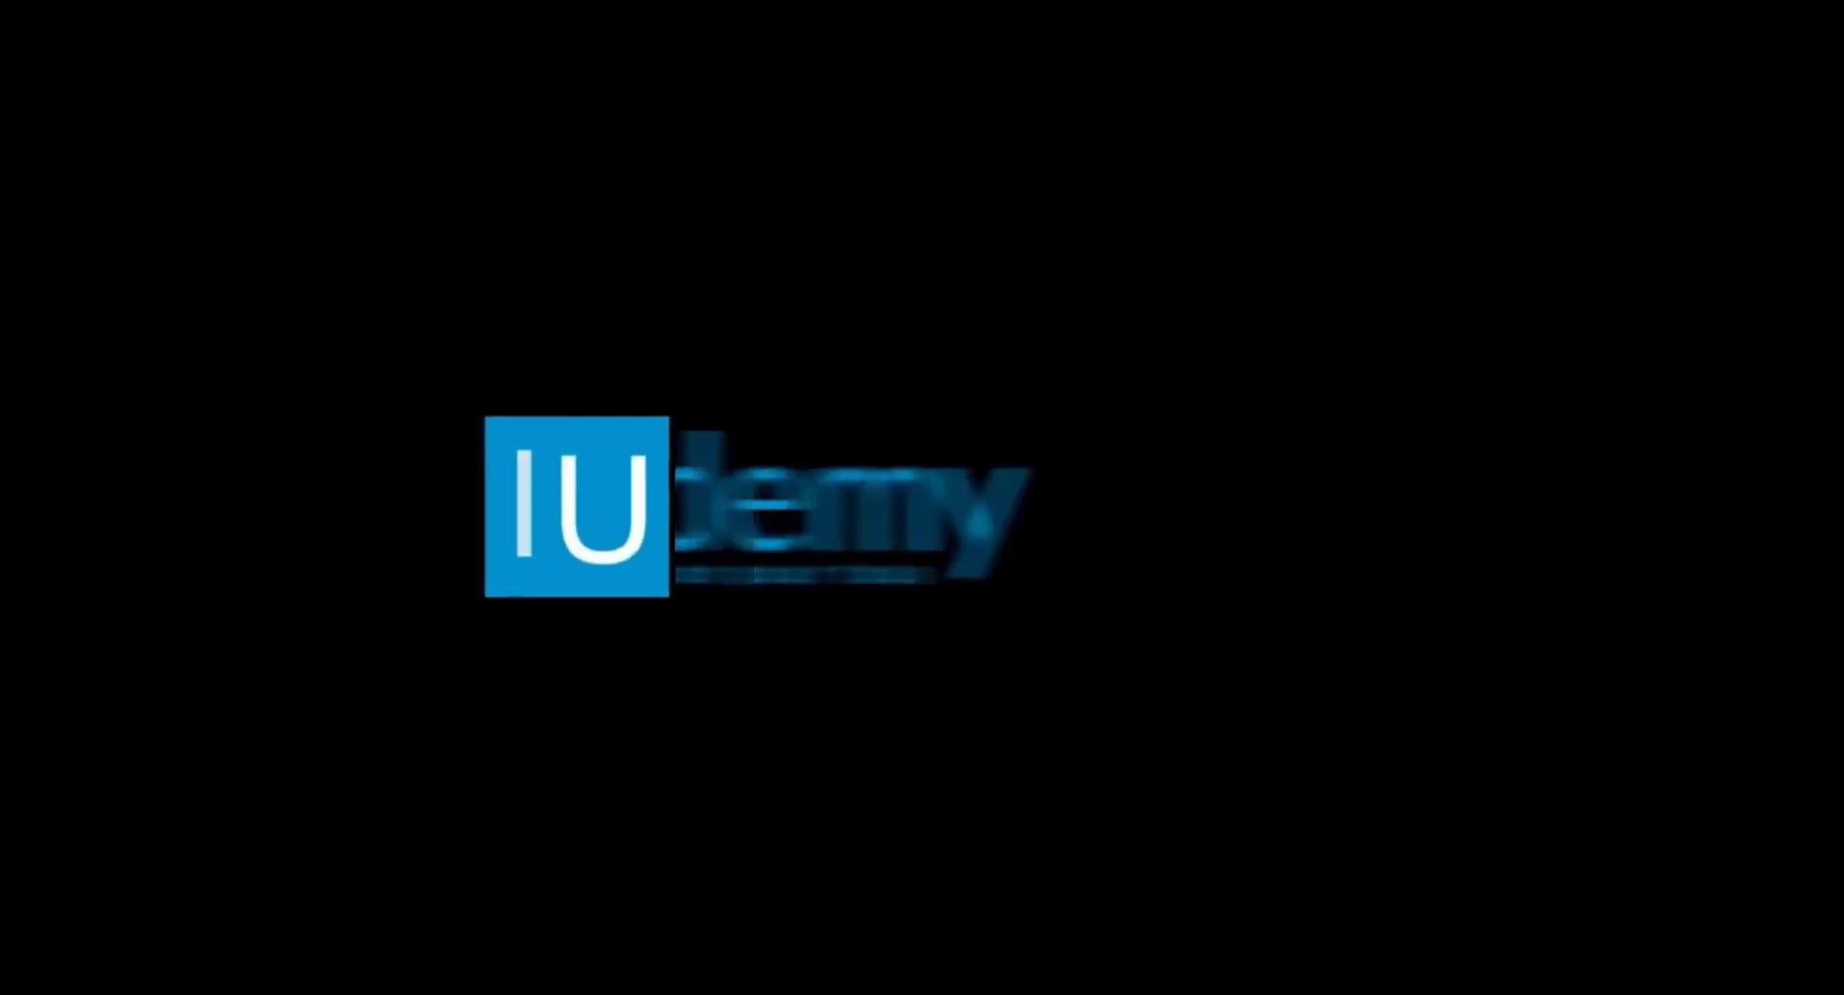
Create a portrait A4 print document named AFFICHE HULK, 210 x 297 mm at 300 ppi in RGB
{"action": "left_click", "coordinate": [30, 13]}
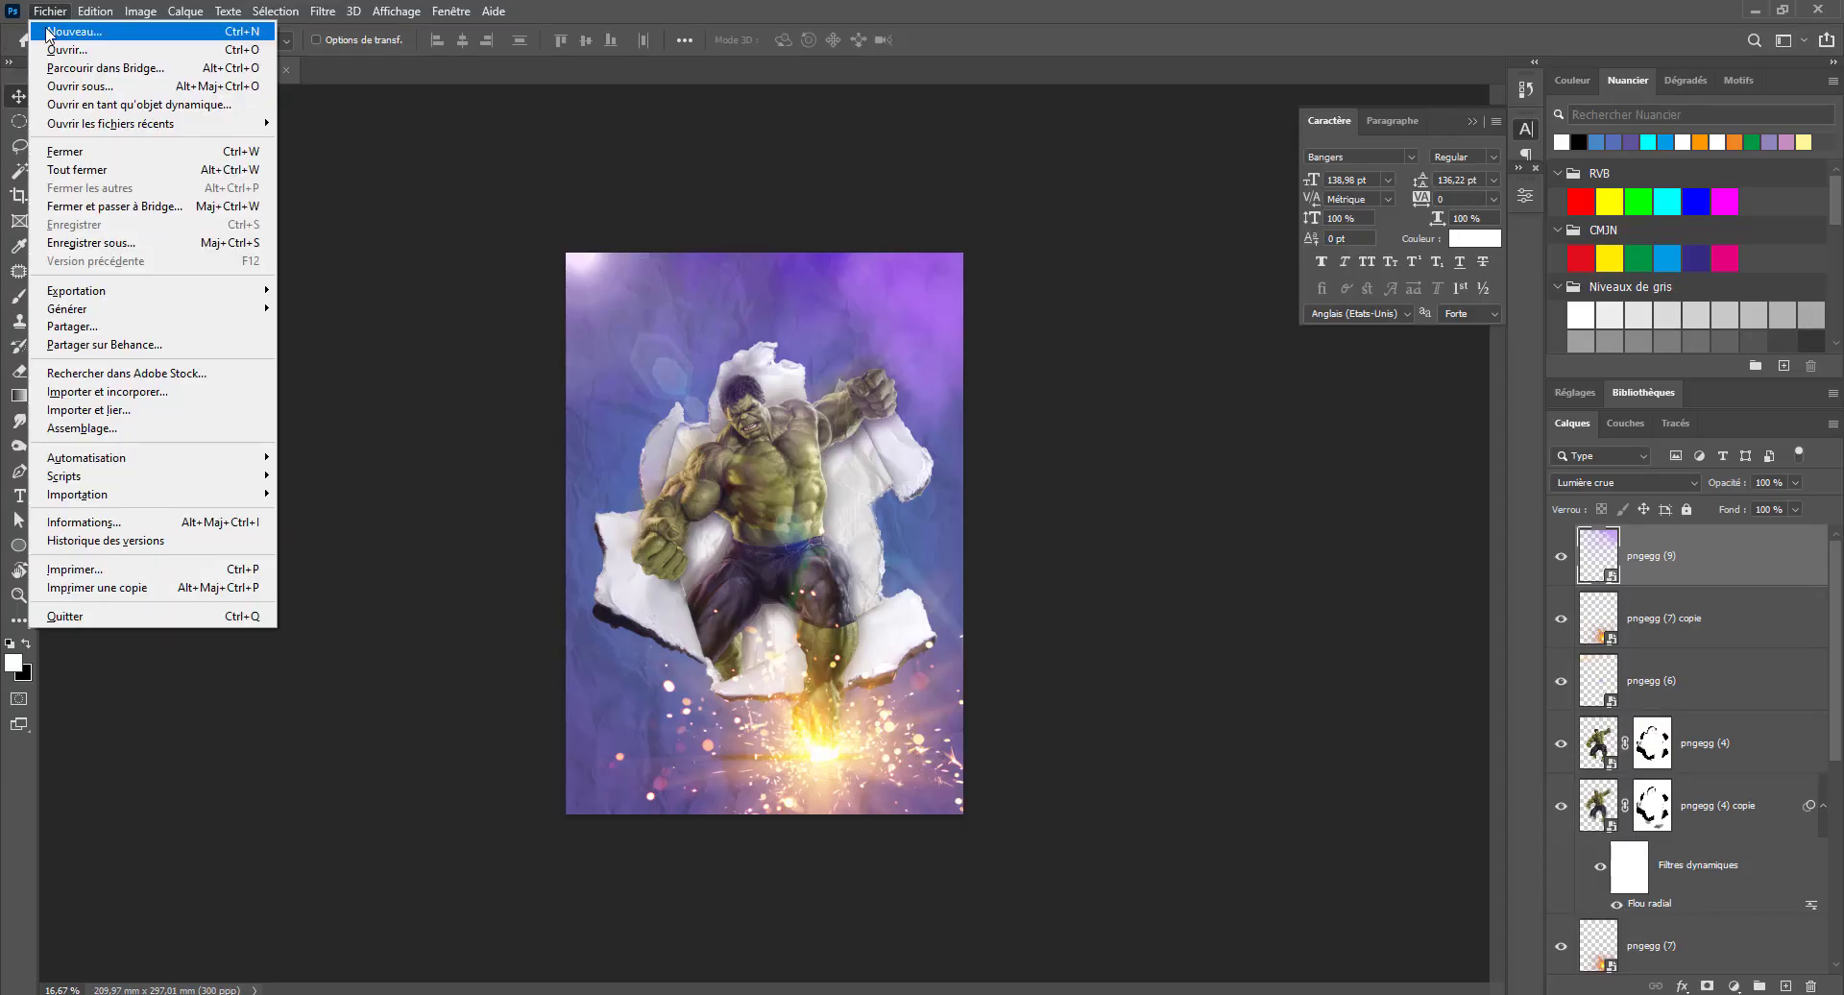
{"action": "left_click", "coordinate": [70, 31]}
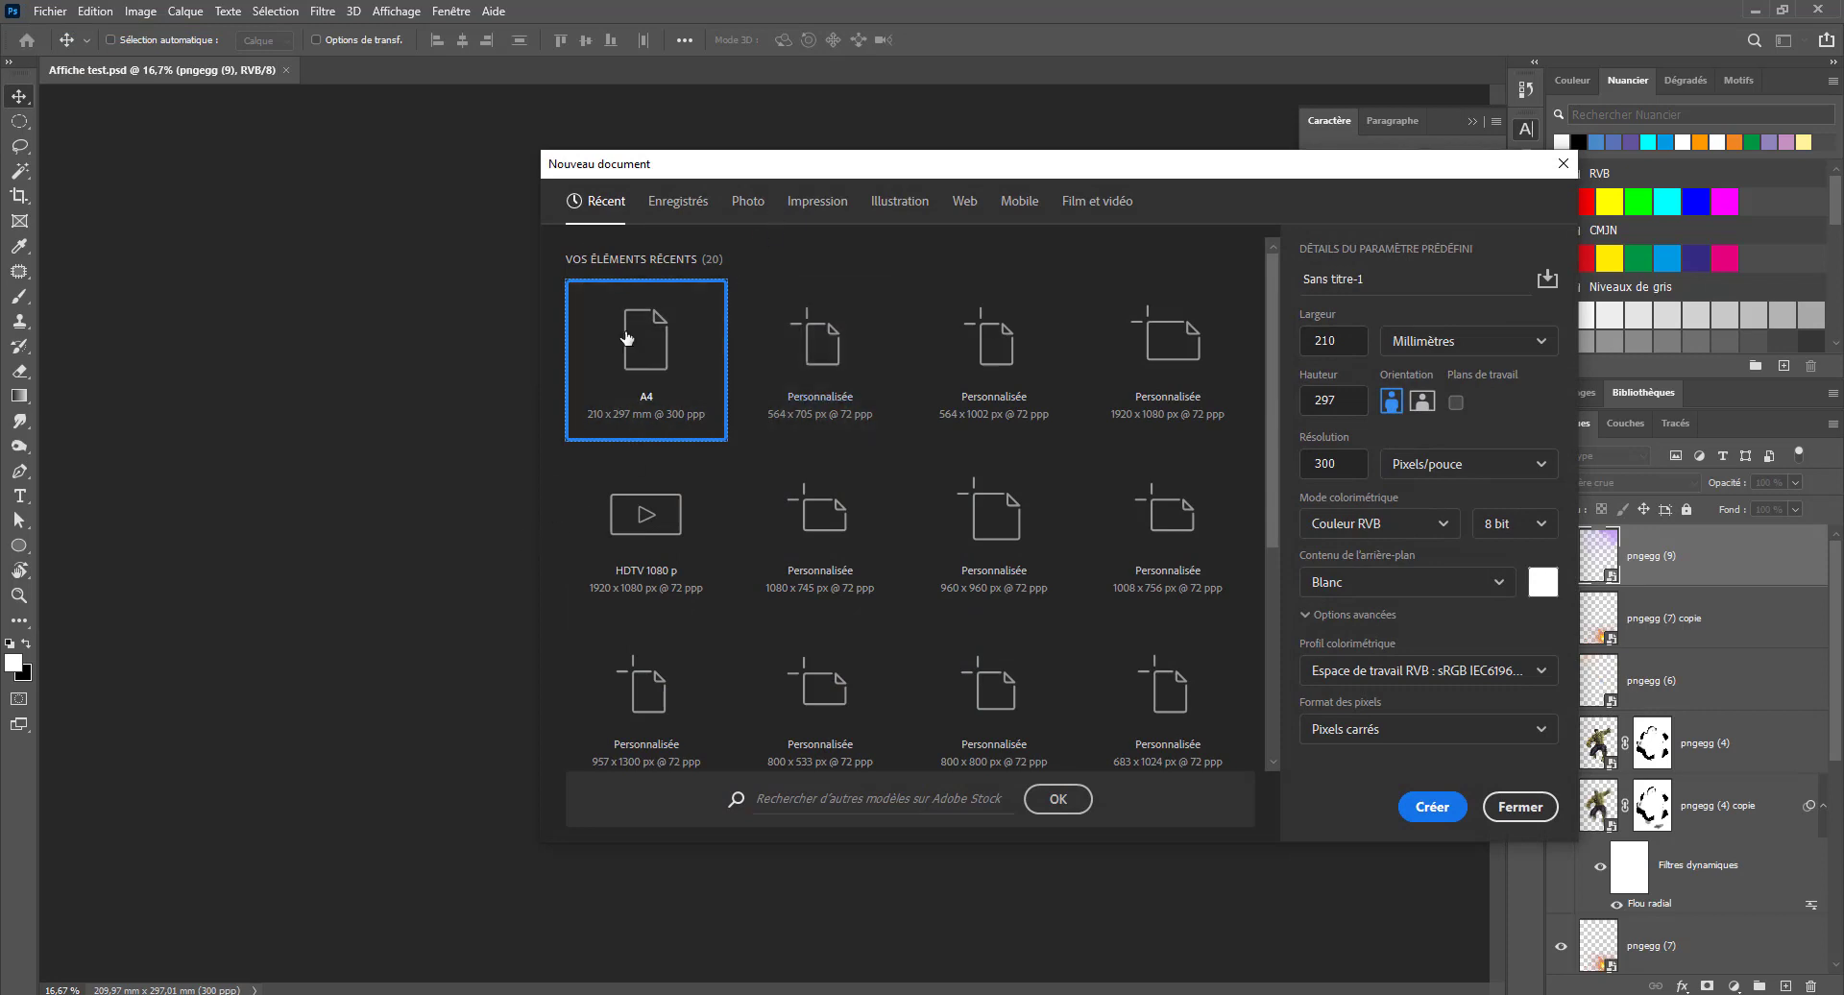
{"action": "left_click", "coordinate": [831, 209]}
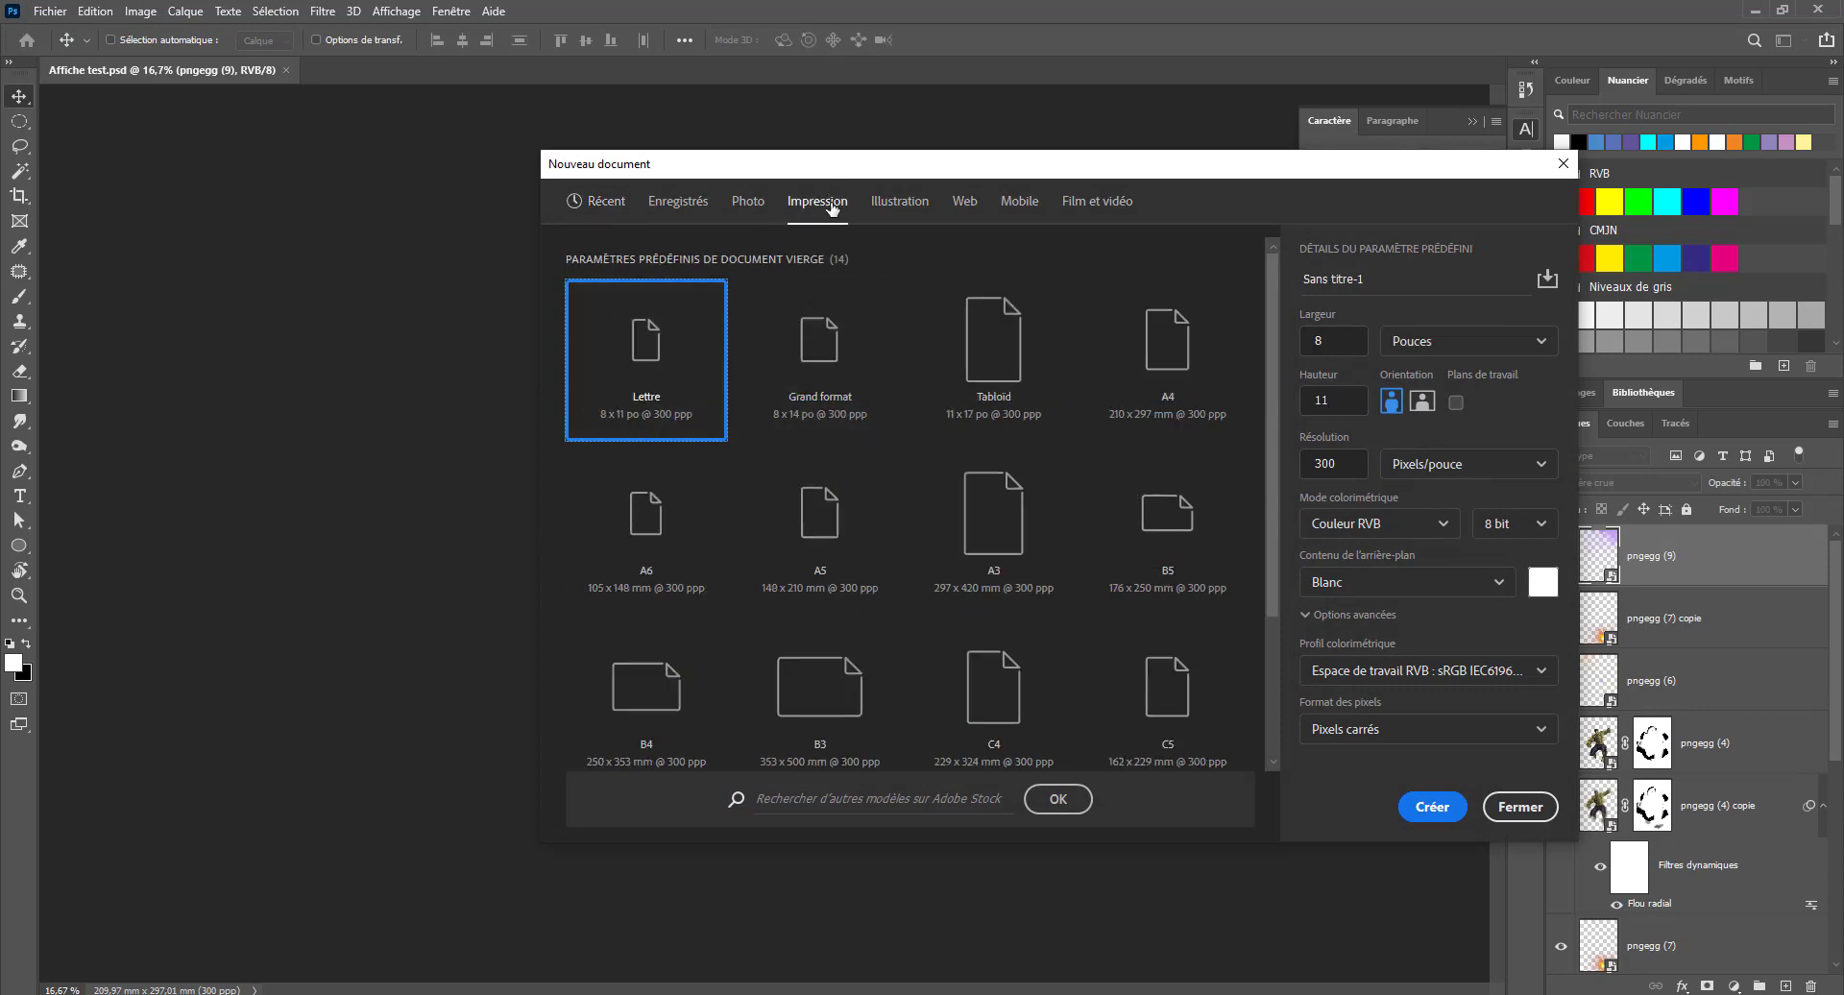
{"action": "left_click", "coordinate": [1166, 397]}
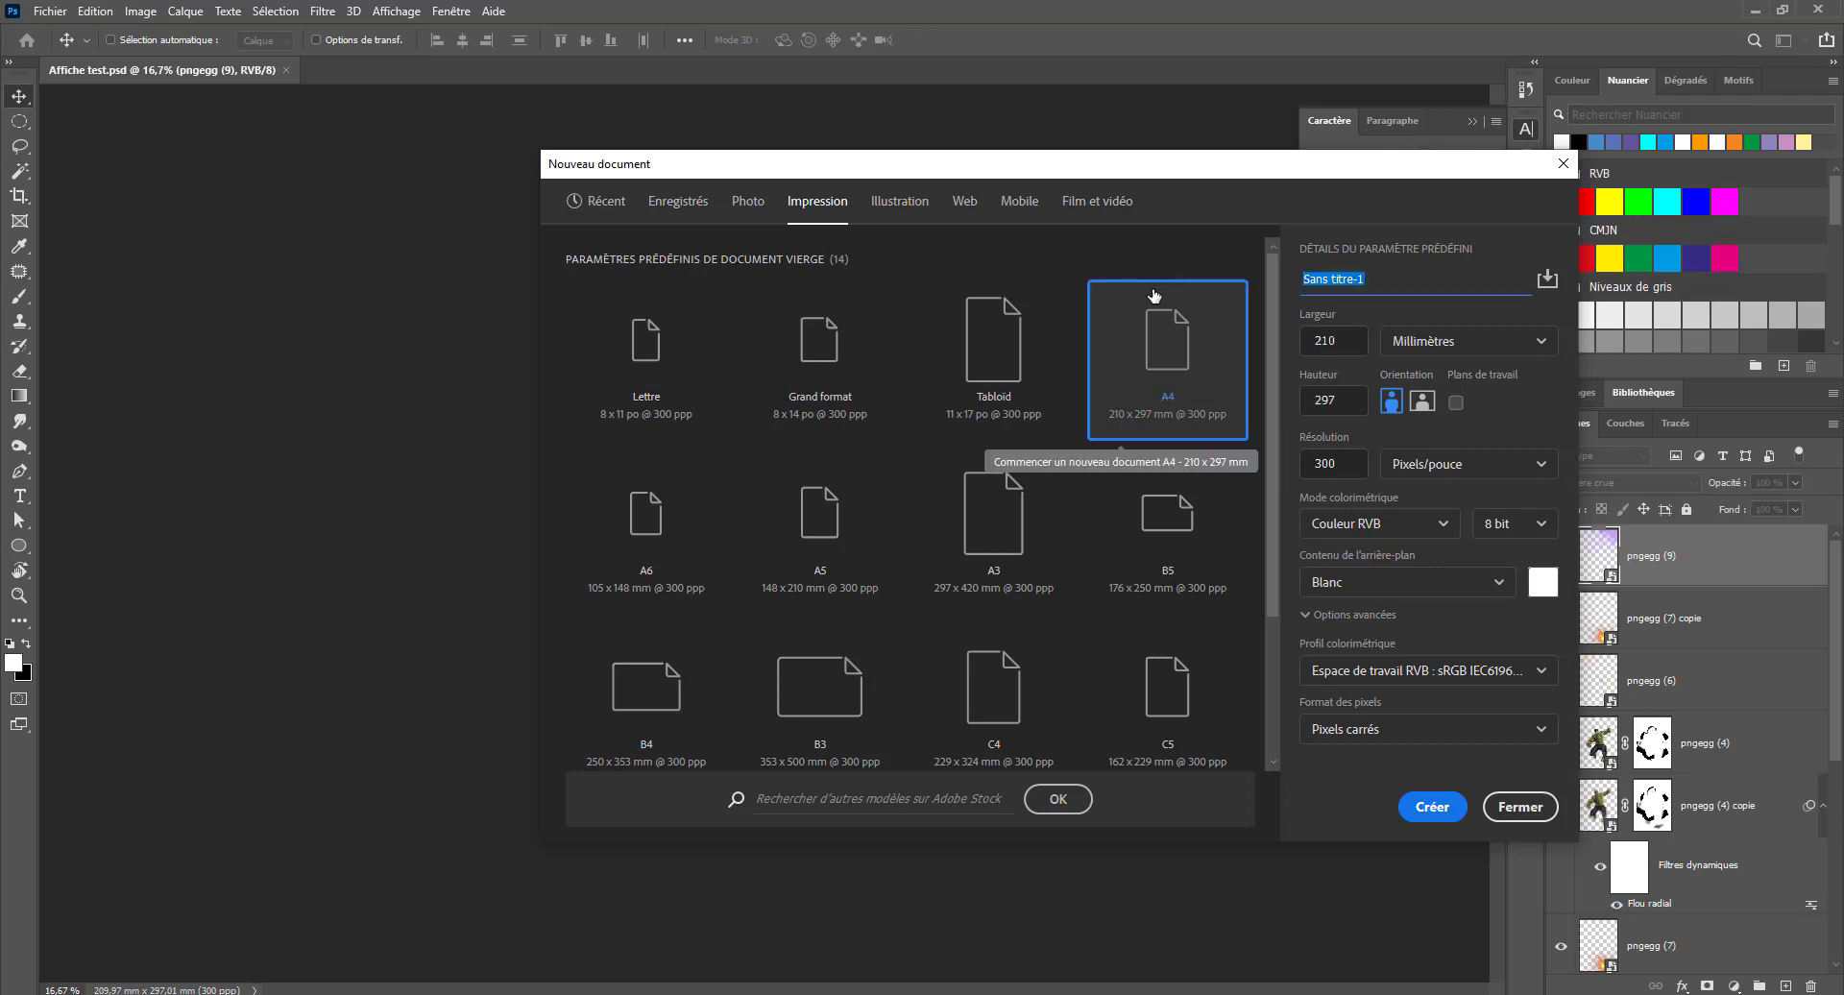
{"action": "type", "text": "AFFICHE HULK"}
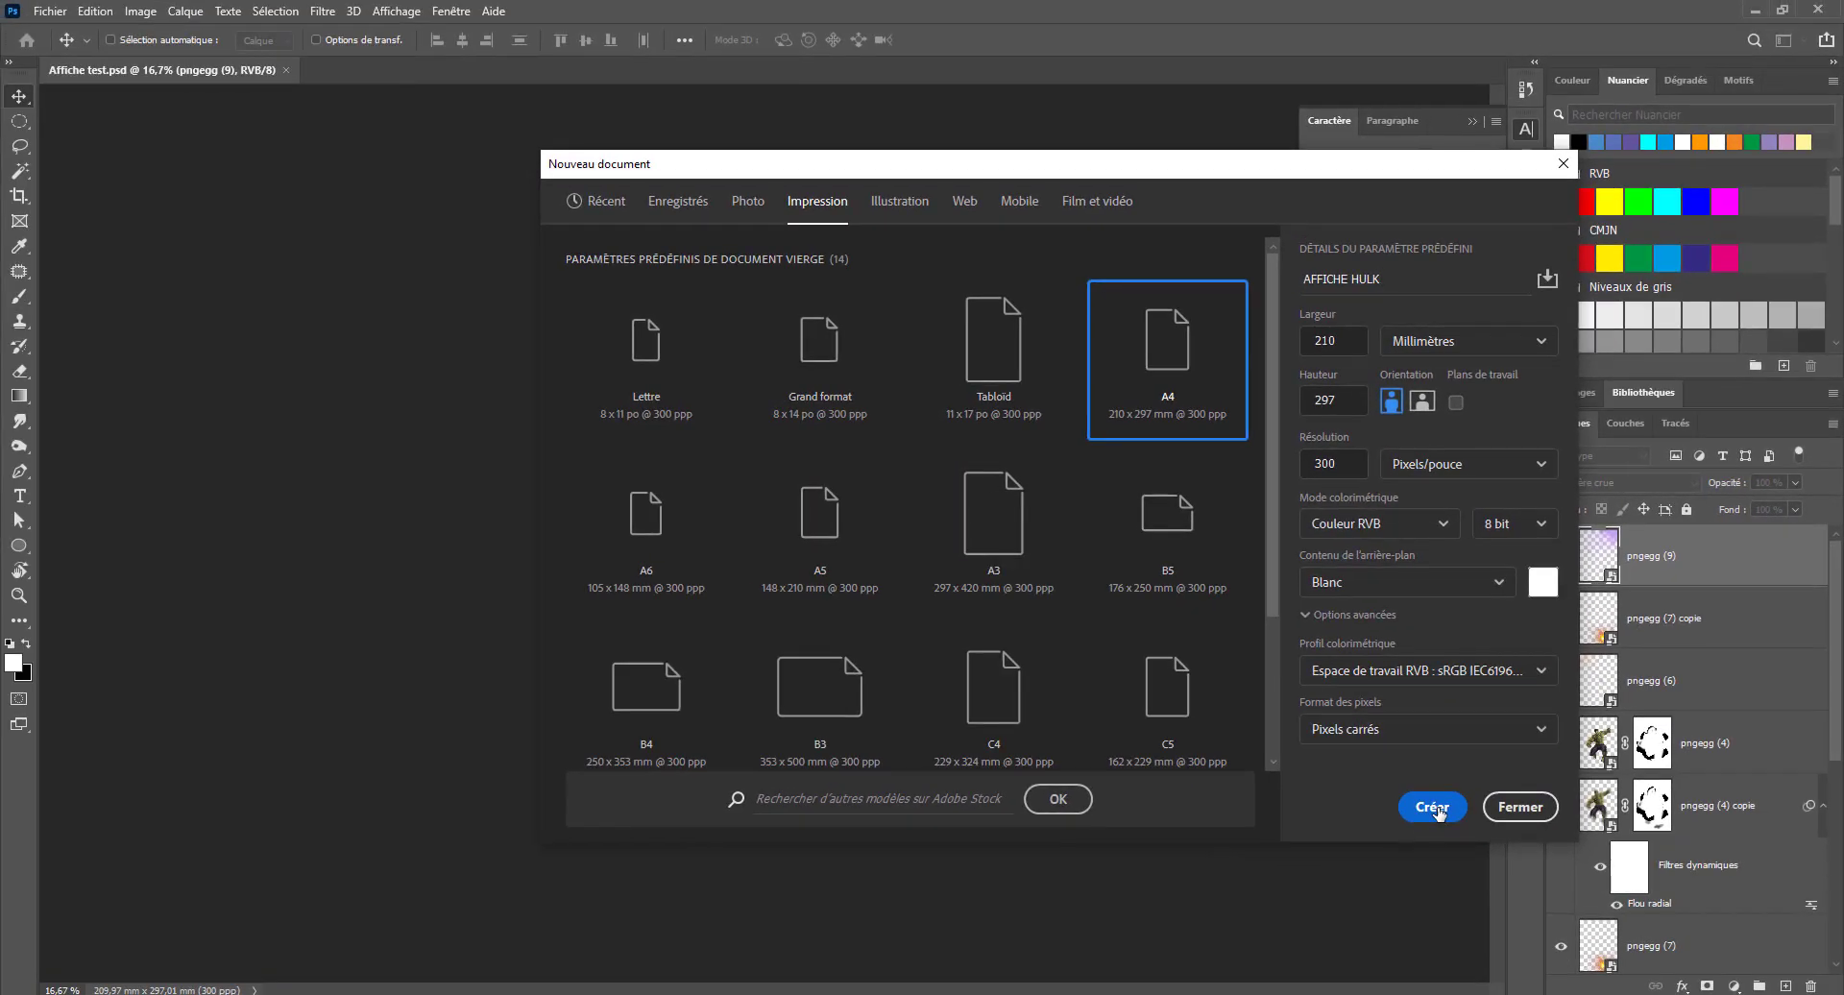
{"action": "left_click", "coordinate": [1301, 909]}
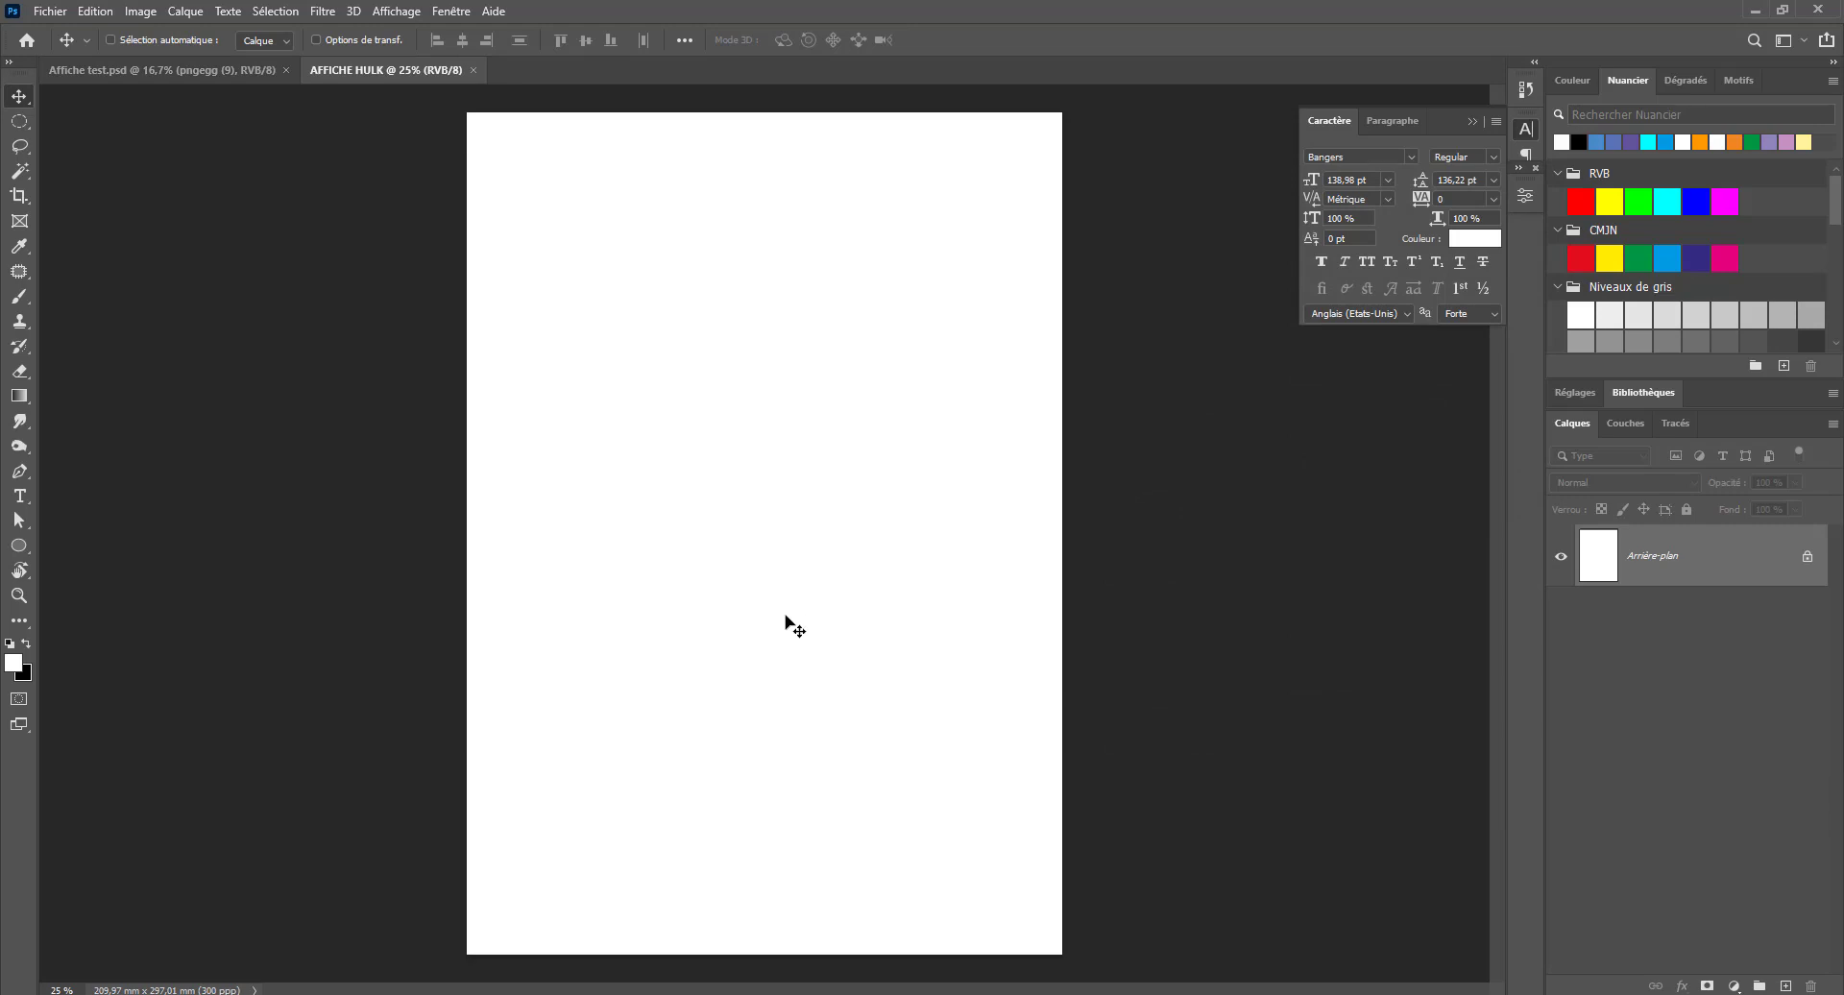
{"action": "left_click", "coordinate": [96, 70]}
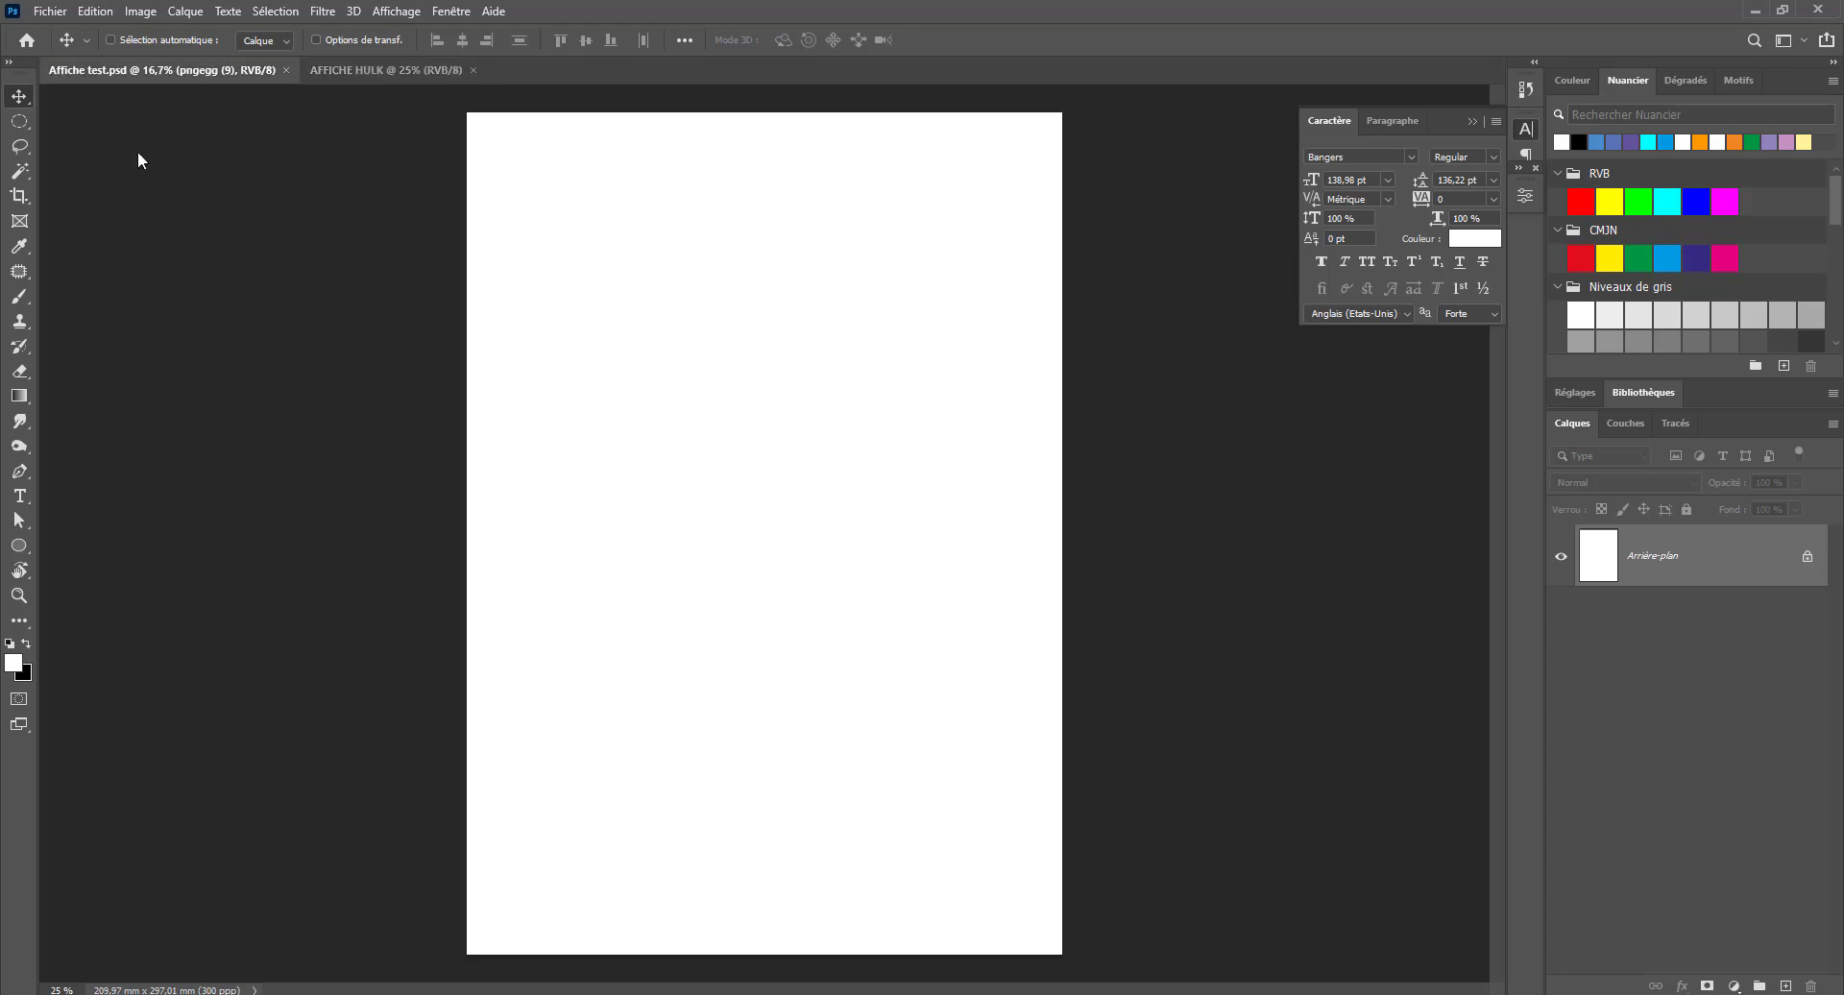
{"action": "left_click", "coordinate": [394, 71]}
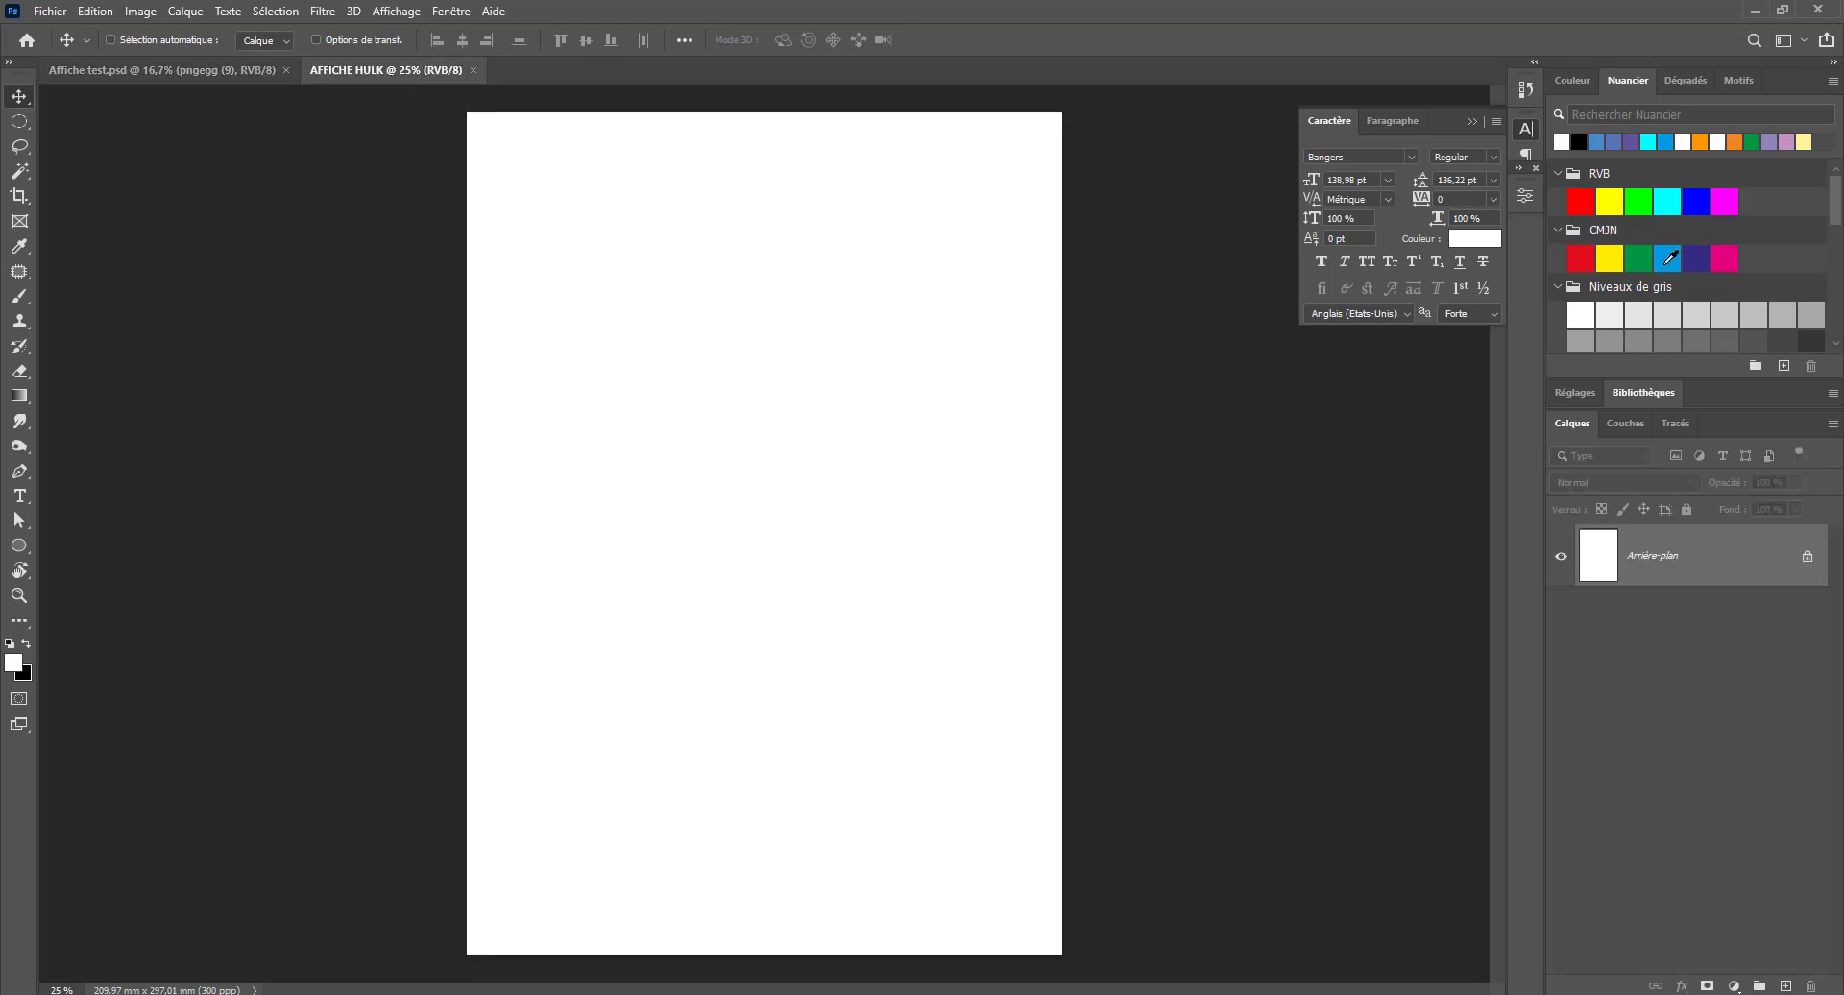
Set the foreground colour to the CMJN cyan swatch, #009fe3
{"action": "left_click", "coordinate": [1674, 256]}
{"action": "scroll", "coordinate": [1711, 289], "scroll_direction": "down", "scroll_amount": 5}
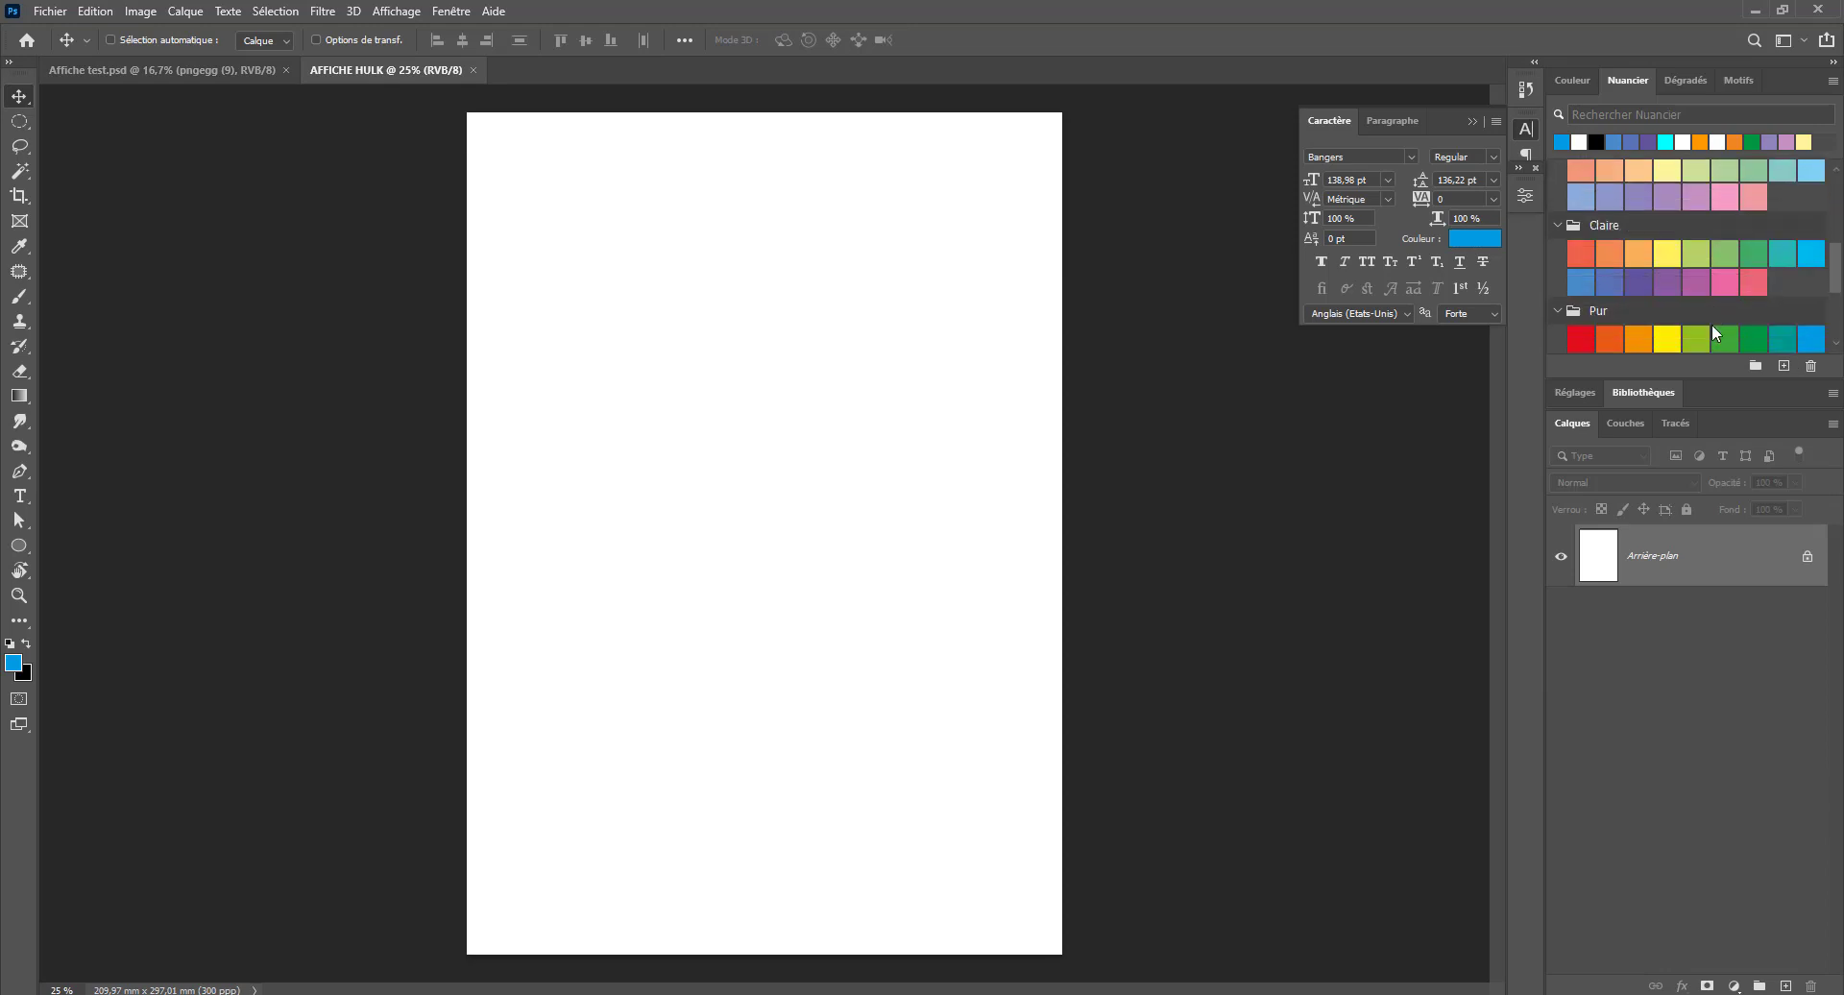
{"action": "left_click", "coordinate": [14, 663]}
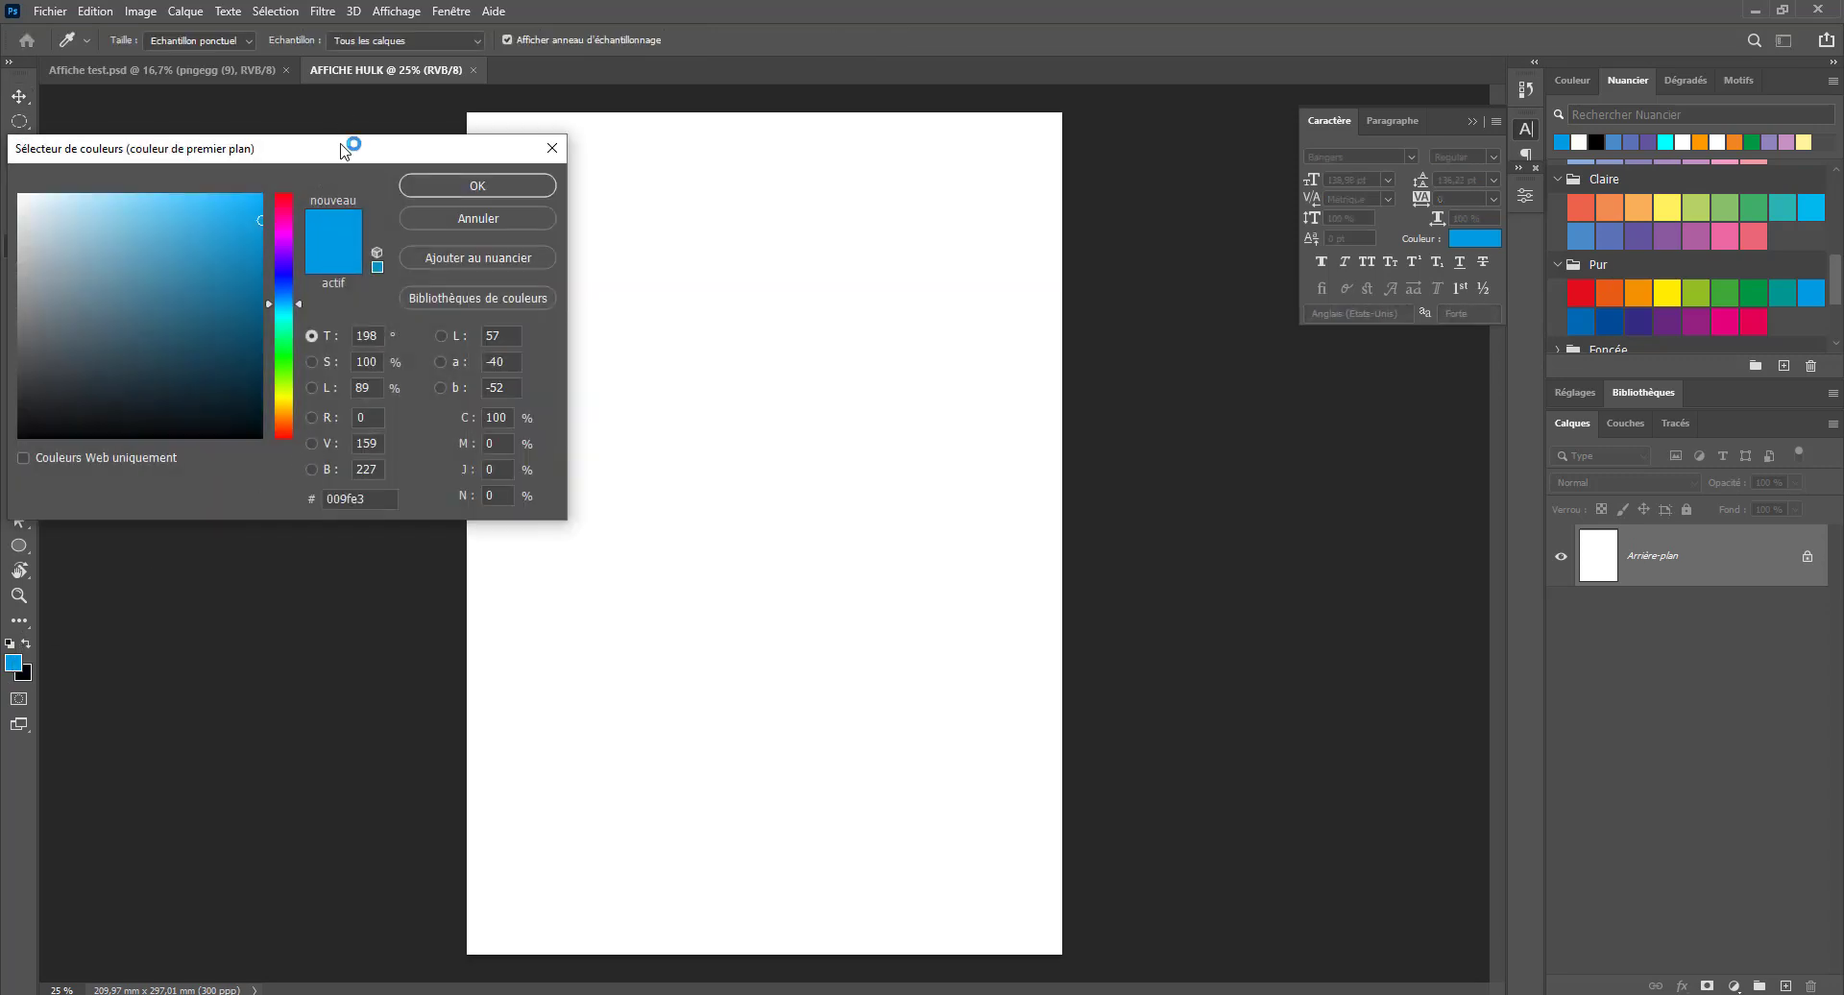
{"action": "left_click_drag", "start_coordinate": [344, 151], "coordinate": [649, 244]}
{"action": "left_click", "coordinate": [814, 511]}
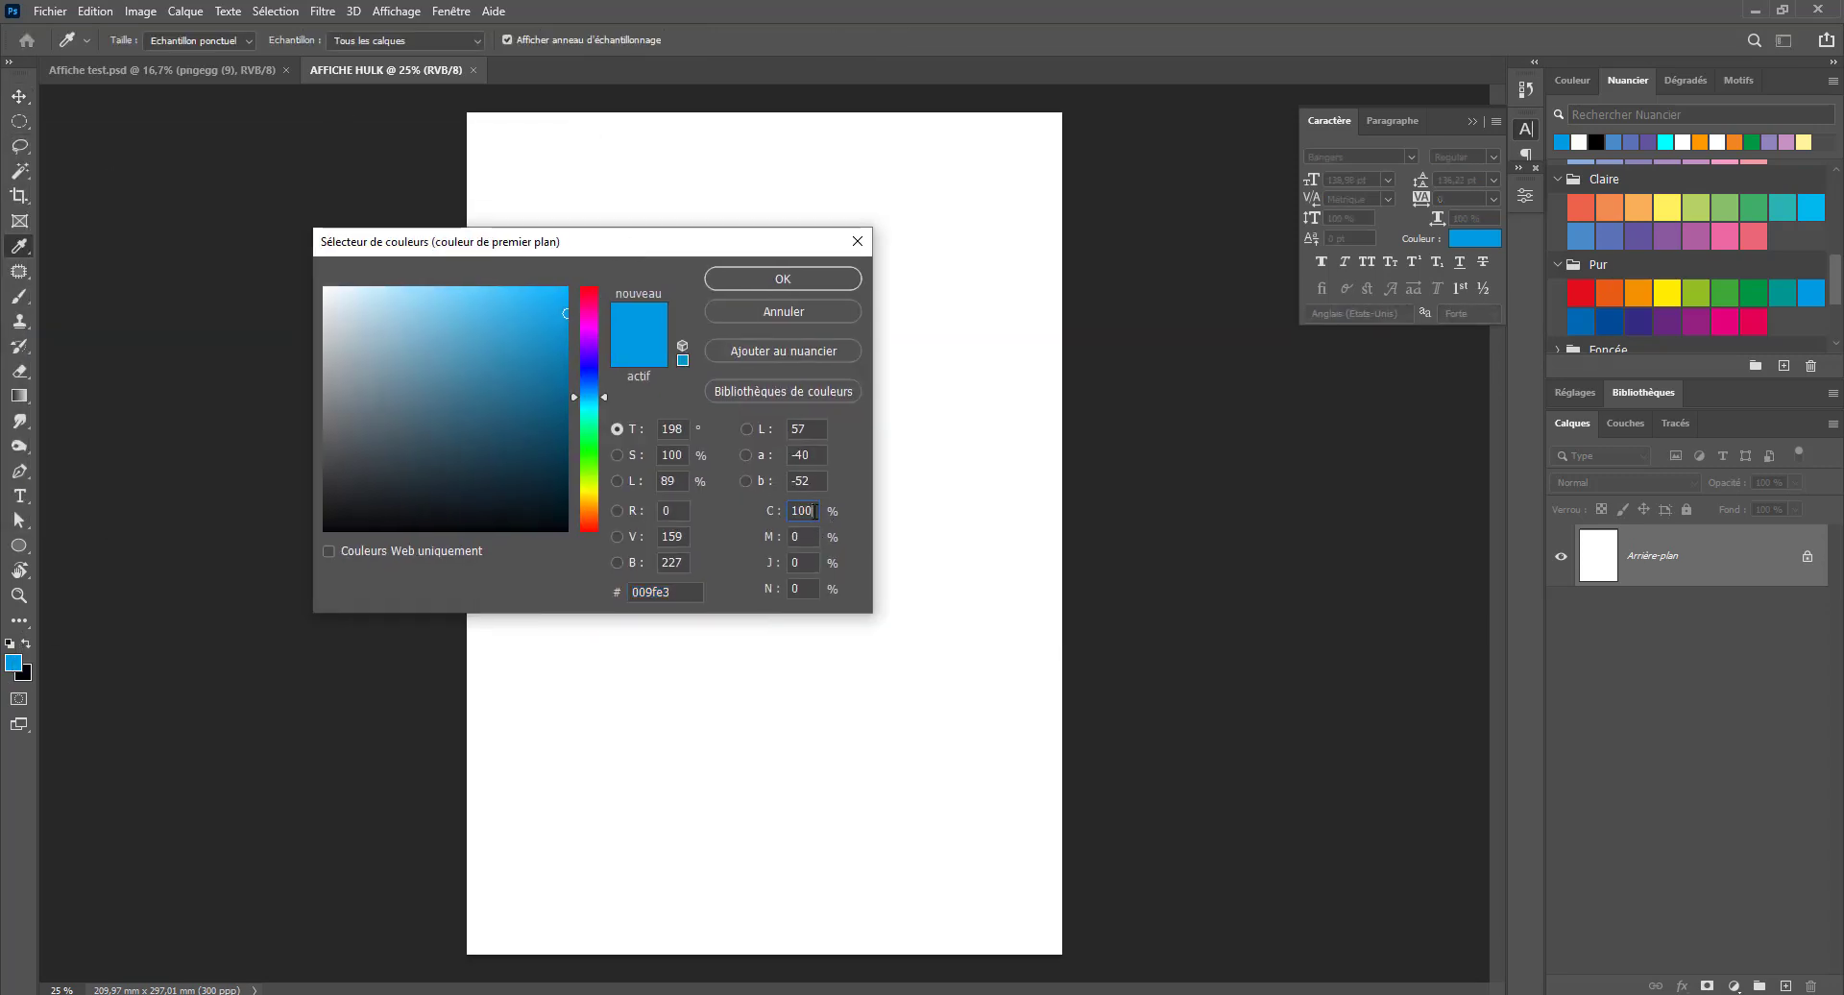
{"action": "left_click", "coordinate": [787, 276]}
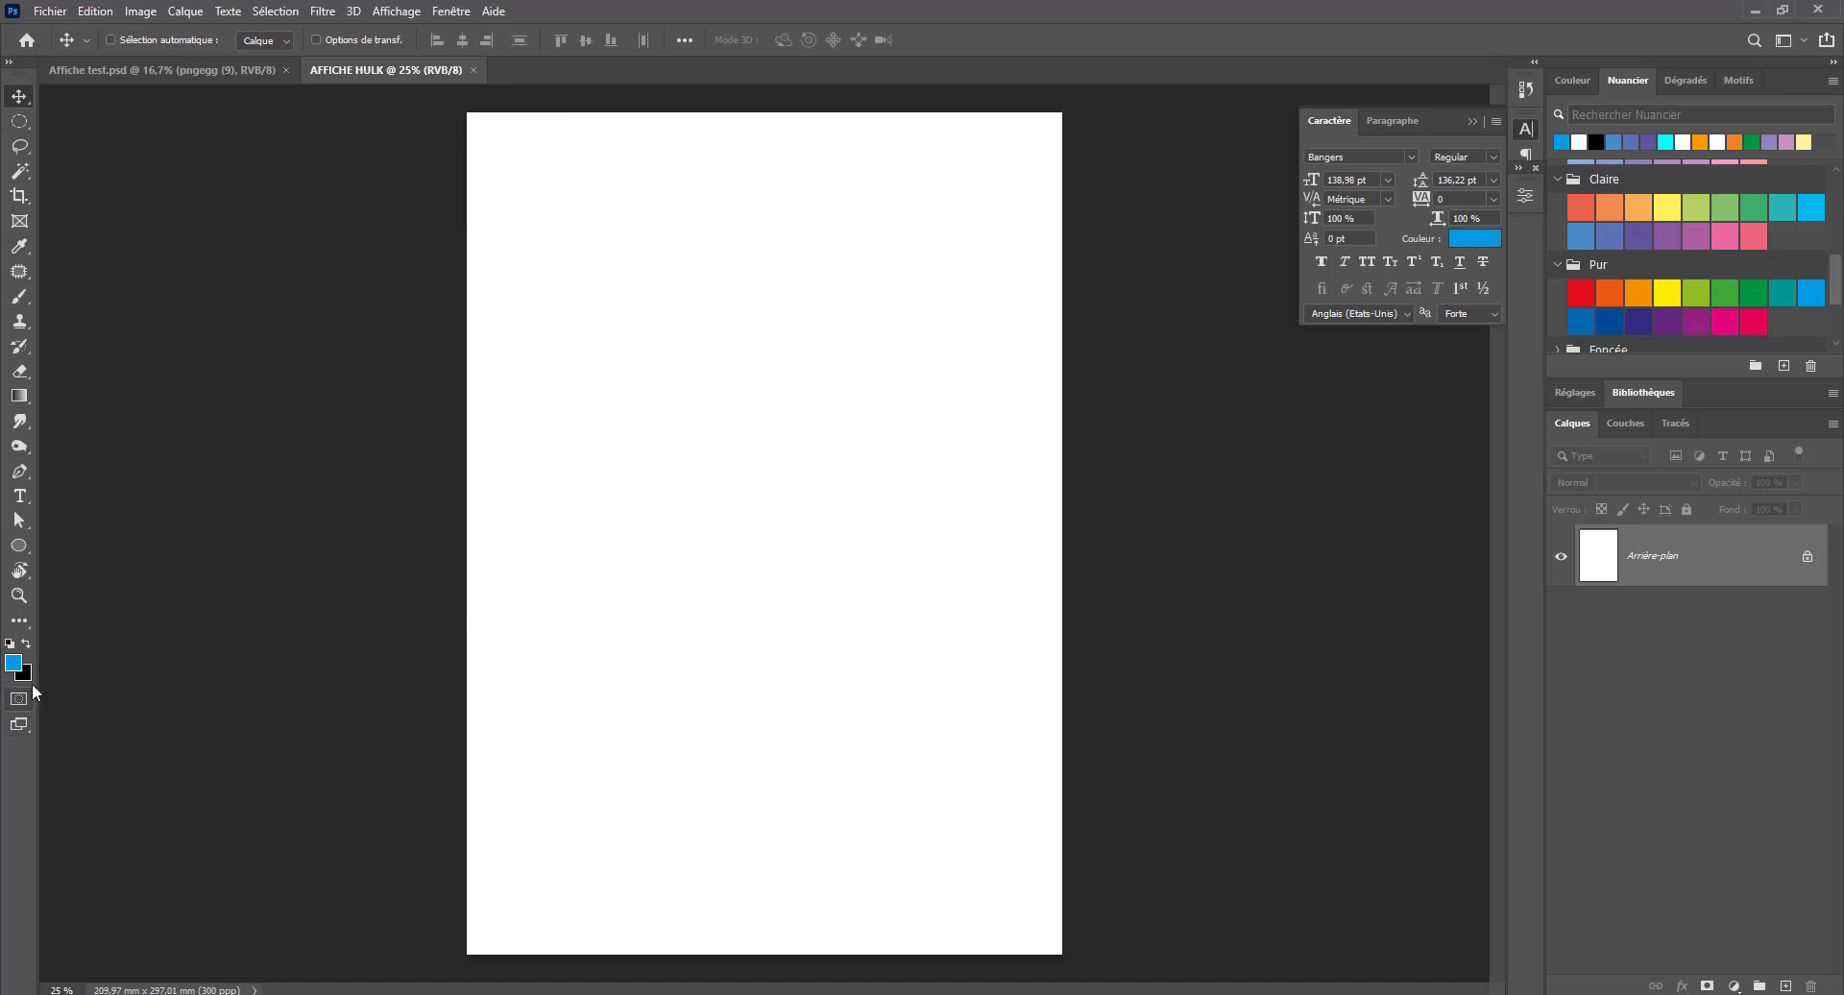
Set the background colour to the dark blue swatch #004899 from the Pur group
{"action": "left_click", "coordinate": [26, 676]}
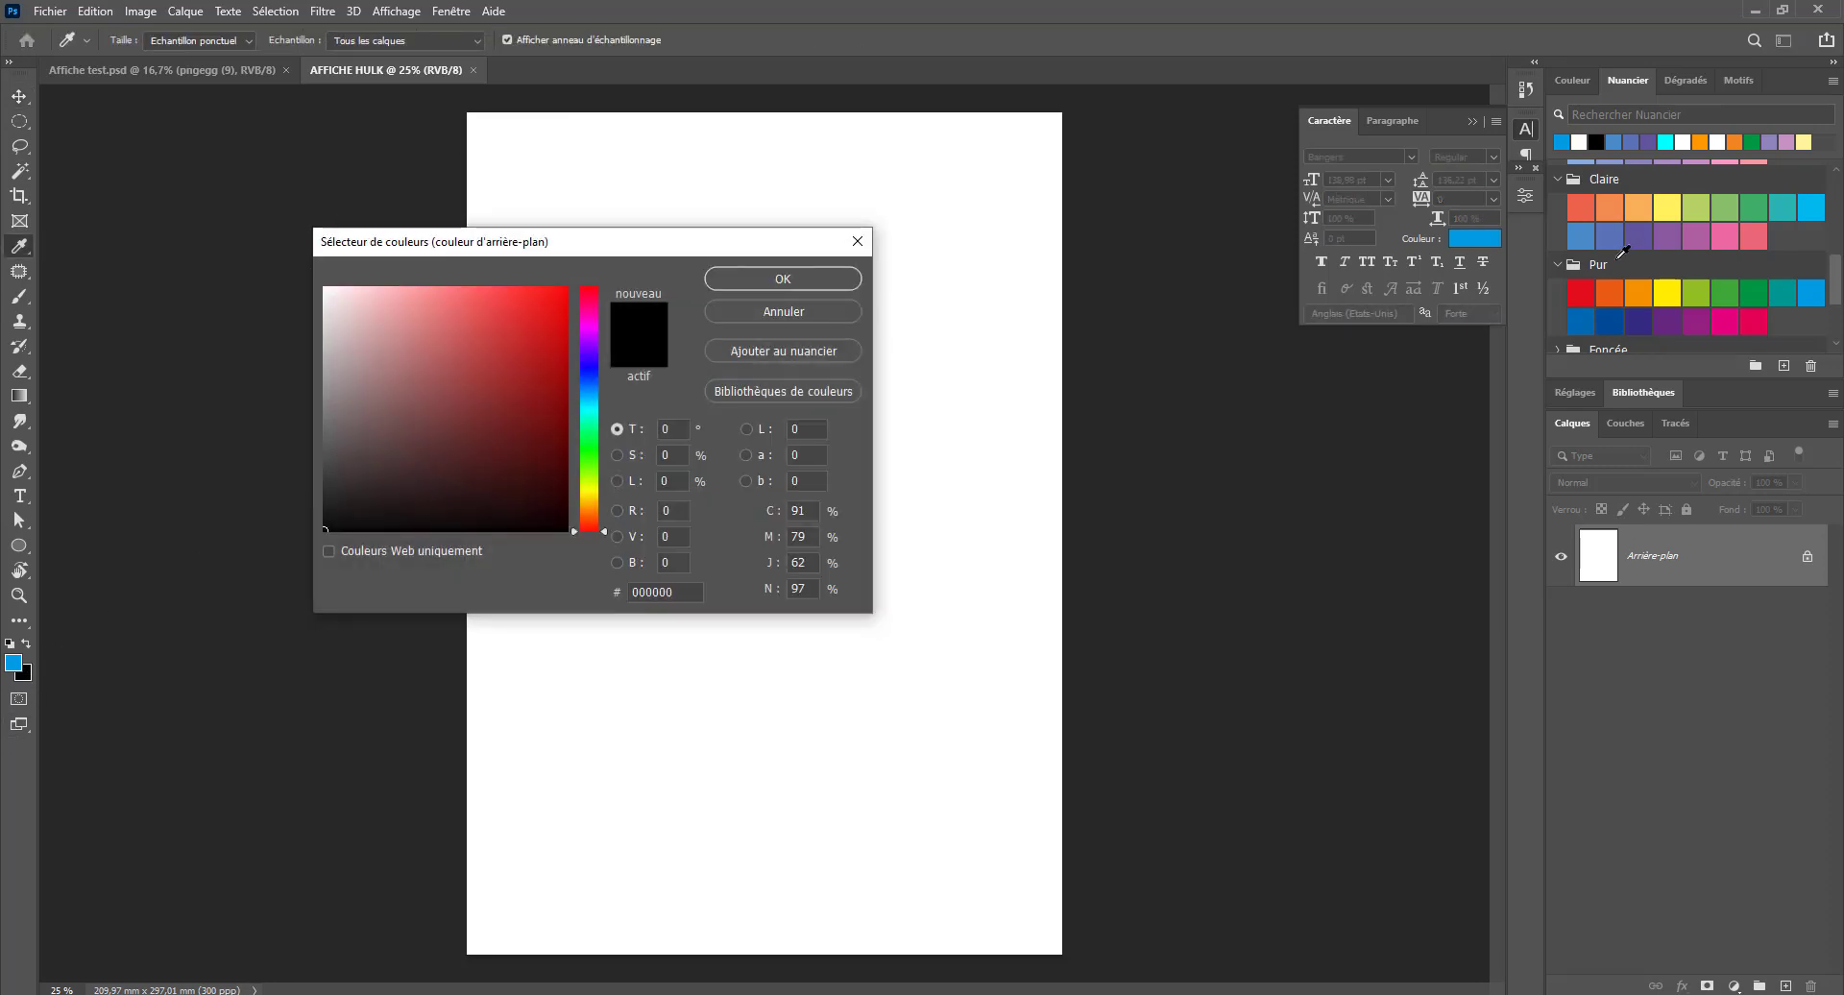
{"action": "left_click", "coordinate": [1610, 320]}
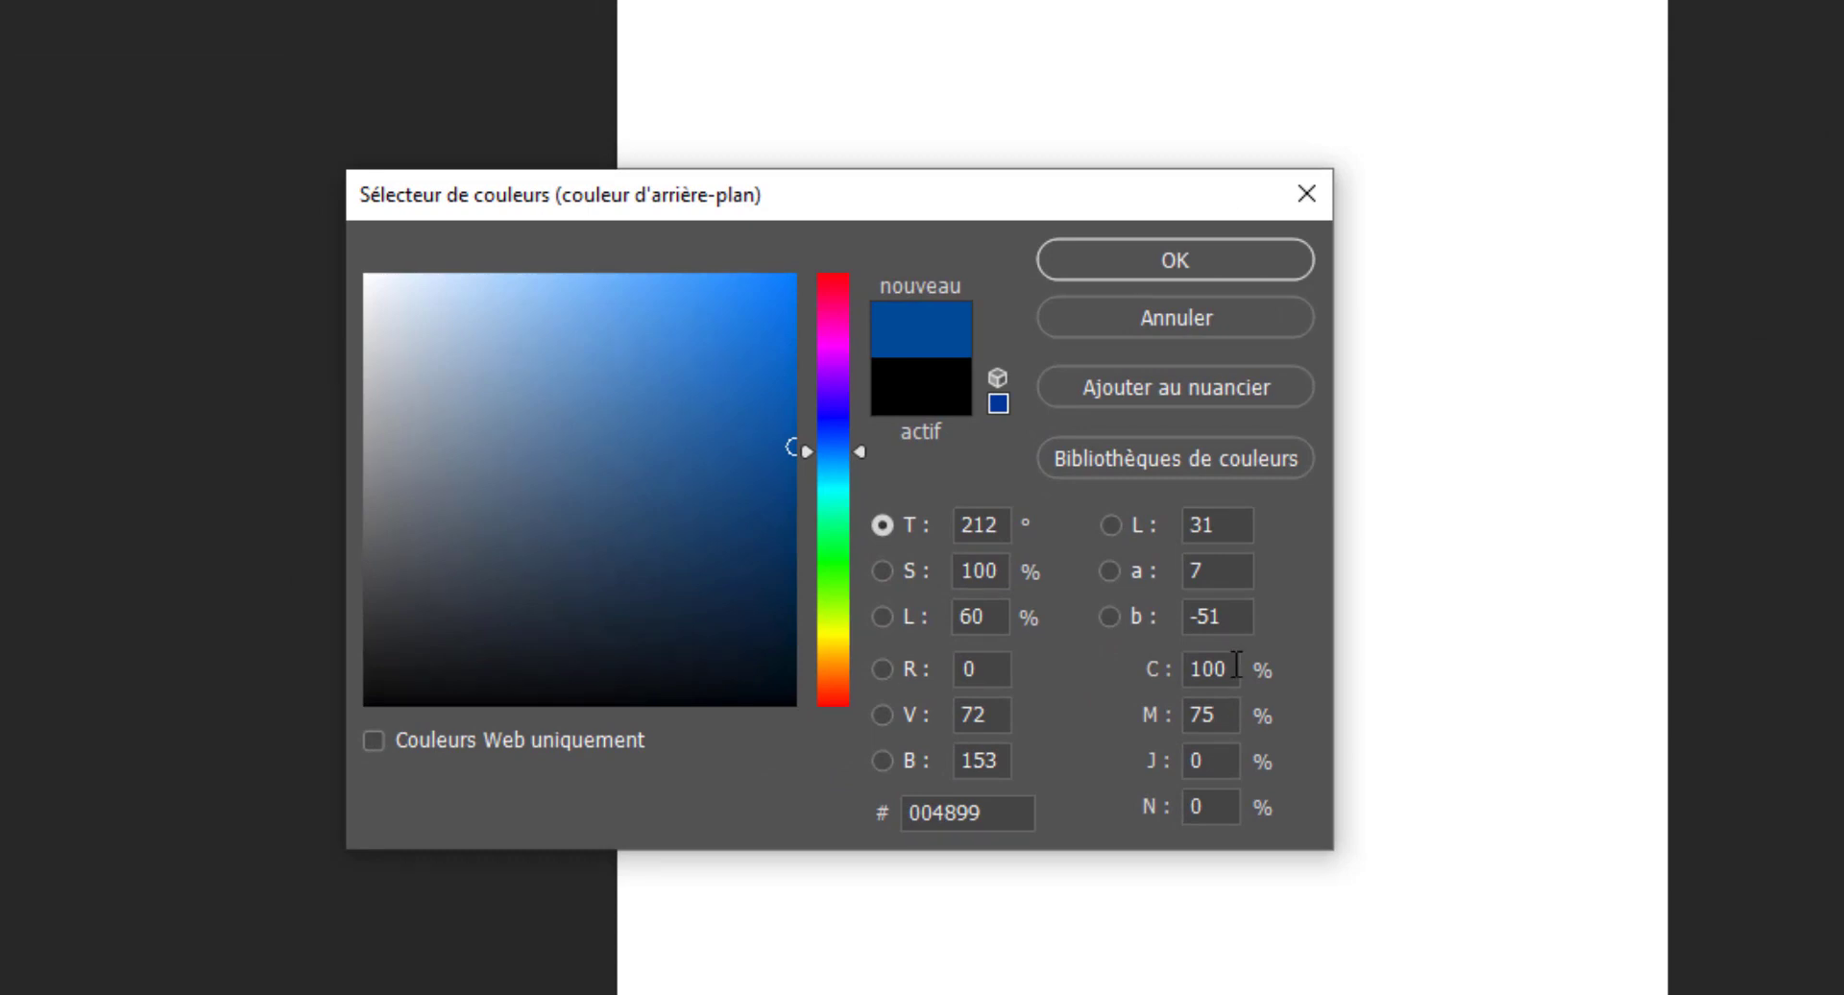
{"action": "left_click", "coordinate": [1183, 258]}
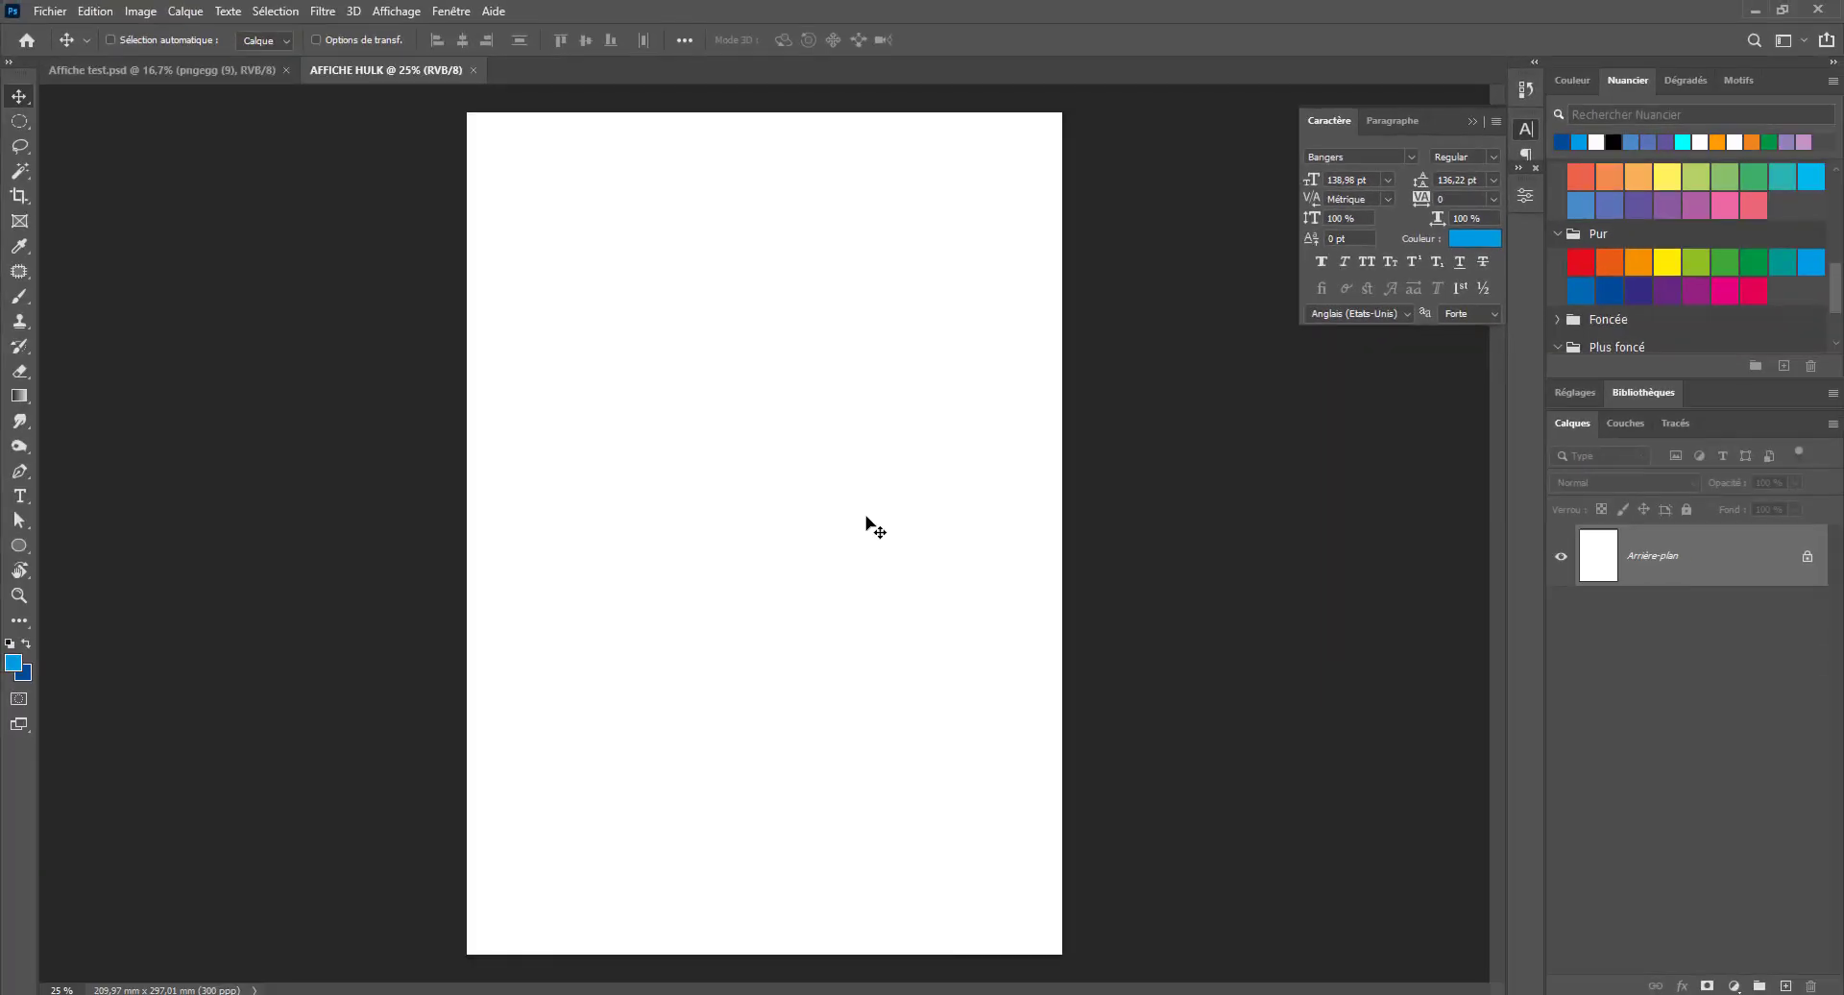
Fill the background layer with a radial gradient of the two blues, running from the page centre outward past the corner
{"action": "key", "text": "g"}
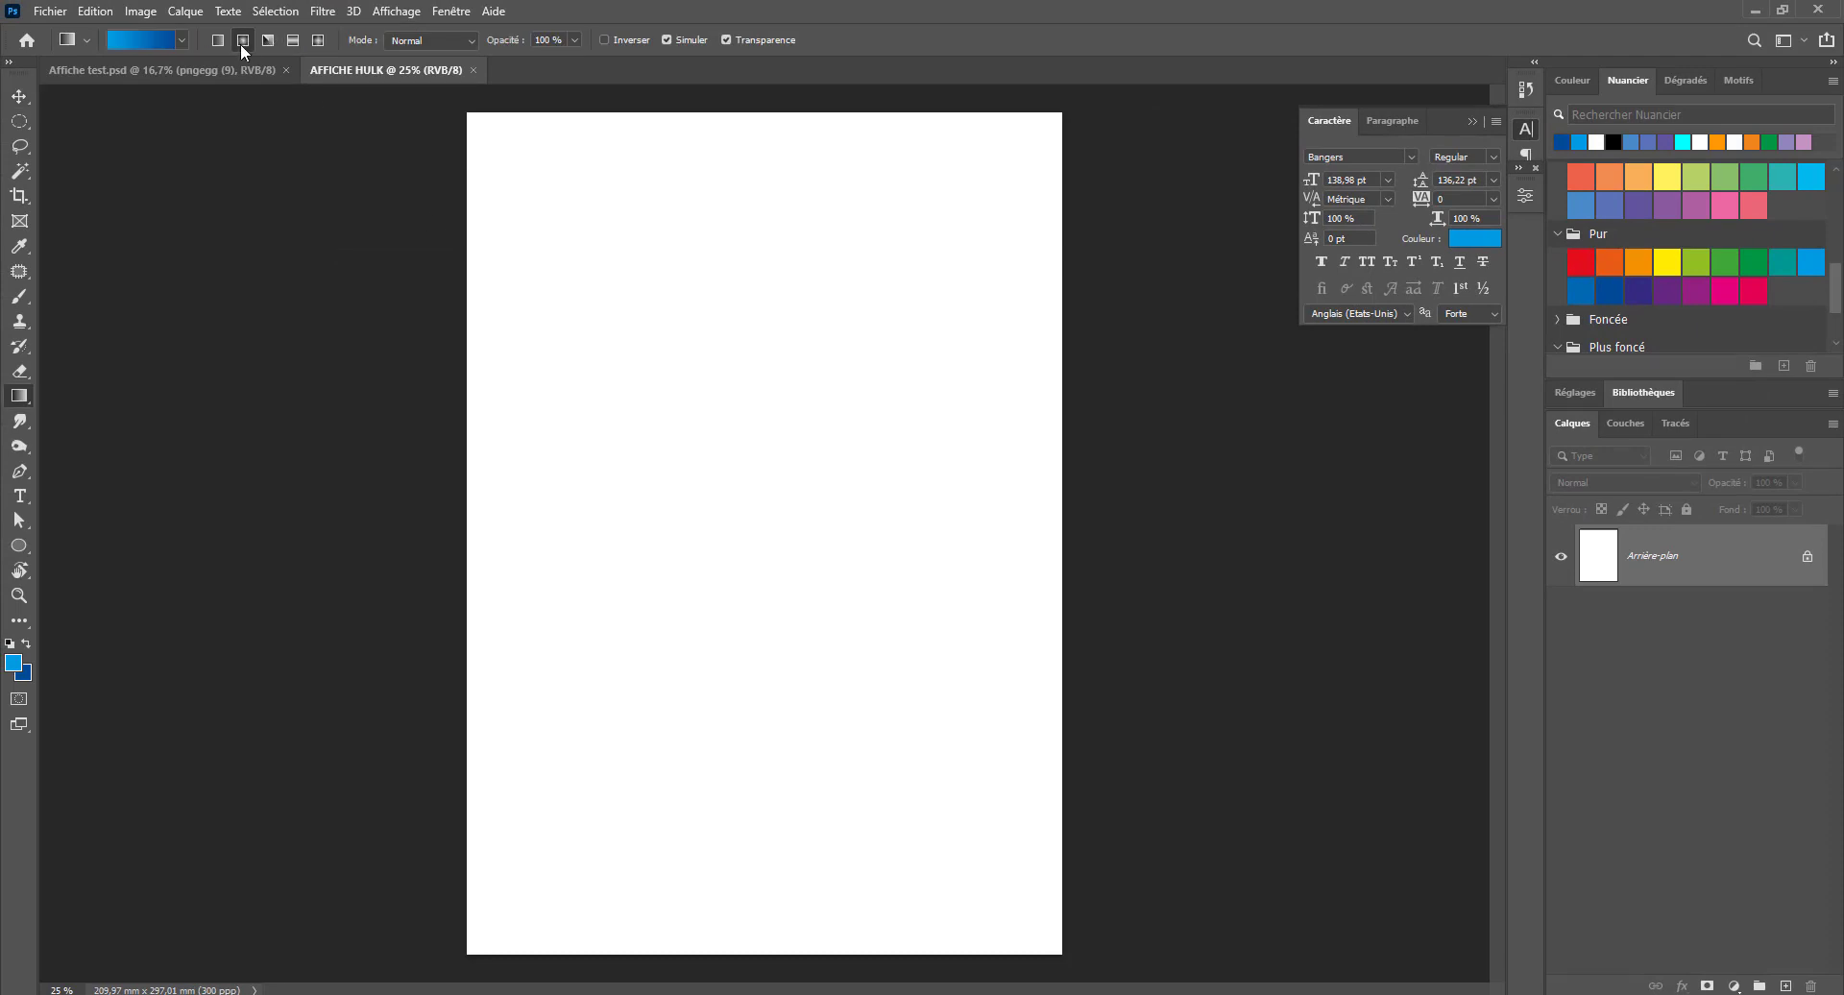
{"action": "left_click_drag", "start_coordinate": [729, 486], "coordinate": [1157, 992]}
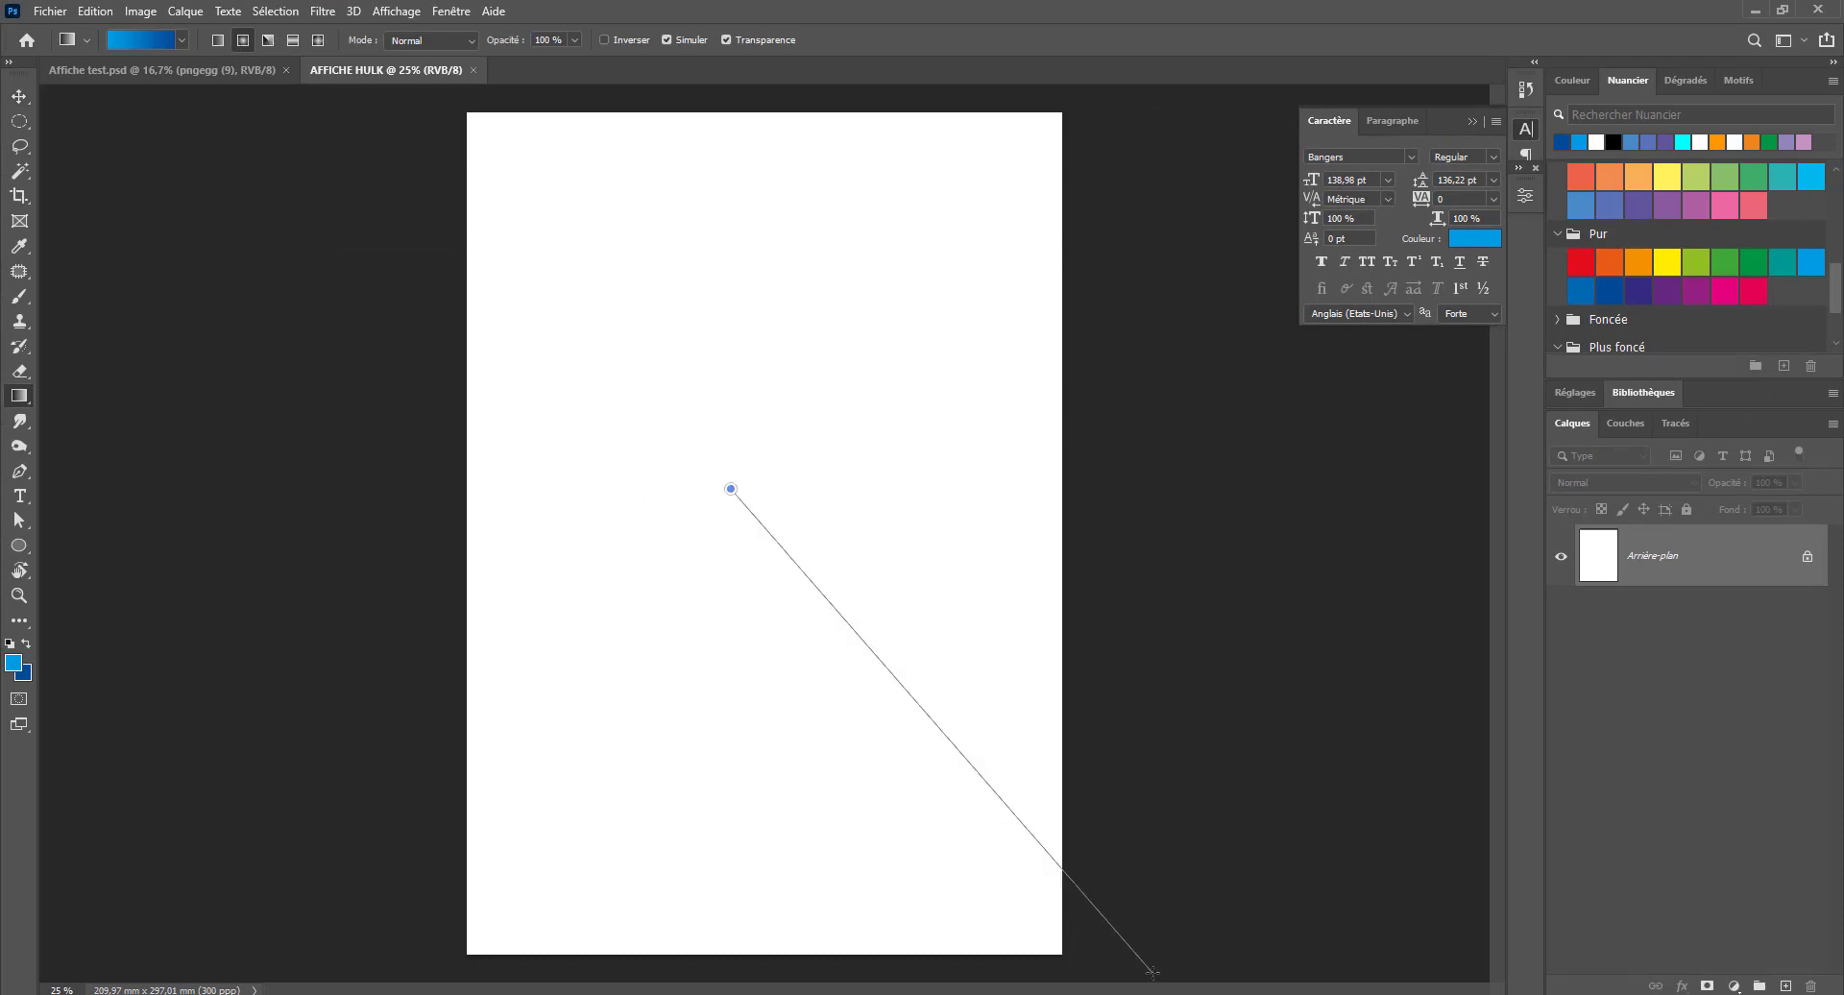
{"action": "left_click_drag", "start_coordinate": [795, 557], "coordinate": [1306, 972]}
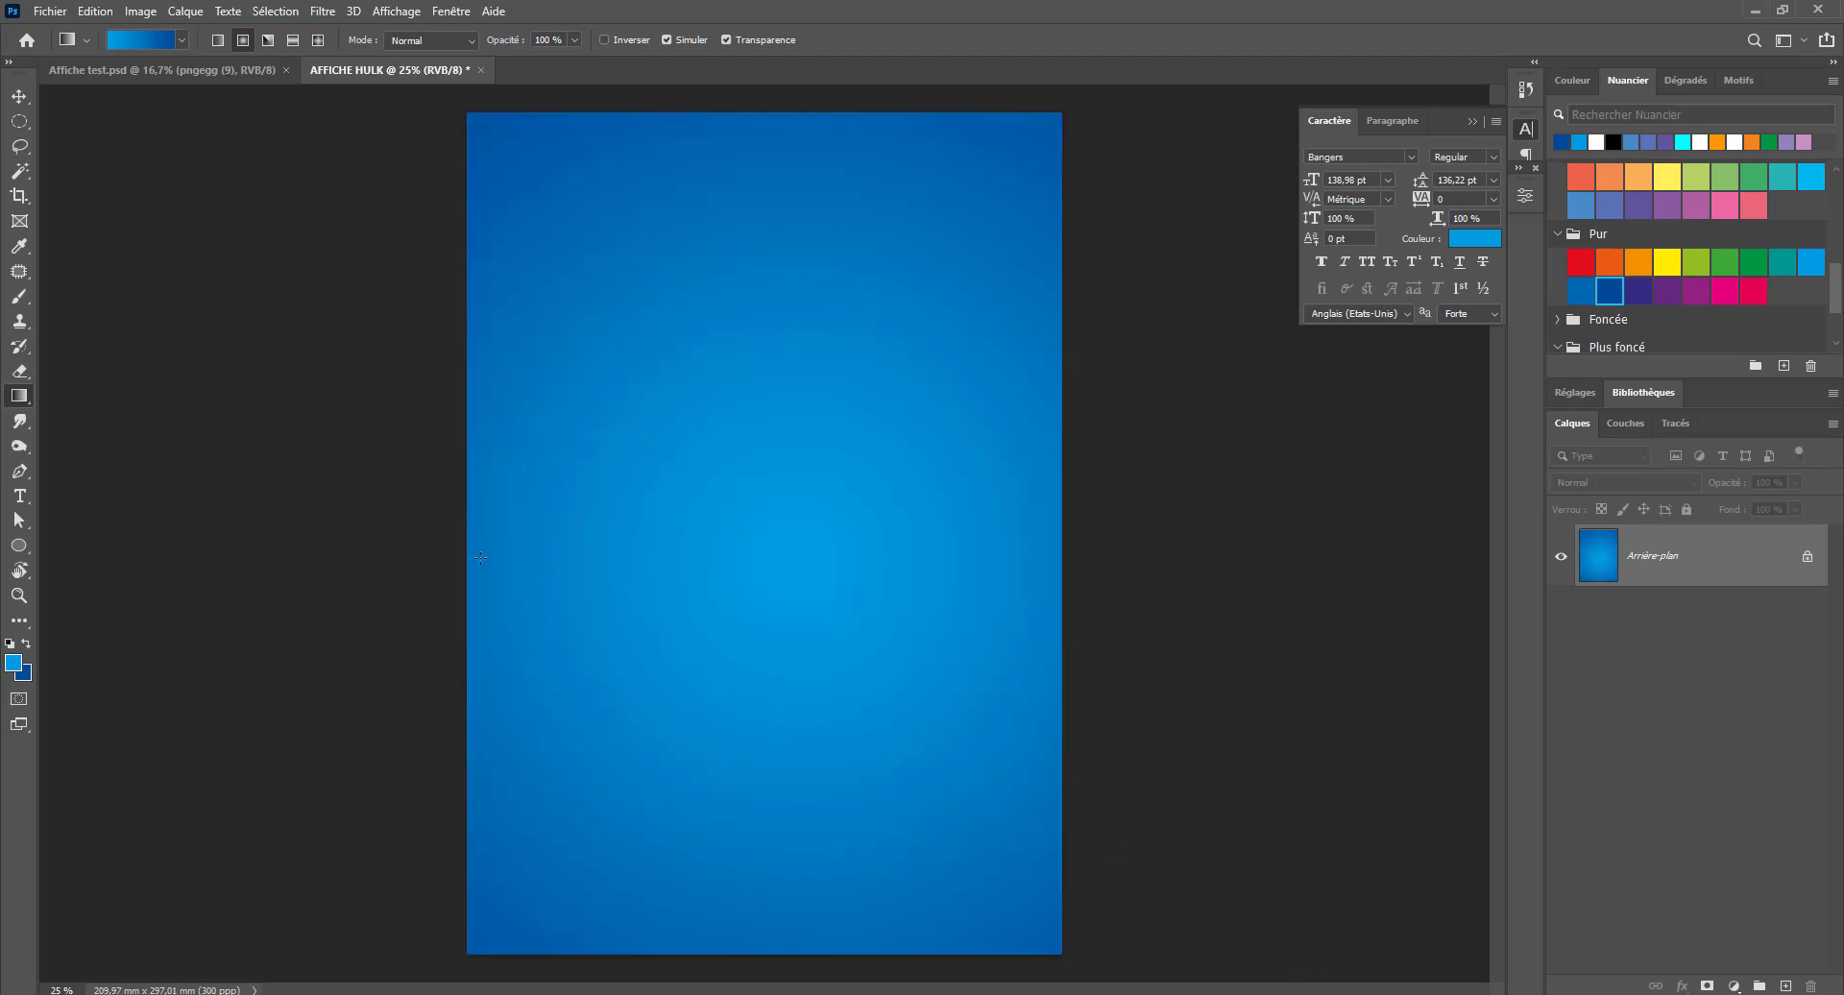
{"action": "key", "text": "v"}
Place the crumpled paper image pngegg (5).png from the Téléchargements folder into the poster
{"action": "left_click", "coordinate": [612, 993]}
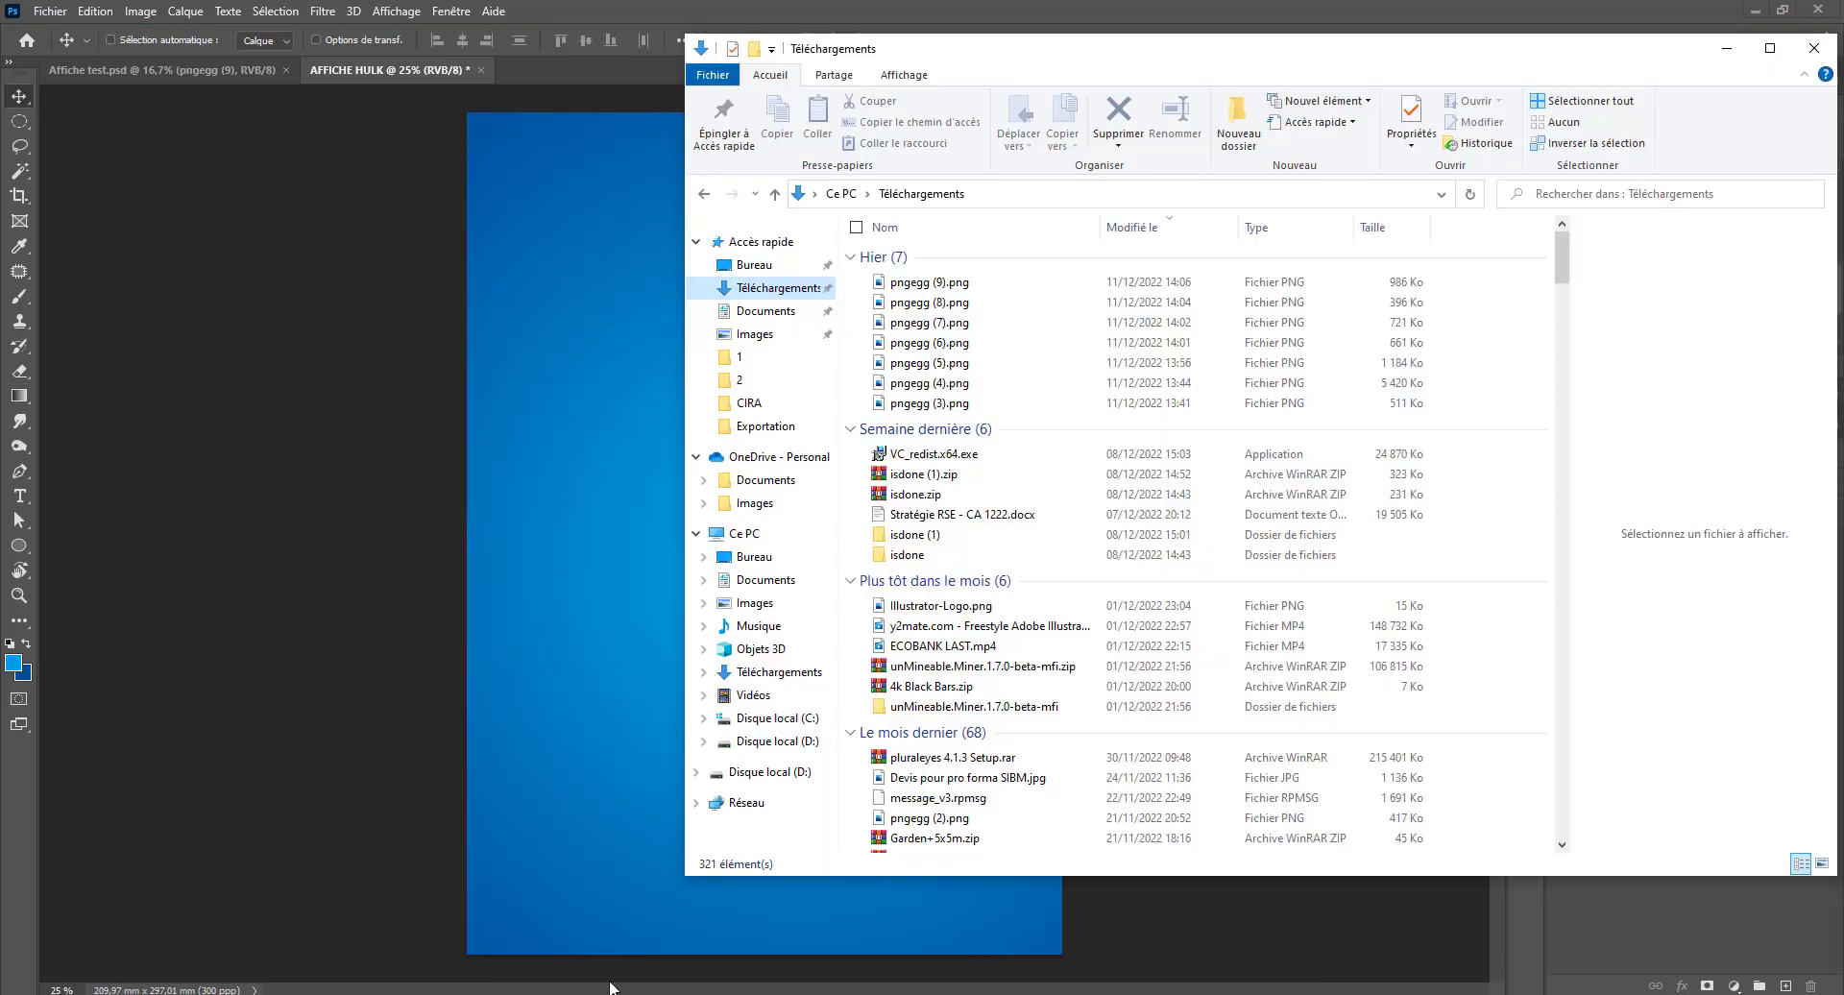
{"action": "left_click", "coordinate": [944, 401]}
{"action": "key", "text": "Up"}
{"action": "key", "text": "Up"}
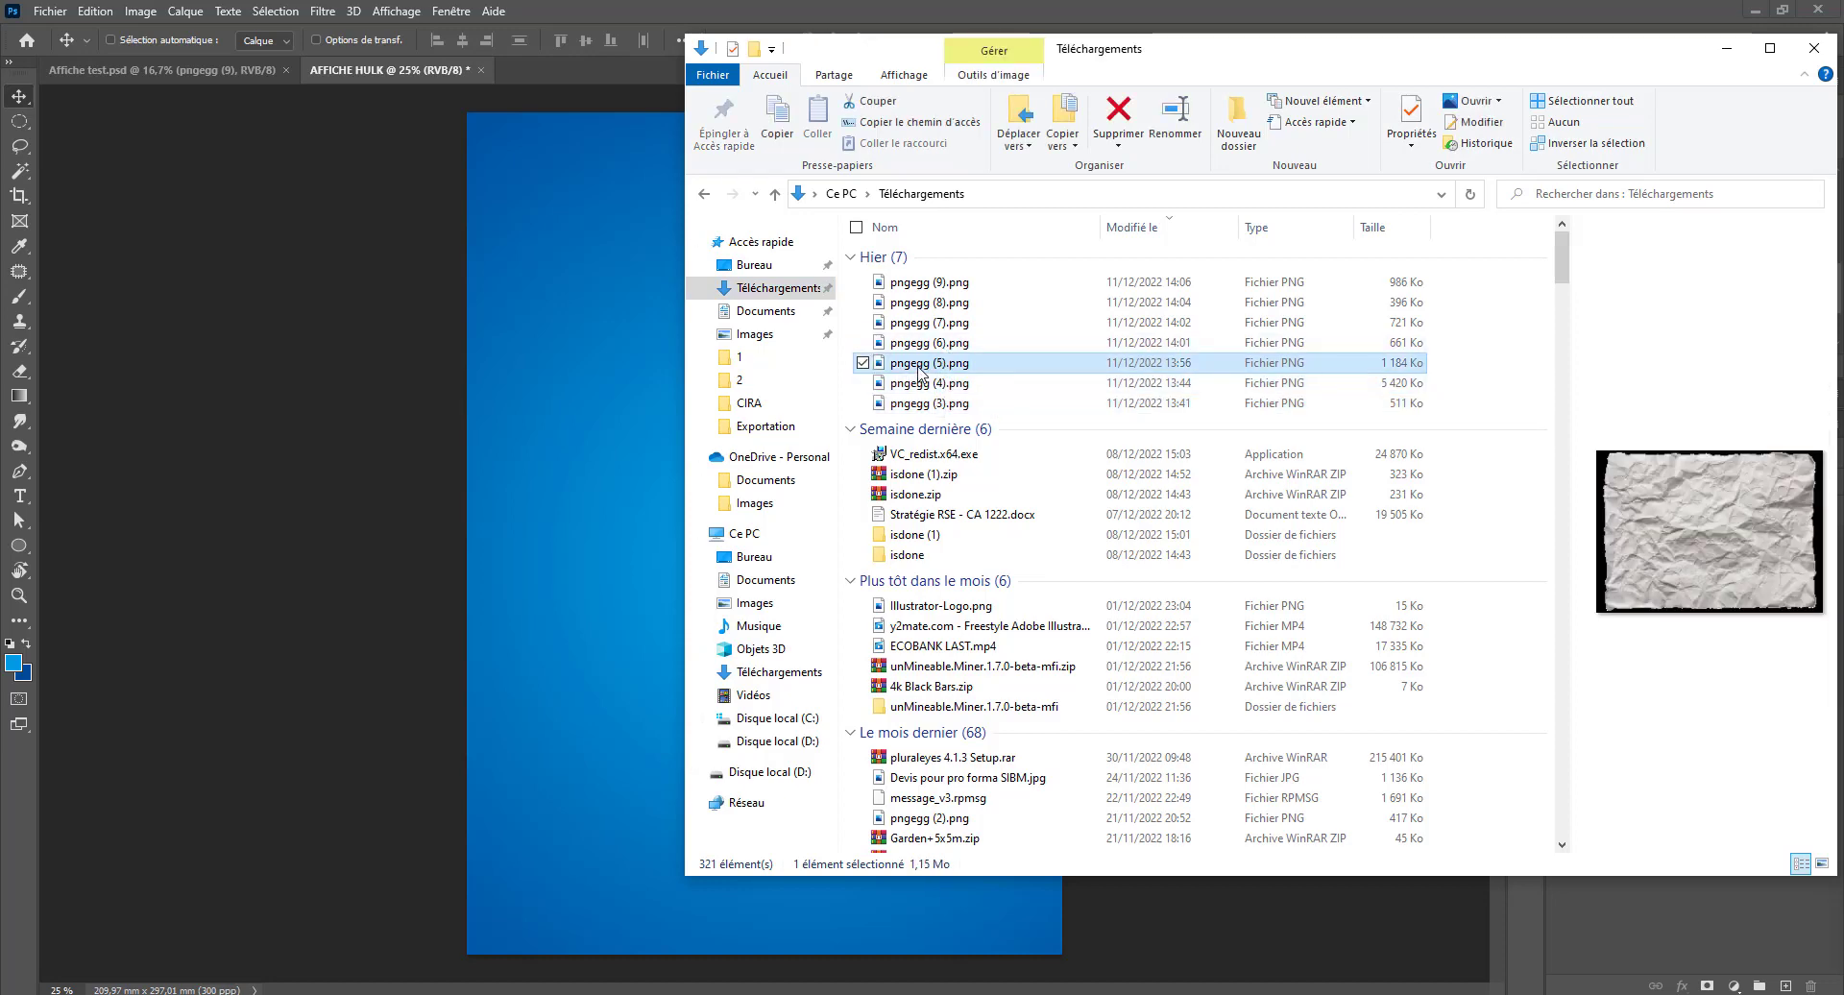
{"action": "left_click_drag", "start_coordinate": [919, 372], "coordinate": [608, 646]}
Rotate the crumpled paper image by -90° and enlarge it to about 107% so it covers the whole page
{"action": "left_click_drag", "start_coordinate": [1090, 357], "coordinate": [586, 207]}
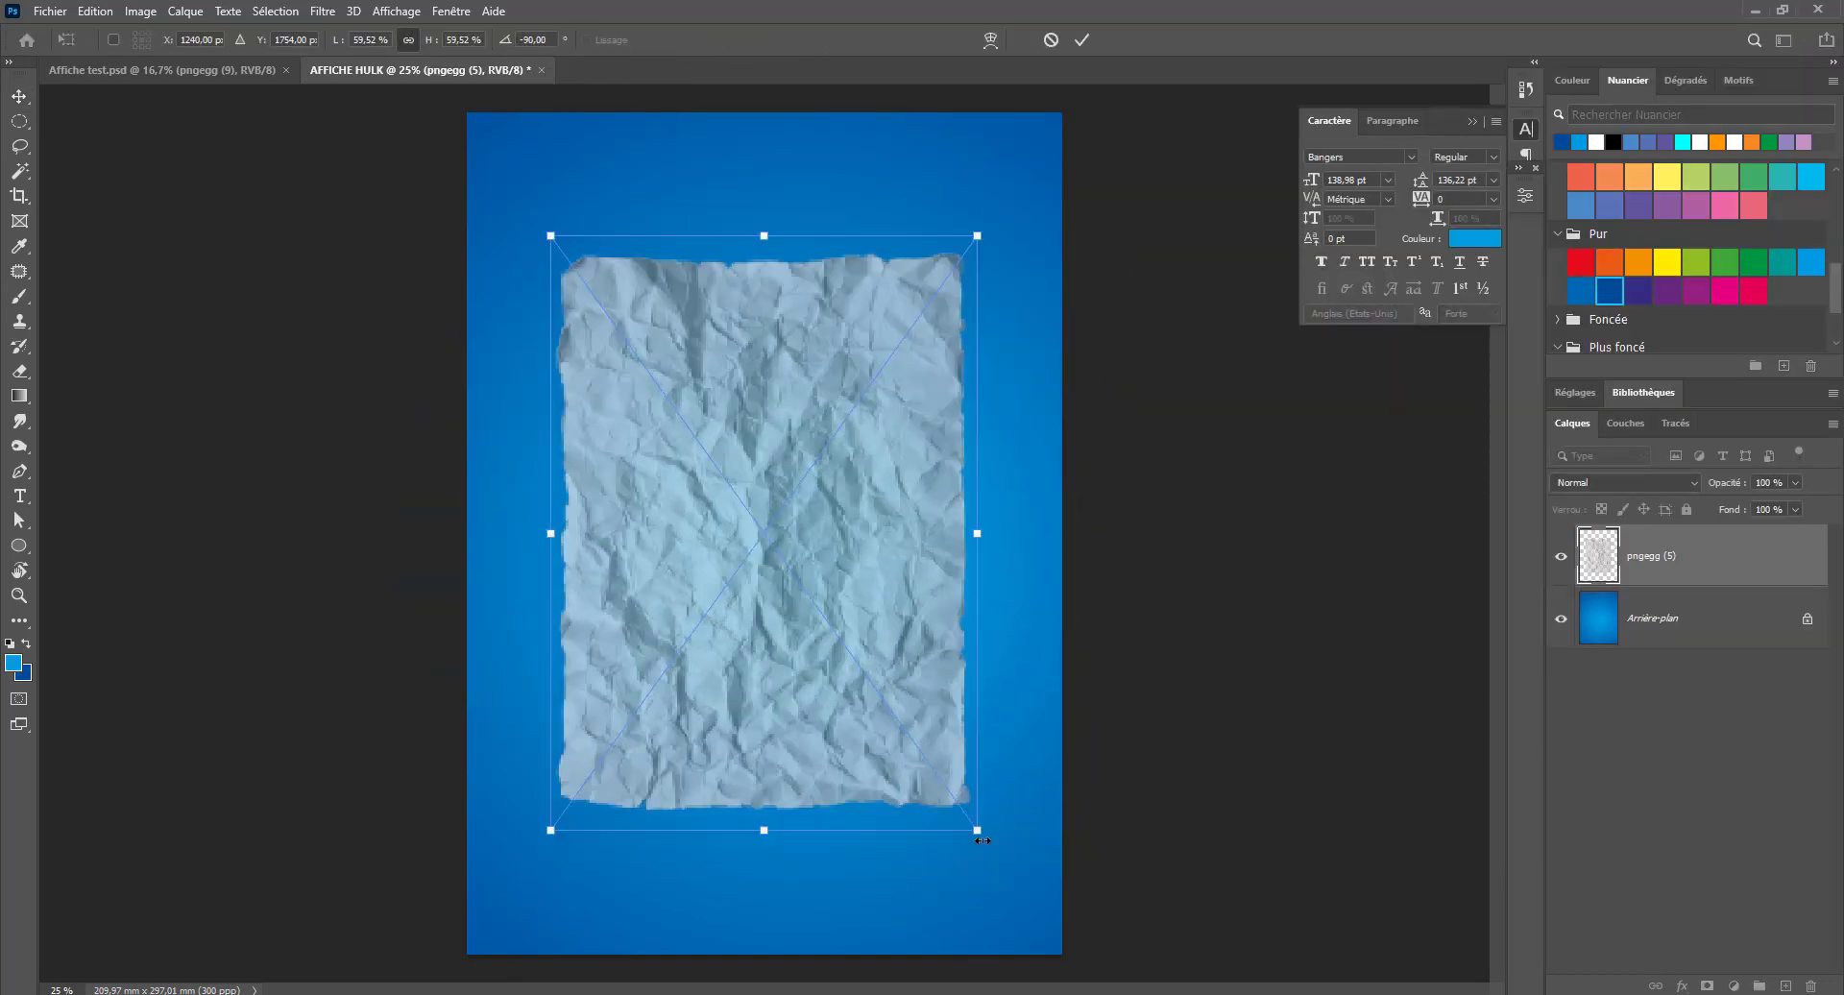
{"action": "left_click_drag", "start_coordinate": [982, 841], "coordinate": [1157, 980]}
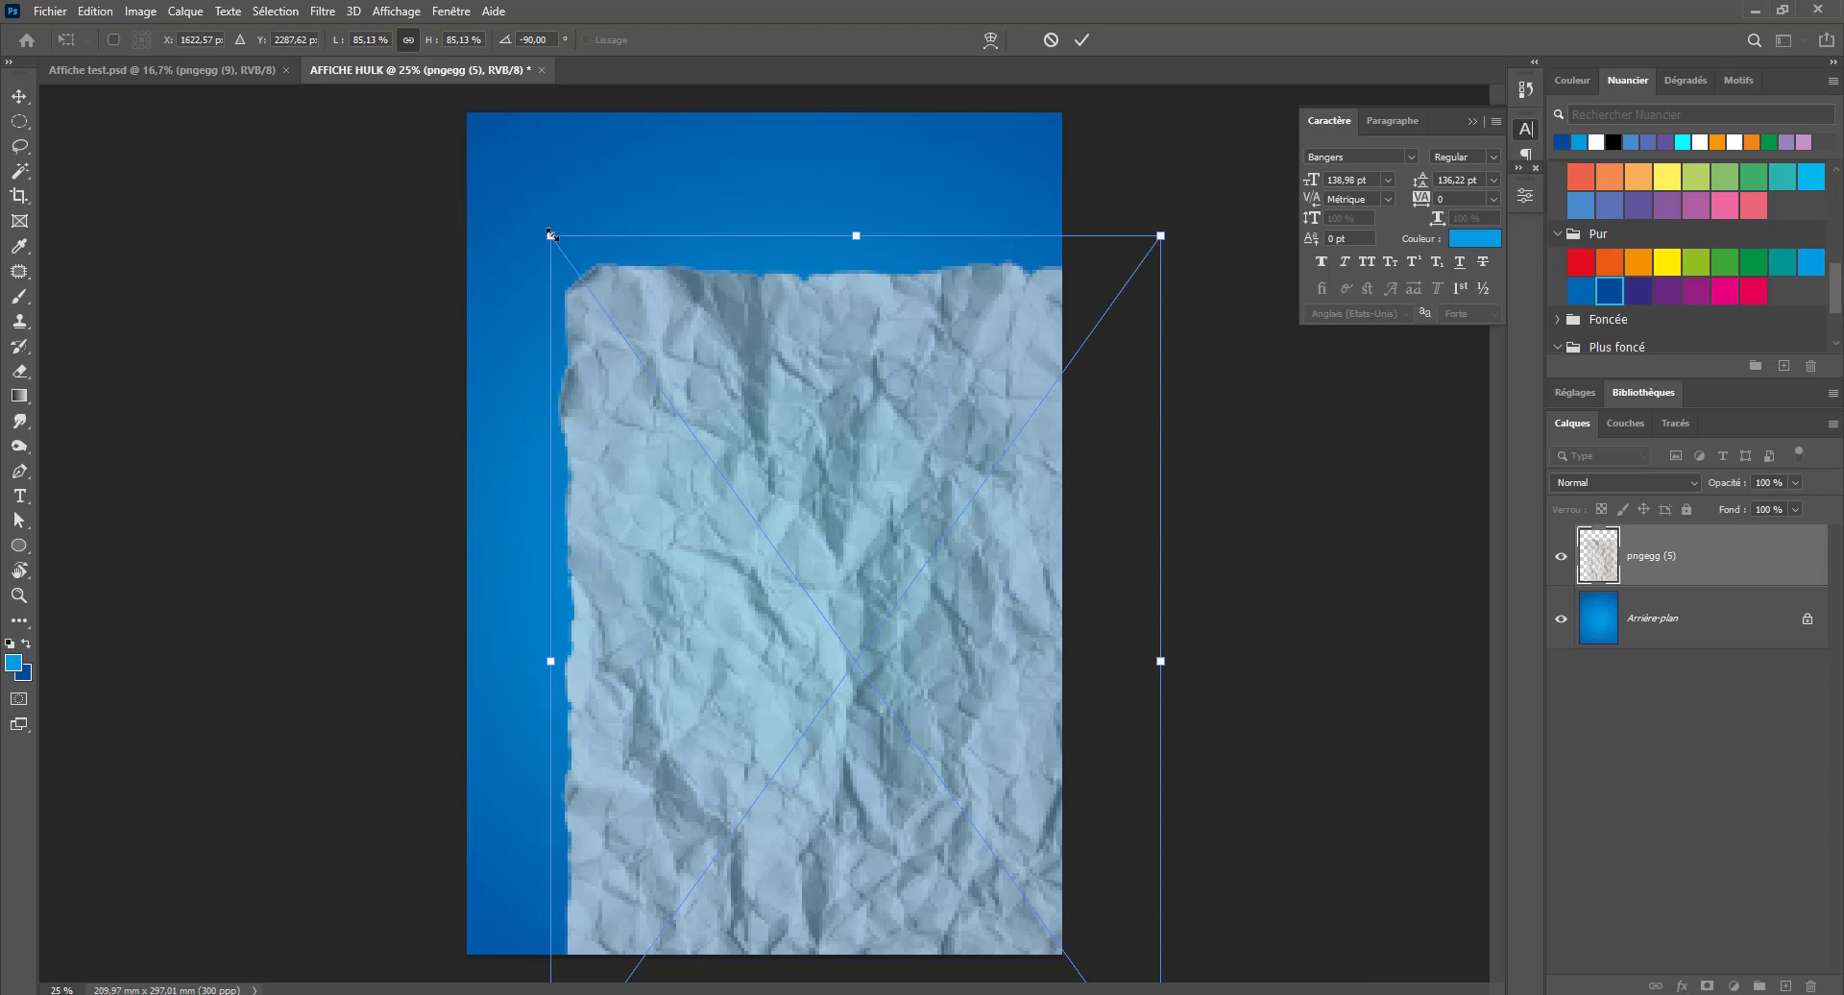
{"action": "left_click_drag", "start_coordinate": [550, 234], "coordinate": [392, 13]}
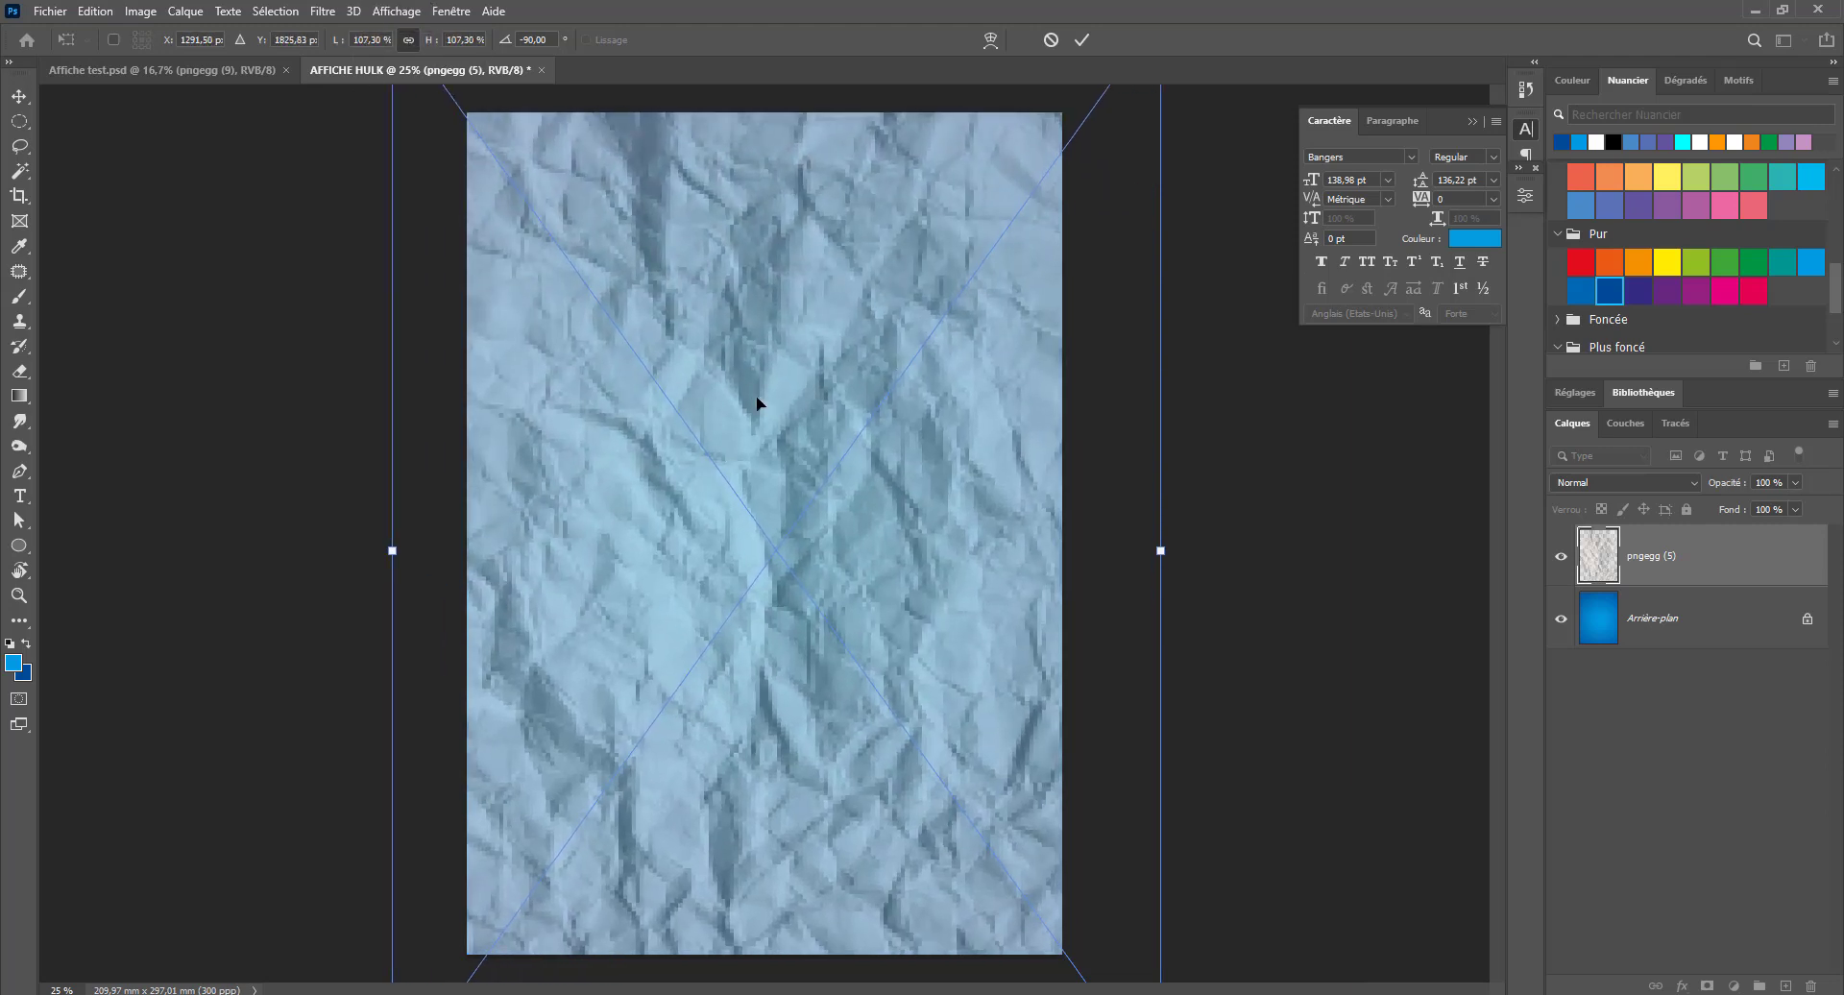
{"action": "key", "text": "Return"}
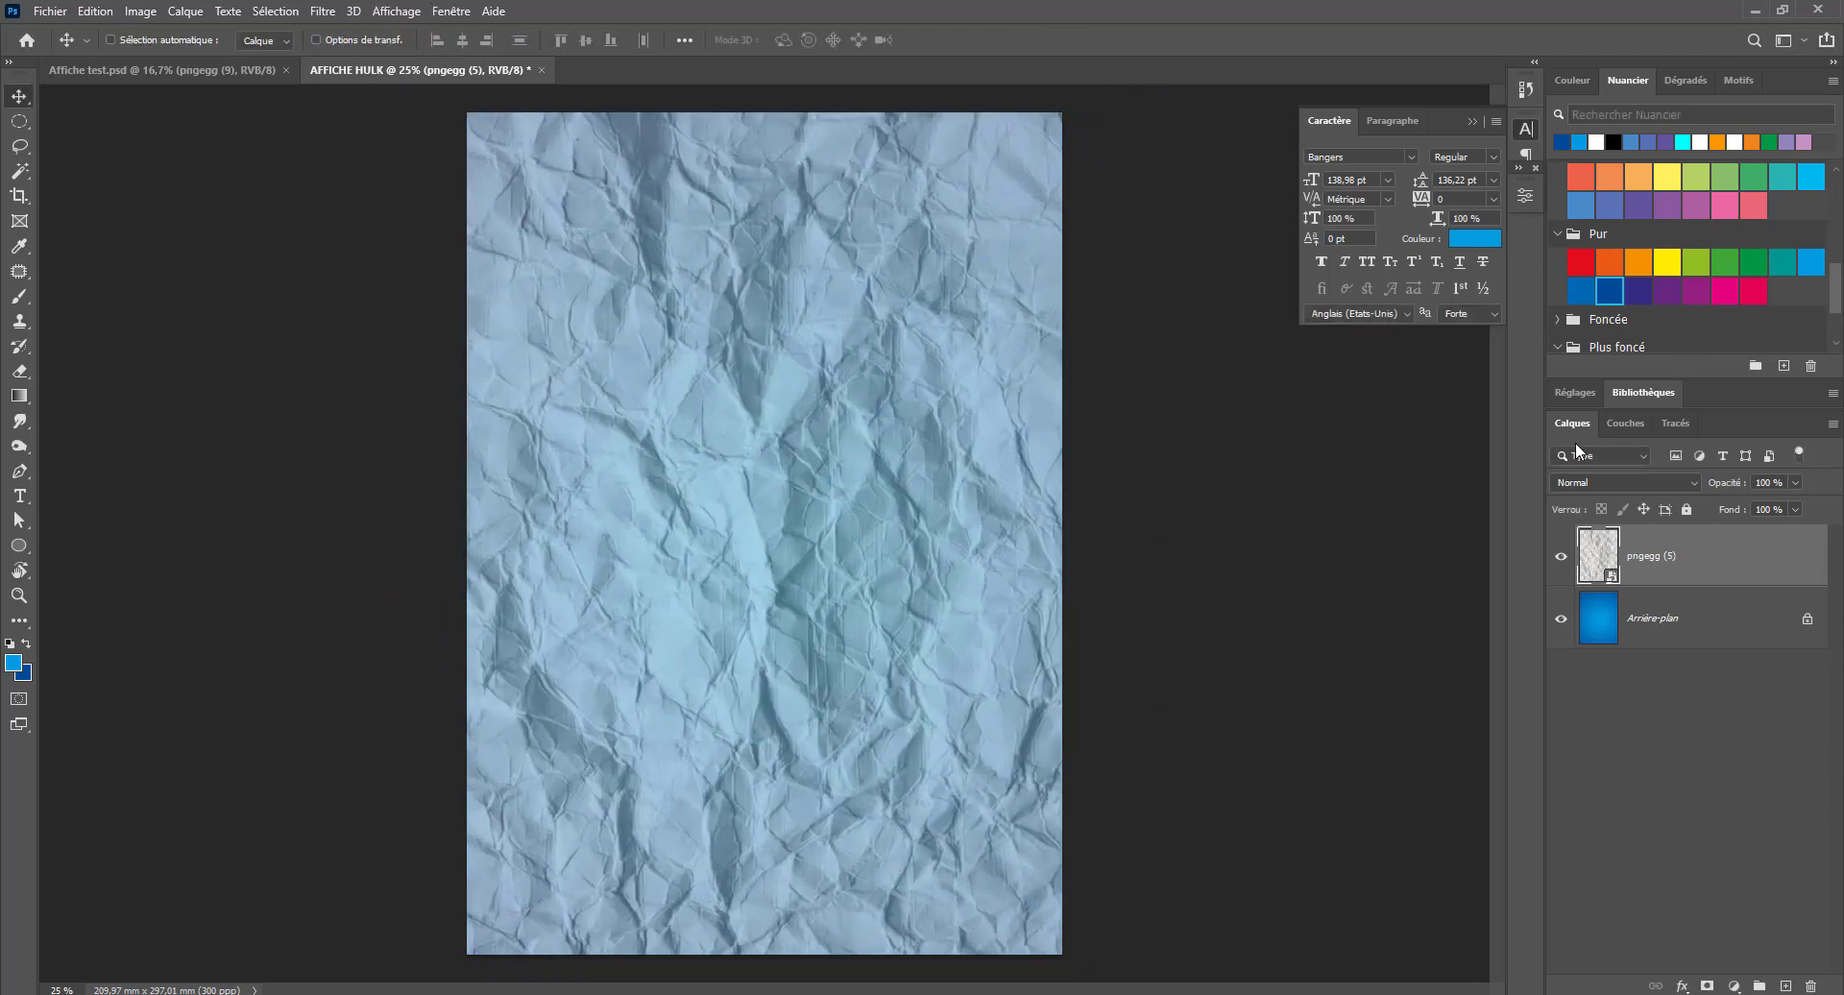
Set the crumpled paper layer's blend mode to Produit and its opacity to 80%
{"action": "left_click", "coordinate": [1563, 480]}
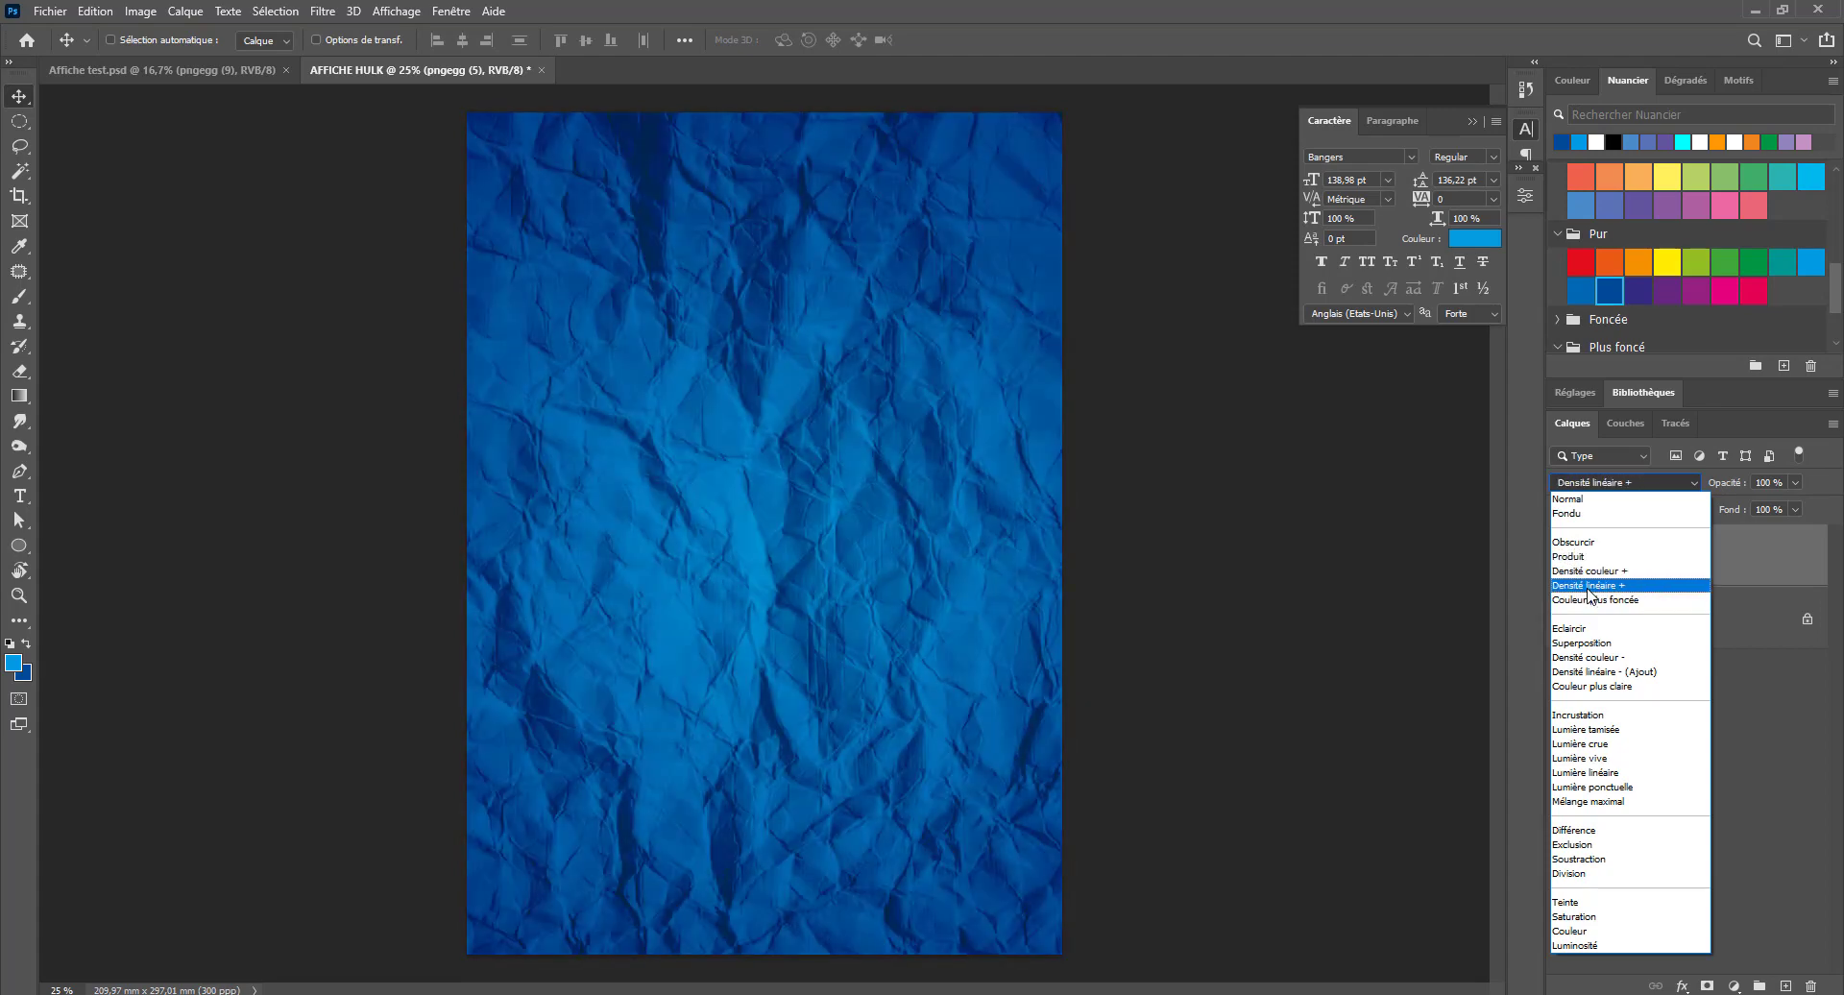
{"action": "left_click", "coordinate": [1578, 557]}
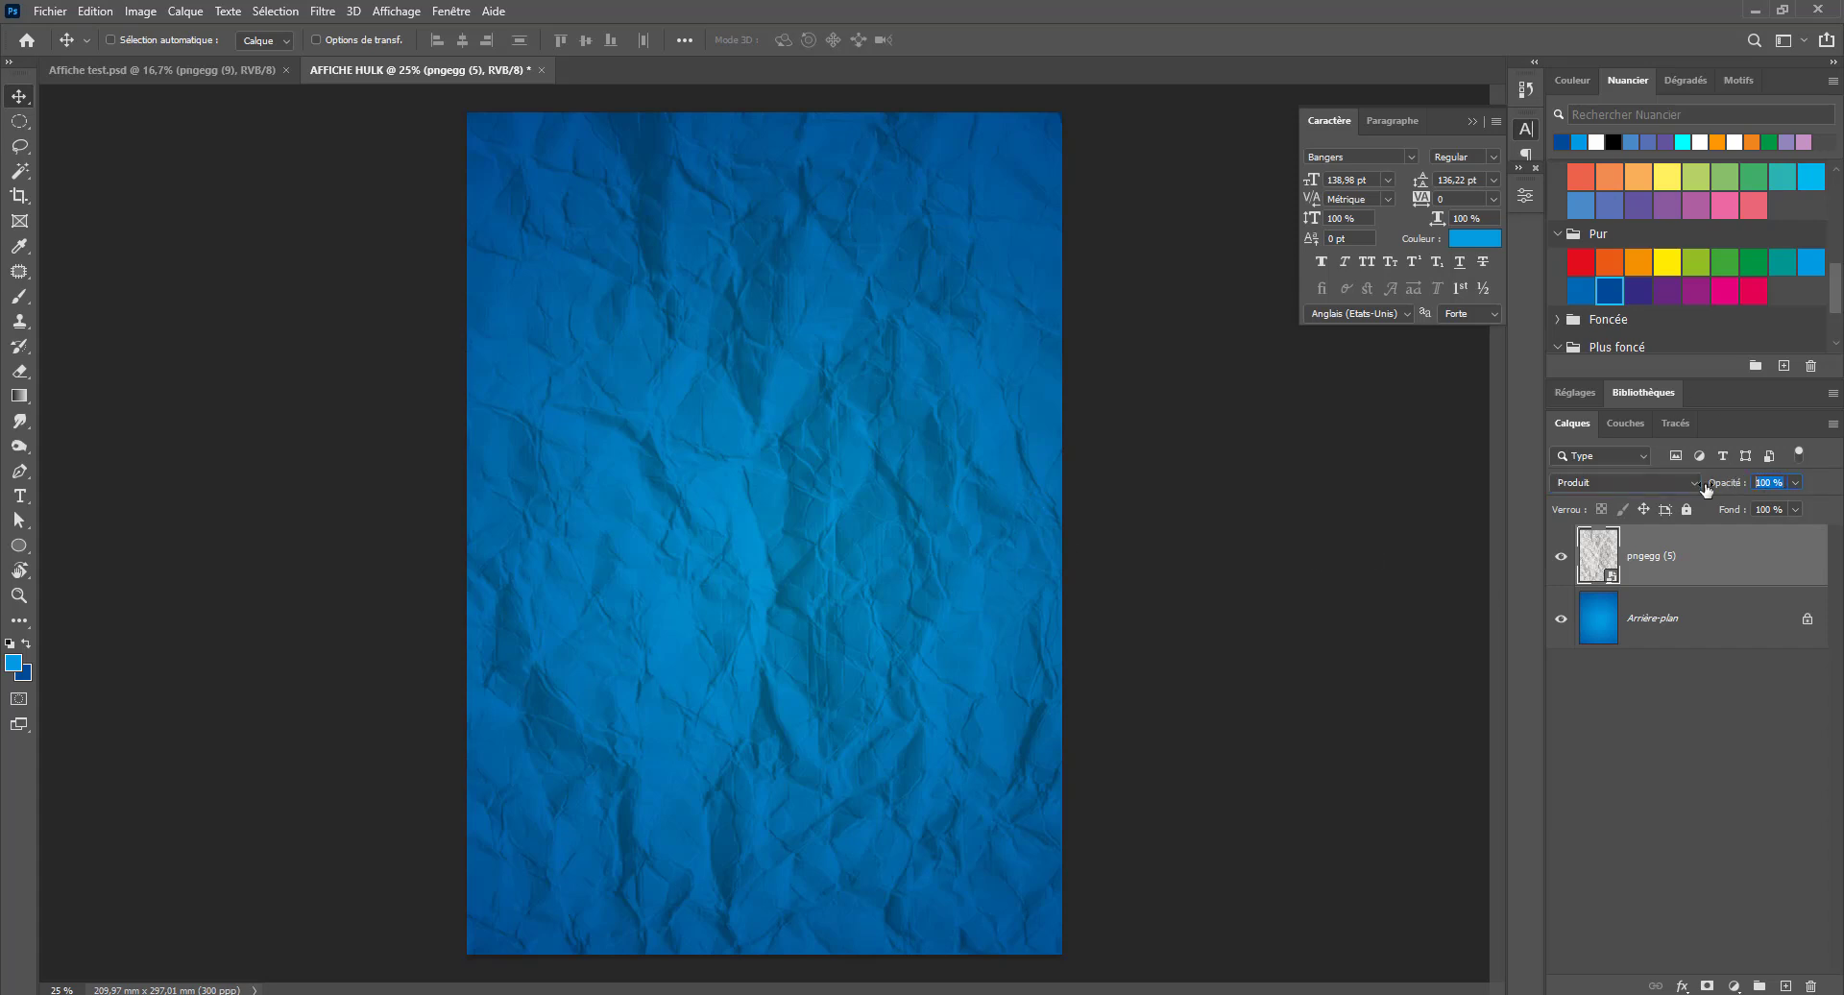
{"action": "type", "text": "80"}
Compare the poster with the finished Hulk design in Affiche test.psd, and return to AFFICHE HULK
{"action": "left_click", "coordinate": [220, 73]}
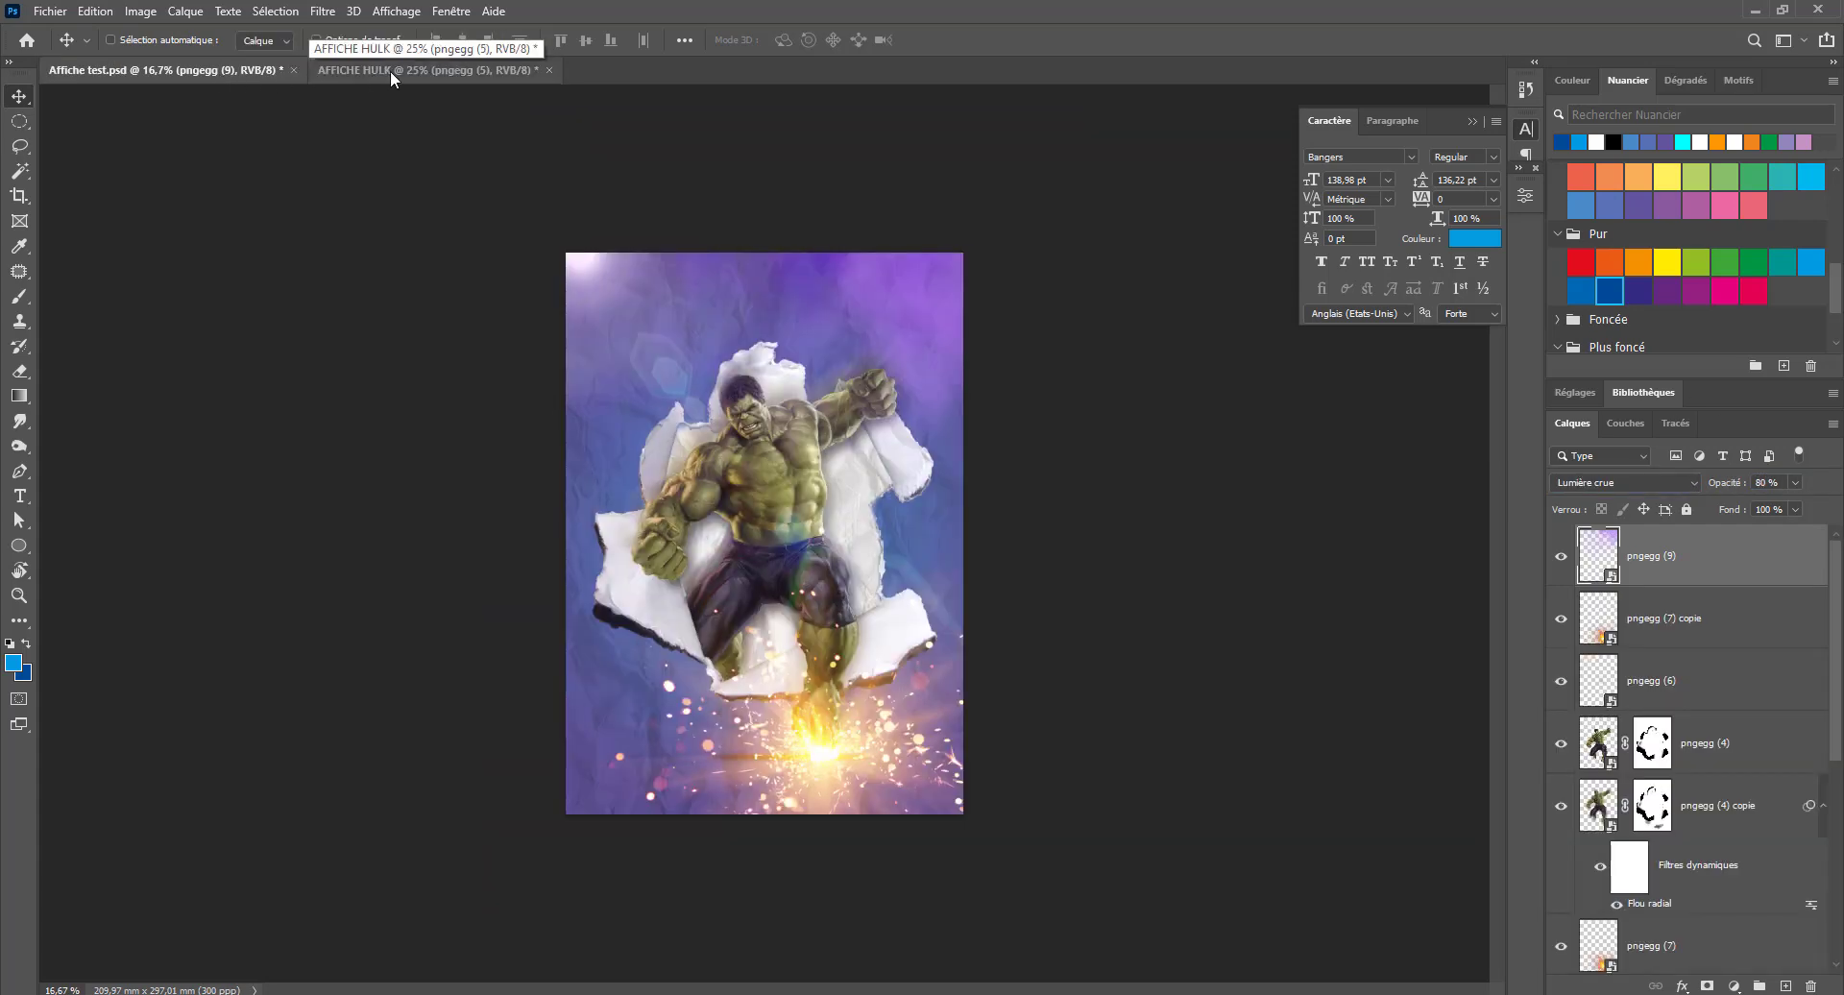
{"action": "left_click", "coordinate": [445, 71]}
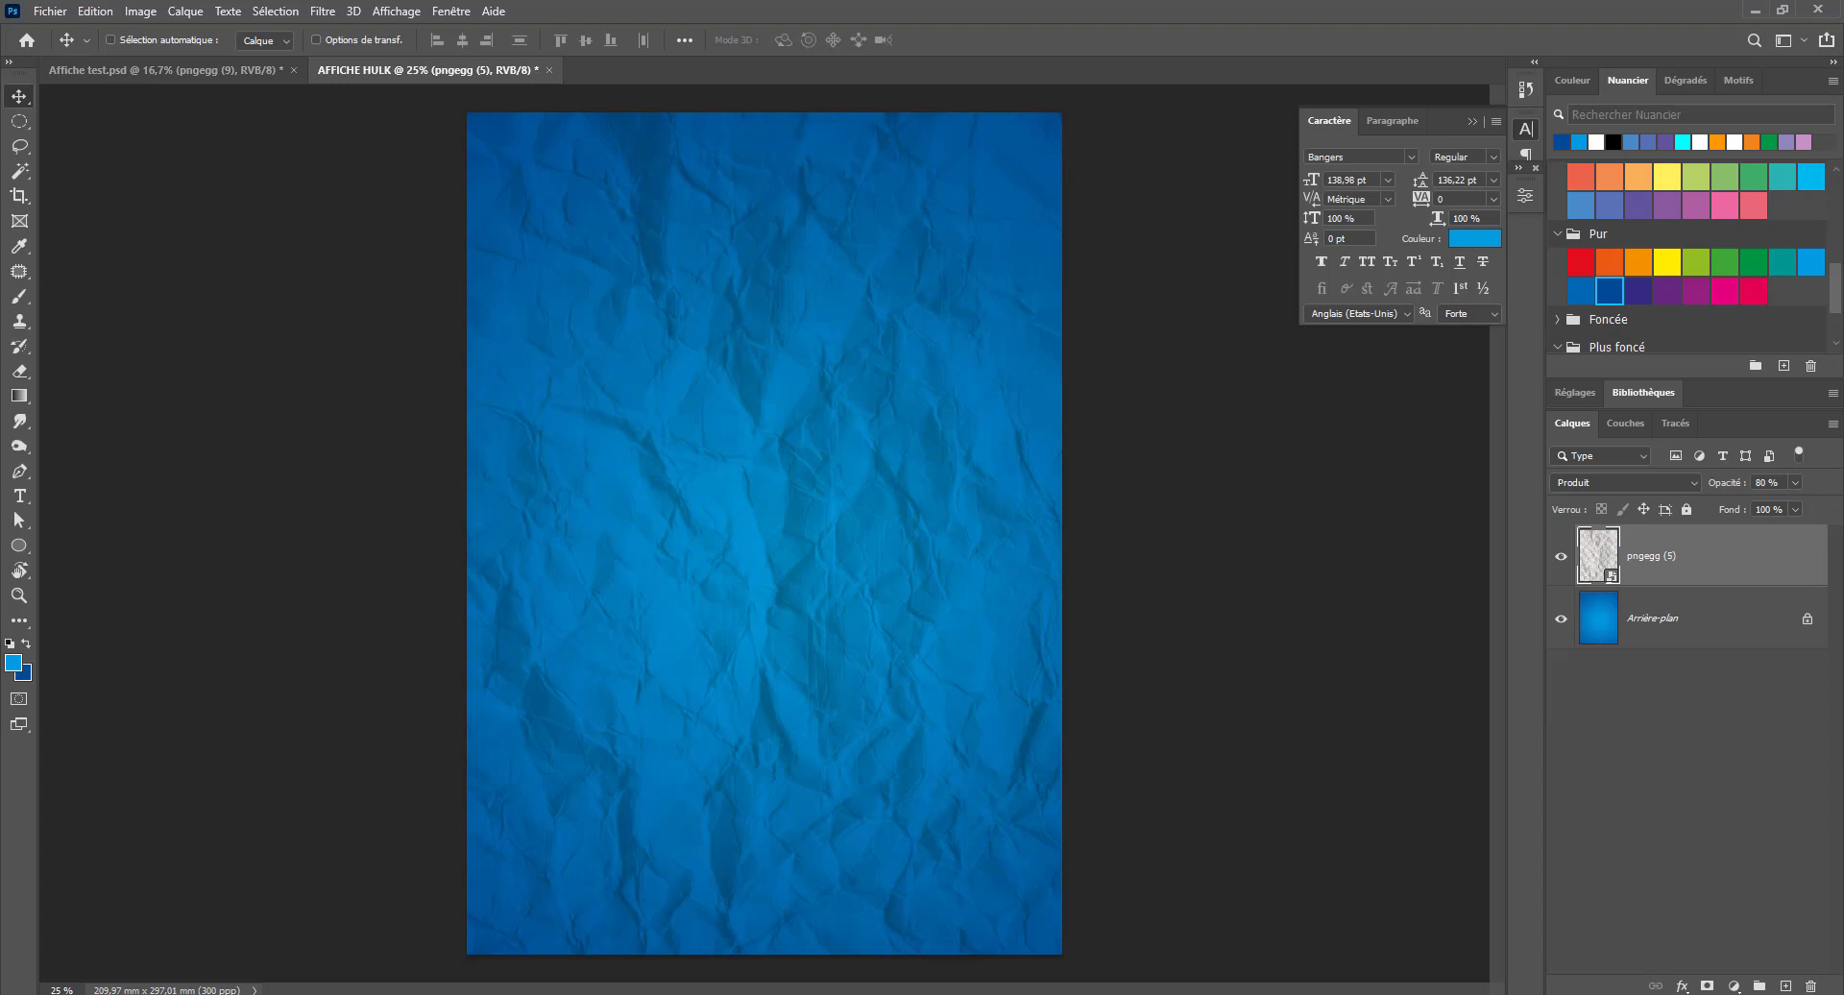
{"action": "left_click", "coordinate": [183, 72]}
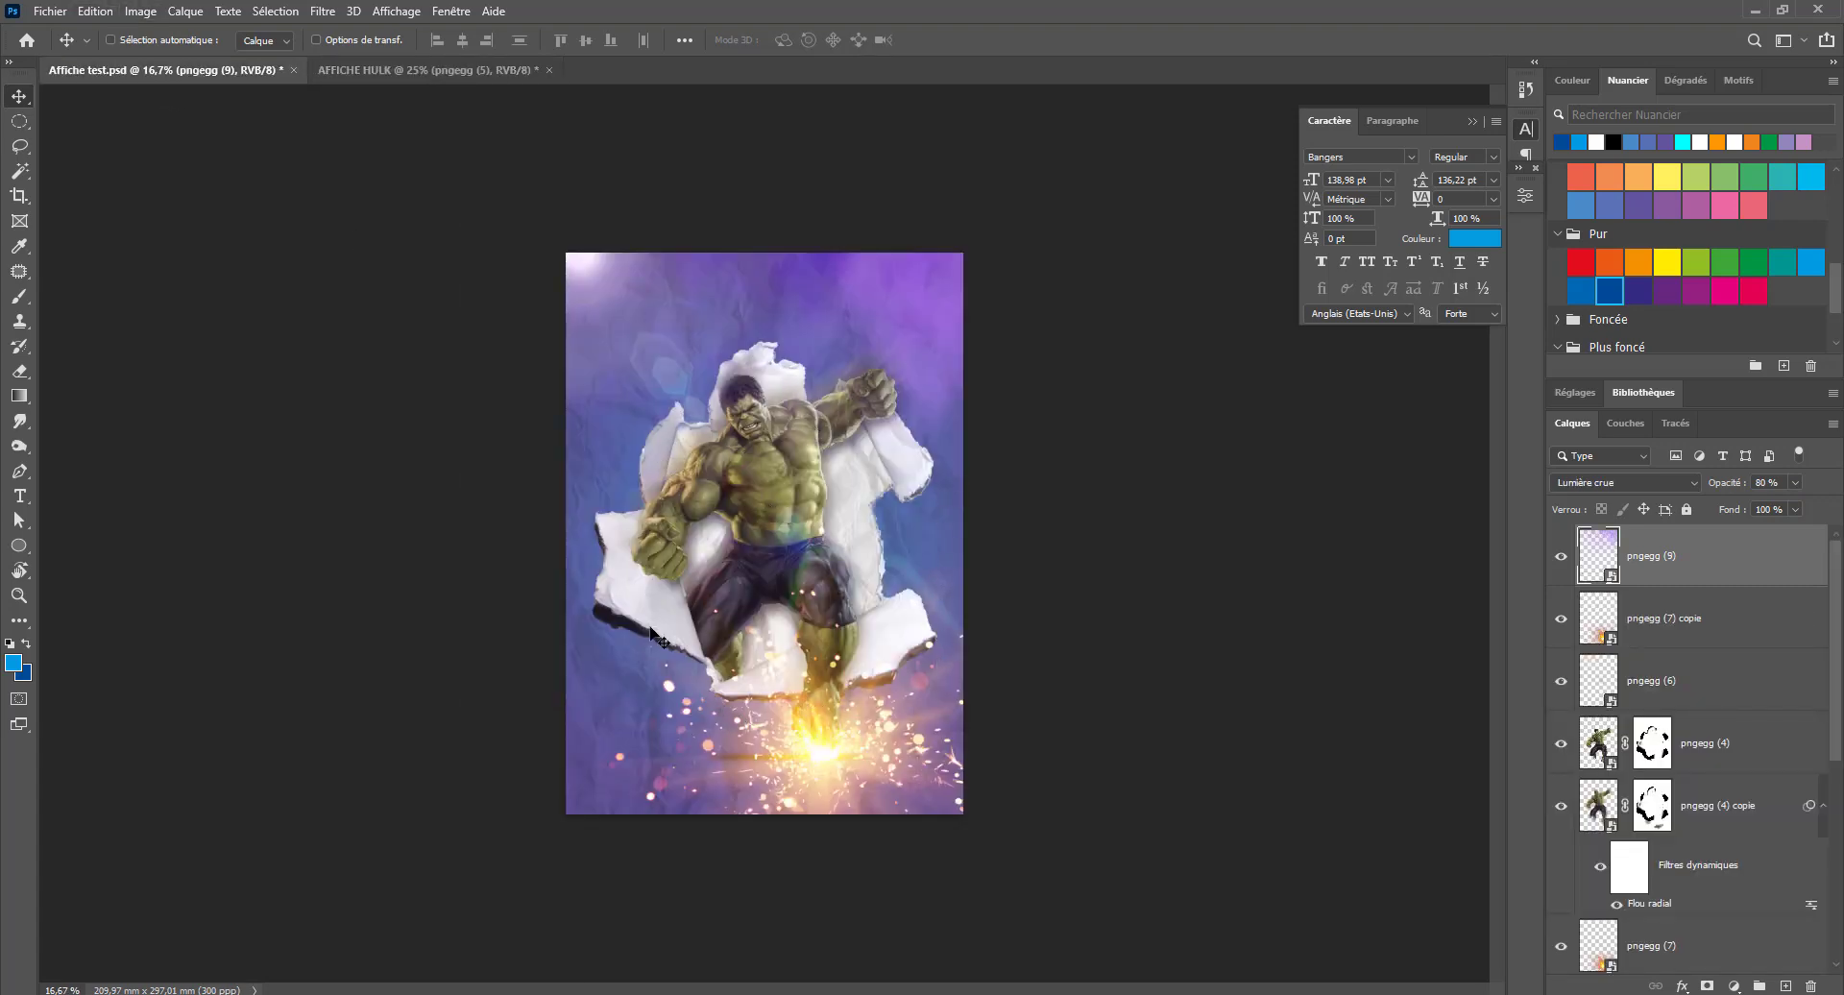
{"action": "left_click", "coordinate": [365, 71]}
Place the torn paper image pngegg (3).png from the Téléchargements folder into the poster
{"action": "key", "text": "alt+Tab"}
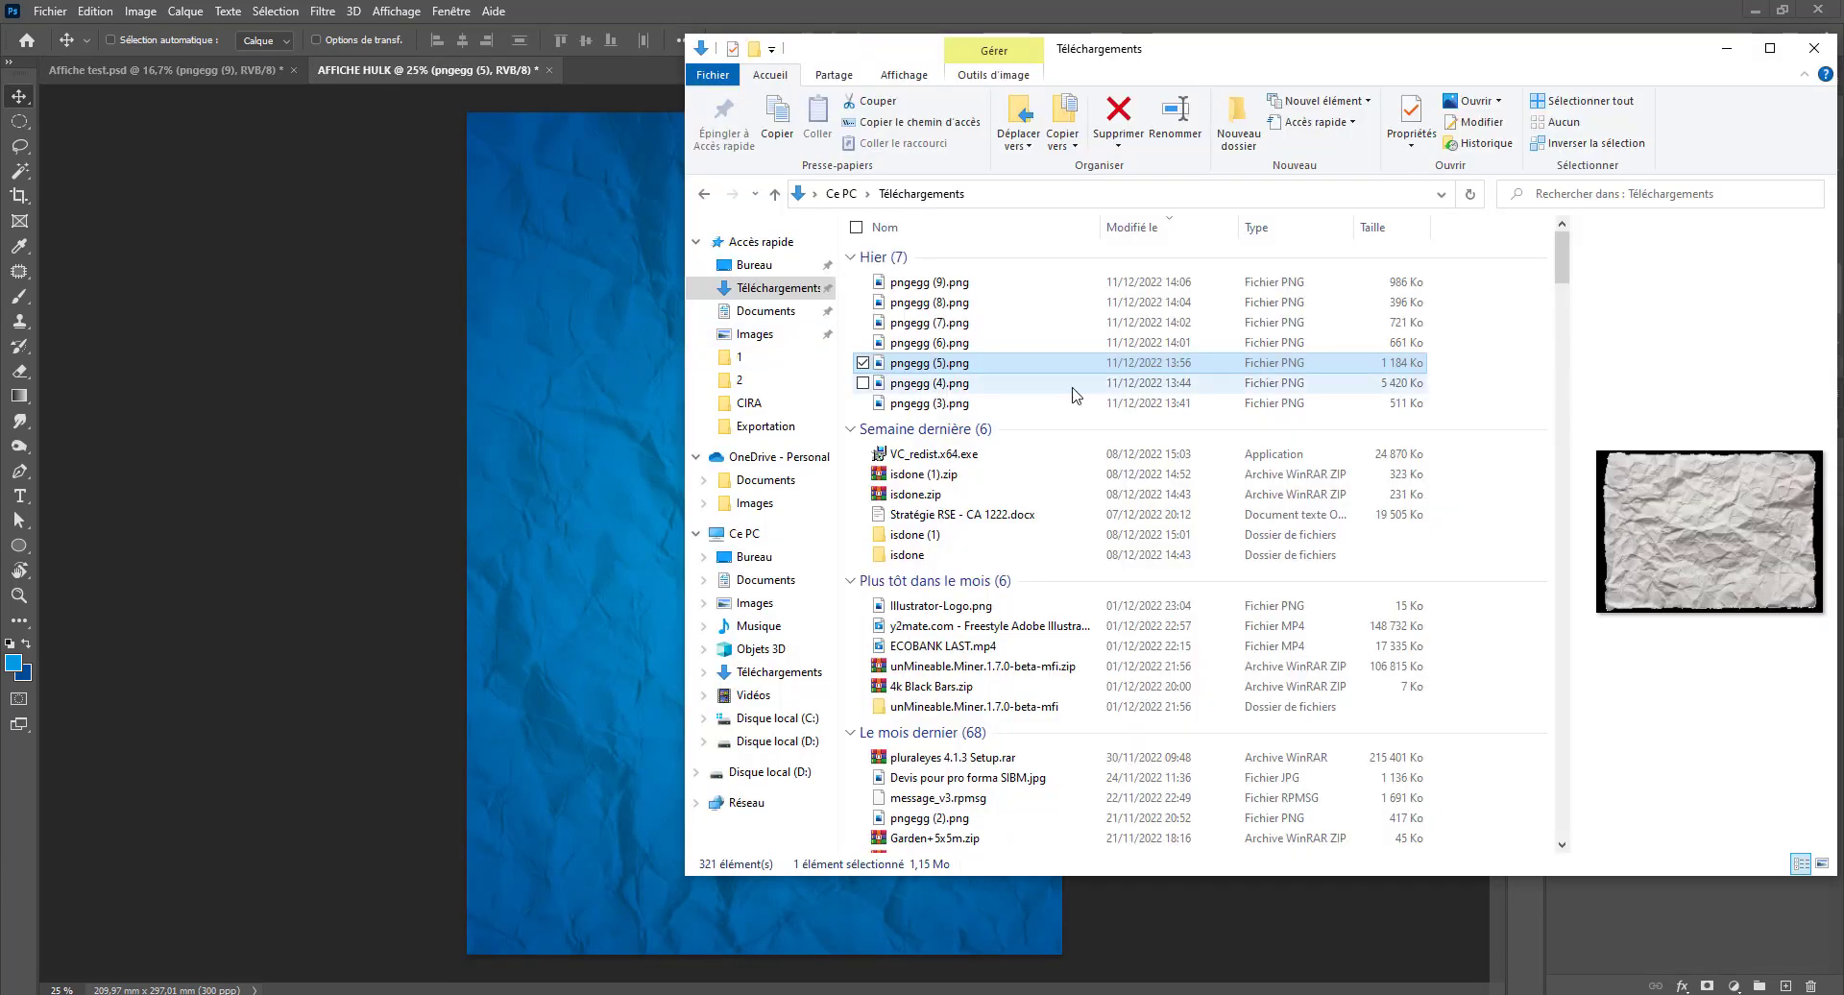
{"action": "left_click", "coordinate": [932, 383]}
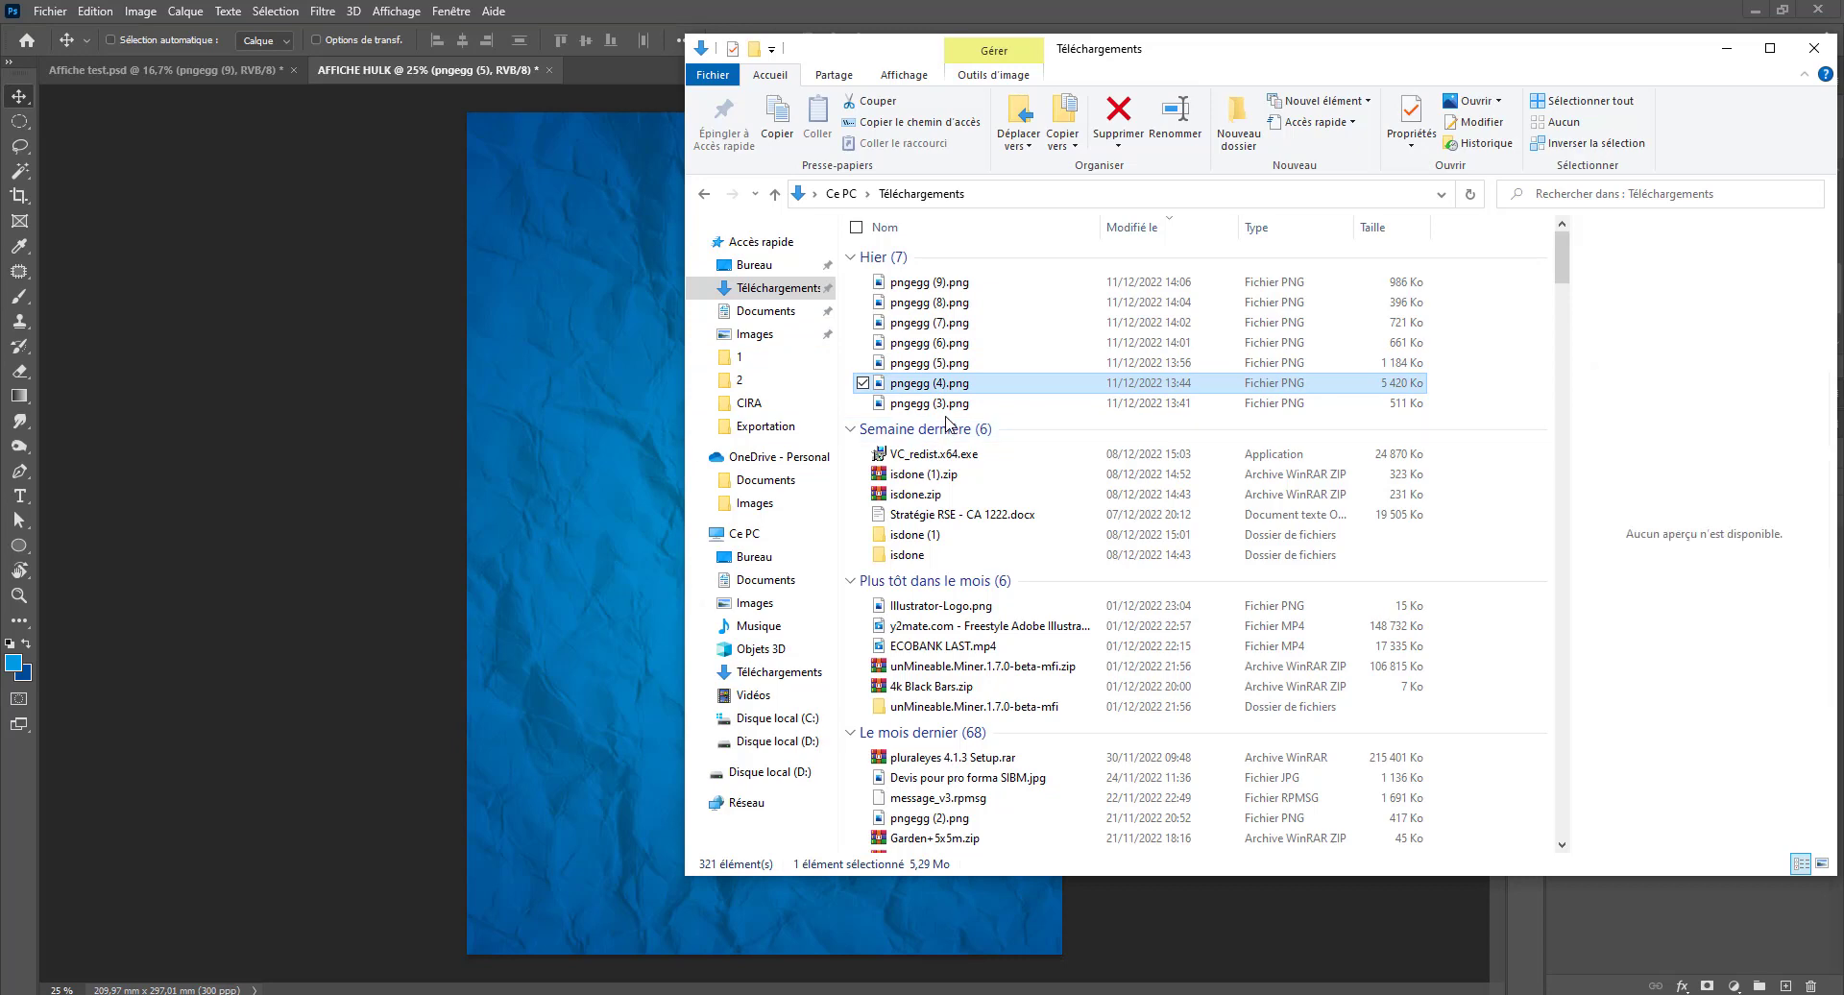
{"action": "left_click", "coordinate": [917, 404]}
{"action": "left_click_drag", "start_coordinate": [917, 404], "coordinate": [648, 528]}
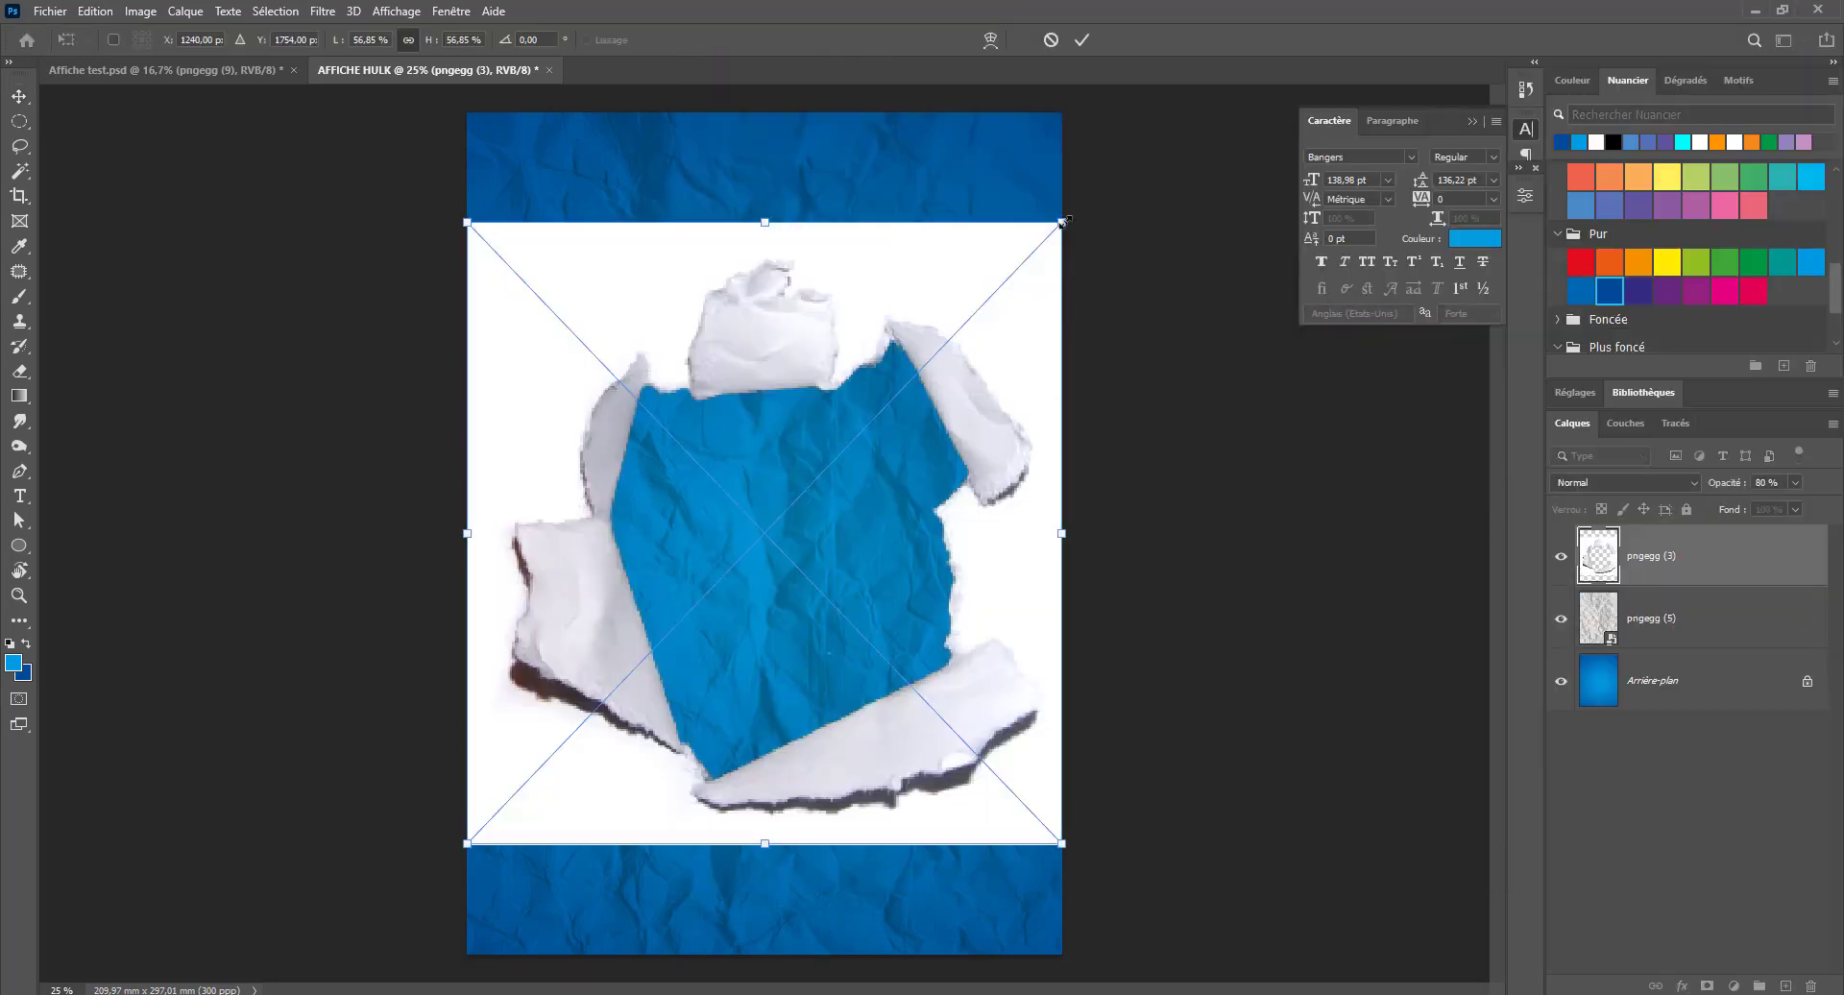
Scale the torn paper image down to about three quarters of the page width and centre it on the page
{"action": "left_click_drag", "start_coordinate": [1061, 221], "coordinate": [959, 321]}
{"action": "left_click_drag", "start_coordinate": [873, 494], "coordinate": [928, 408]}
{"action": "left_click_drag", "start_coordinate": [1013, 257], "coordinate": [978, 292]}
{"action": "left_click_drag", "start_coordinate": [948, 408], "coordinate": [965, 403]}
{"action": "key", "text": "Return"}
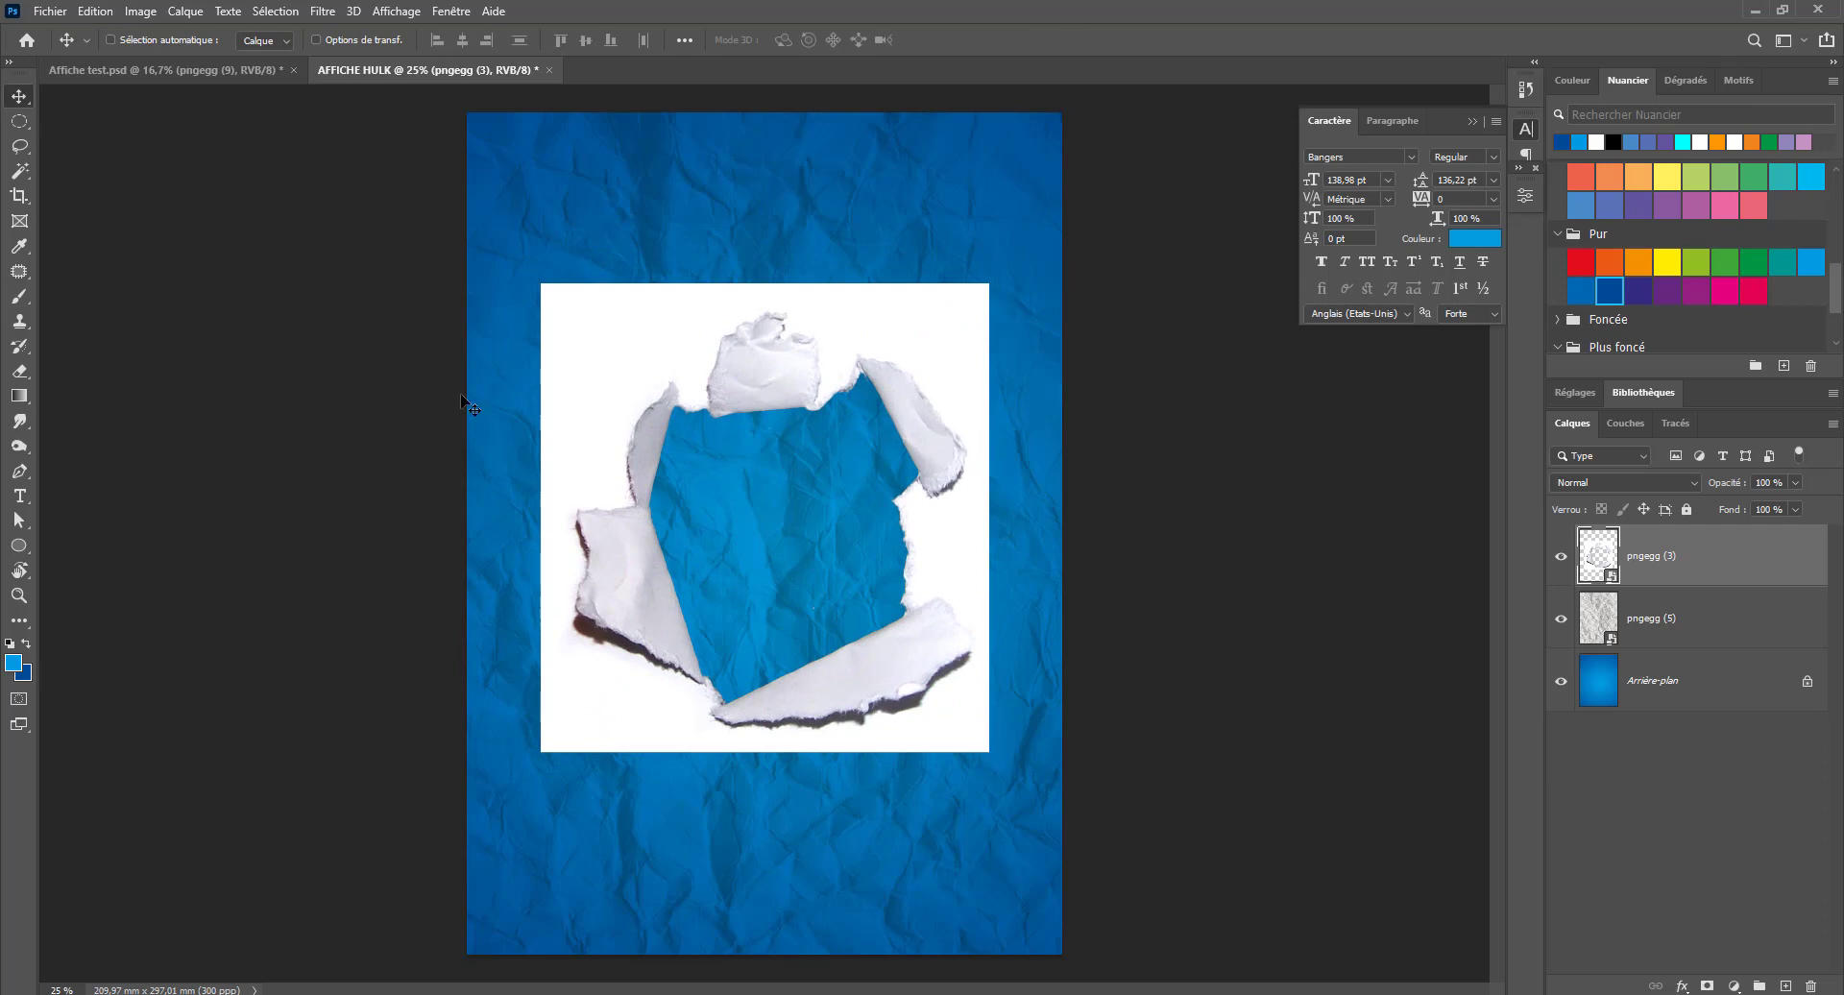
Select the torn paper flaps on the pngegg (3) layer with automatic subject selection
{"action": "left_click", "coordinate": [21, 172]}
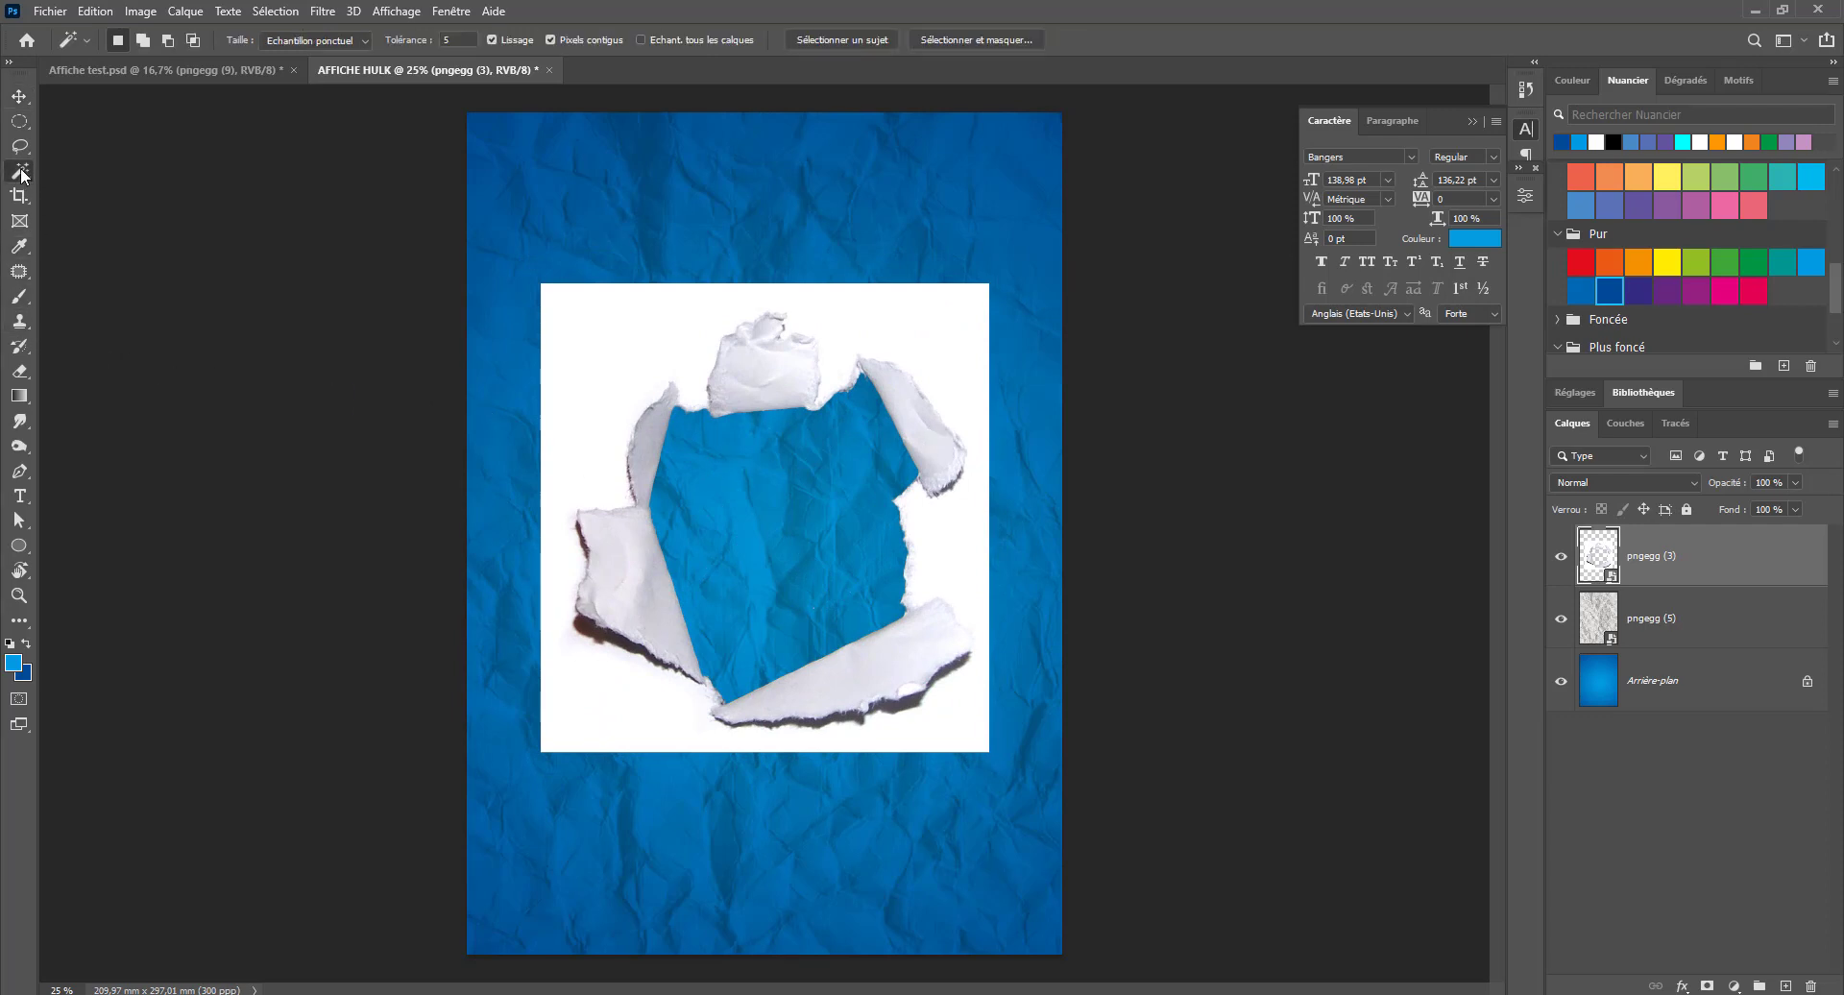
{"action": "left_click", "coordinate": [845, 35]}
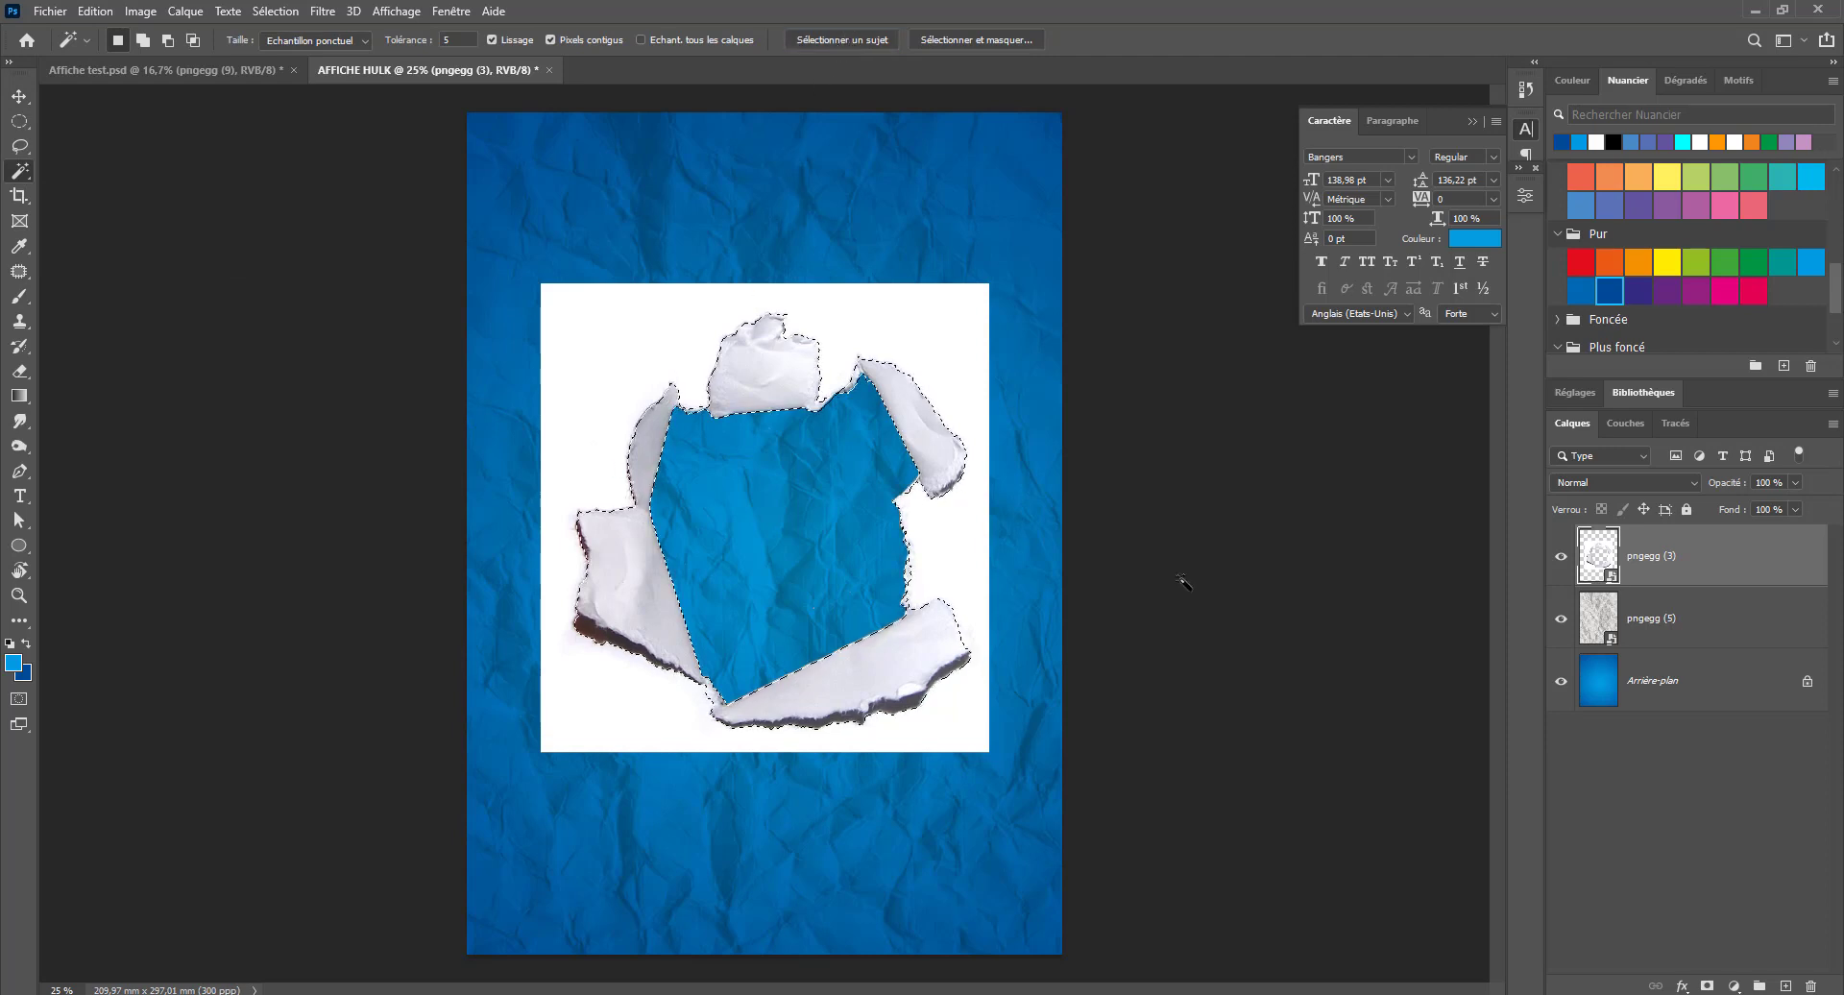
Mask the pngegg (3) layer to the selected paper flaps and inspect the dark torn edges along the bottom
{"action": "left_click", "coordinate": [1707, 986]}
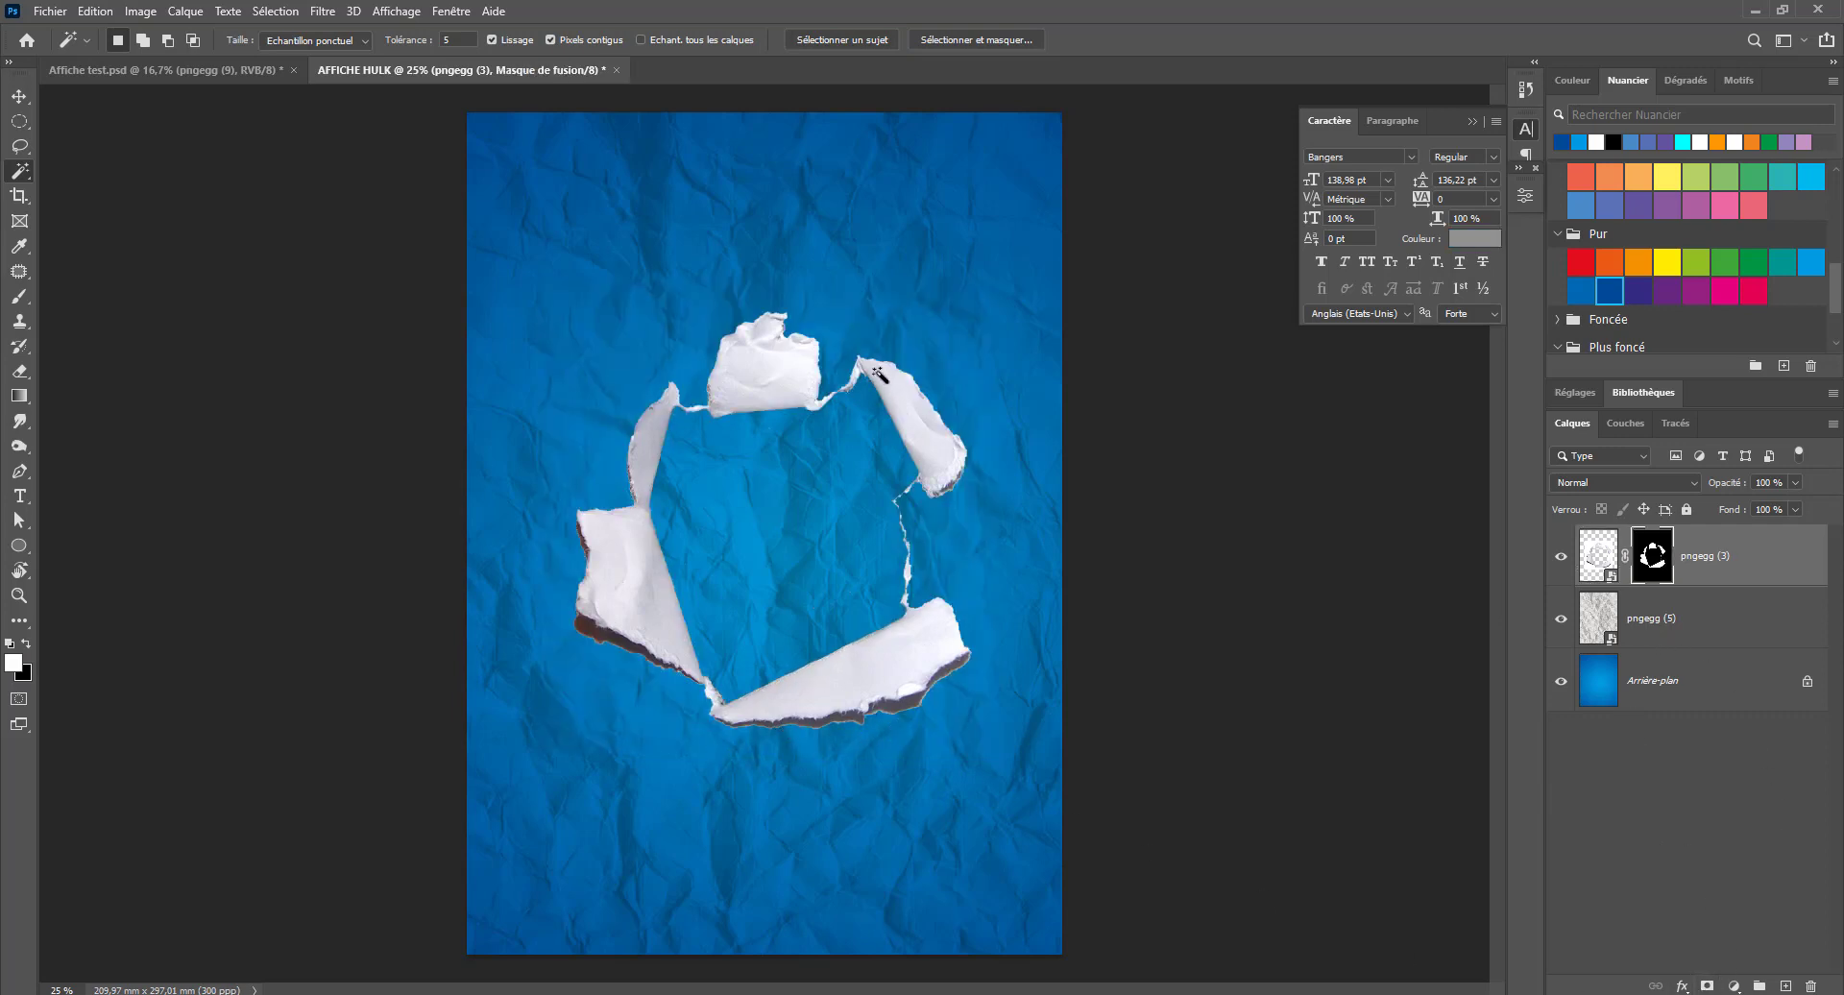
{"action": "left_click", "coordinate": [19, 96]}
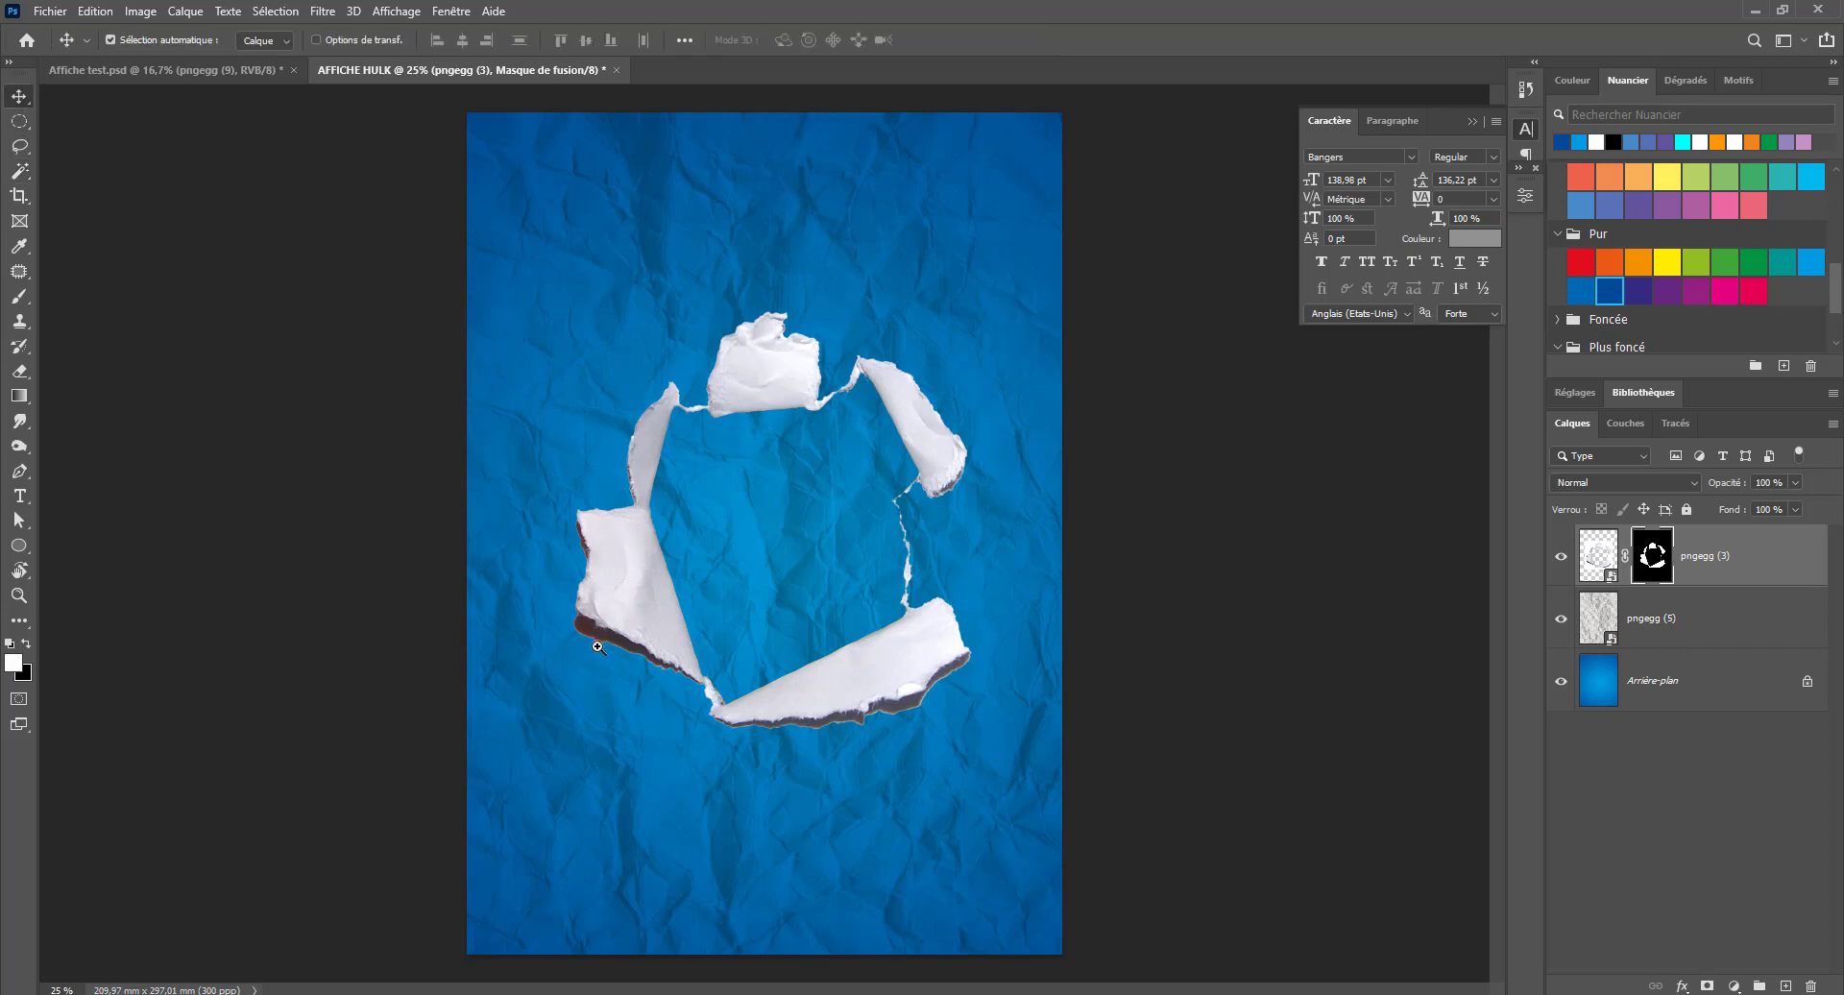
{"action": "left_click_drag", "start_coordinate": [598, 646], "coordinate": [787, 753]}
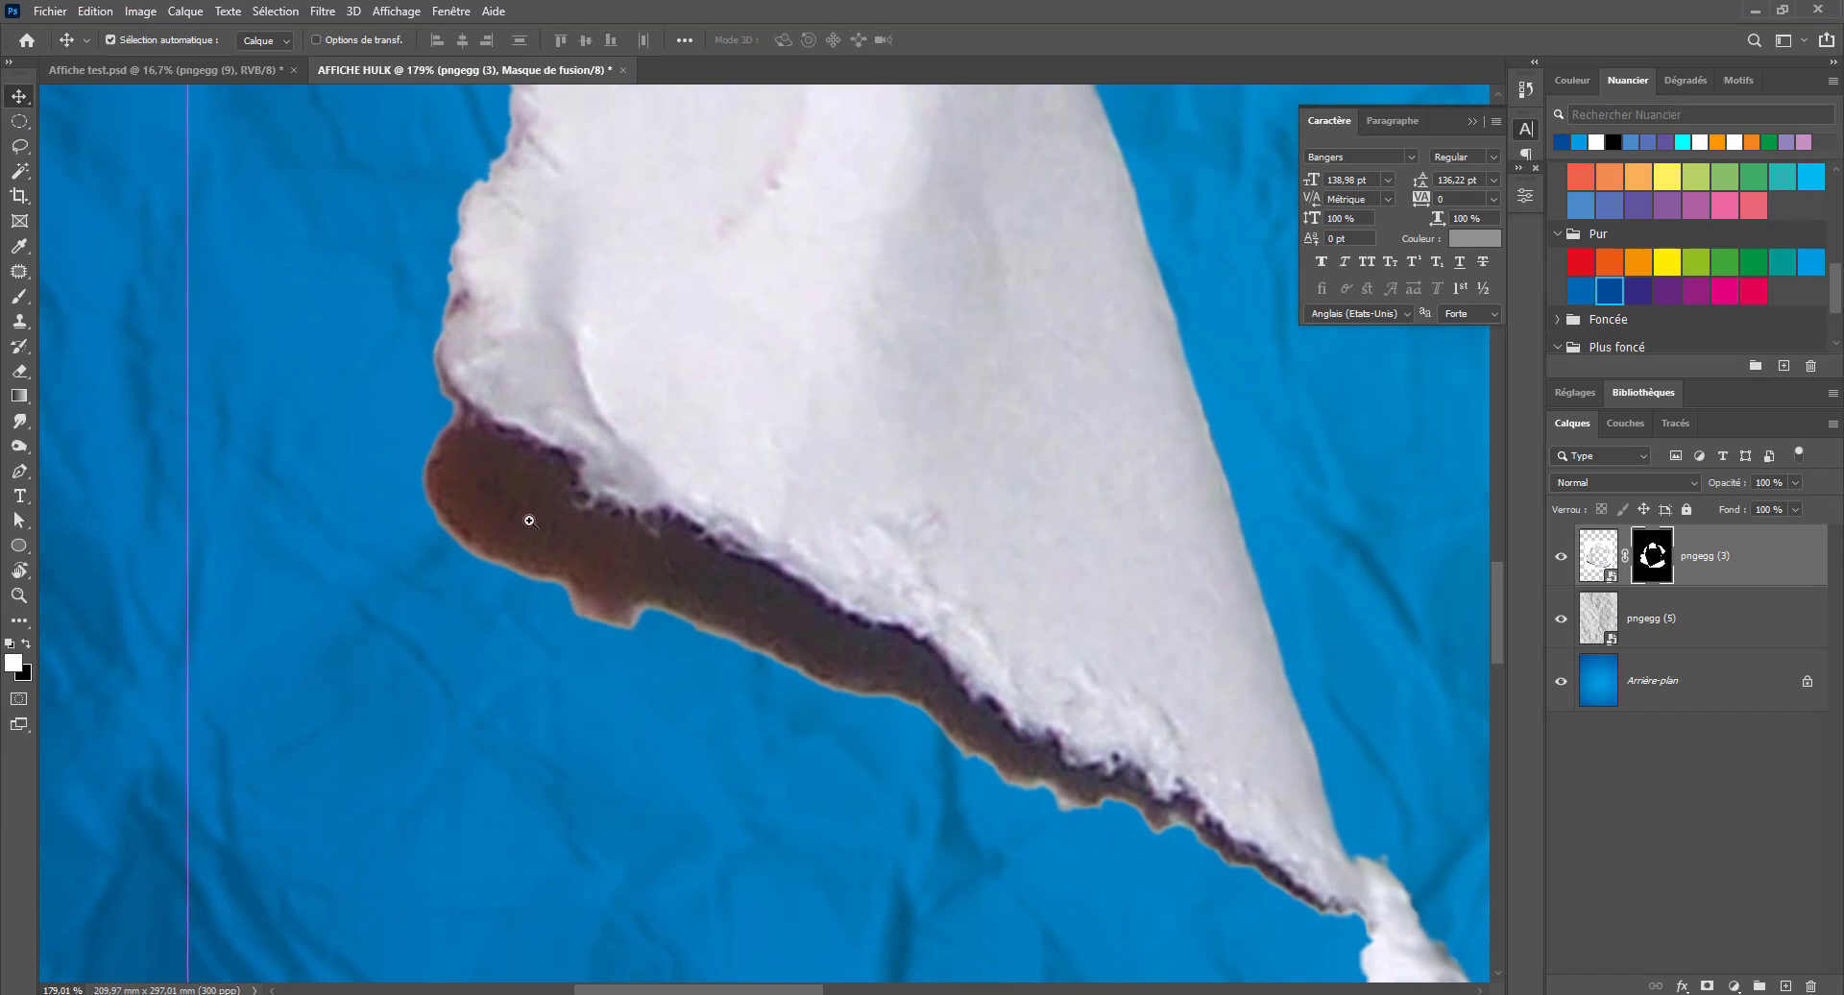
{"action": "left_click_drag", "start_coordinate": [1249, 832], "coordinate": [844, 641]}
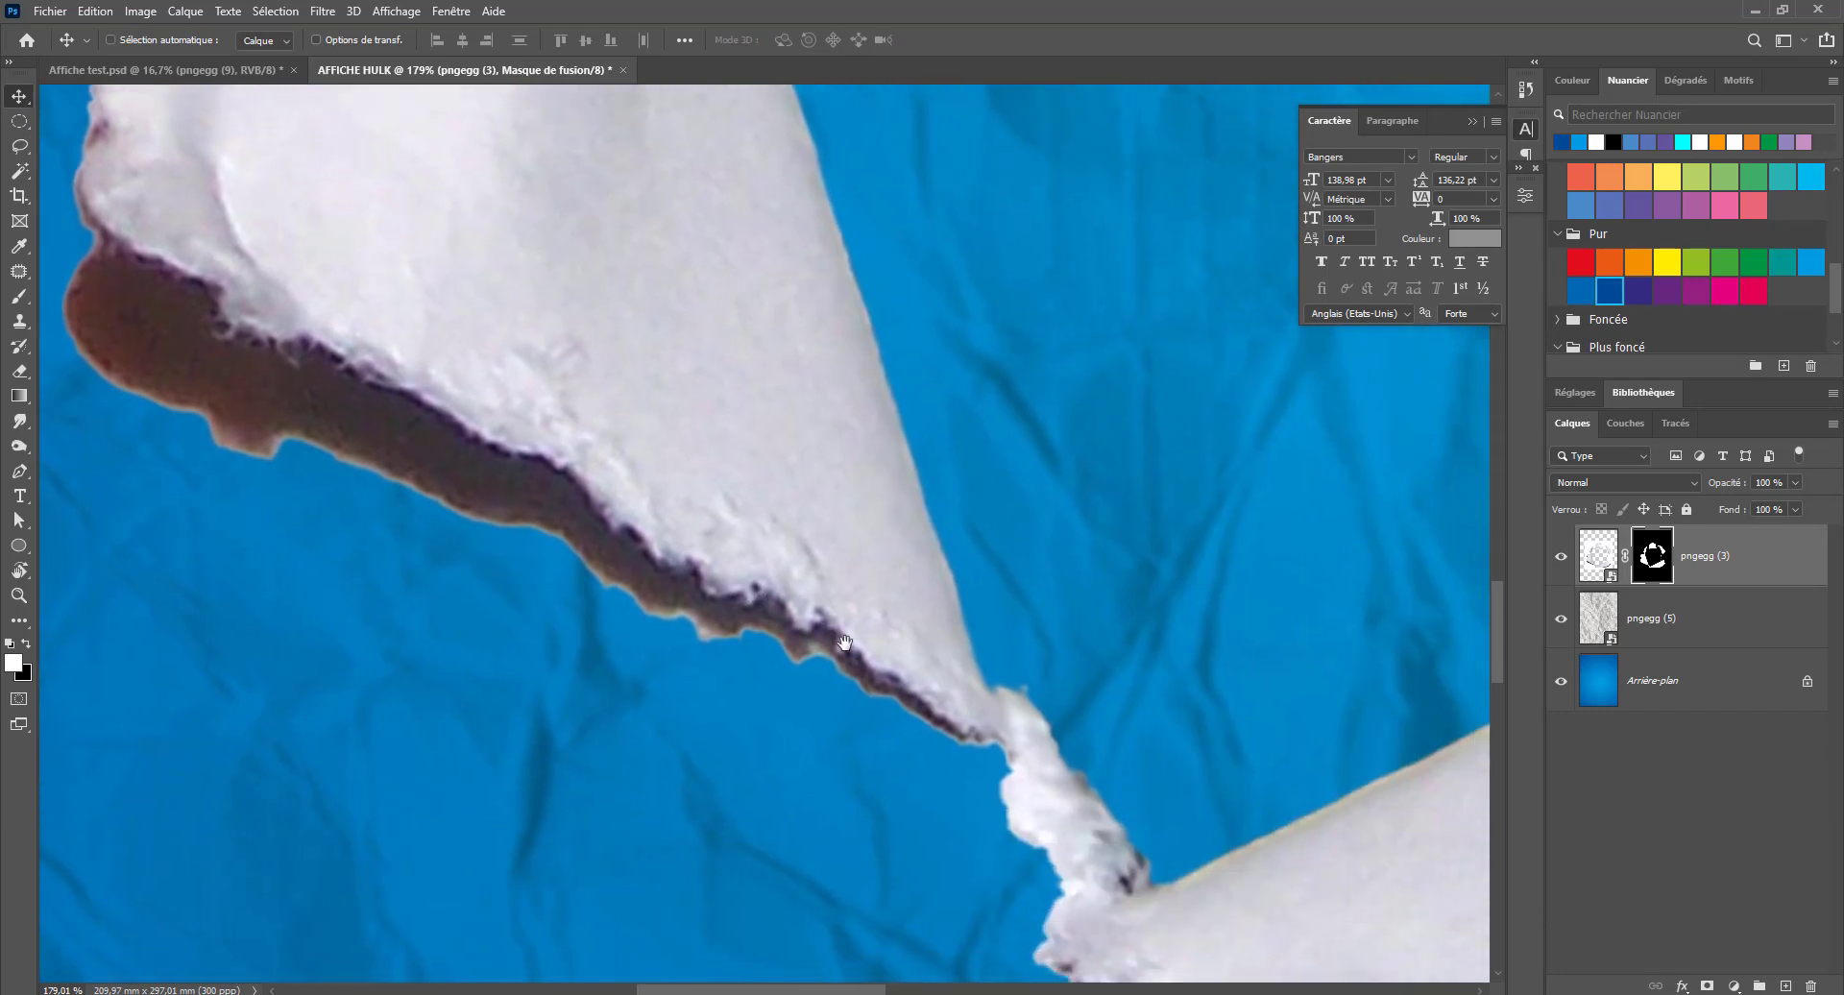
{"action": "key", "text": "ctrl+minus"}
{"action": "key", "text": "ctrl+minus"}
{"action": "key", "text": "ctrl+minus"}
{"action": "key", "text": "ctrl+minus"}
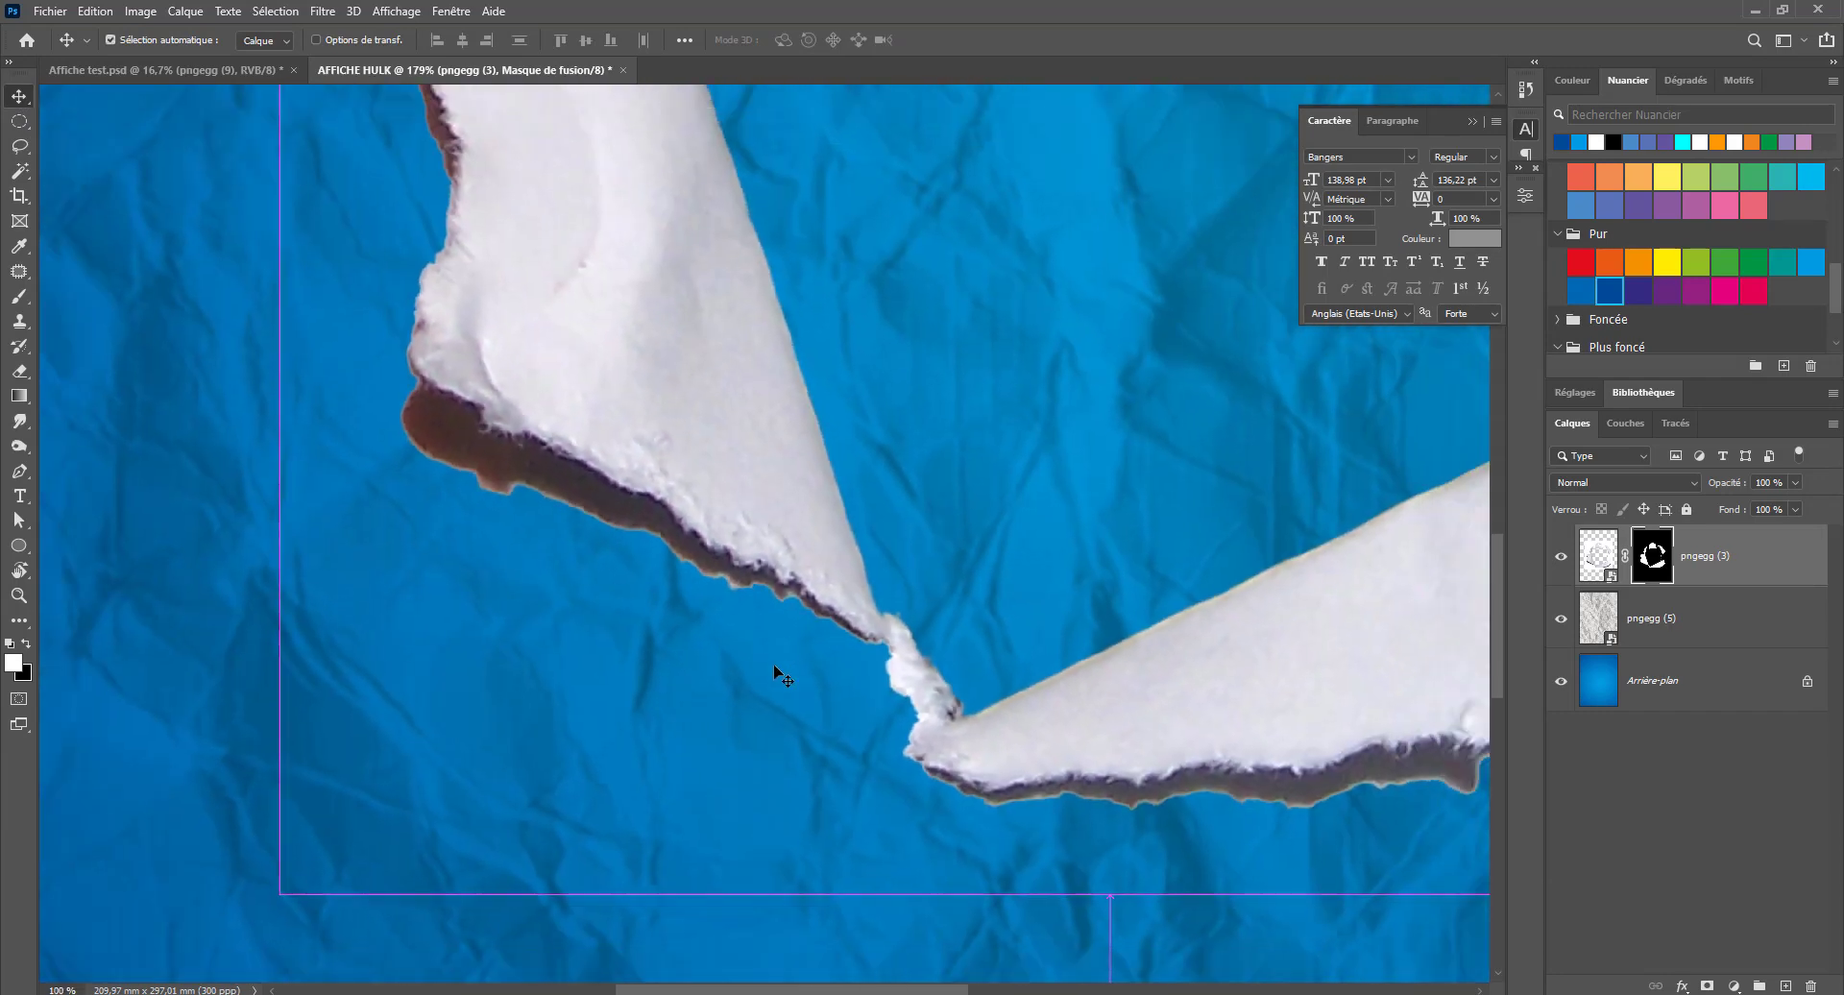
{"action": "left_click_drag", "start_coordinate": [1230, 655], "coordinate": [979, 799]}
Duplicate the pngegg (3) layer and set the original beneath the copy to the Produit blending mode
{"action": "left_click_drag", "start_coordinate": [1740, 572], "coordinate": [1785, 986]}
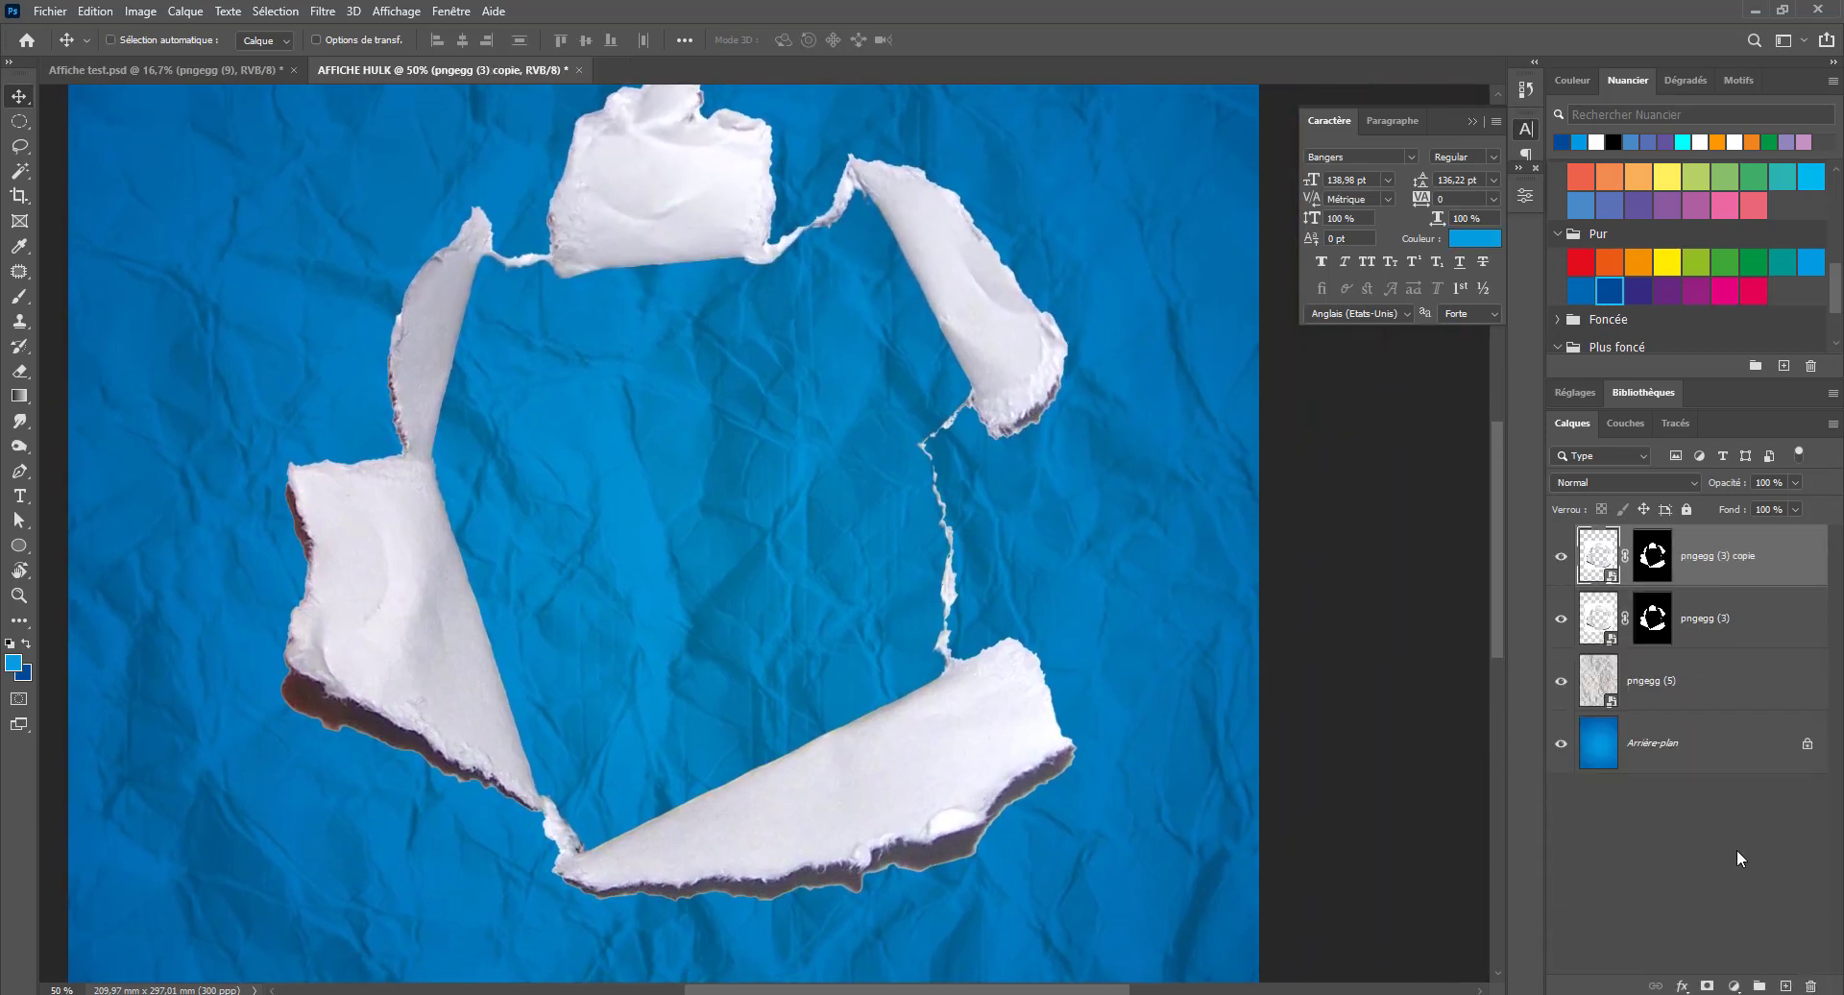
{"action": "left_click", "coordinate": [1561, 561]}
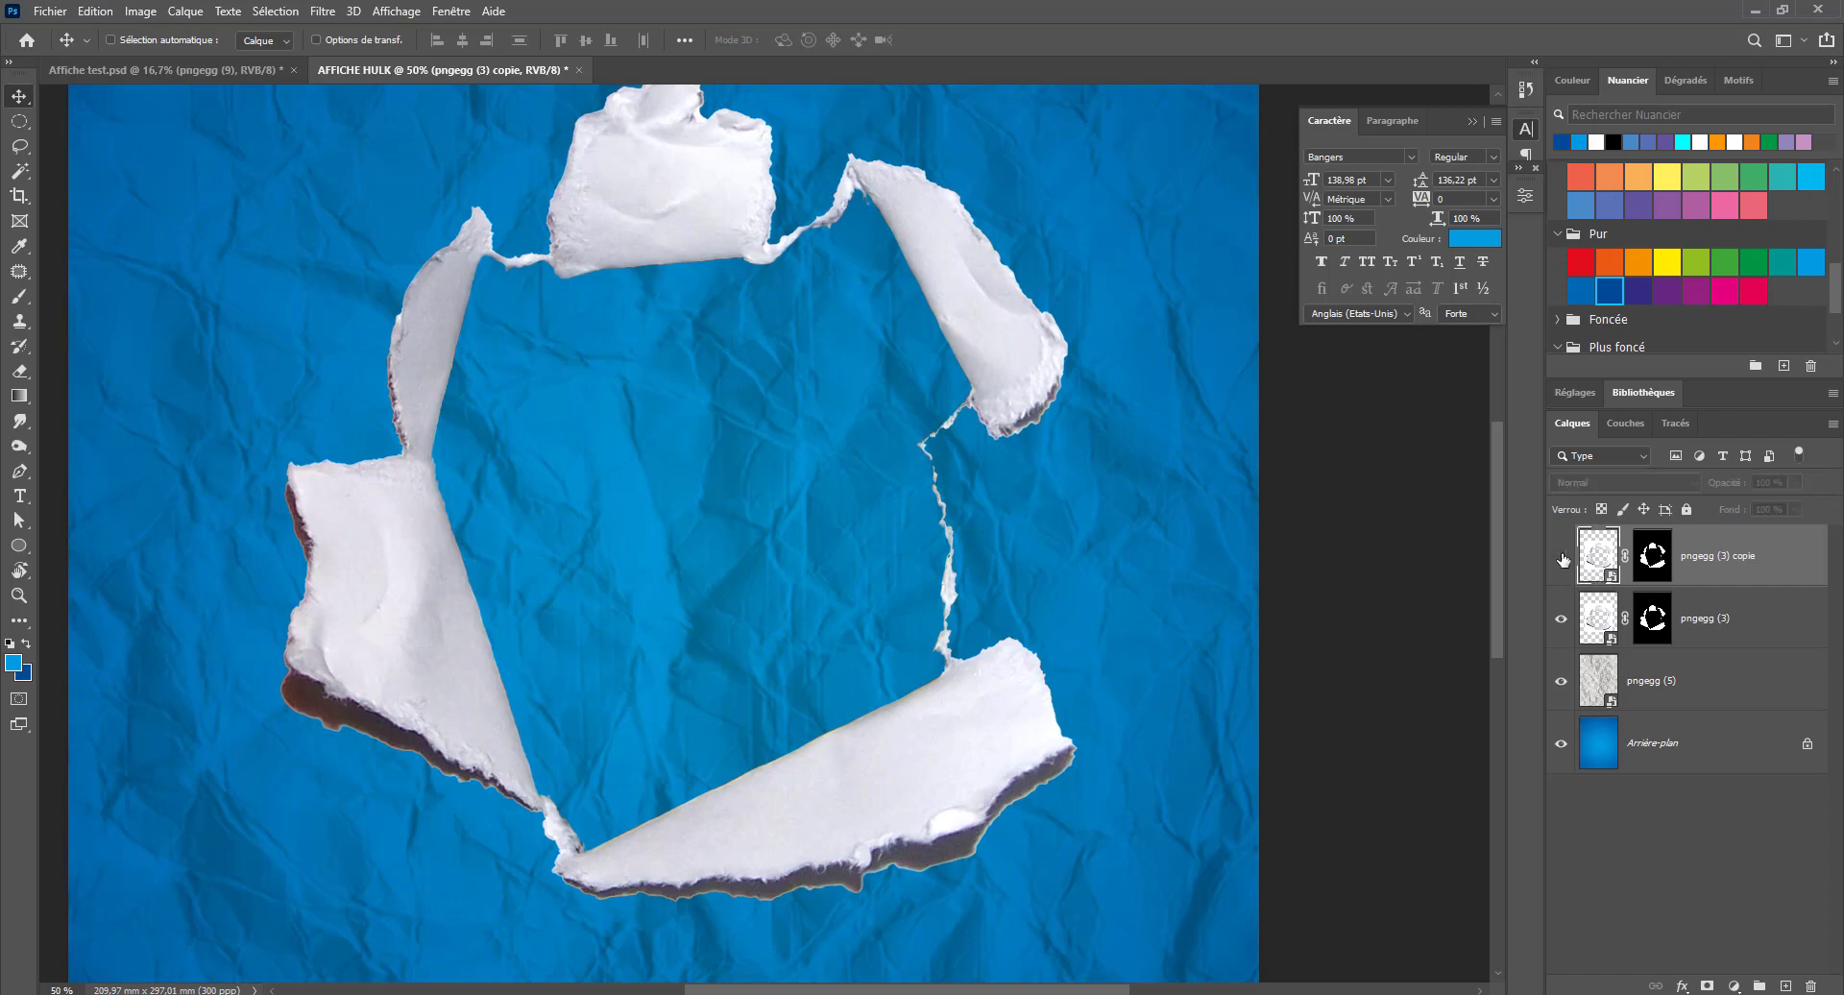
{"action": "left_click", "coordinate": [1772, 630]}
{"action": "left_click", "coordinate": [1617, 478]}
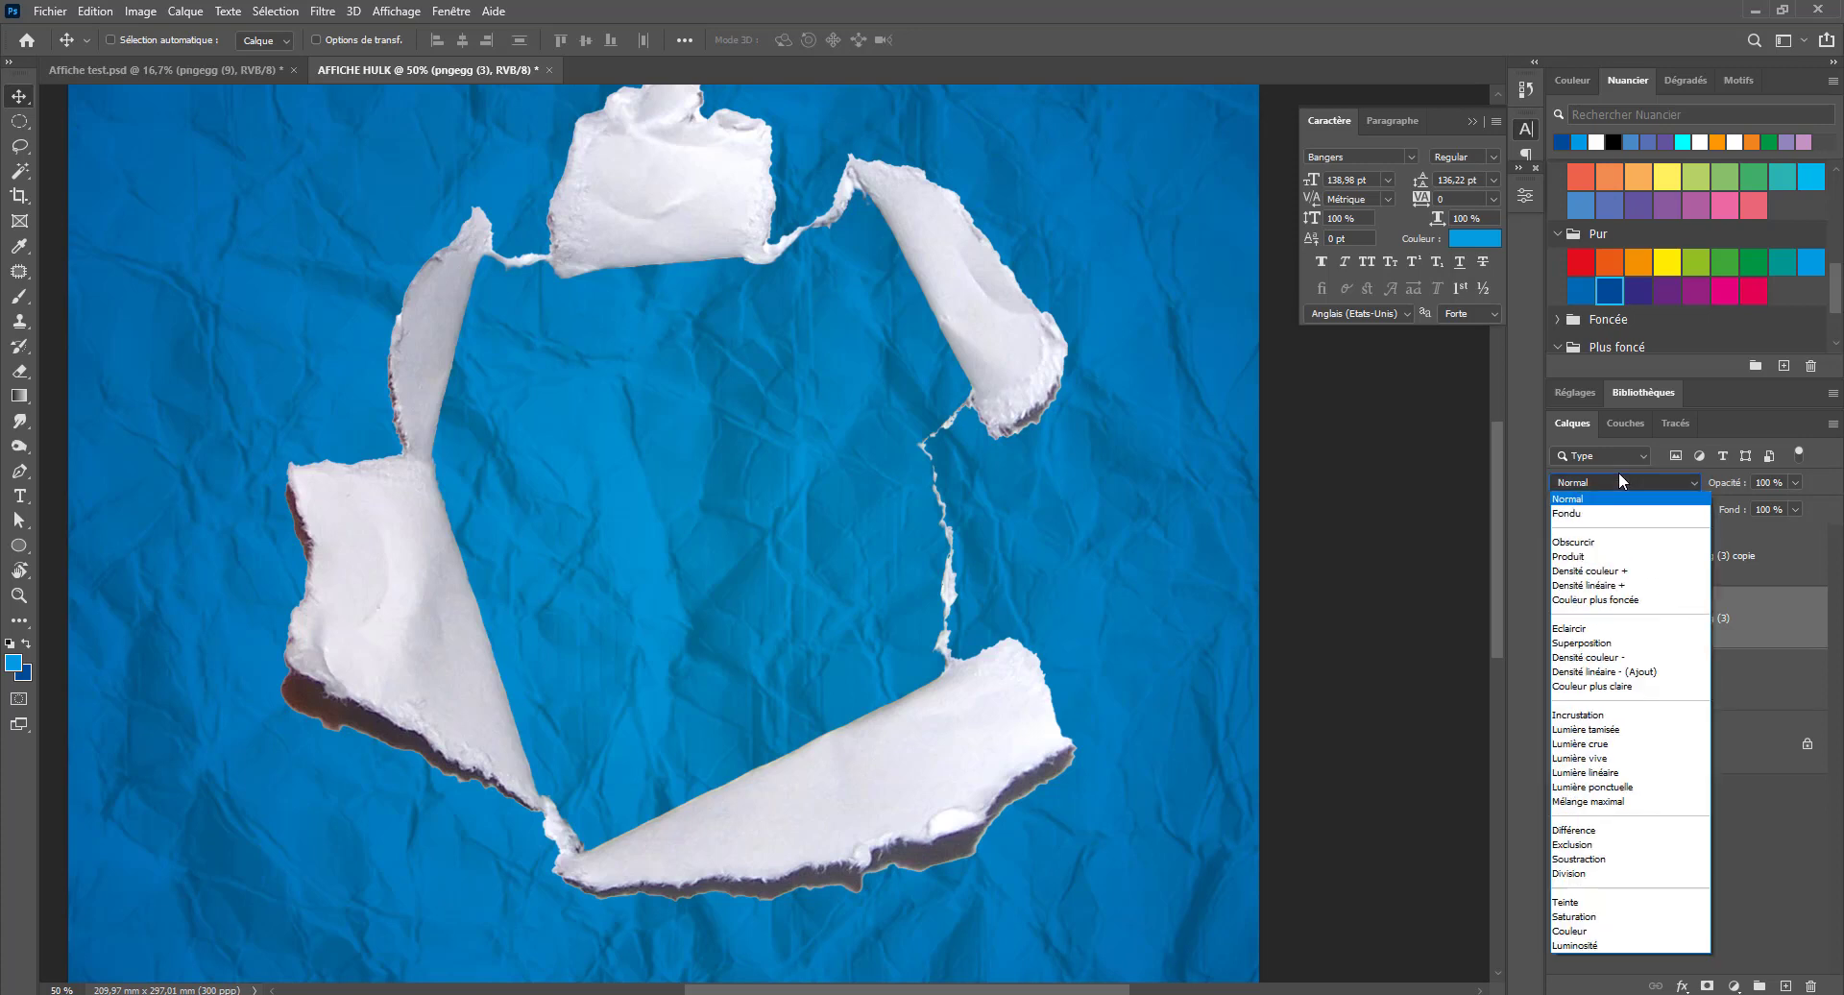
{"action": "left_click", "coordinate": [1619, 563]}
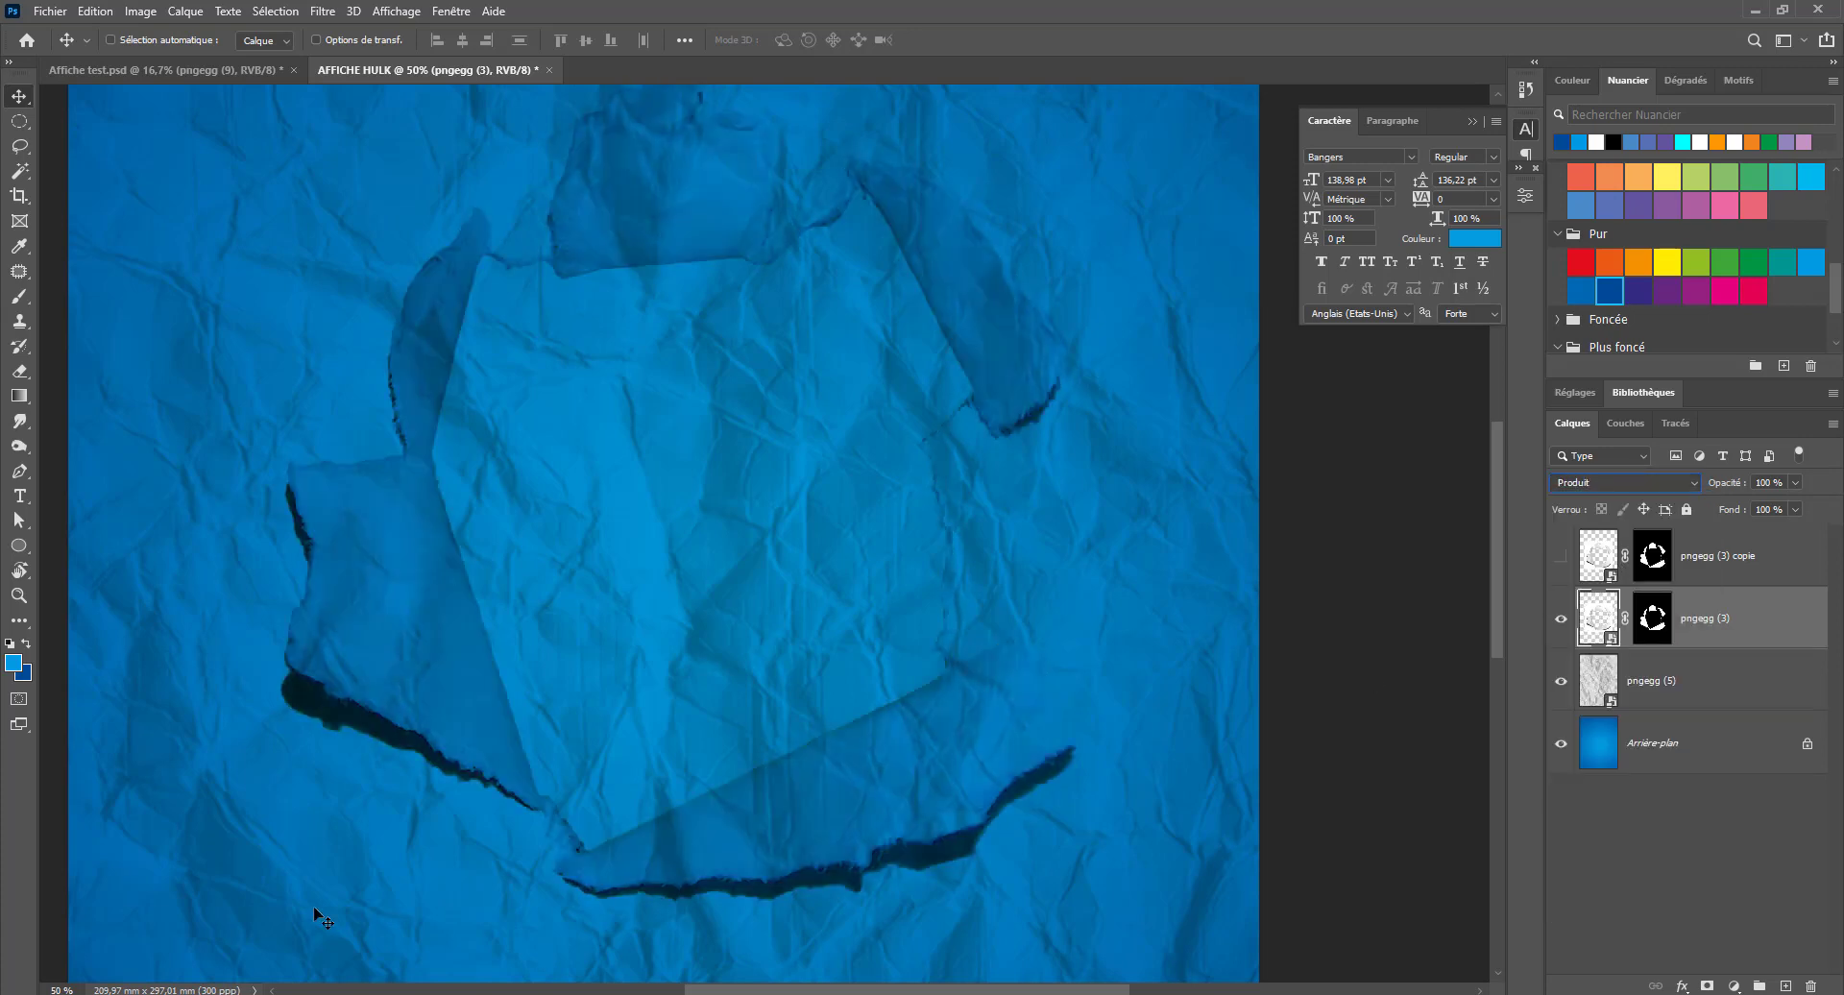
{"action": "scroll", "coordinate": [313, 913], "scroll_direction": "up", "scroll_amount": 5}
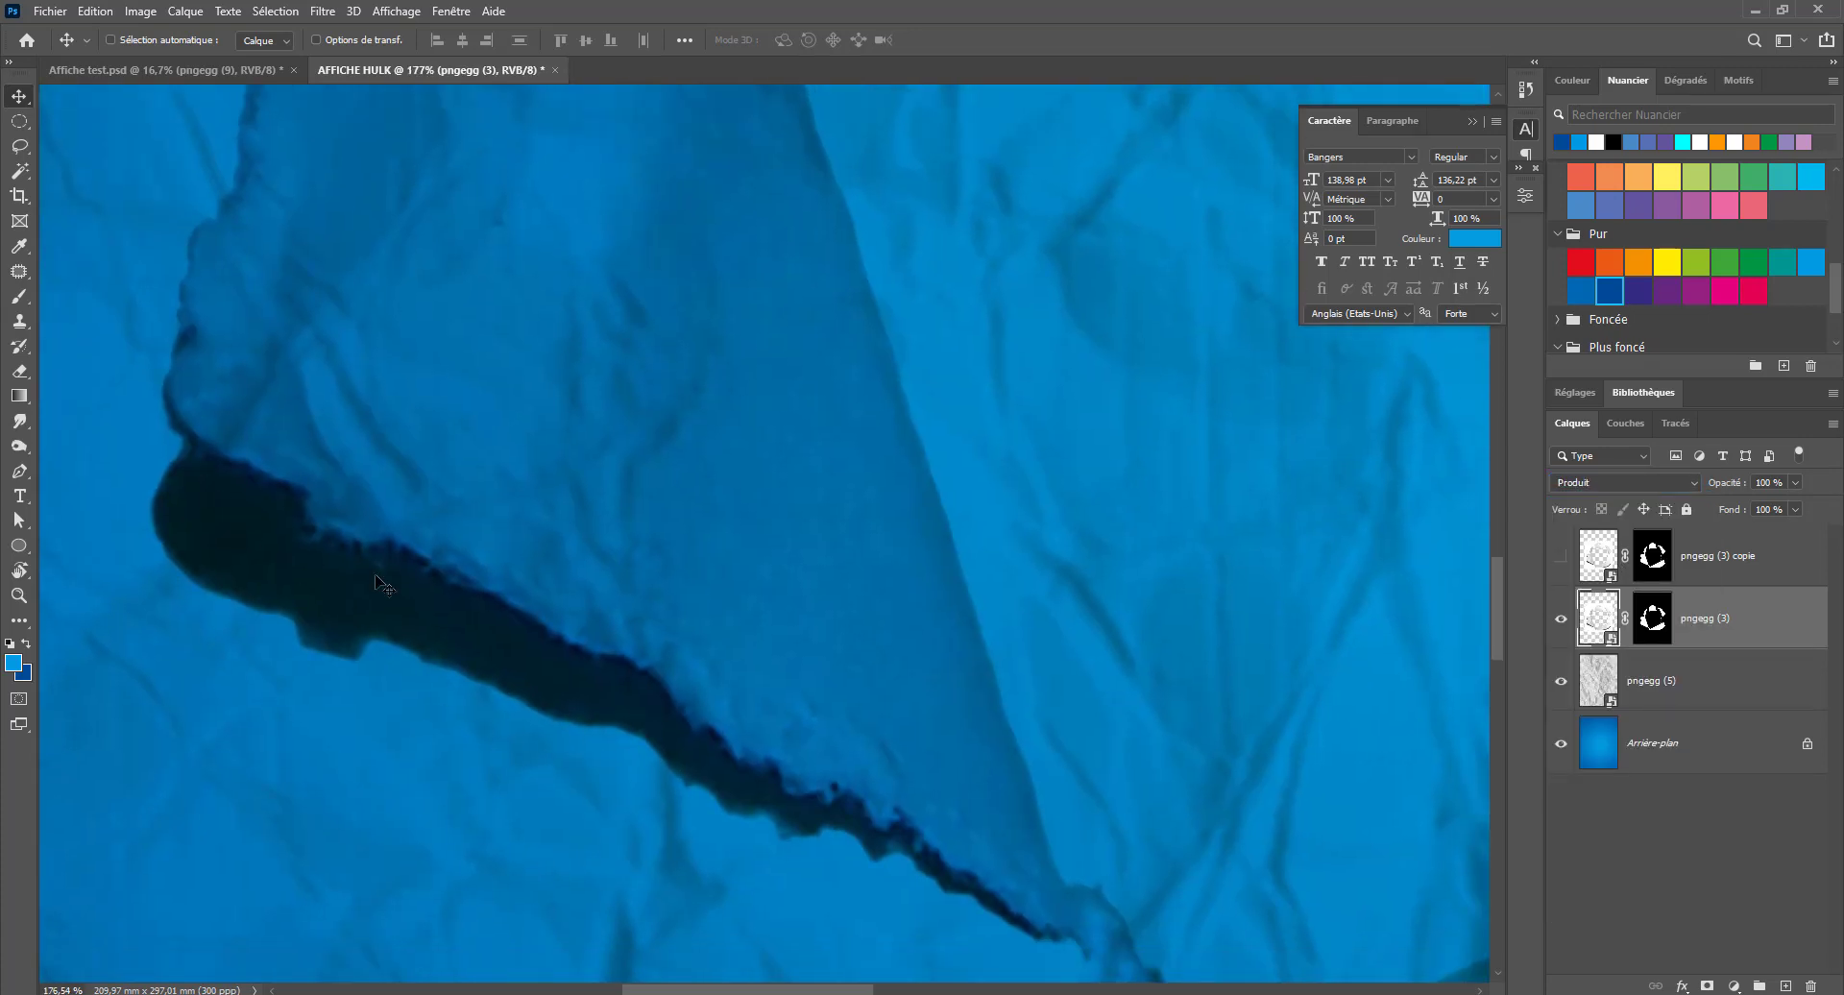
{"action": "scroll", "coordinate": [652, 730], "scroll_direction": "down", "scroll_amount": 8}
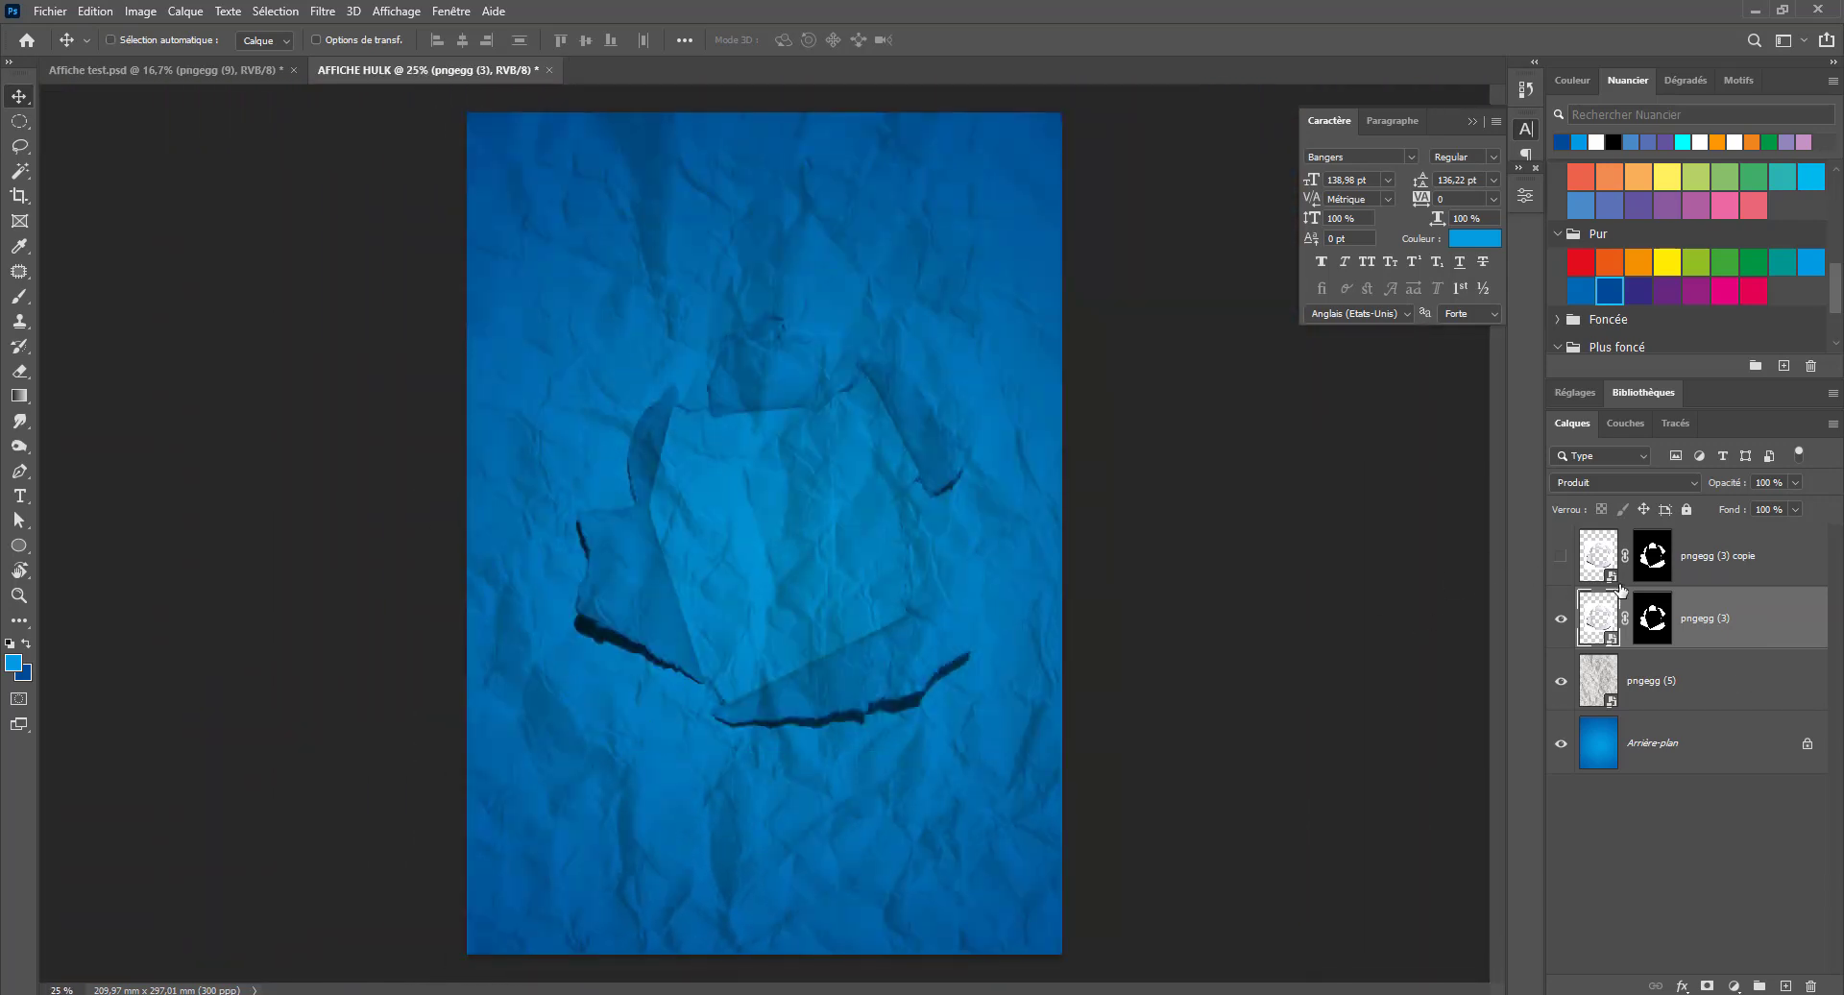
{"action": "left_click", "coordinate": [1561, 557]}
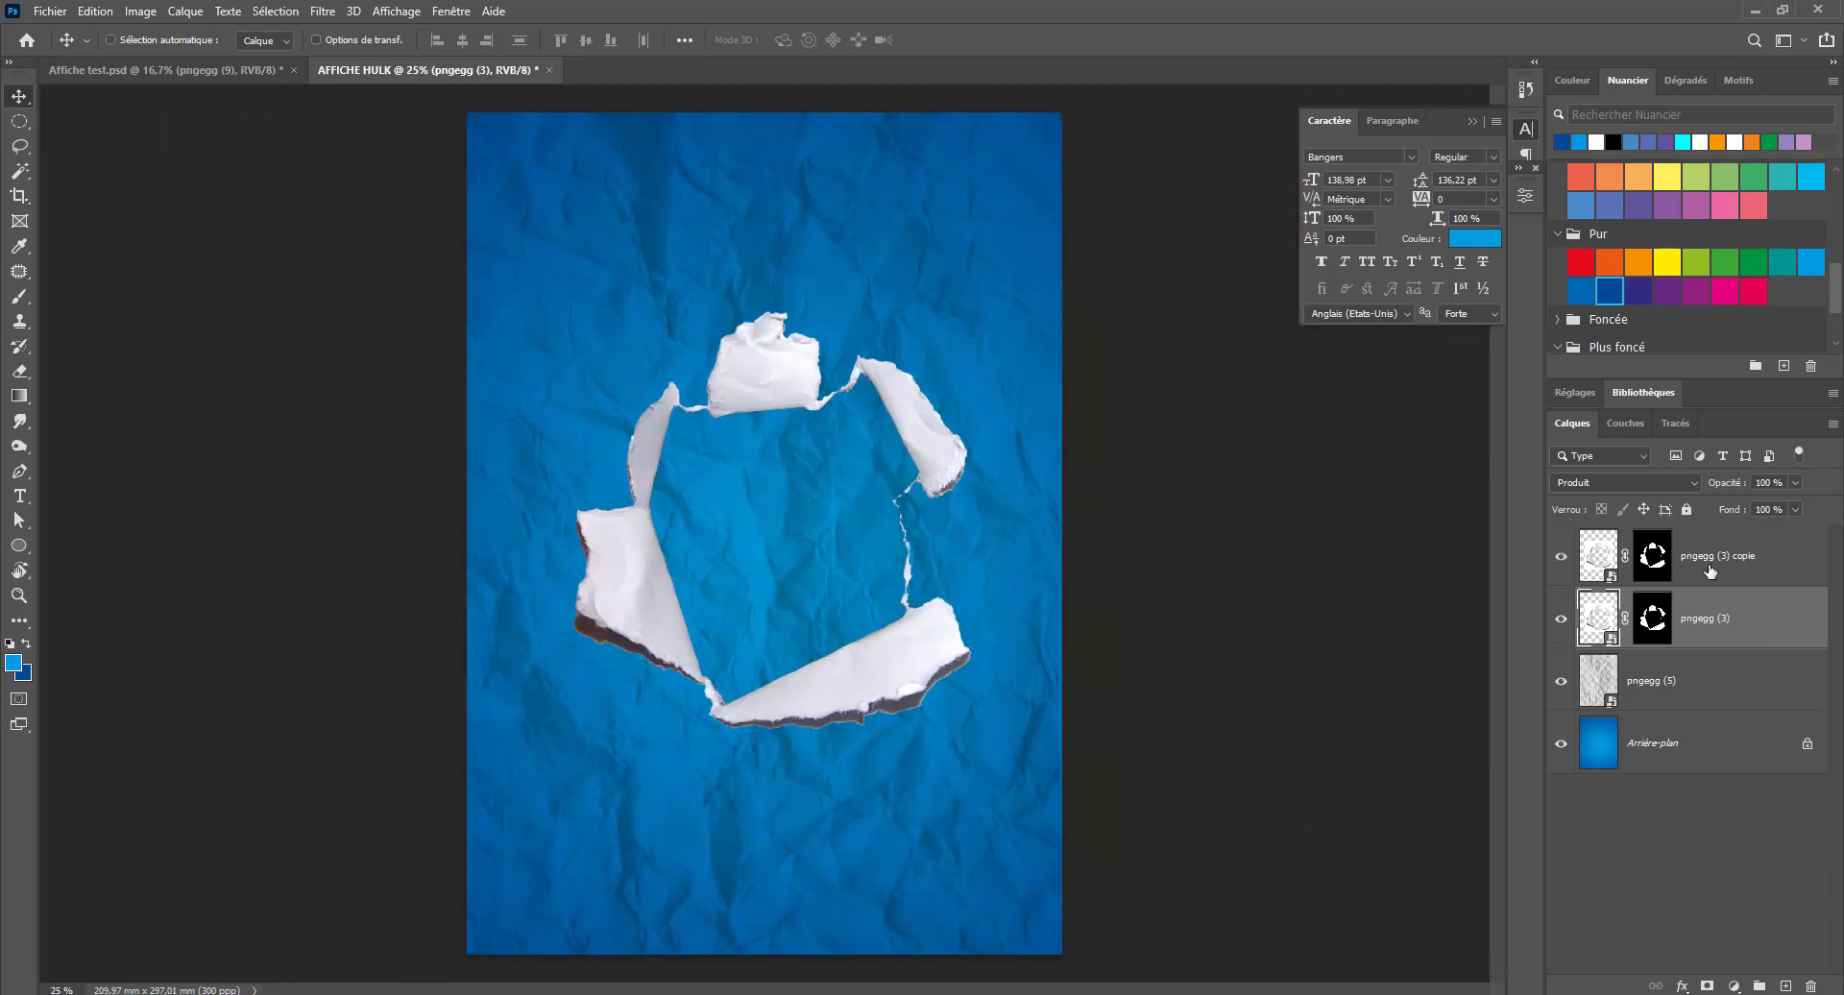
On the mask of pngegg (3) copie, erase the brown corner of the lower-left flap with a 29 px eraser at 50% opacity
{"action": "left_click", "coordinate": [1650, 571]}
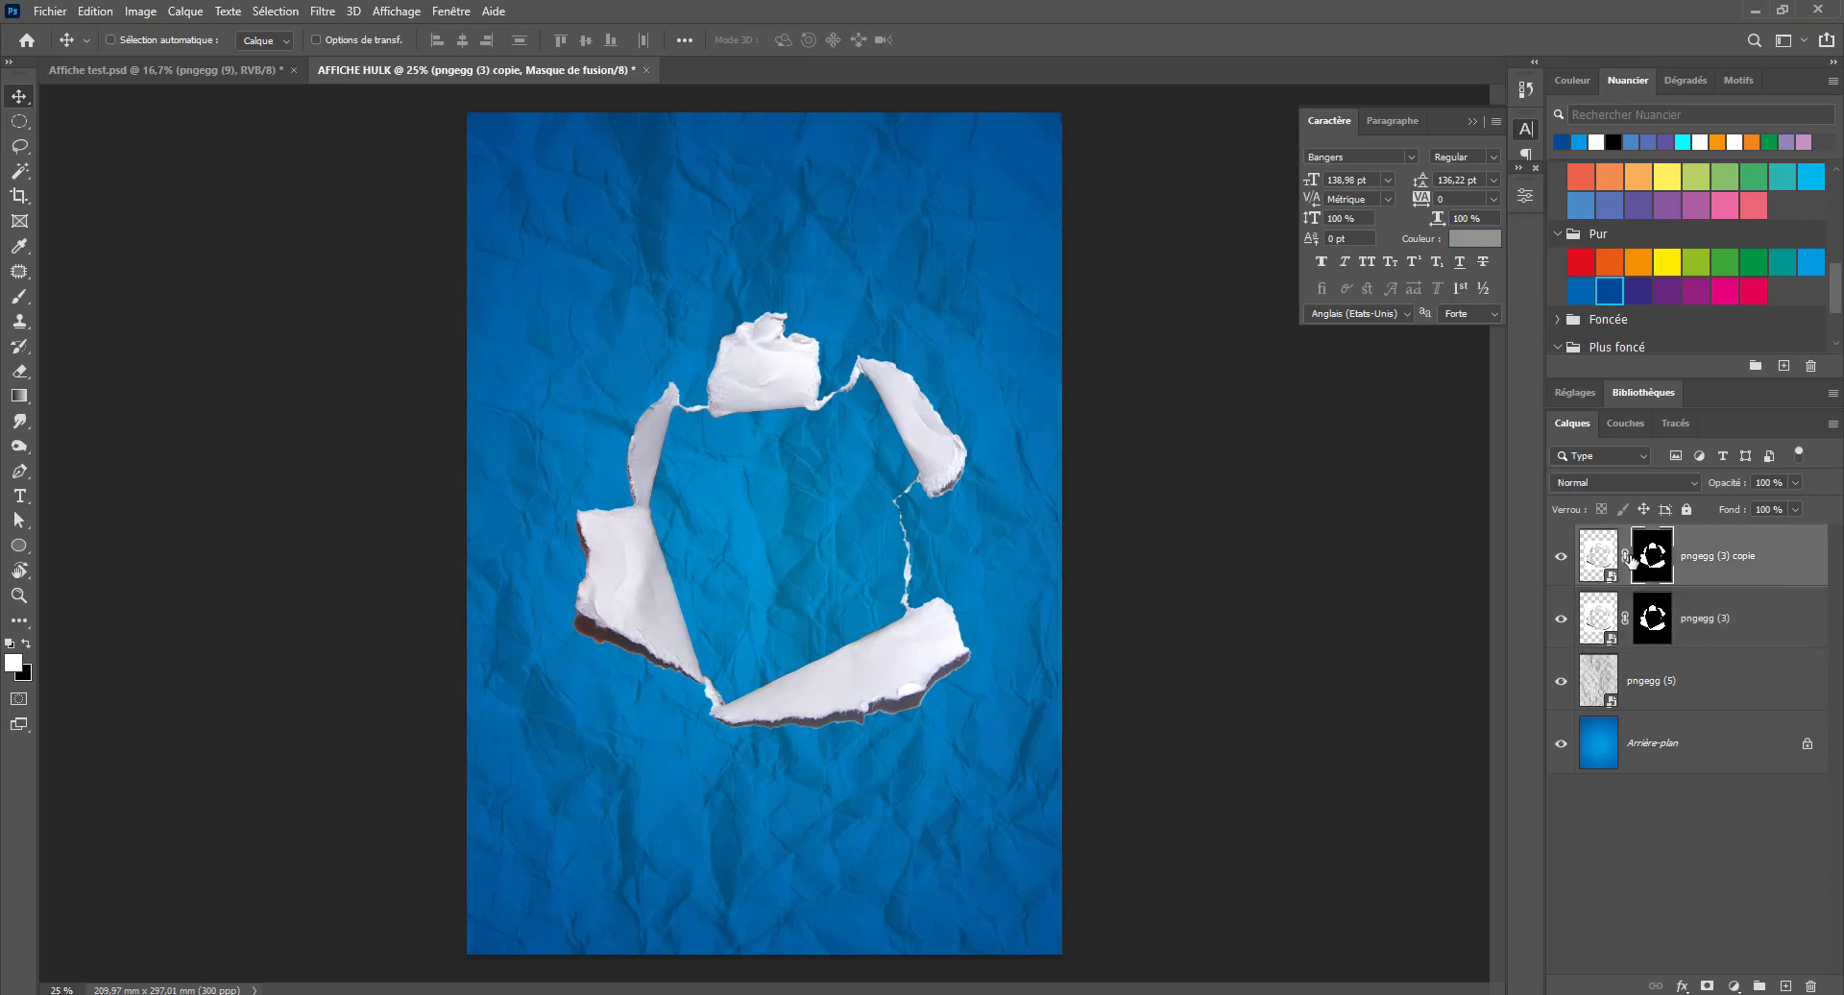
{"action": "left_click_drag", "start_coordinate": [568, 634], "coordinate": [692, 737]}
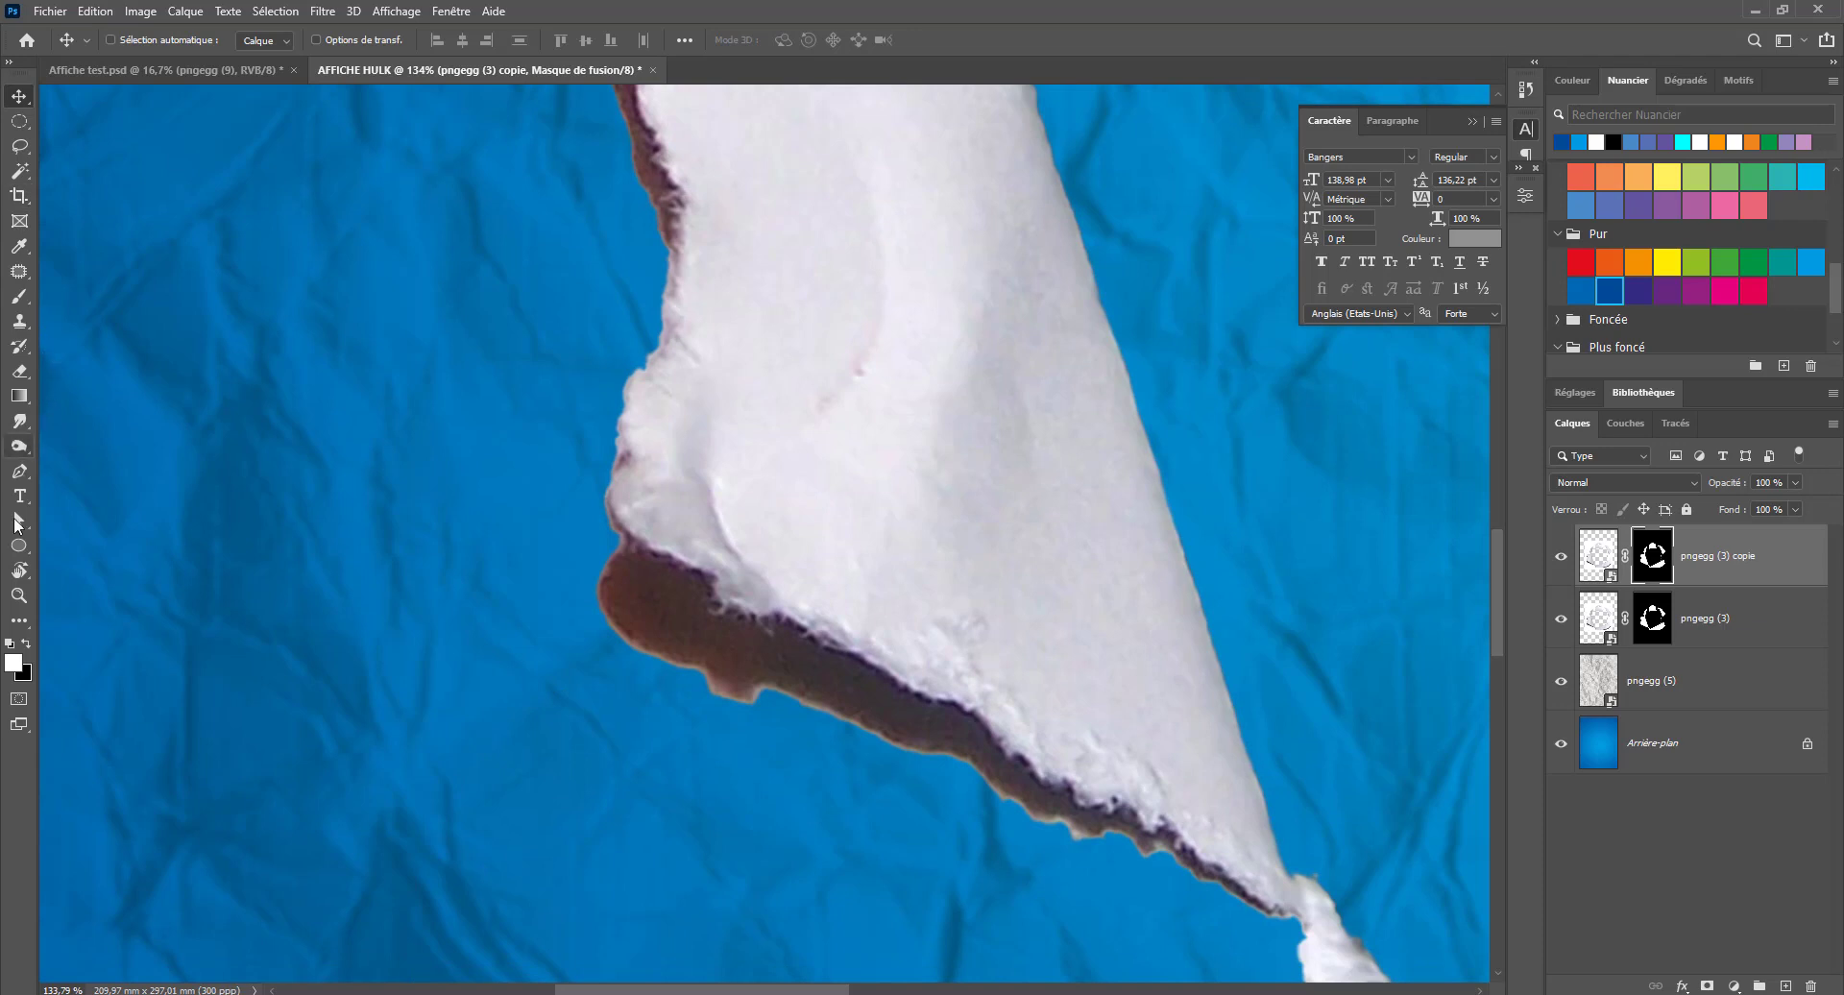
{"action": "left_click", "coordinate": [19, 370]}
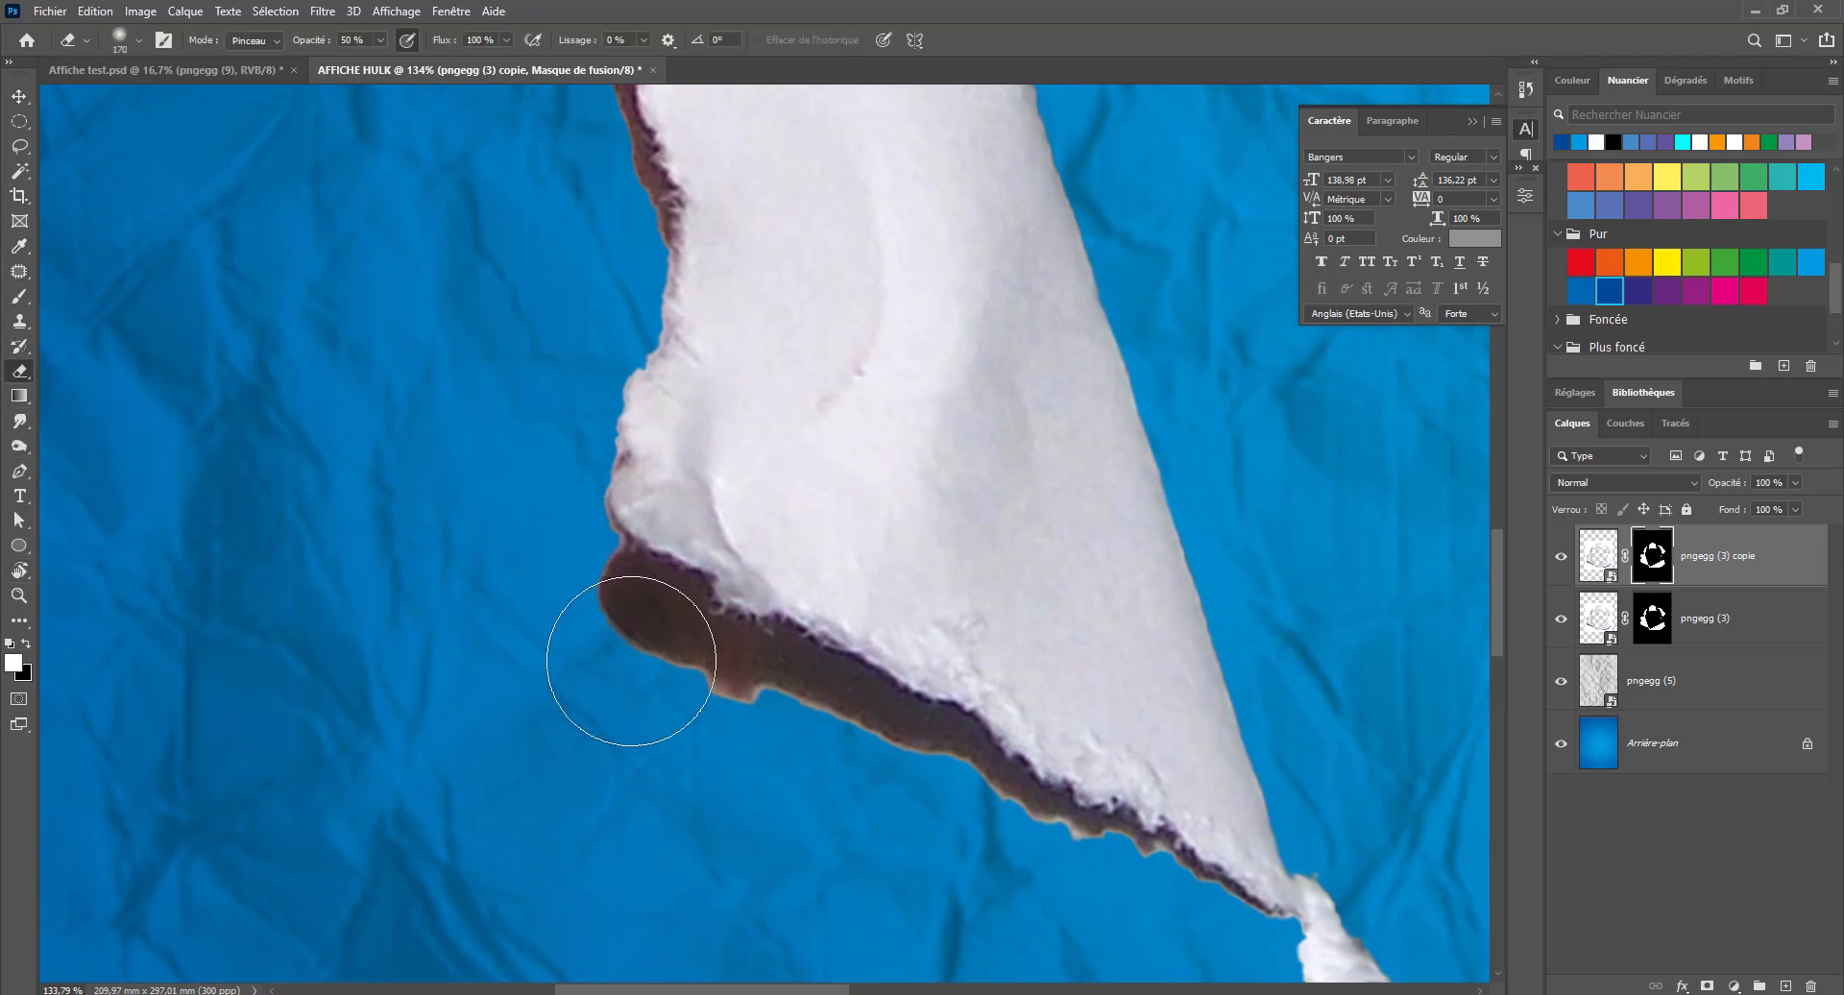
{"action": "right_click", "coordinate": [672, 590]}
{"action": "left_click", "coordinate": [782, 629]}
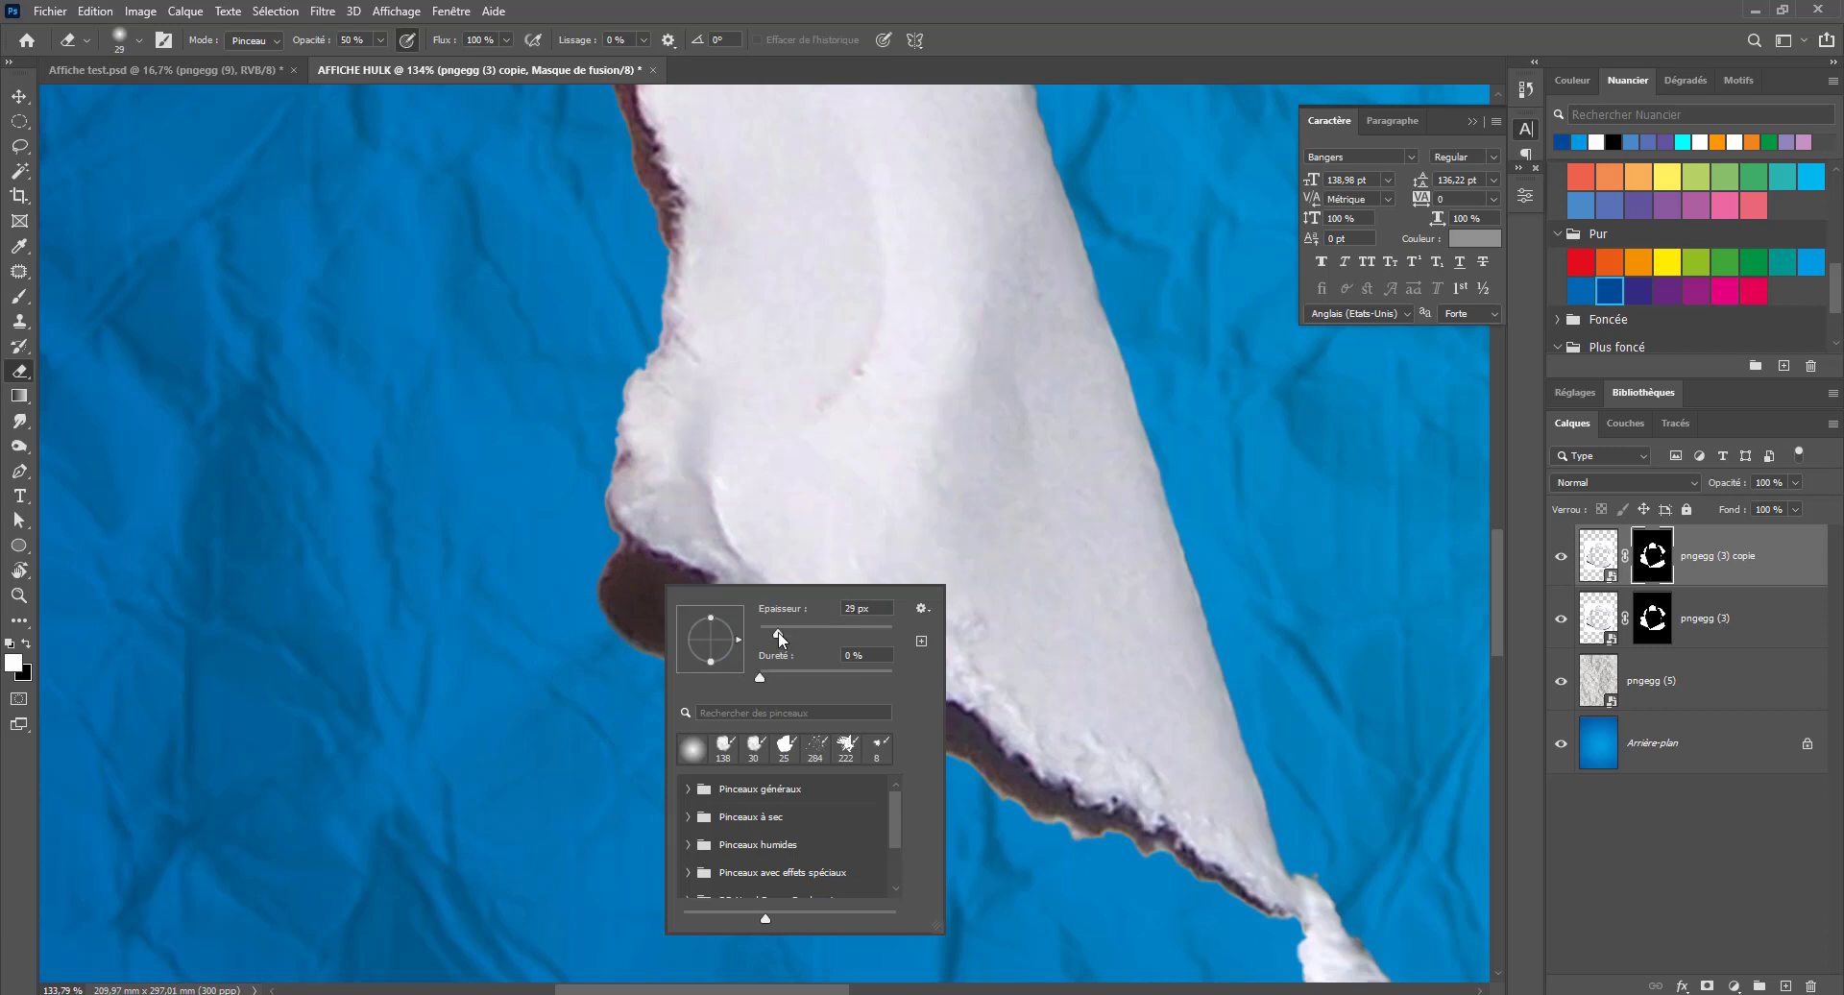
{"action": "mouse_move", "coordinate": [611, 584]}
{"action": "left_mouse_down"}
{"action": "mouse_move", "coordinate": [658, 599]}
{"action": "mouse_move", "coordinate": [626, 564]}
{"action": "mouse_move", "coordinate": [689, 599]}
{"action": "mouse_move", "coordinate": [761, 684]}
{"action": "mouse_move", "coordinate": [679, 647]}
{"action": "left_mouse_up"}
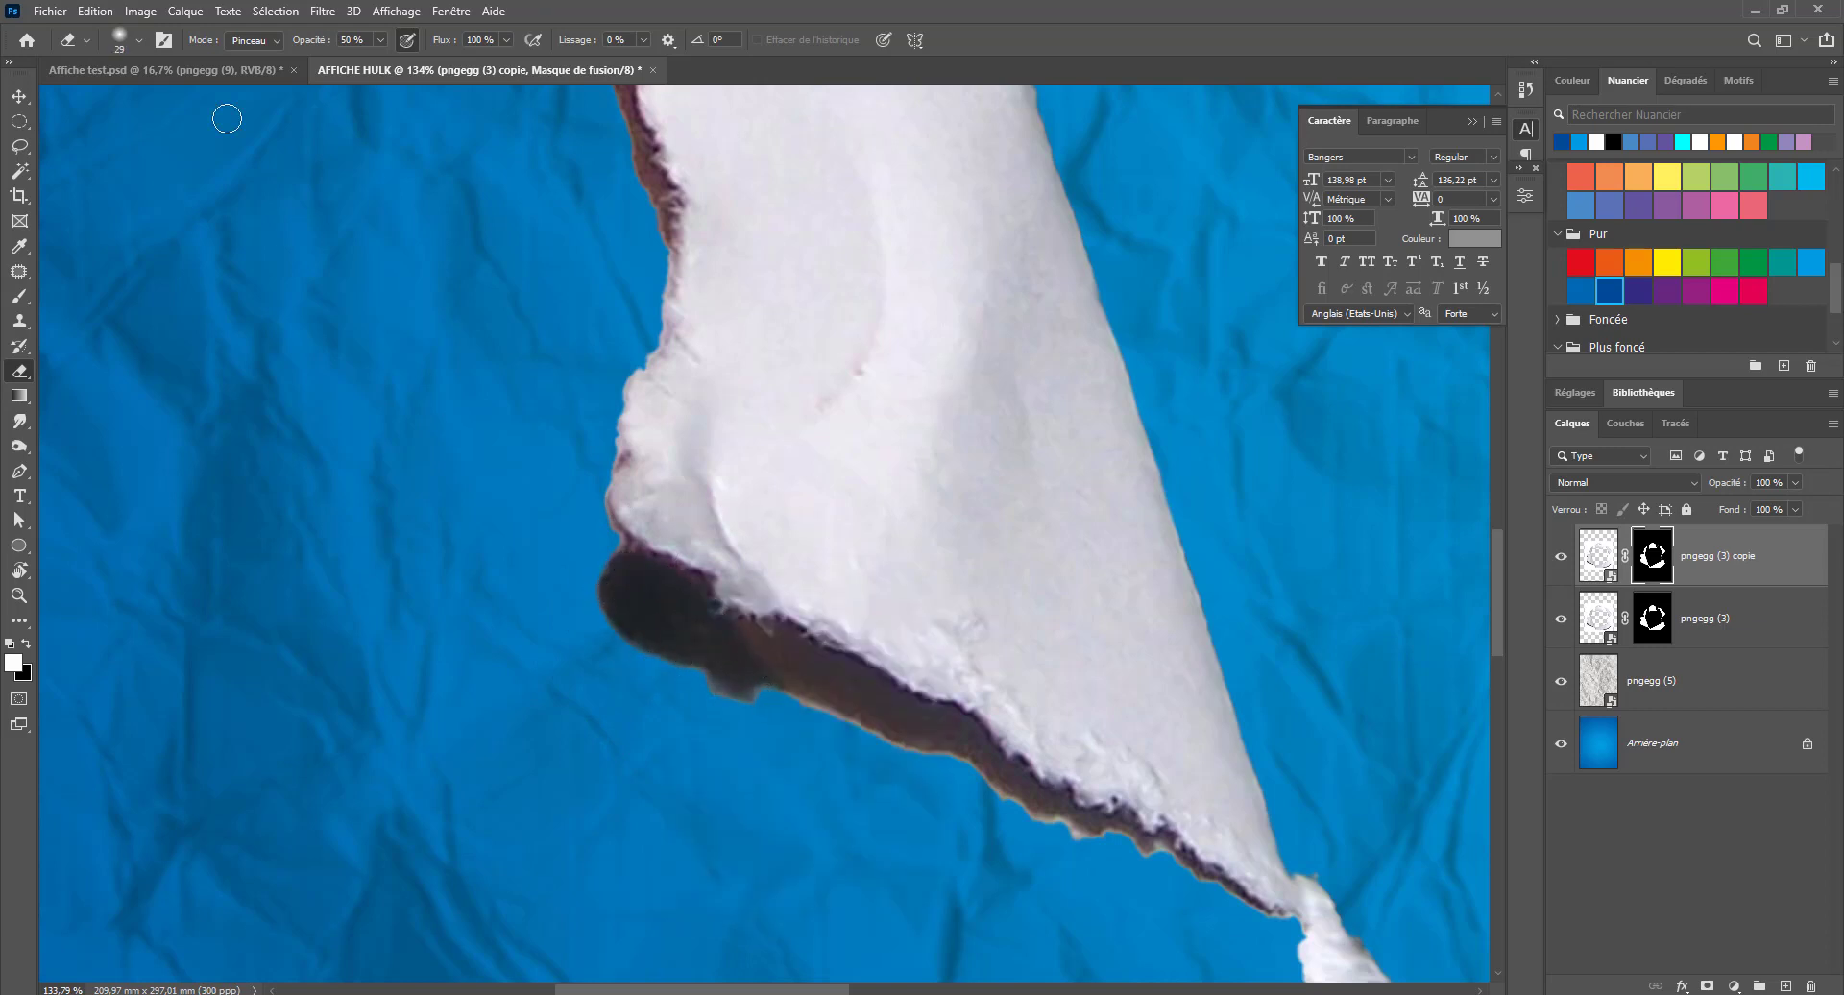
Set the eraser opacity to 100% and erase the remaining dark edge under the lower-left flap on the copy's mask
{"action": "left_click_drag", "start_coordinate": [320, 41], "coordinate": [421, 62]}
{"action": "mouse_move", "coordinate": [825, 698]}
{"action": "left_mouse_down"}
{"action": "mouse_move", "coordinate": [771, 692]}
{"action": "mouse_move", "coordinate": [634, 585]}
{"action": "mouse_move", "coordinate": [723, 686]}
{"action": "mouse_move", "coordinate": [612, 588]}
{"action": "mouse_move", "coordinate": [686, 676]}
{"action": "mouse_move", "coordinate": [620, 584]}
{"action": "mouse_move", "coordinate": [641, 568]}
{"action": "mouse_move", "coordinate": [839, 674]}
{"action": "mouse_move", "coordinate": [751, 640]}
{"action": "mouse_move", "coordinate": [792, 670]}
{"action": "mouse_move", "coordinate": [778, 646]}
{"action": "mouse_move", "coordinate": [943, 724]}
{"action": "mouse_move", "coordinate": [991, 756]}
{"action": "mouse_move", "coordinate": [902, 715]}
{"action": "mouse_move", "coordinate": [1275, 931]}
{"action": "left_mouse_up"}
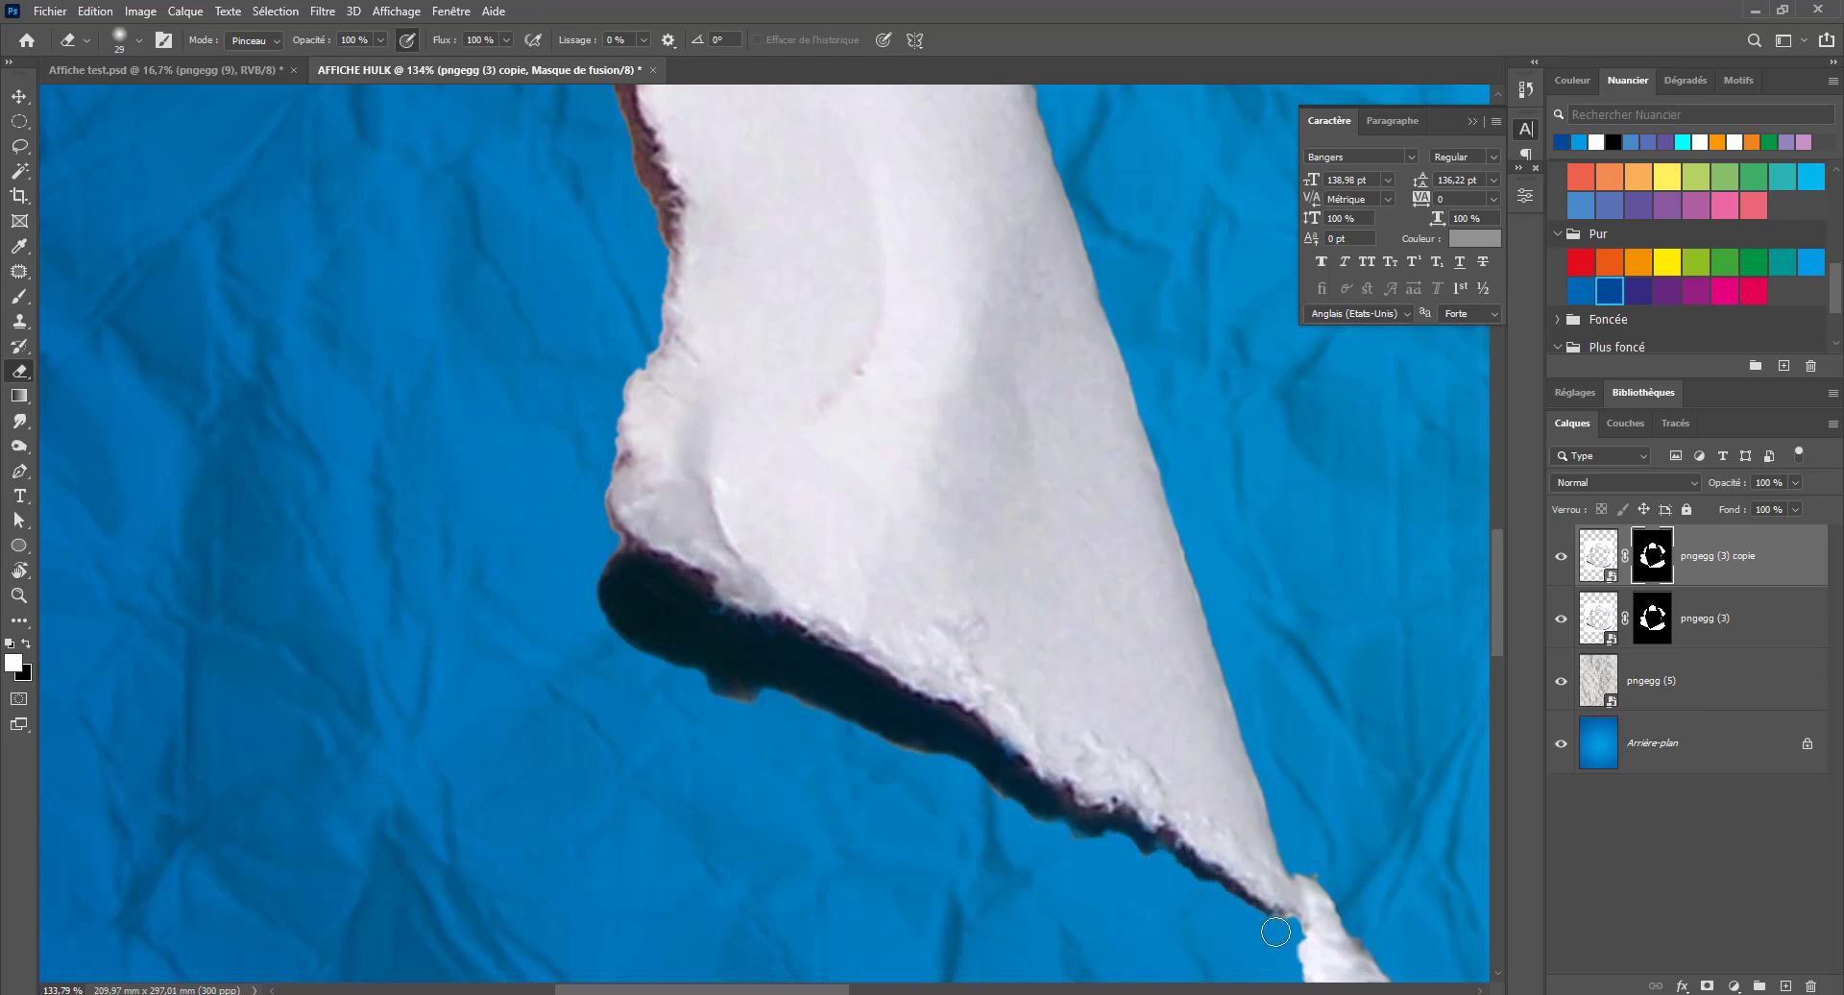
{"action": "left_click_drag", "start_coordinate": [937, 736], "coordinate": [997, 761]}
{"action": "key", "text": "b"}
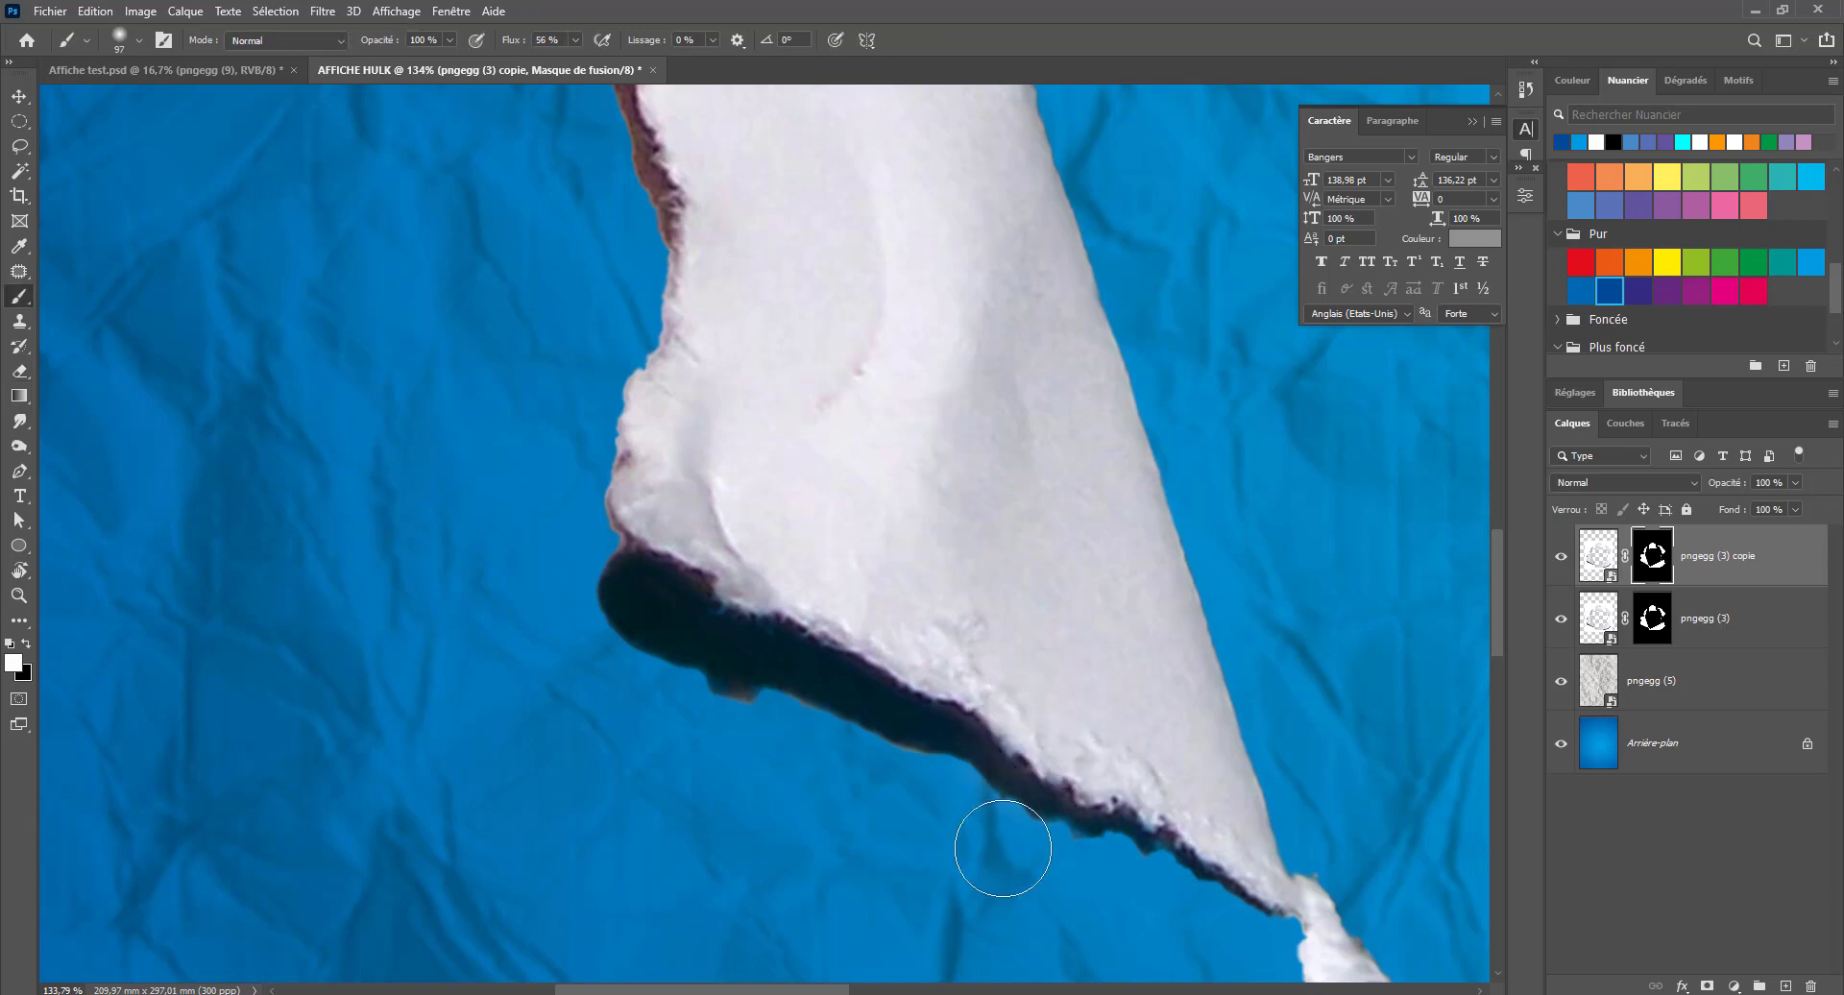
{"action": "key", "text": "e"}
Erase the brown outer edges of the two left-hand flaps on the copy's mask and check them against the layer beneath
{"action": "mouse_move", "coordinate": [825, 313]}
{"action": "left_mouse_down"}
{"action": "mouse_move", "coordinate": [864, 695]}
{"action": "mouse_move", "coordinate": [929, 784]}
{"action": "left_mouse_up"}
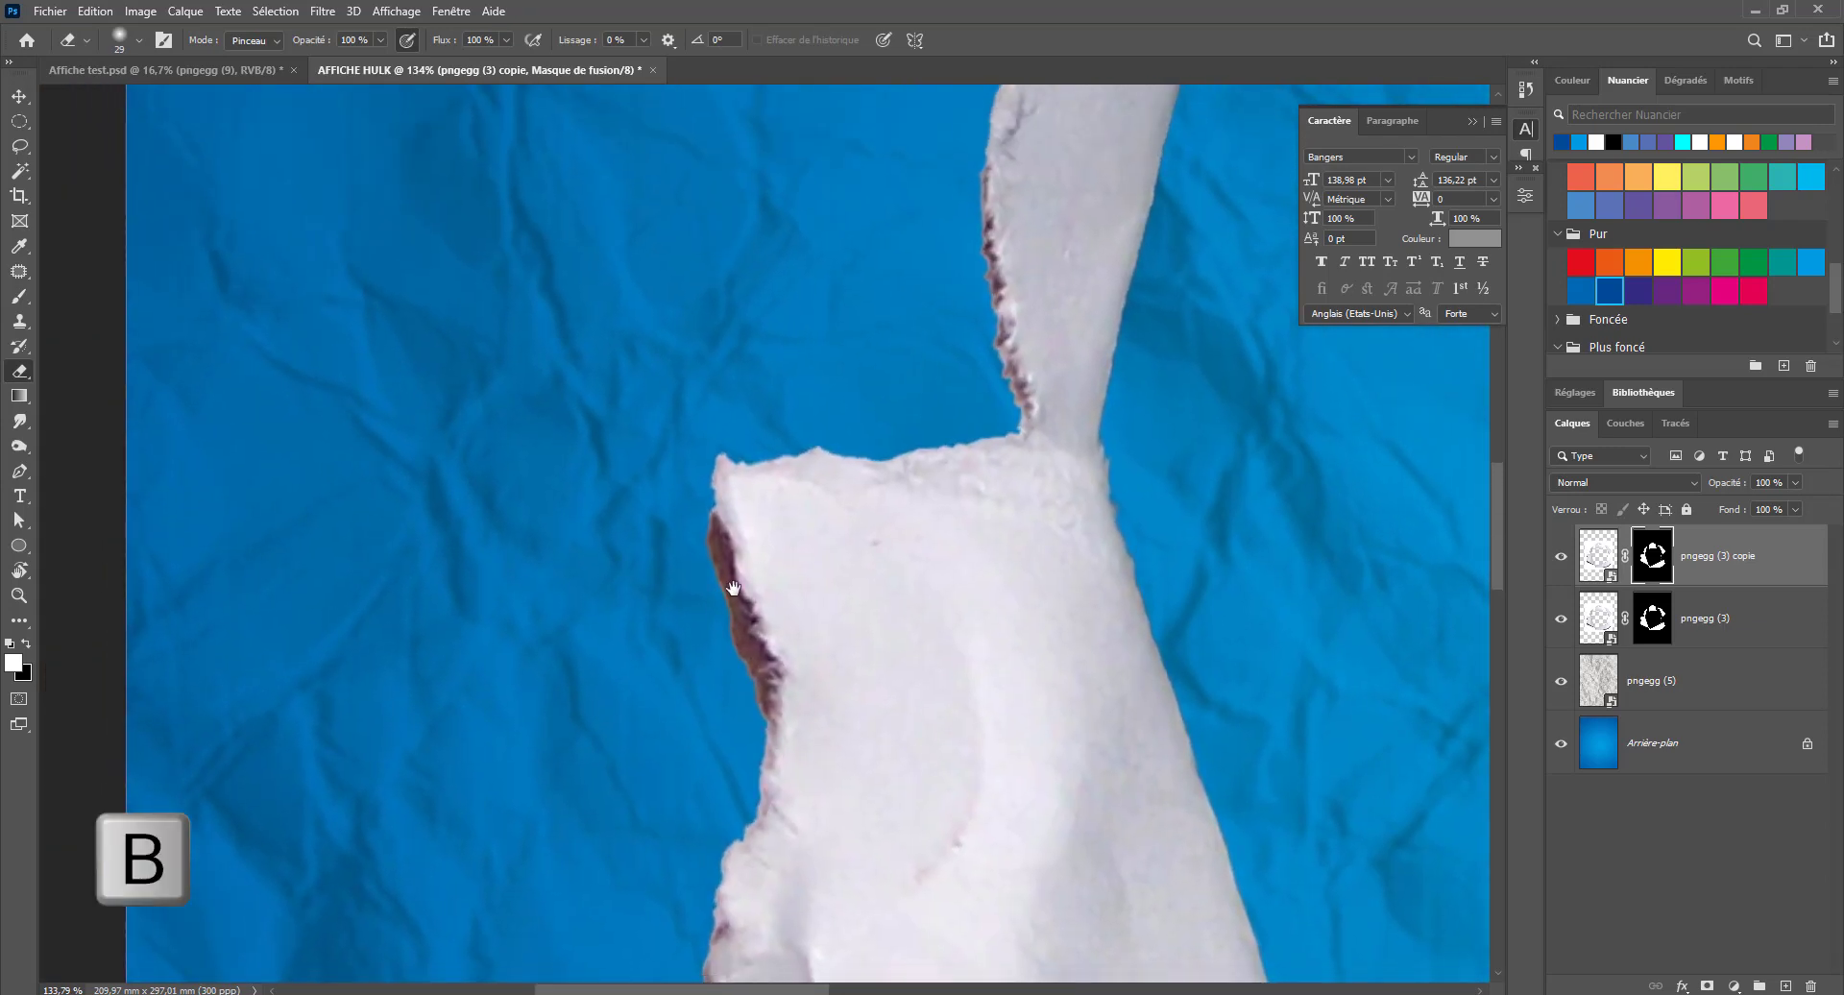
{"action": "mouse_move", "coordinate": [713, 524]}
{"action": "left_mouse_down"}
{"action": "mouse_move", "coordinate": [758, 639]}
{"action": "mouse_move", "coordinate": [710, 530]}
{"action": "mouse_move", "coordinate": [758, 682]}
{"action": "mouse_move", "coordinate": [753, 742]}
{"action": "left_mouse_up"}
{"action": "mouse_move", "coordinate": [996, 527]}
{"action": "left_mouse_down"}
{"action": "mouse_move", "coordinate": [1015, 626]}
{"action": "mouse_move", "coordinate": [975, 844]}
{"action": "left_mouse_up"}
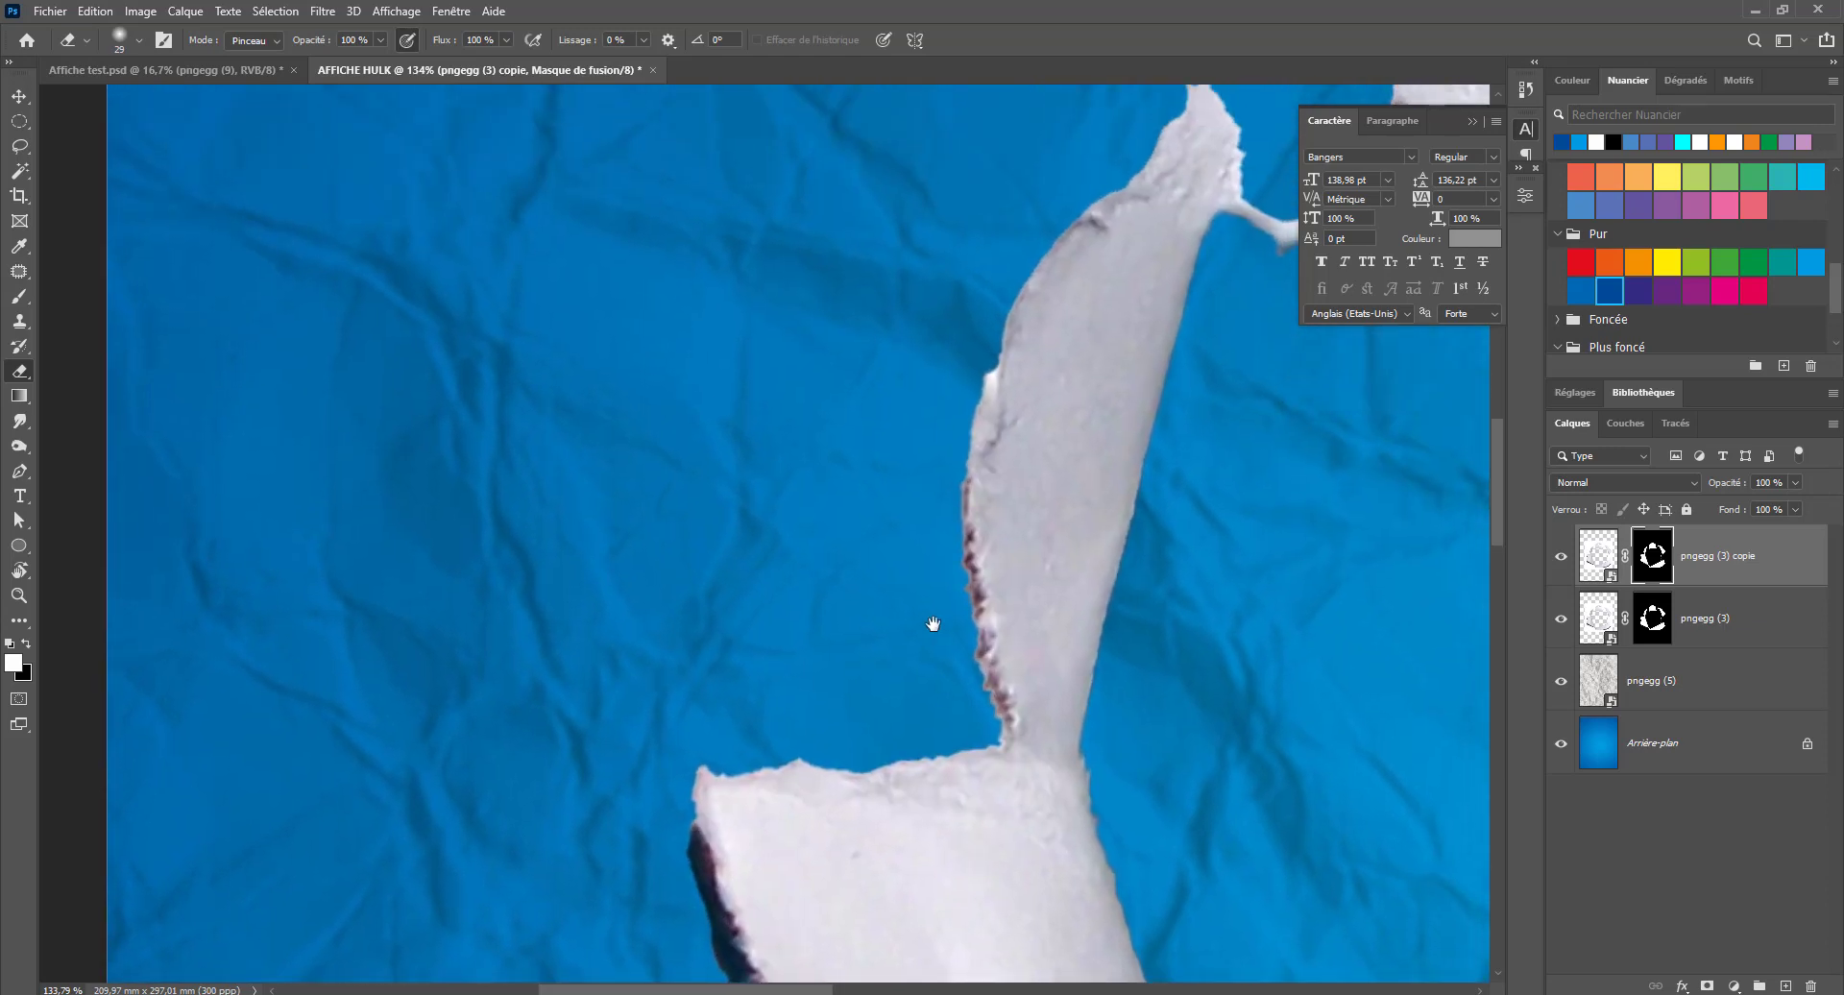
{"action": "left_click_drag", "start_coordinate": [953, 495], "coordinate": [993, 726]}
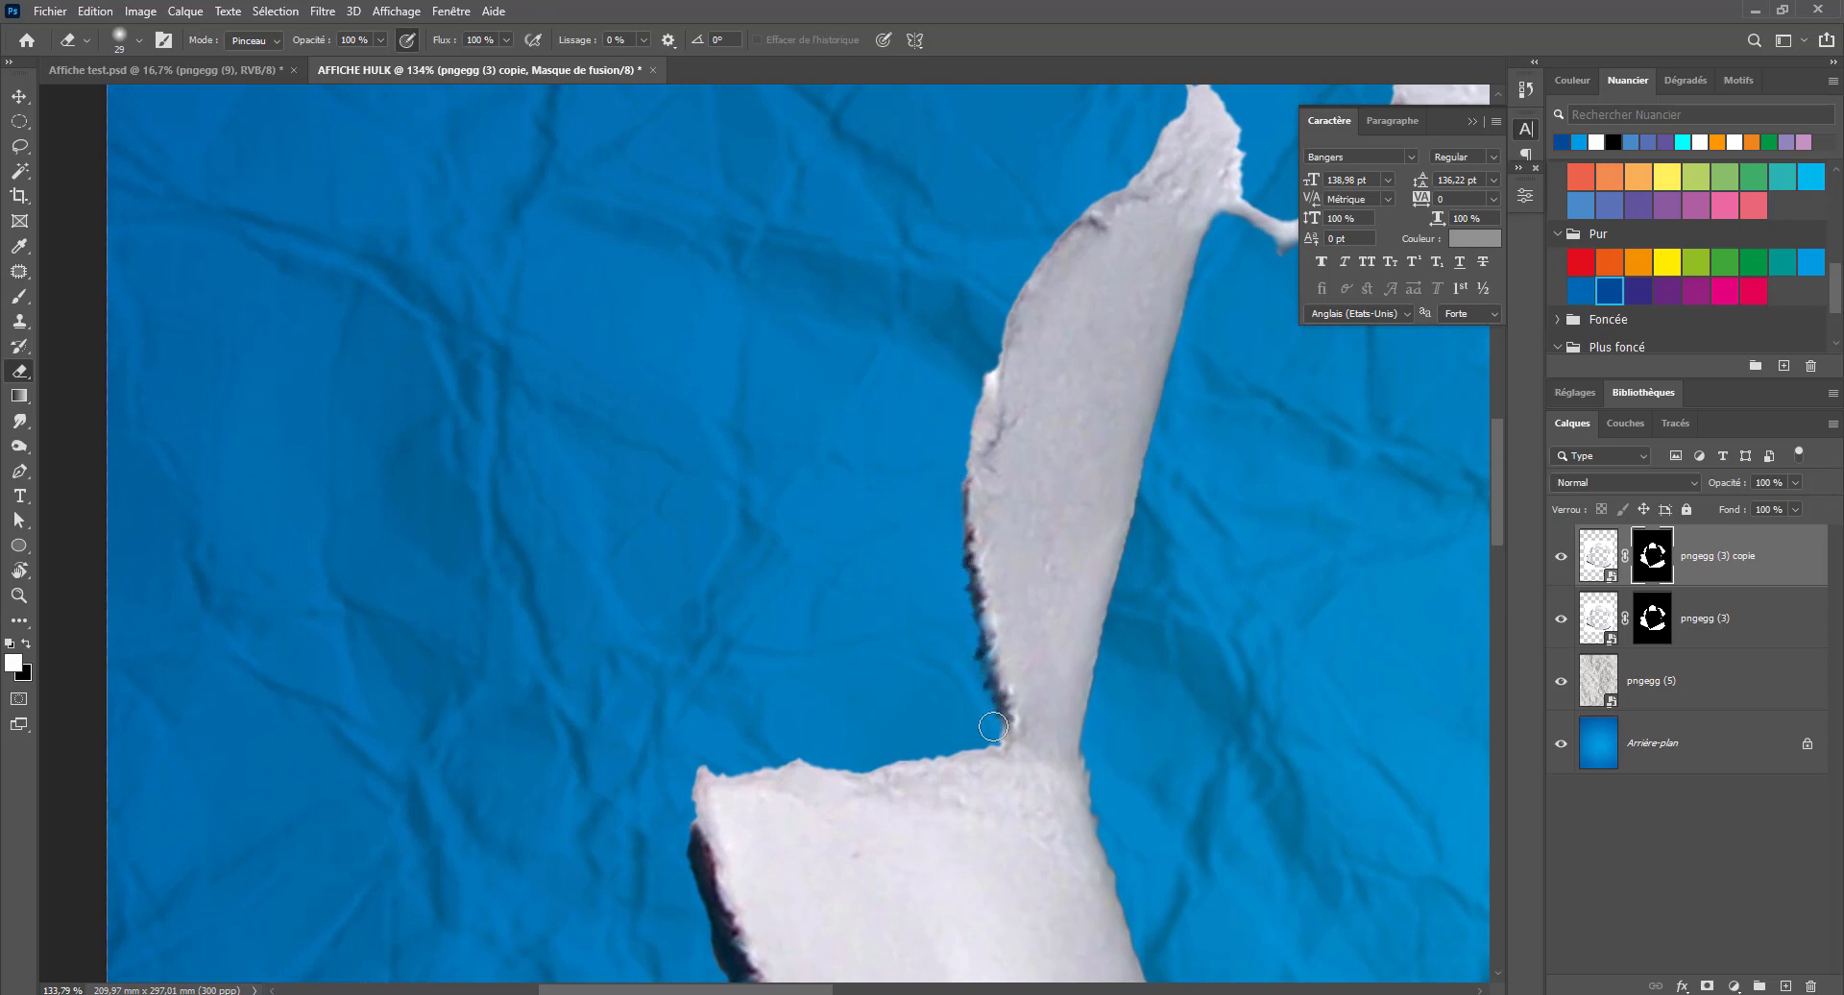
{"action": "left_click", "coordinate": [1561, 557]}
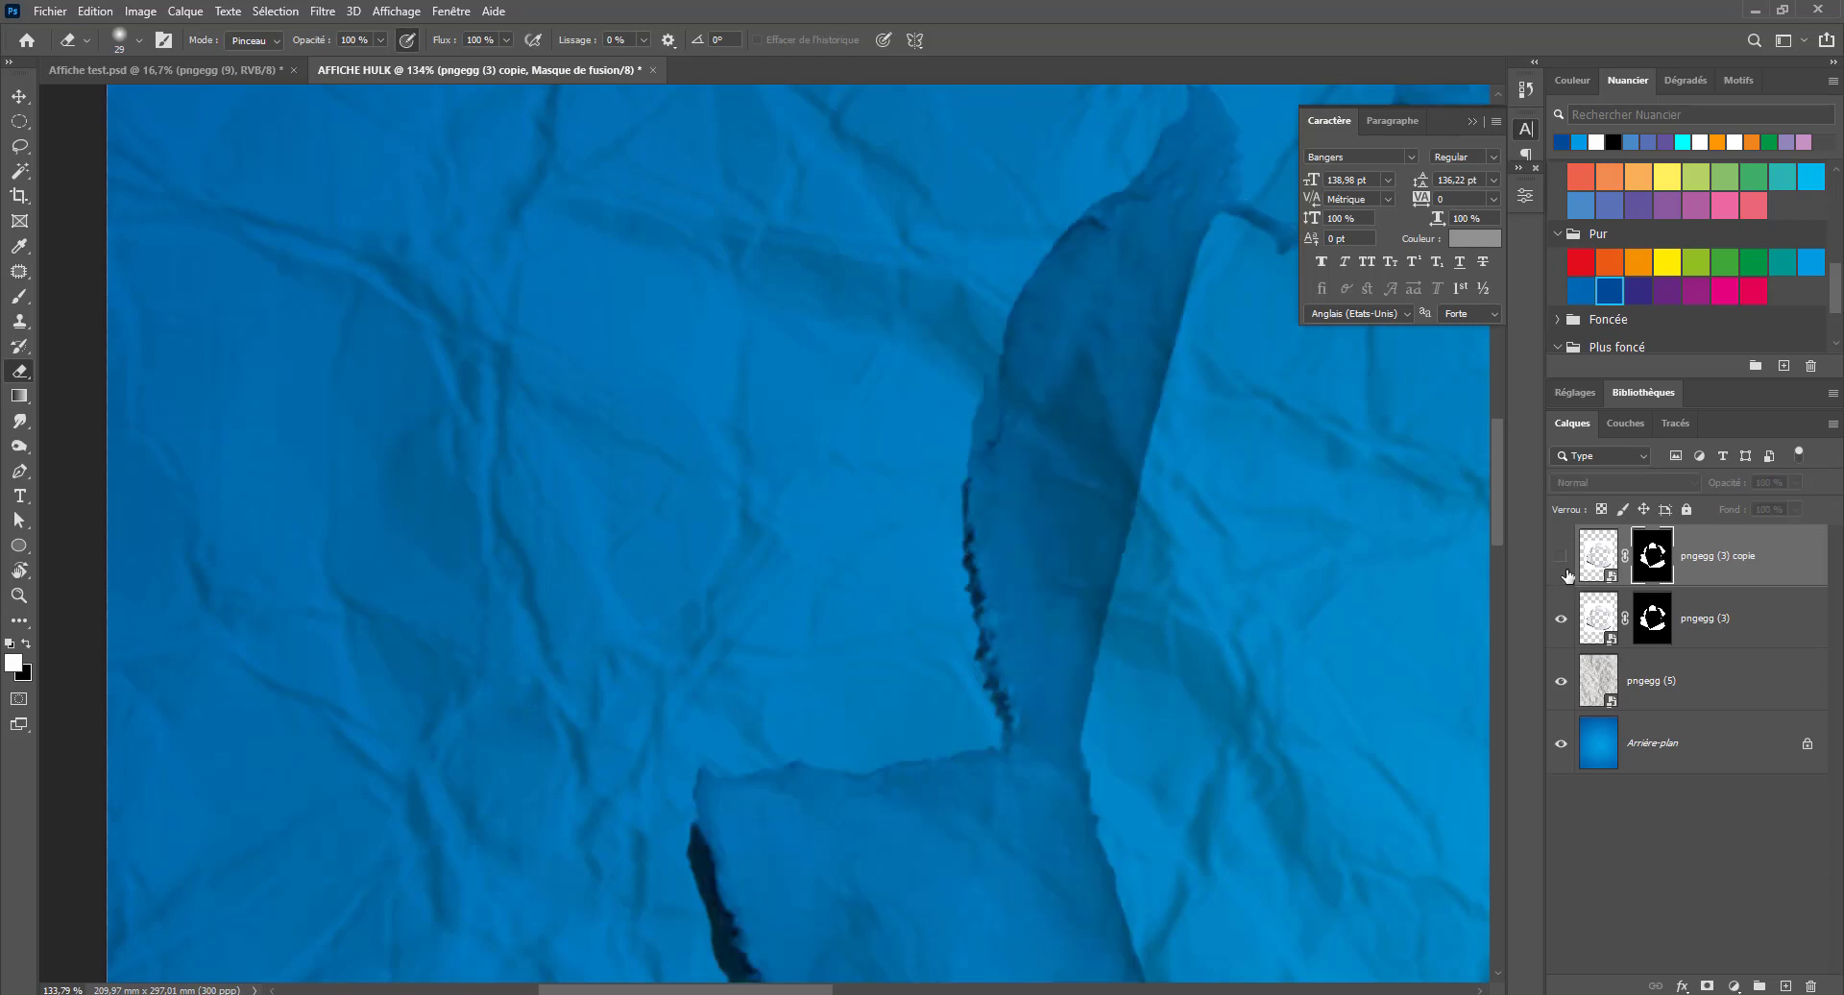
{"action": "left_click", "coordinate": [1563, 560]}
Erase the dark torn edge at the lower end of the upper-right flap on the mask of pngegg (3) copie
{"action": "left_click_drag", "start_coordinate": [1352, 389], "coordinate": [663, 768]}
{"action": "left_click_drag", "start_coordinate": [1406, 745], "coordinate": [620, 197]}
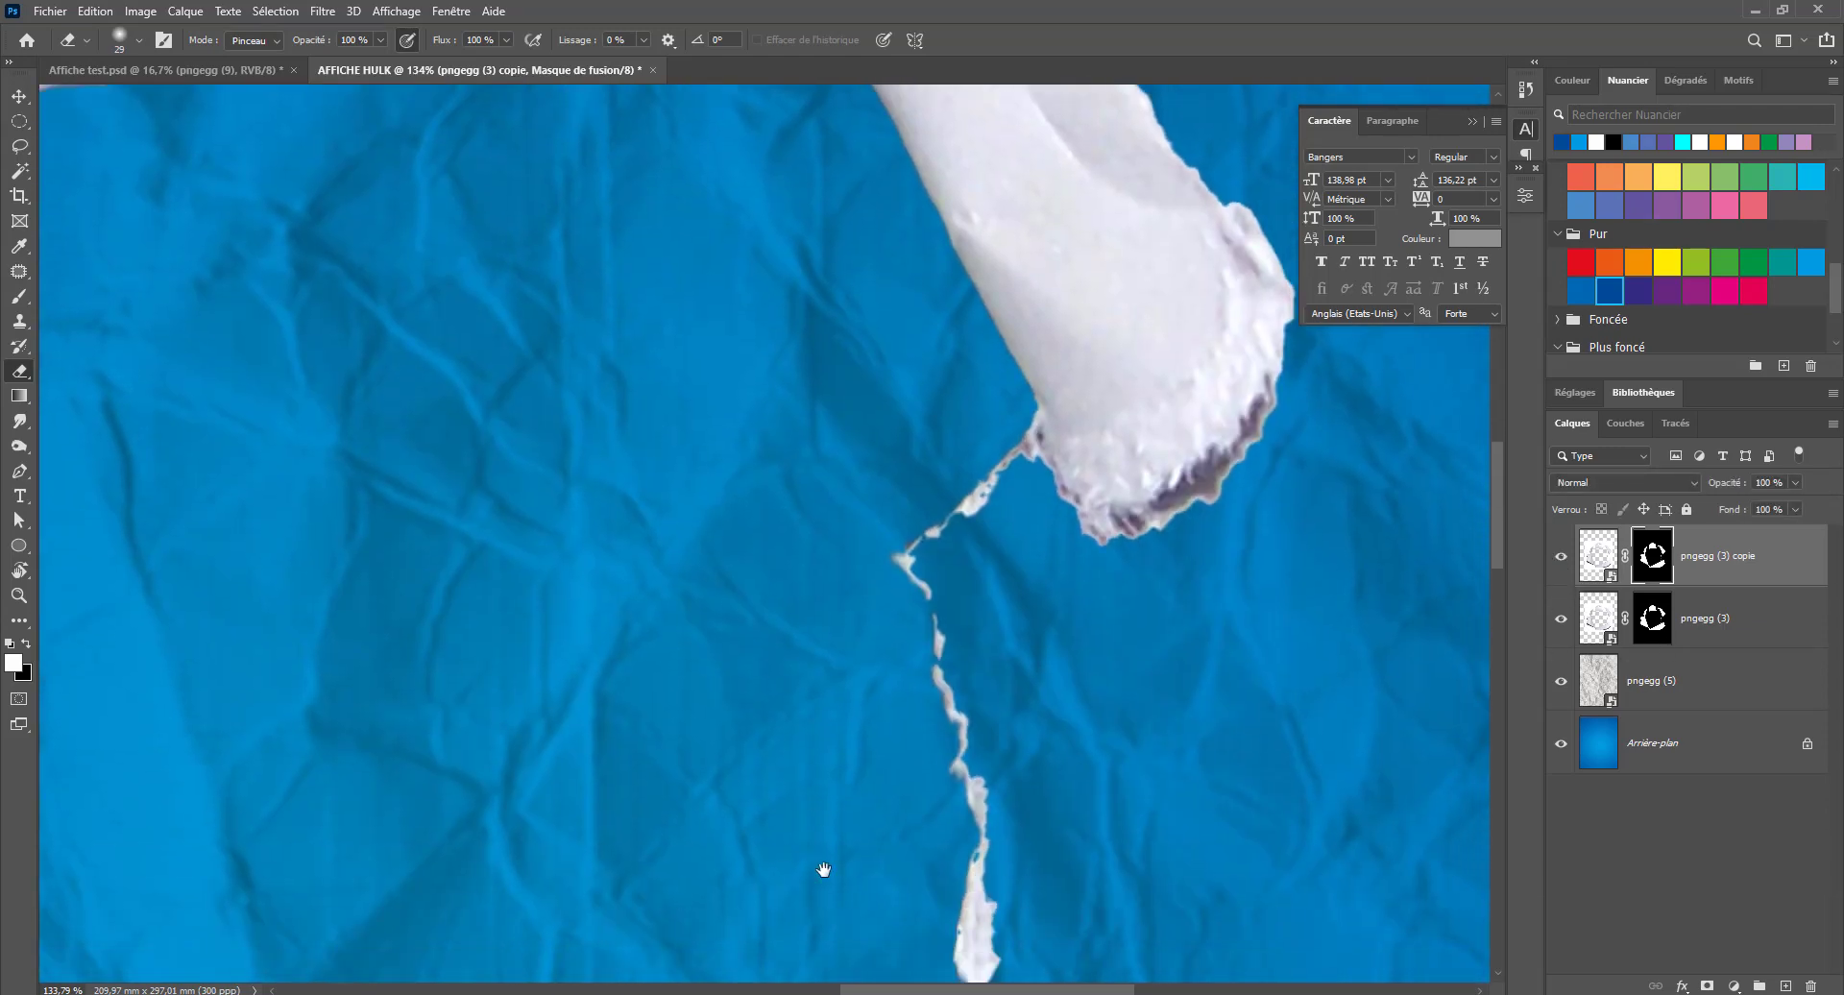
{"action": "left_click_drag", "start_coordinate": [824, 870], "coordinate": [752, 731]}
{"action": "mouse_move", "coordinate": [1056, 397]}
{"action": "left_mouse_down"}
{"action": "mouse_move", "coordinate": [1132, 356]}
{"action": "mouse_move", "coordinate": [1224, 228]}
{"action": "mouse_move", "coordinate": [1103, 416]}
{"action": "left_mouse_up"}
{"action": "mouse_move", "coordinate": [1087, 659]}
{"action": "left_mouse_down"}
{"action": "mouse_move", "coordinate": [1052, 600]}
{"action": "mouse_move", "coordinate": [1071, 509]}
{"action": "left_mouse_up"}
Erase the grey torn edge along the whole underside of the bottom flap on the mask of pngegg (3) copie
{"action": "left_click_drag", "start_coordinate": [646, 654], "coordinate": [888, 651]}
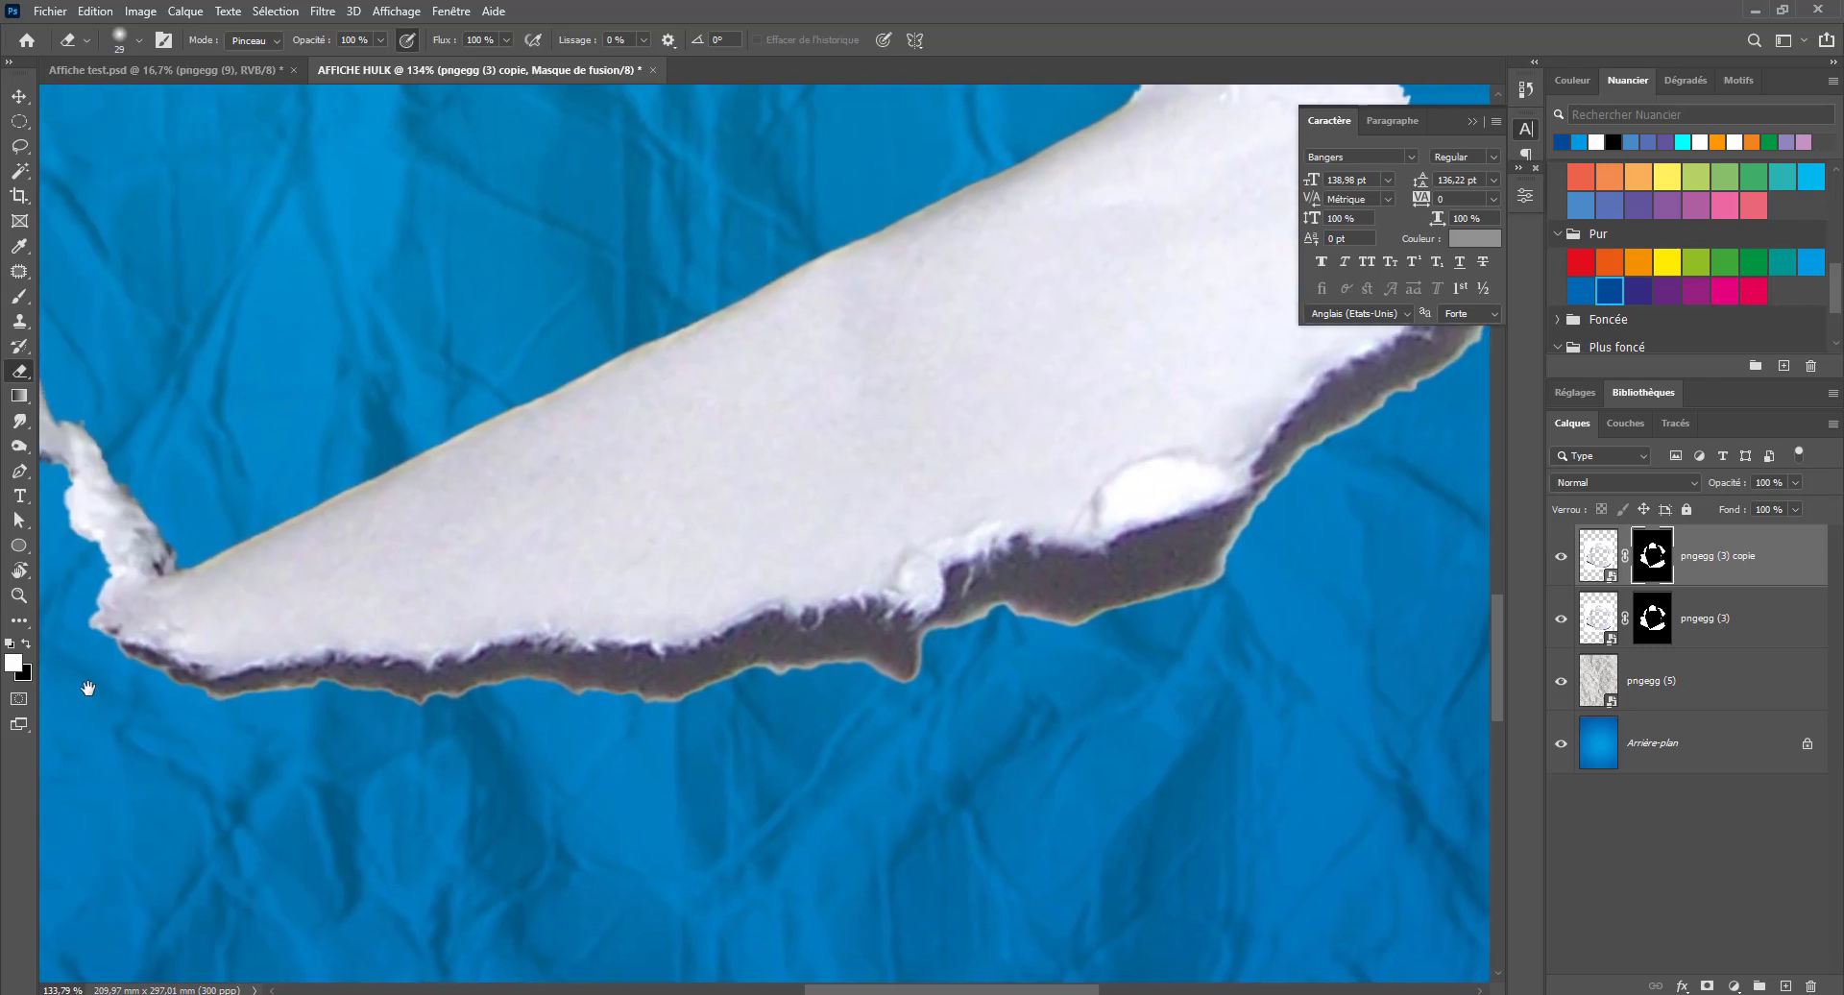
{"action": "mouse_move", "coordinate": [145, 669]}
{"action": "left_mouse_down"}
{"action": "mouse_move", "coordinate": [230, 696]}
{"action": "mouse_move", "coordinate": [538, 669]}
{"action": "mouse_move", "coordinate": [661, 679]}
{"action": "mouse_move", "coordinate": [534, 683]}
{"action": "mouse_move", "coordinate": [713, 685]}
{"action": "mouse_move", "coordinate": [763, 675]}
{"action": "mouse_move", "coordinate": [631, 681]}
{"action": "mouse_move", "coordinate": [770, 631]}
{"action": "mouse_move", "coordinate": [864, 649]}
{"action": "mouse_move", "coordinate": [736, 656]}
{"action": "mouse_move", "coordinate": [902, 672]}
{"action": "mouse_move", "coordinate": [815, 637]}
{"action": "mouse_move", "coordinate": [932, 630]}
{"action": "mouse_move", "coordinate": [1004, 578]}
{"action": "mouse_move", "coordinate": [1000, 612]}
{"action": "mouse_move", "coordinate": [1130, 627]}
{"action": "mouse_move", "coordinate": [1105, 624]}
{"action": "mouse_move", "coordinate": [1172, 588]}
{"action": "mouse_move", "coordinate": [925, 746]}
{"action": "left_mouse_up"}
{"action": "mouse_move", "coordinate": [651, 782]}
{"action": "left_mouse_down"}
{"action": "mouse_move", "coordinate": [713, 764]}
{"action": "mouse_move", "coordinate": [678, 756]}
{"action": "mouse_move", "coordinate": [817, 775]}
{"action": "mouse_move", "coordinate": [715, 787]}
{"action": "mouse_move", "coordinate": [767, 755]}
{"action": "mouse_move", "coordinate": [842, 784]}
{"action": "mouse_move", "coordinate": [925, 676]}
{"action": "mouse_move", "coordinate": [1091, 567]}
{"action": "left_mouse_up"}
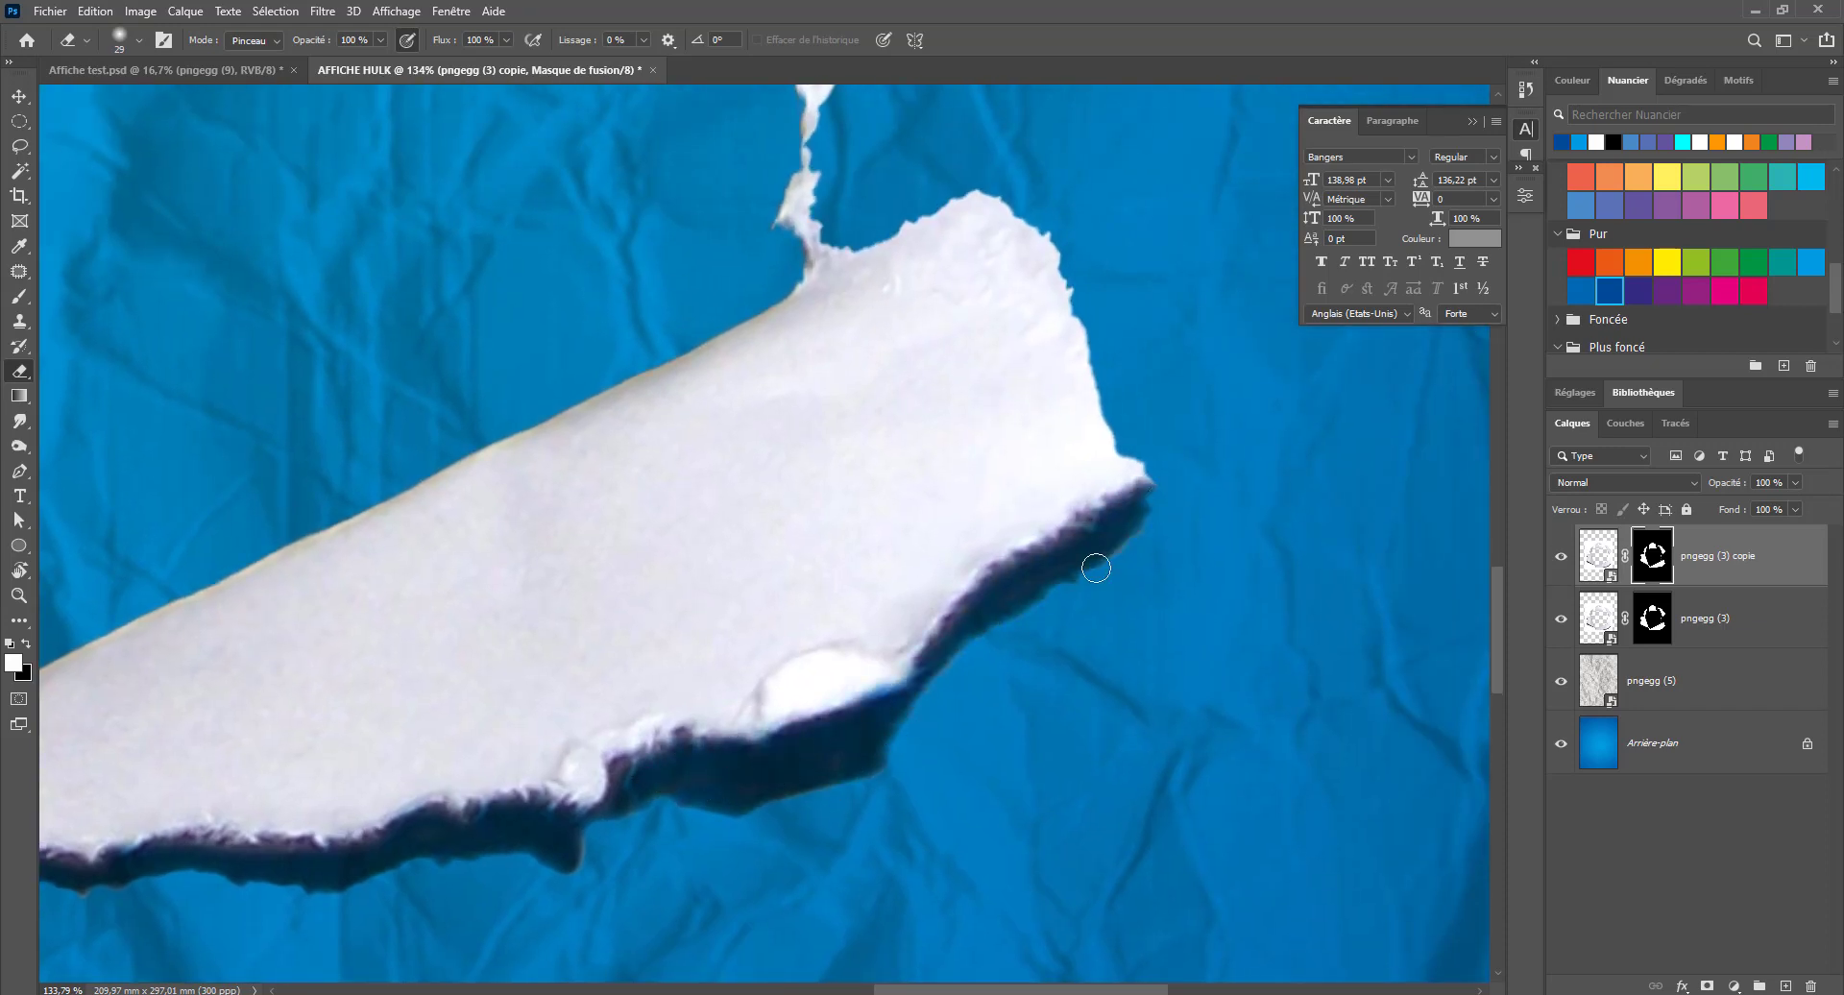
{"action": "left_click_drag", "start_coordinate": [618, 766], "coordinate": [568, 861]}
{"action": "mouse_move", "coordinate": [356, 891]}
{"action": "left_mouse_down"}
{"action": "mouse_move", "coordinate": [626, 831]}
{"action": "mouse_move", "coordinate": [346, 819]}
{"action": "left_mouse_up"}
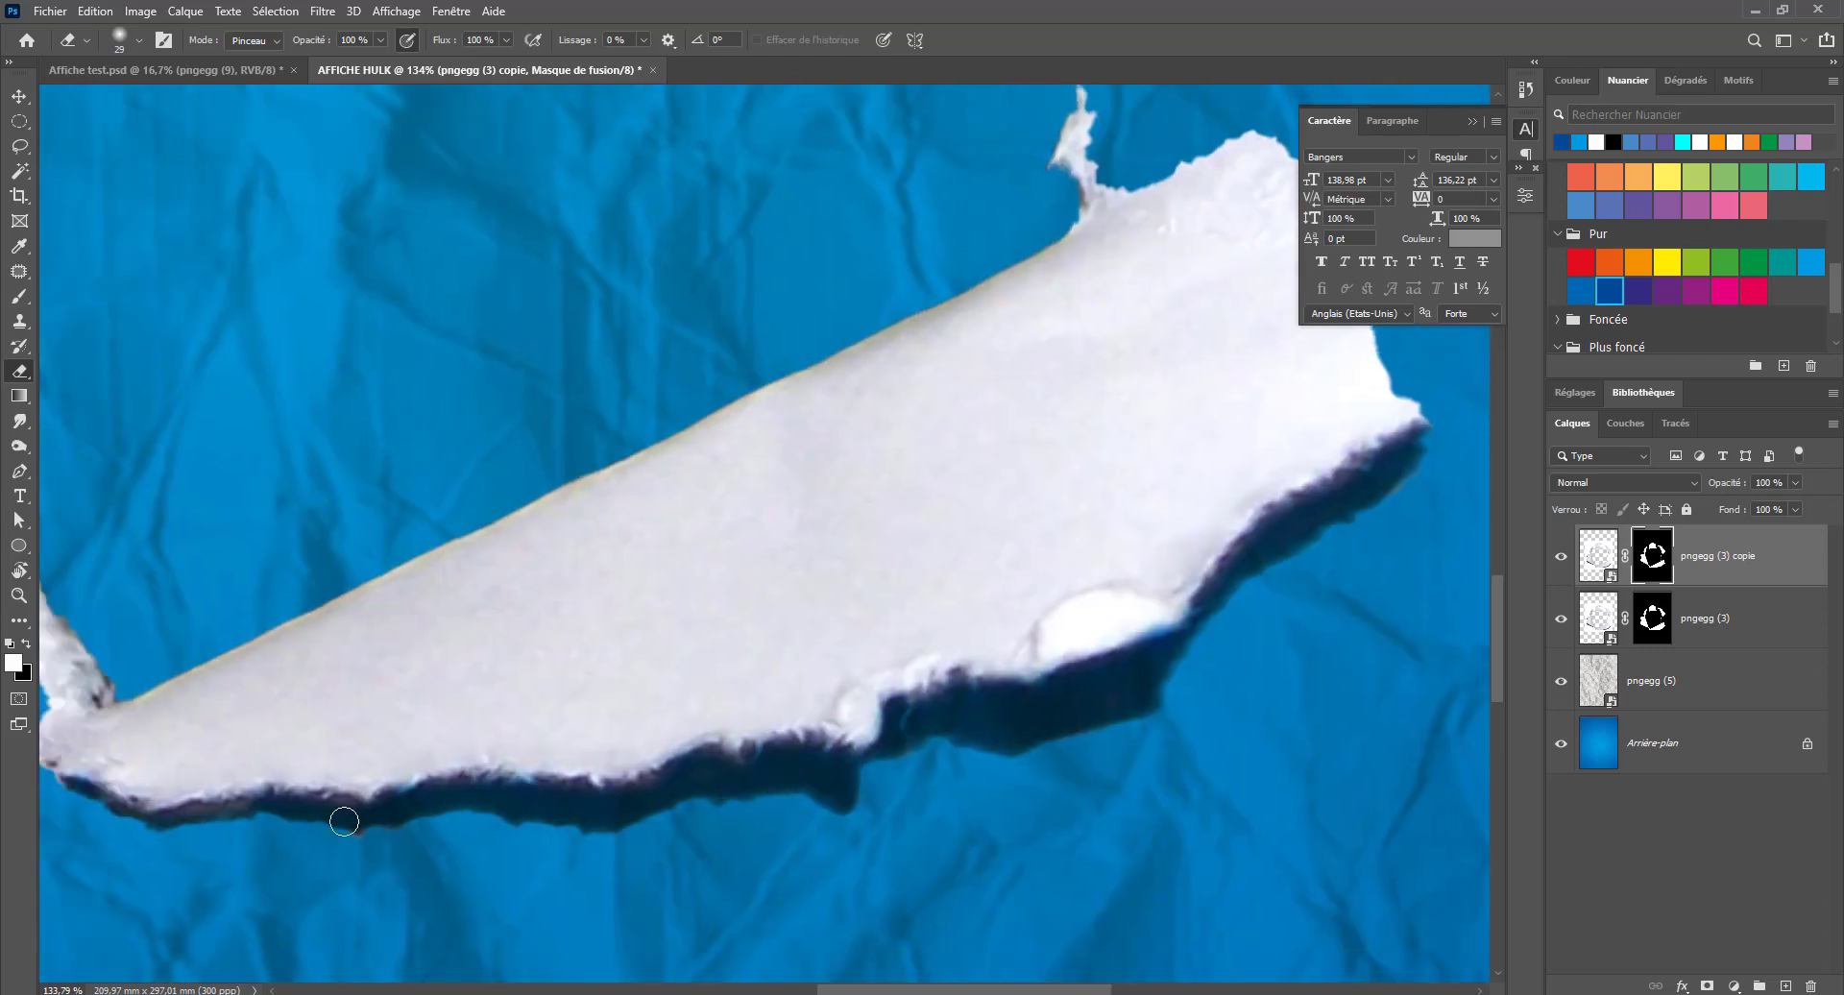
Compare the whole poster with the pngegg (3) copie layer hidden and shown
{"action": "key", "text": "ctrl+minus"}
{"action": "key", "text": "ctrl+minus"}
{"action": "key", "text": "ctrl+minus"}
{"action": "key", "text": "ctrl+minus"}
{"action": "key", "text": "ctrl+minus"}
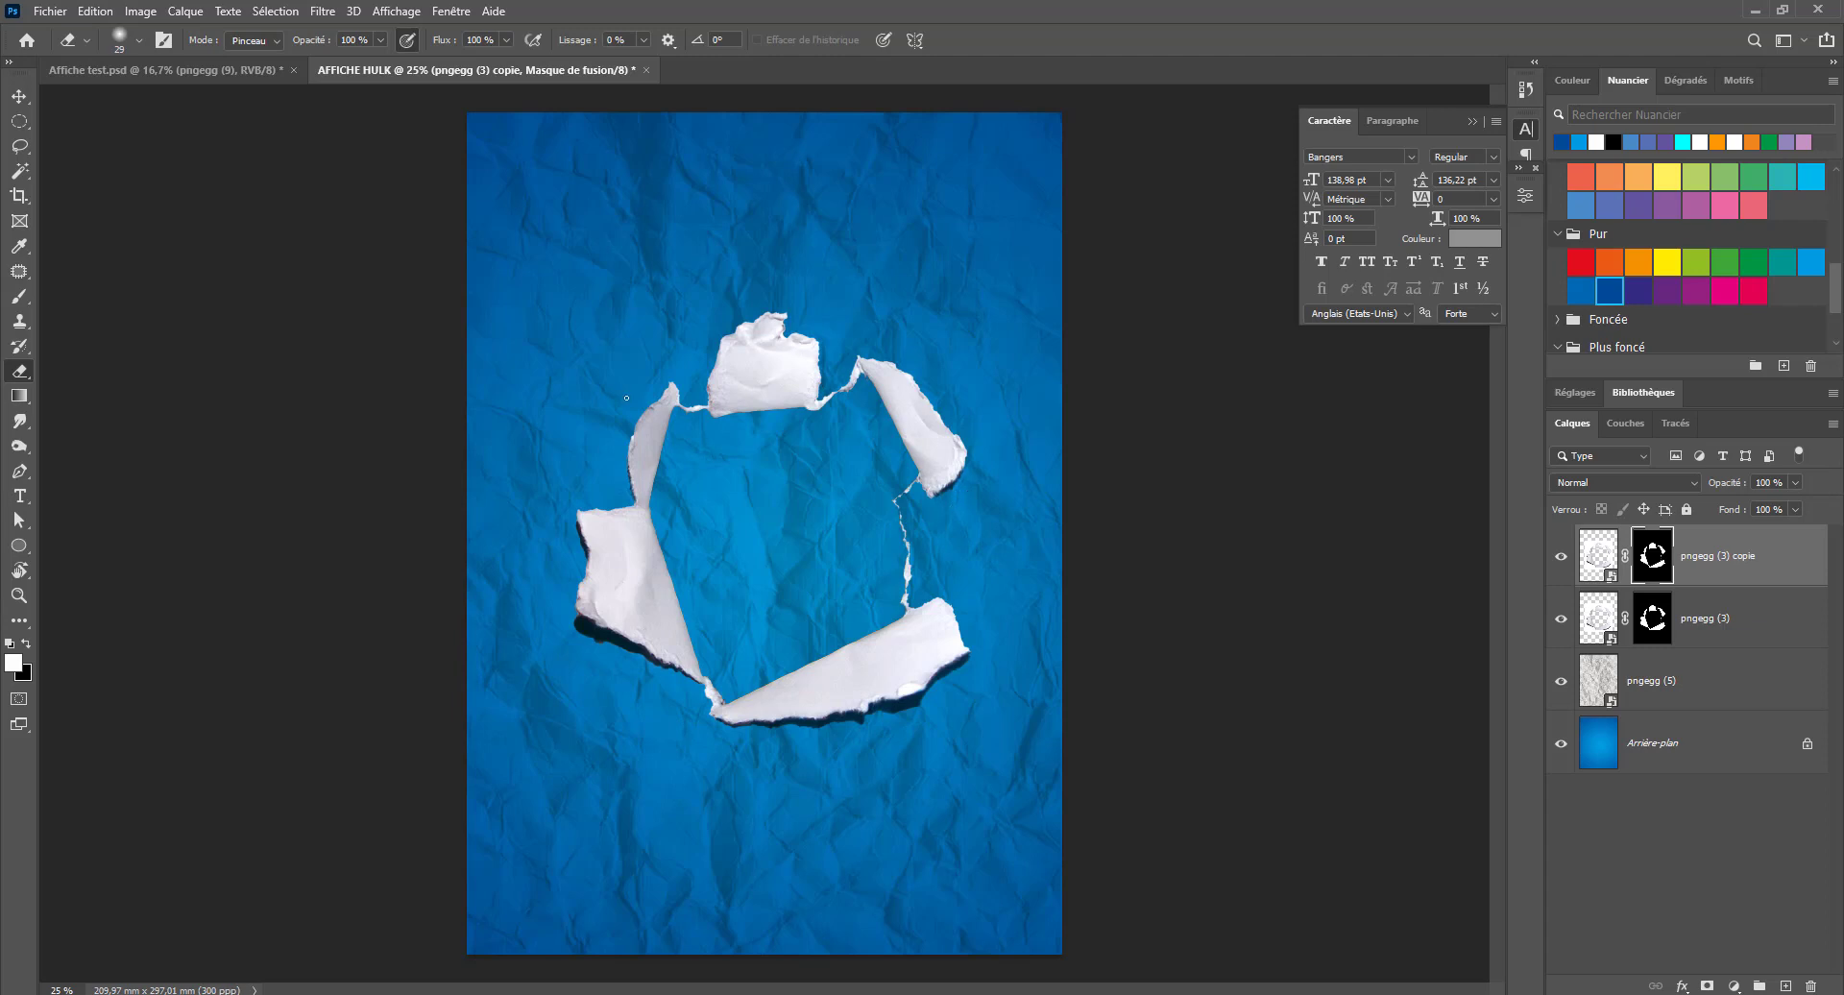
{"action": "left_click", "coordinate": [1561, 556]}
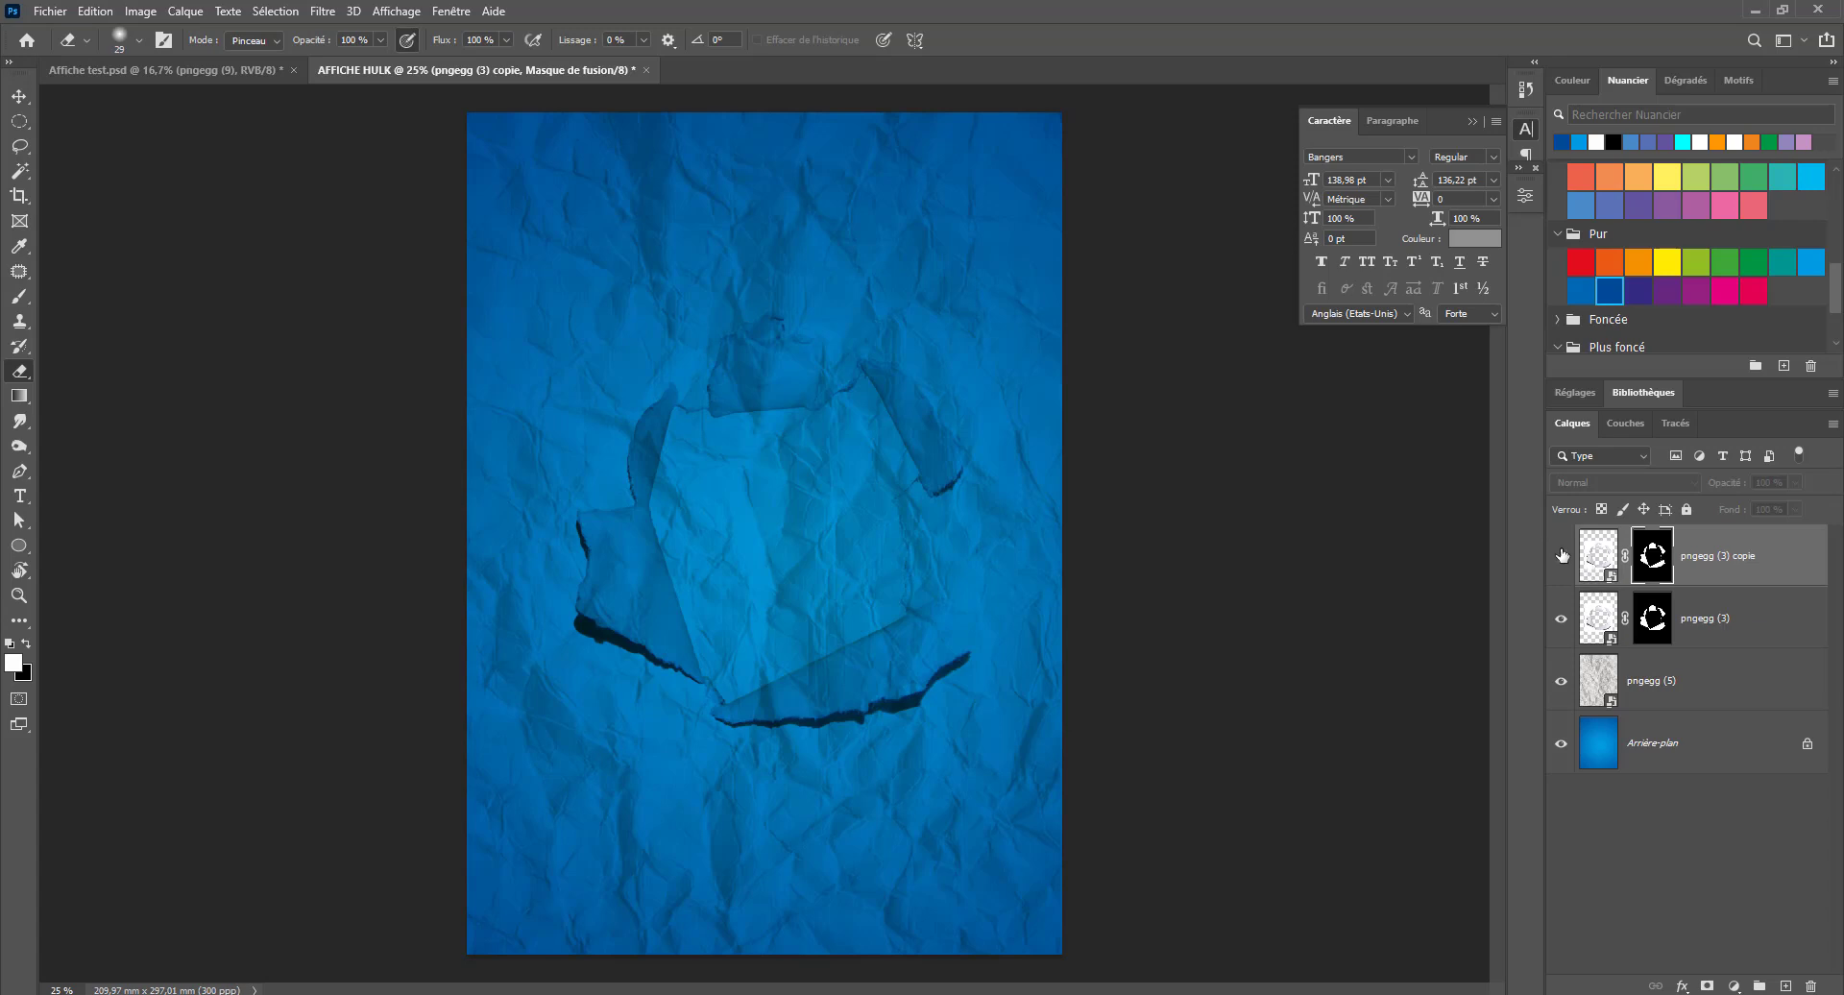
{"action": "left_click", "coordinate": [1562, 555]}
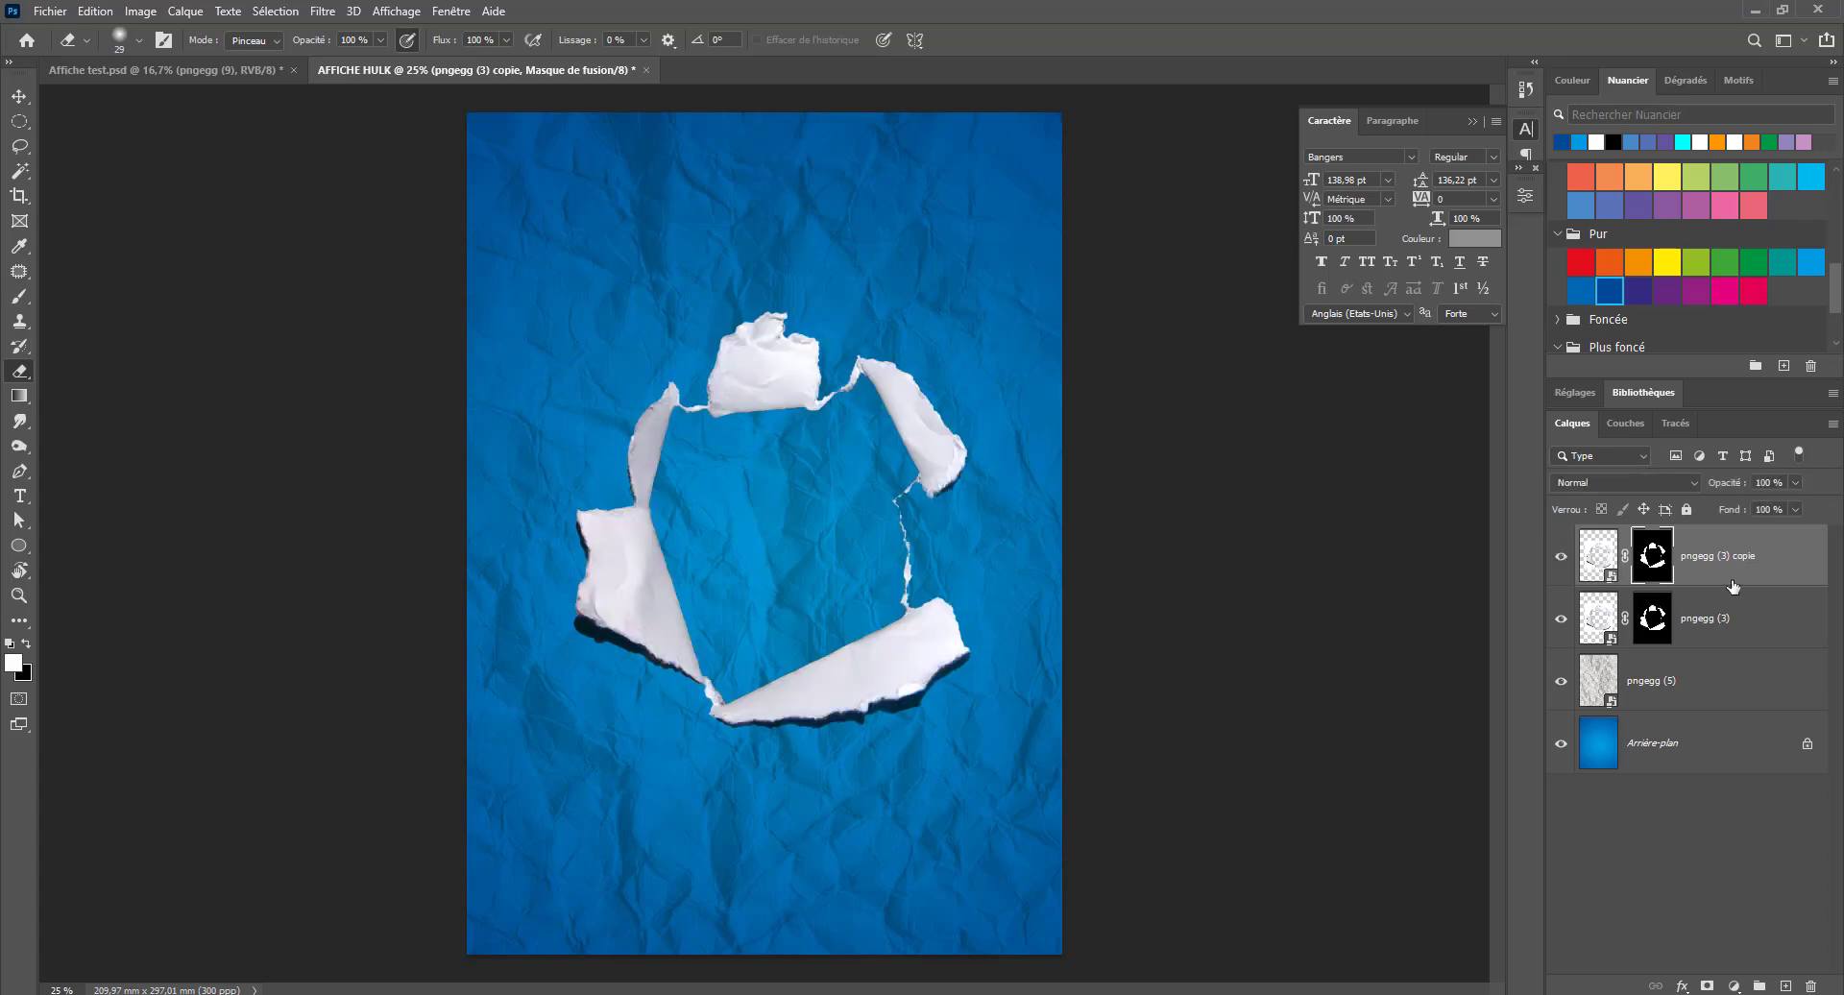
Place pngegg (4).png, the Hulk image, from the Downloads folder into the poster and move its layer above pngegg (3) copie
{"action": "left_click", "coordinate": [1773, 616]}
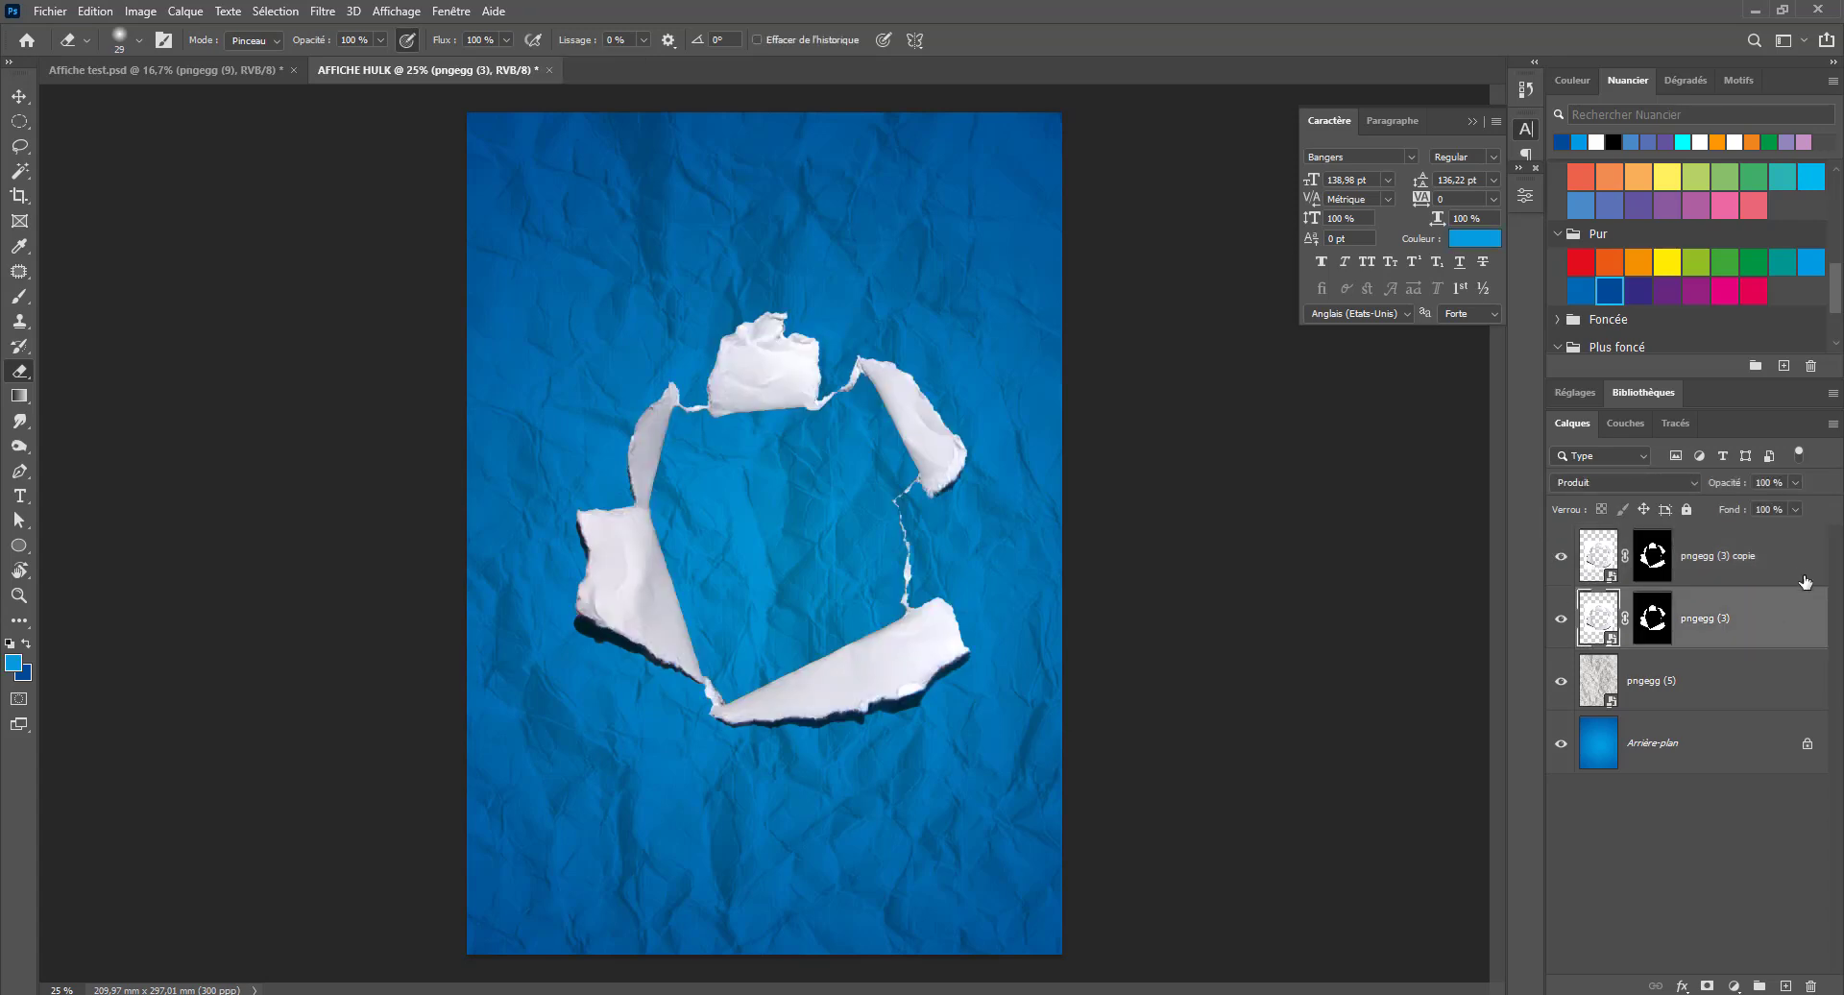
{"action": "key", "text": "v"}
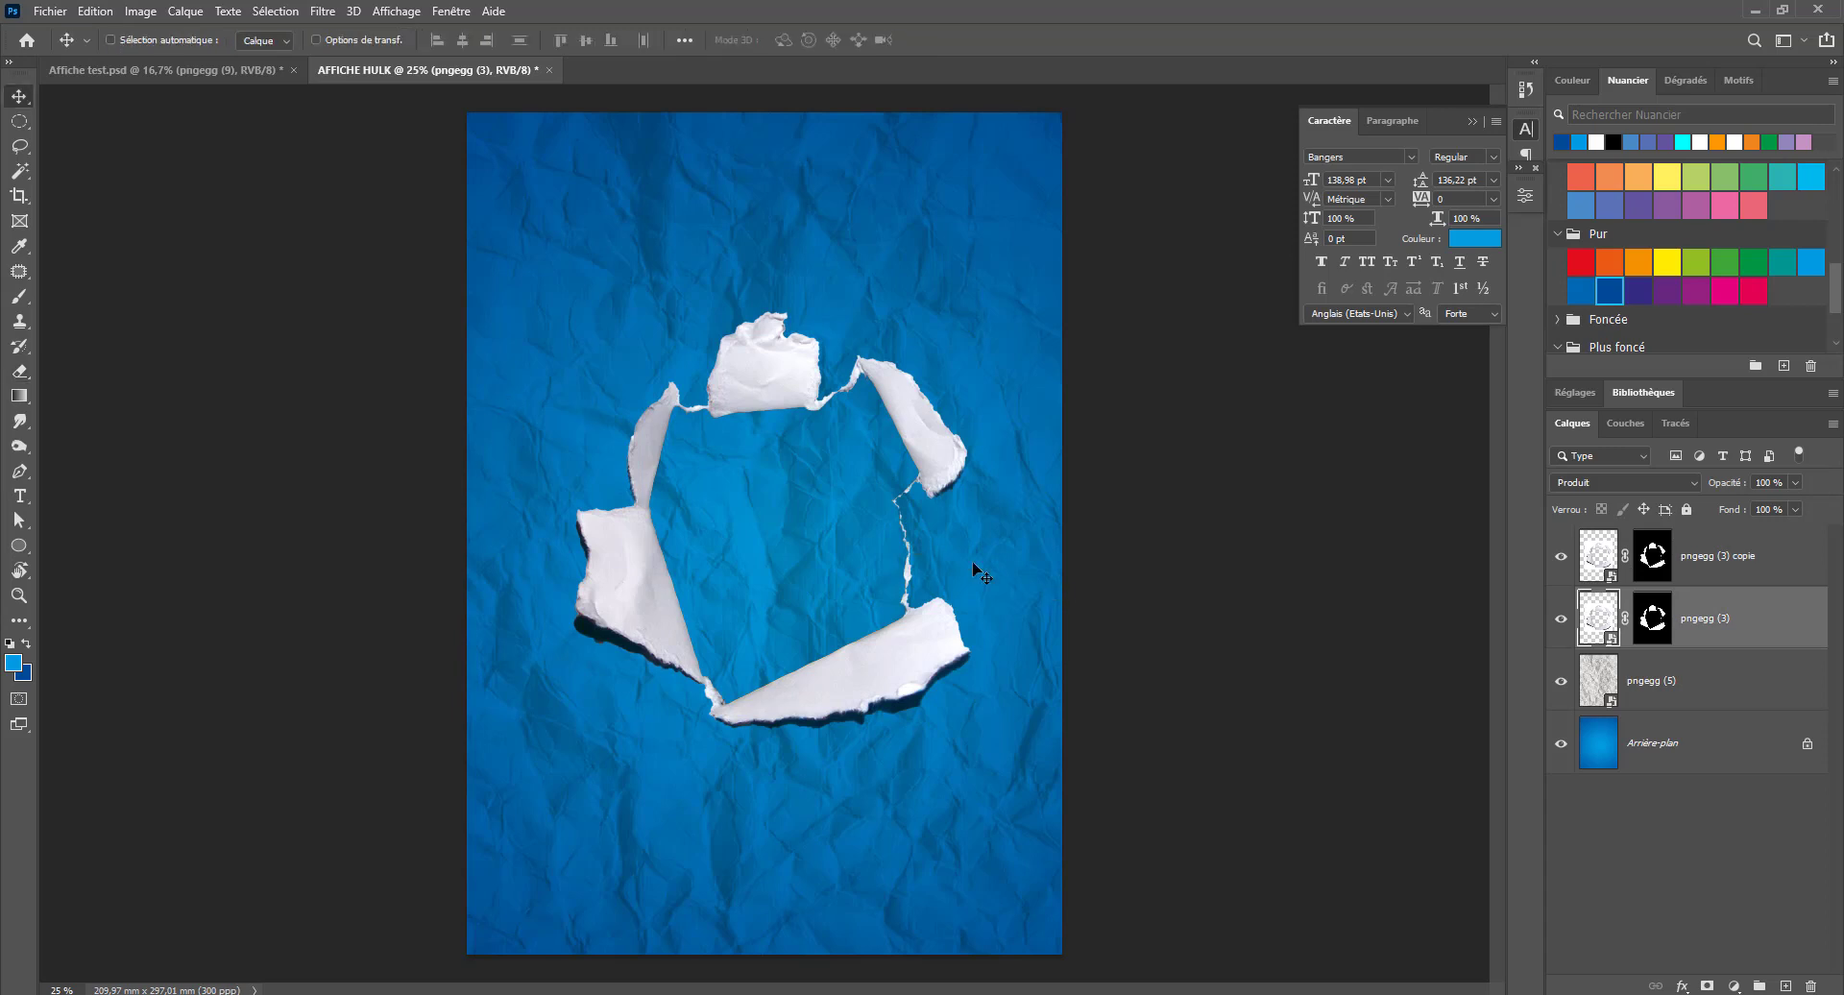
{"action": "key", "text": "alt+Tab"}
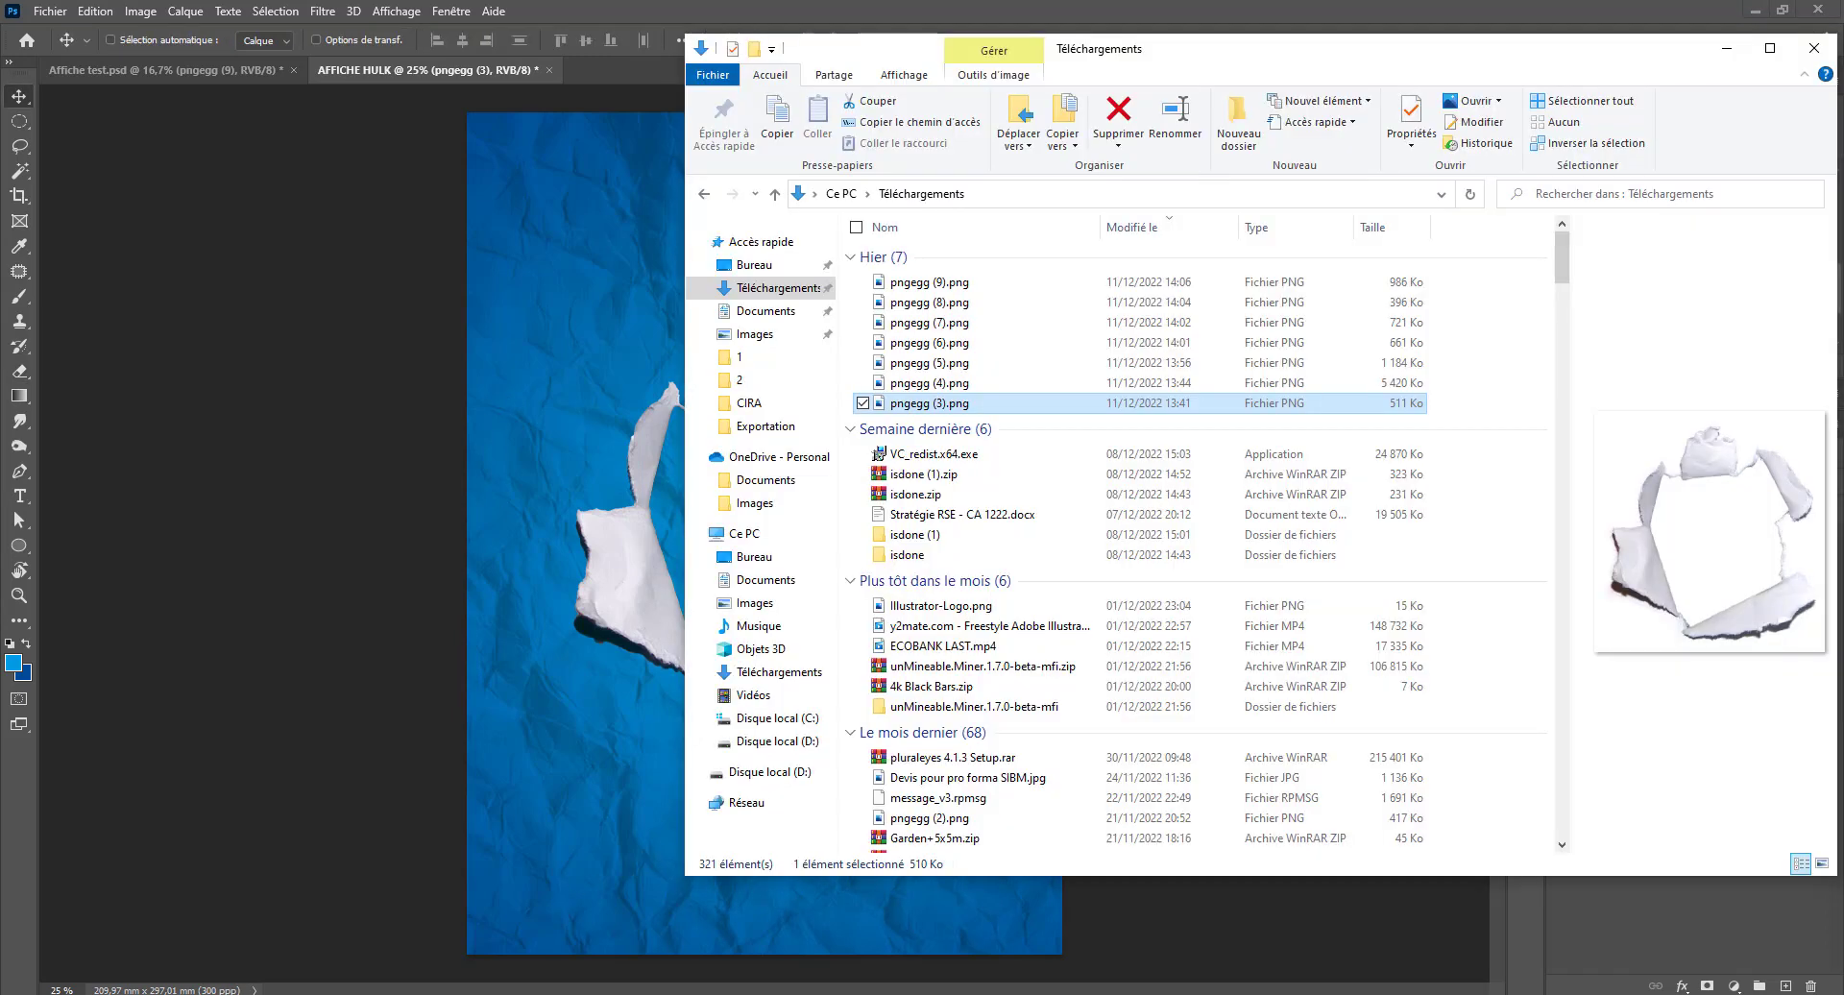
{"action": "left_click", "coordinate": [951, 345]}
{"action": "left_click", "coordinate": [939, 324]}
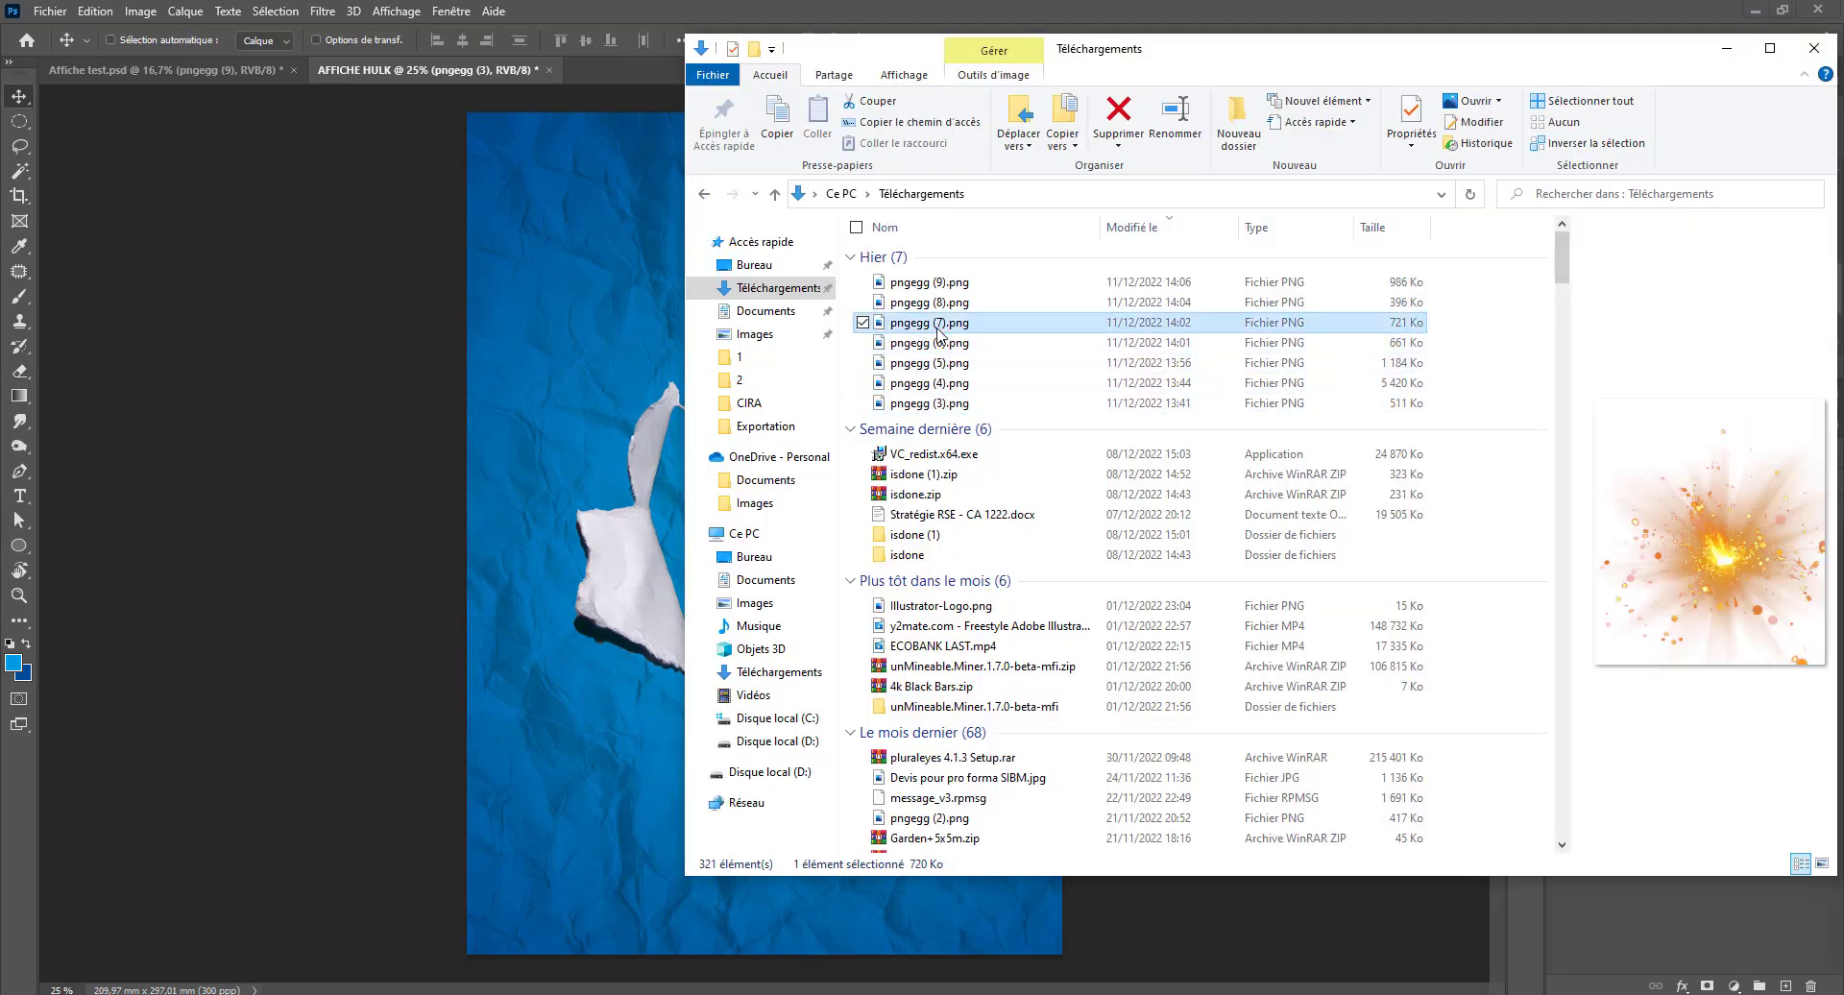
{"action": "left_click", "coordinate": [938, 304]}
{"action": "left_click", "coordinate": [939, 284]}
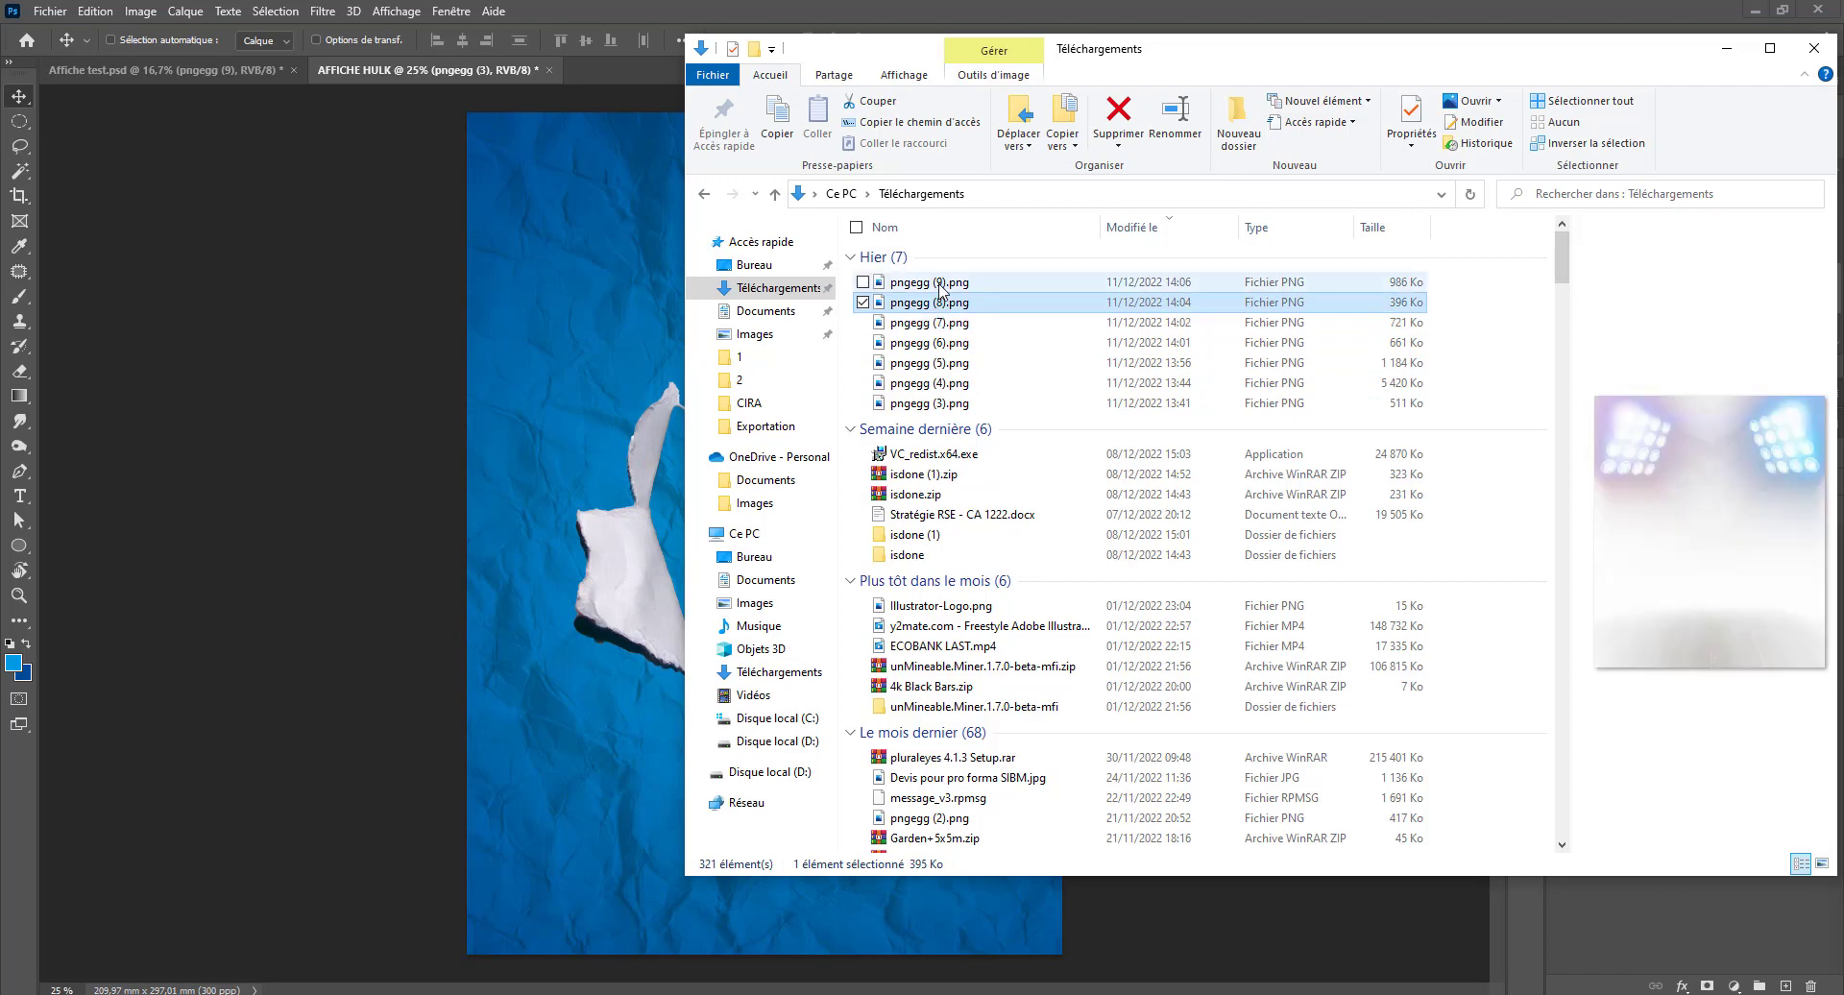
{"action": "left_click", "coordinate": [921, 402]}
{"action": "left_click", "coordinate": [934, 383]}
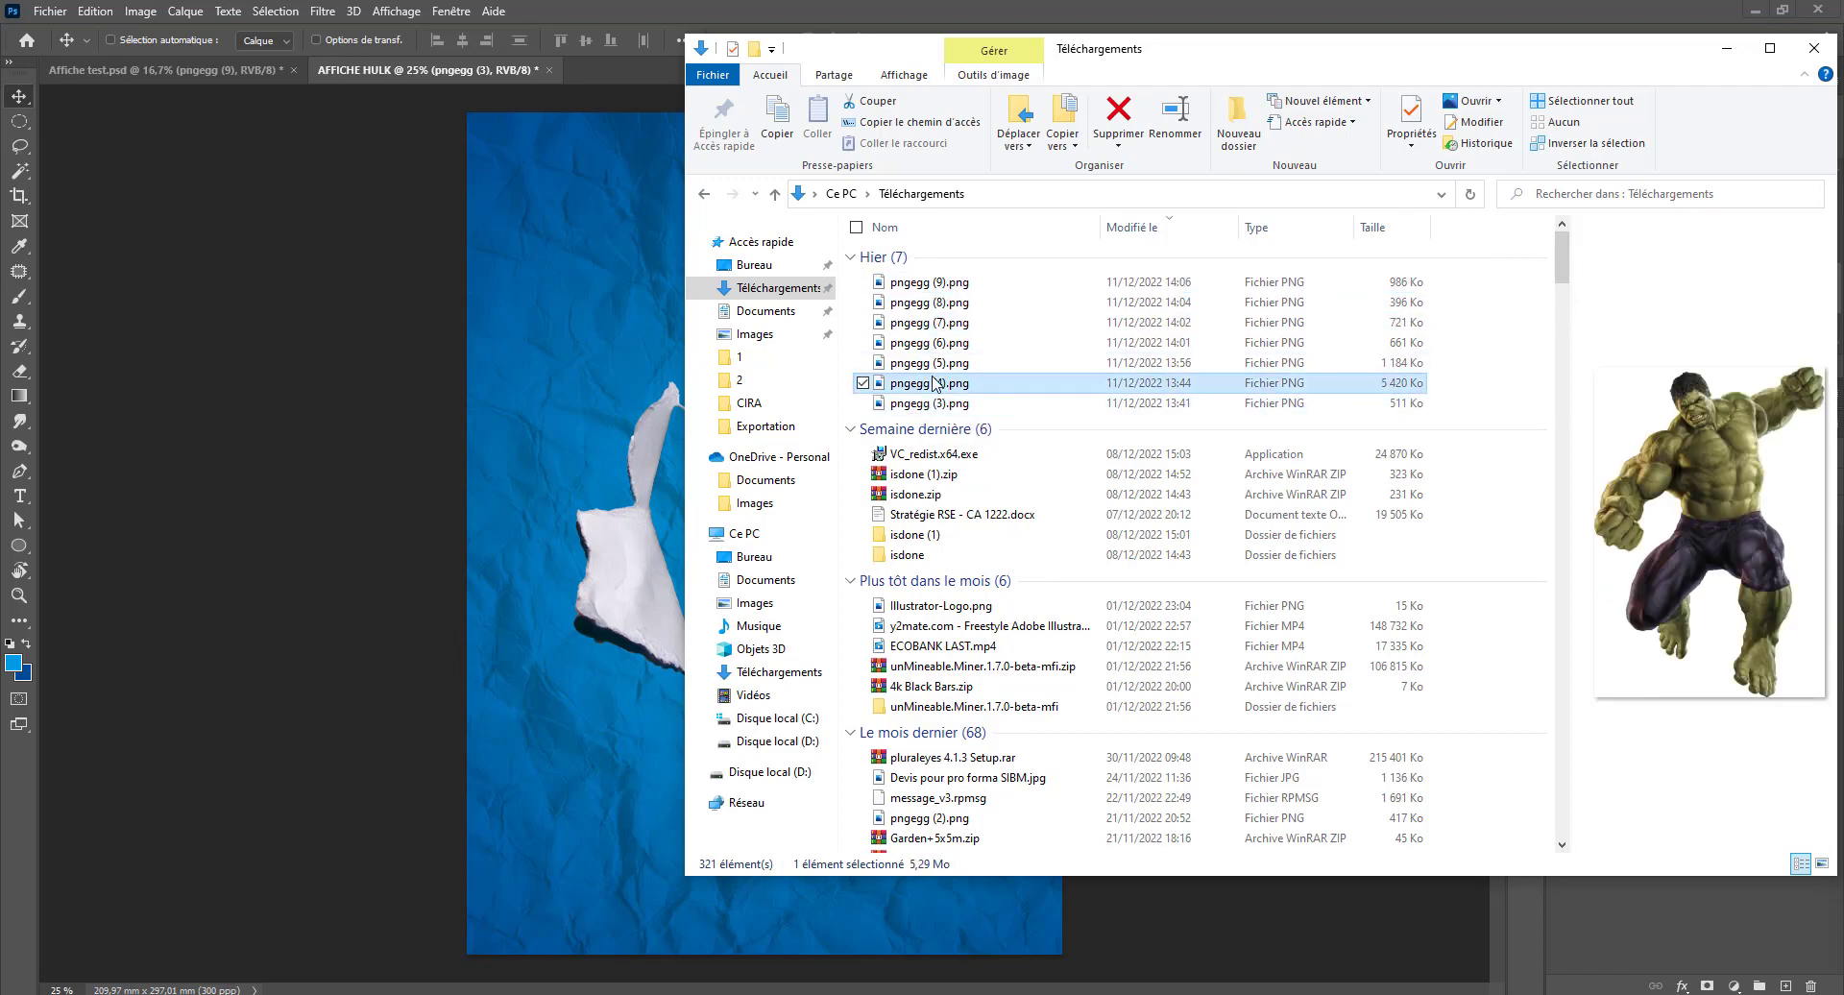
{"action": "left_click_drag", "start_coordinate": [929, 384], "coordinate": [600, 574]}
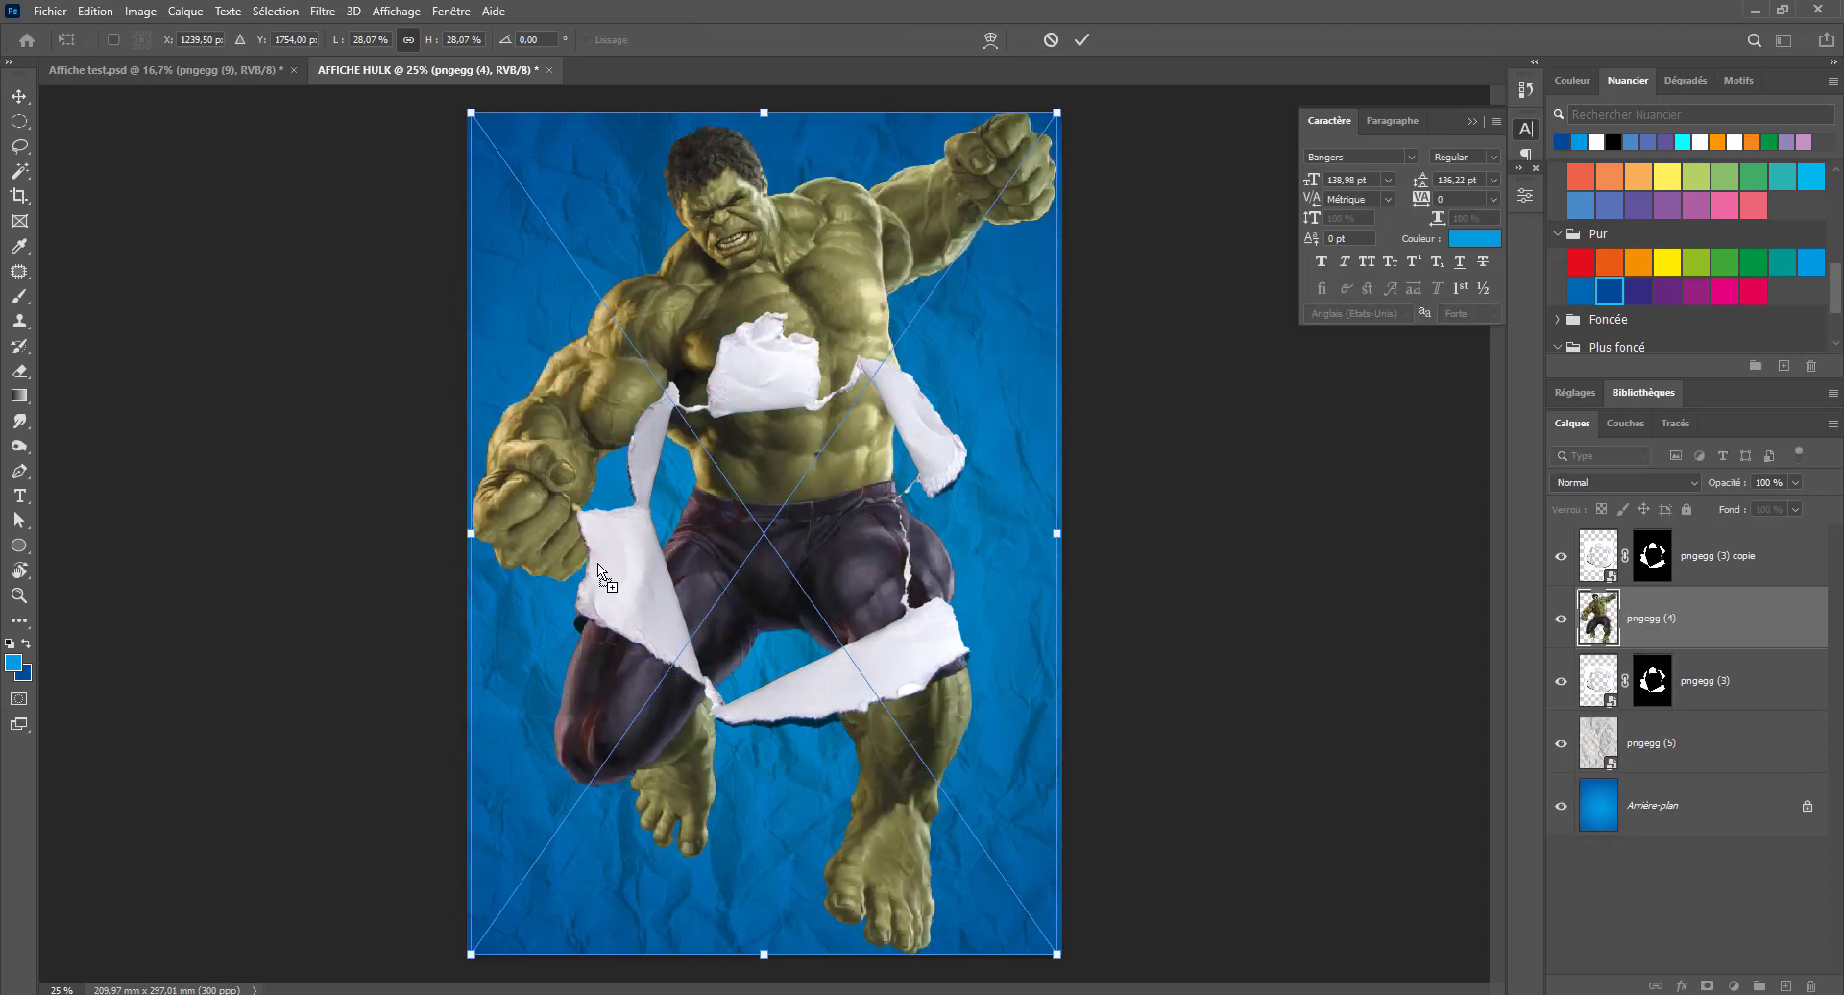
{"action": "key", "text": "Return"}
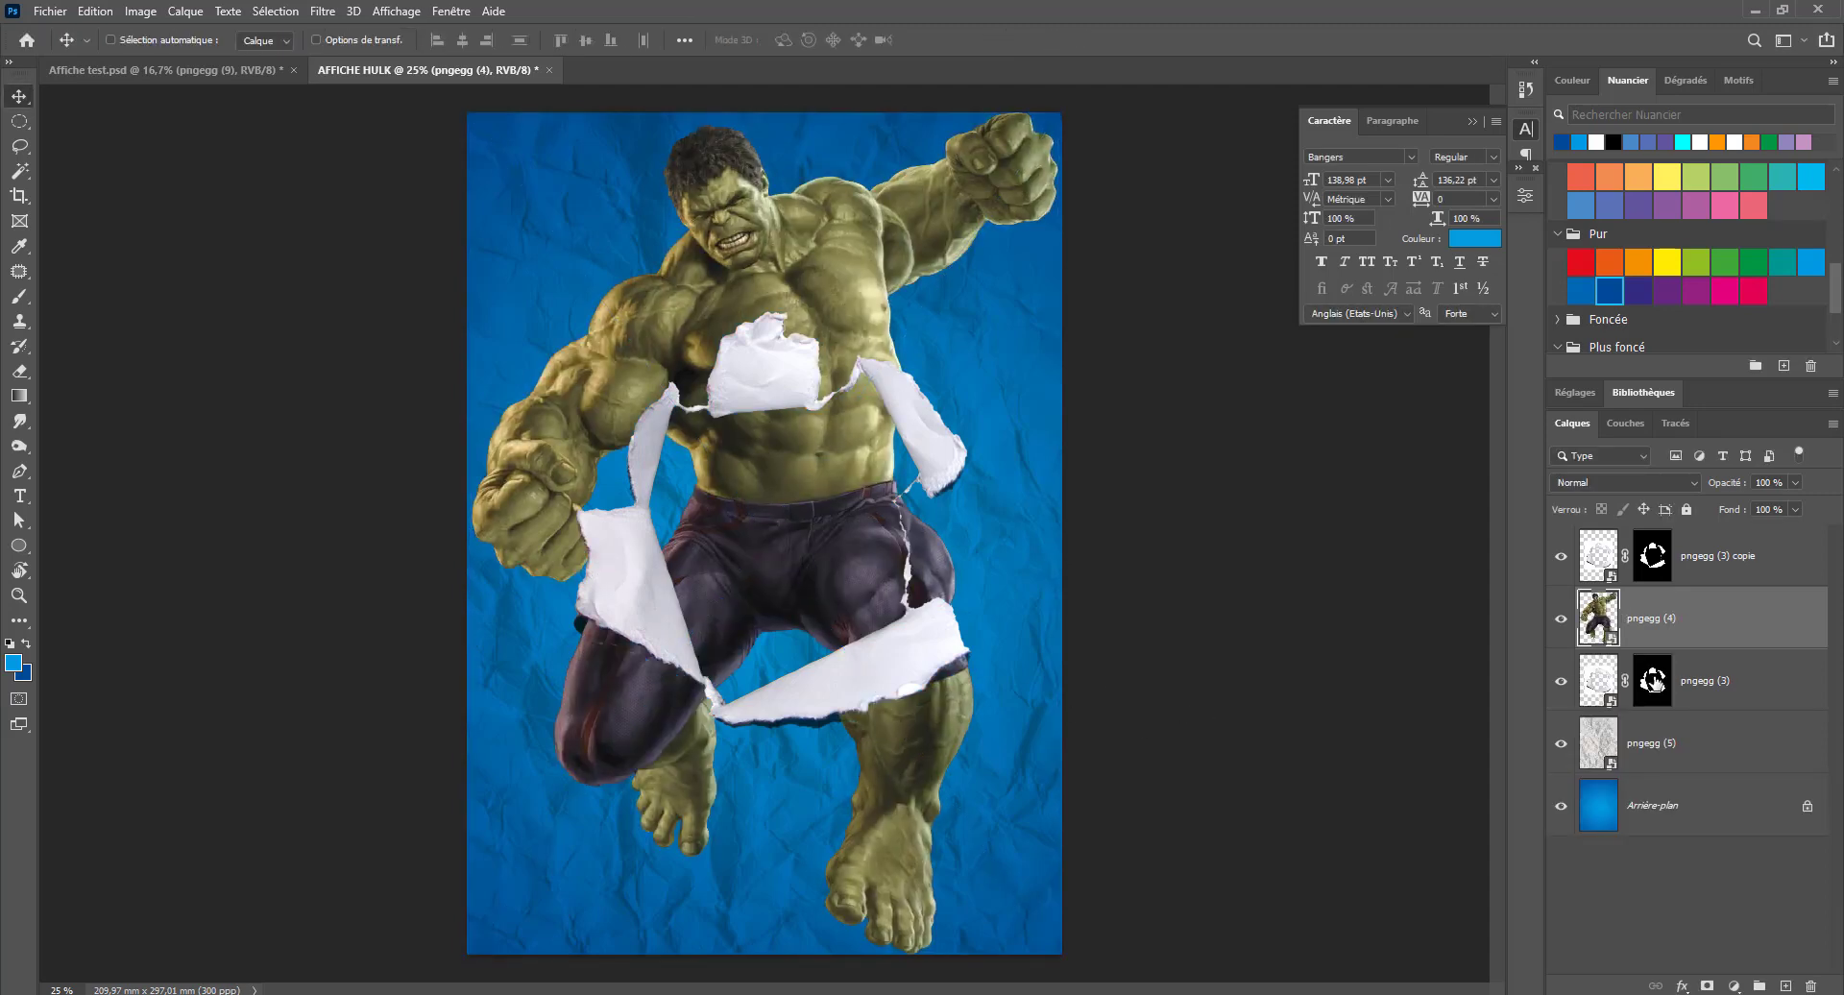
{"action": "left_click_drag", "start_coordinate": [1677, 629], "coordinate": [1676, 545]}
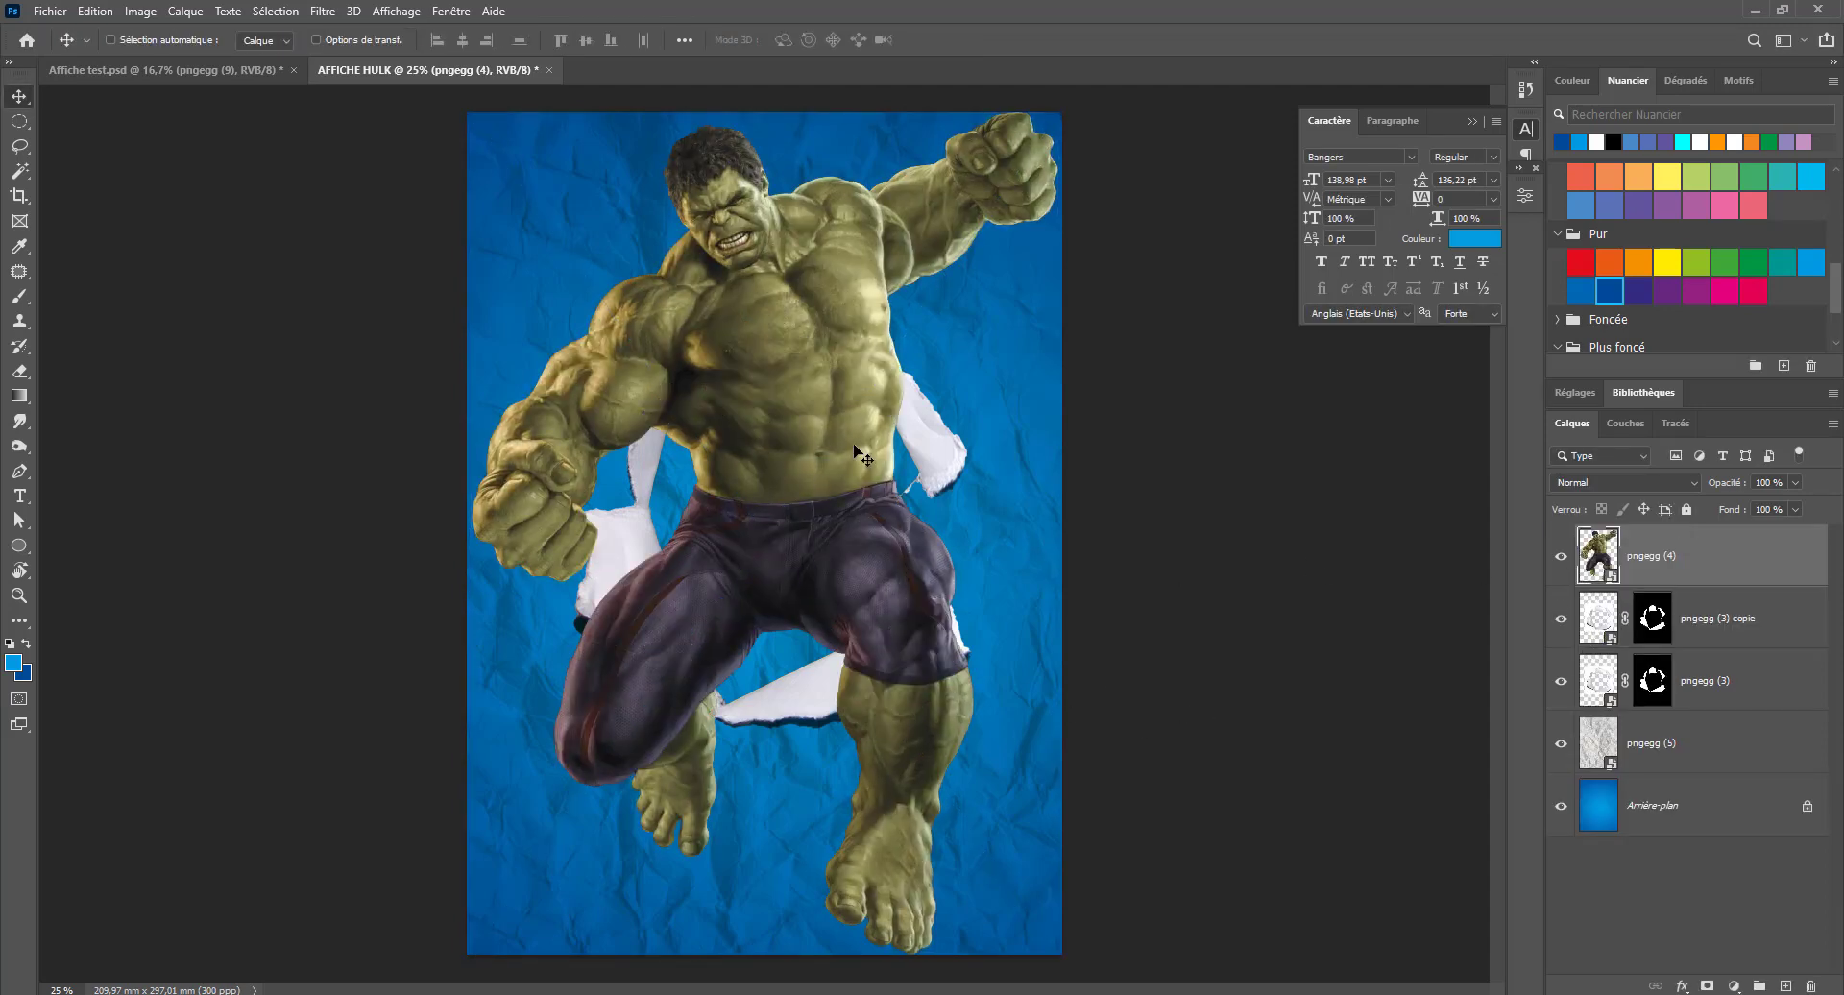
Scale the Hulk down, position him over the torn paper hole and compare the placement with the Affiche test.psd reference
{"action": "key", "text": "ctrl"}
{"action": "key", "text": "ctrl+t"}
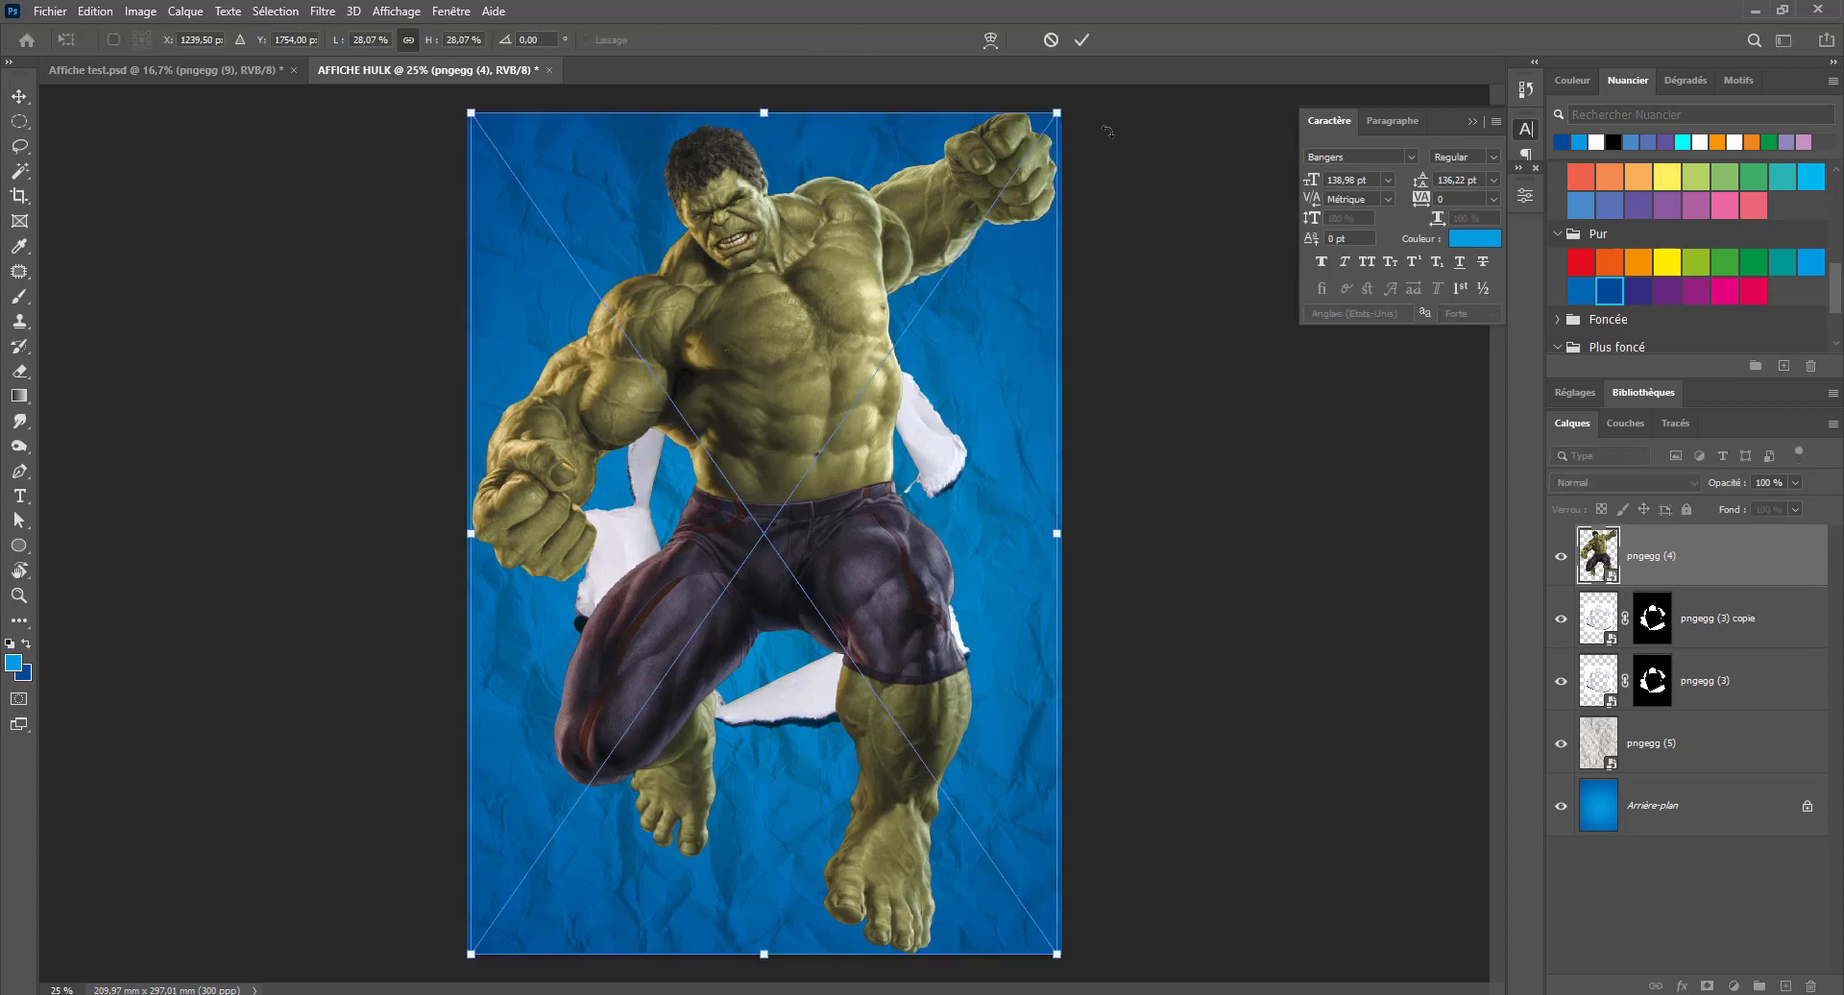
{"action": "left_click_drag", "start_coordinate": [1059, 120], "coordinate": [907, 337]}
{"action": "left_click_drag", "start_coordinate": [736, 482], "coordinate": [818, 400]}
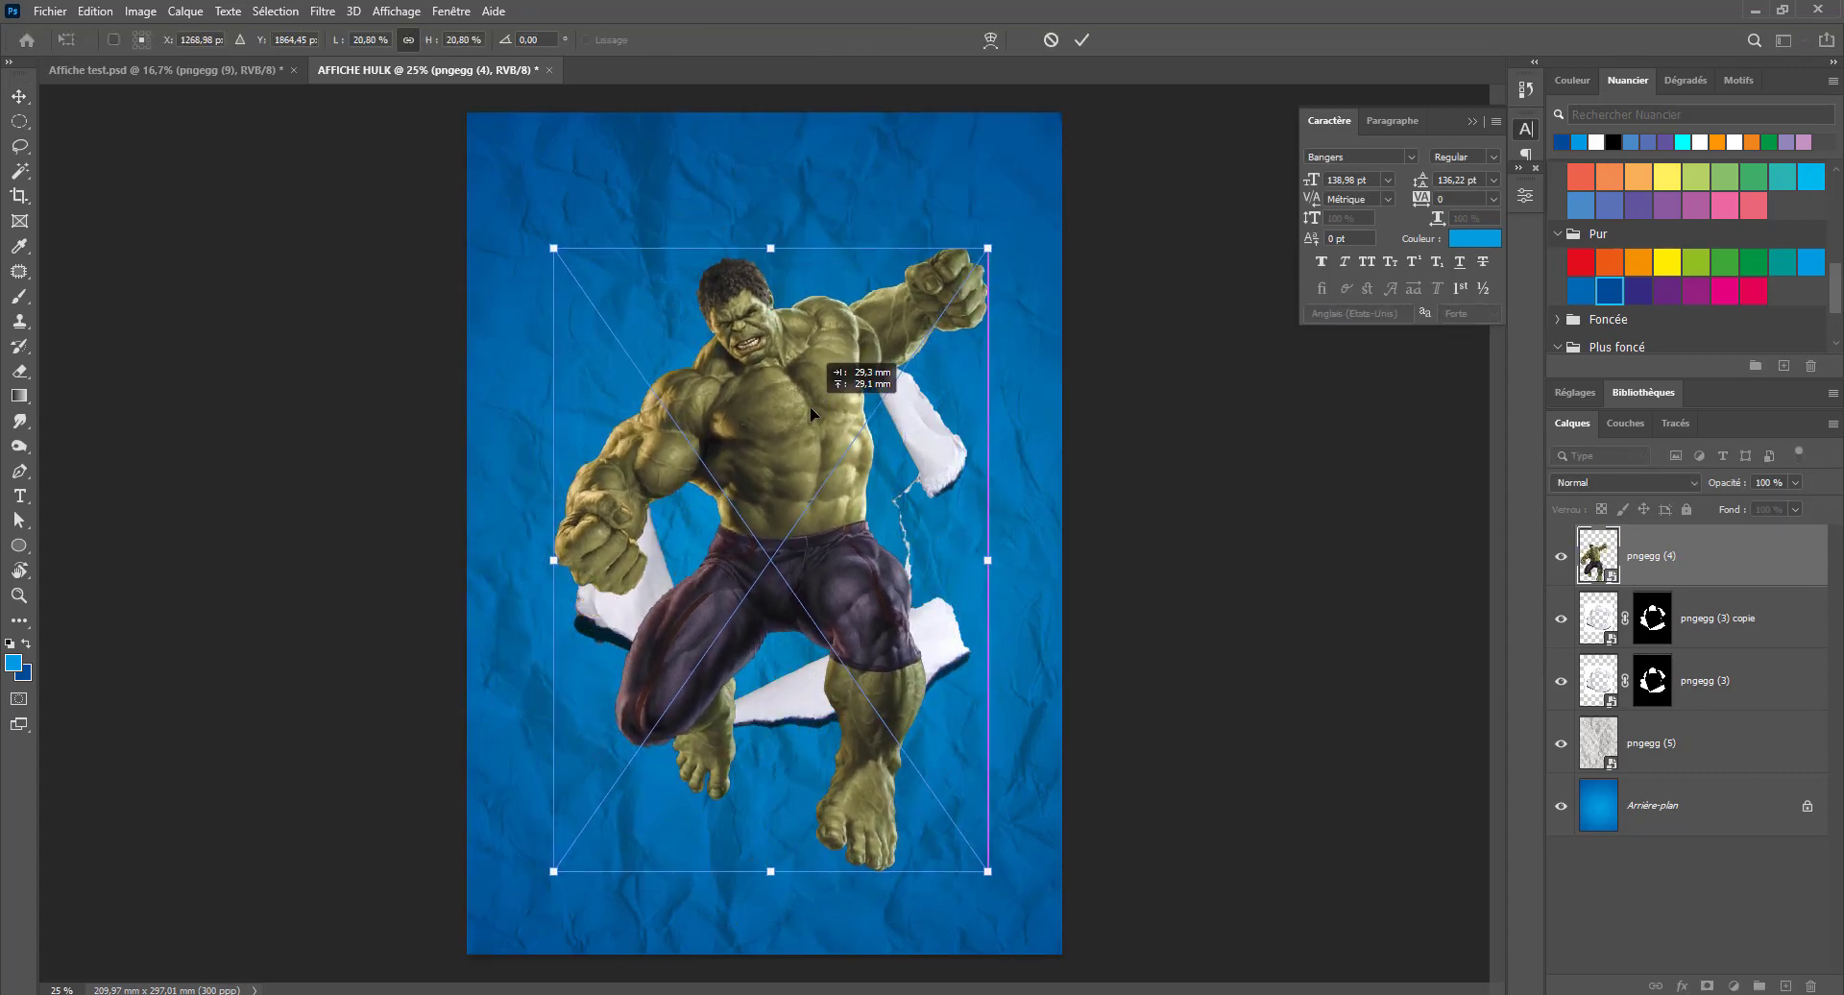
{"action": "left_click_drag", "start_coordinate": [996, 255], "coordinate": [977, 308]}
{"action": "left_click_drag", "start_coordinate": [870, 404], "coordinate": [881, 404]}
{"action": "key", "text": "Return"}
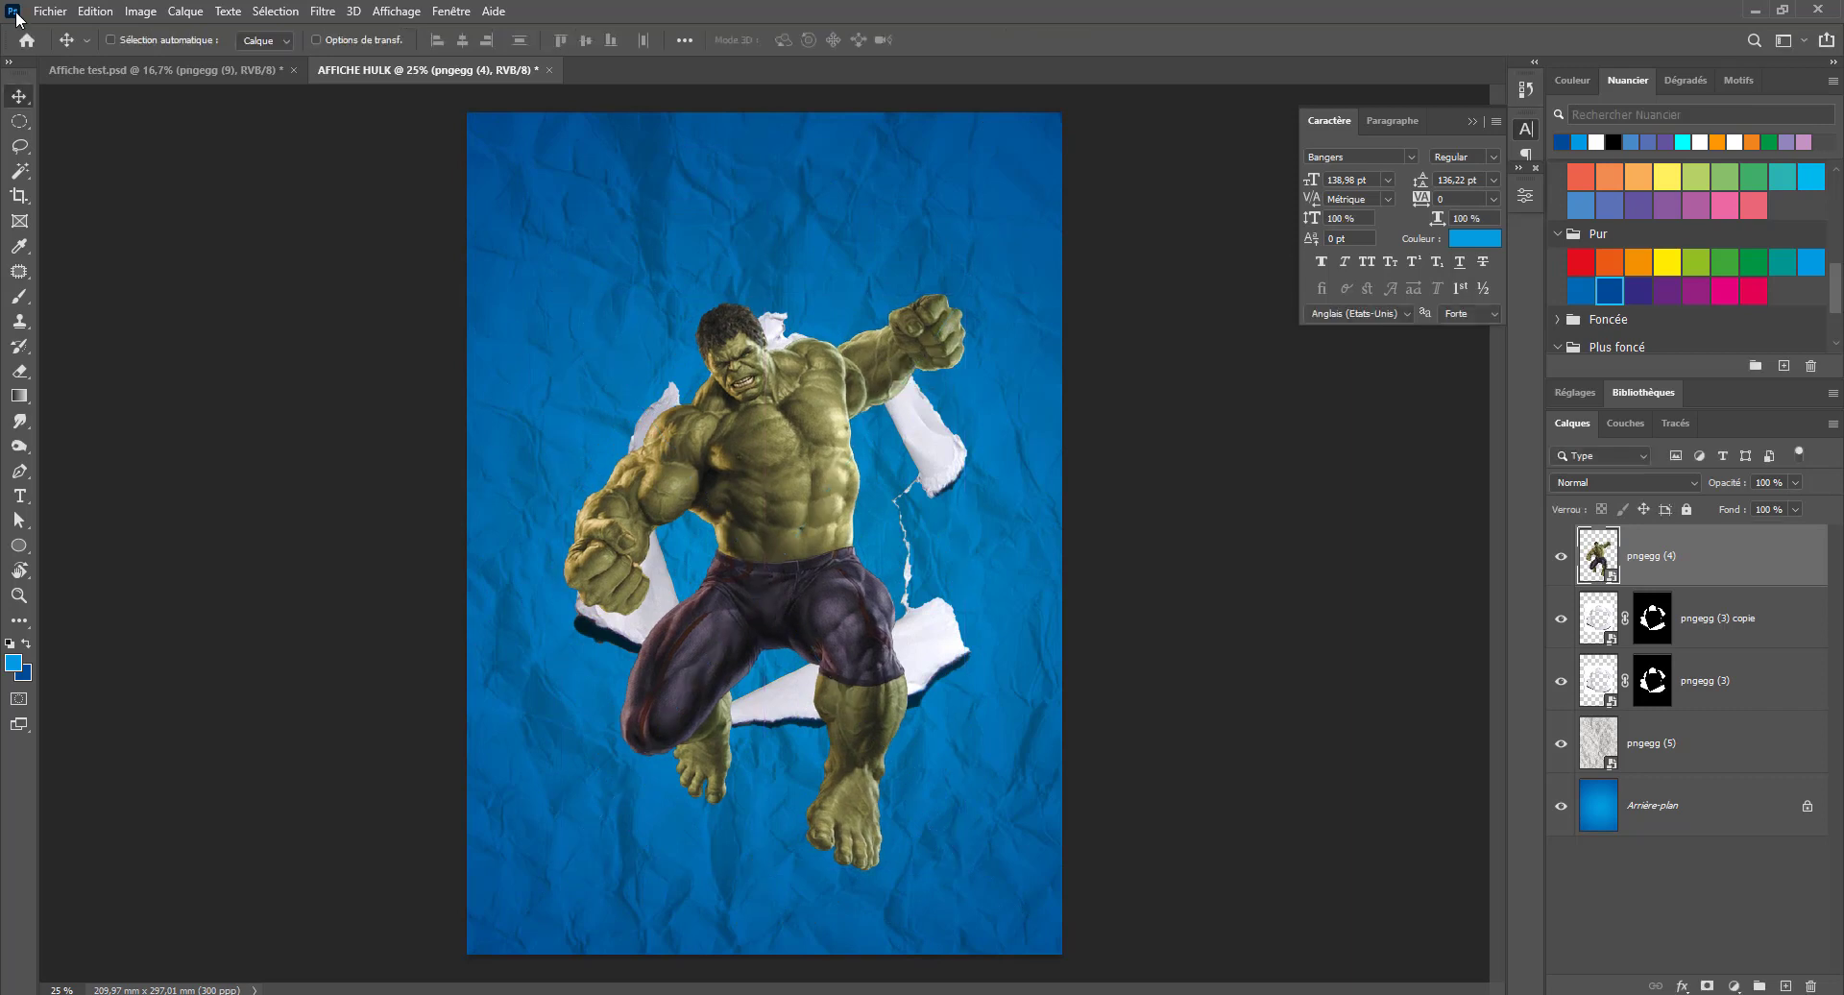
{"action": "left_click", "coordinate": [140, 70]}
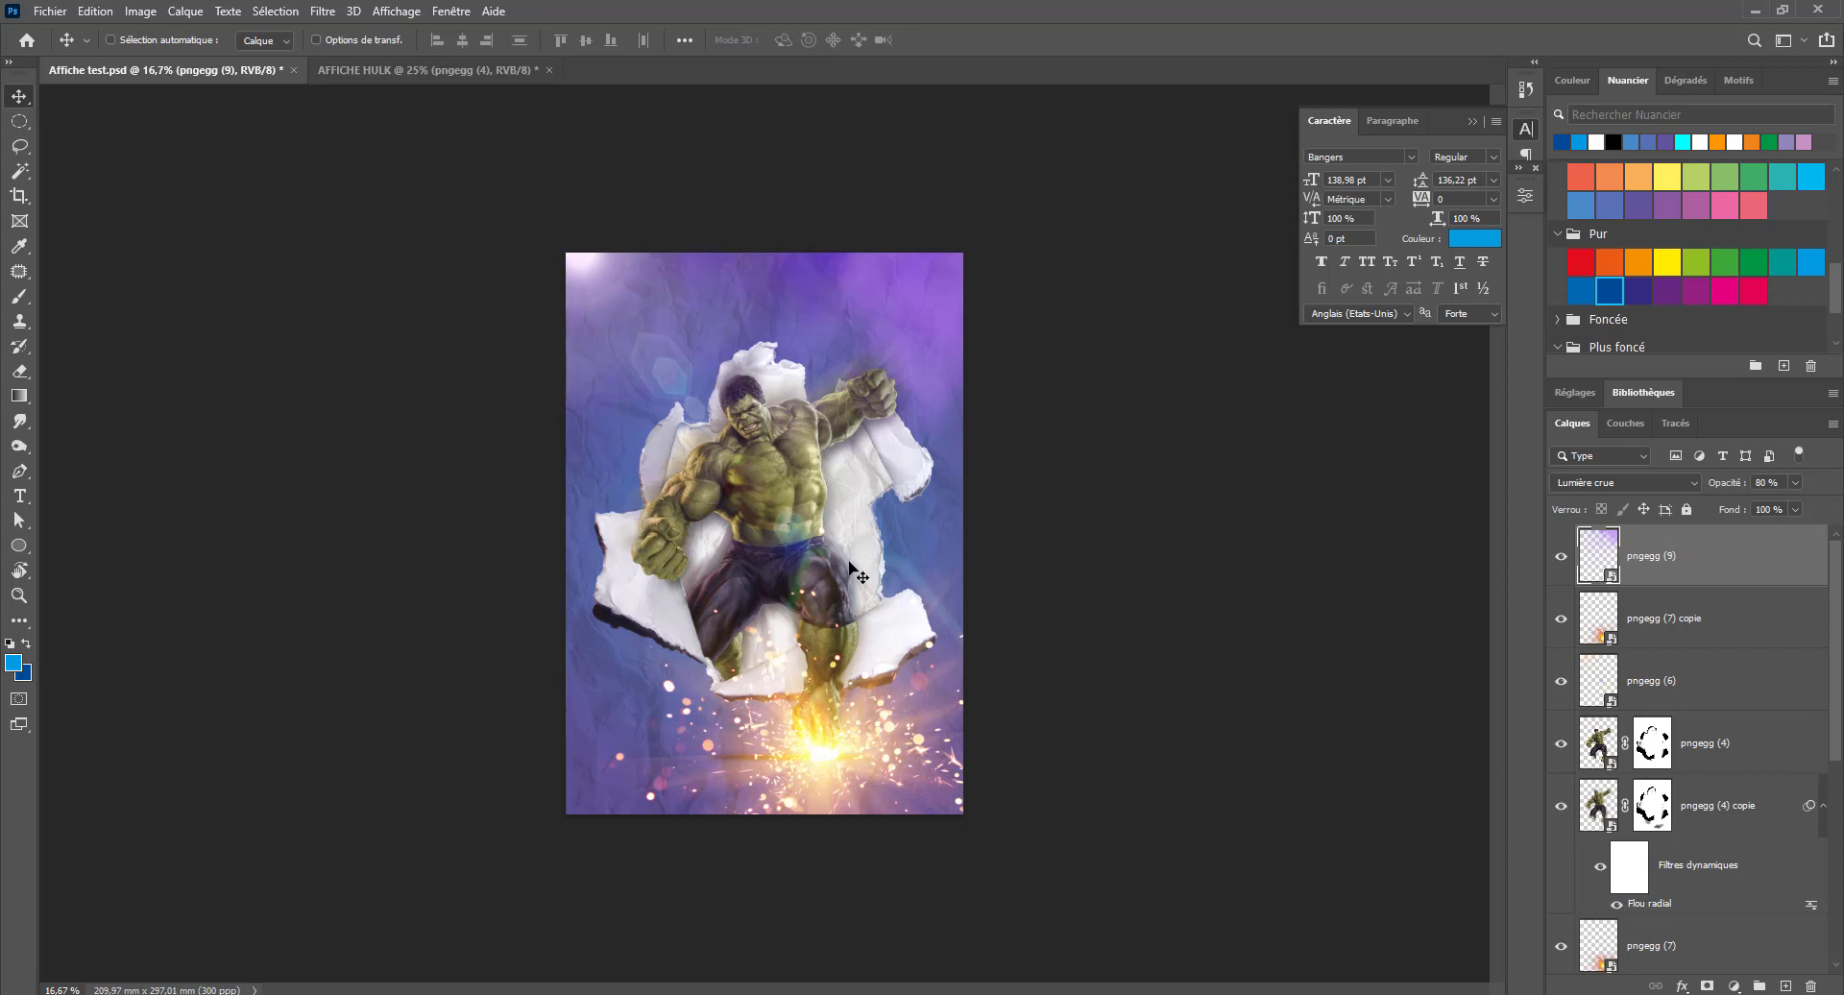
{"action": "left_click", "coordinate": [442, 67]}
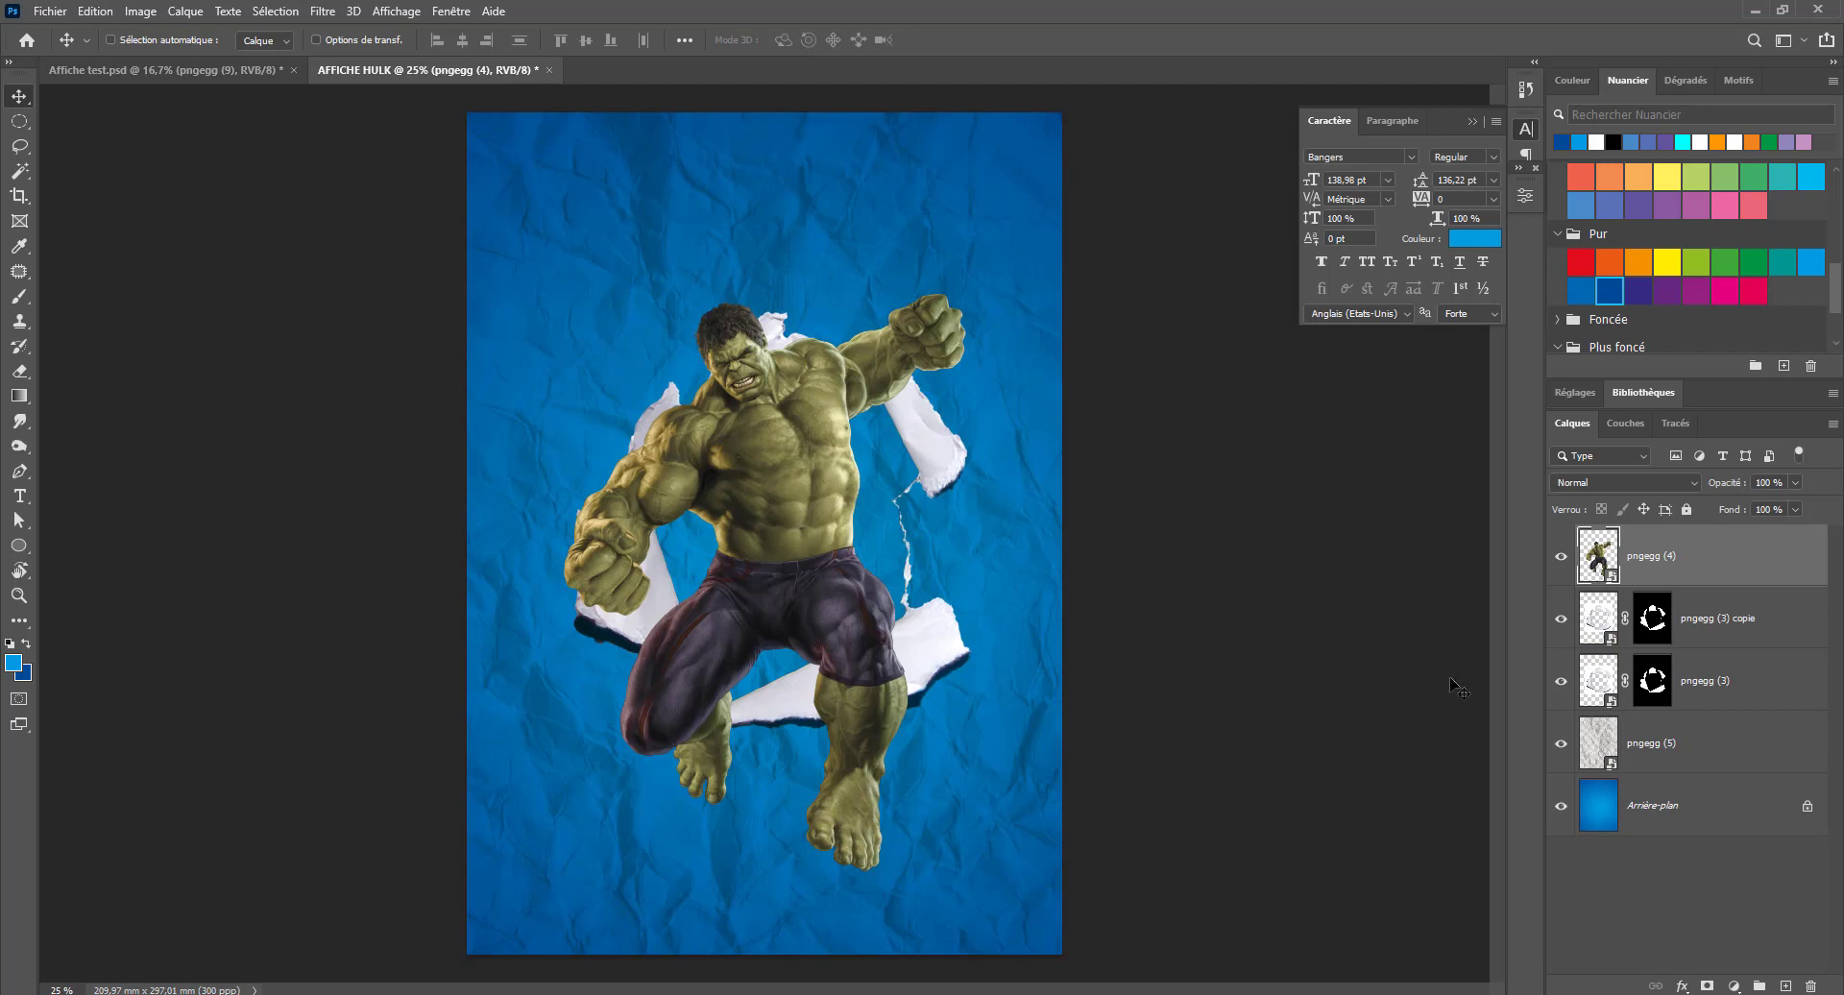
Mask the Hulk layer with the inverse of the selection loaded from the pngegg (3) copie layer's paper shape
{"action": "key", "text": "ctrl"}
{"action": "left_click", "coordinate": [1601, 629], "text": "ctrl"}
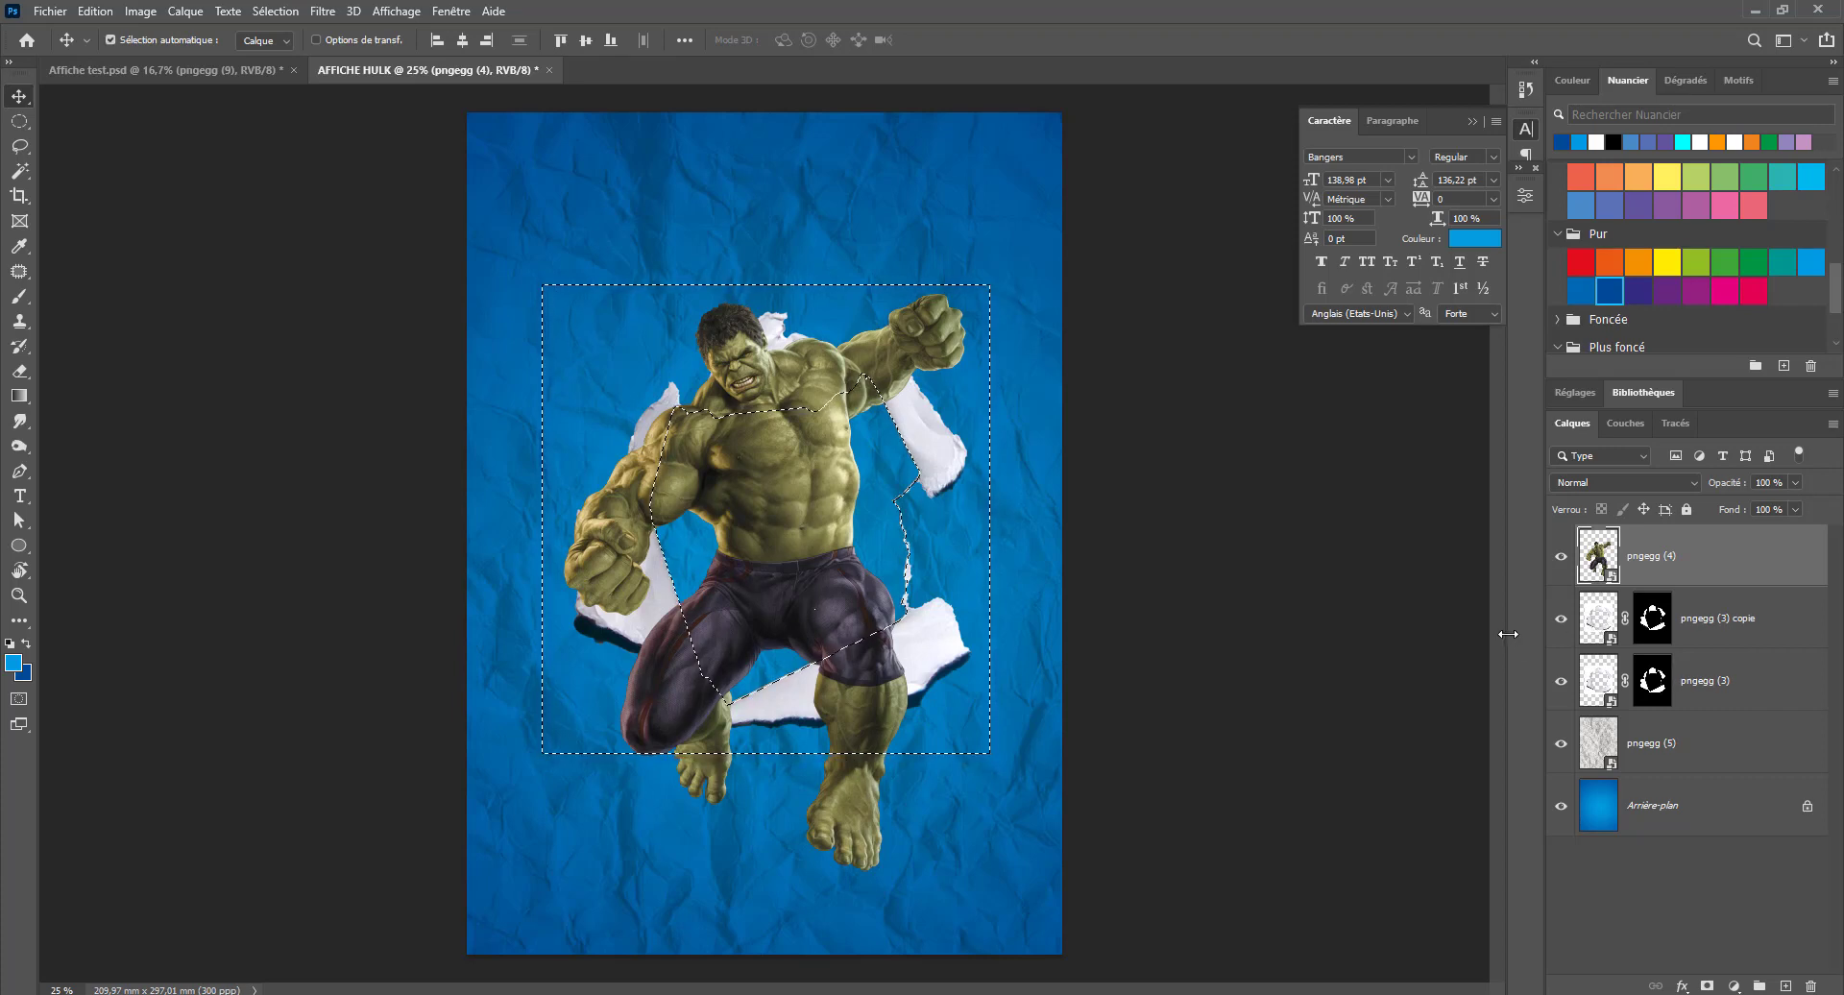
{"action": "key", "text": "ctrl+shift+i"}
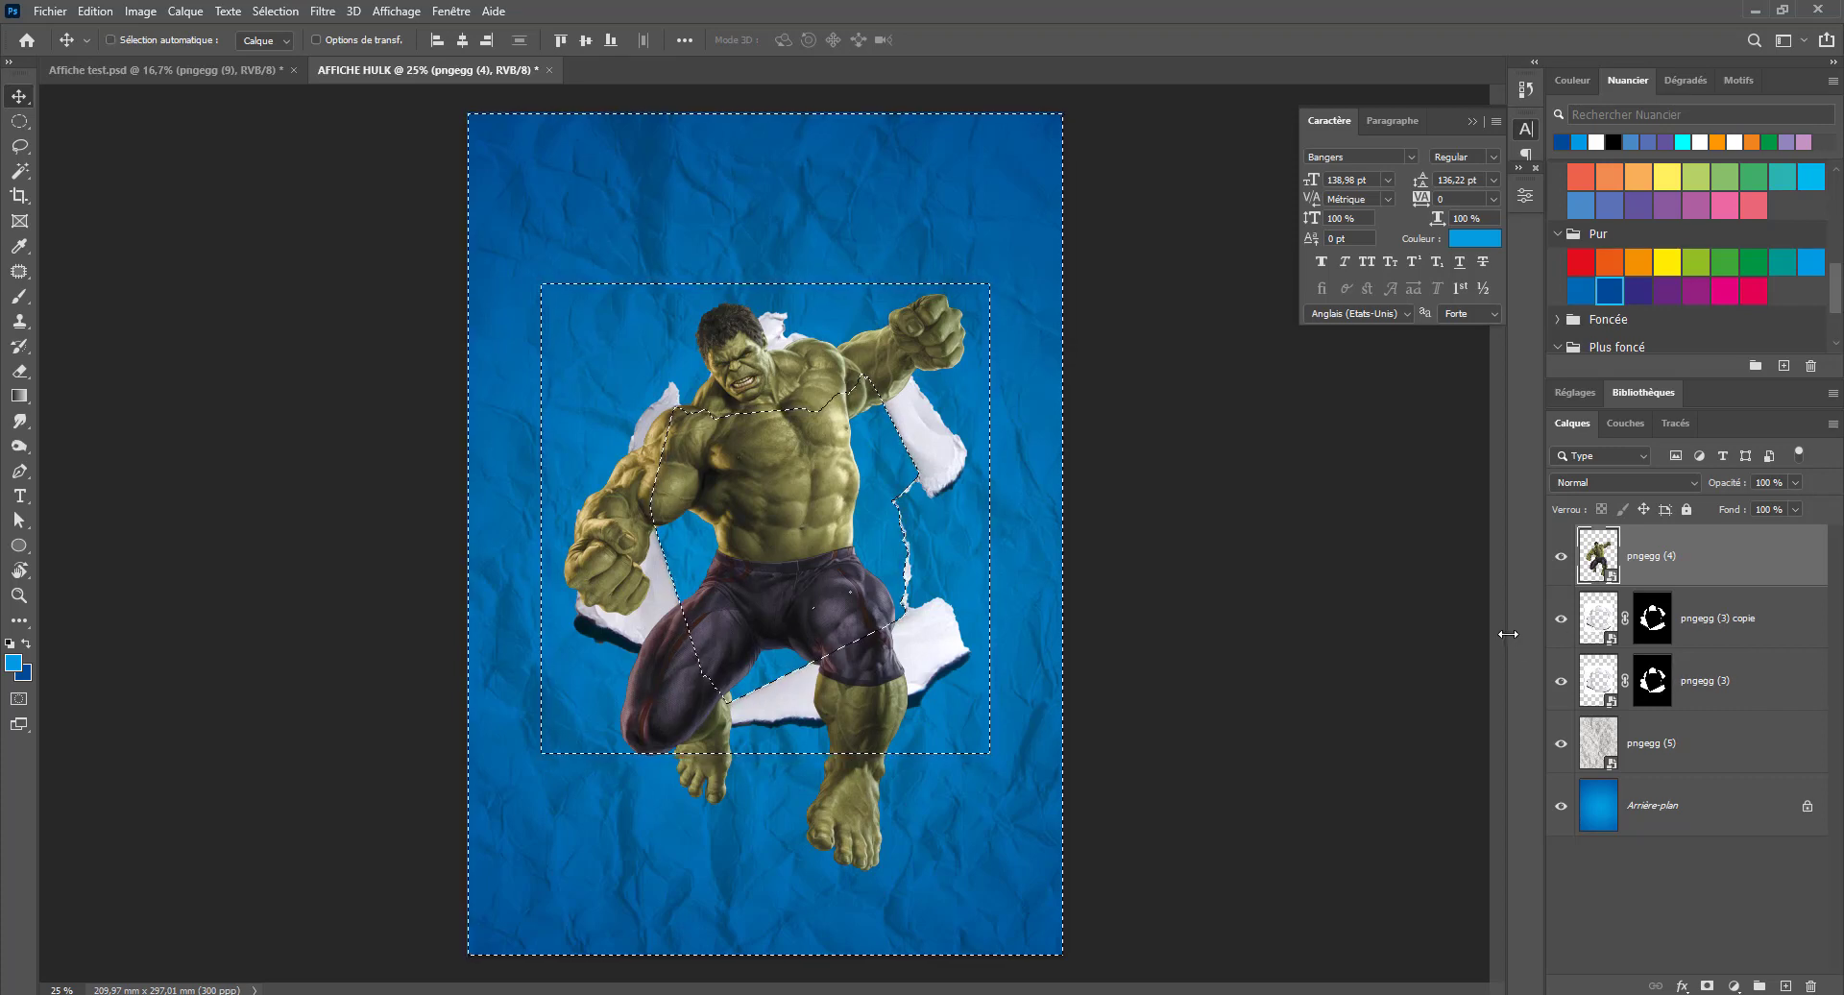
{"action": "left_click", "coordinate": [1707, 986]}
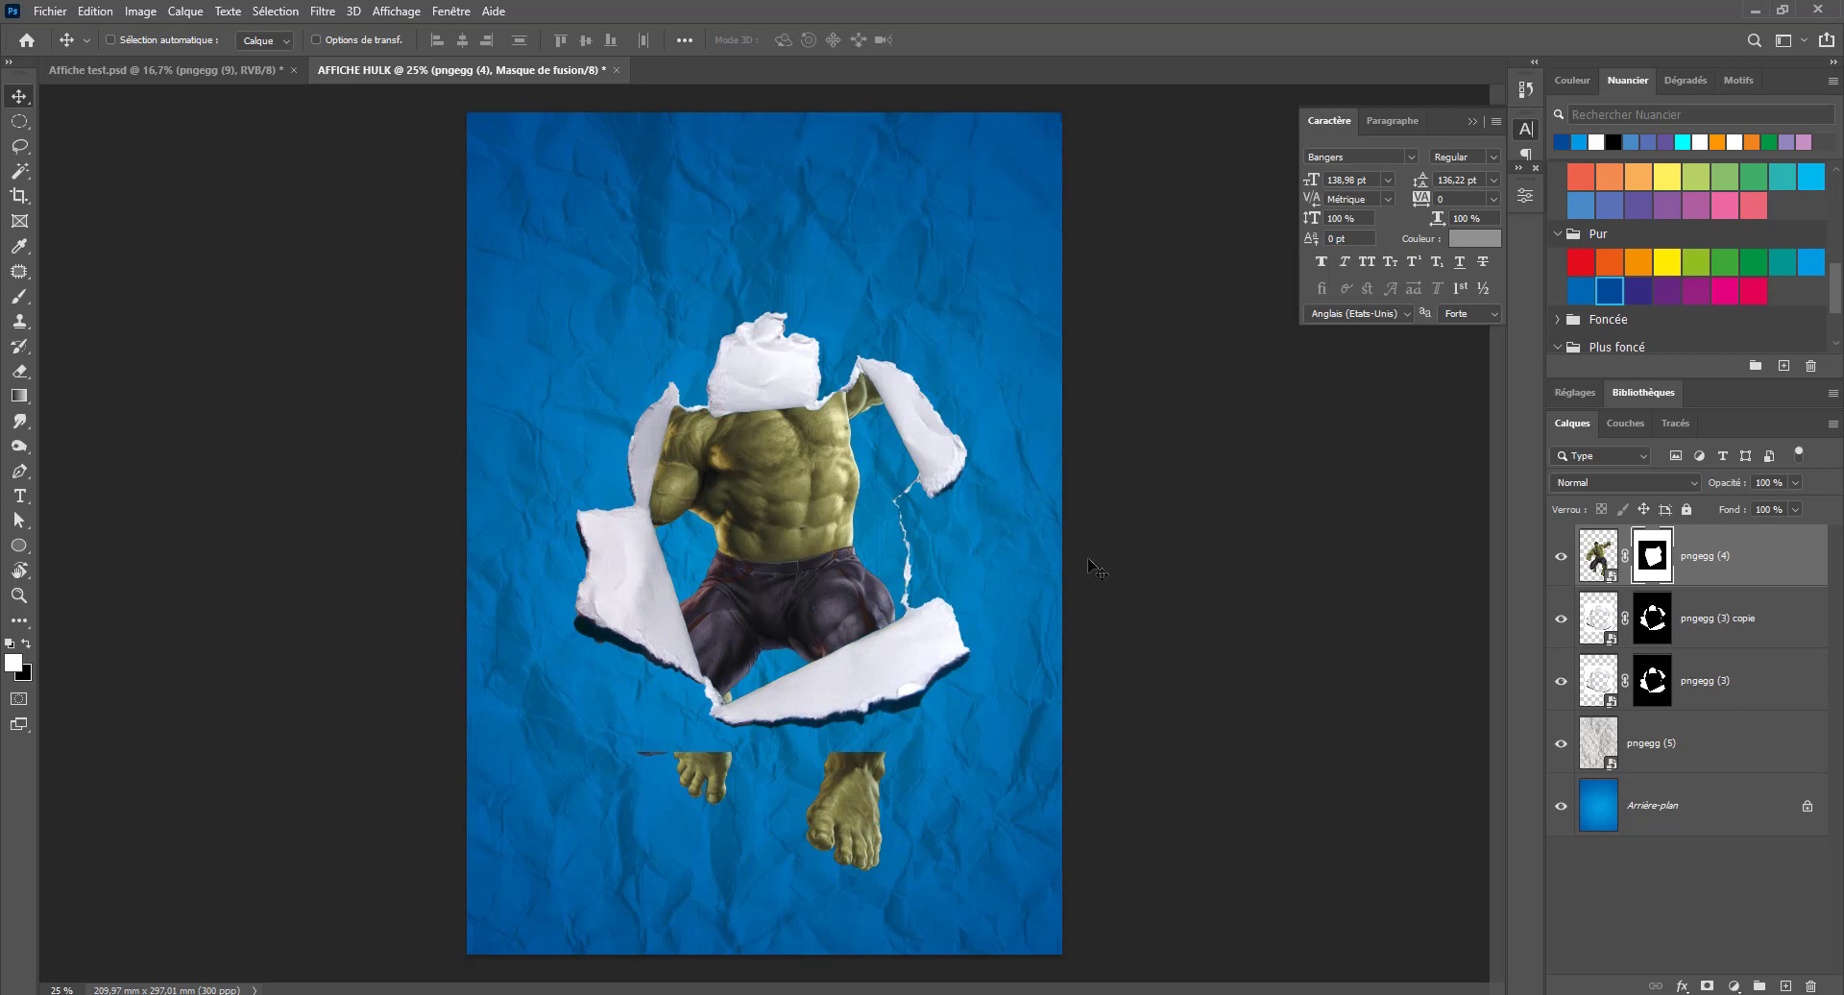
Erase the left-hand foot remaining below the hole on the Hulk's mask with a soft 152 px eraser
{"action": "left_click", "coordinate": [20, 381]}
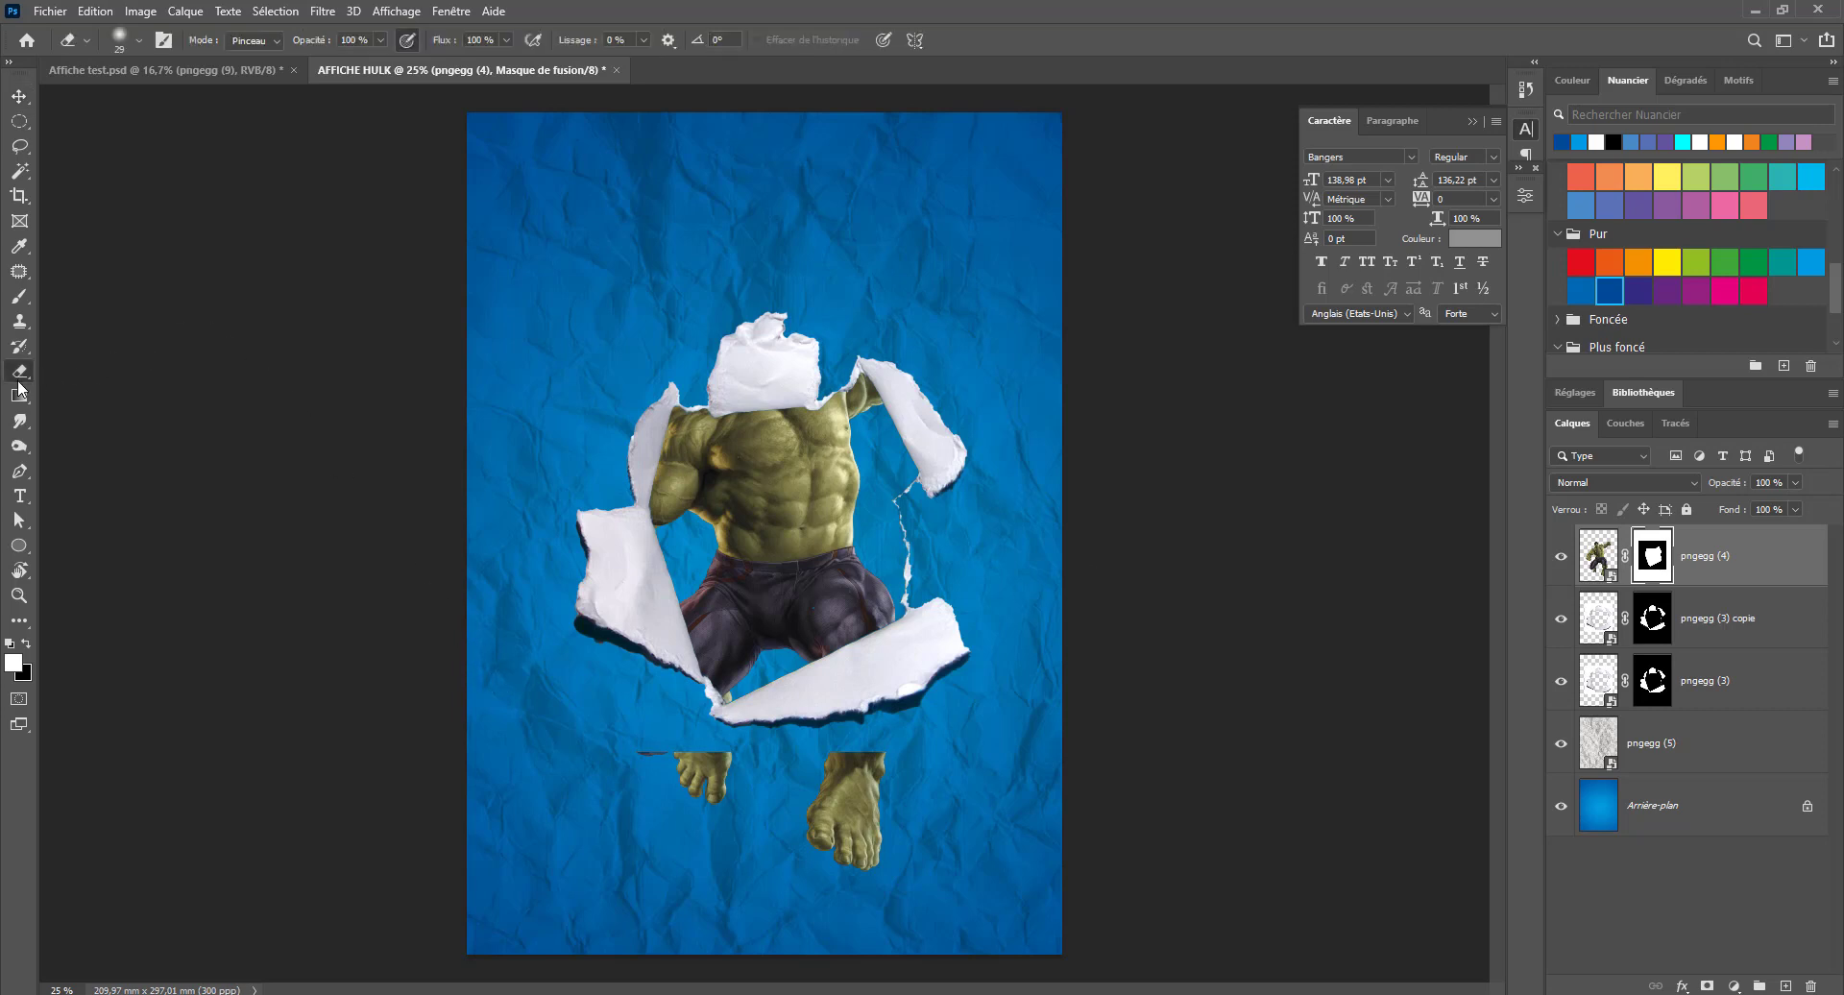
{"action": "right_click", "coordinate": [700, 764]}
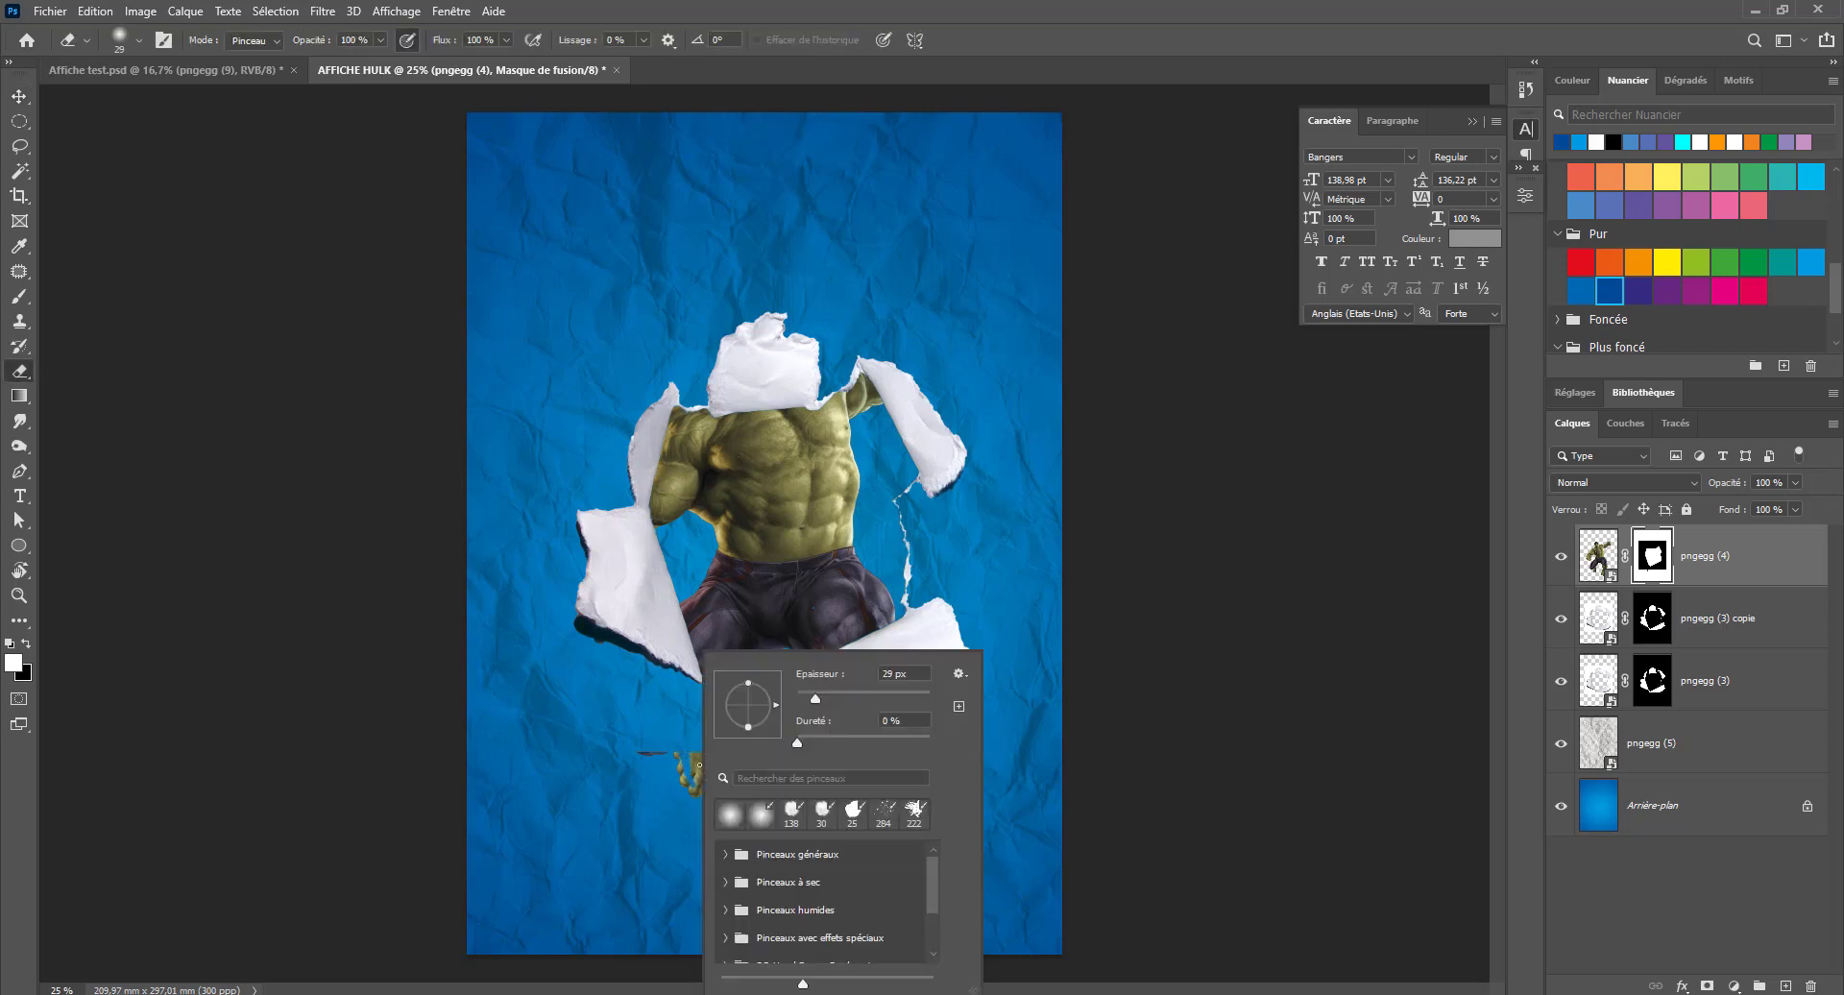
{"action": "left_click_drag", "start_coordinate": [672, 758], "coordinate": [730, 762]}
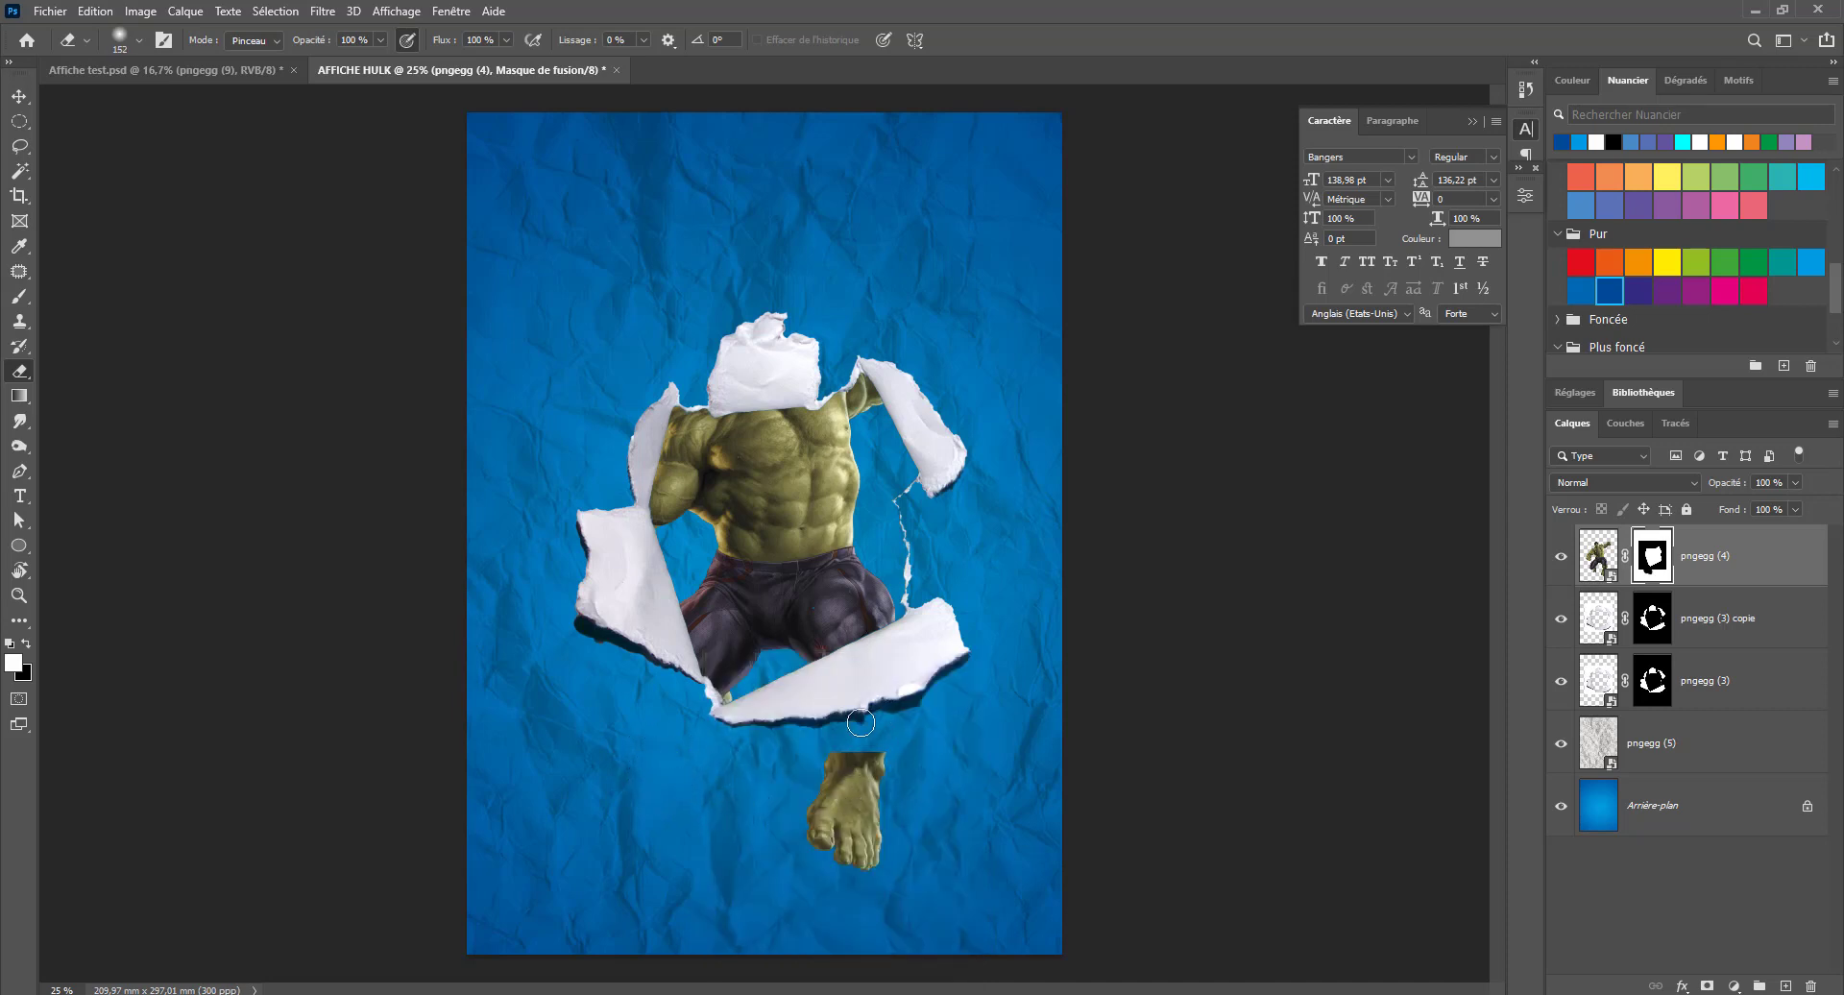
Brush the right-hand leg and left-hand arm back in on the Hulk's mask, erasing the stray leg fragment below the fist
{"action": "left_click", "coordinate": [18, 300]}
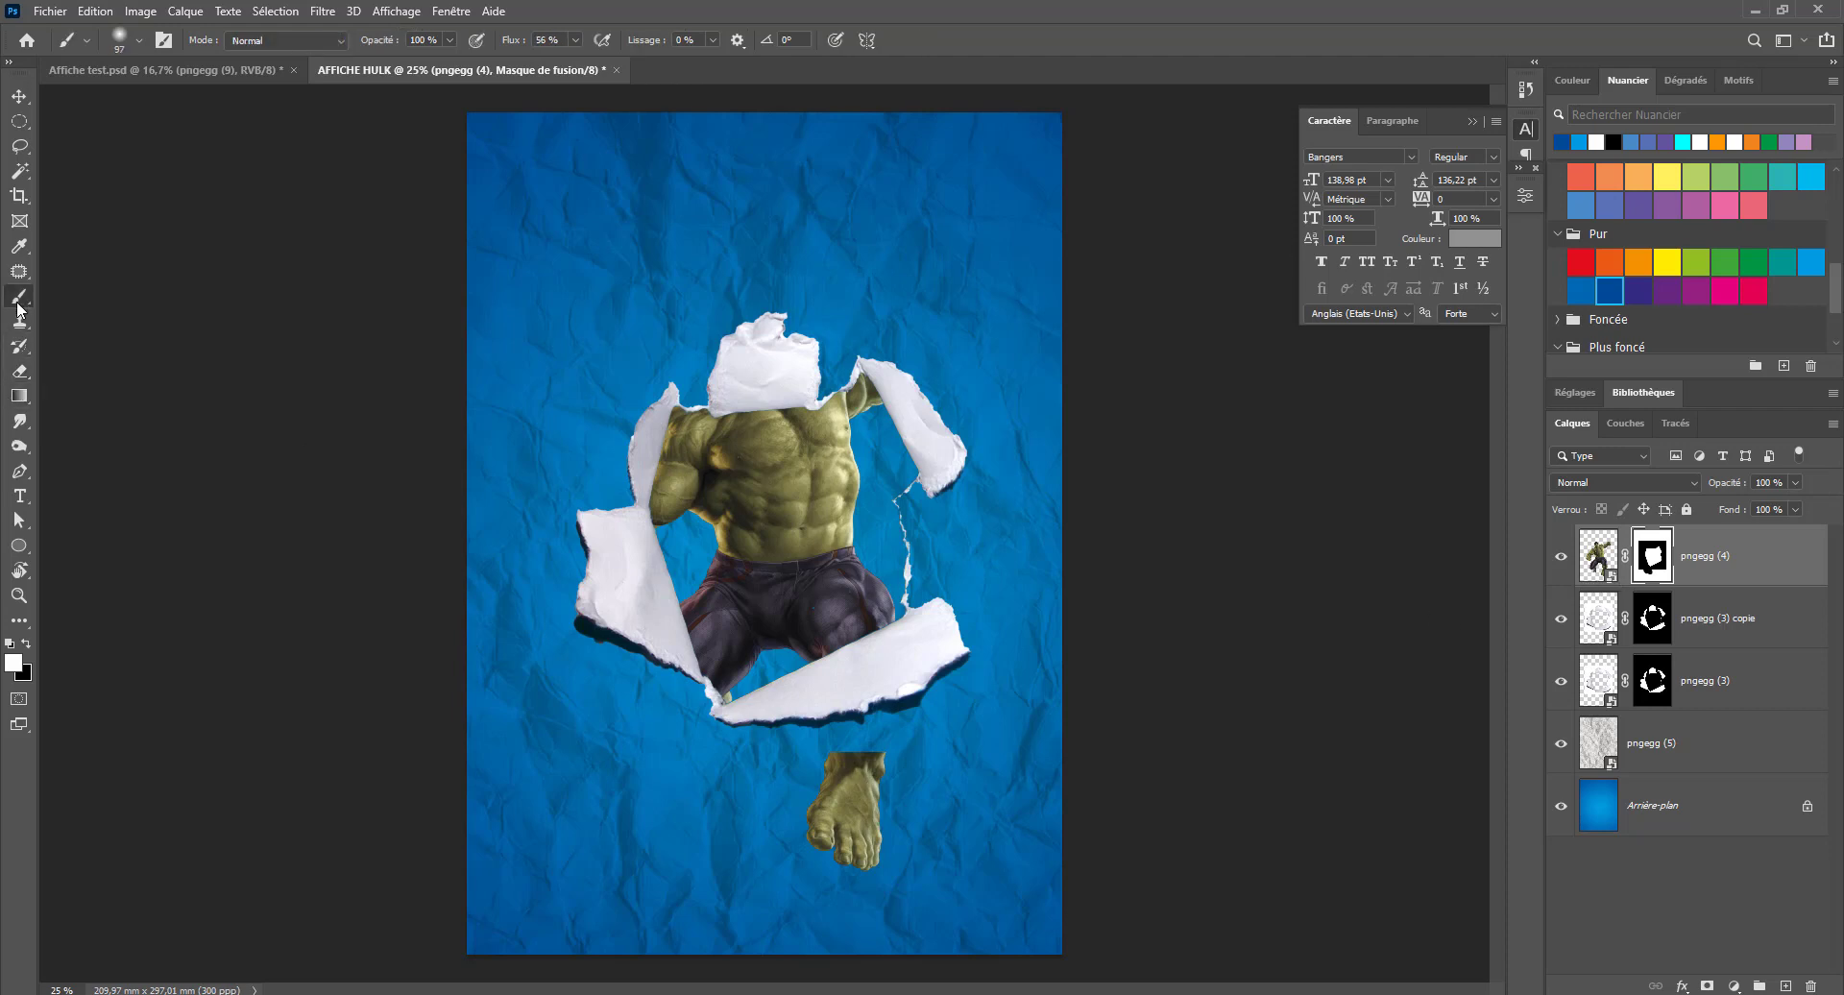
{"action": "mouse_move", "coordinate": [833, 756]}
{"action": "left_mouse_down"}
{"action": "mouse_move", "coordinate": [866, 601]}
{"action": "mouse_move", "coordinate": [854, 704]}
{"action": "mouse_move", "coordinate": [822, 713]}
{"action": "mouse_move", "coordinate": [820, 657]}
{"action": "mouse_move", "coordinate": [830, 748]}
{"action": "mouse_move", "coordinate": [852, 647]}
{"action": "mouse_move", "coordinate": [851, 779]}
{"action": "mouse_move", "coordinate": [890, 608]}
{"action": "mouse_move", "coordinate": [877, 731]}
{"action": "mouse_move", "coordinate": [905, 740]}
{"action": "mouse_move", "coordinate": [862, 752]}
{"action": "mouse_move", "coordinate": [822, 701]}
{"action": "left_mouse_up"}
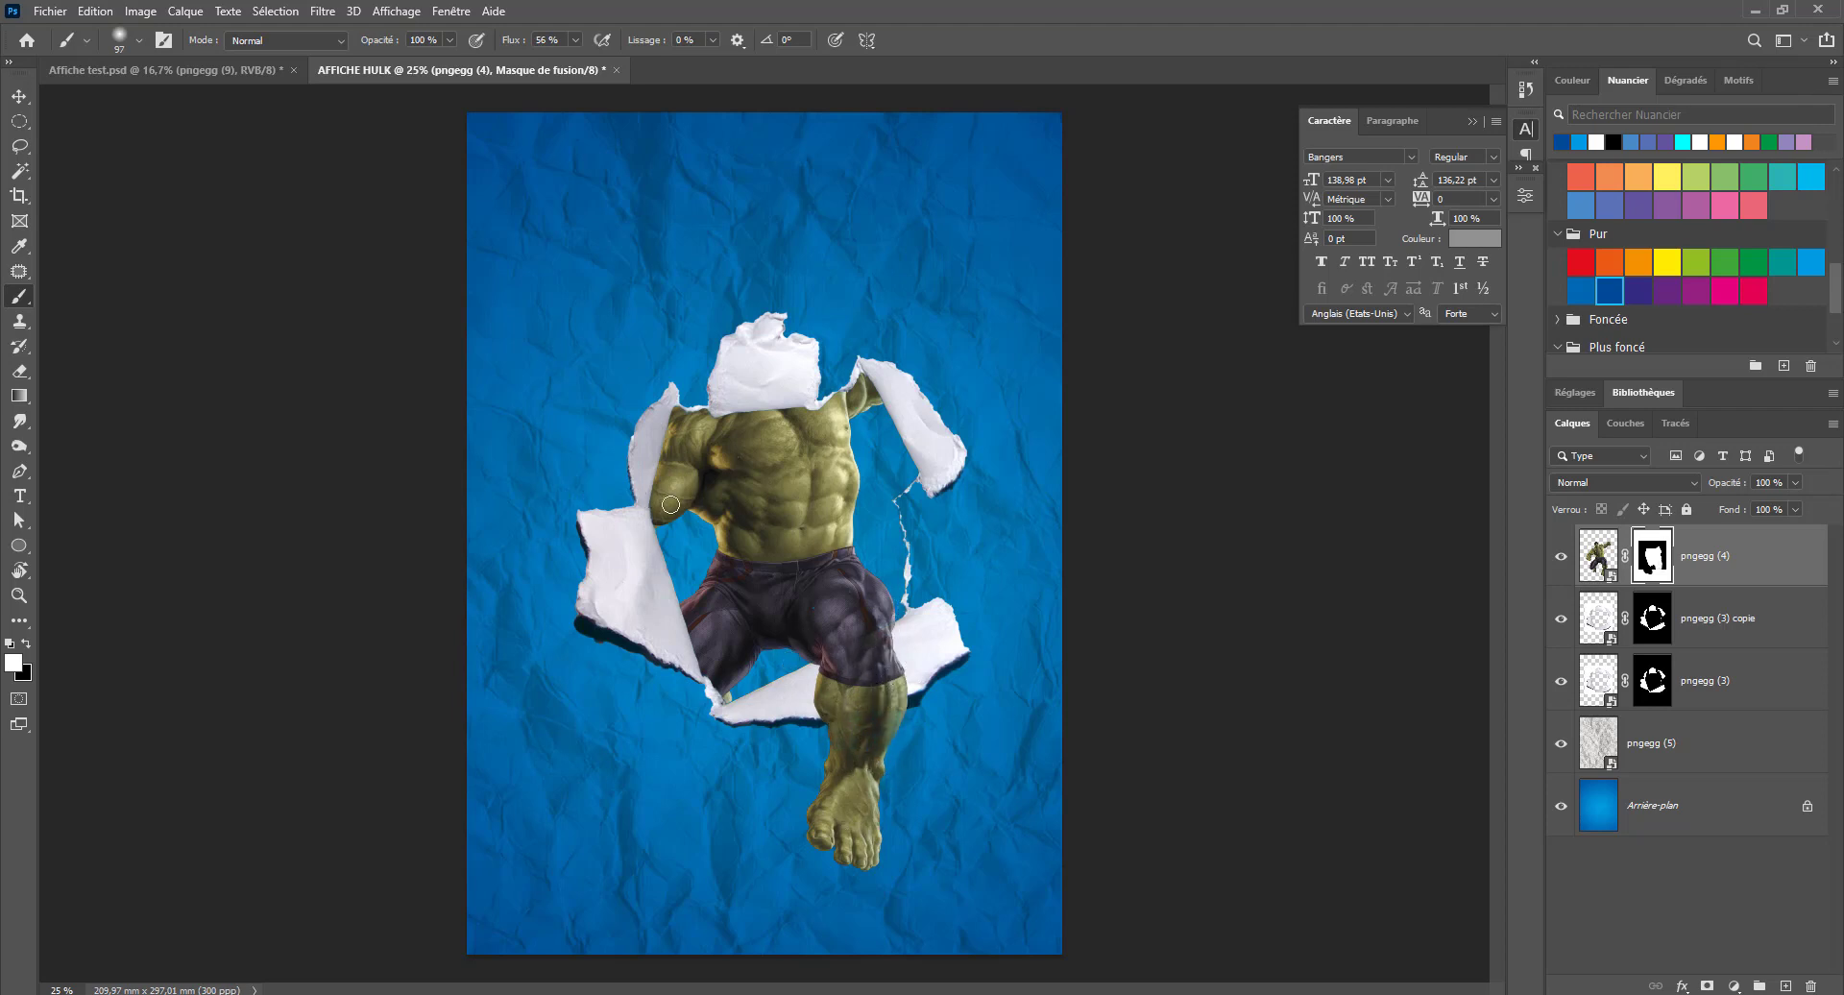
{"action": "mouse_move", "coordinate": [670, 504]}
{"action": "left_mouse_down"}
{"action": "mouse_move", "coordinate": [529, 400]}
{"action": "mouse_move", "coordinate": [703, 503]}
{"action": "mouse_move", "coordinate": [606, 416]}
{"action": "mouse_move", "coordinate": [640, 471]}
{"action": "mouse_move", "coordinate": [679, 456]}
{"action": "mouse_move", "coordinate": [589, 486]}
{"action": "mouse_move", "coordinate": [591, 450]}
{"action": "mouse_move", "coordinate": [664, 533]}
{"action": "mouse_move", "coordinate": [665, 499]}
{"action": "mouse_move", "coordinate": [632, 686]}
{"action": "mouse_move", "coordinate": [597, 662]}
{"action": "mouse_move", "coordinate": [564, 557]}
{"action": "mouse_move", "coordinate": [607, 499]}
{"action": "mouse_move", "coordinate": [628, 523]}
{"action": "mouse_move", "coordinate": [711, 399]}
{"action": "mouse_move", "coordinate": [570, 486]}
{"action": "left_mouse_up"}
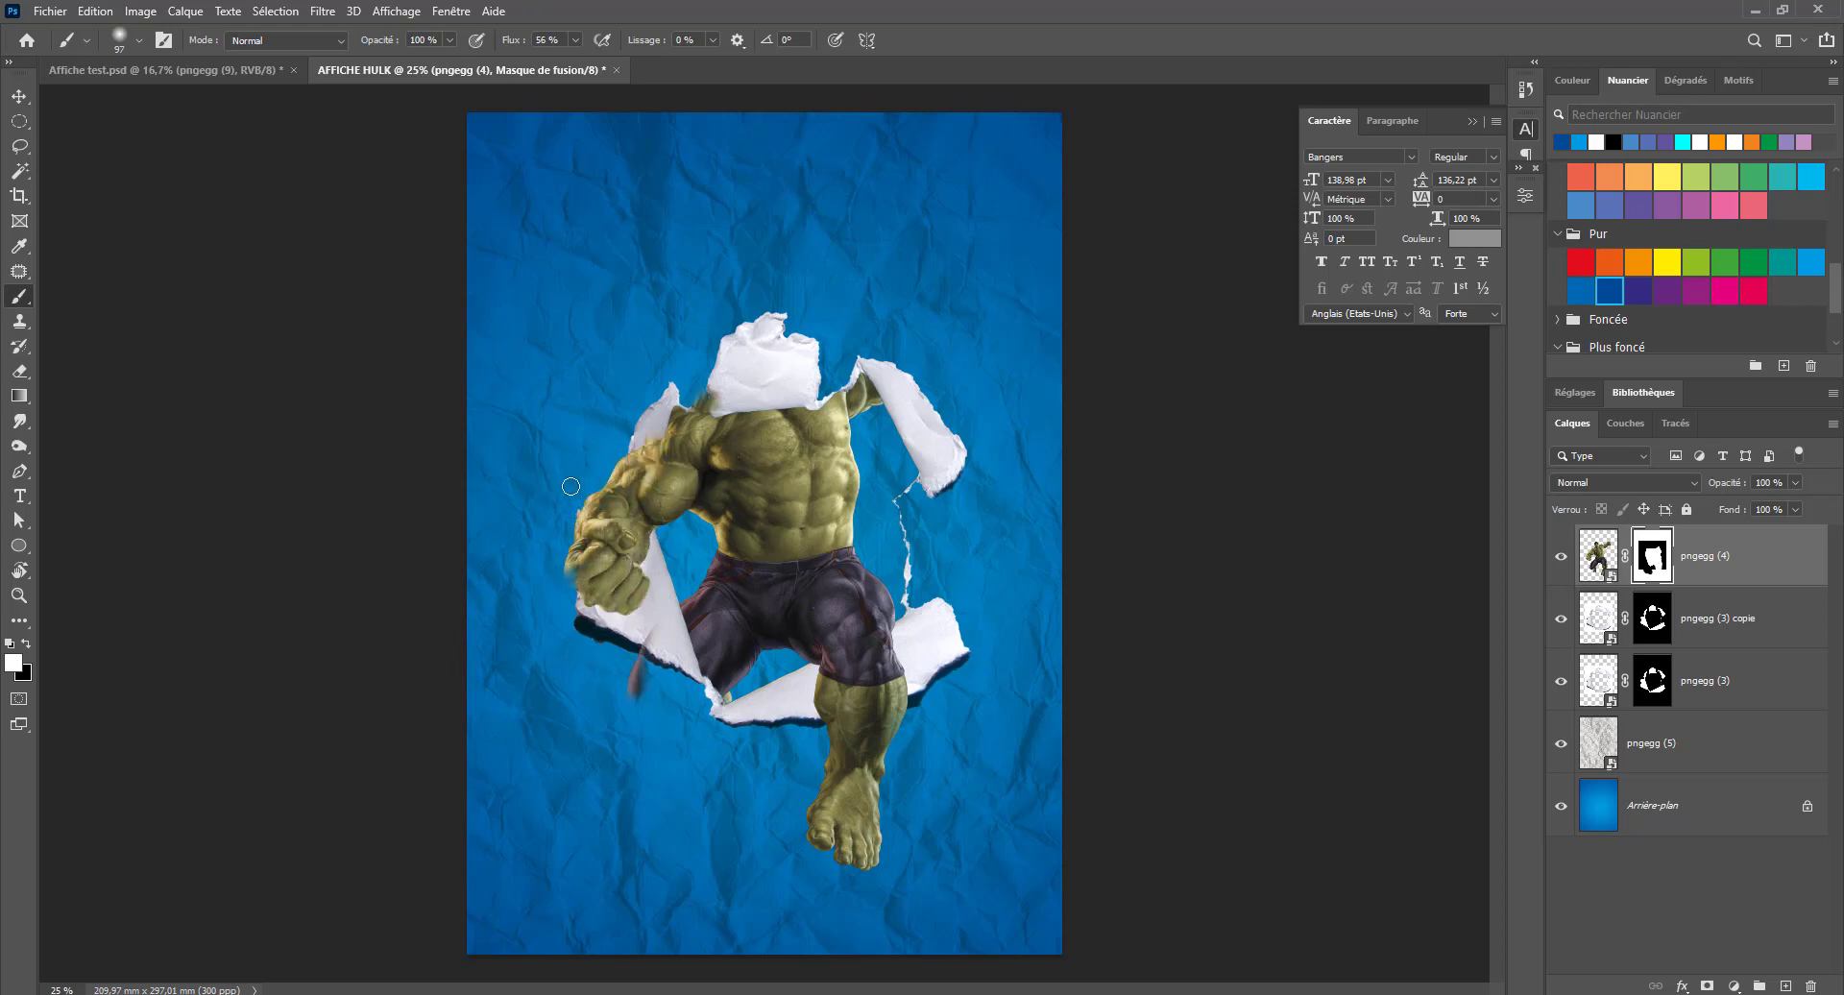
{"action": "left_click_drag", "start_coordinate": [654, 537], "coordinate": [656, 634]}
{"action": "key", "text": "e"}
{"action": "left_click_drag", "start_coordinate": [659, 632], "coordinate": [631, 693]}
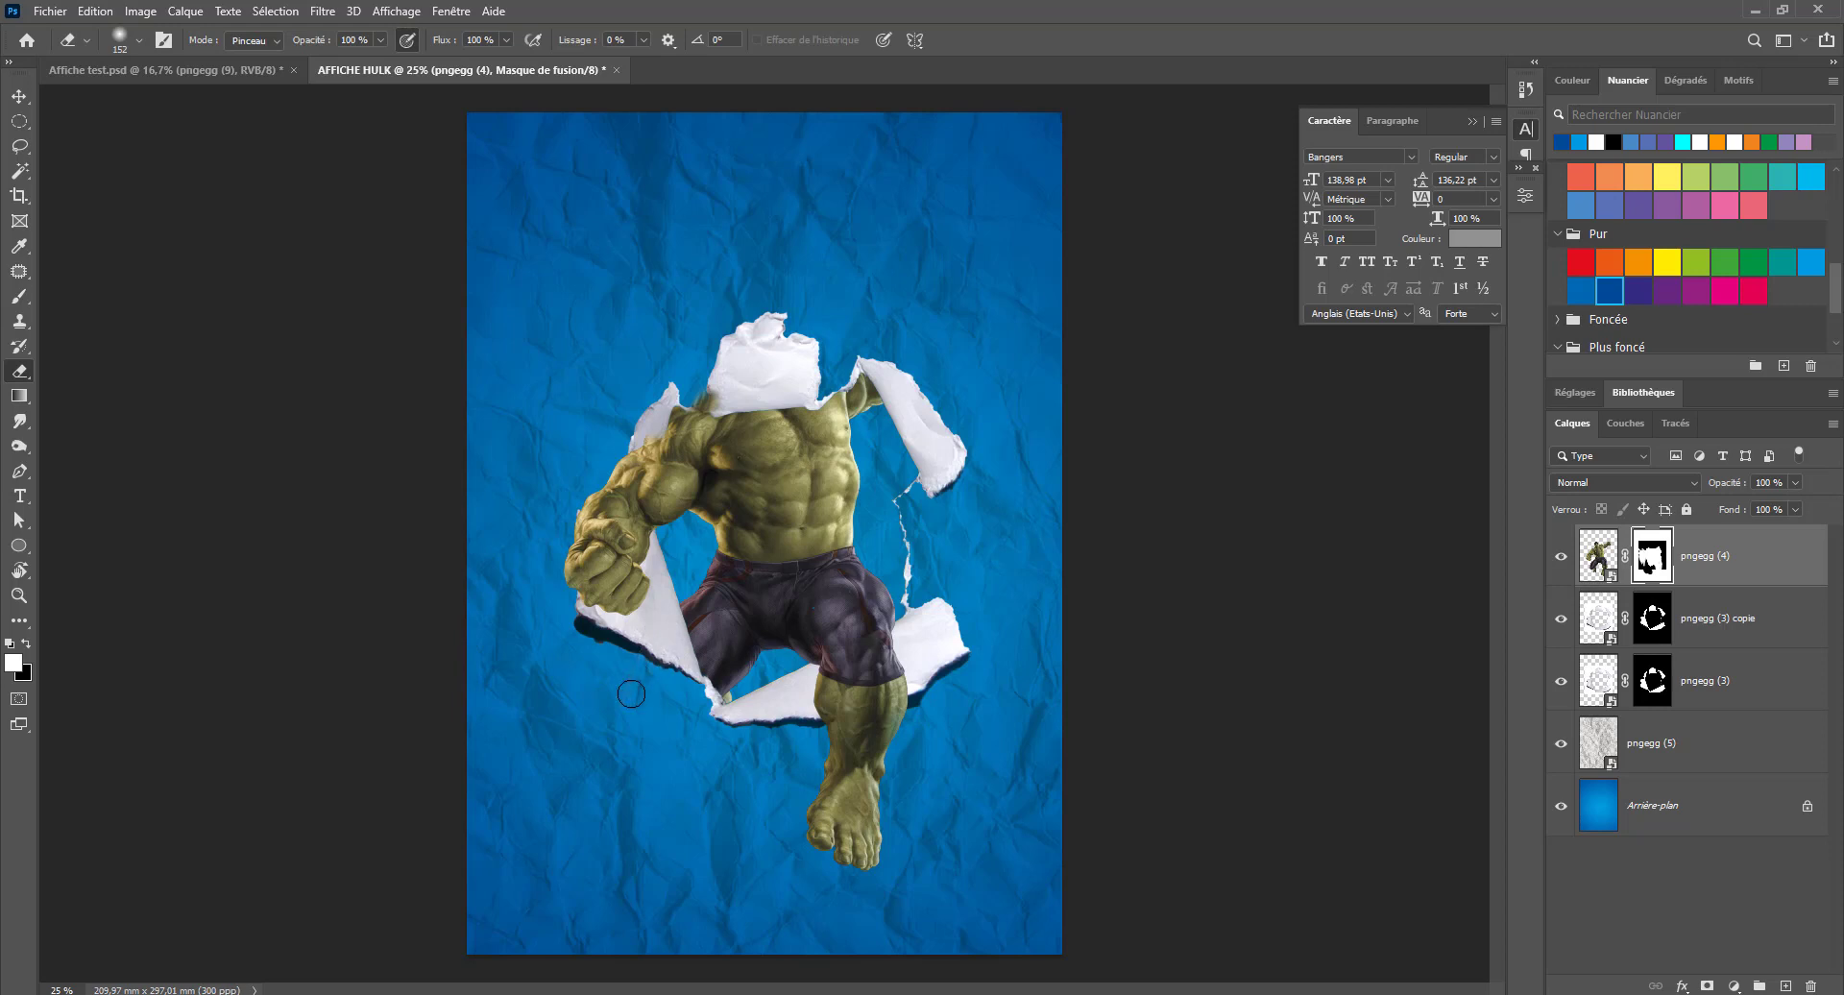
Brush the Hulk's head and raised right-hand arm back in on the mask and compare the result with Affiche test.psd
{"action": "key", "text": "e"}
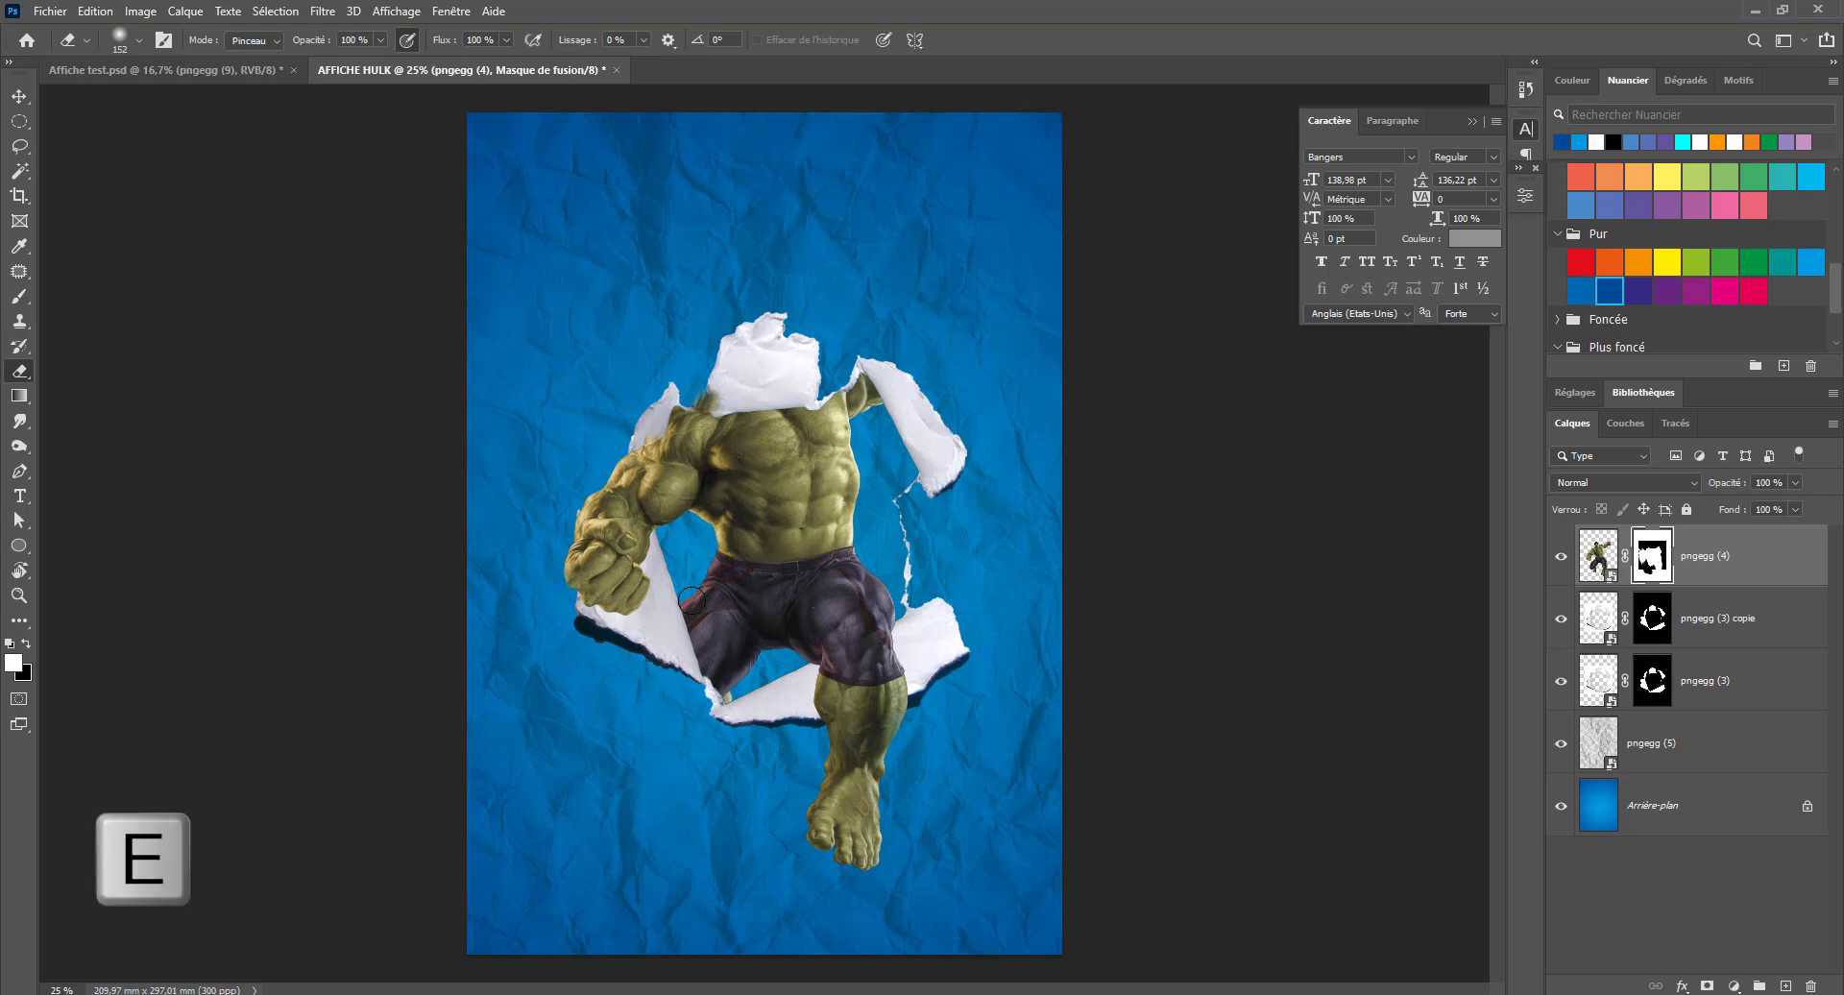
{"action": "key", "text": "b"}
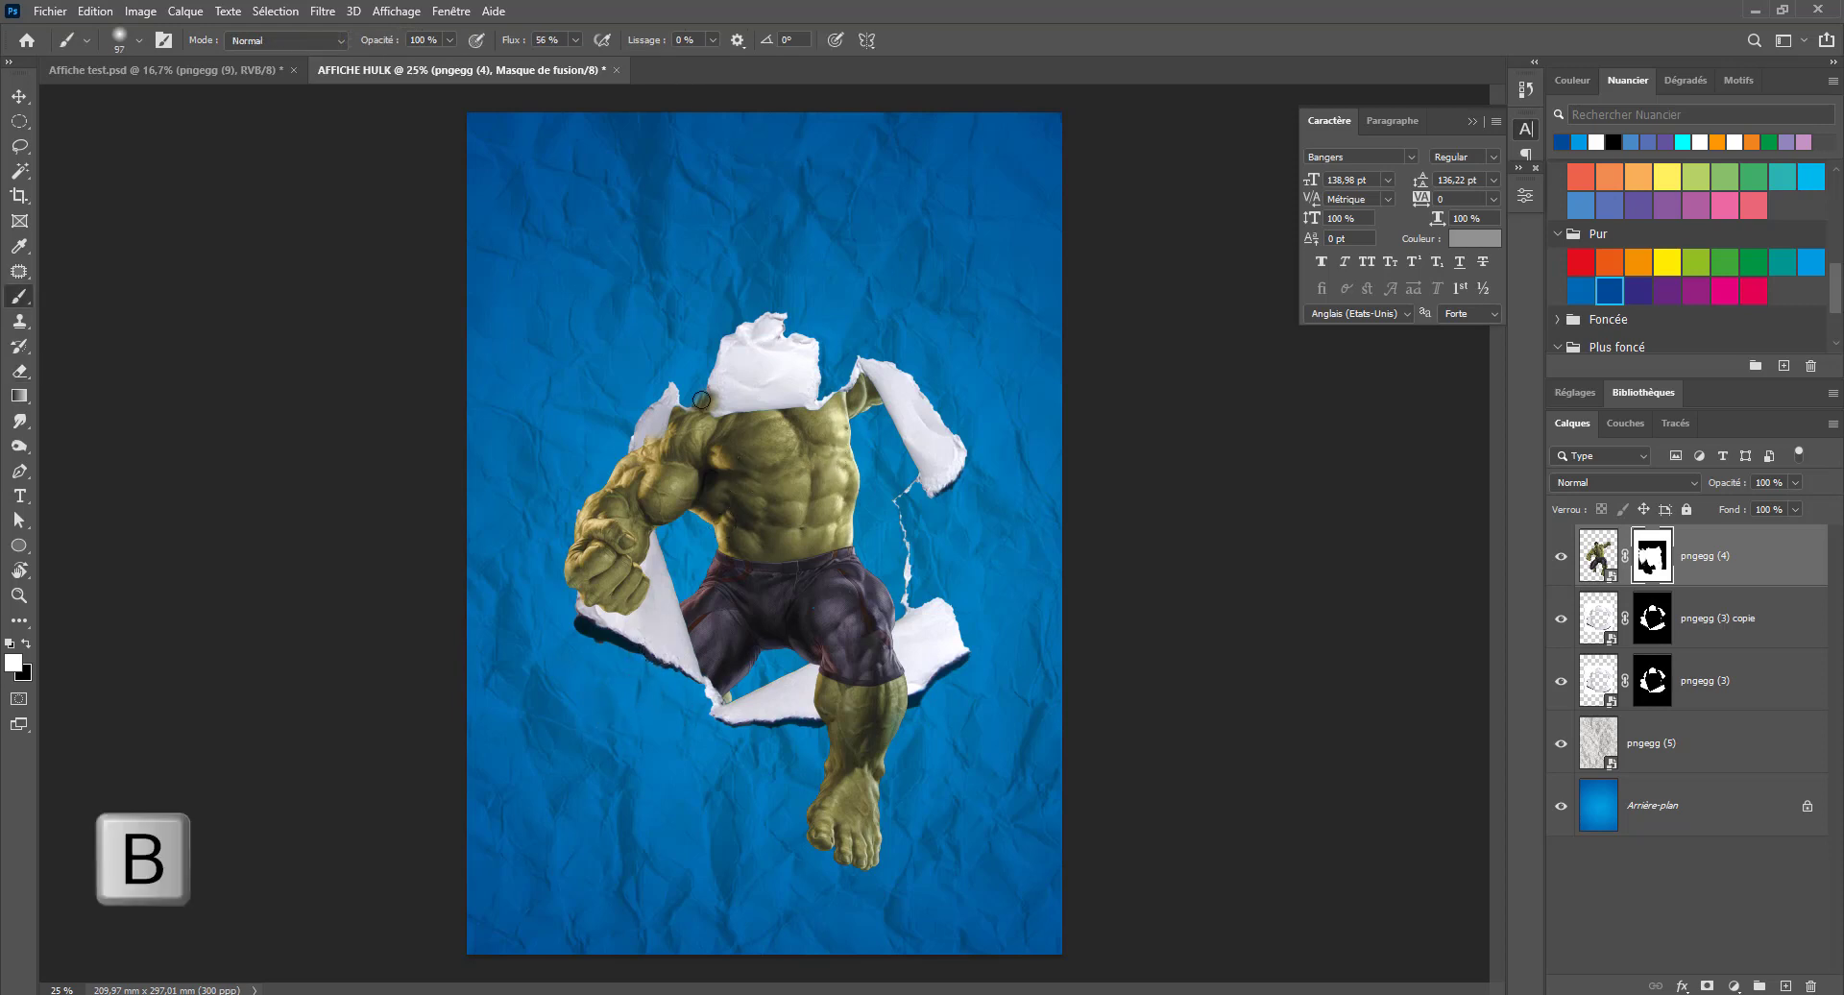
{"action": "mouse_move", "coordinate": [706, 409]}
{"action": "left_mouse_down"}
{"action": "mouse_move", "coordinate": [758, 358]}
{"action": "mouse_move", "coordinate": [732, 424]}
{"action": "mouse_move", "coordinate": [758, 384]}
{"action": "mouse_move", "coordinate": [765, 327]}
{"action": "mouse_move", "coordinate": [724, 366]}
{"action": "mouse_move", "coordinate": [740, 374]}
{"action": "mouse_move", "coordinate": [742, 310]}
{"action": "mouse_move", "coordinate": [824, 343]}
{"action": "mouse_move", "coordinate": [807, 401]}
{"action": "mouse_move", "coordinate": [839, 411]}
{"action": "mouse_move", "coordinate": [857, 391]}
{"action": "mouse_move", "coordinate": [829, 351]}
{"action": "mouse_move", "coordinate": [842, 387]}
{"action": "mouse_move", "coordinate": [792, 355]}
{"action": "mouse_move", "coordinate": [736, 415]}
{"action": "mouse_move", "coordinate": [699, 291]}
{"action": "mouse_move", "coordinate": [753, 313]}
{"action": "mouse_move", "coordinate": [822, 418]}
{"action": "mouse_move", "coordinate": [771, 412]}
{"action": "mouse_move", "coordinate": [790, 440]}
{"action": "mouse_move", "coordinate": [787, 391]}
{"action": "mouse_move", "coordinate": [759, 398]}
{"action": "mouse_move", "coordinate": [990, 394]}
{"action": "mouse_move", "coordinate": [844, 371]}
{"action": "mouse_move", "coordinate": [817, 401]}
{"action": "mouse_move", "coordinate": [920, 365]}
{"action": "mouse_move", "coordinate": [909, 345]}
{"action": "mouse_move", "coordinate": [948, 325]}
{"action": "mouse_move", "coordinate": [928, 313]}
{"action": "mouse_move", "coordinate": [942, 342]}
{"action": "mouse_move", "coordinate": [958, 320]}
{"action": "mouse_move", "coordinate": [917, 336]}
{"action": "left_mouse_up"}
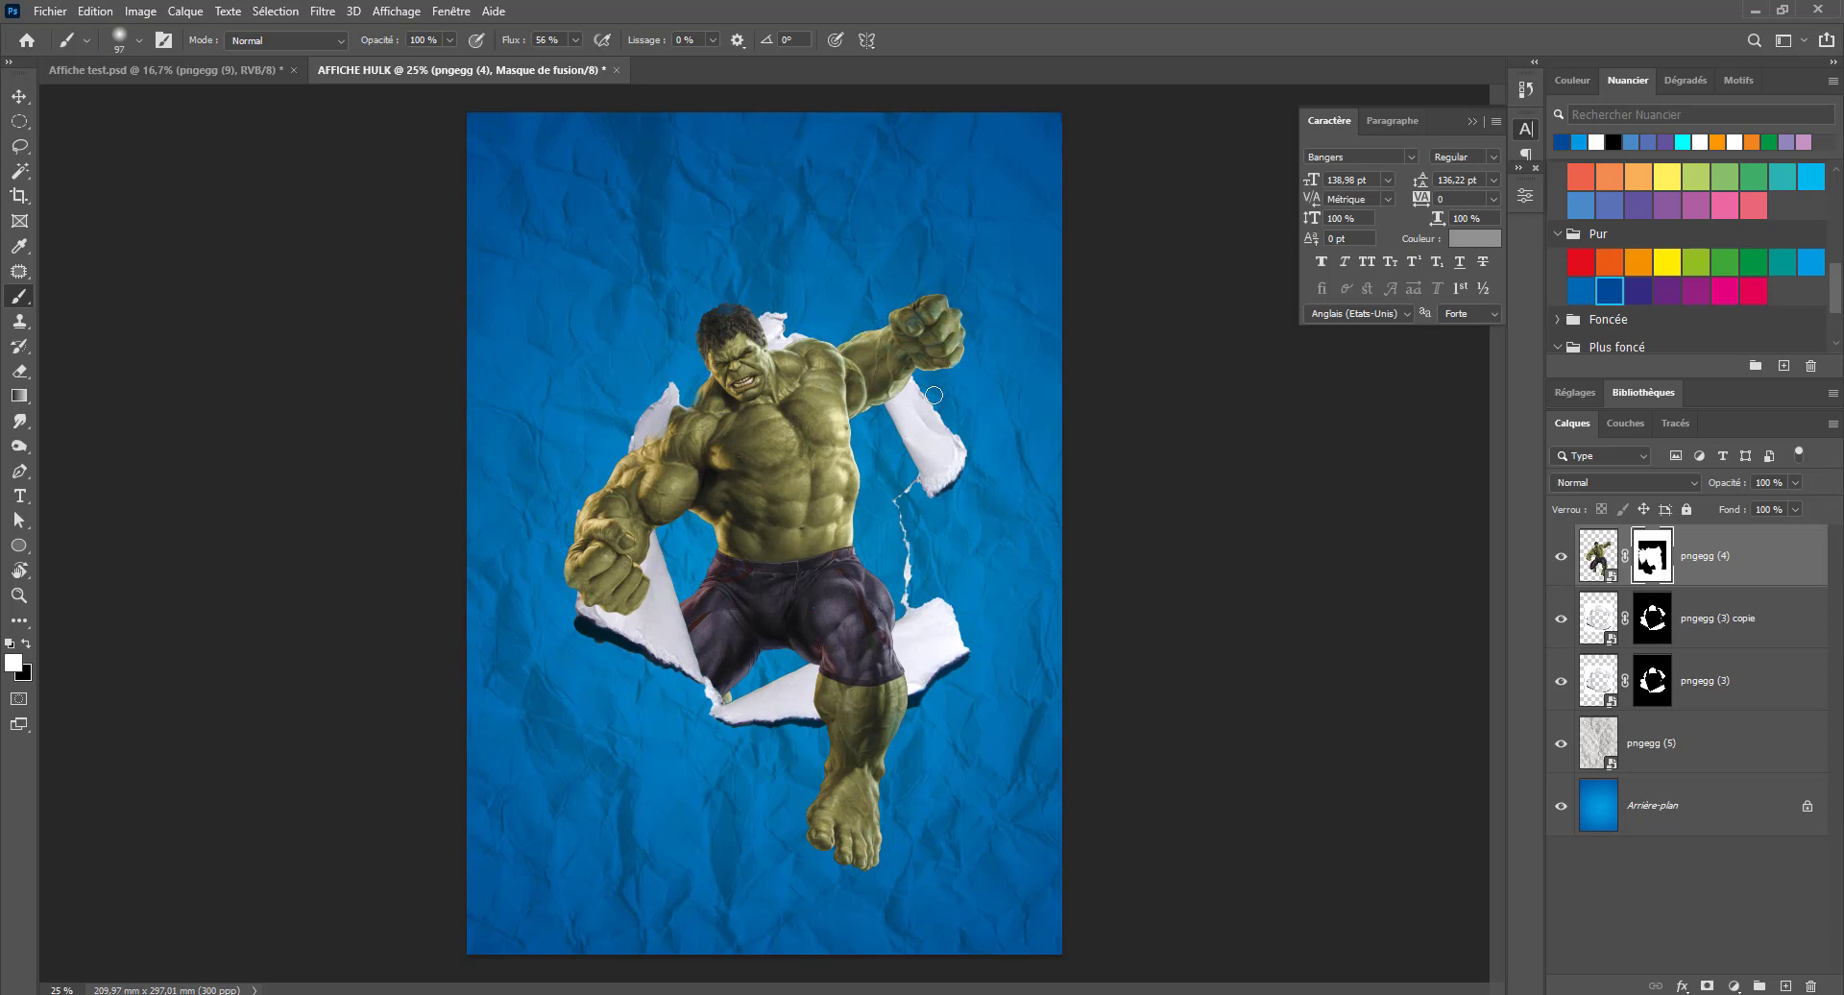
{"action": "mouse_move", "coordinate": [693, 313]}
{"action": "left_mouse_down"}
{"action": "mouse_move", "coordinate": [727, 331]}
{"action": "mouse_move", "coordinate": [669, 368]}
{"action": "left_mouse_up"}
{"action": "left_click", "coordinate": [182, 71]}
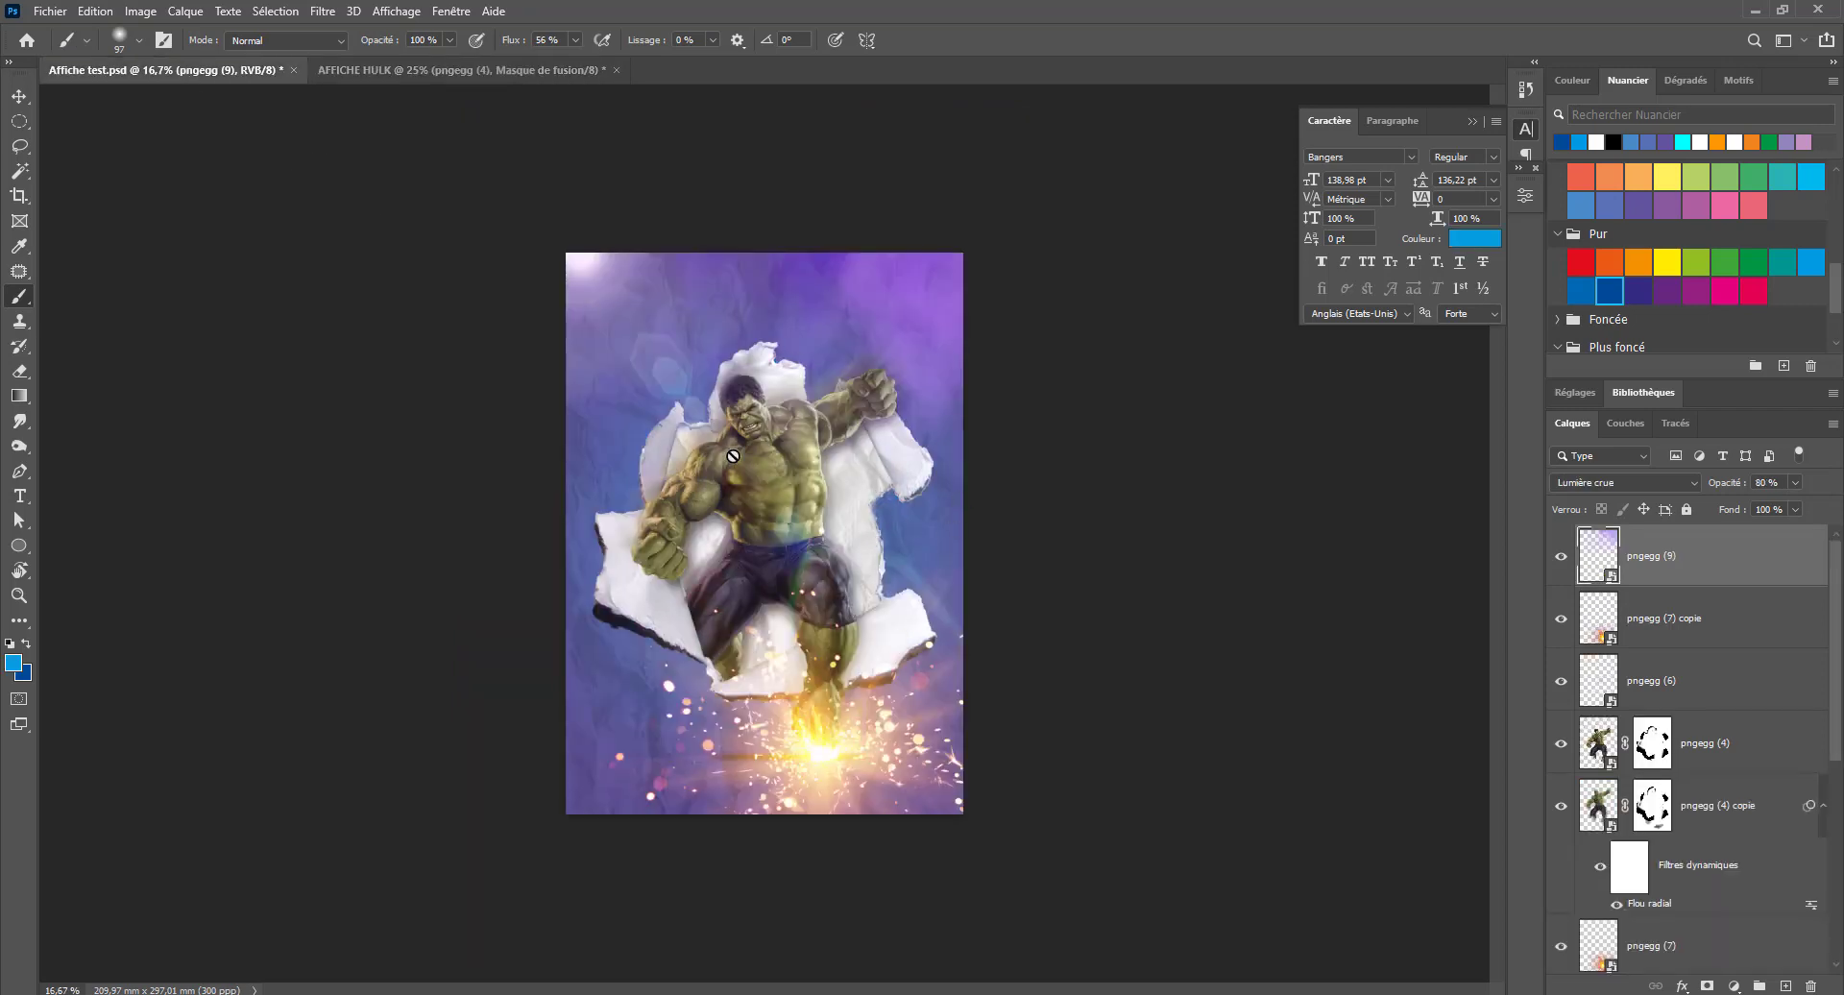
{"action": "left_click", "coordinate": [505, 70]}
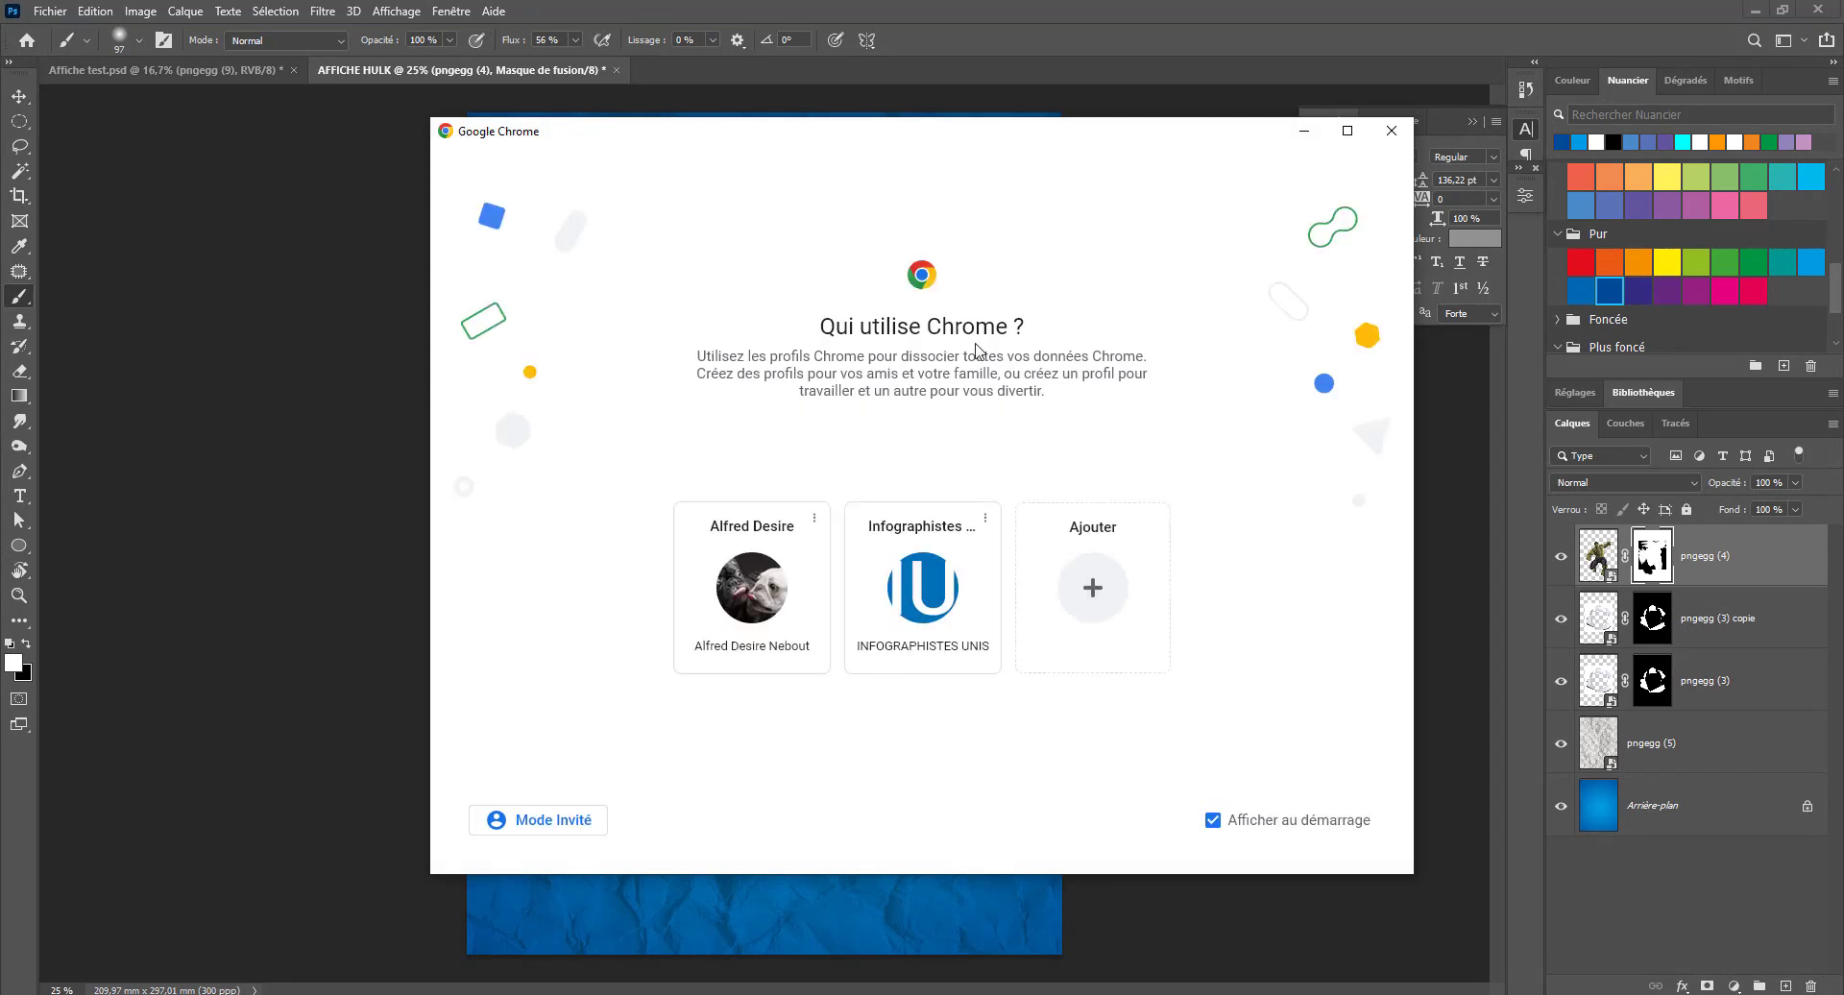
Switch to Chrome, search Google for "texture mur" in a new tab and preview the red brick wall image
{"action": "left_click", "coordinate": [913, 623]}
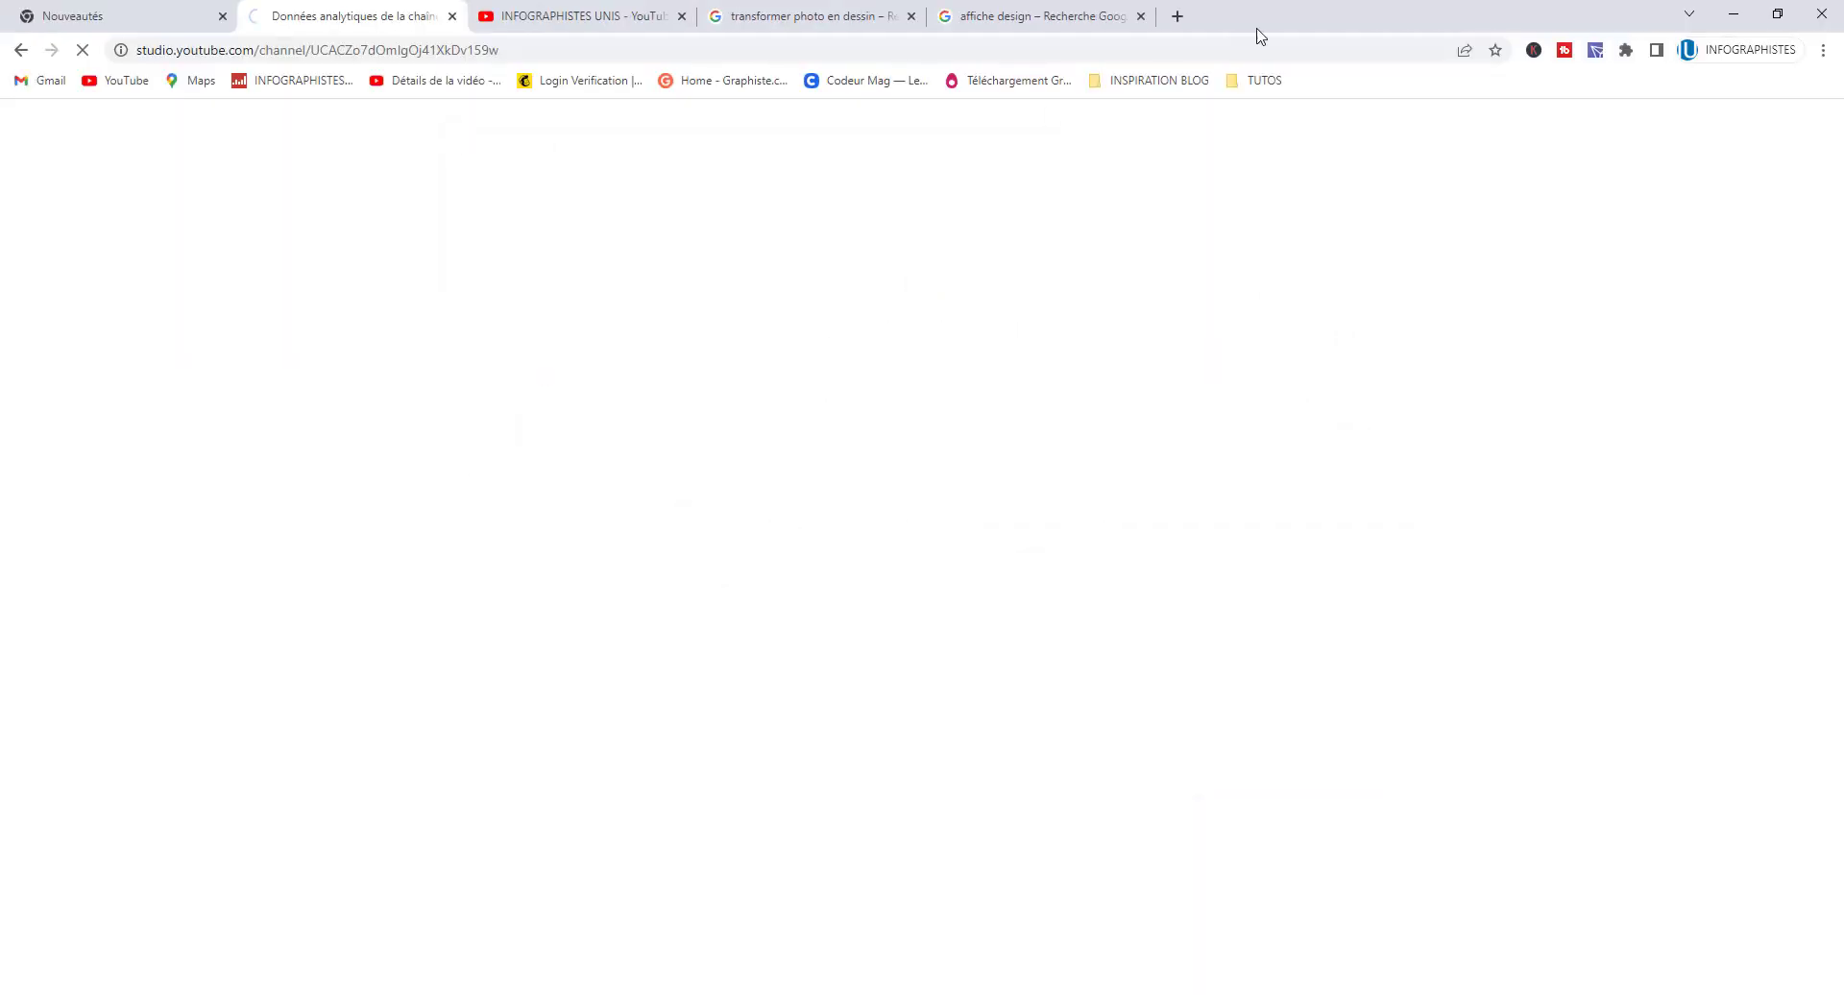
{"action": "left_click", "coordinate": [1104, 17]}
{"action": "left_click", "coordinate": [1177, 16]}
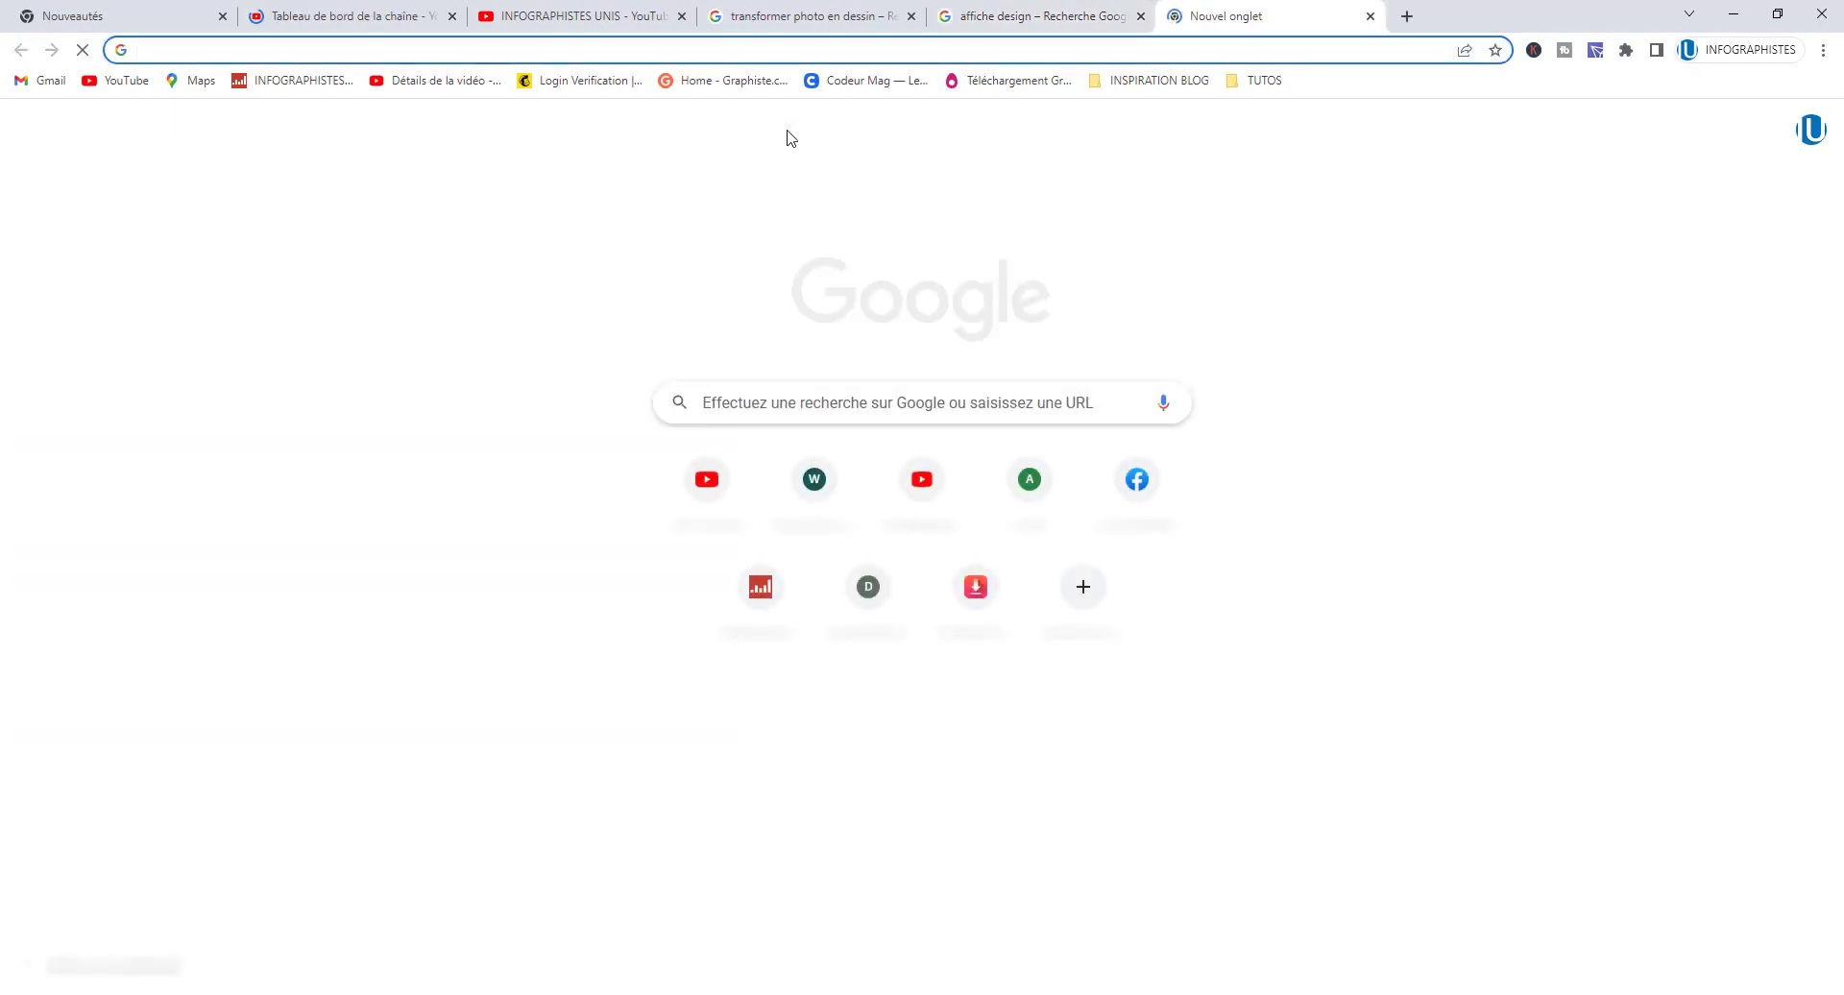
{"action": "type", "text": "mur"}
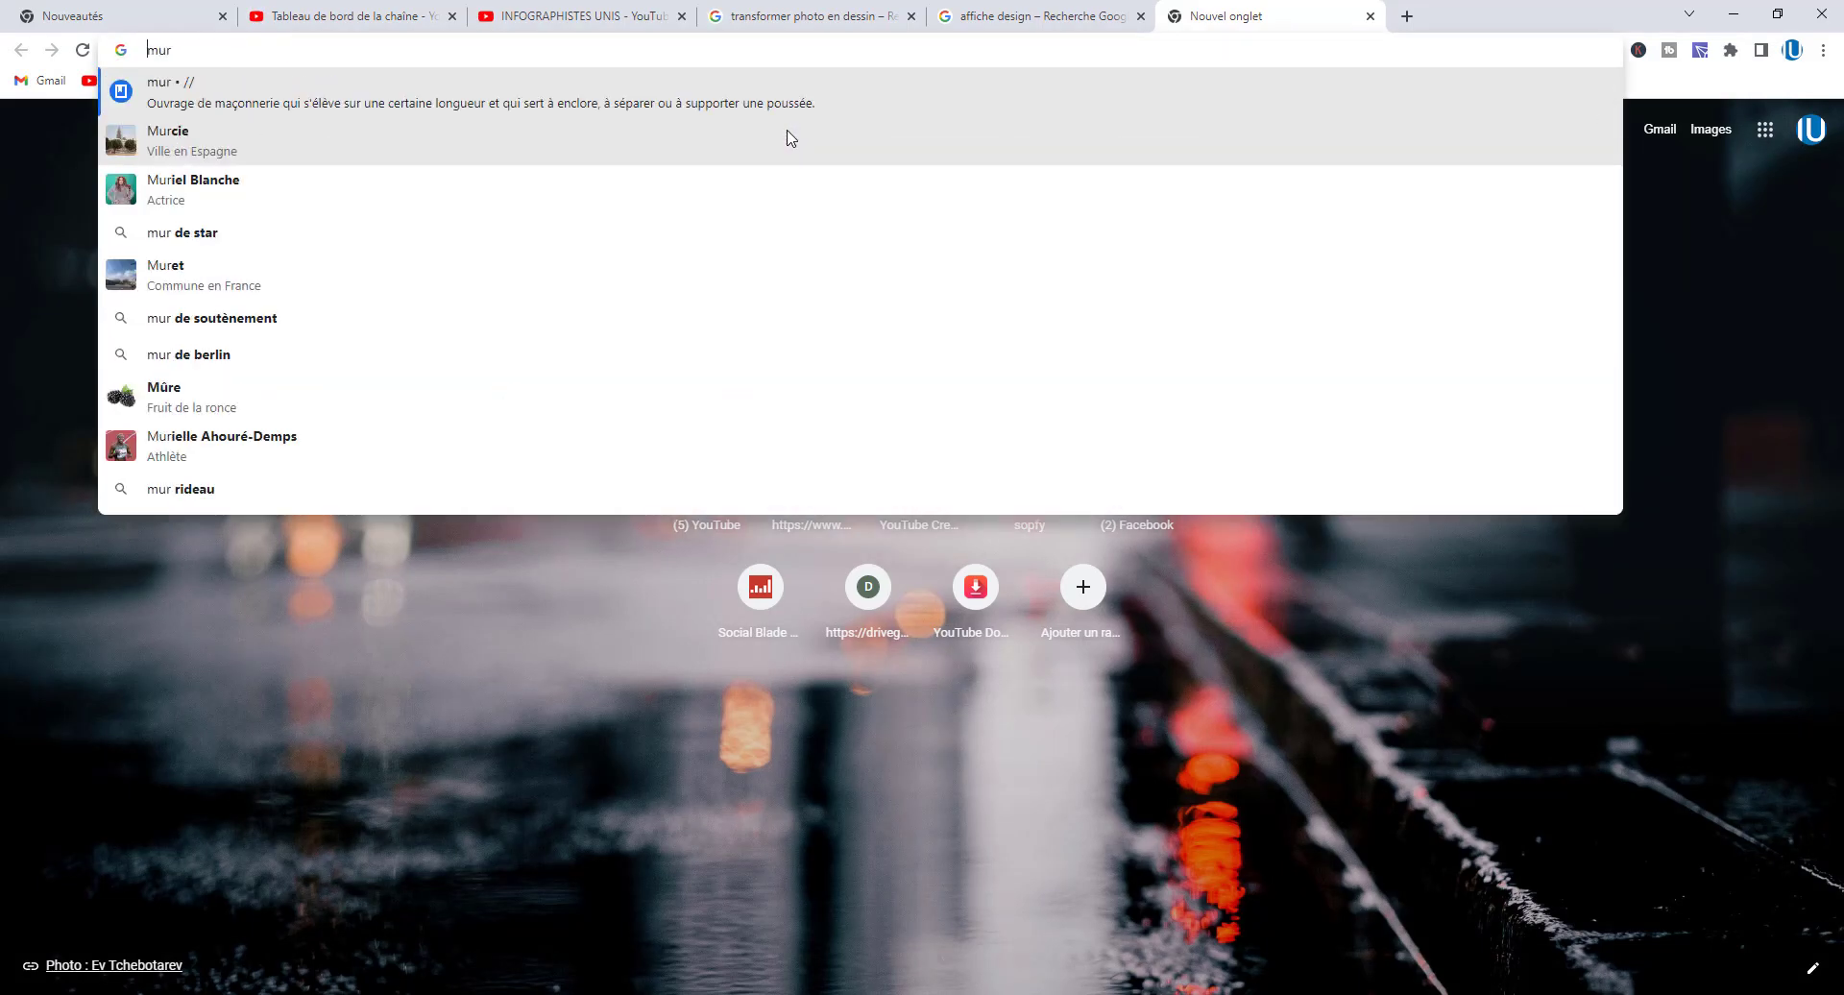
{"action": "key", "text": "Home"}
{"action": "type", "text": "test"}
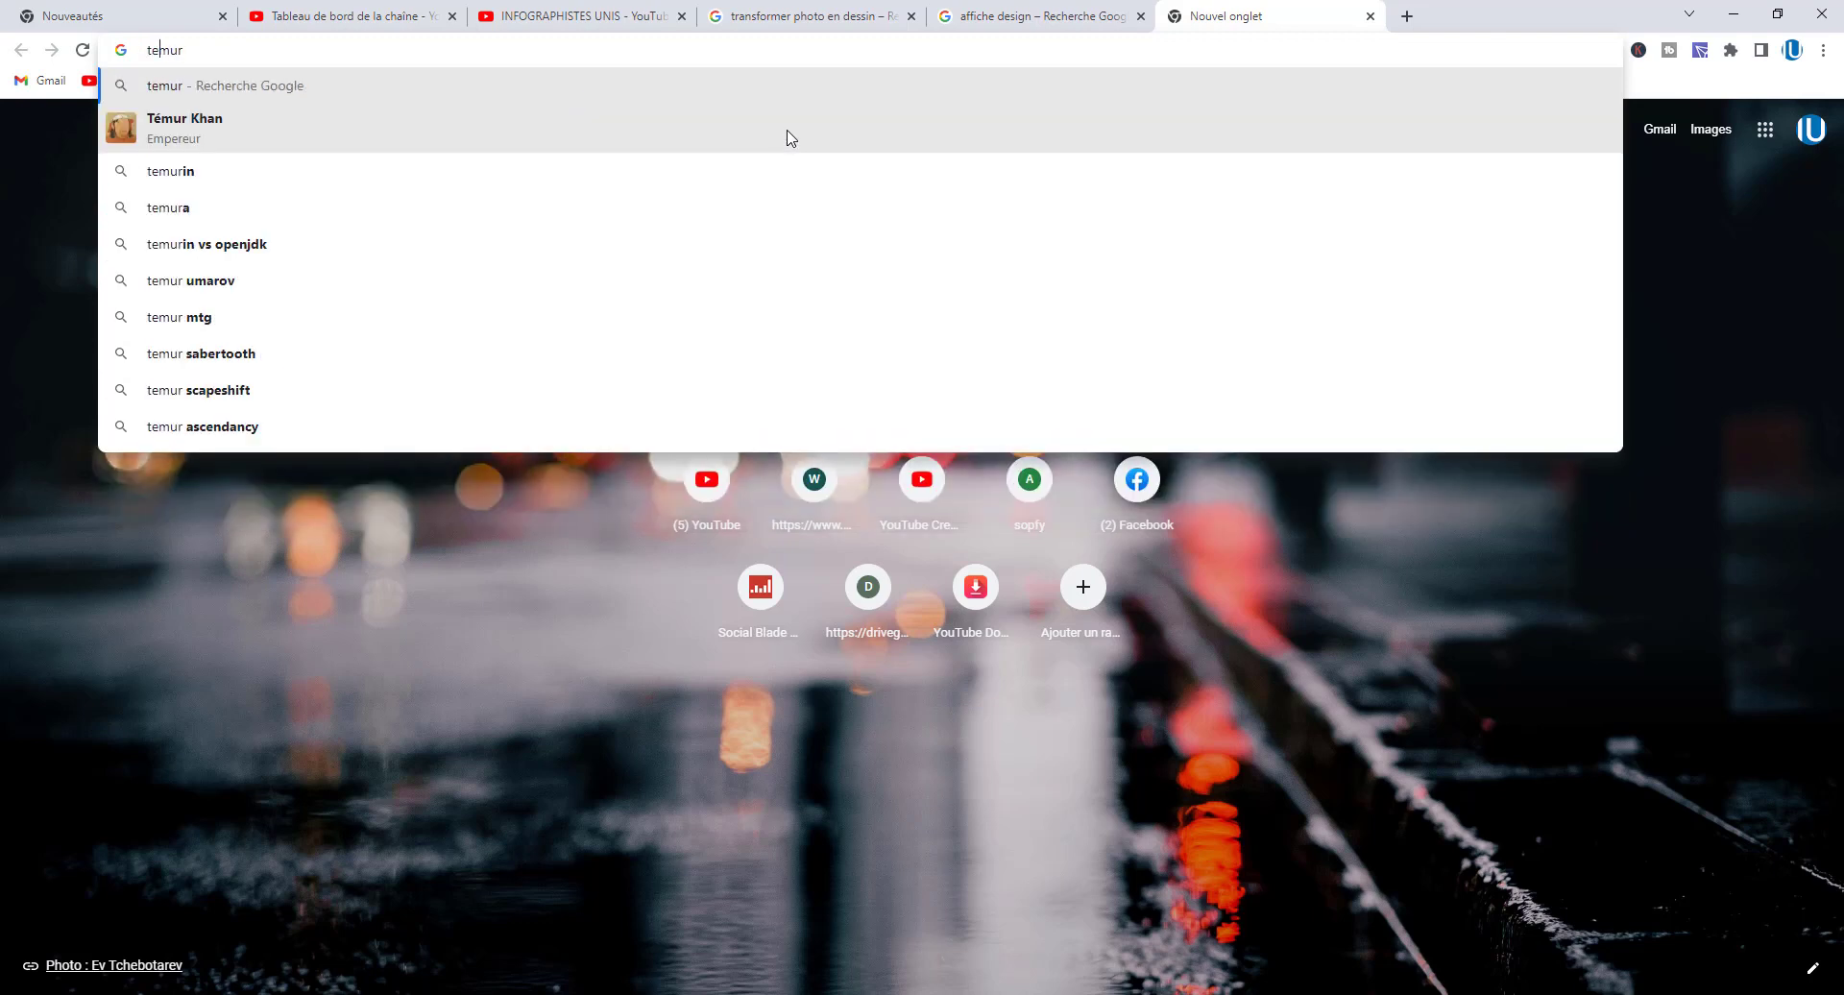
{"action": "type", "text": "ure+mur&oq=testur"}
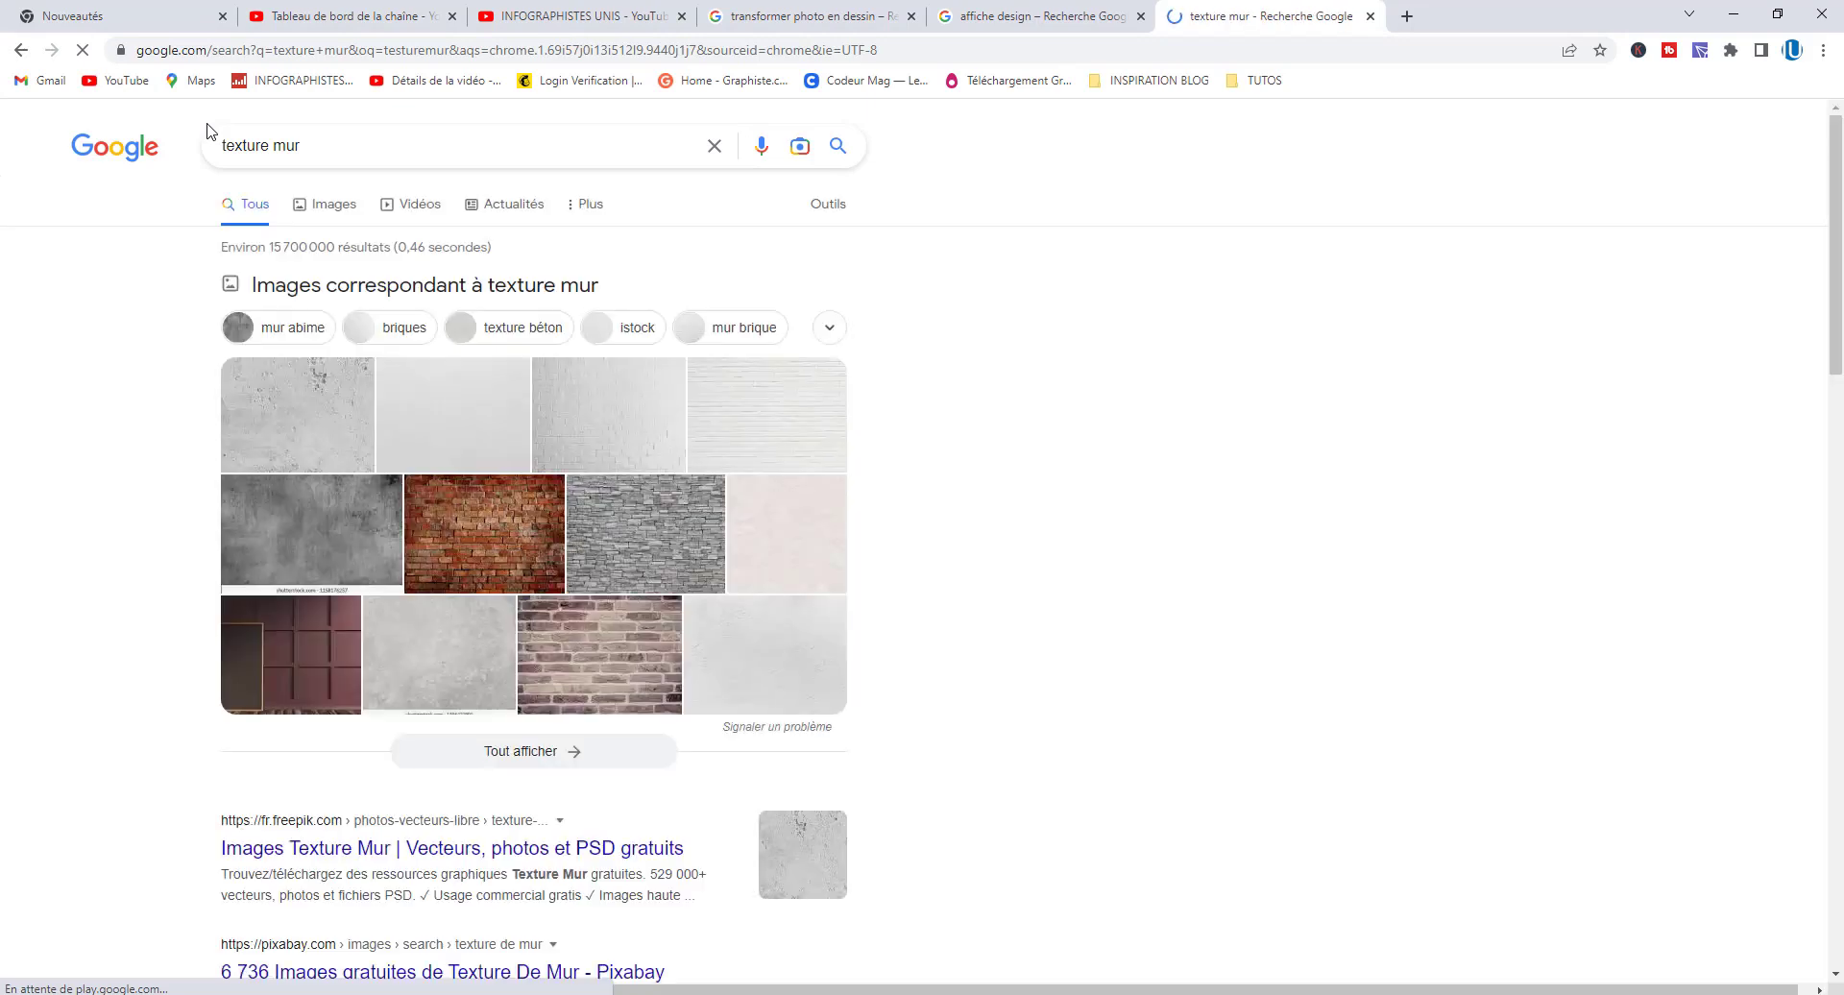
{"action": "left_click", "coordinate": [472, 516]}
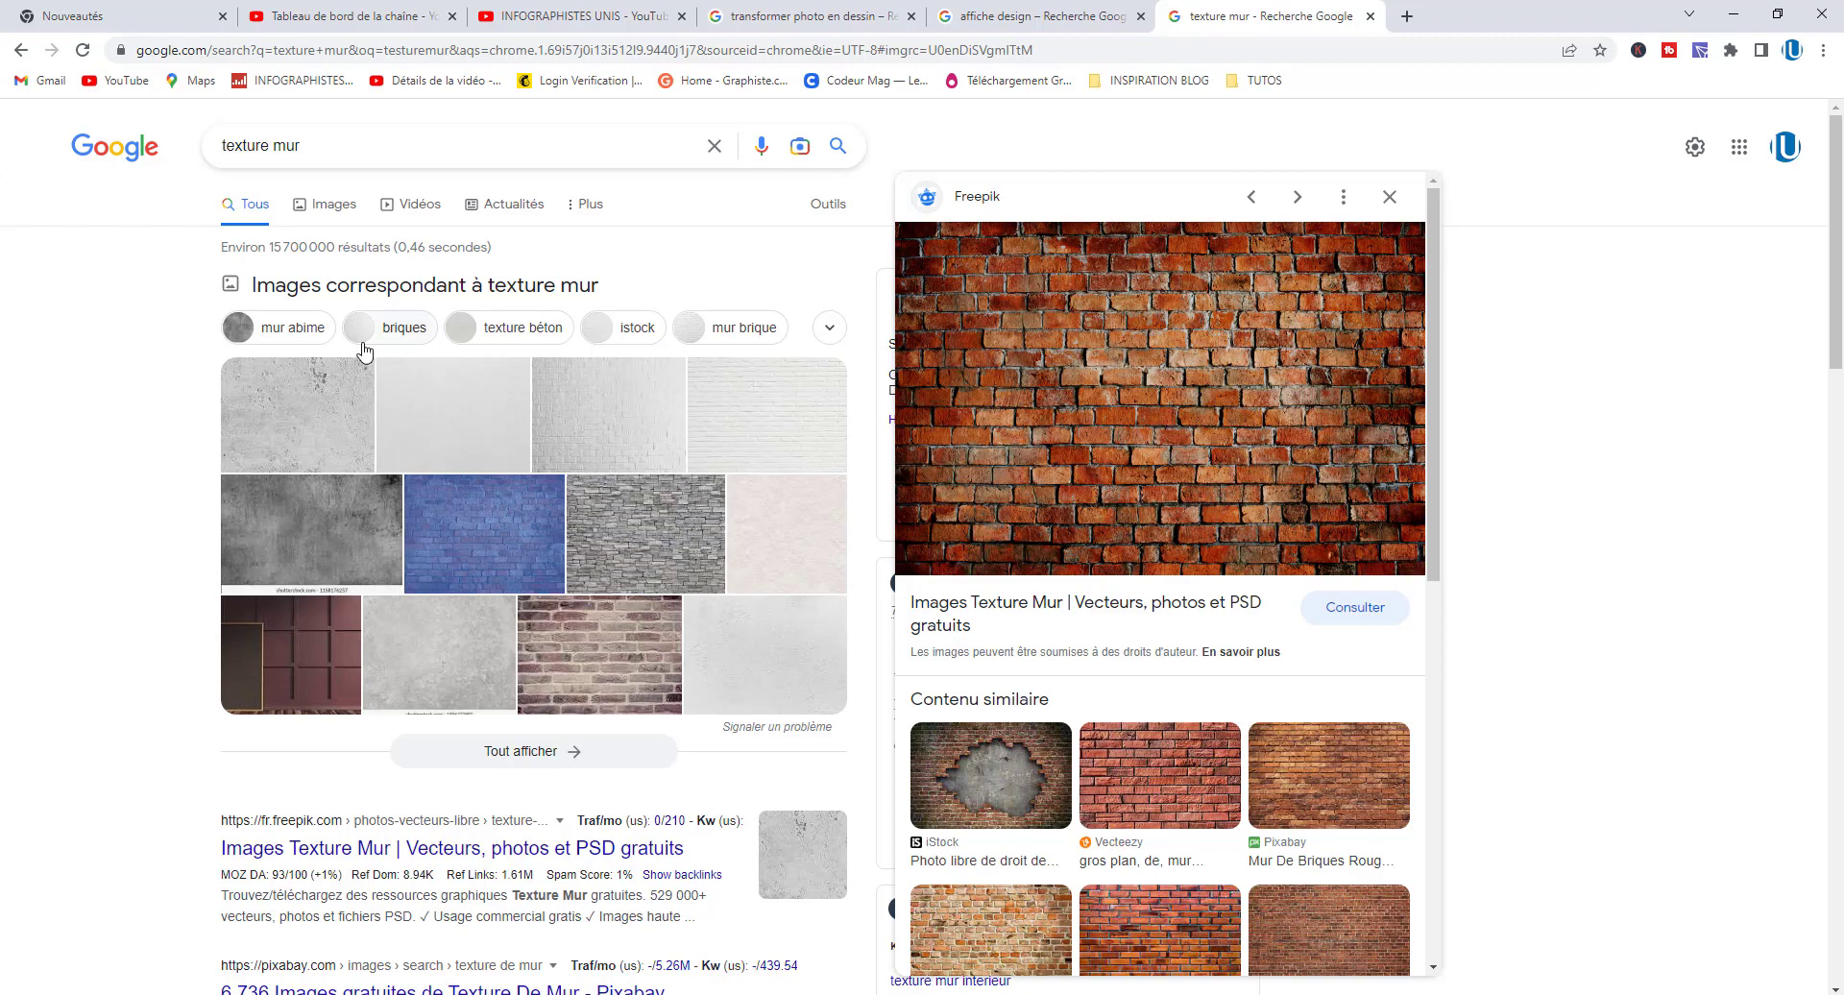
Browse the image results for "texture mur" and save the Freepik red brick wall image as a JPEG in Téléchargements
{"action": "left_click", "coordinate": [323, 201]}
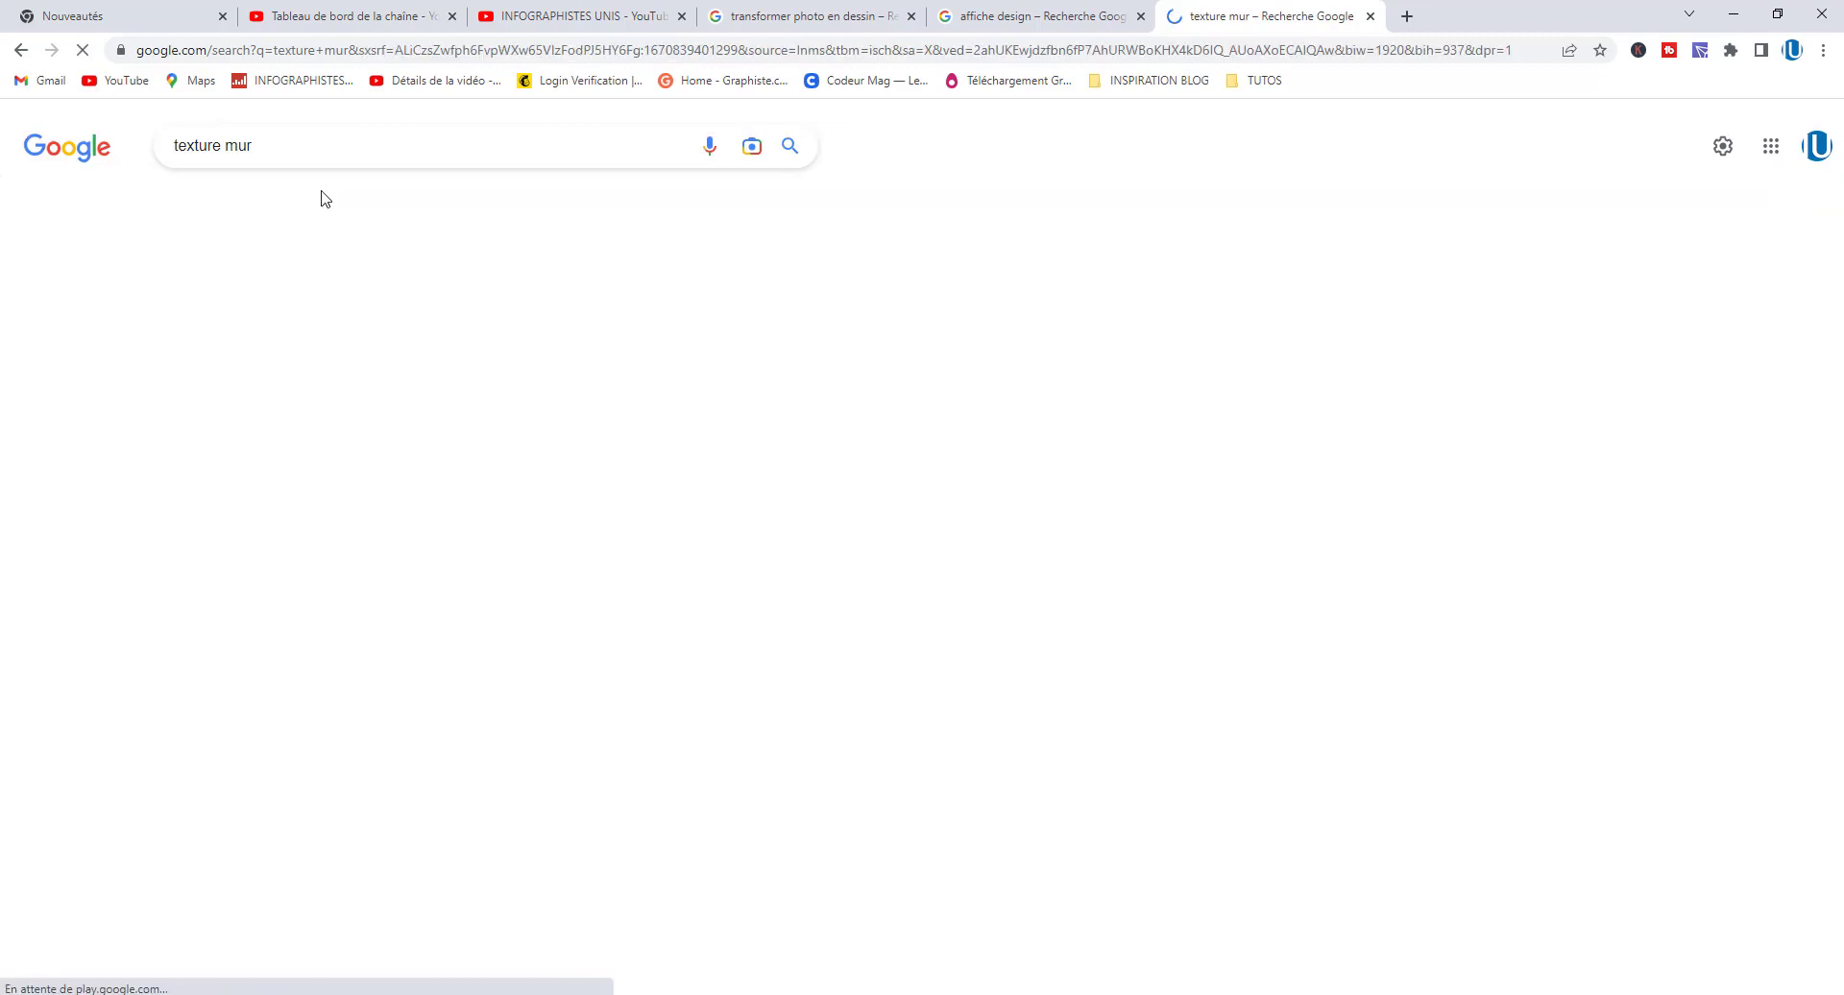
{"action": "scroll", "coordinate": [1187, 757], "scroll_direction": "down", "scroll_amount": 2}
{"action": "scroll", "coordinate": [1187, 757], "scroll_direction": "down", "scroll_amount": 4}
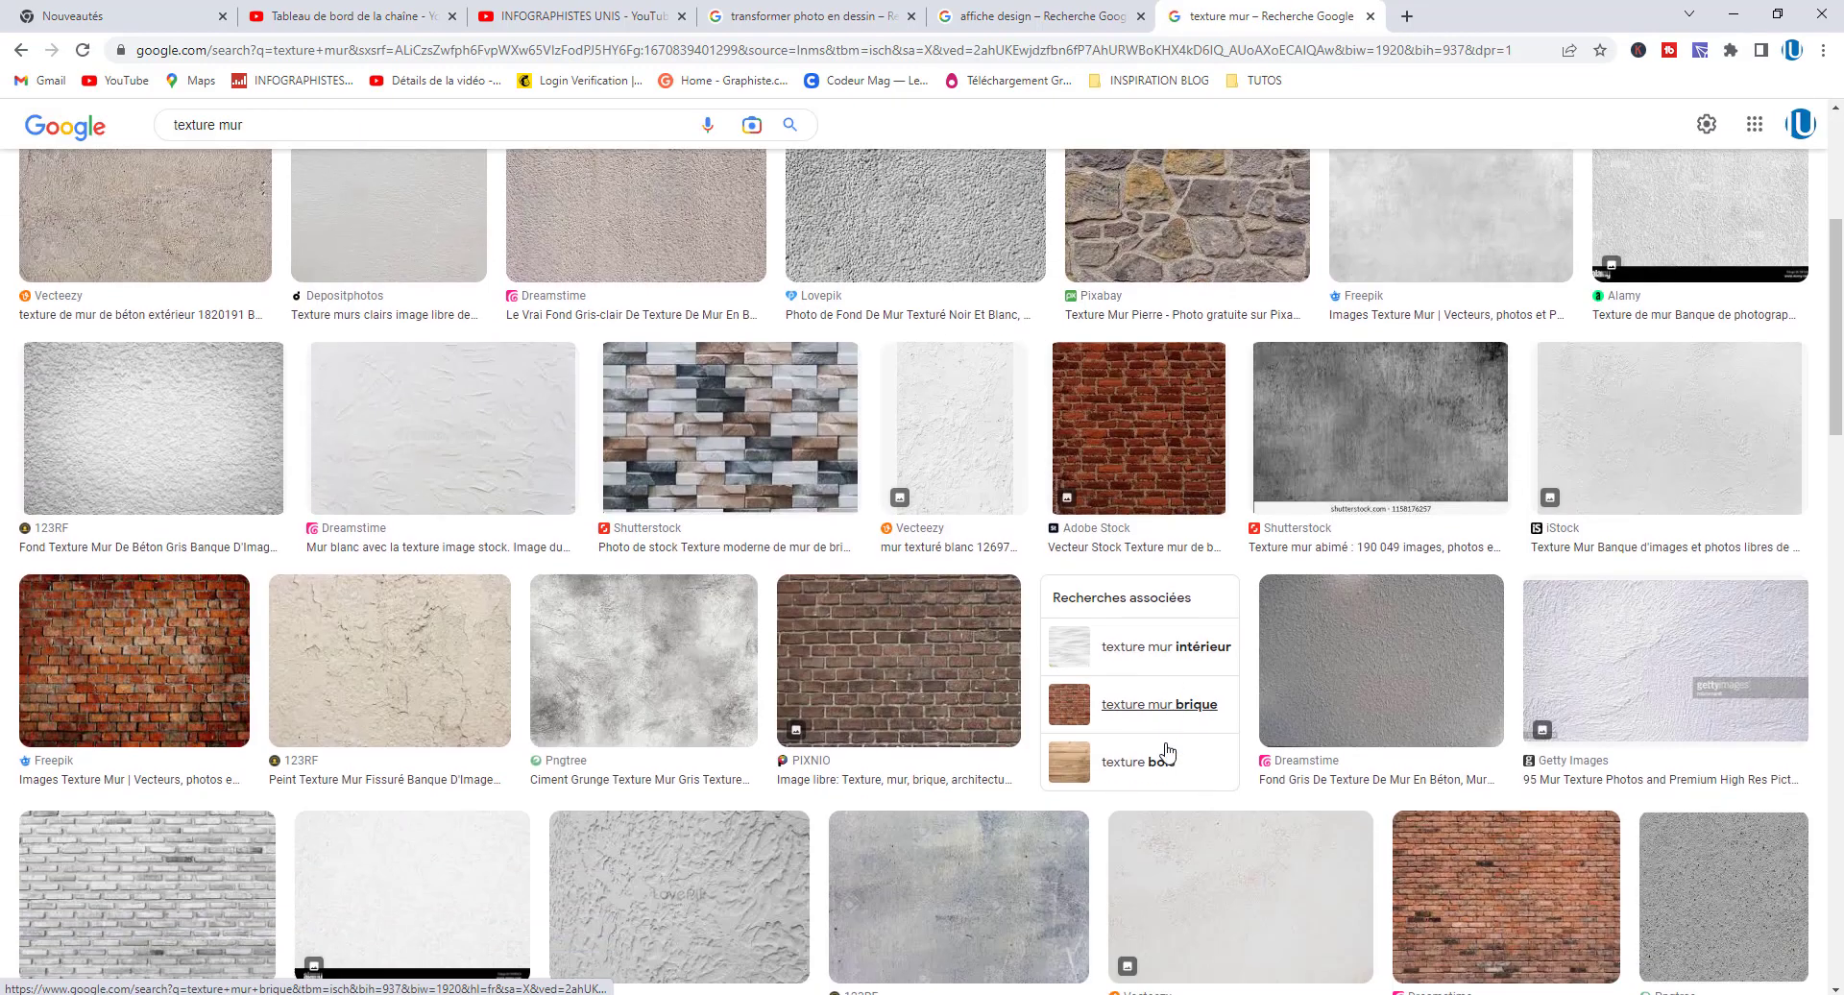
{"action": "left_click", "coordinate": [185, 563]}
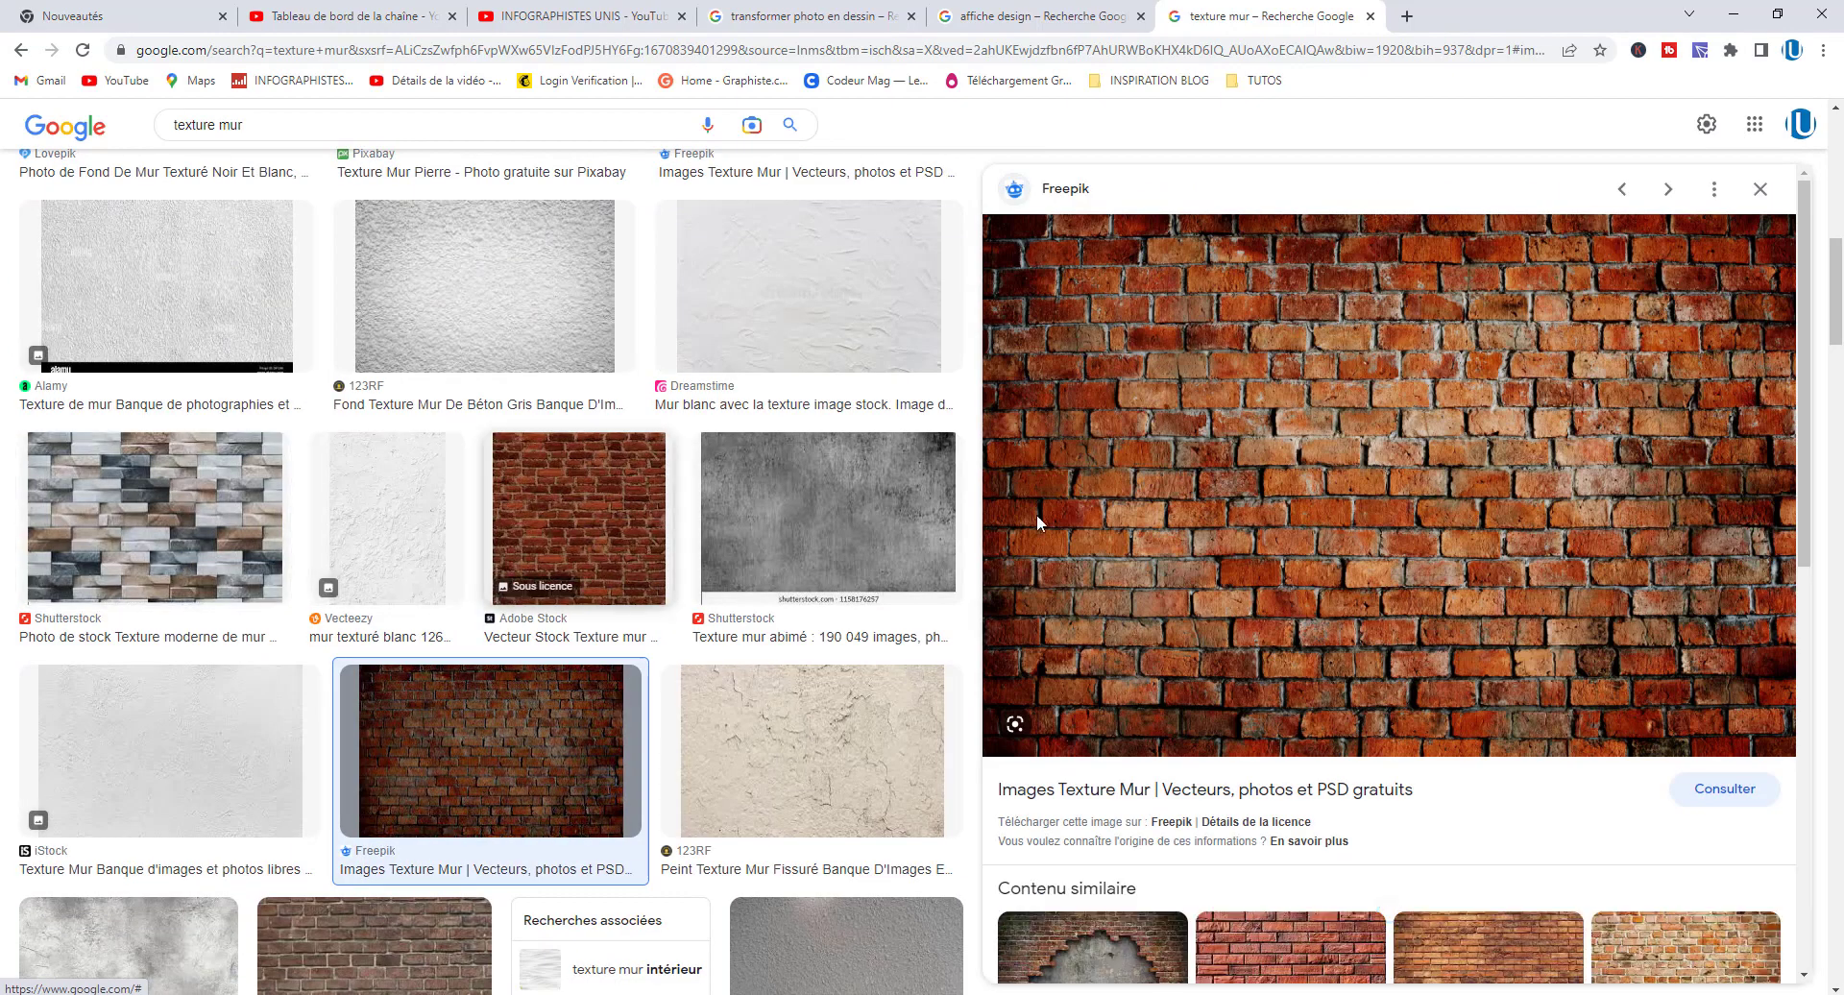
{"action": "right_click", "coordinate": [1375, 452]}
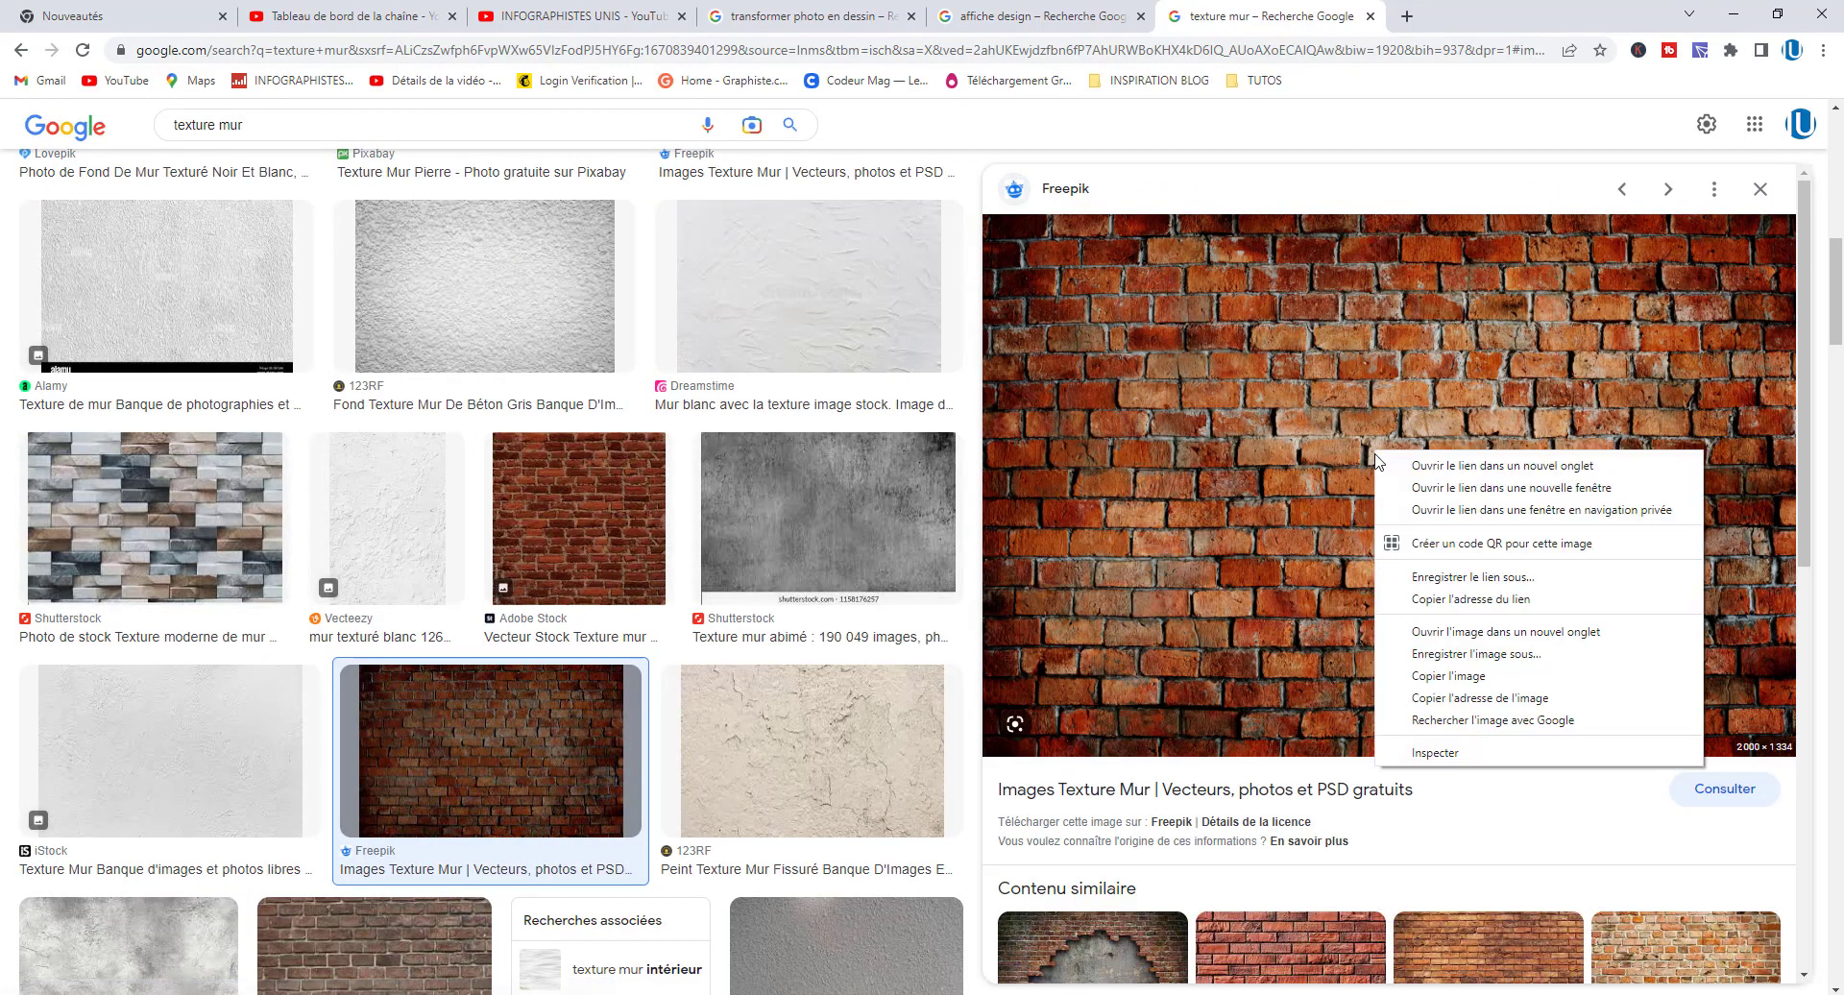
{"action": "left_click", "coordinate": [1478, 657]}
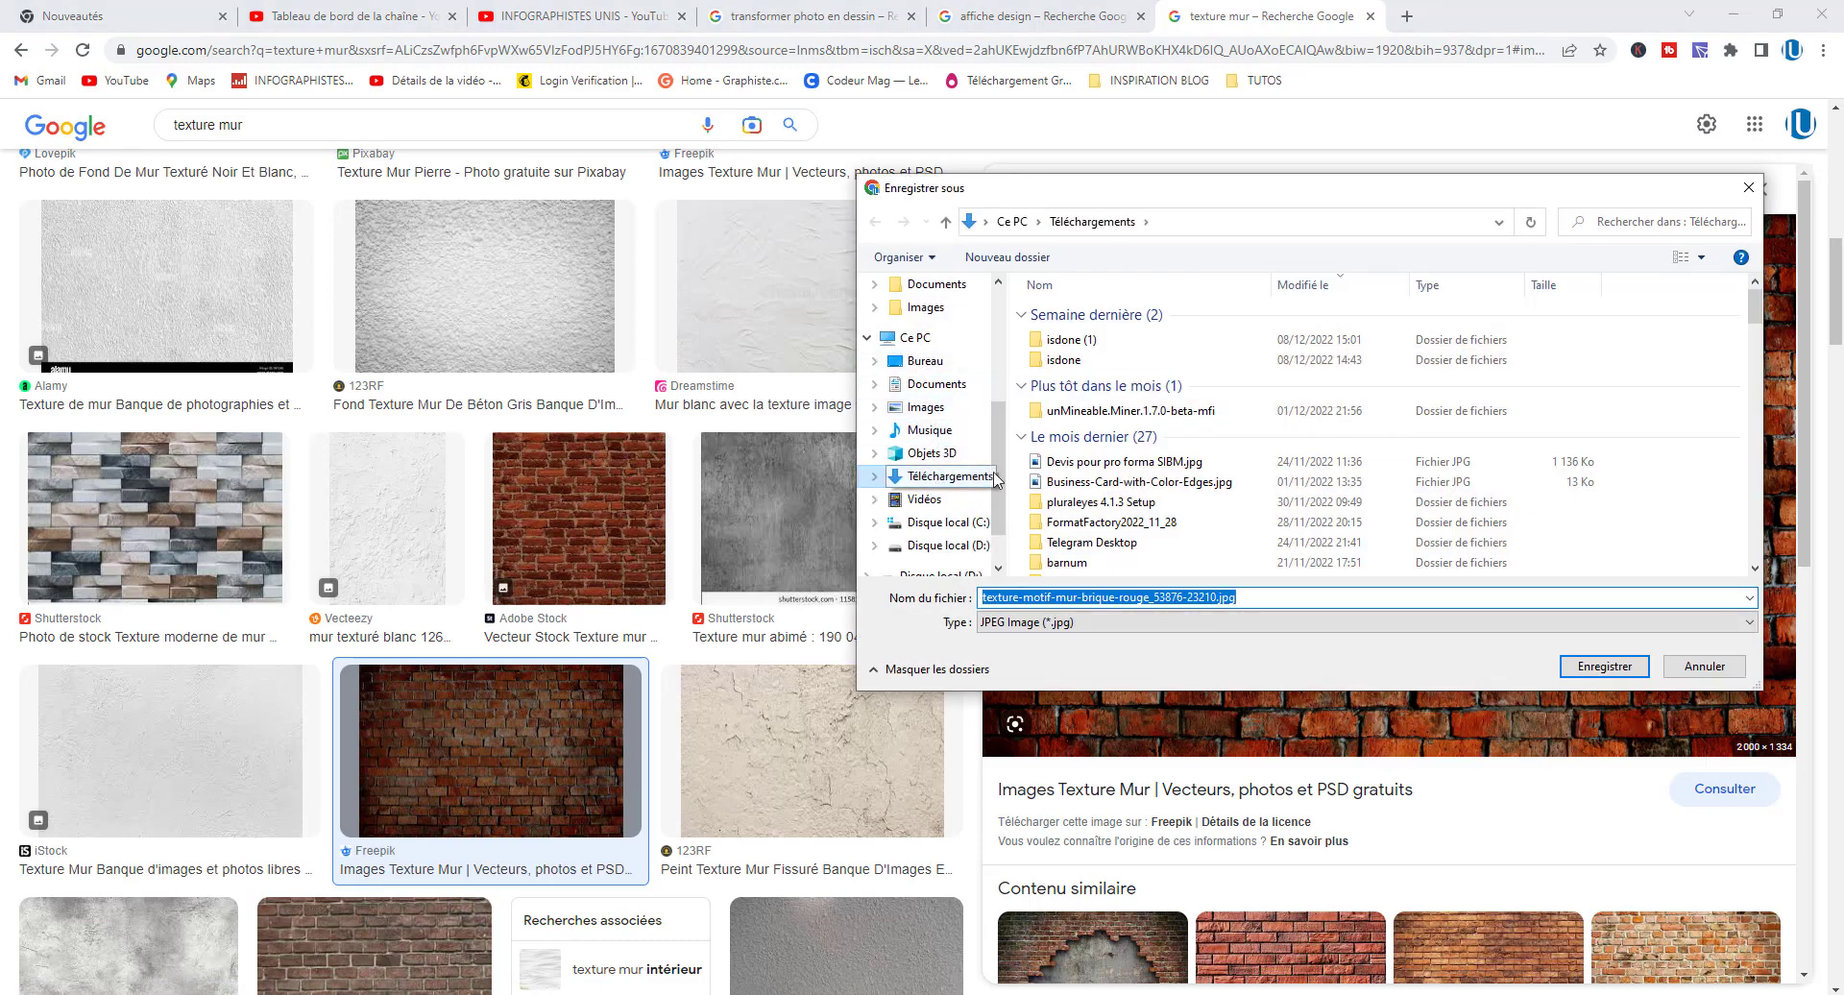
{"action": "left_click", "coordinate": [1602, 667]}
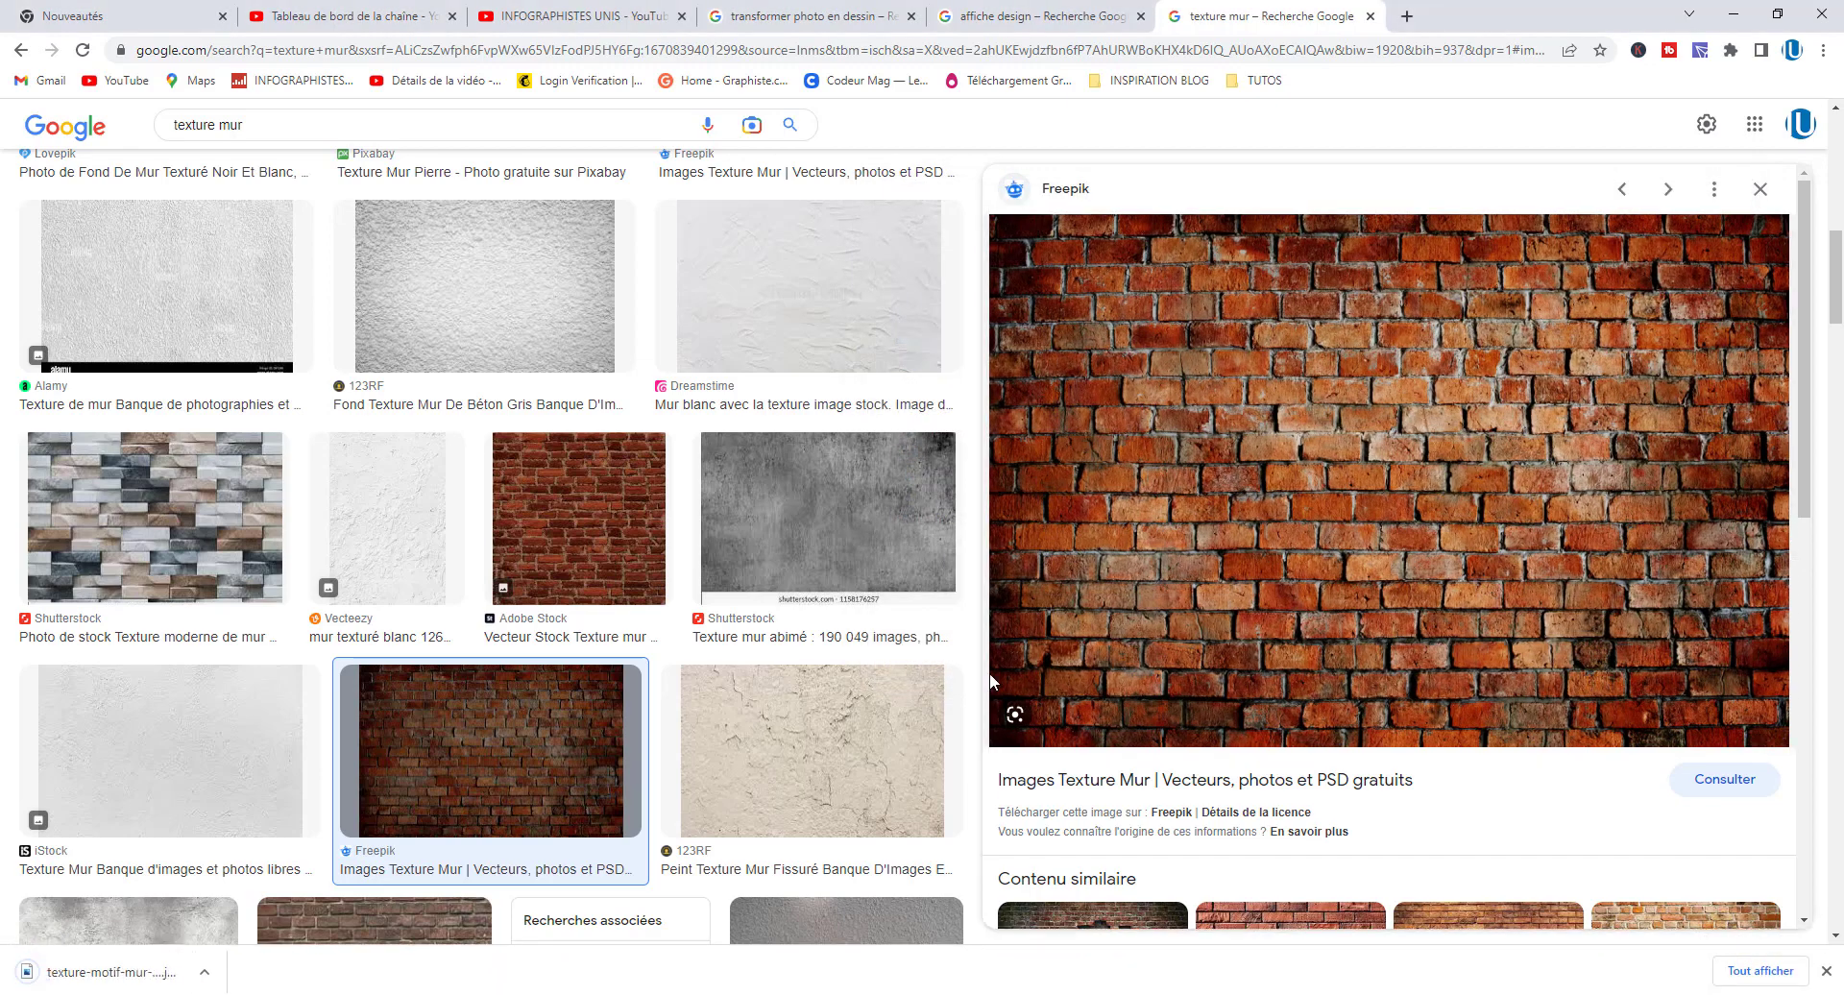
Place the downloaded red brick texture in the AFFICHE HULK poster just above the pngegg (5) layer and shift it slightly up behind the Hulk
{"action": "left_click", "coordinate": [523, 994]}
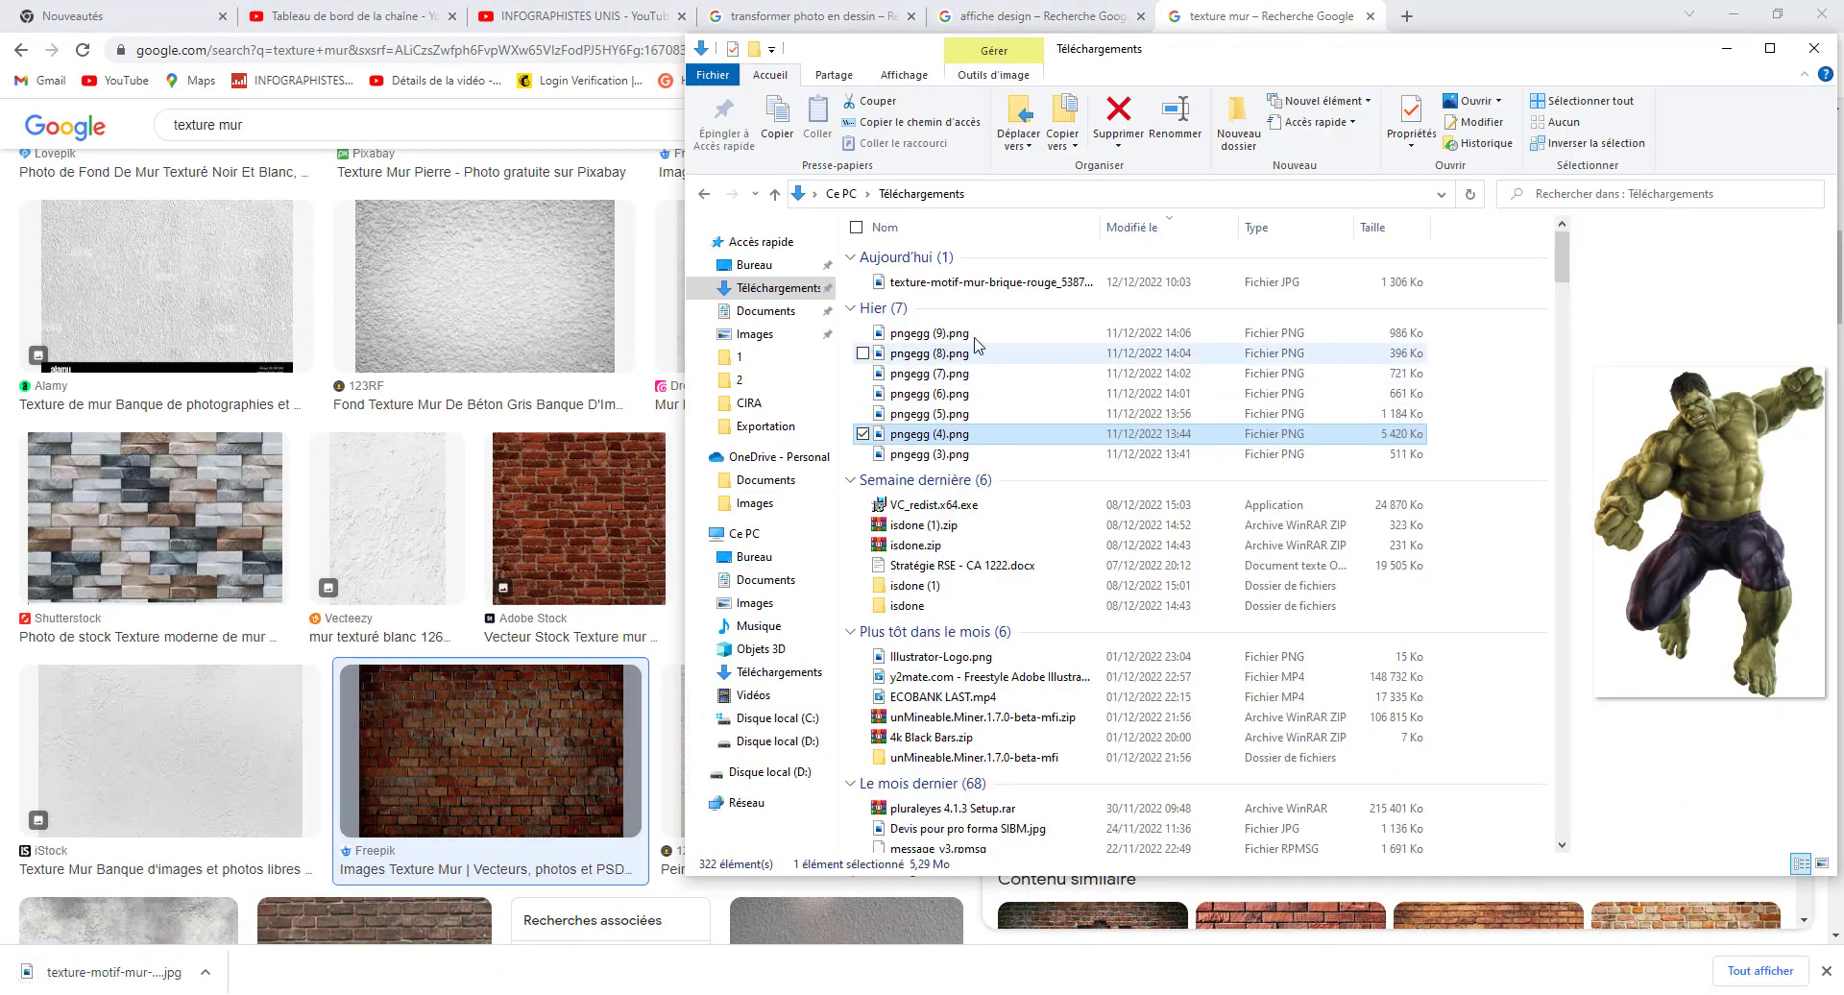
{"action": "left_click", "coordinate": [979, 282]}
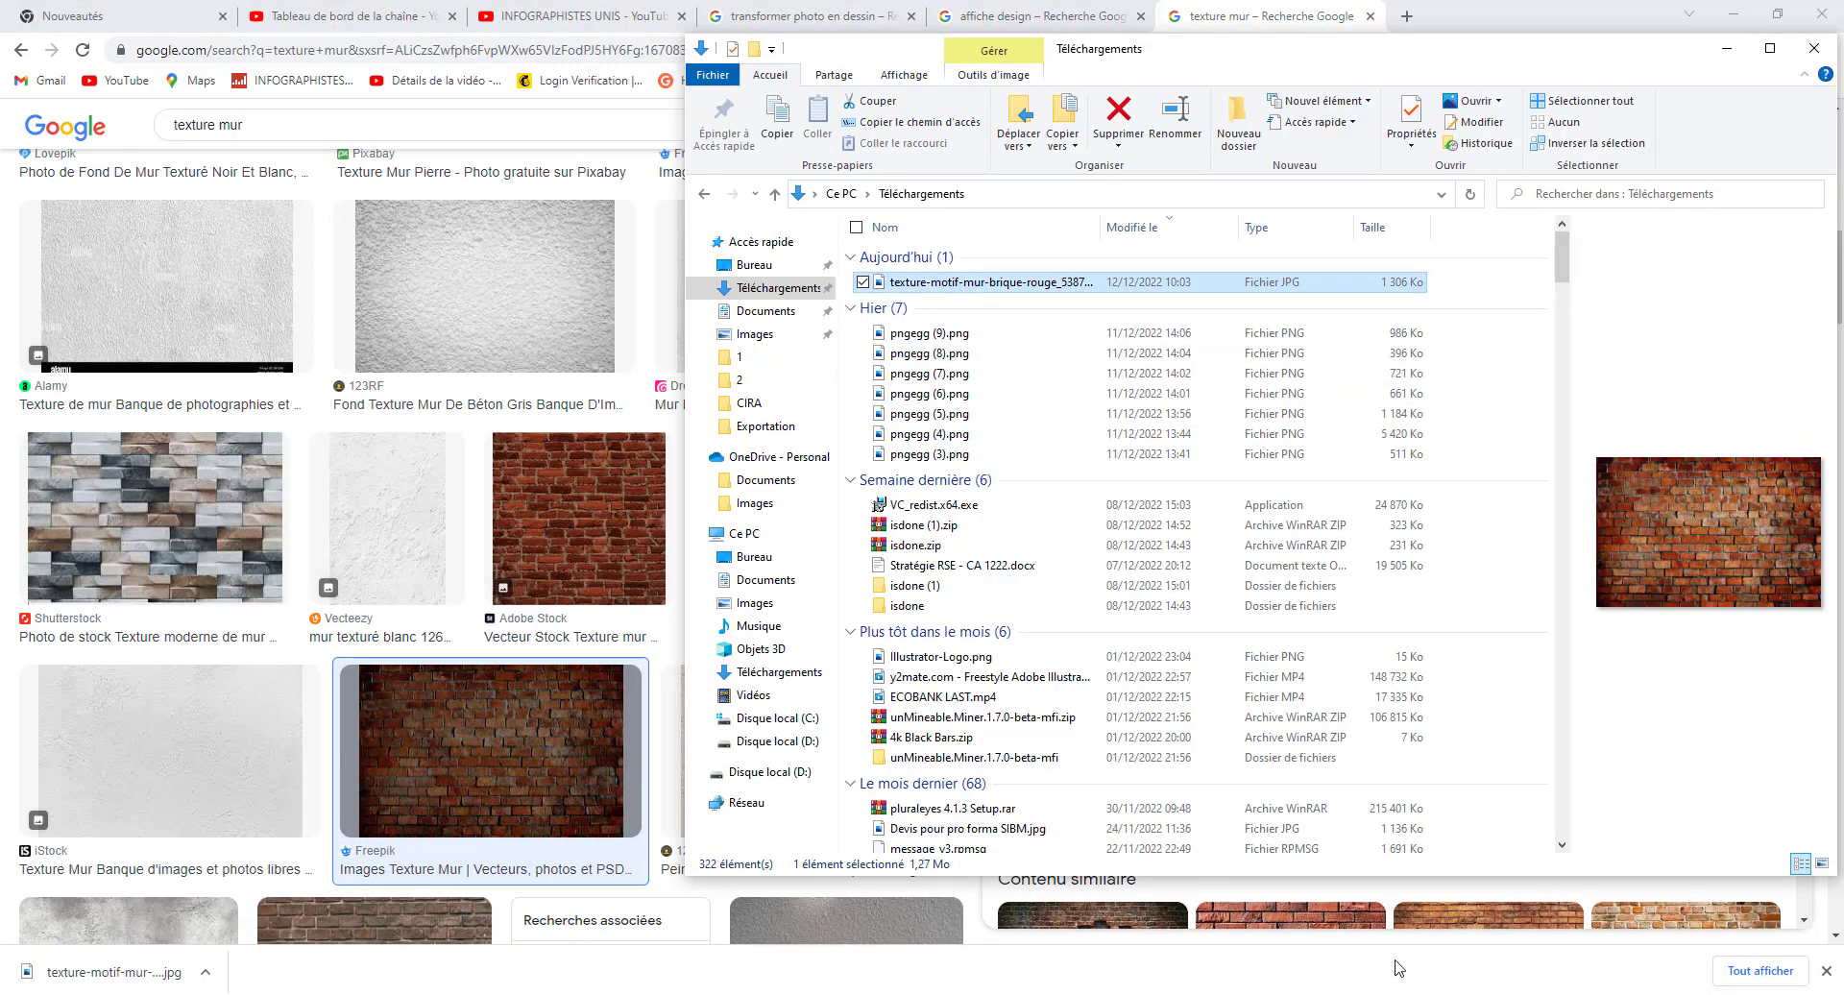
{"action": "key", "text": "alt+Tab"}
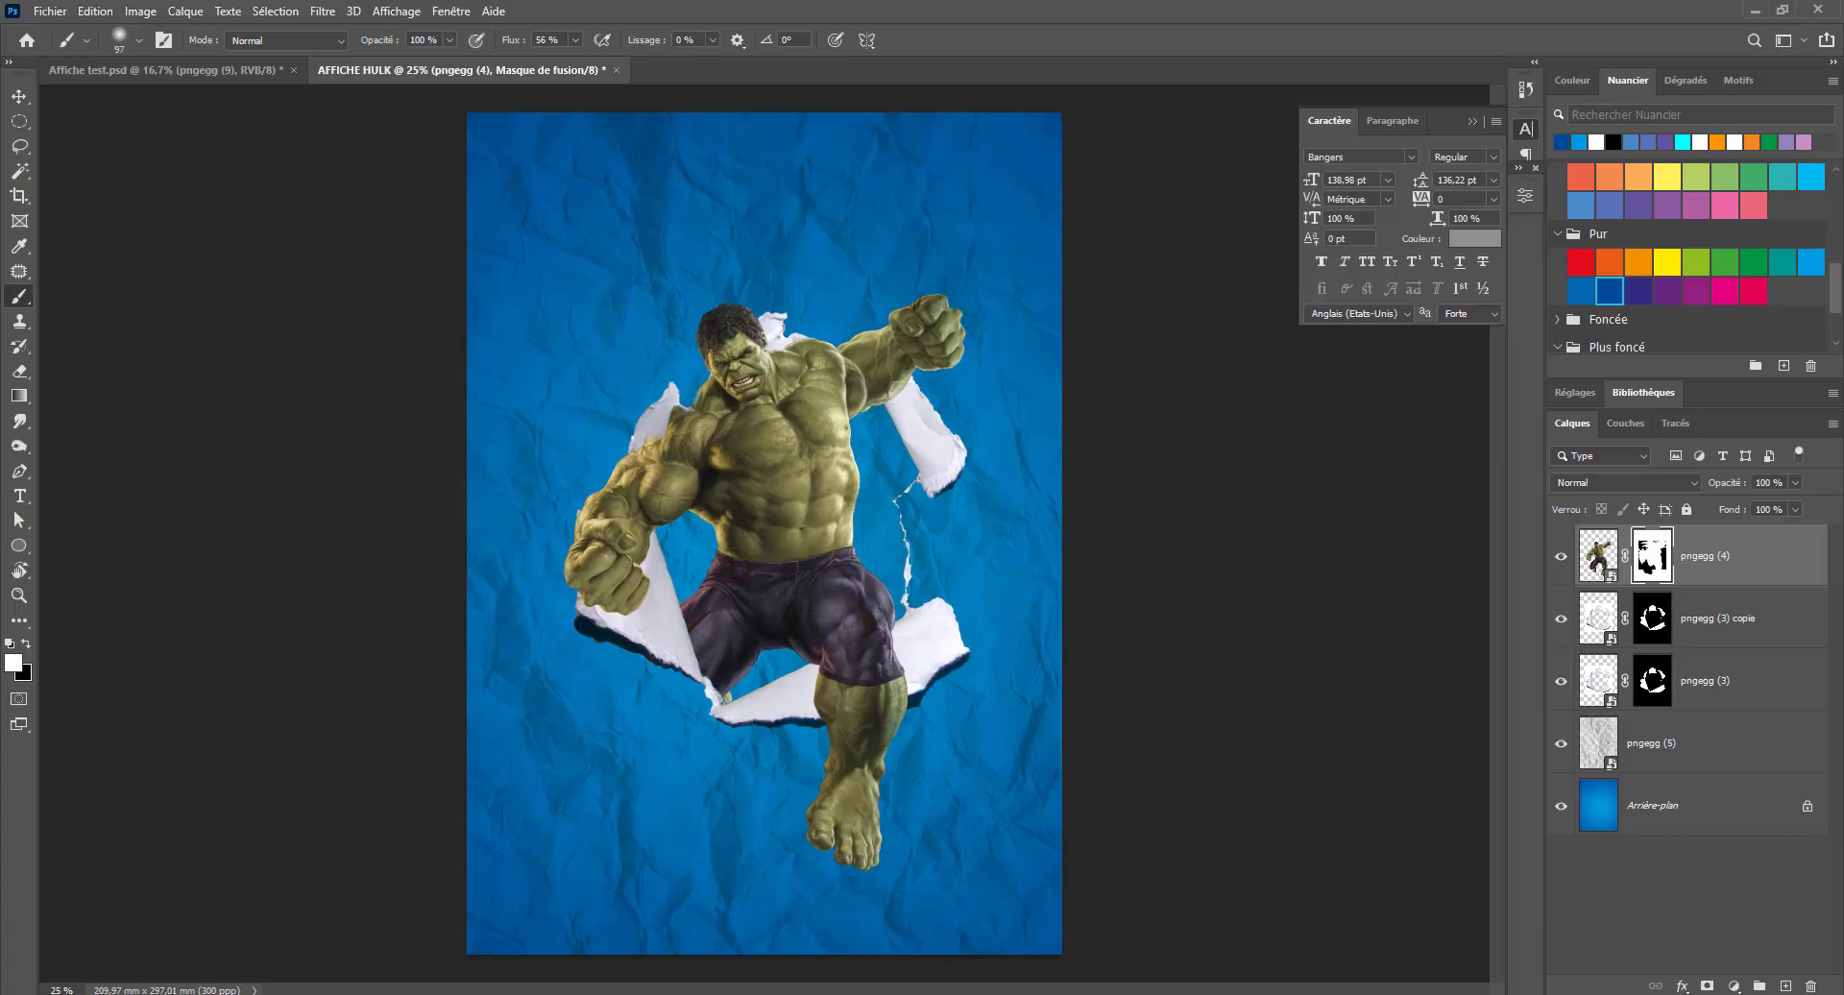
{"action": "left_click", "coordinate": [1709, 763]}
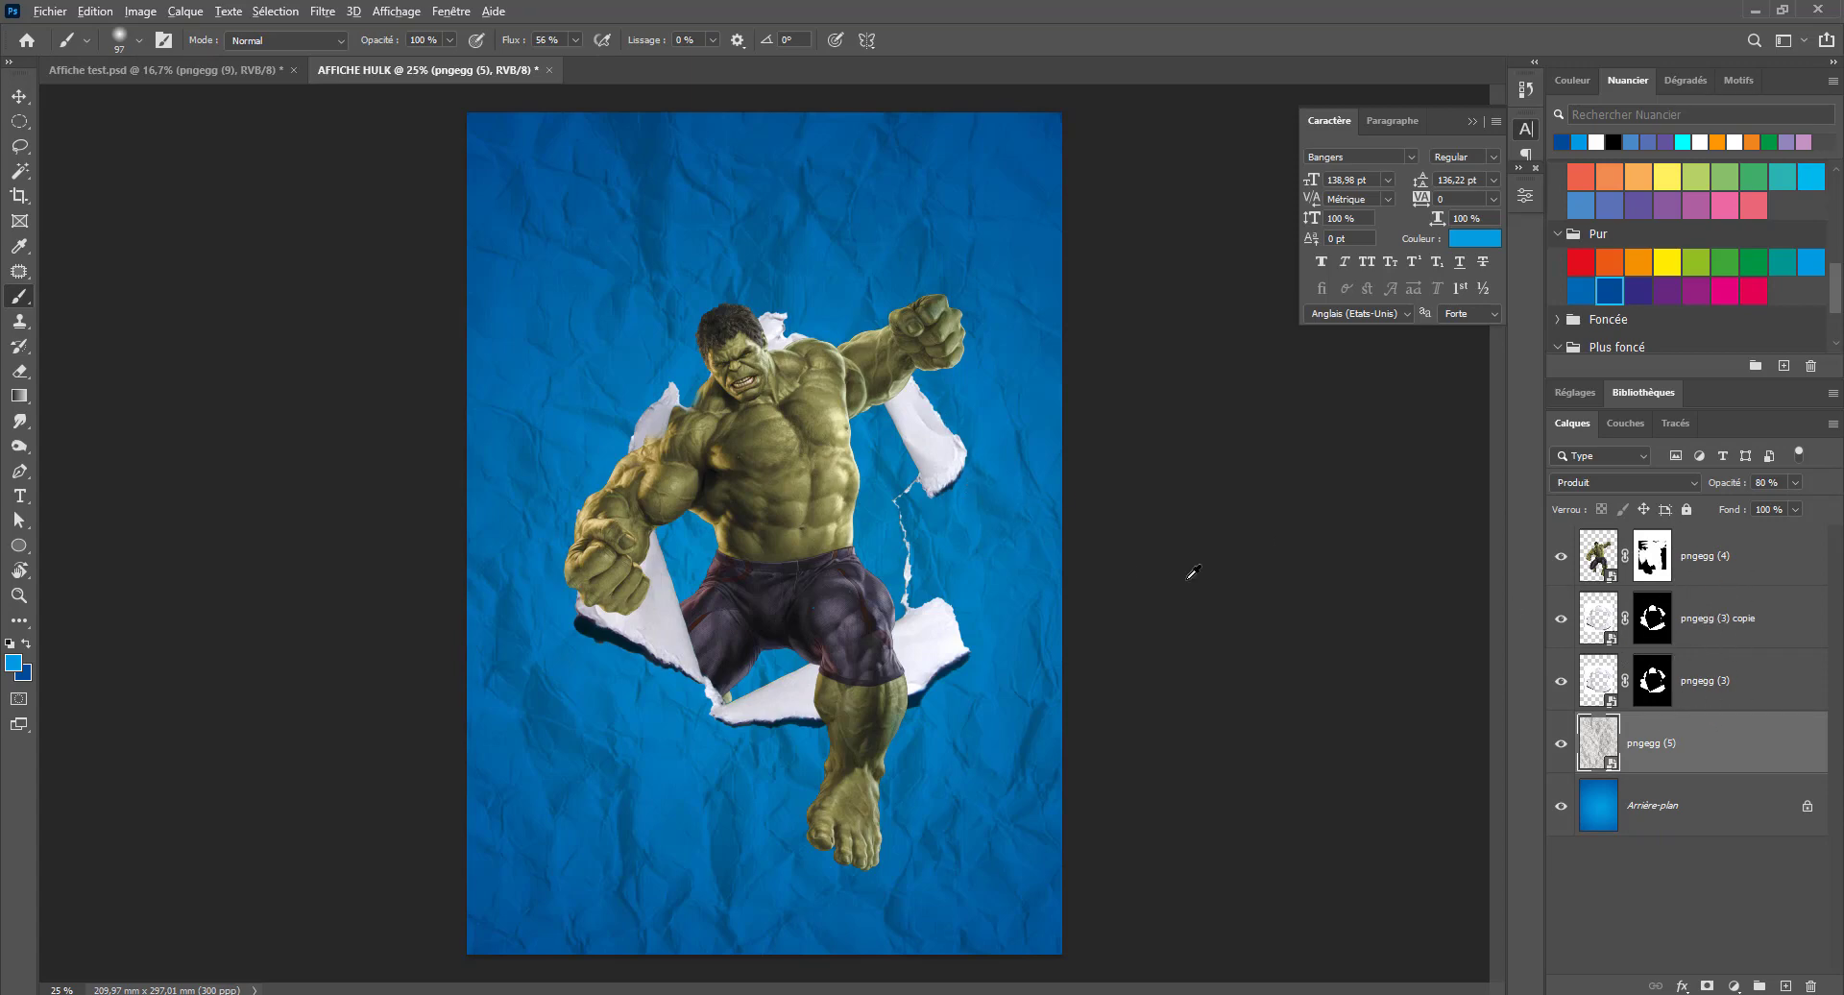
{"action": "key", "text": "alt+Tab"}
{"action": "left_click_drag", "start_coordinate": [879, 281], "coordinate": [557, 786]}
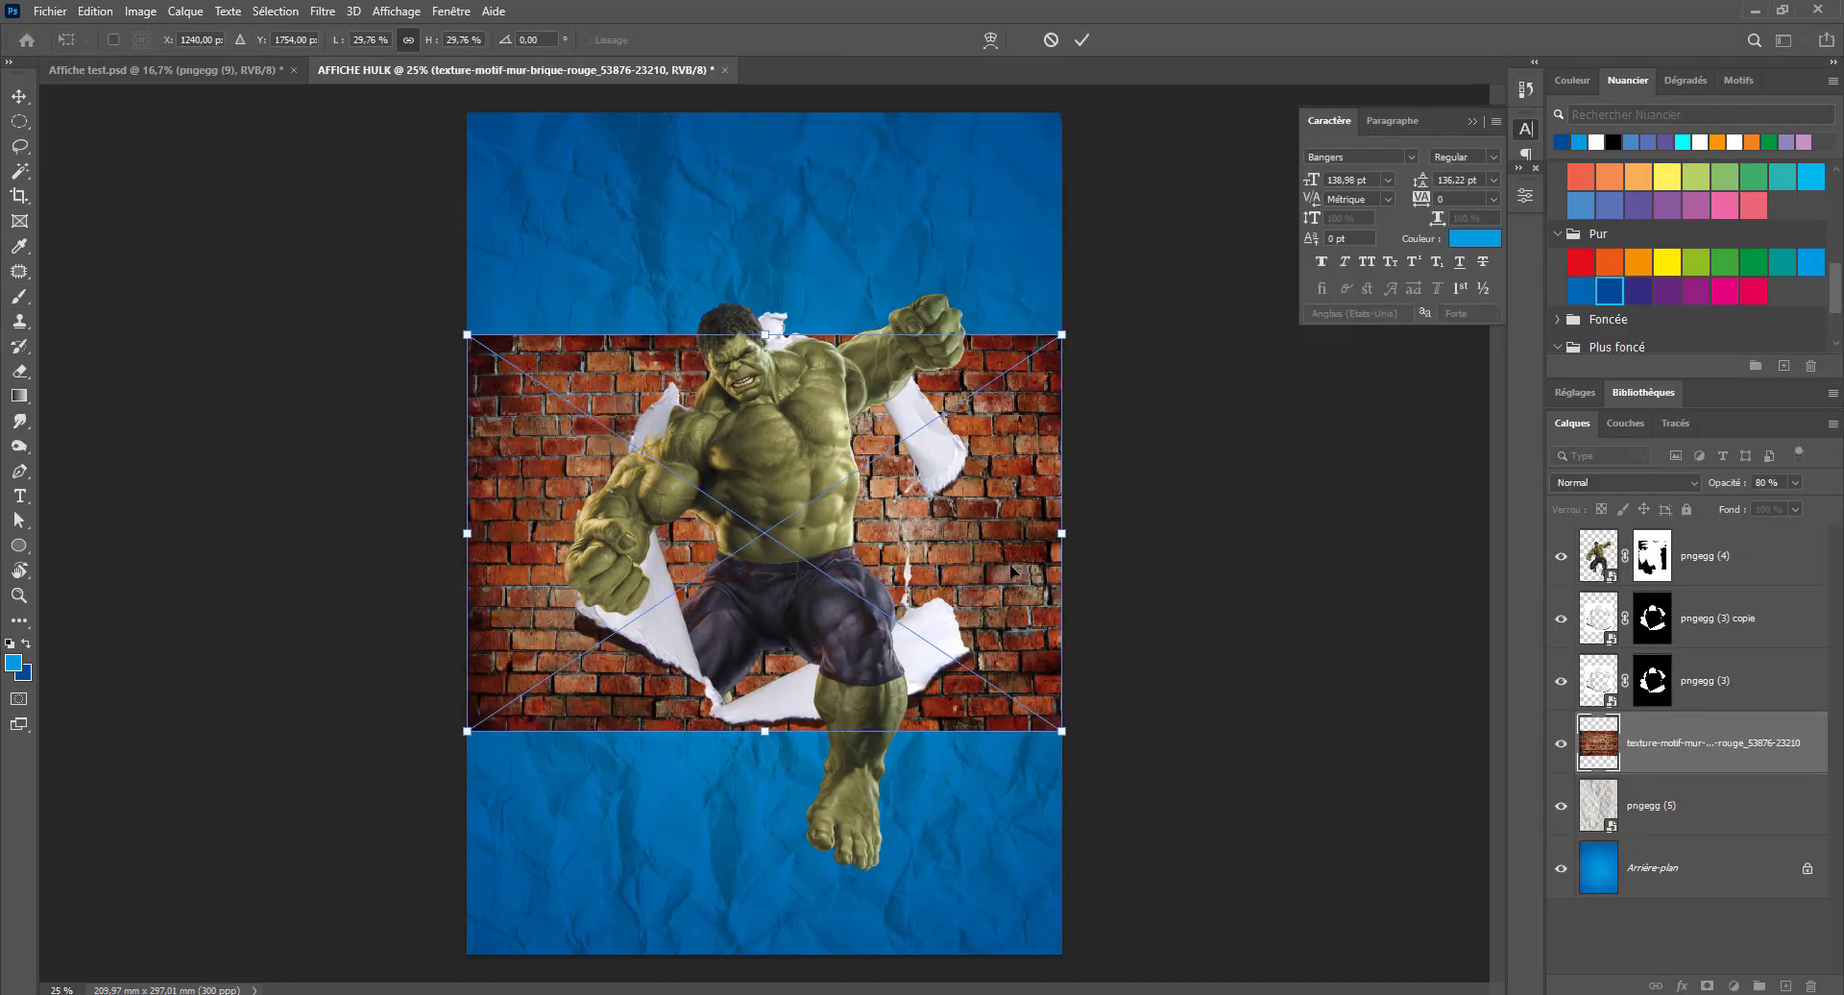
{"action": "mouse_move", "coordinate": [1014, 571]}
{"action": "left_mouse_down"}
{"action": "mouse_move", "coordinate": [1047, 576]}
{"action": "mouse_move", "coordinate": [1020, 540]}
{"action": "left_mouse_up"}
{"action": "key", "text": "Return"}
{"action": "key", "text": "b"}
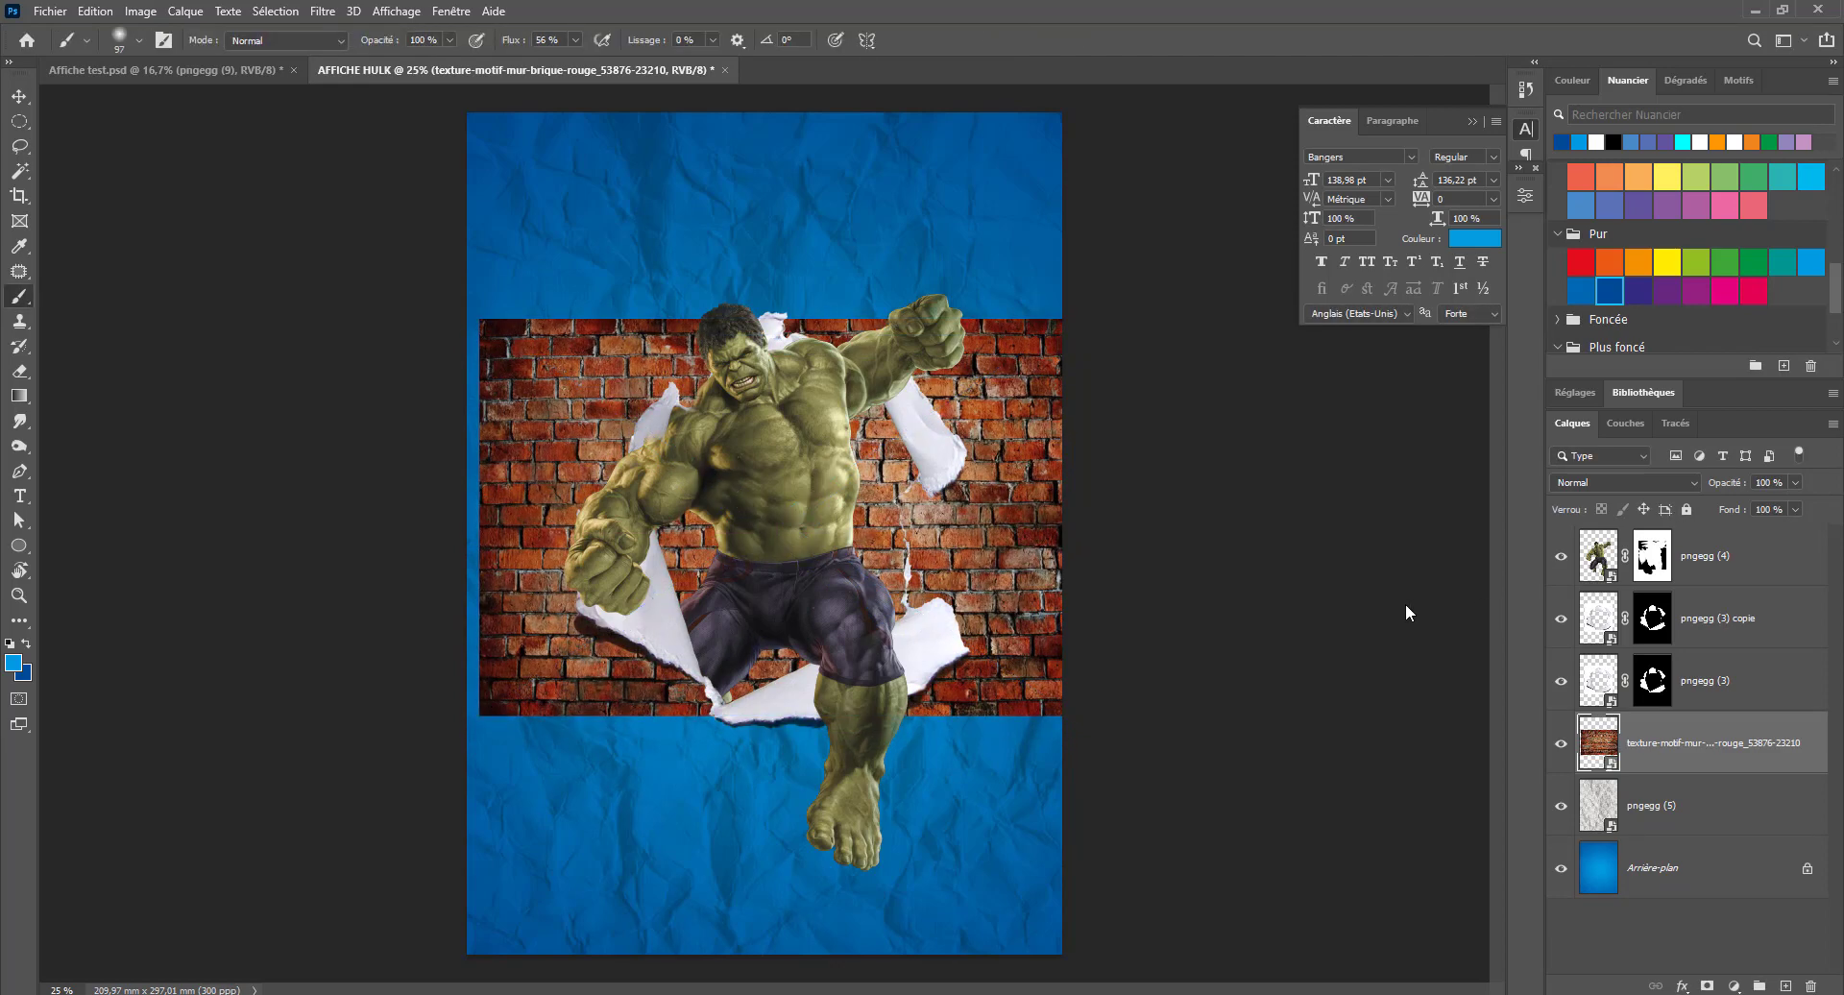
Mask the brick texture layer with the inverted selection of the pngegg (3) torn-paper layer so the bricks fill the hole
{"action": "left_click", "coordinate": [1591, 692], "text": "ctrl"}
{"action": "left_click", "coordinate": [1708, 986]}
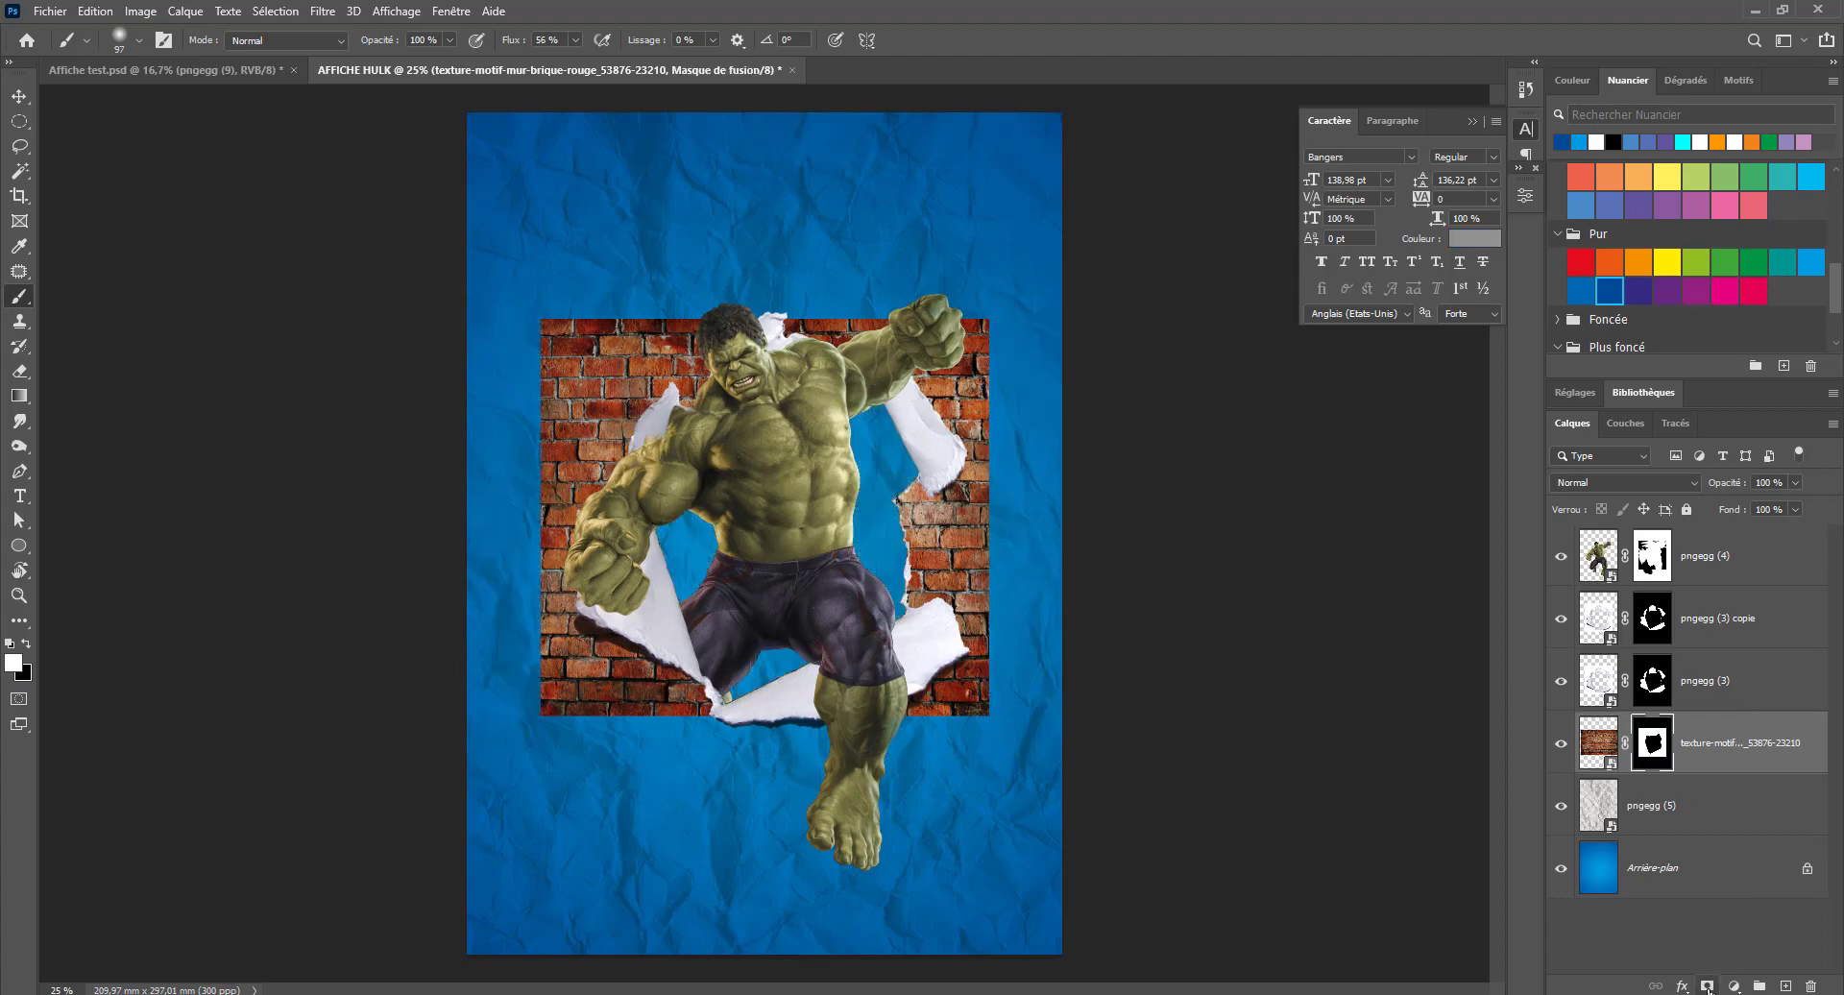
{"action": "key", "text": "ctrl+z"}
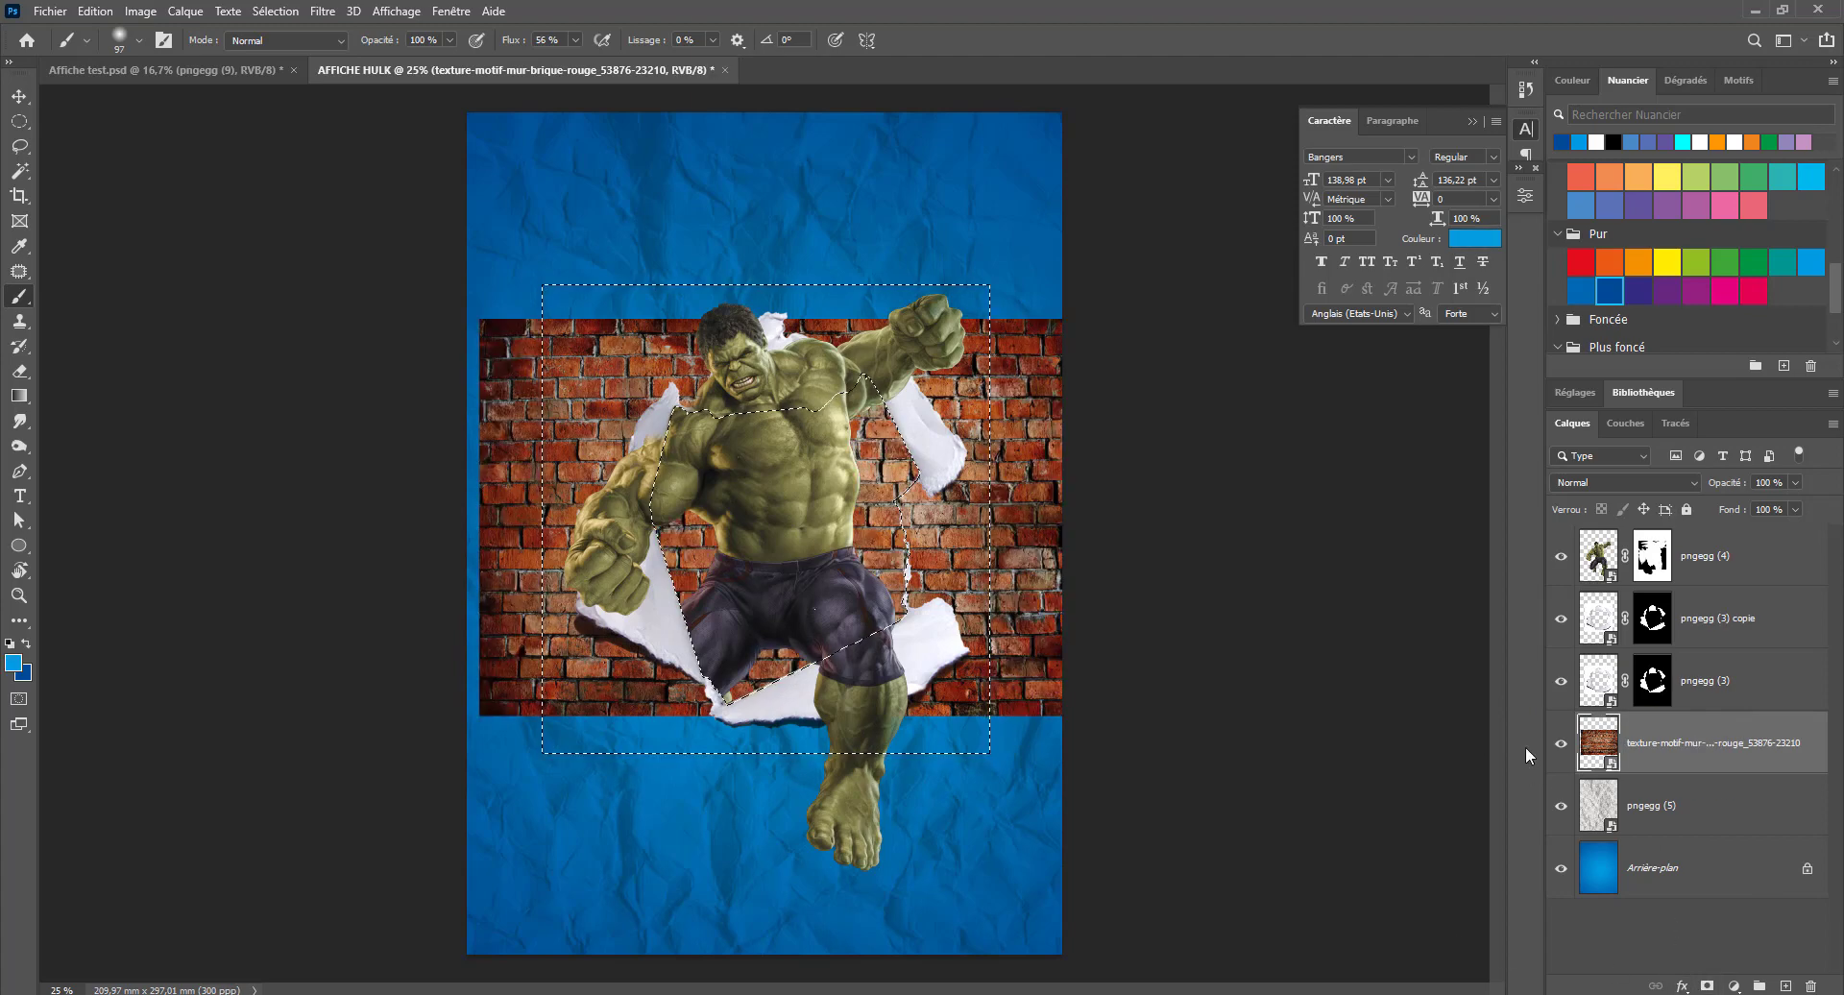
{"action": "left_click", "coordinate": [1585, 754], "text": "ctrl+shift"}
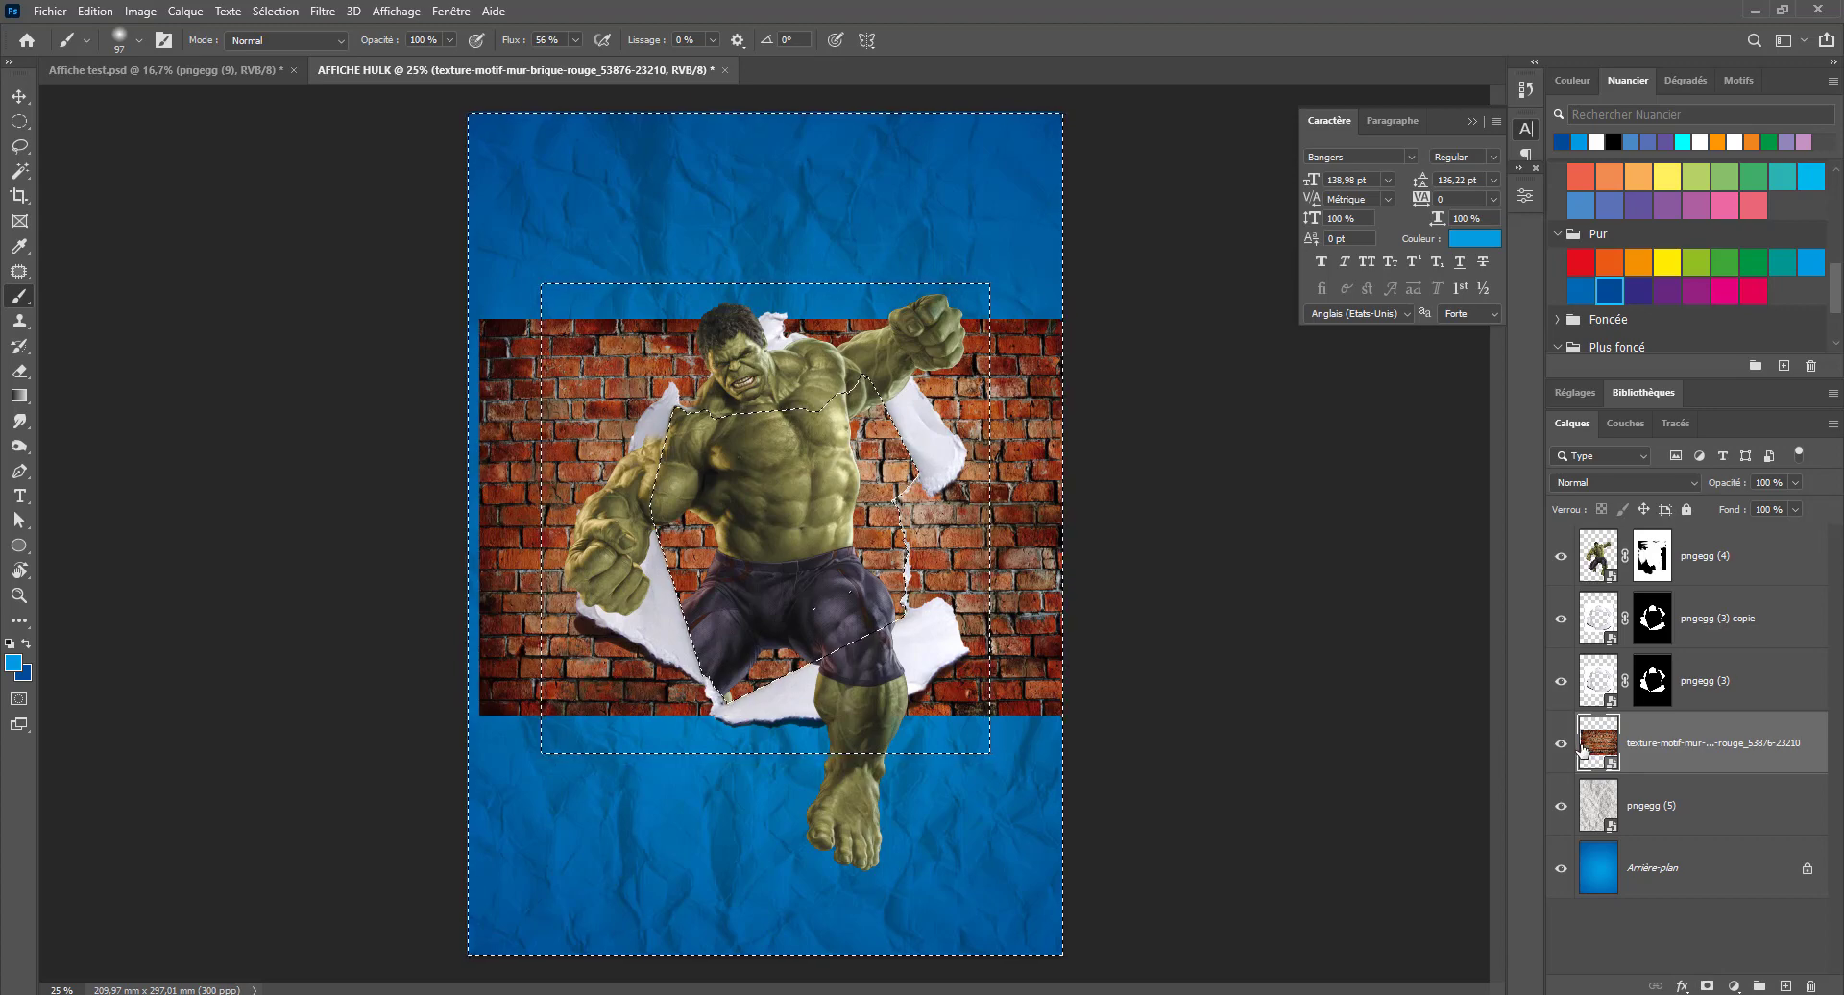
{"action": "key", "text": "ctrl+shift+i"}
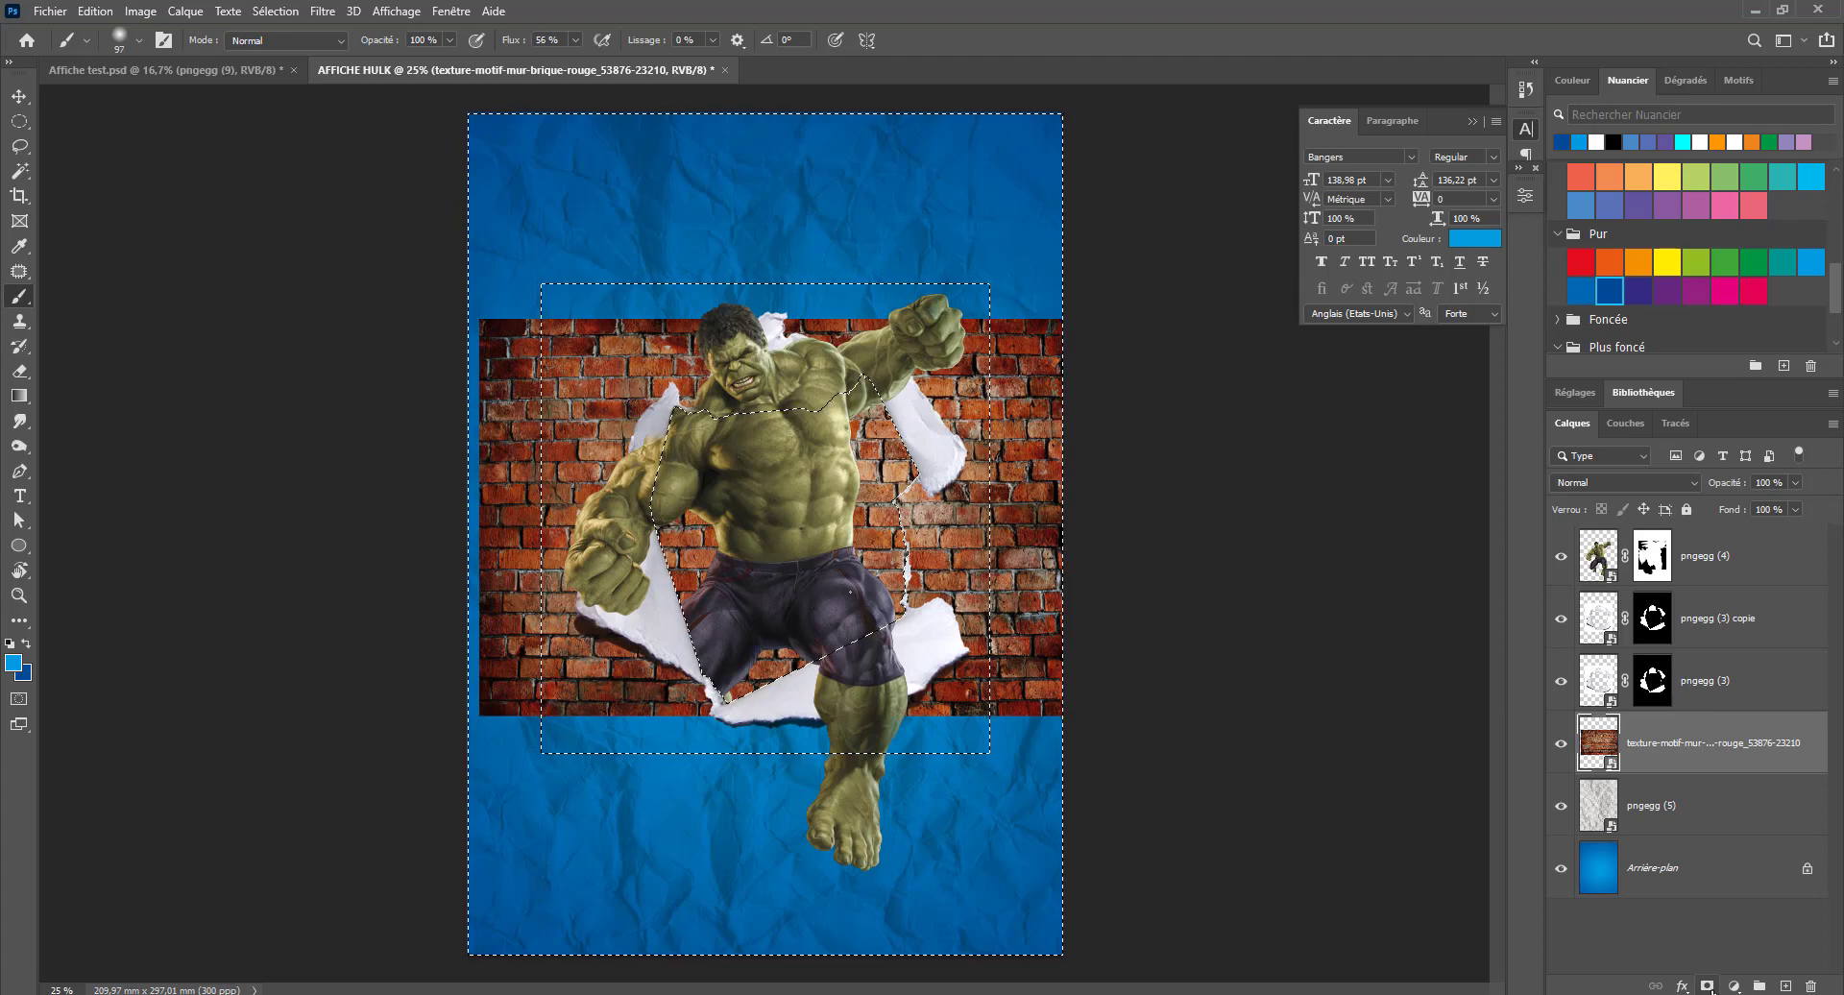
{"action": "left_click", "coordinate": [1706, 985]}
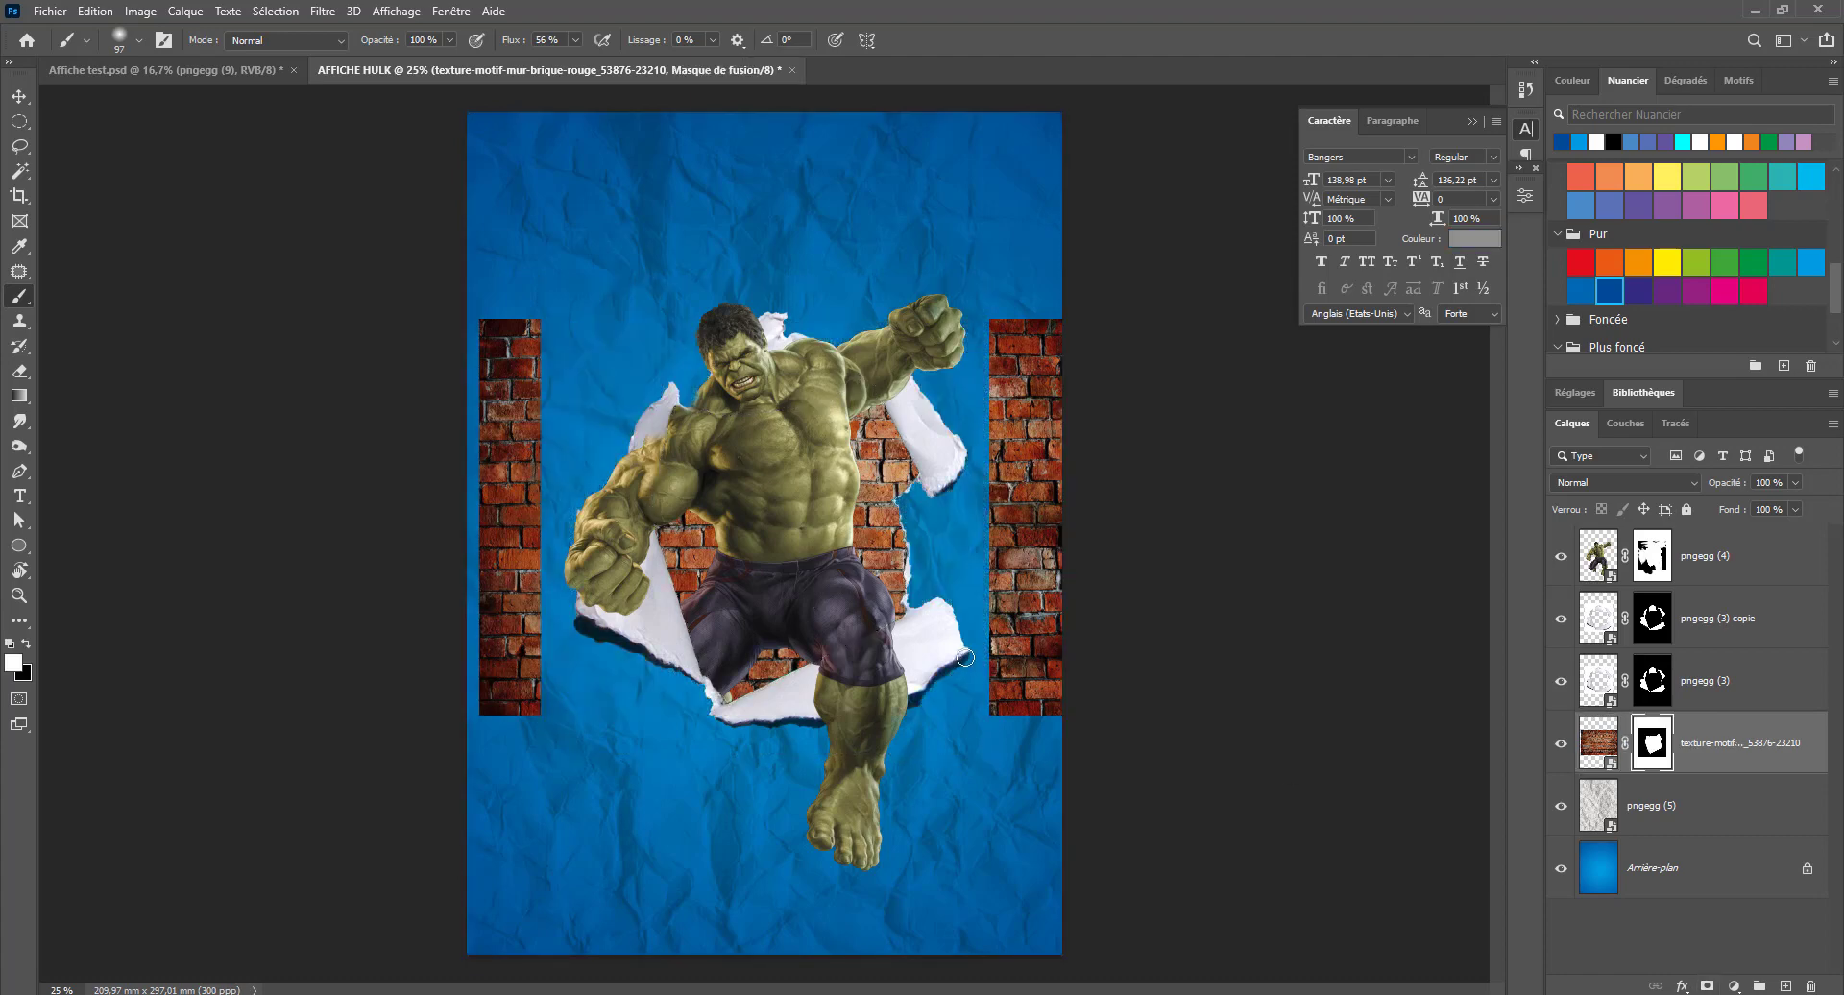
Erase the leftover brick strips along both sides of the poster on the texture's mask with the 152 px eraser
{"action": "key", "text": "e"}
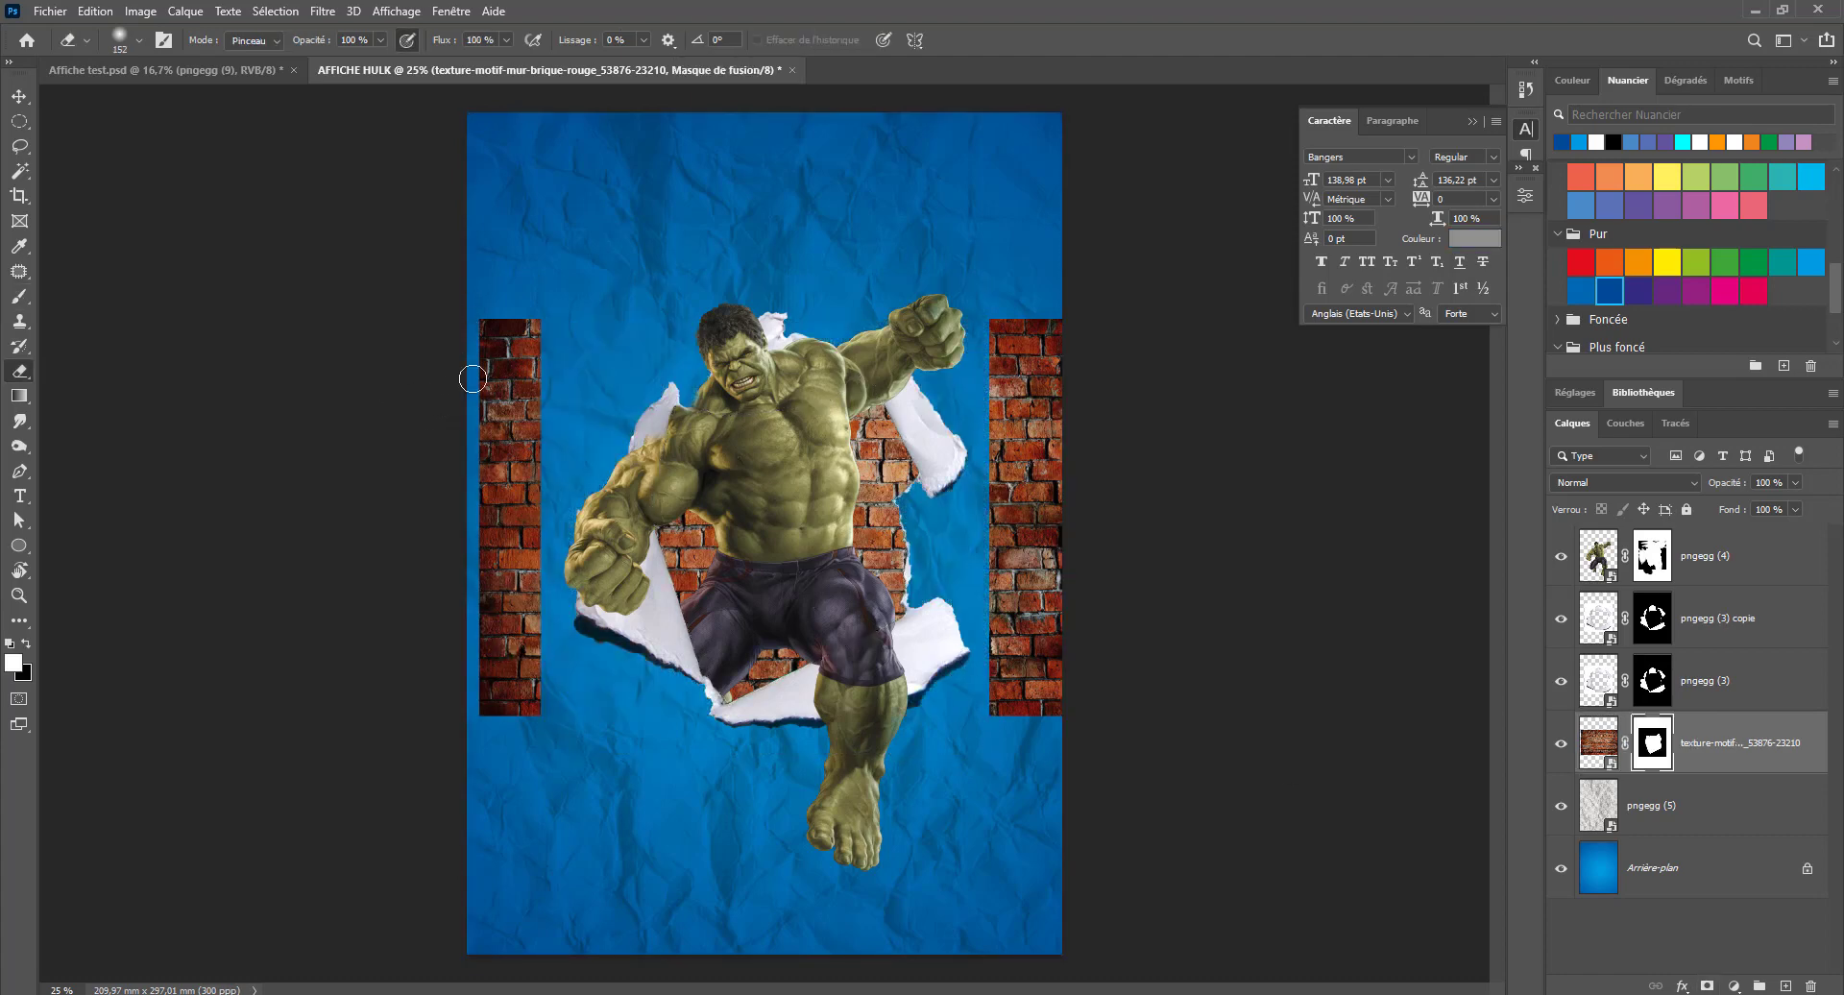
{"action": "mouse_move", "coordinate": [473, 379]}
{"action": "left_mouse_down"}
{"action": "mouse_move", "coordinate": [505, 538]}
{"action": "mouse_move", "coordinate": [484, 310]}
{"action": "mouse_move", "coordinate": [527, 465]}
{"action": "mouse_move", "coordinate": [503, 498]}
{"action": "mouse_move", "coordinate": [544, 708]}
{"action": "mouse_move", "coordinate": [532, 465]}
{"action": "left_mouse_up"}
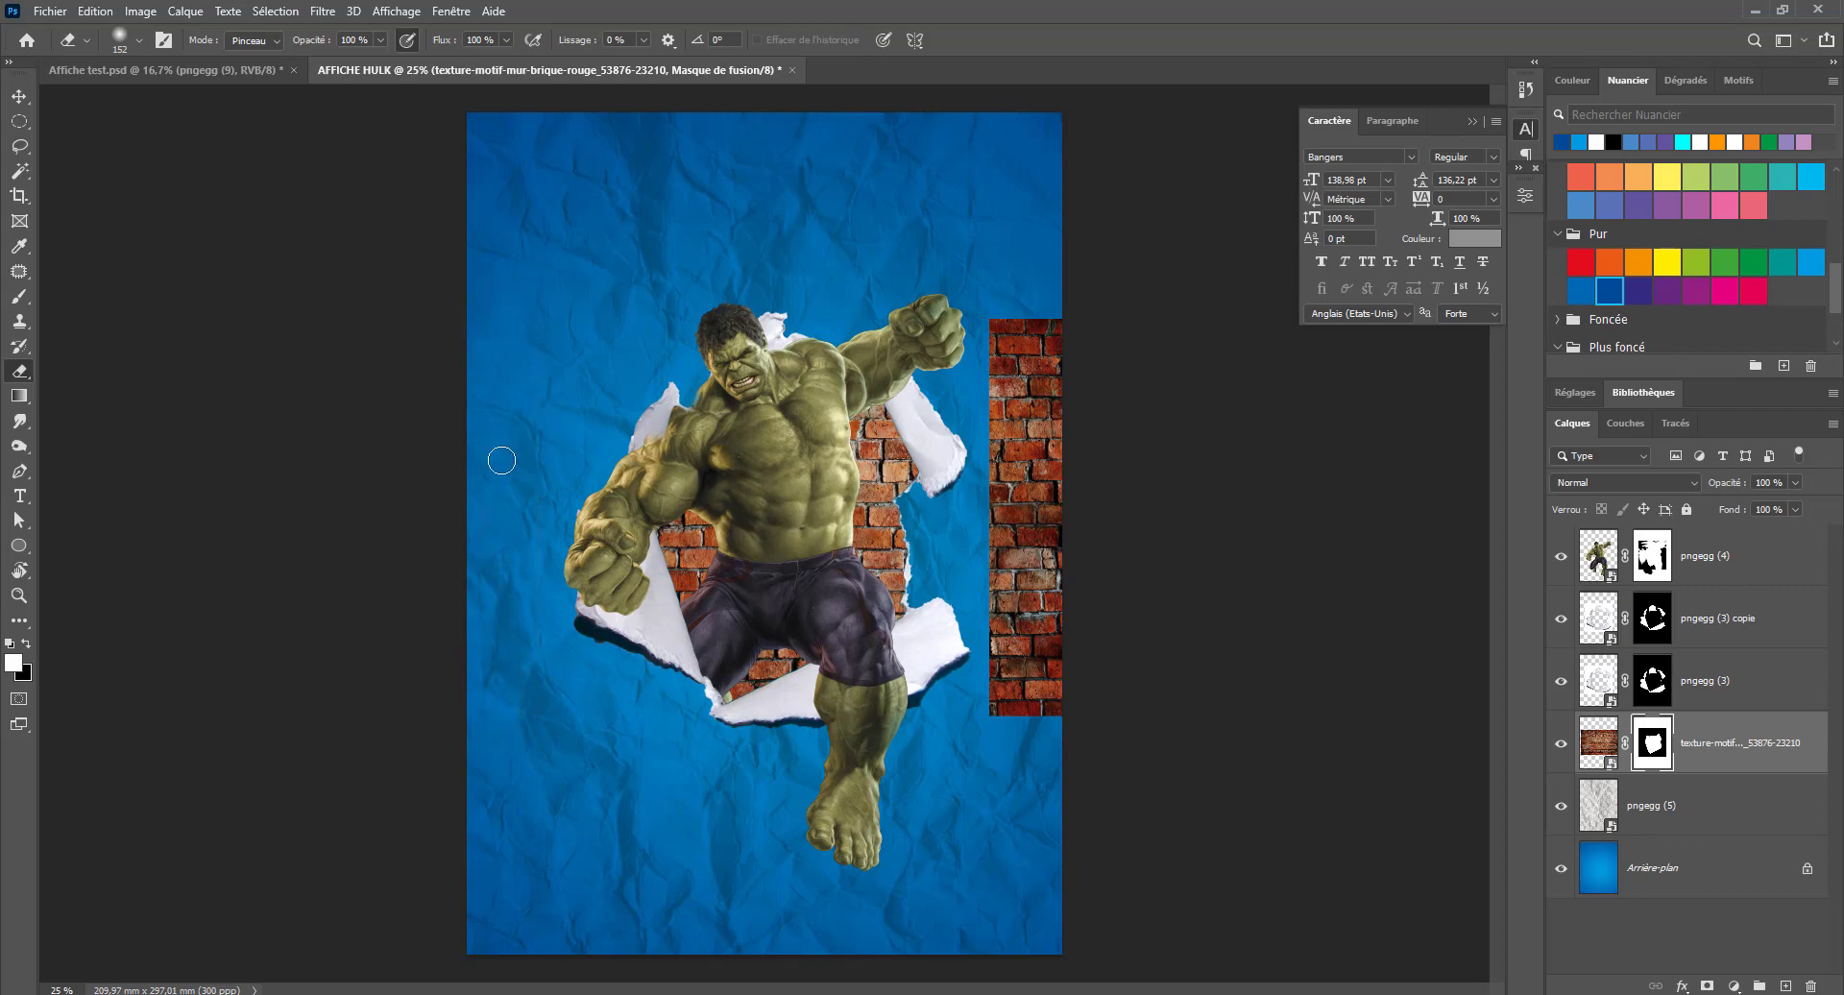
{"action": "mouse_move", "coordinate": [1028, 308]}
{"action": "left_mouse_down"}
{"action": "mouse_move", "coordinate": [990, 565]}
{"action": "mouse_move", "coordinate": [1001, 343]}
{"action": "mouse_move", "coordinate": [1030, 327]}
{"action": "mouse_move", "coordinate": [1040, 448]}
{"action": "mouse_move", "coordinate": [999, 364]}
{"action": "mouse_move", "coordinate": [1016, 299]}
{"action": "mouse_move", "coordinate": [1062, 289]}
{"action": "mouse_move", "coordinate": [1079, 327]}
{"action": "mouse_move", "coordinate": [1019, 524]}
{"action": "mouse_move", "coordinate": [1022, 575]}
{"action": "mouse_move", "coordinate": [1048, 599]}
{"action": "mouse_move", "coordinate": [1046, 682]}
{"action": "mouse_move", "coordinate": [1050, 640]}
{"action": "mouse_move", "coordinate": [1009, 617]}
{"action": "mouse_move", "coordinate": [997, 705]}
{"action": "mouse_move", "coordinate": [1056, 671]}
{"action": "left_mouse_up"}
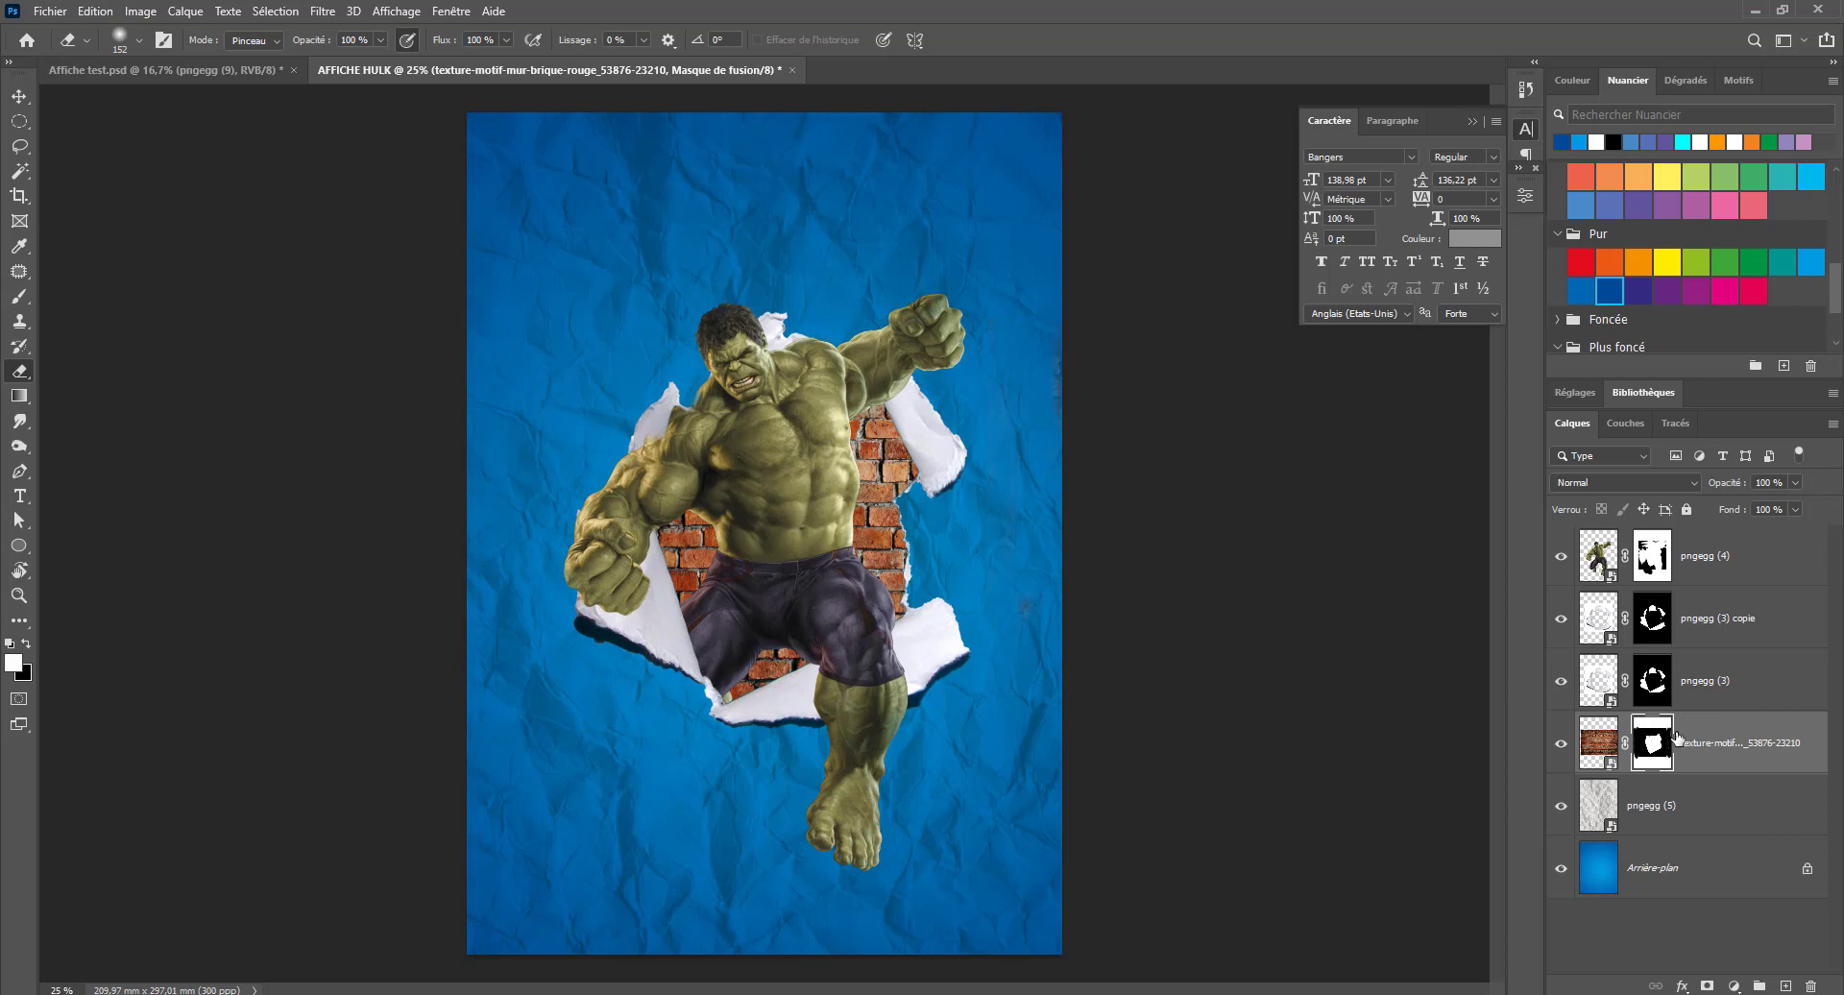
{"action": "left_click", "coordinate": [1598, 742]}
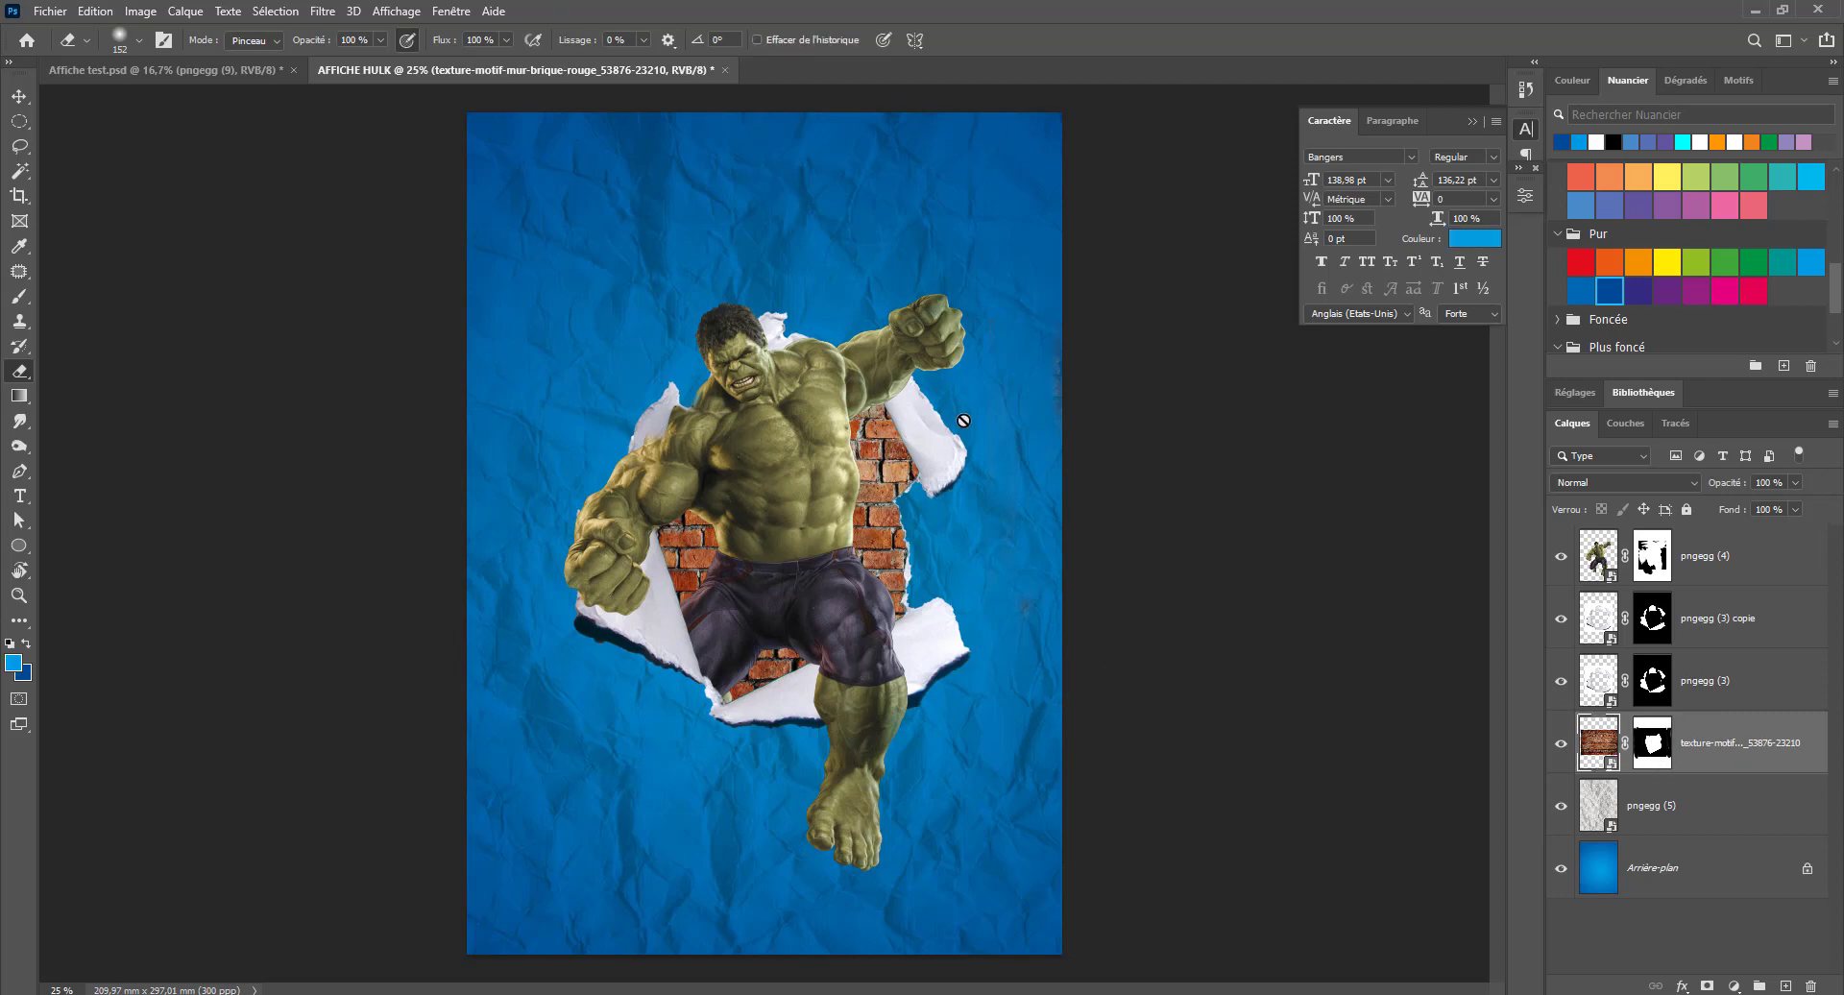
Examine the shading around the Hulk and inside the torn hole in Affiche test.psd, and return to AFFICHE HULK
{"action": "left_click", "coordinate": [185, 70]}
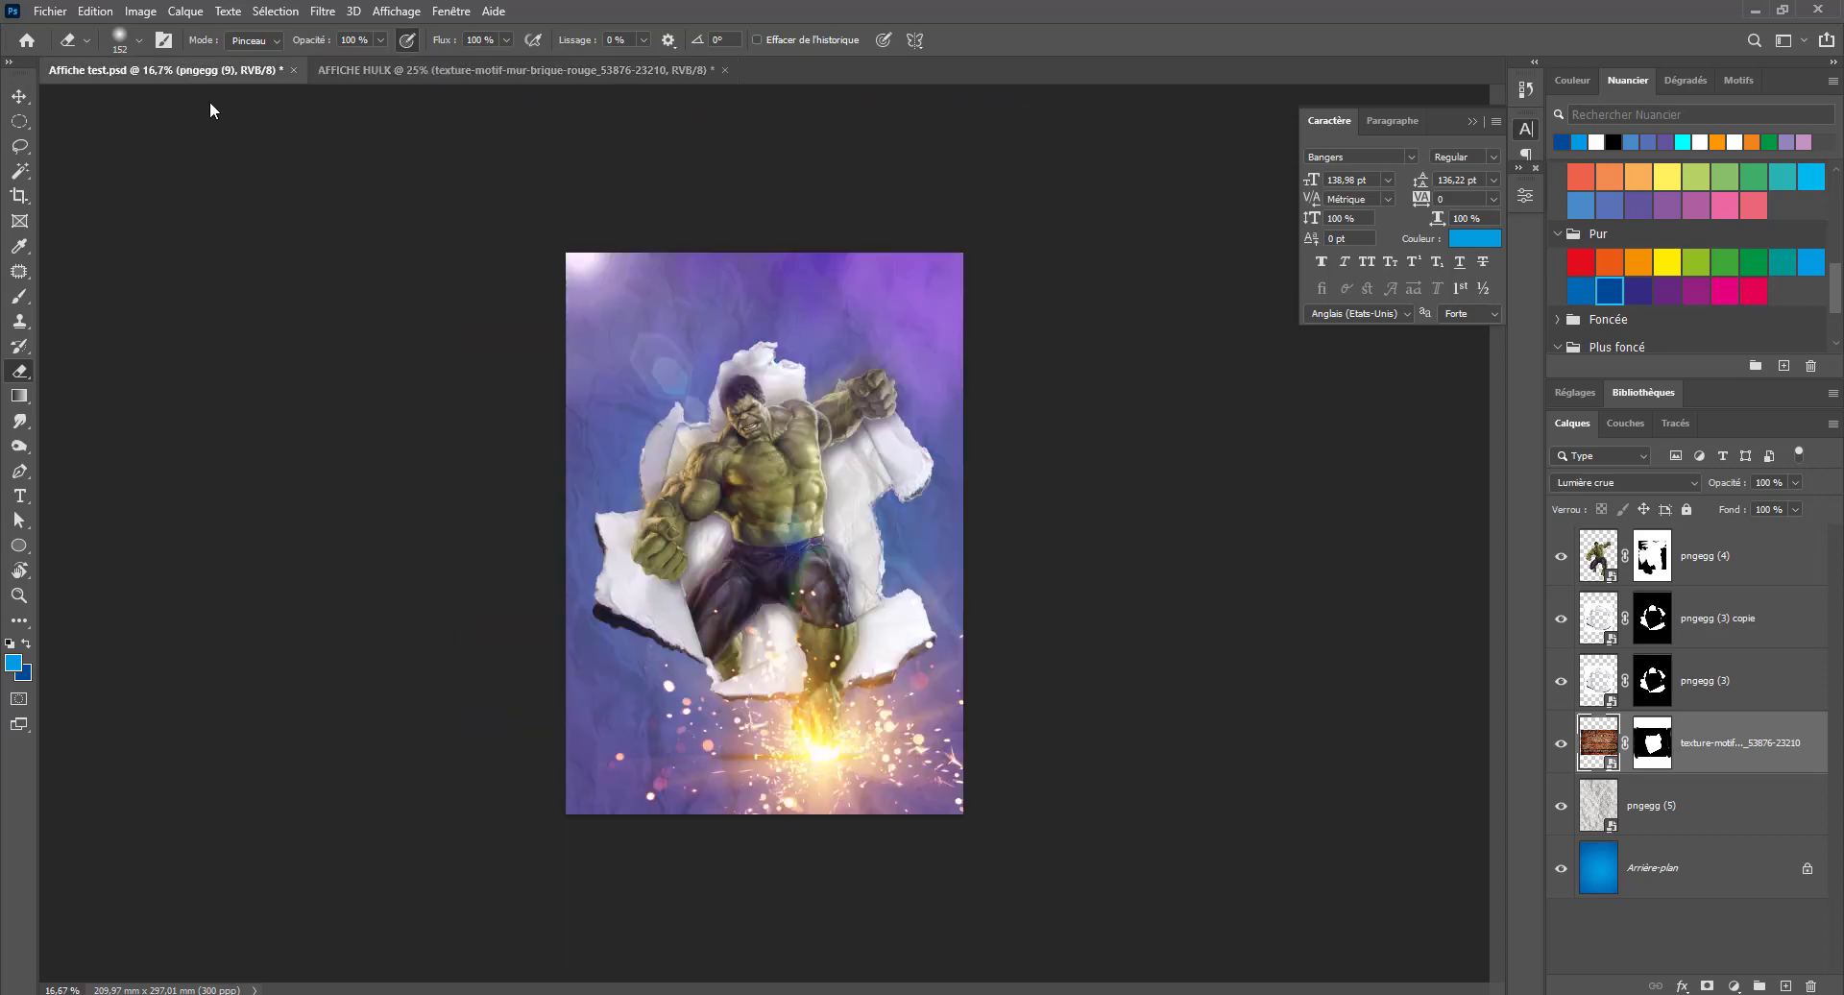
{"action": "key", "text": "ctrl+space"}
{"action": "left_click_drag", "start_coordinate": [750, 451], "coordinate": [853, 528]}
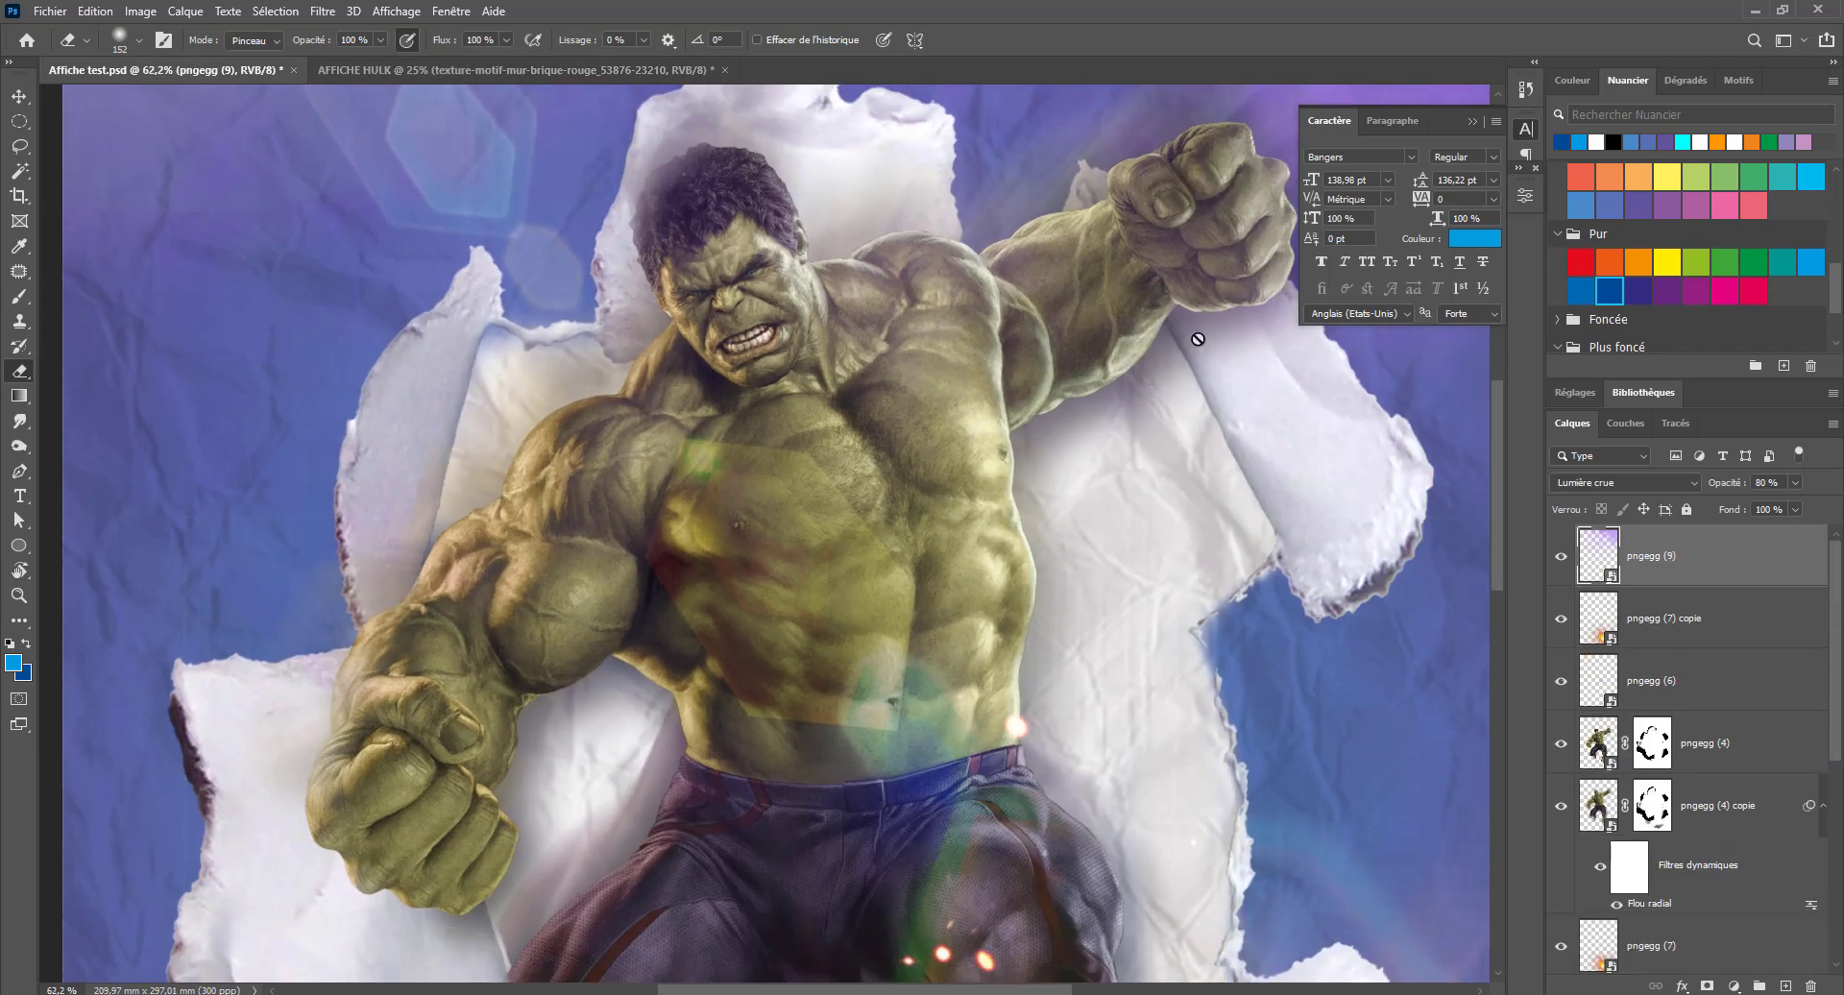
{"action": "left_click_drag", "start_coordinate": [983, 628], "coordinate": [880, 454]}
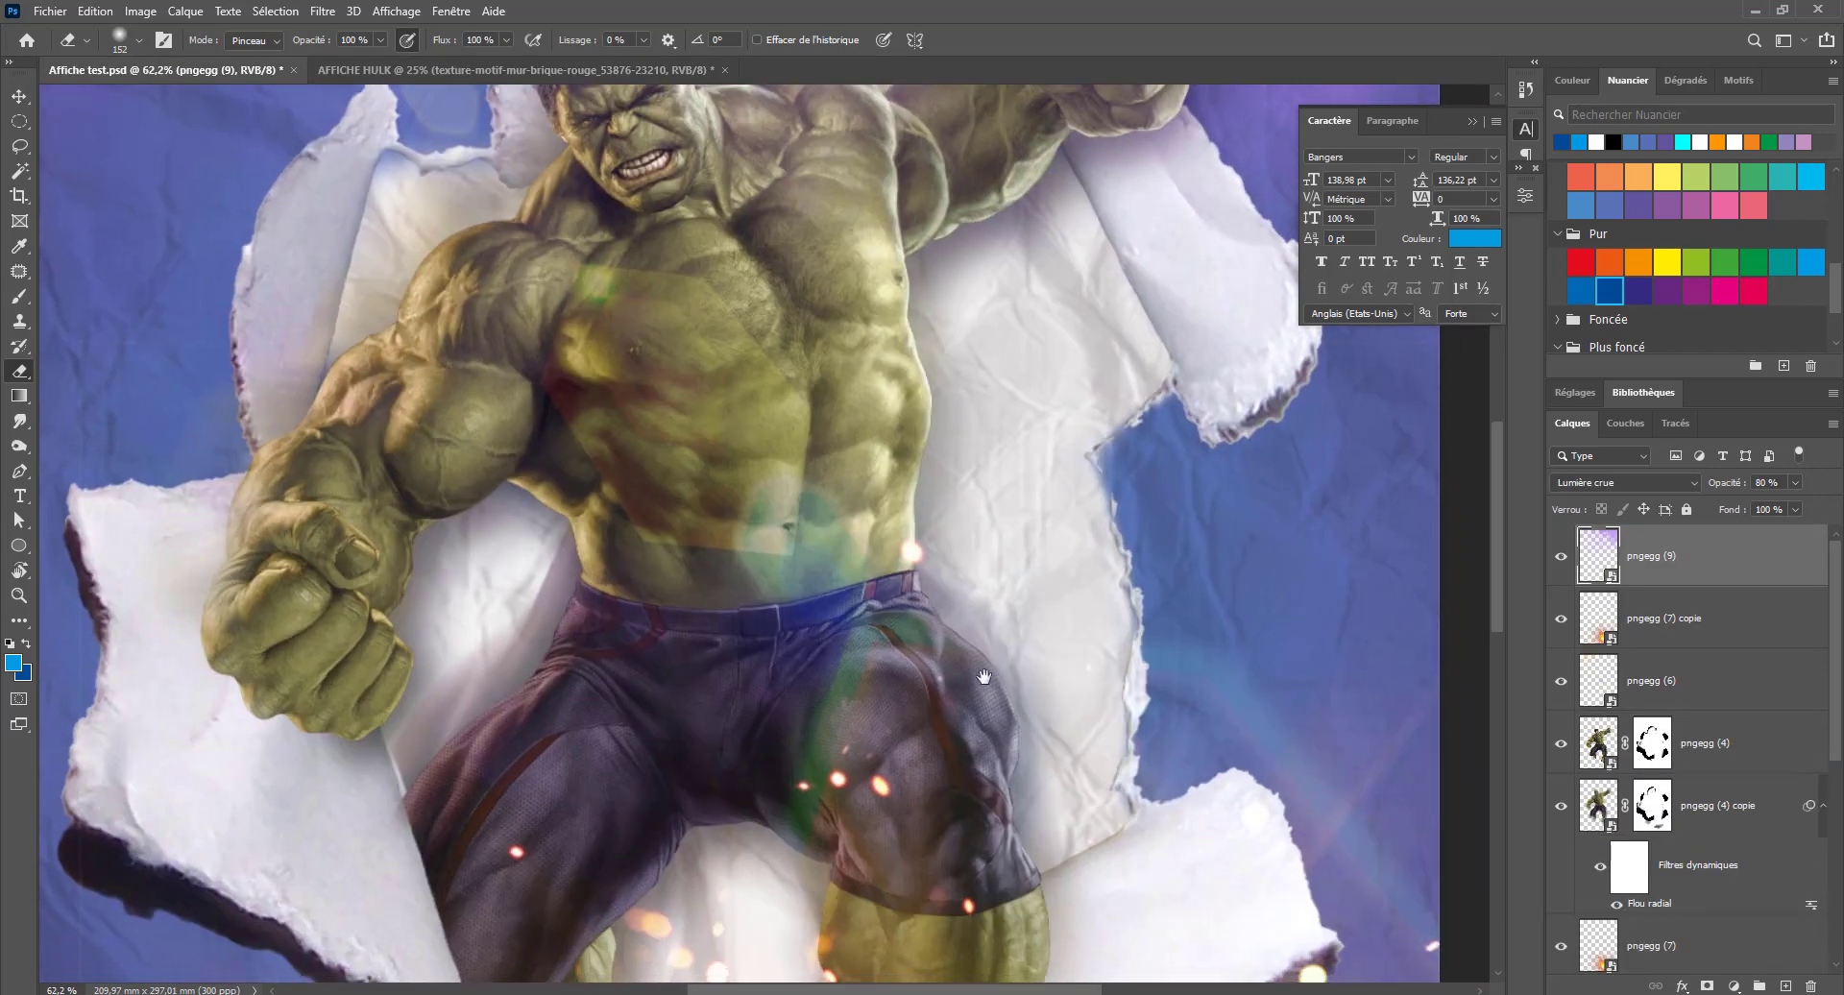
{"action": "left_click", "coordinate": [398, 61]}
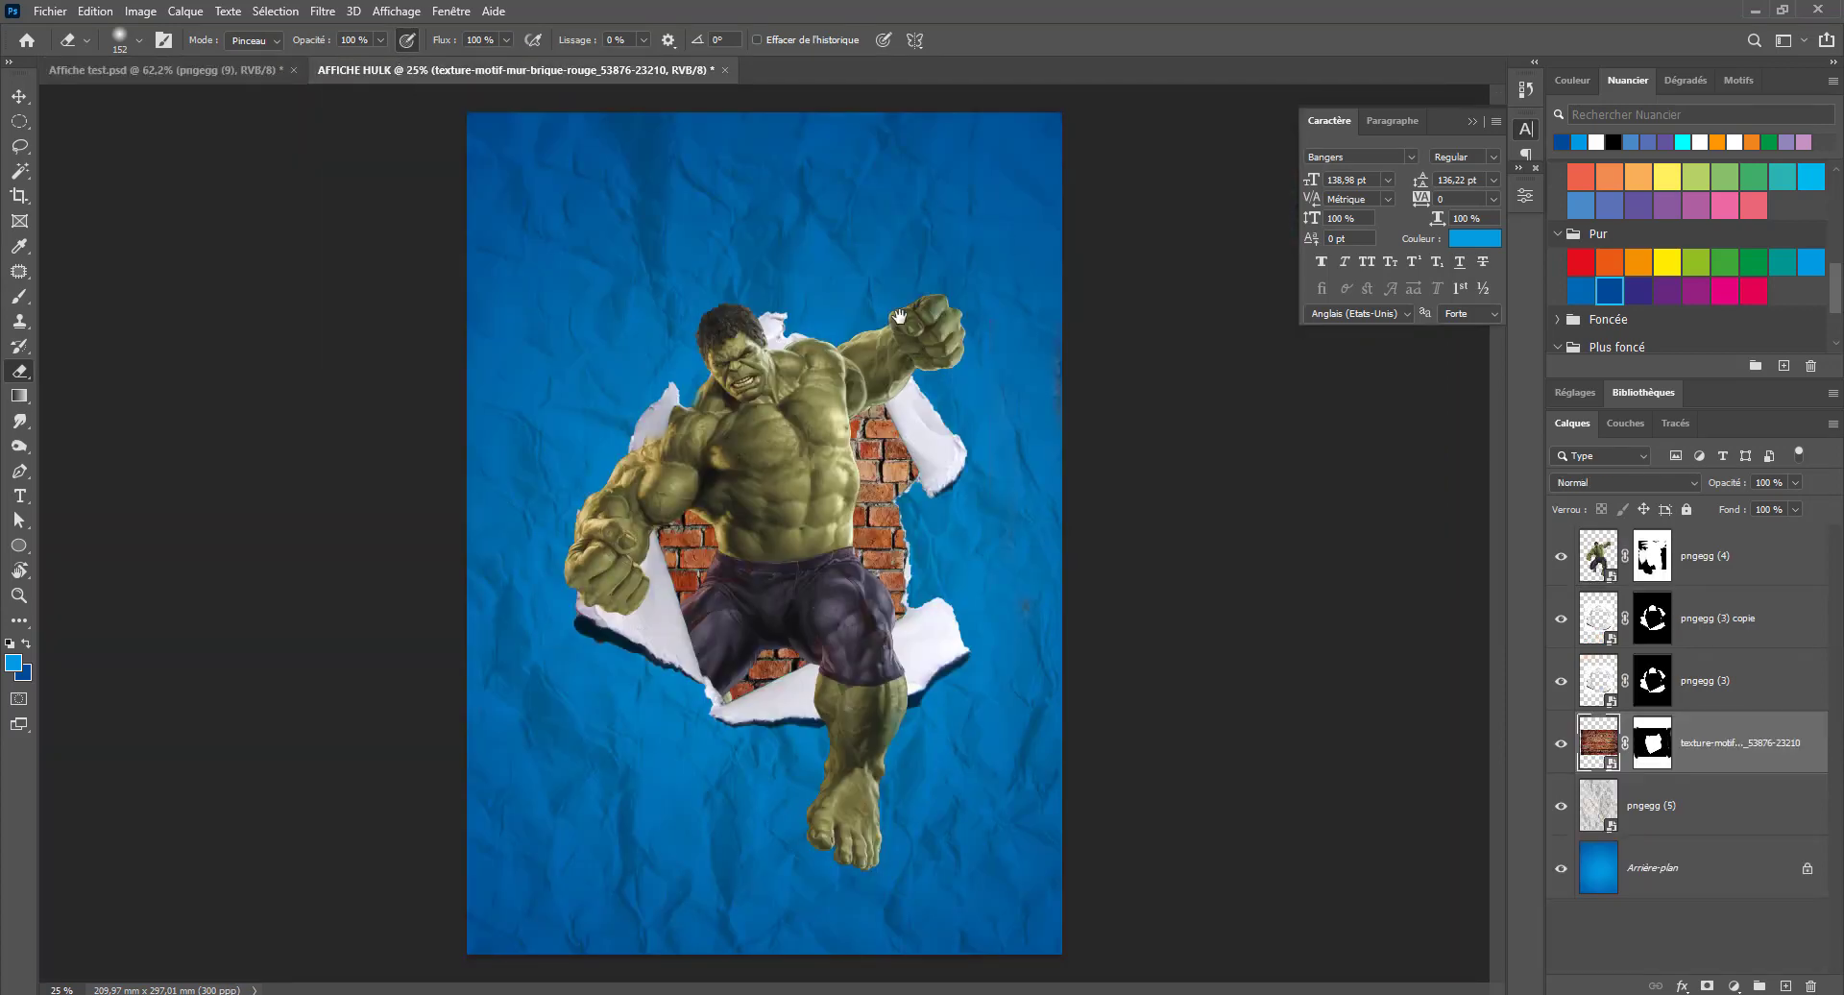
Add a drop shadow in Produit mode to the Hulk layer pngegg (4) and increase its size to about 95 px
{"action": "left_click", "coordinate": [1760, 574]}
{"action": "double_click", "coordinate": [1800, 574]}
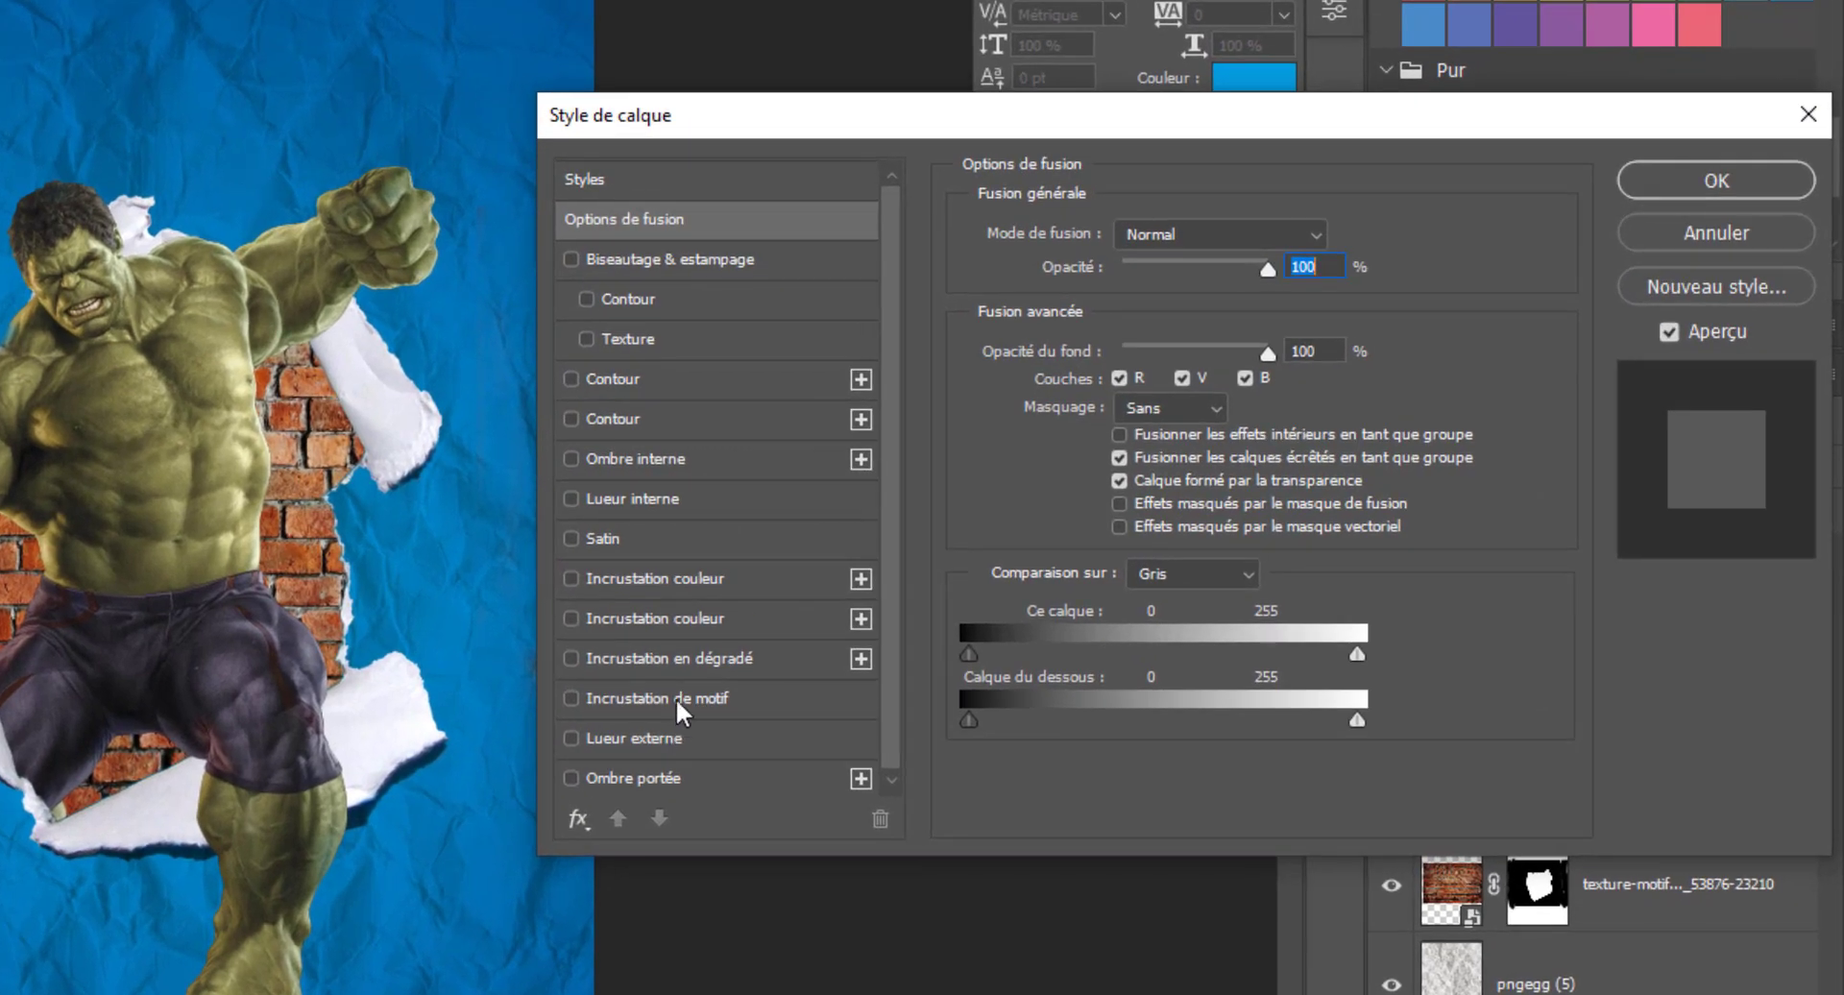
{"action": "left_click", "coordinate": [643, 774]}
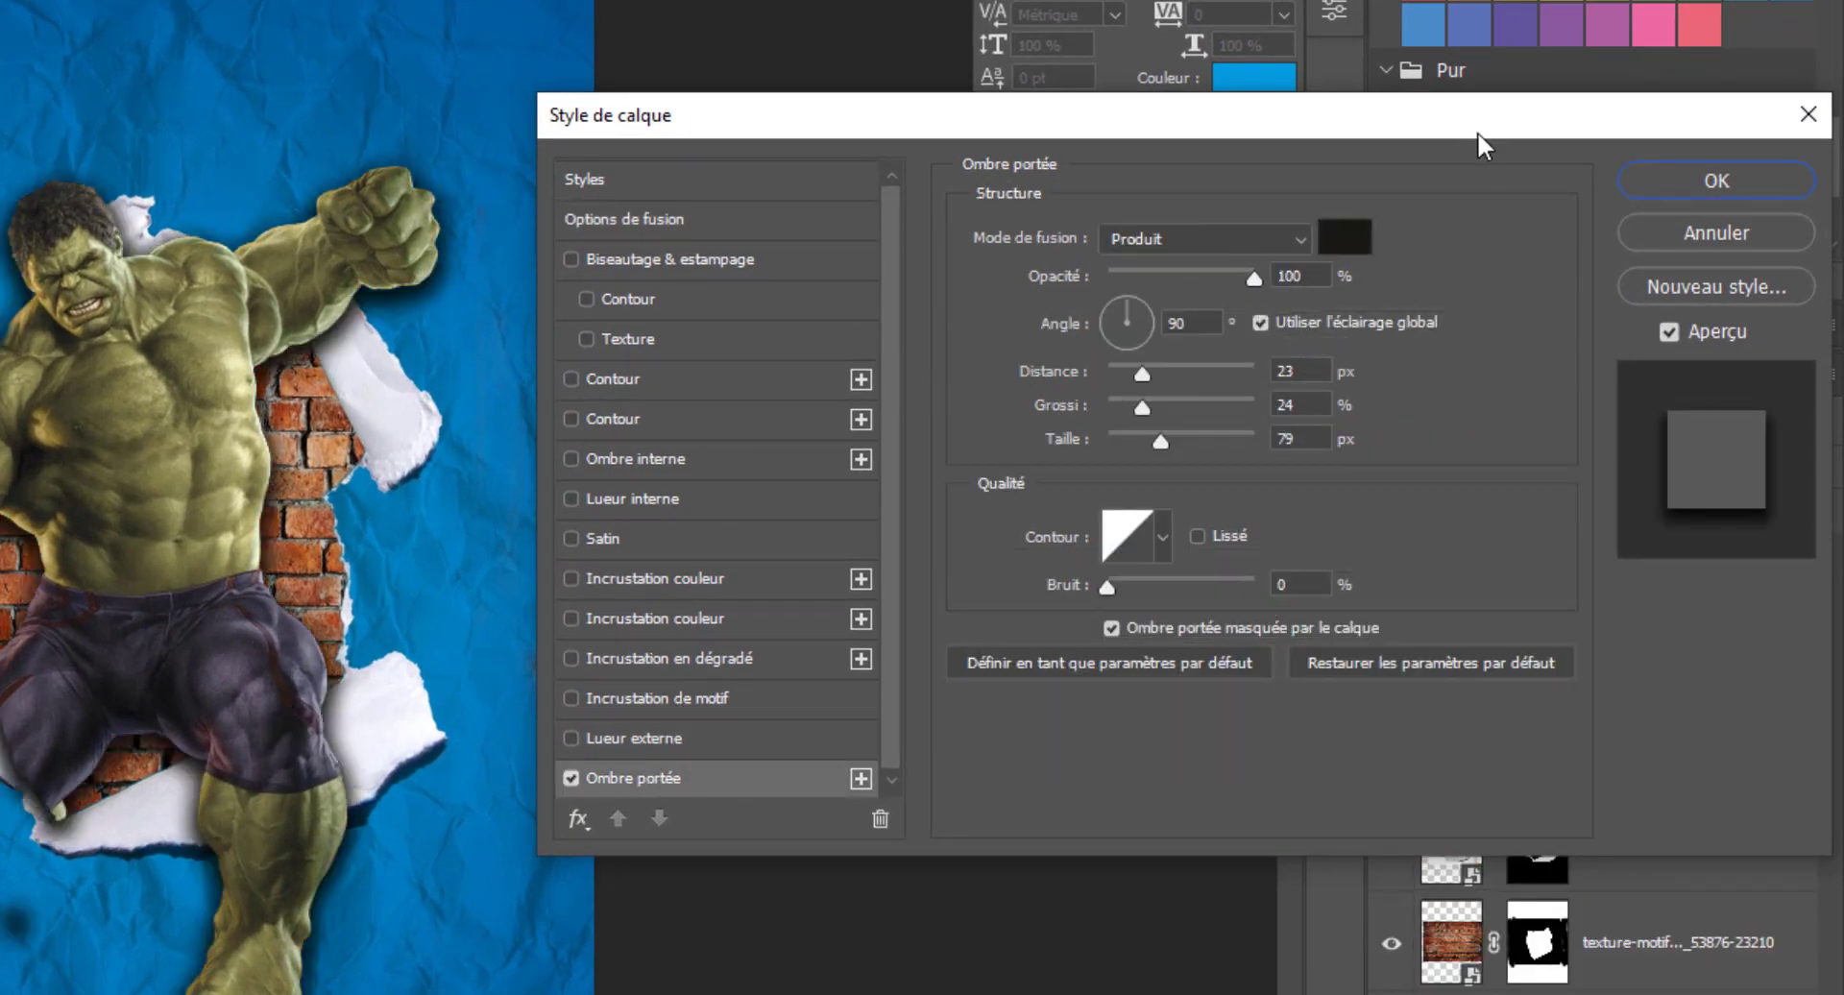
{"action": "left_click_drag", "start_coordinate": [1477, 132], "coordinate": [1326, 124]}
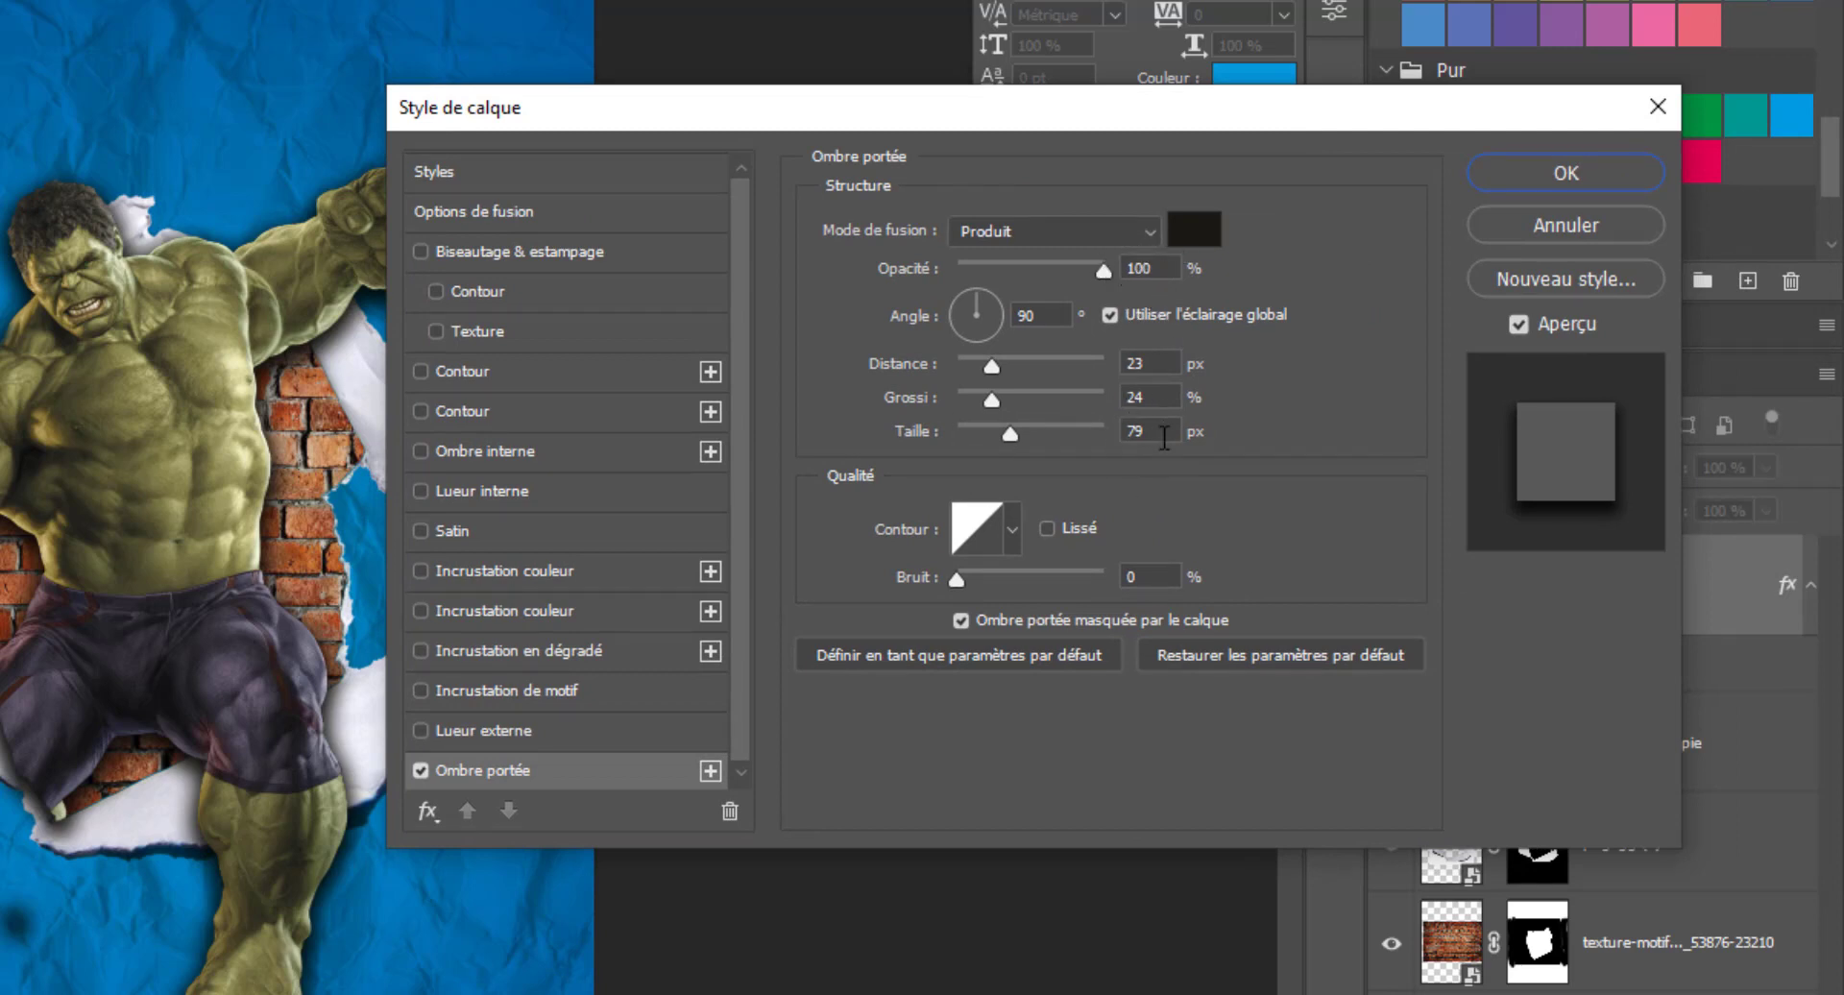
{"action": "mouse_move", "coordinate": [993, 428]}
{"action": "left_mouse_down"}
{"action": "mouse_move", "coordinate": [1041, 432]}
{"action": "mouse_move", "coordinate": [1020, 446]}
{"action": "left_mouse_up"}
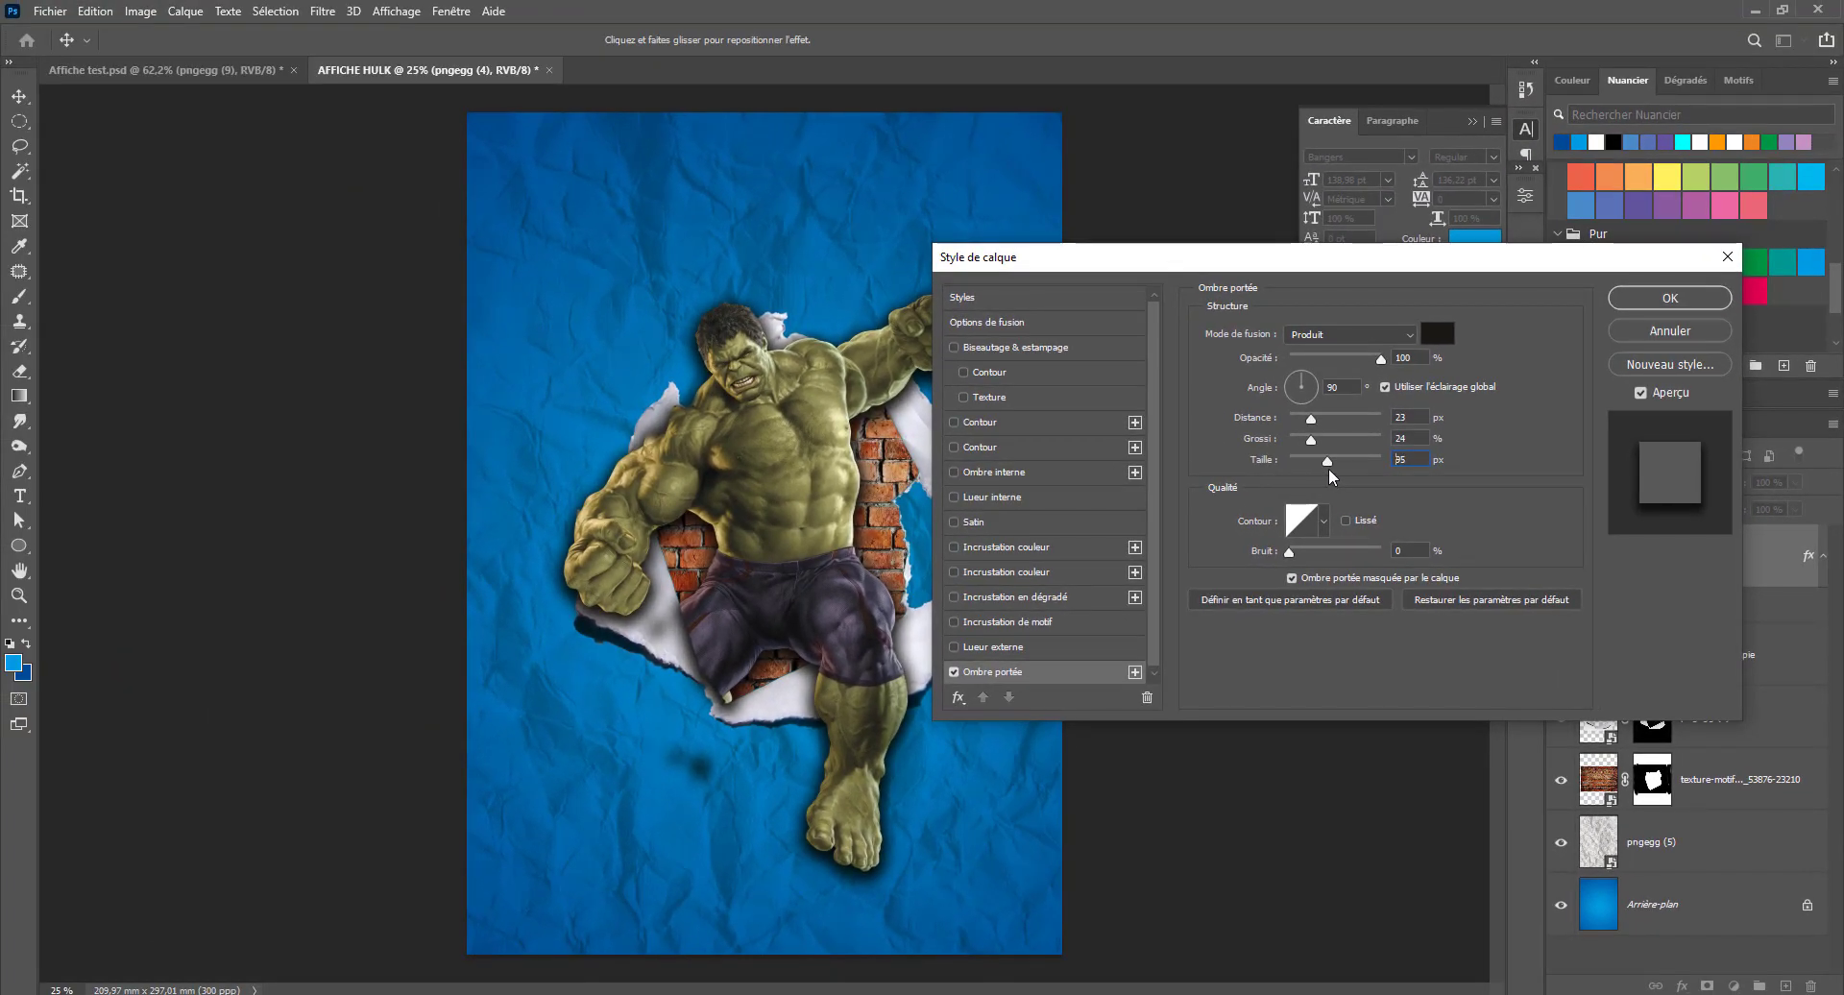
{"action": "left_click_drag", "start_coordinate": [1328, 469], "coordinate": [1328, 469]}
{"action": "left_click", "coordinate": [1670, 299]}
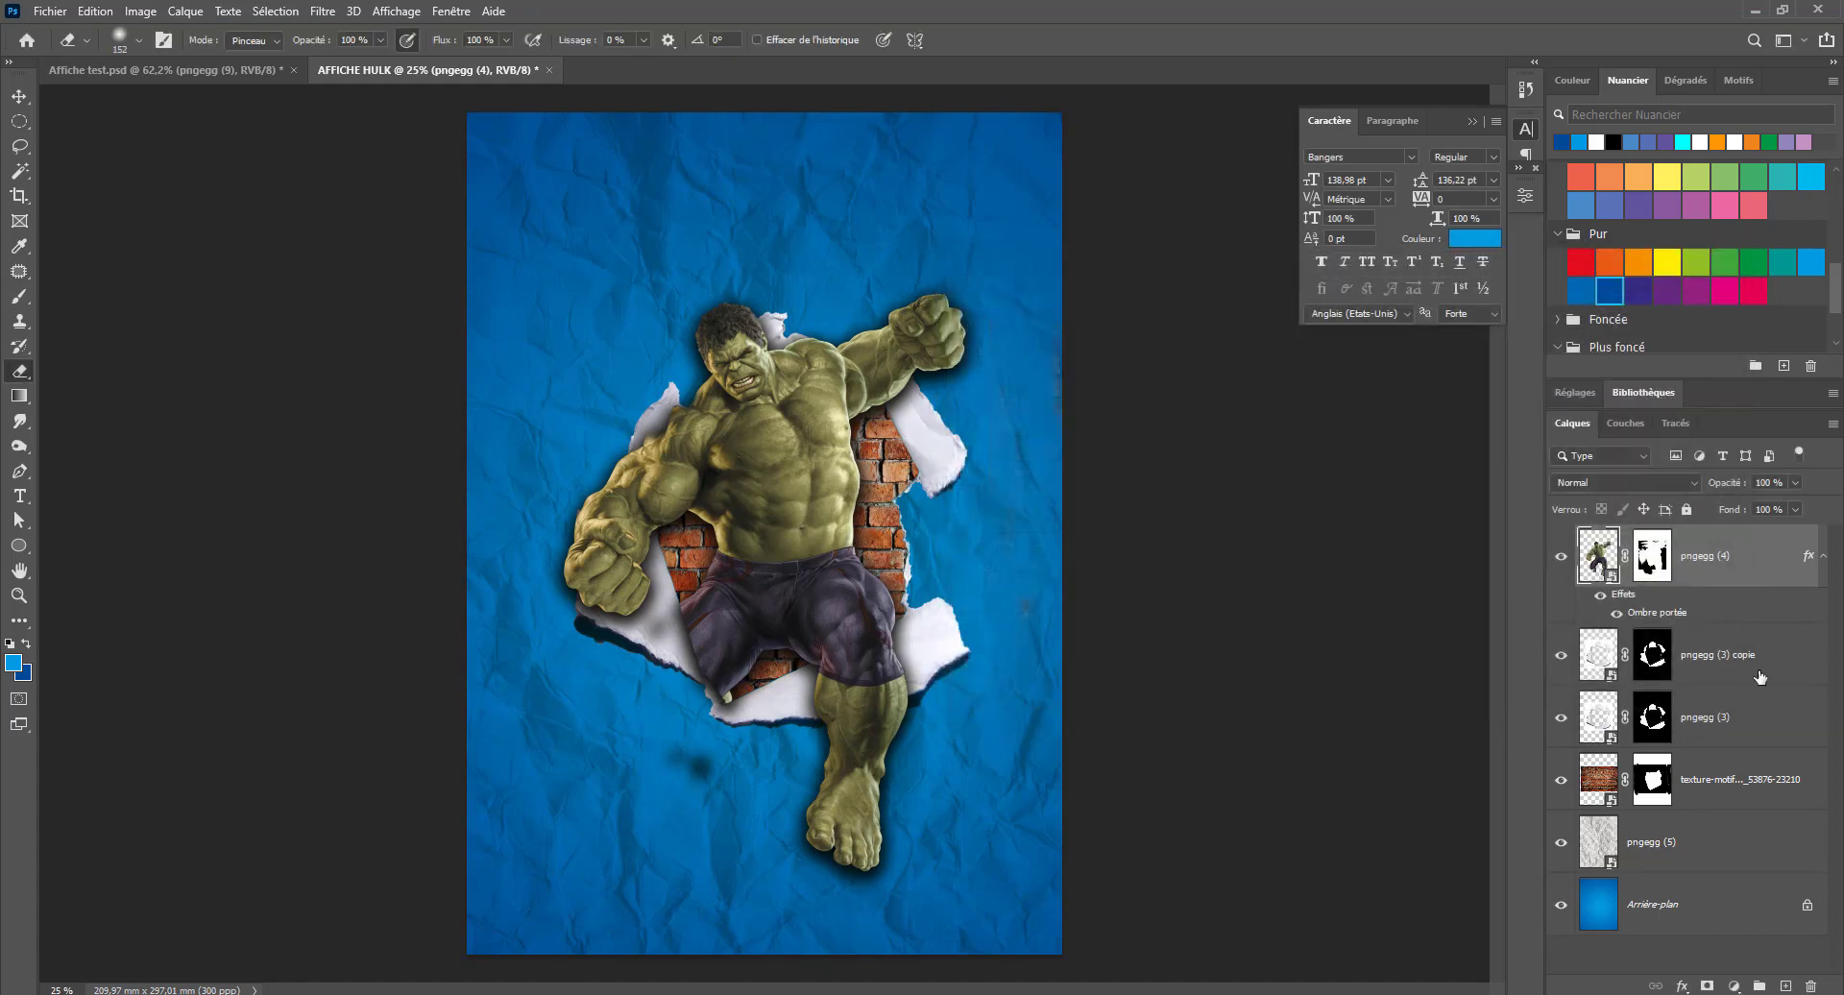
Convert the Hulk's drop shadow effect into its own separate layer
{"action": "left_click", "coordinate": [1655, 571]}
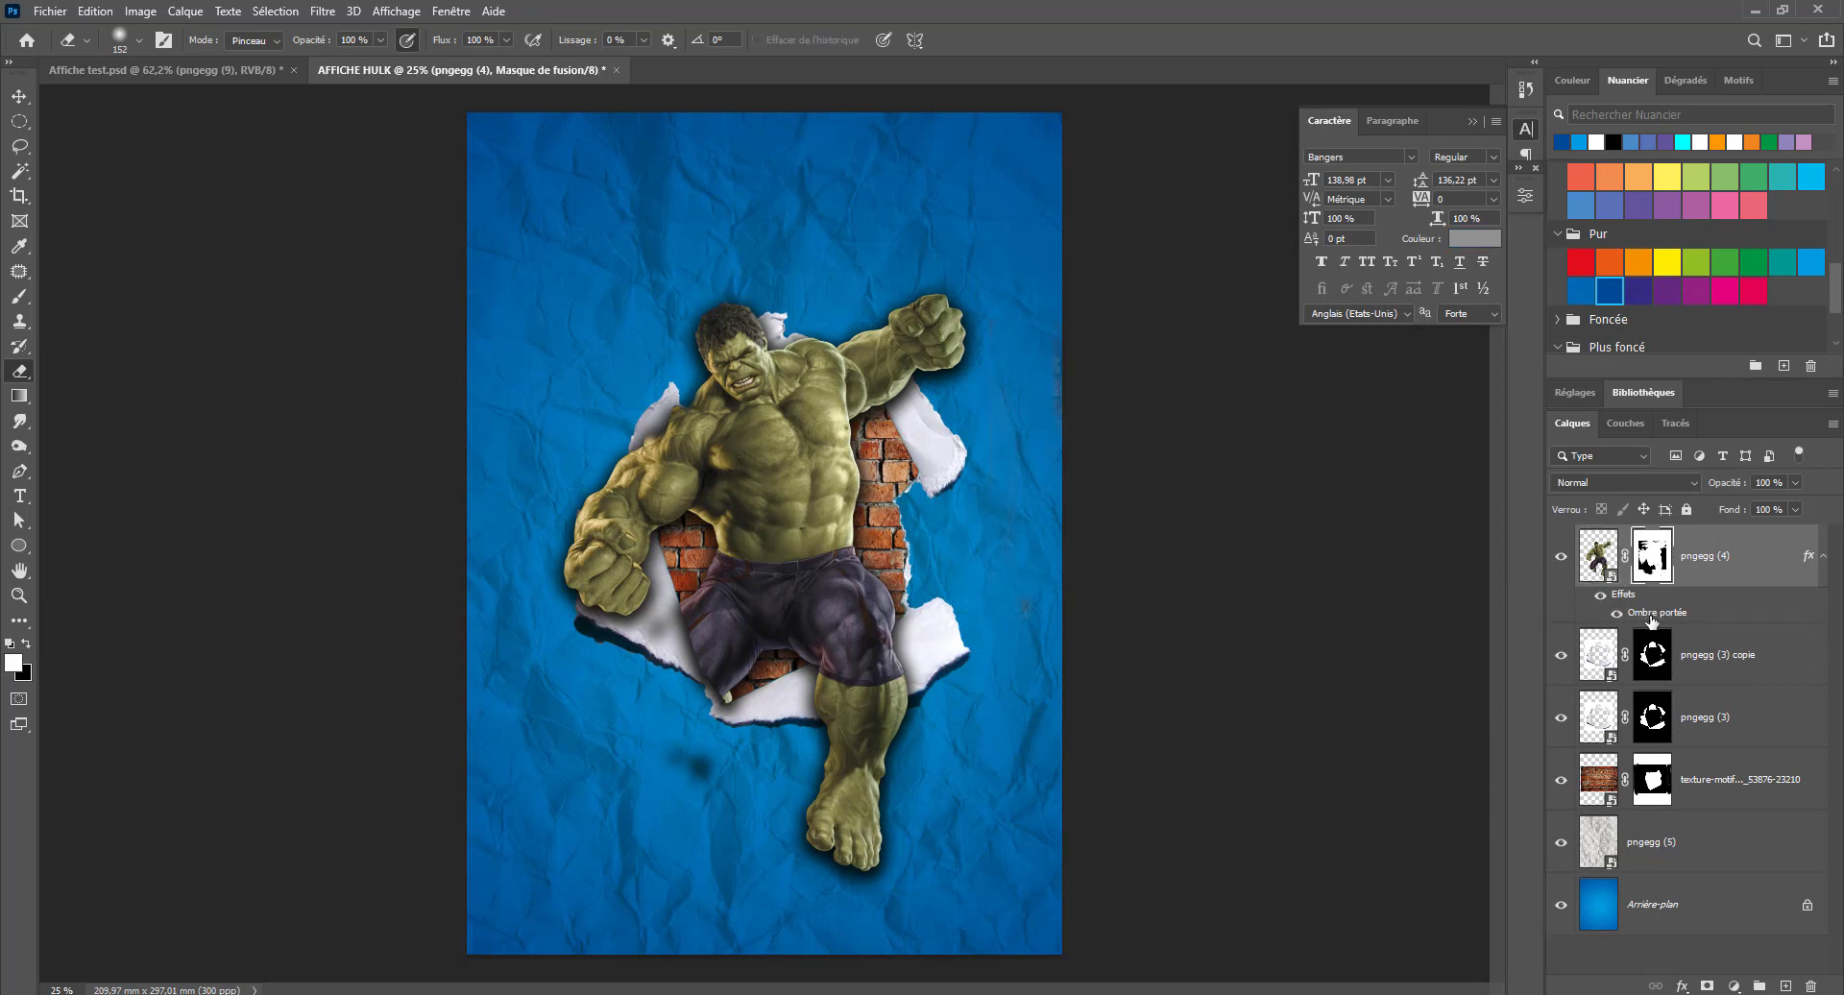
{"action": "key", "text": "ctrl+2"}
{"action": "right_click", "coordinate": [1658, 617]}
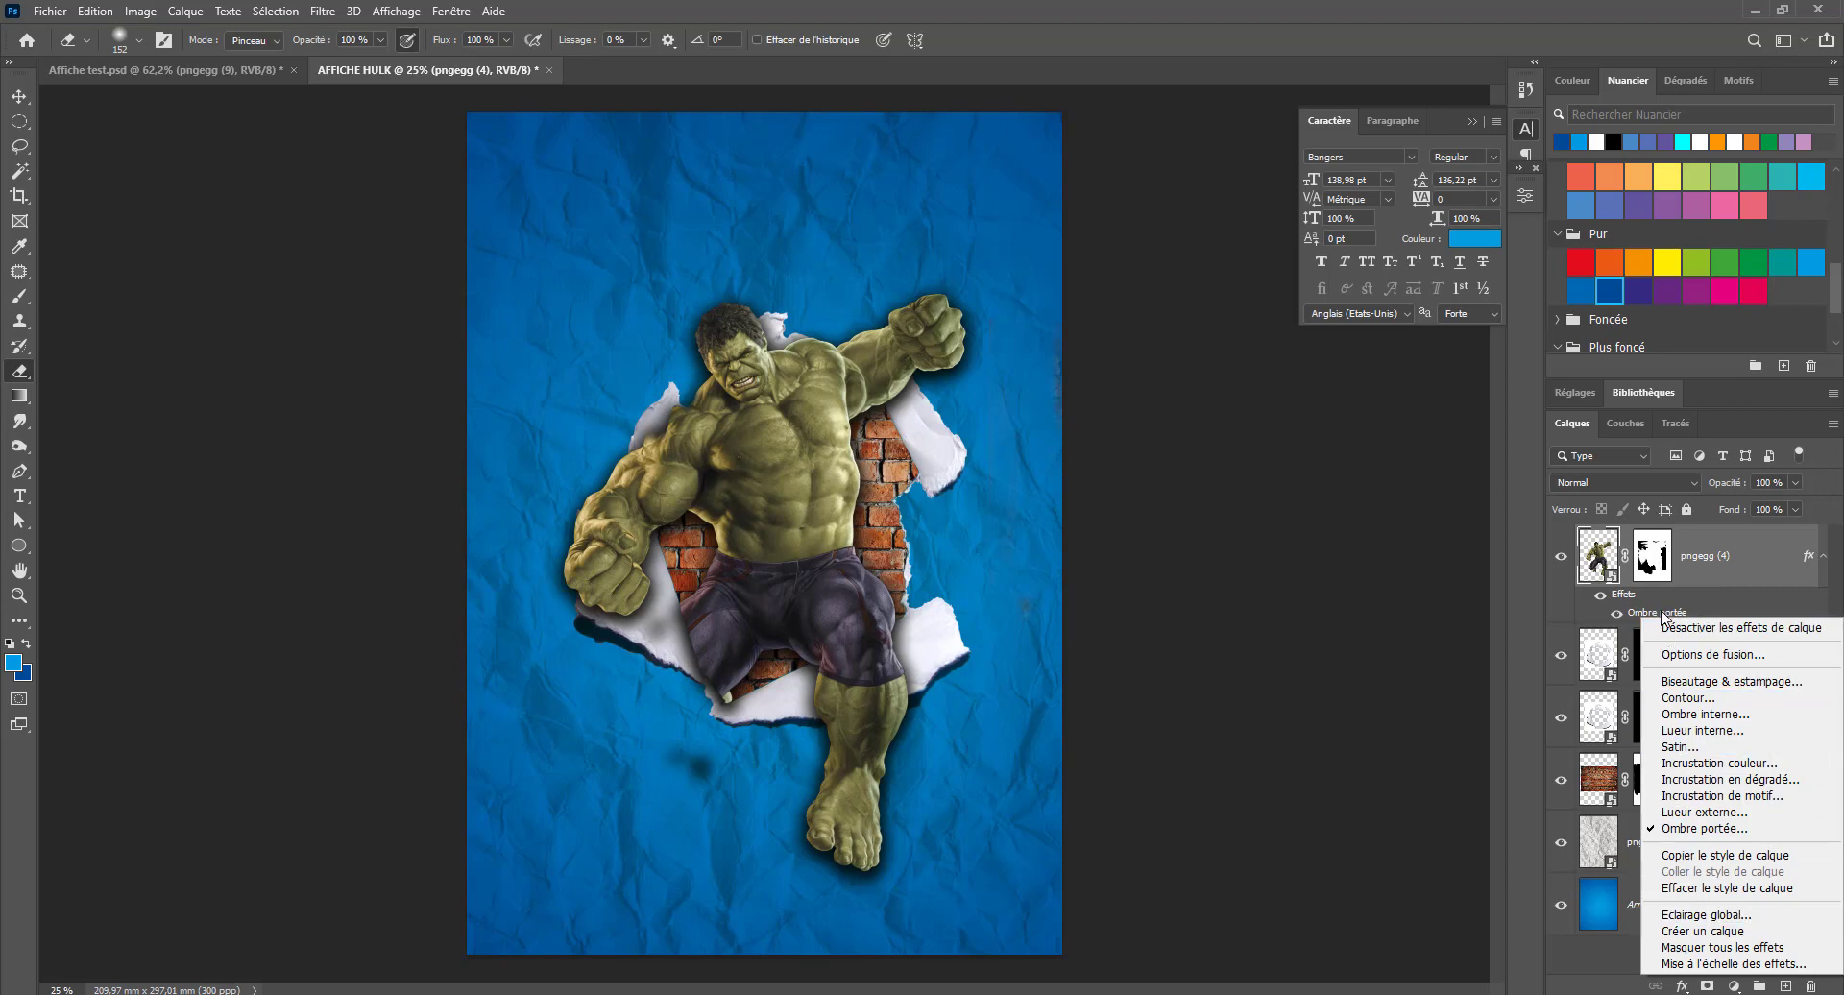
{"action": "right_click", "coordinate": [1662, 612]}
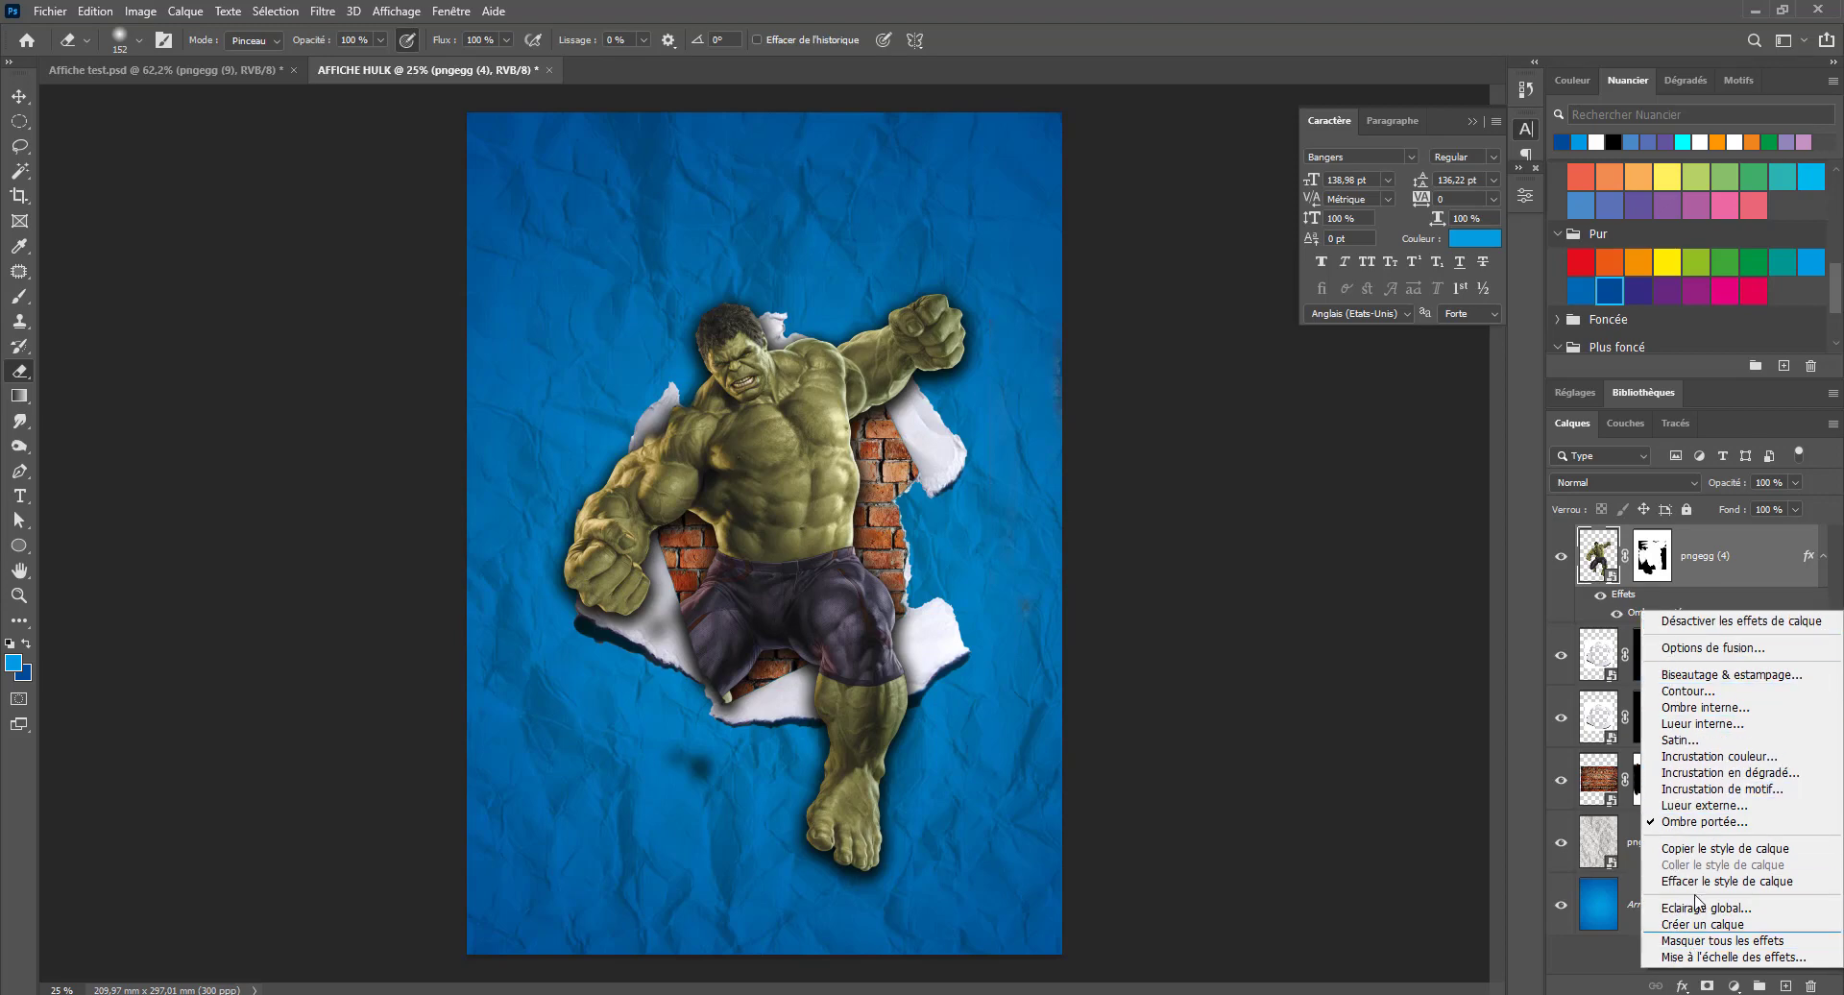
{"action": "left_click", "coordinate": [1706, 925]}
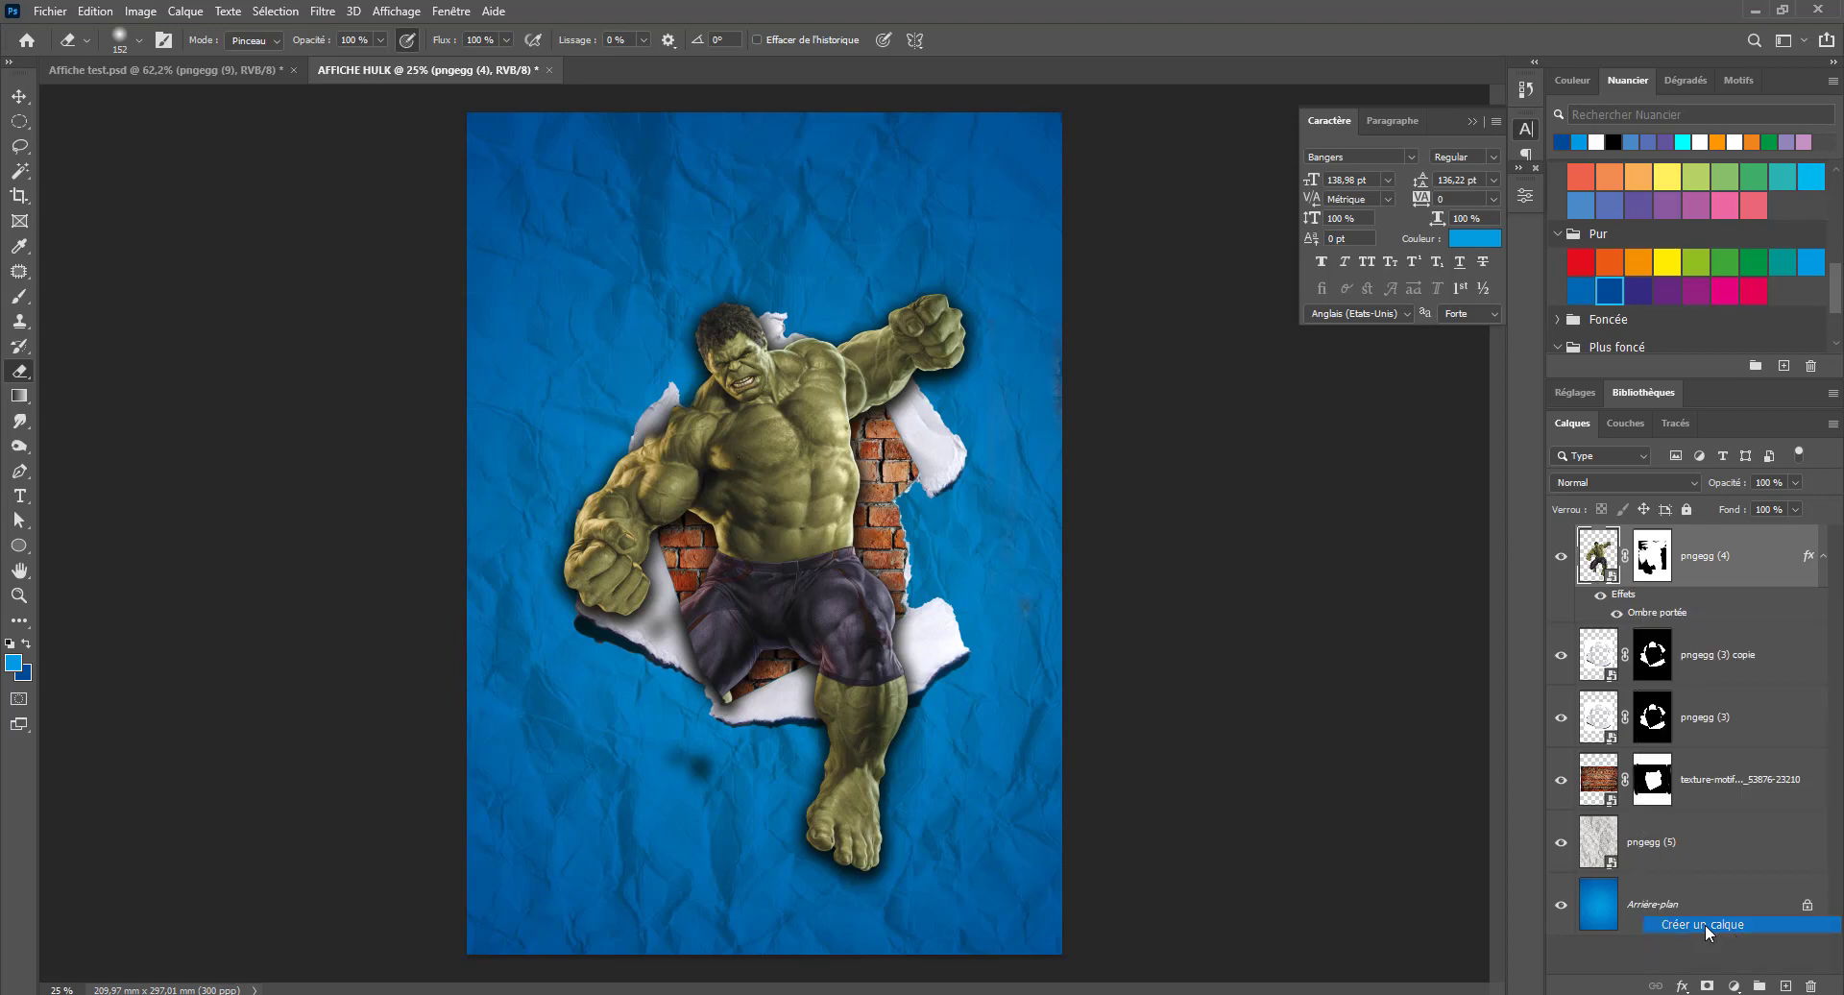
{"action": "left_click", "coordinate": [857, 379]}
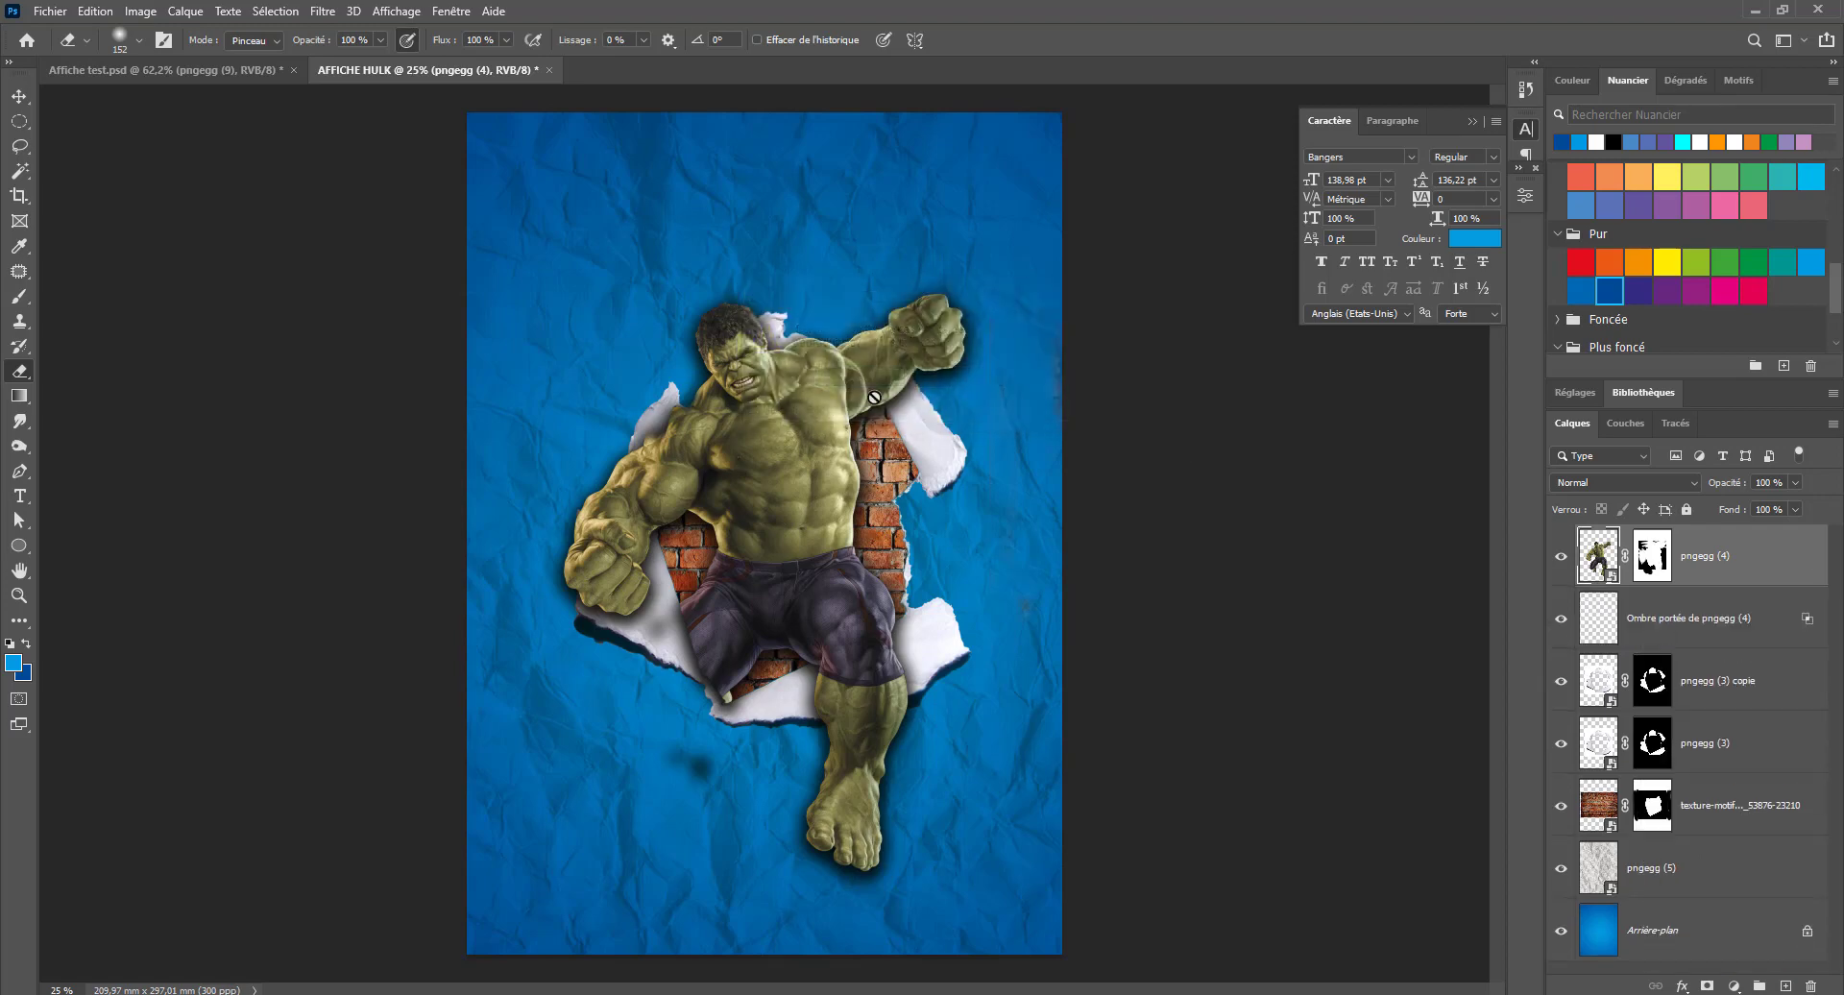
Add a mask to the Hulk's shadow layer and erase the stray shadow below the torn hole and beside the lowered arm with the 152 px eraser
{"action": "left_click", "coordinate": [1610, 618]}
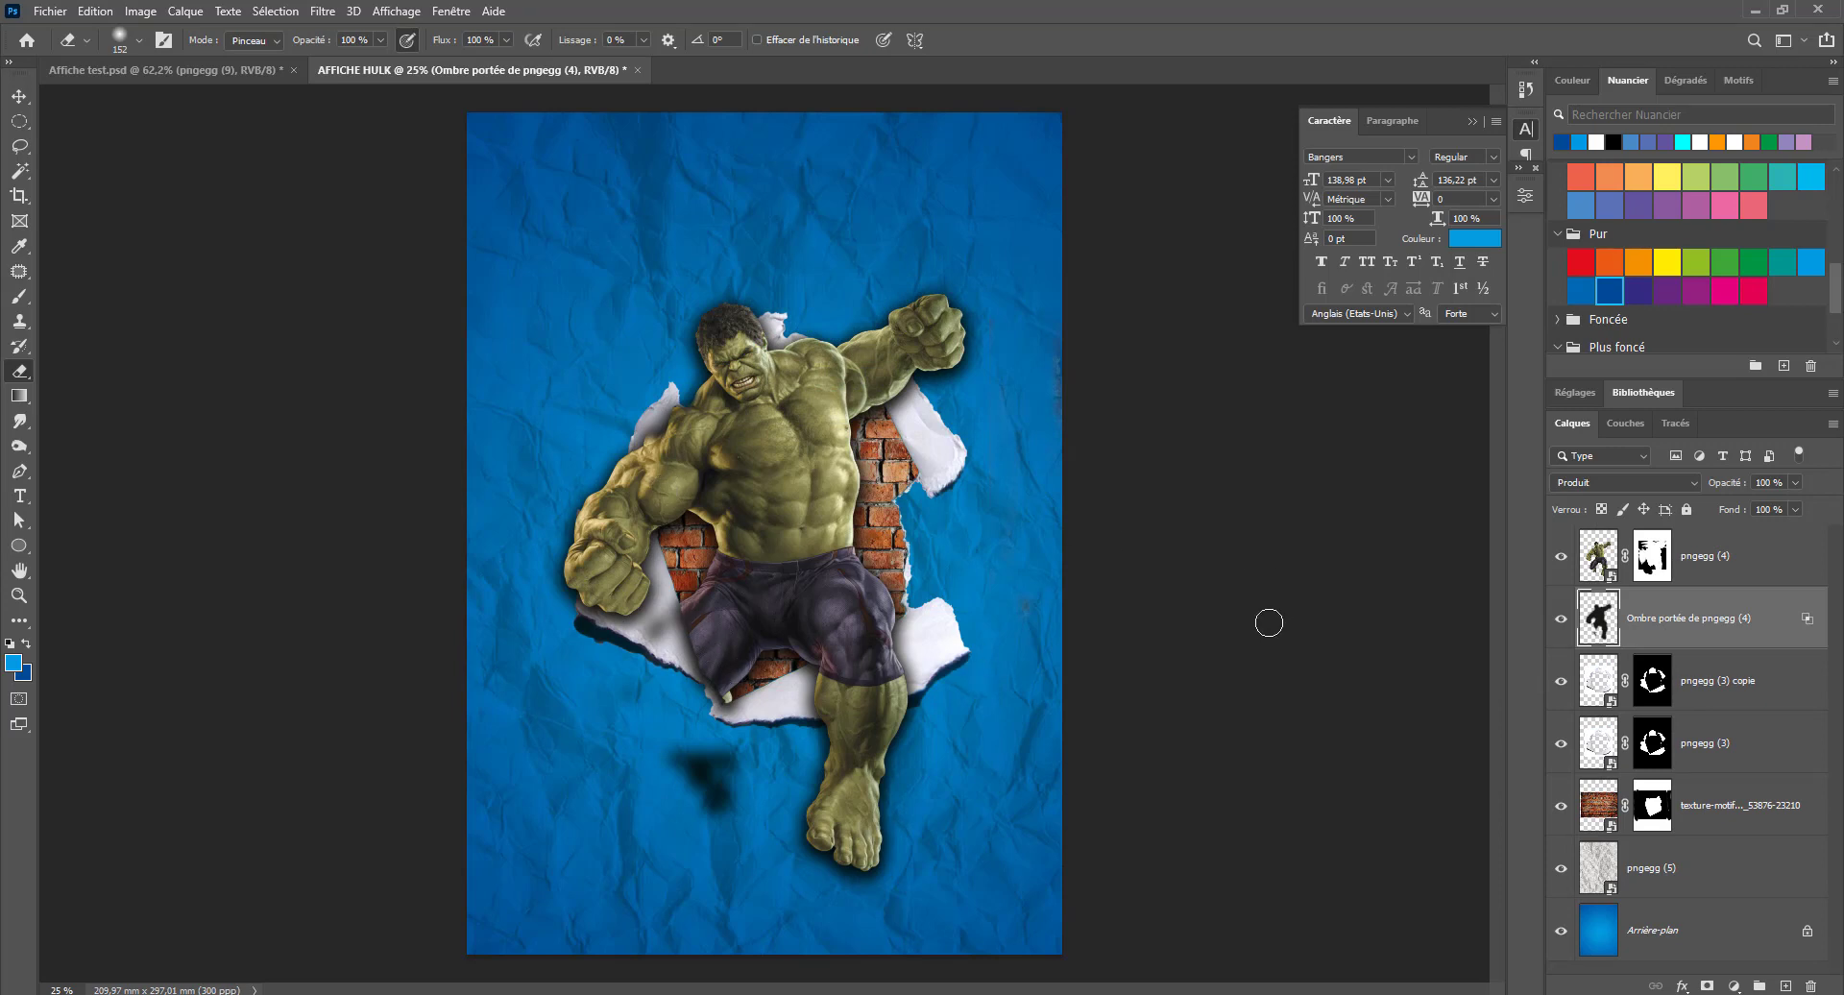
{"action": "left_click", "coordinate": [1708, 986]}
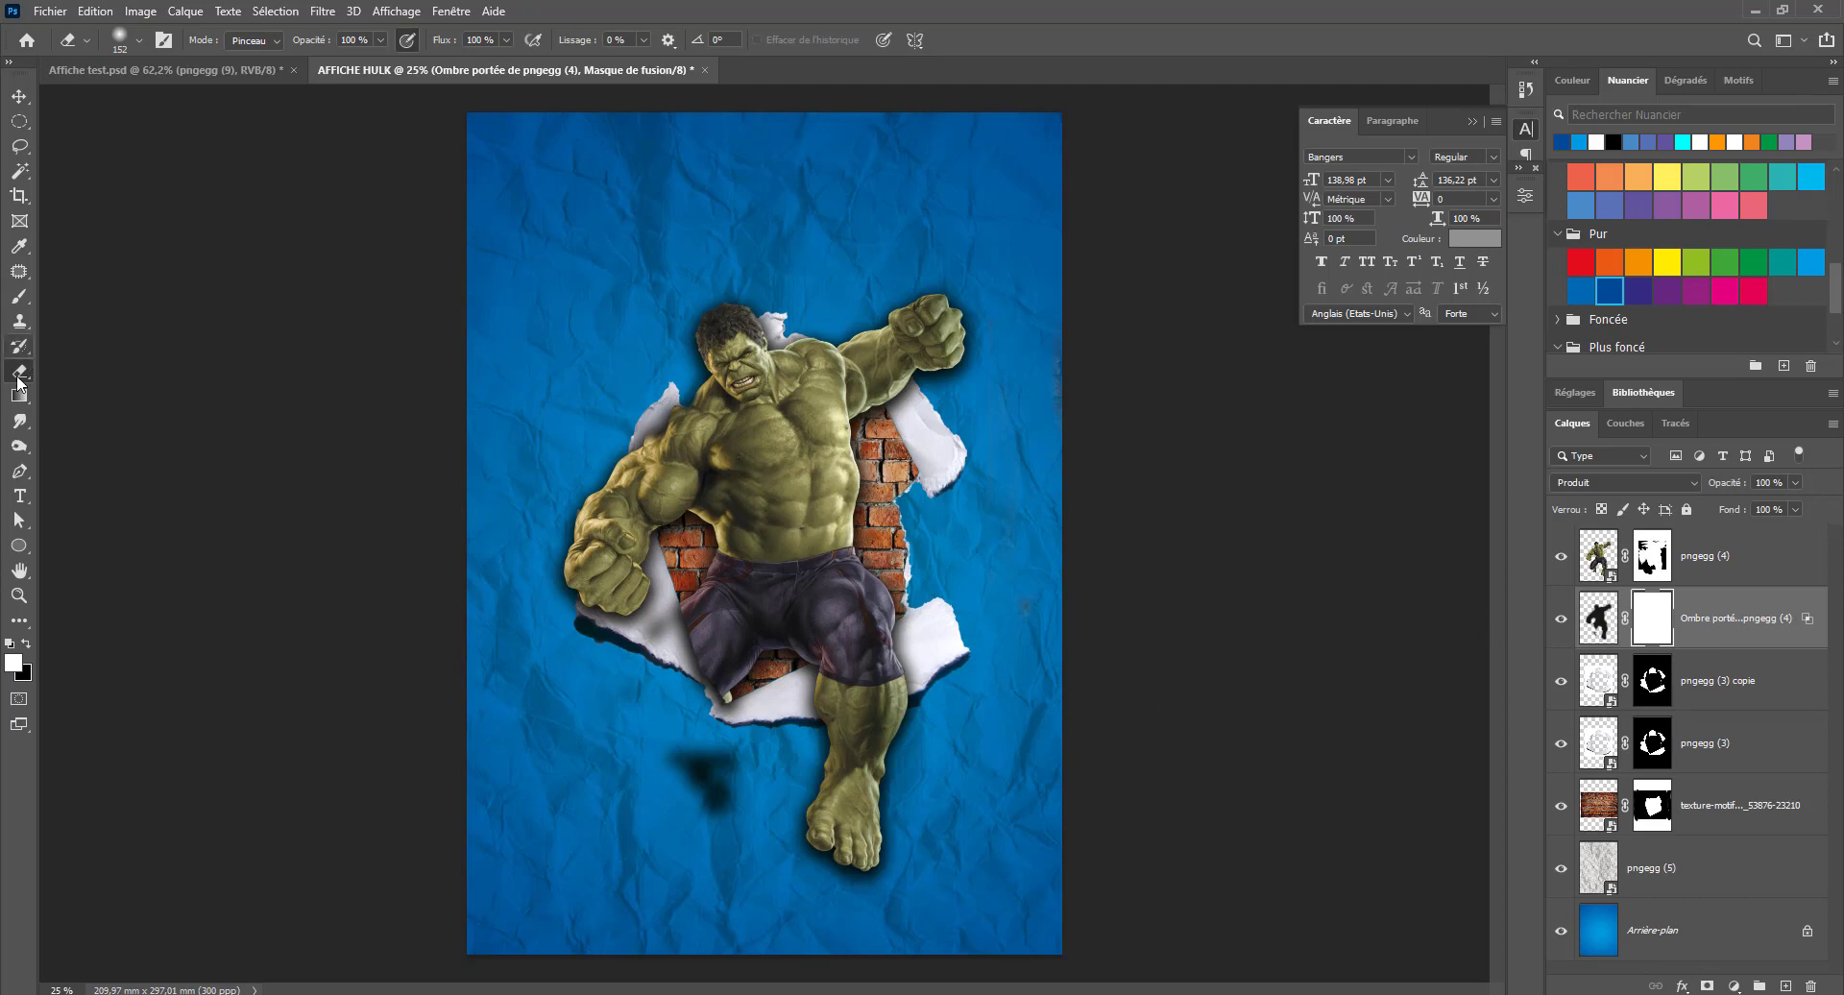
{"action": "mouse_move", "coordinate": [700, 794]}
{"action": "left_mouse_down"}
{"action": "mouse_move", "coordinate": [682, 754]}
{"action": "mouse_move", "coordinate": [715, 783]}
{"action": "mouse_move", "coordinate": [684, 645]}
{"action": "mouse_move", "coordinate": [658, 626]}
{"action": "mouse_move", "coordinate": [677, 619]}
{"action": "mouse_move", "coordinate": [712, 692]}
{"action": "left_mouse_up"}
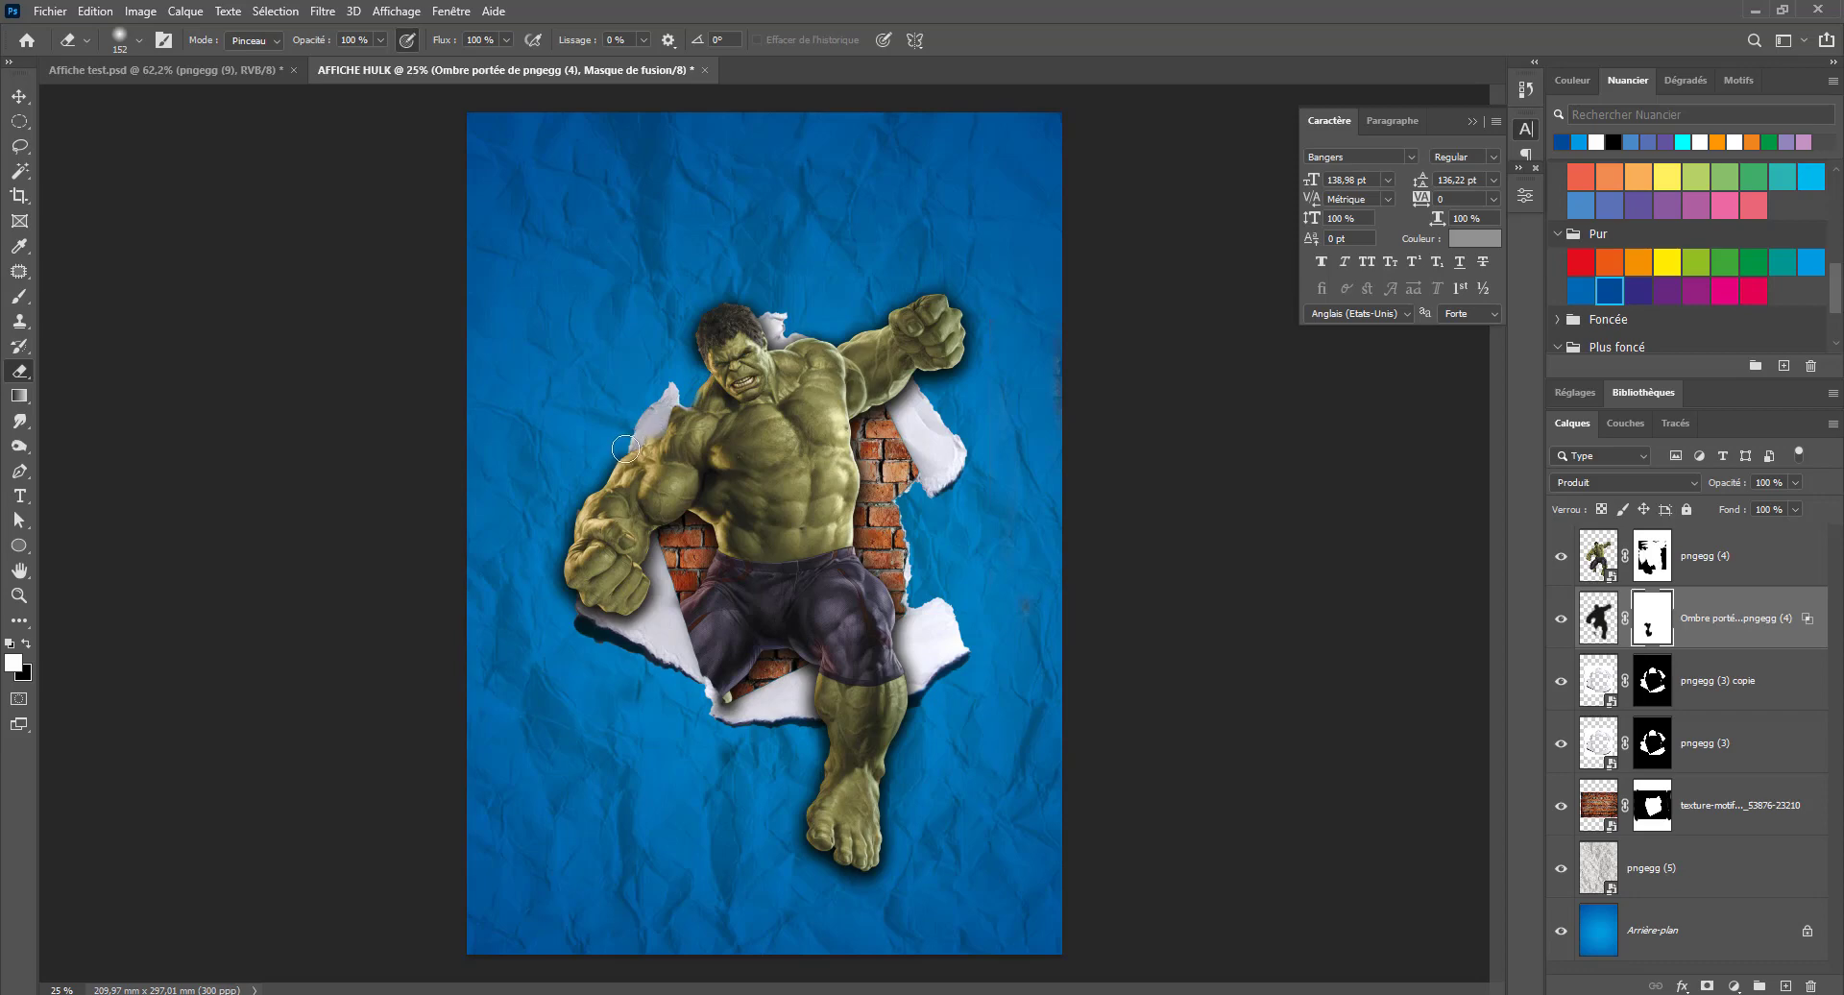
{"action": "mouse_move", "coordinate": [582, 503]}
{"action": "left_mouse_down"}
{"action": "mouse_move", "coordinate": [564, 564]}
{"action": "mouse_move", "coordinate": [580, 626]}
{"action": "left_mouse_up"}
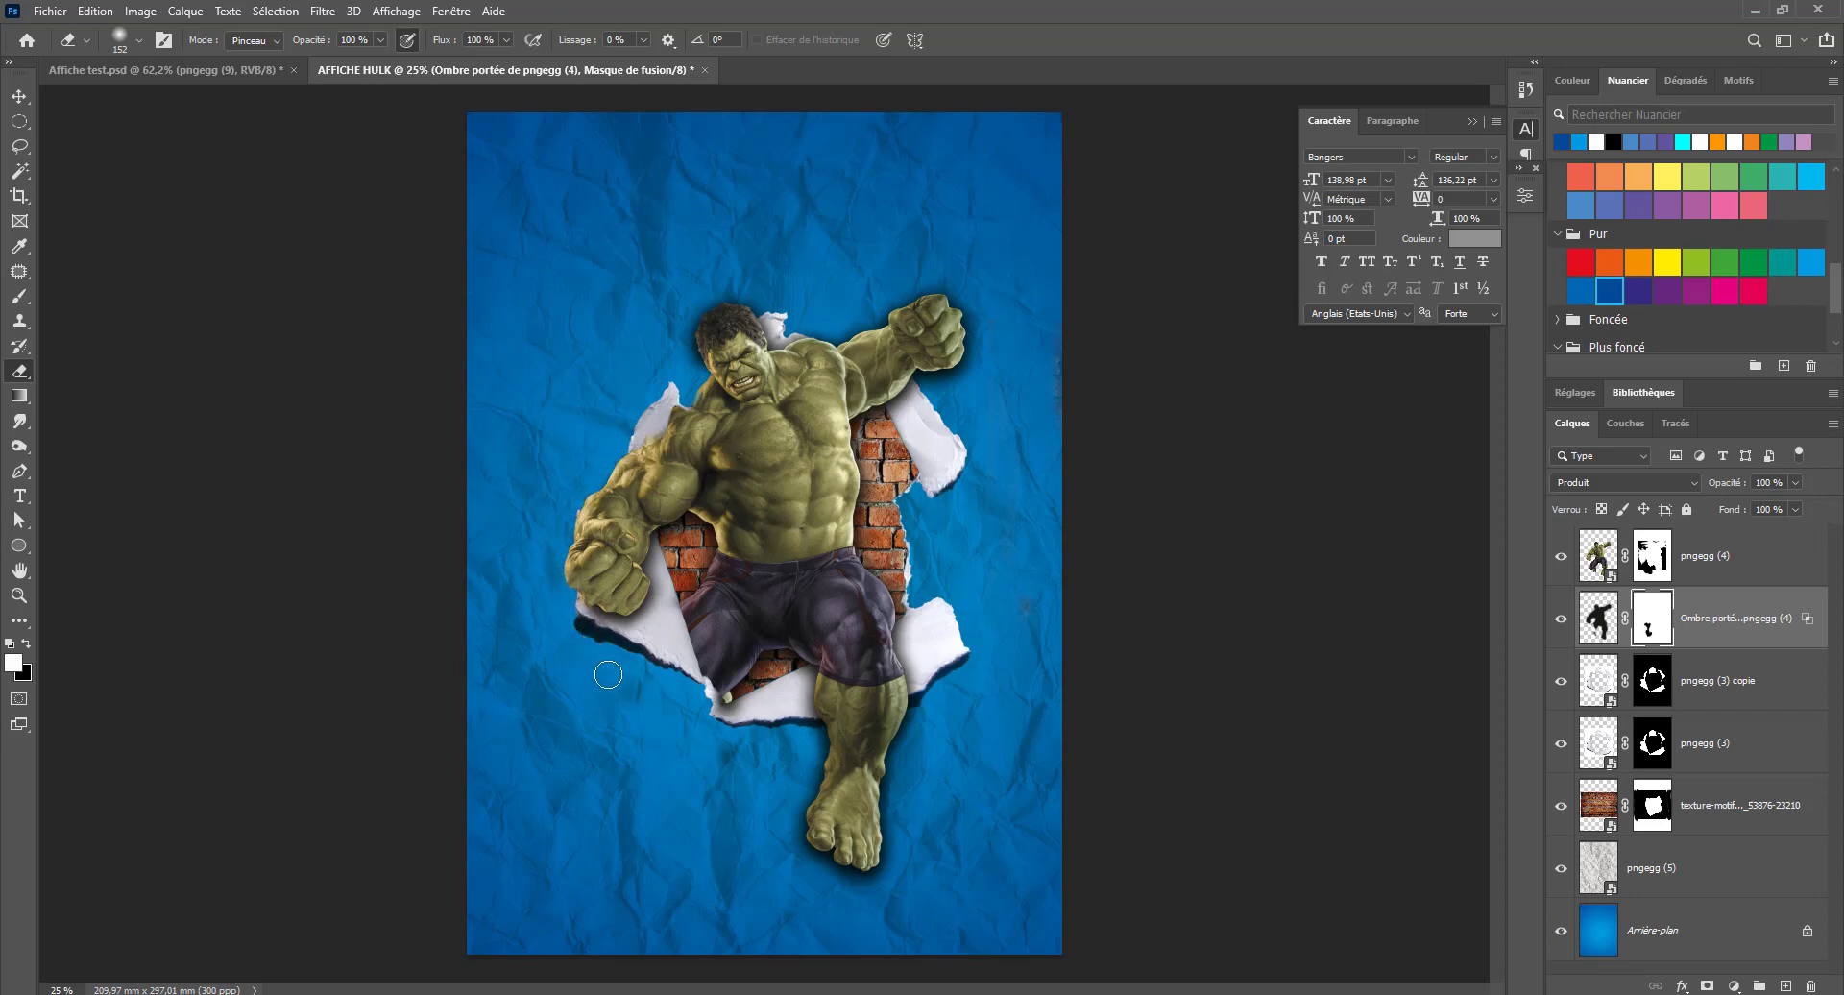
Erase the shadow spilling onto the blue paper around the raised arm, the lower leg and foot, and the head on the shadow layer's mask
{"action": "scroll", "coordinate": [612, 630], "scroll_direction": "up", "scroll_amount": 5}
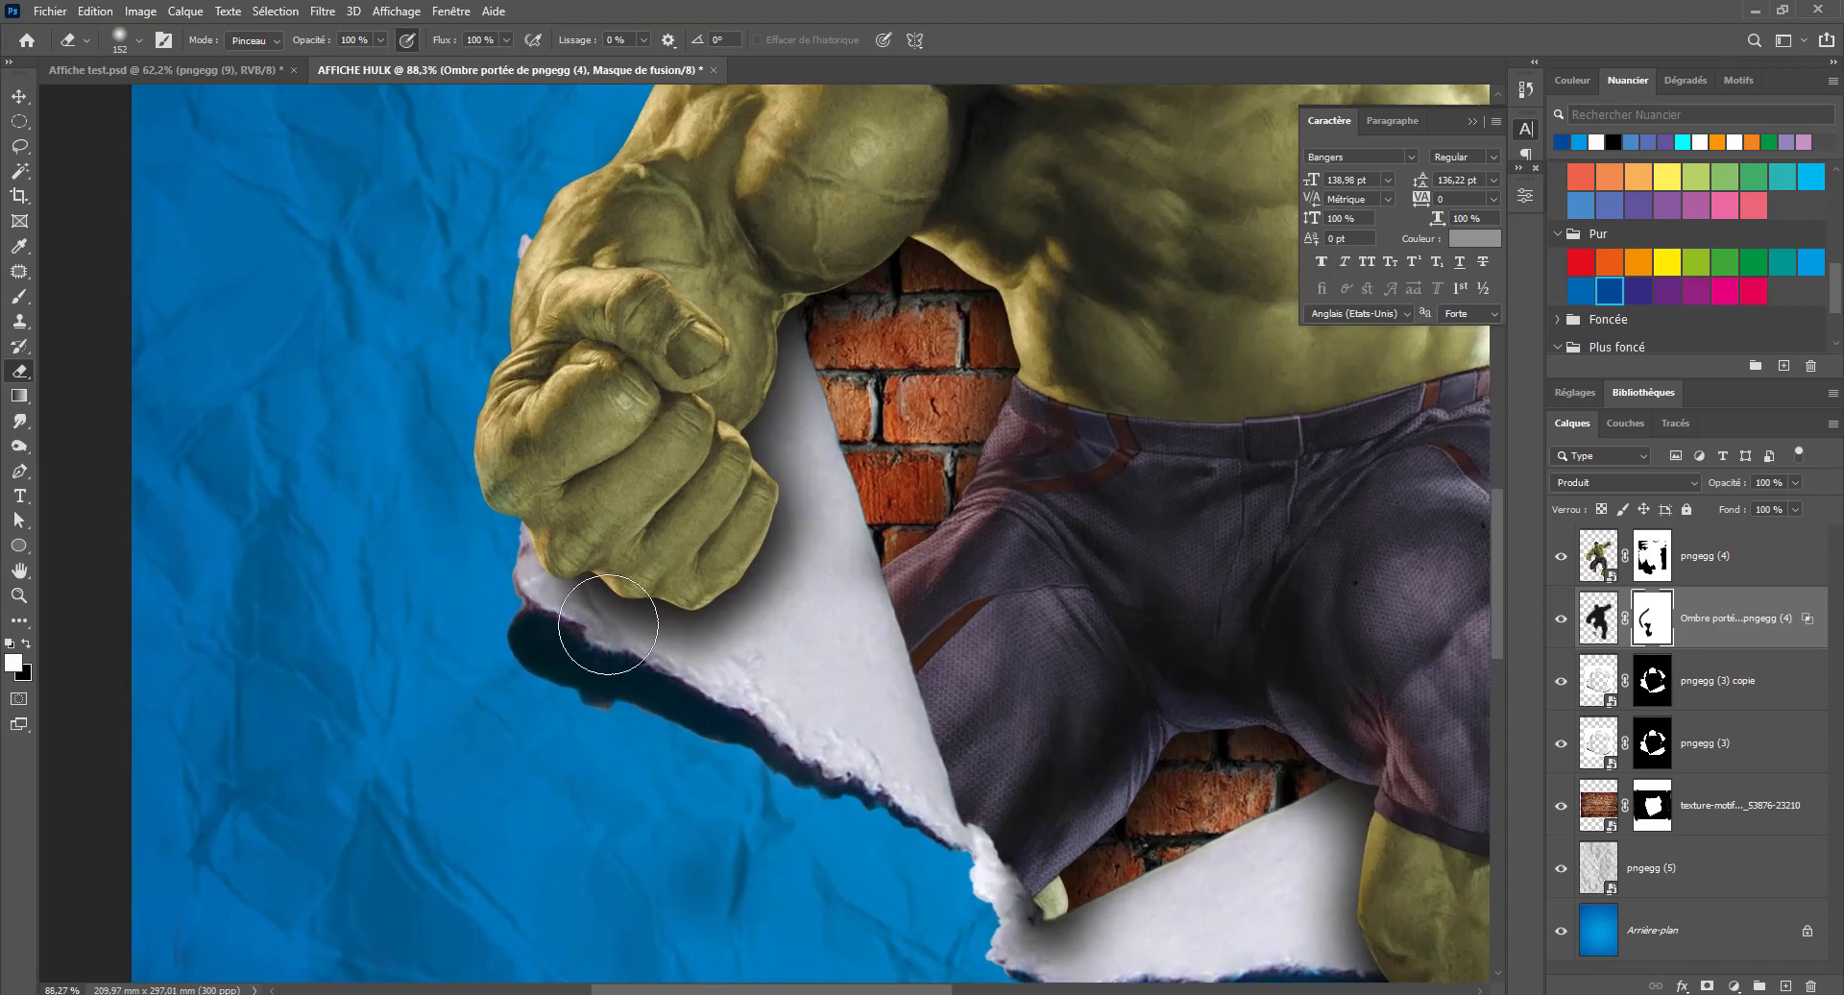
{"action": "scroll", "coordinate": [730, 485], "scroll_direction": "down", "scroll_amount": 4}
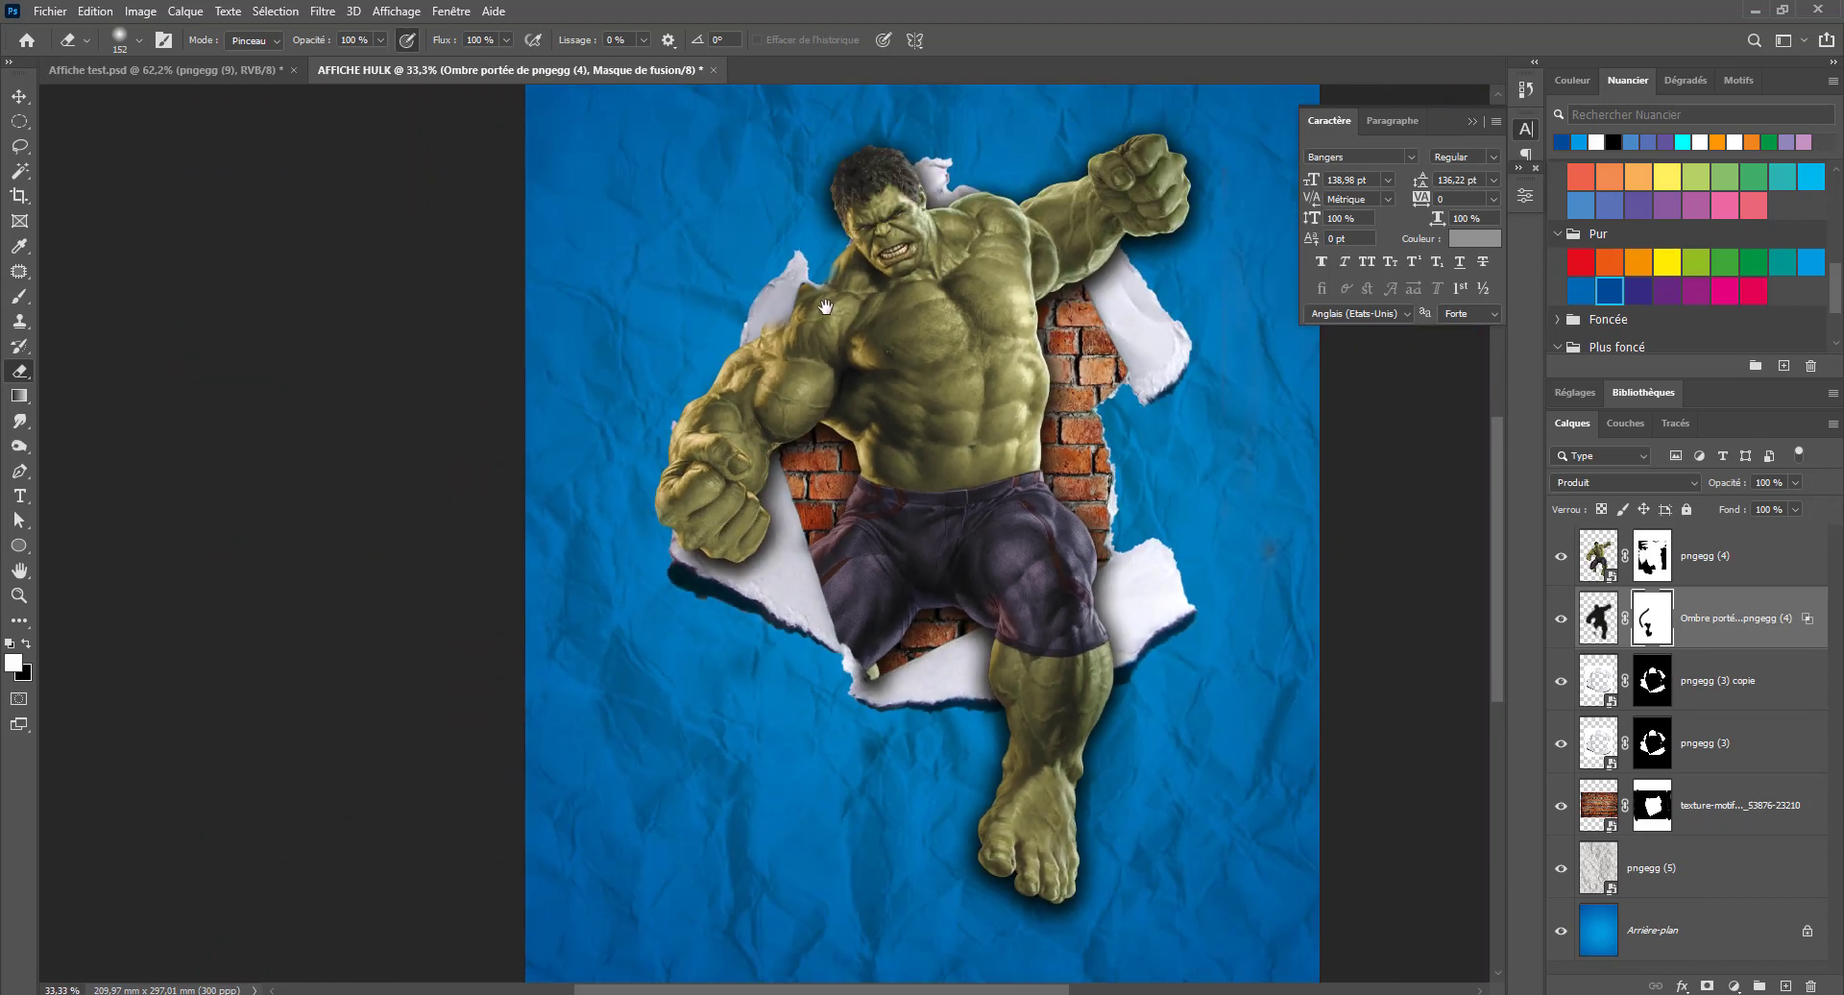
{"action": "left_click_drag", "start_coordinate": [825, 308], "coordinate": [712, 456]}
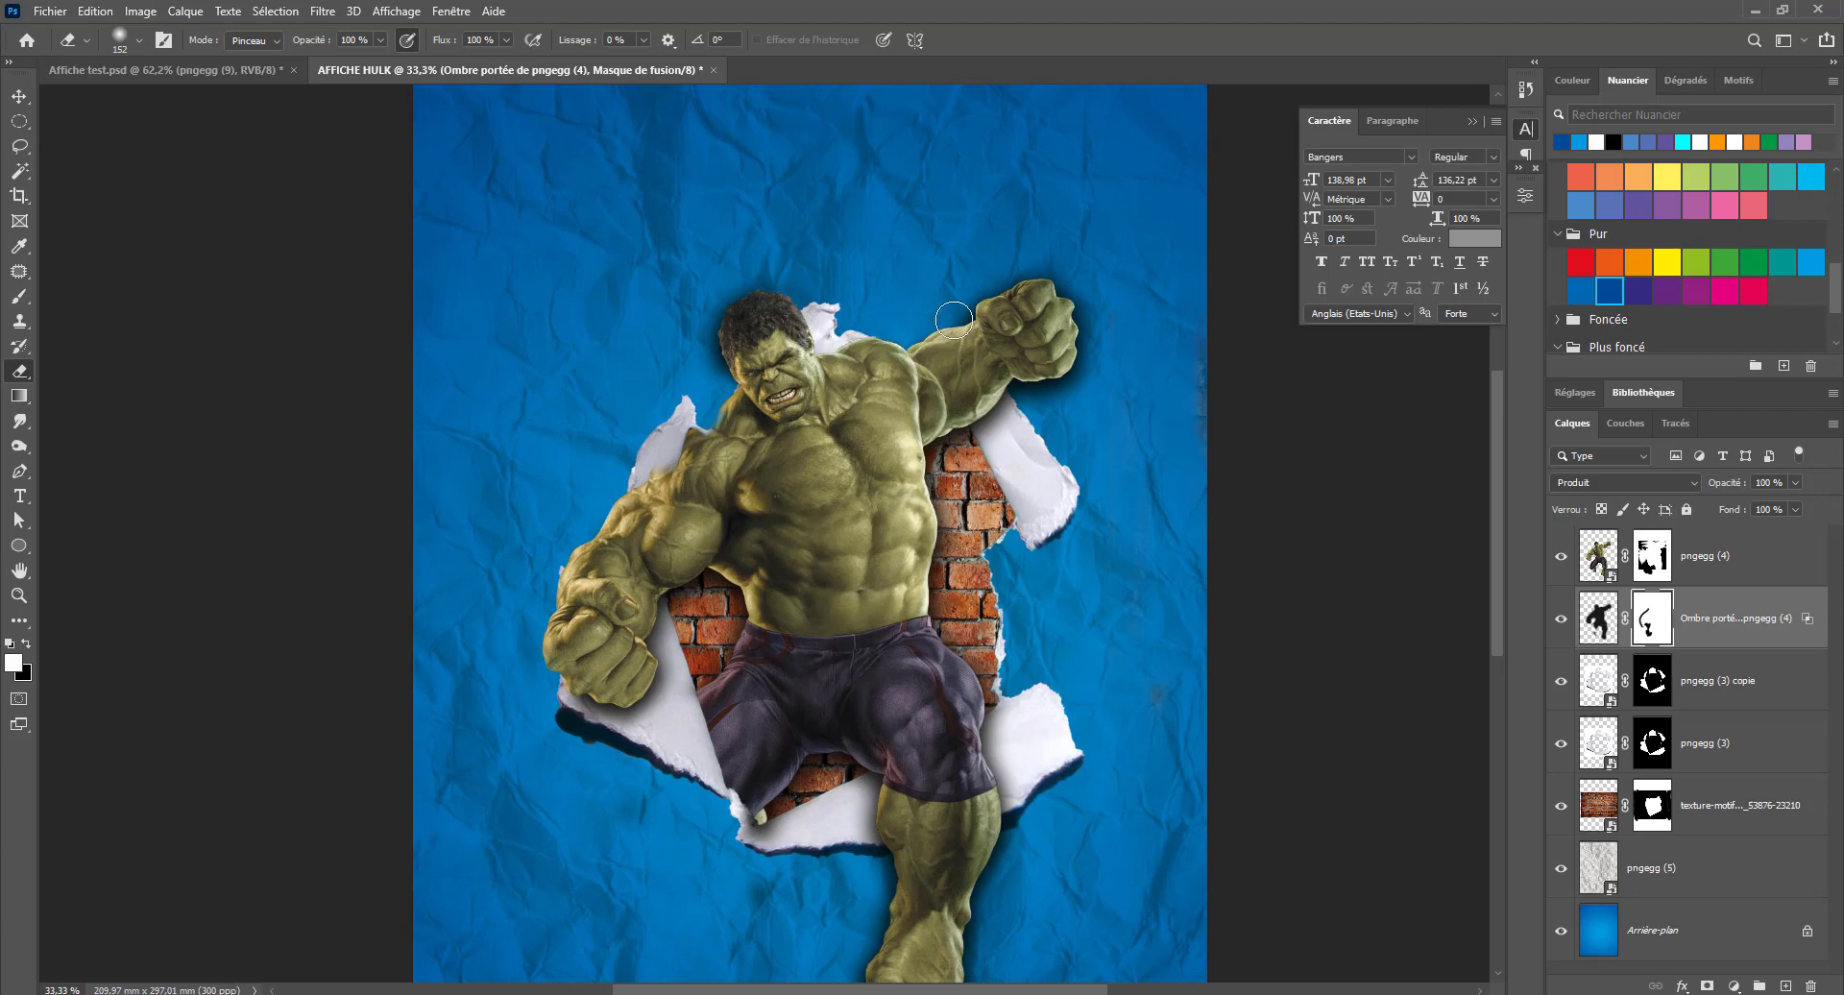
{"action": "mouse_move", "coordinate": [1006, 289]}
{"action": "left_mouse_down"}
{"action": "mouse_move", "coordinate": [1053, 283]}
{"action": "mouse_move", "coordinate": [1086, 331]}
{"action": "mouse_move", "coordinate": [1085, 365]}
{"action": "mouse_move", "coordinate": [1032, 388]}
{"action": "mouse_move", "coordinate": [1024, 415]}
{"action": "mouse_move", "coordinate": [1028, 575]}
{"action": "left_mouse_up"}
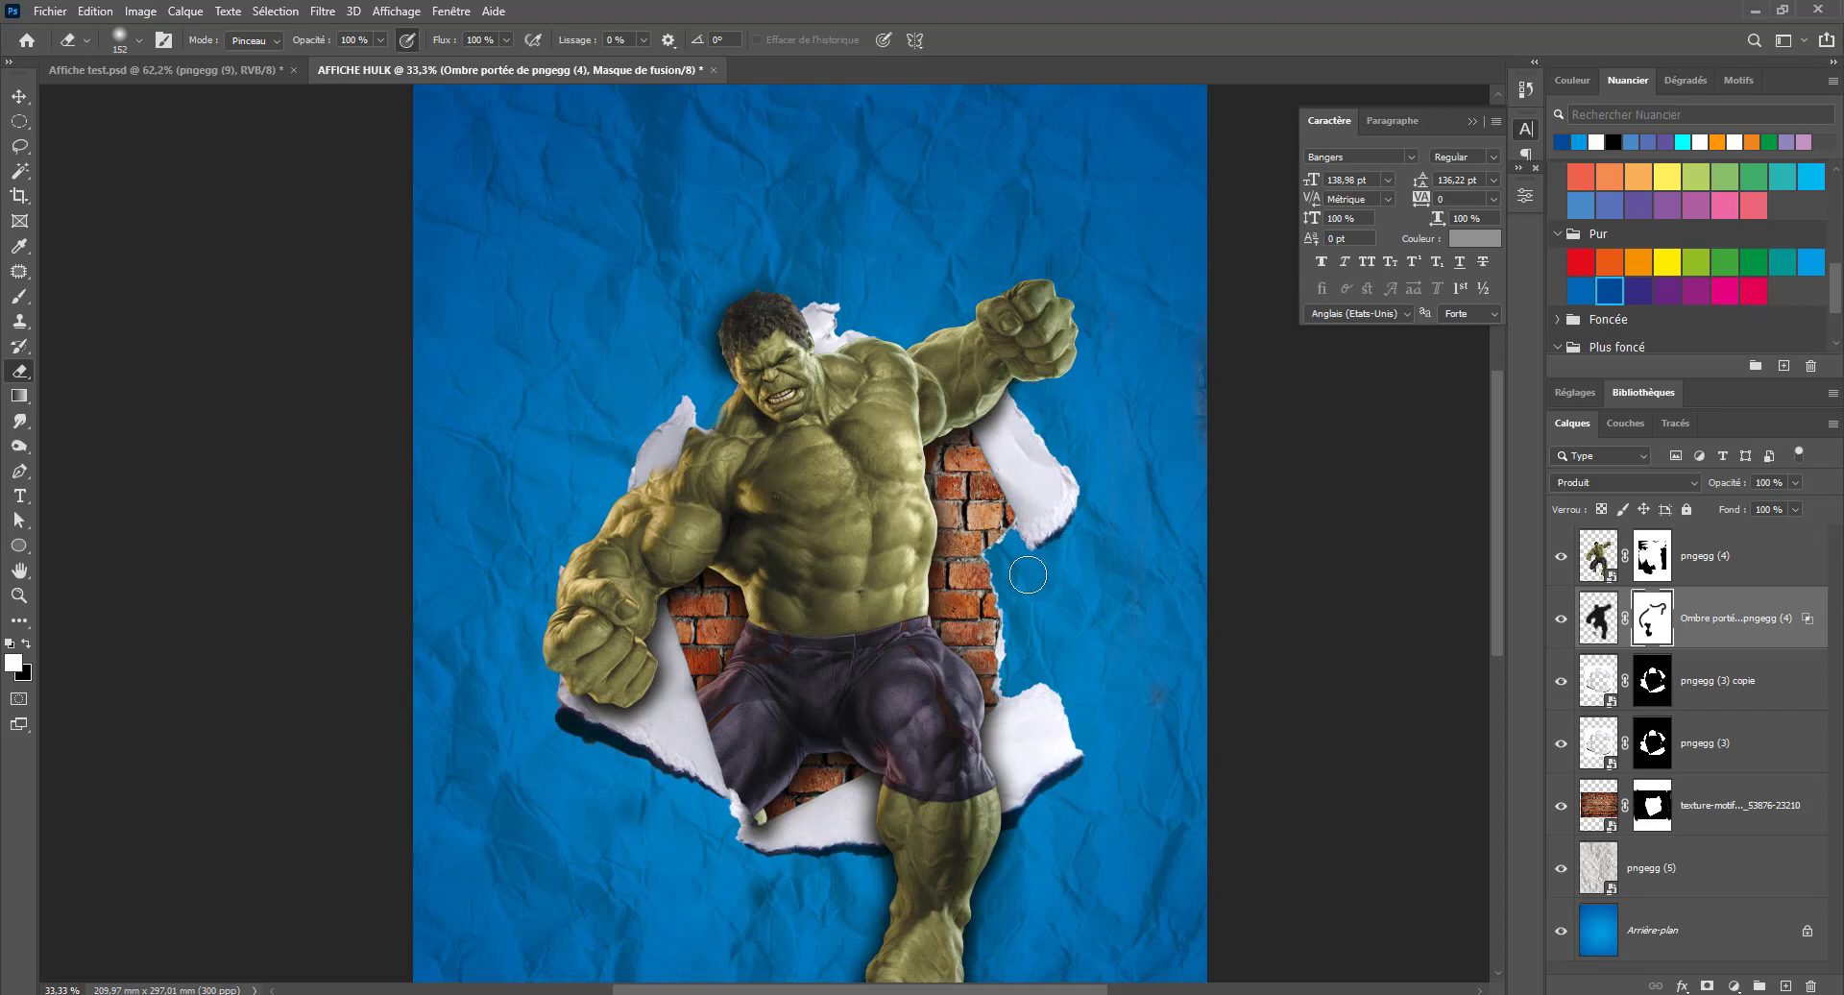
{"action": "left_click_drag", "start_coordinate": [1054, 838], "coordinate": [1035, 619]}
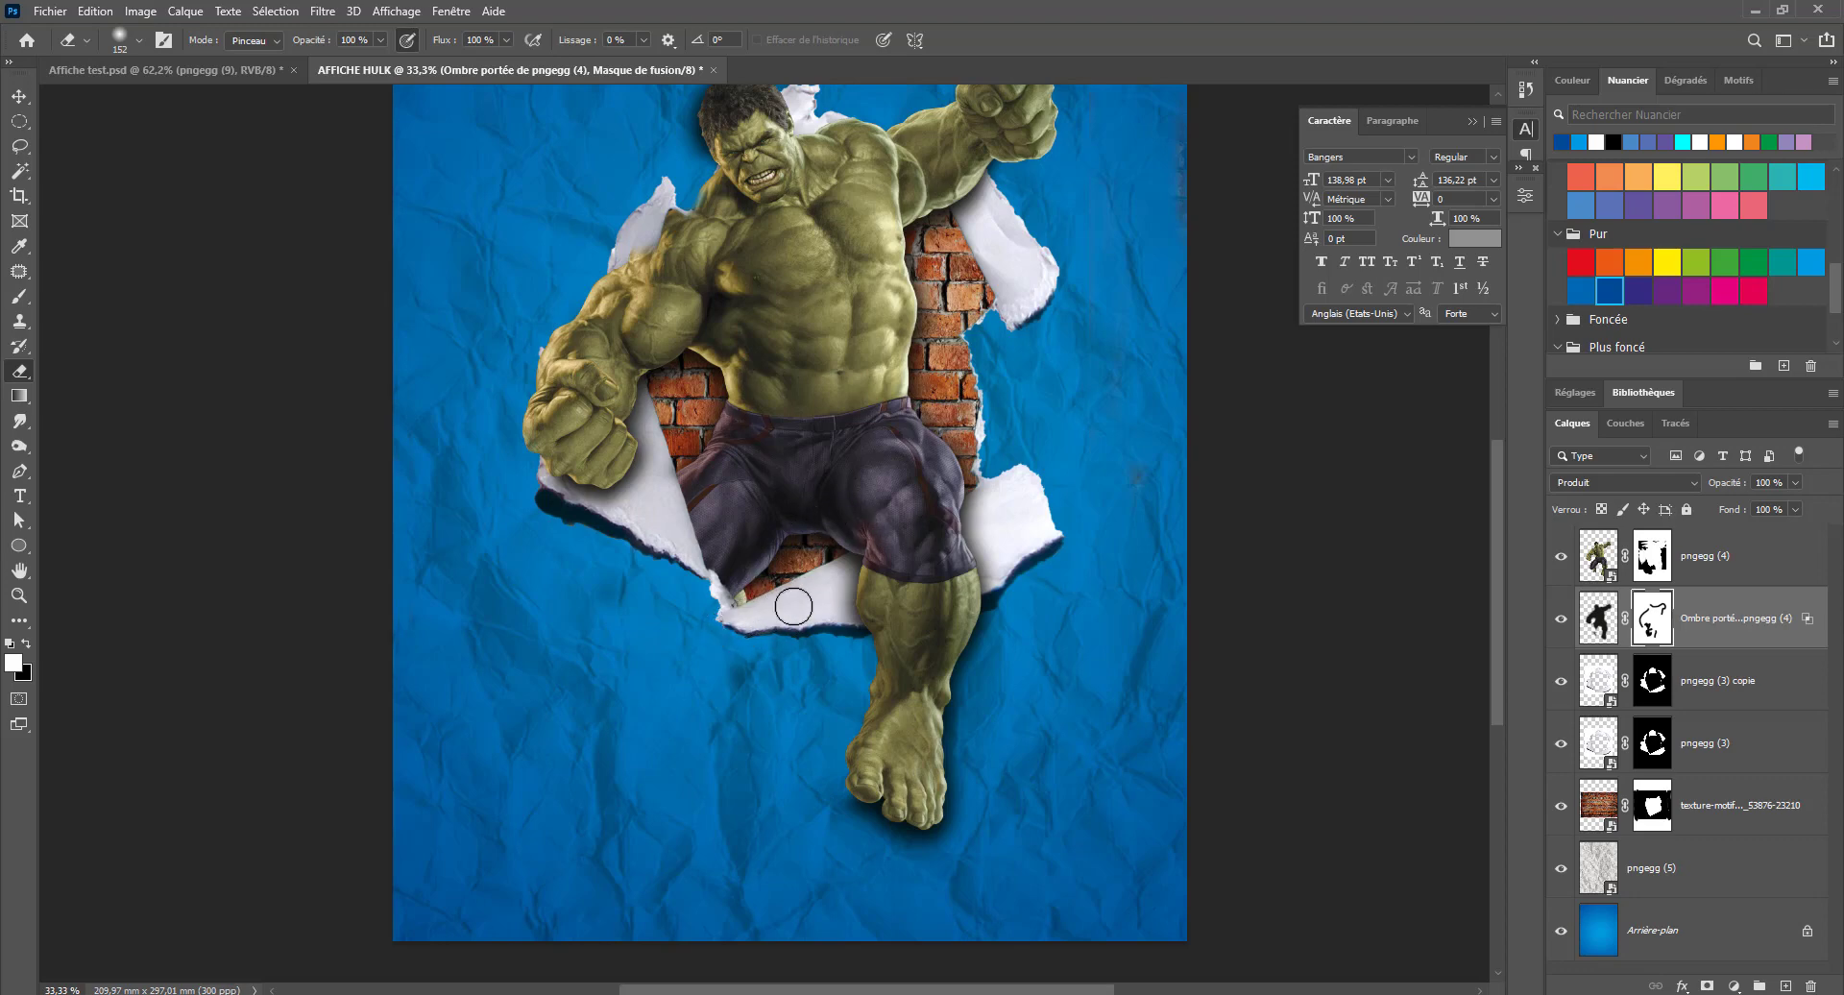
{"action": "mouse_move", "coordinate": [844, 802]}
{"action": "left_mouse_down"}
{"action": "mouse_move", "coordinate": [960, 826]}
{"action": "mouse_move", "coordinate": [948, 772]}
{"action": "mouse_move", "coordinate": [976, 566]}
{"action": "mouse_move", "coordinate": [965, 476]}
{"action": "mouse_move", "coordinate": [922, 406]}
{"action": "mouse_move", "coordinate": [926, 254]}
{"action": "mouse_move", "coordinate": [912, 266]}
{"action": "left_mouse_up"}
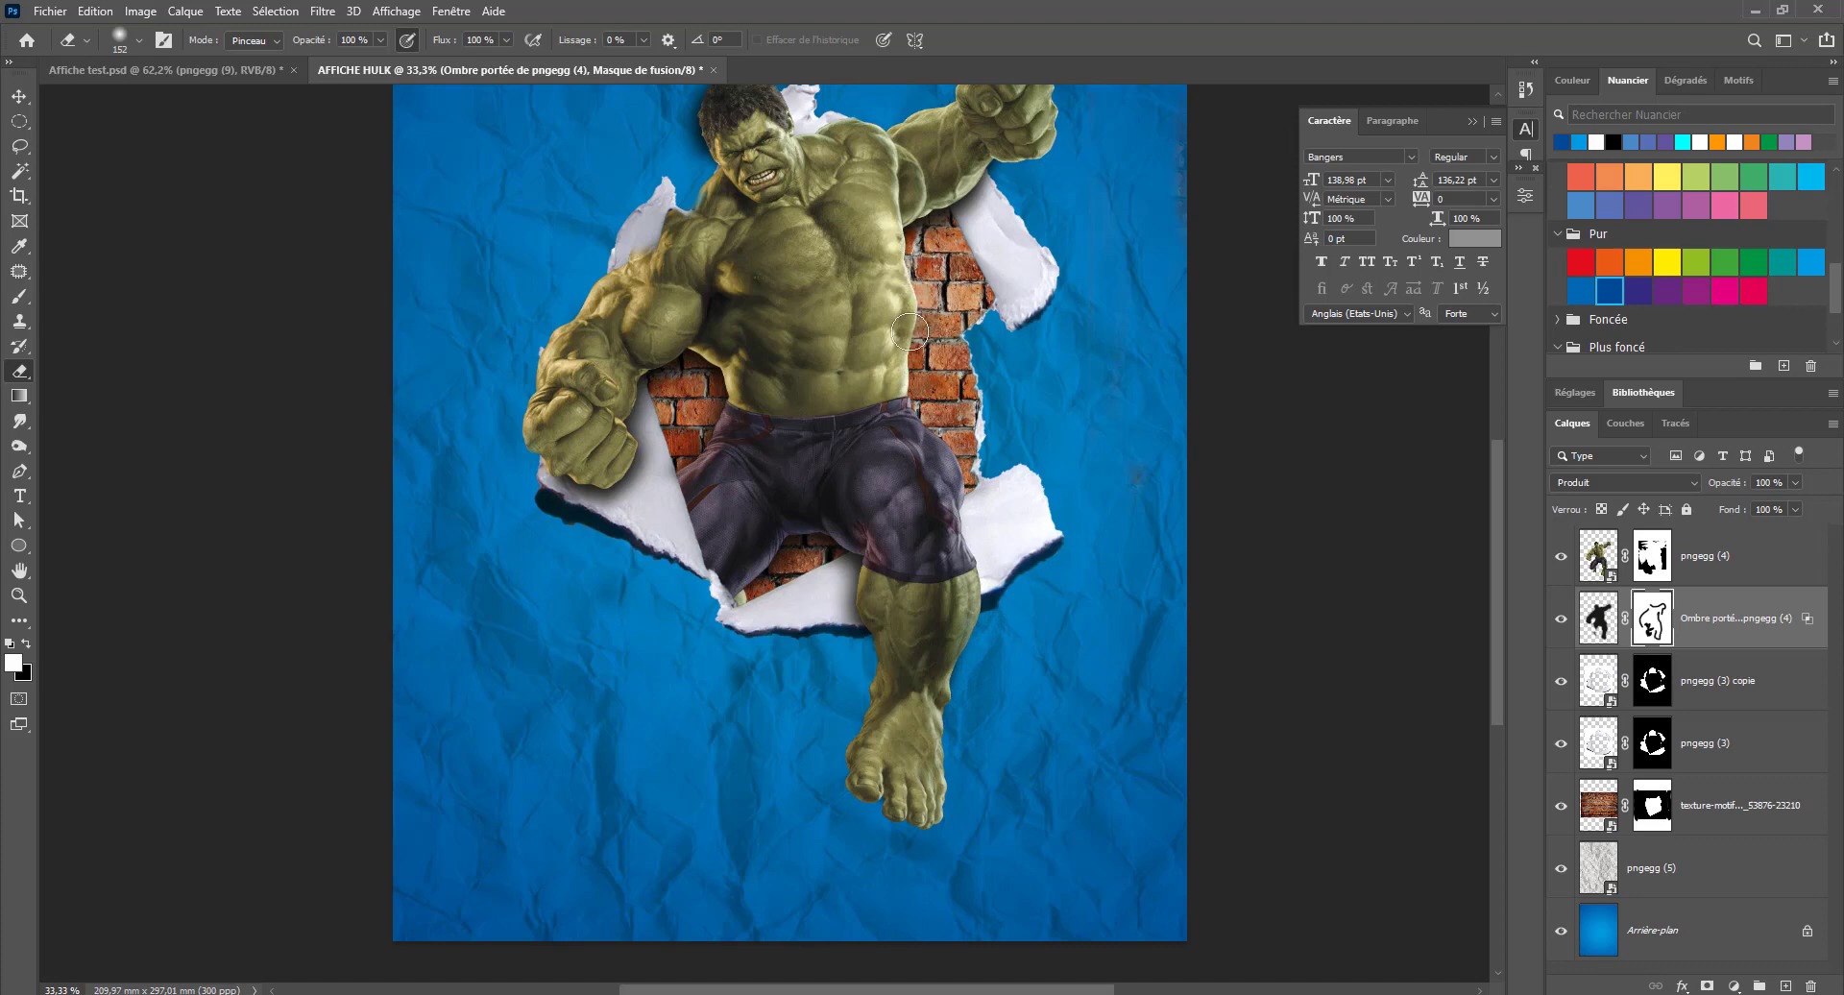
{"action": "key", "text": "ctrl+minus"}
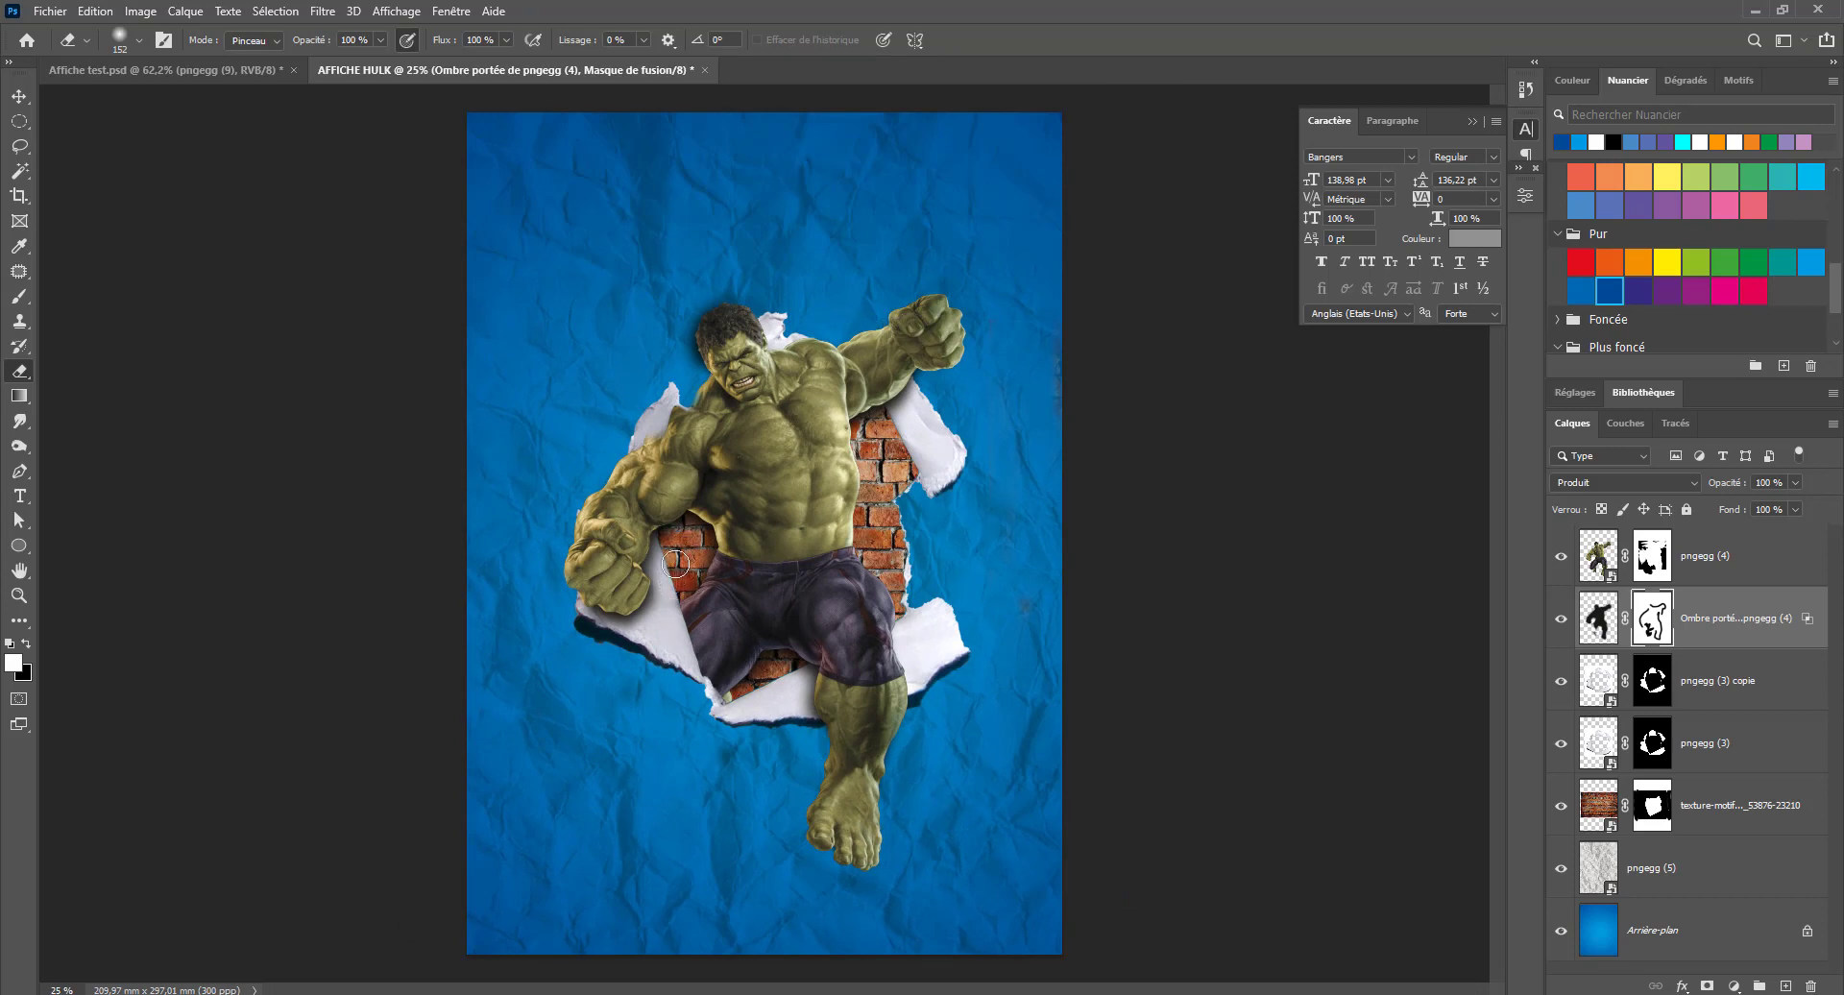
{"action": "left_click_drag", "start_coordinate": [673, 578], "coordinate": [673, 609]}
{"action": "mouse_move", "coordinate": [709, 363]}
{"action": "left_mouse_down"}
{"action": "mouse_move", "coordinate": [700, 340]}
{"action": "mouse_move", "coordinate": [740, 308]}
{"action": "left_mouse_up"}
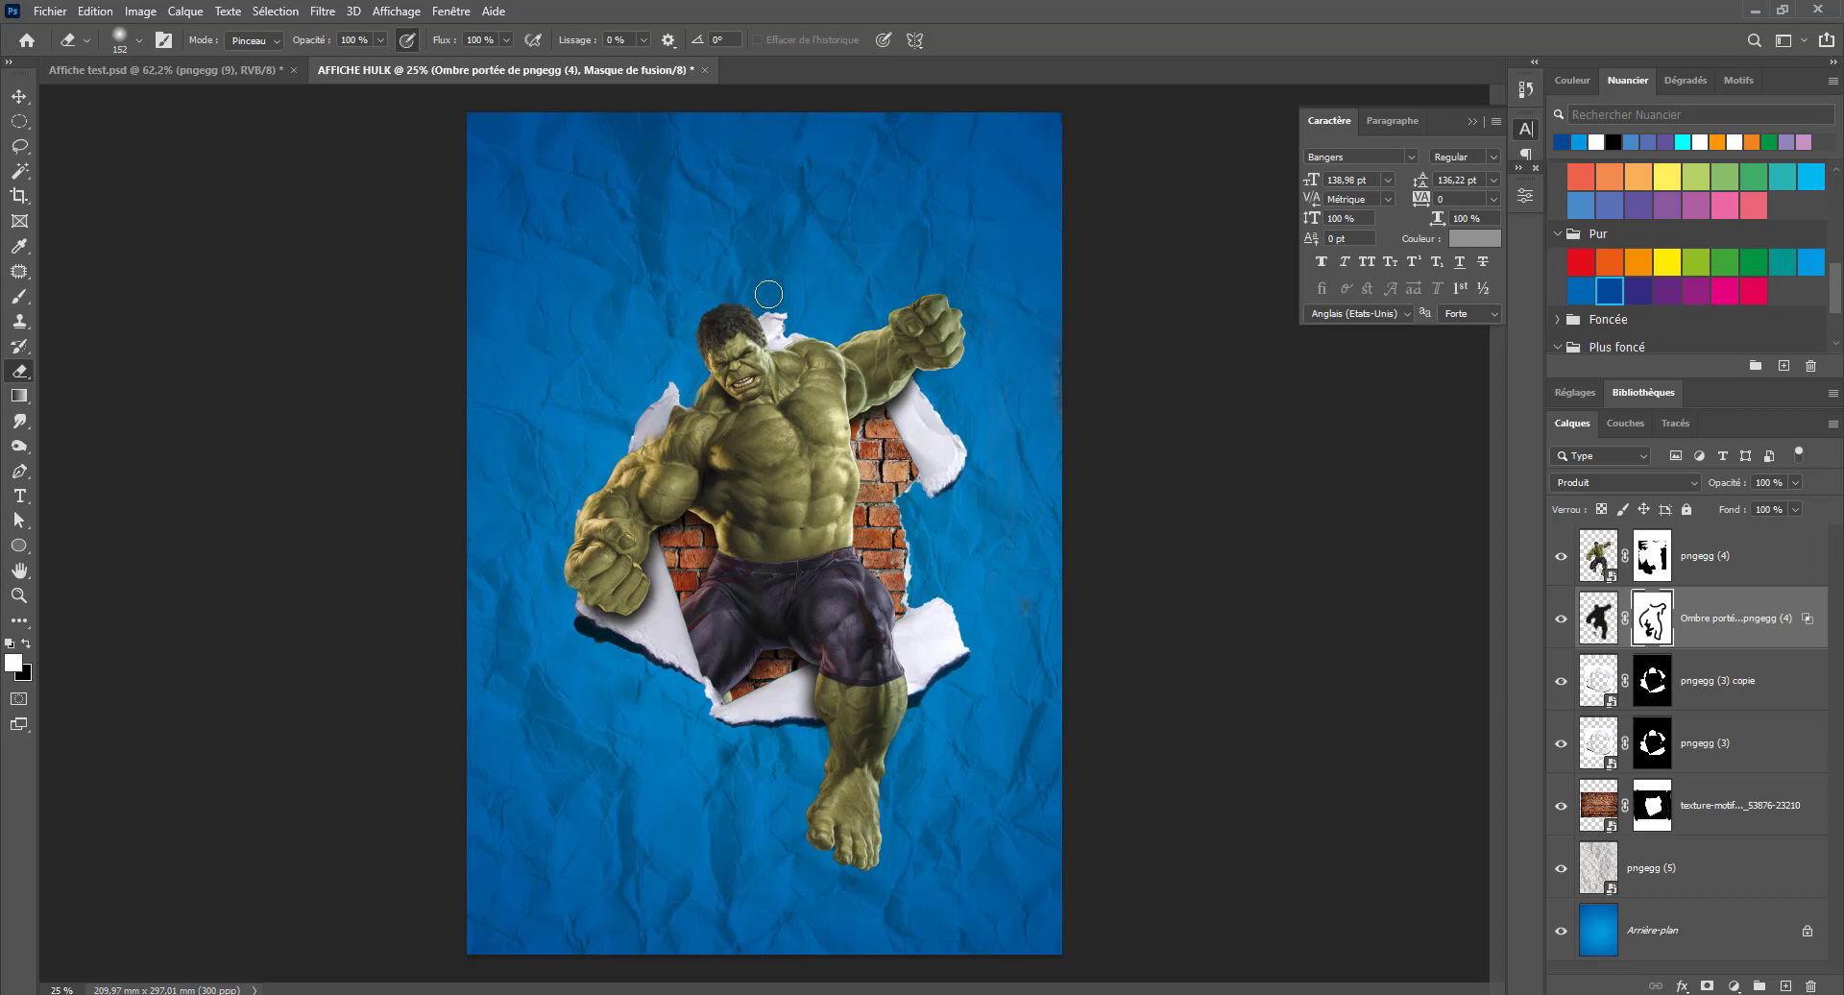
Set the opacity of the Hulk's shadow layer to 80%
{"action": "left_click", "coordinate": [1771, 482]}
{"action": "type", "text": "50"}
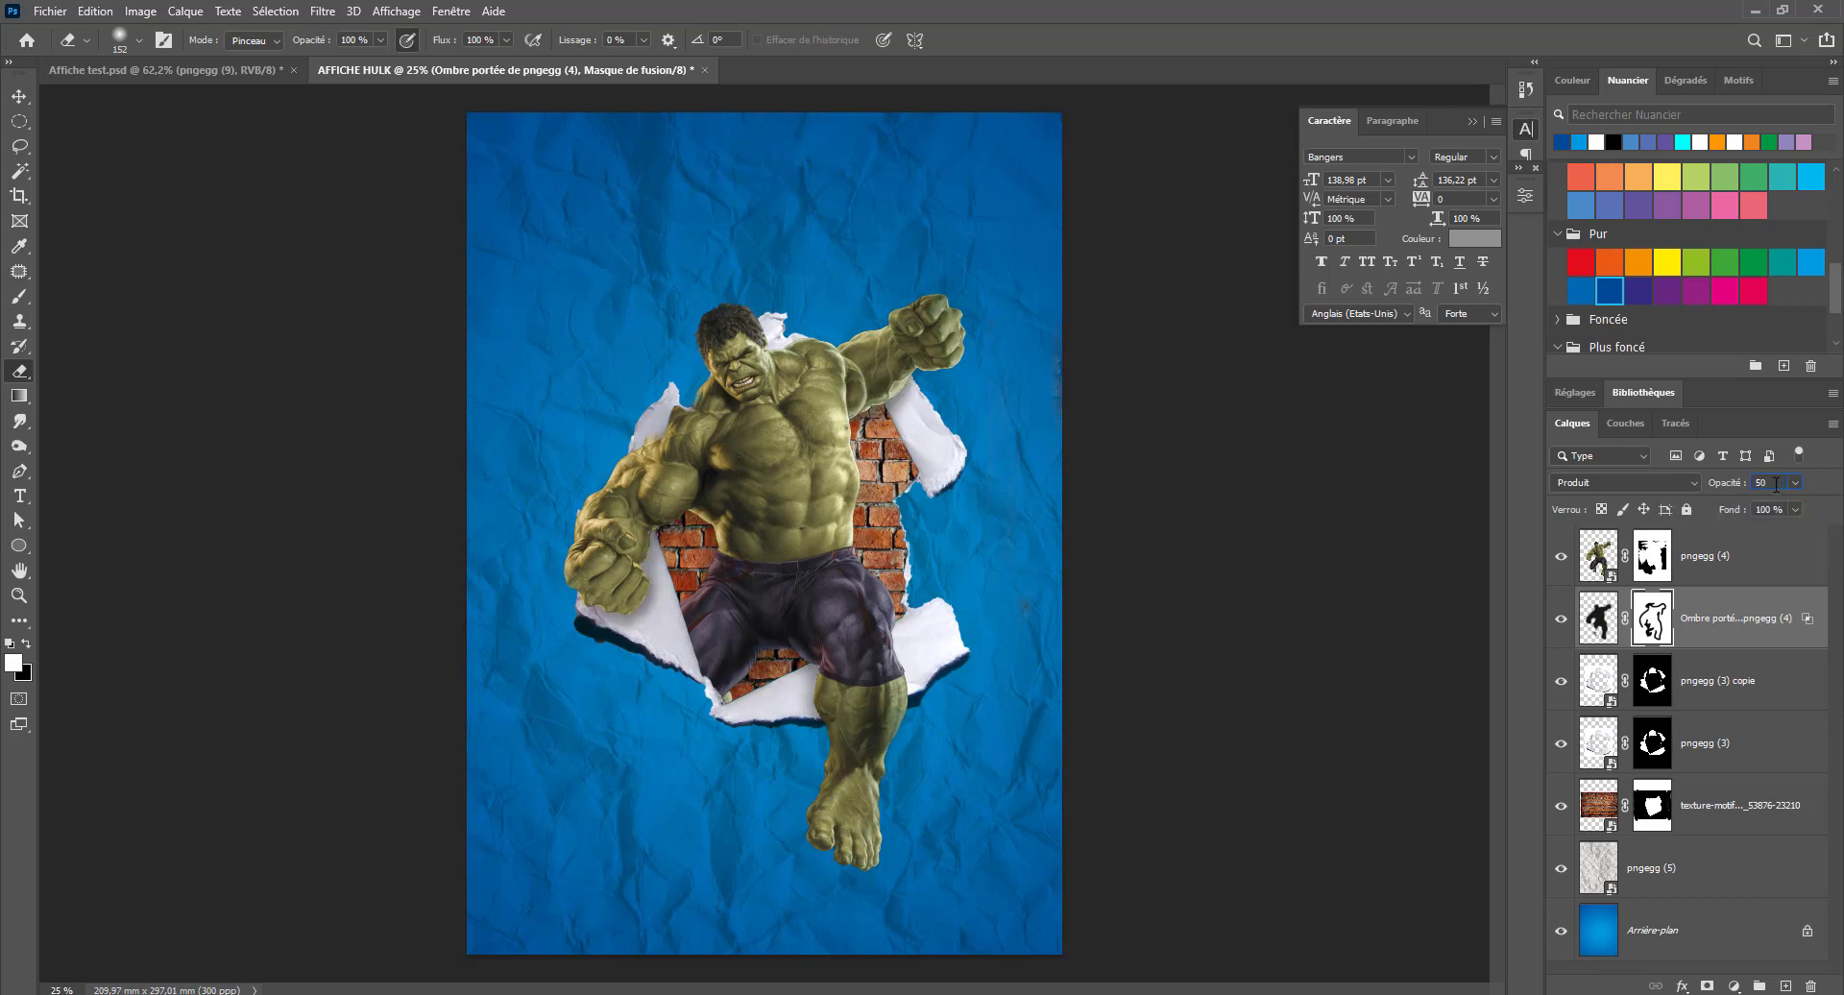
{"action": "type", "text": "80"}
{"action": "left_click_drag", "start_coordinate": [771, 450], "coordinate": [771, 451]}
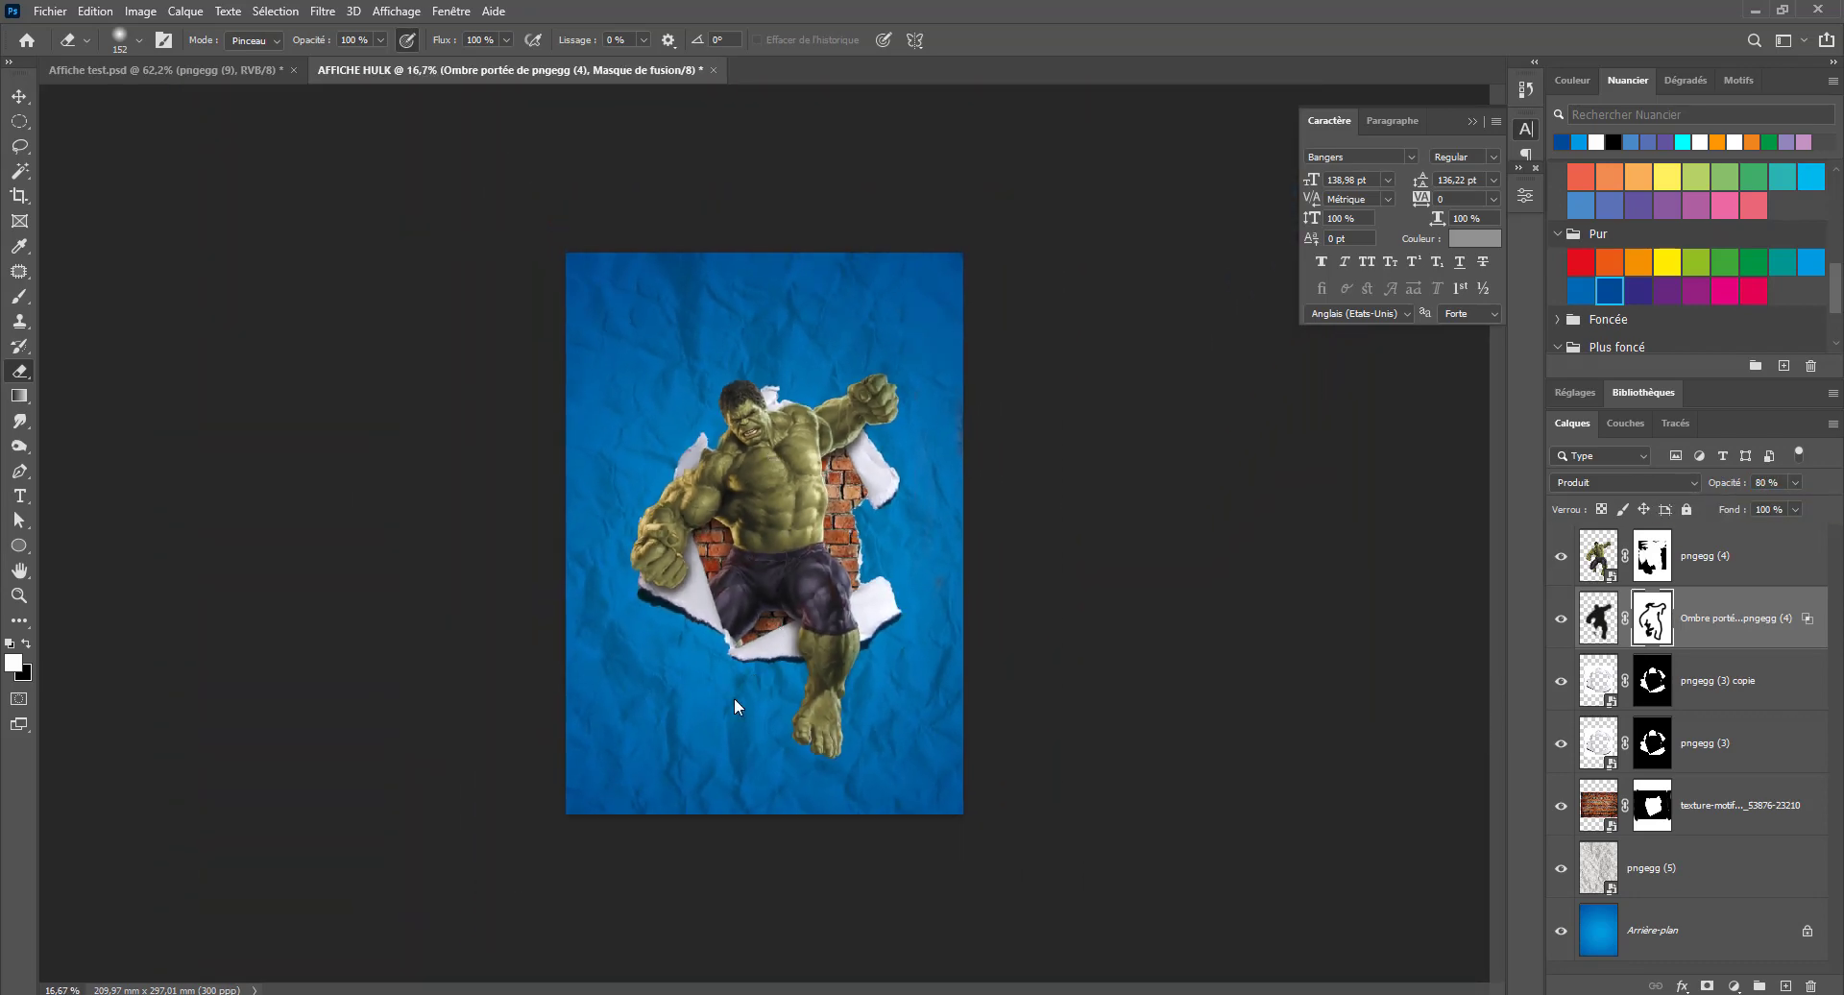
Save the poster as AFFICHE HULK.psd in the TUTO 12 folder with maximum compatibility
{"action": "key", "text": "ctrl+shift+apostrophe"}
{"action": "left_click", "coordinate": [858, 440]}
{"action": "key", "text": "ctrl+shift+s"}
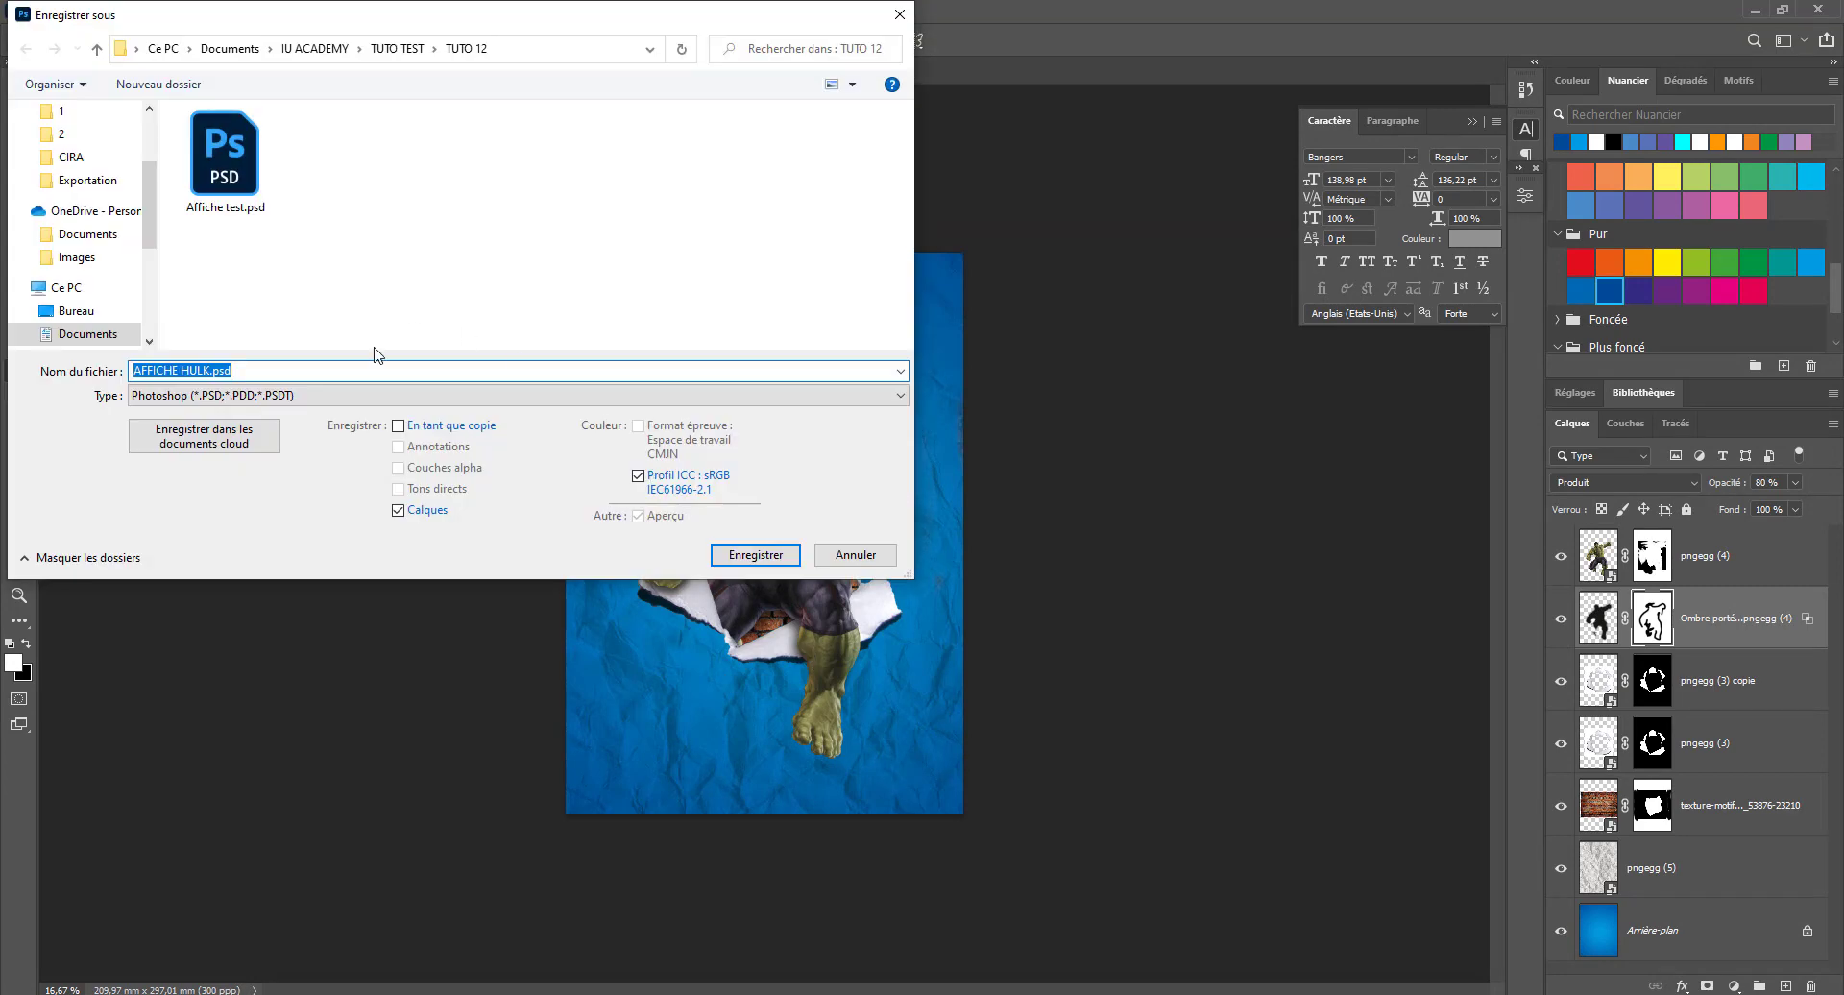
{"action": "left_click", "coordinate": [754, 557]}
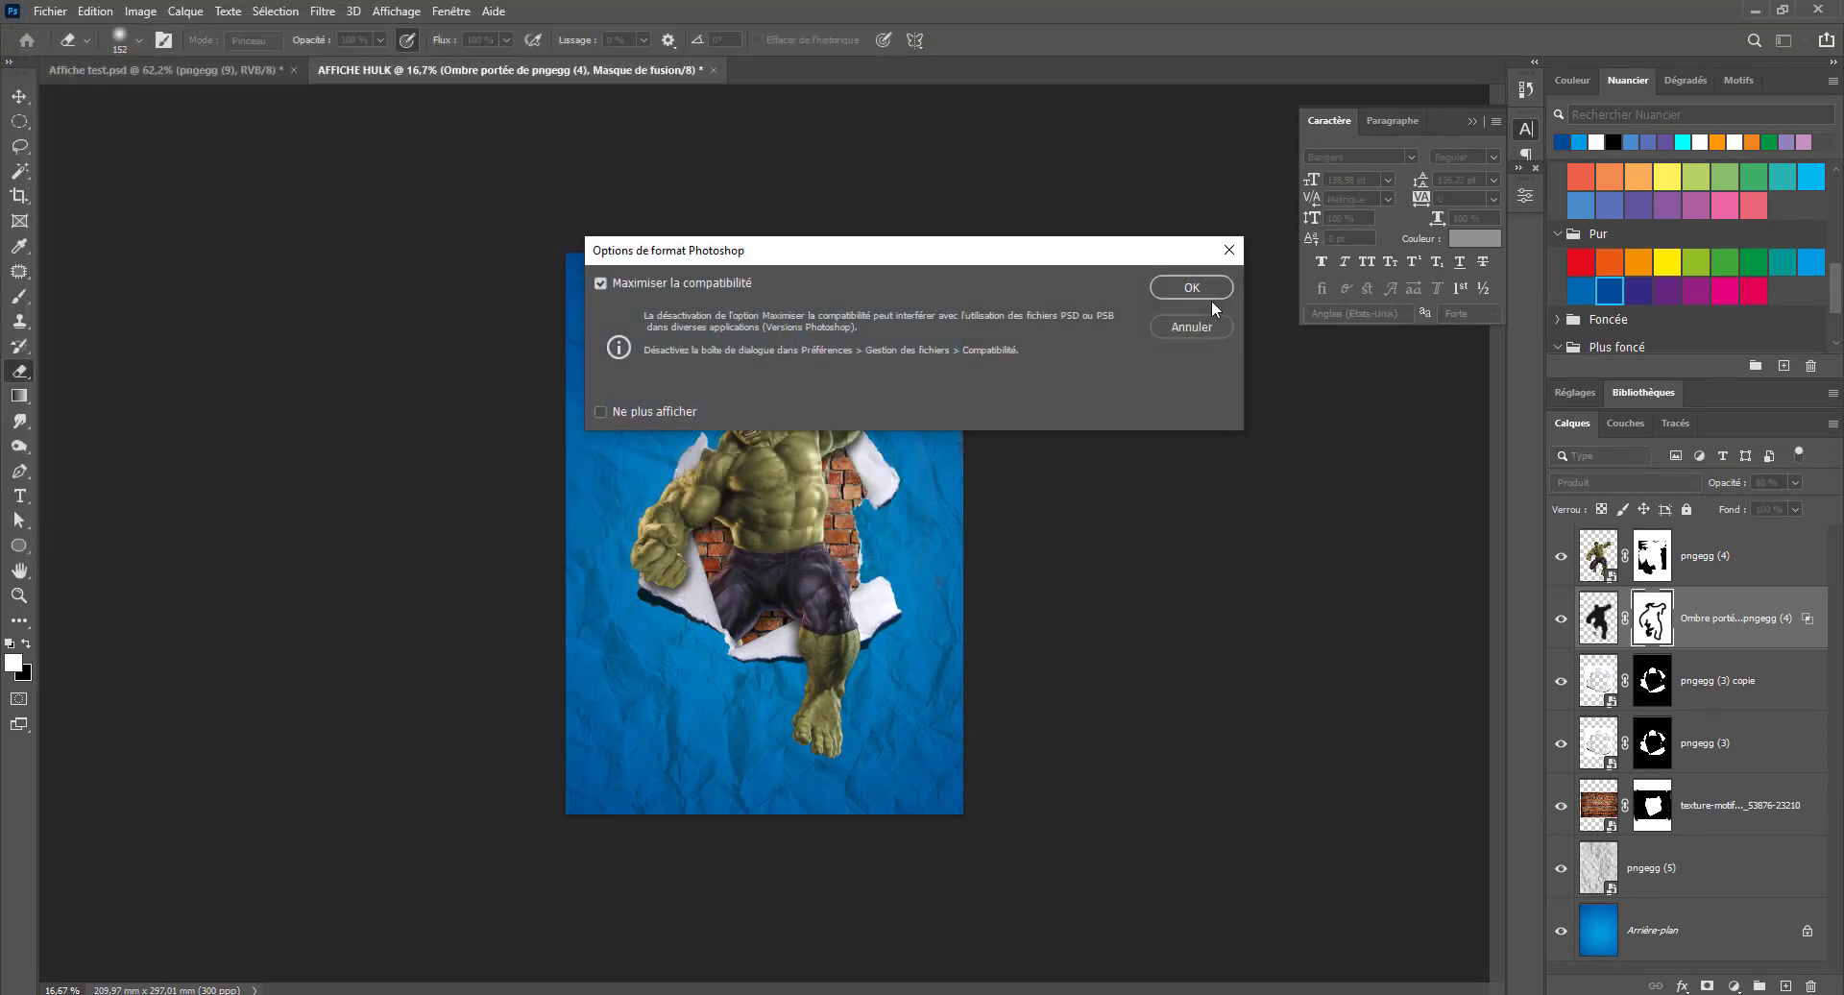
{"action": "left_click", "coordinate": [1207, 292]}
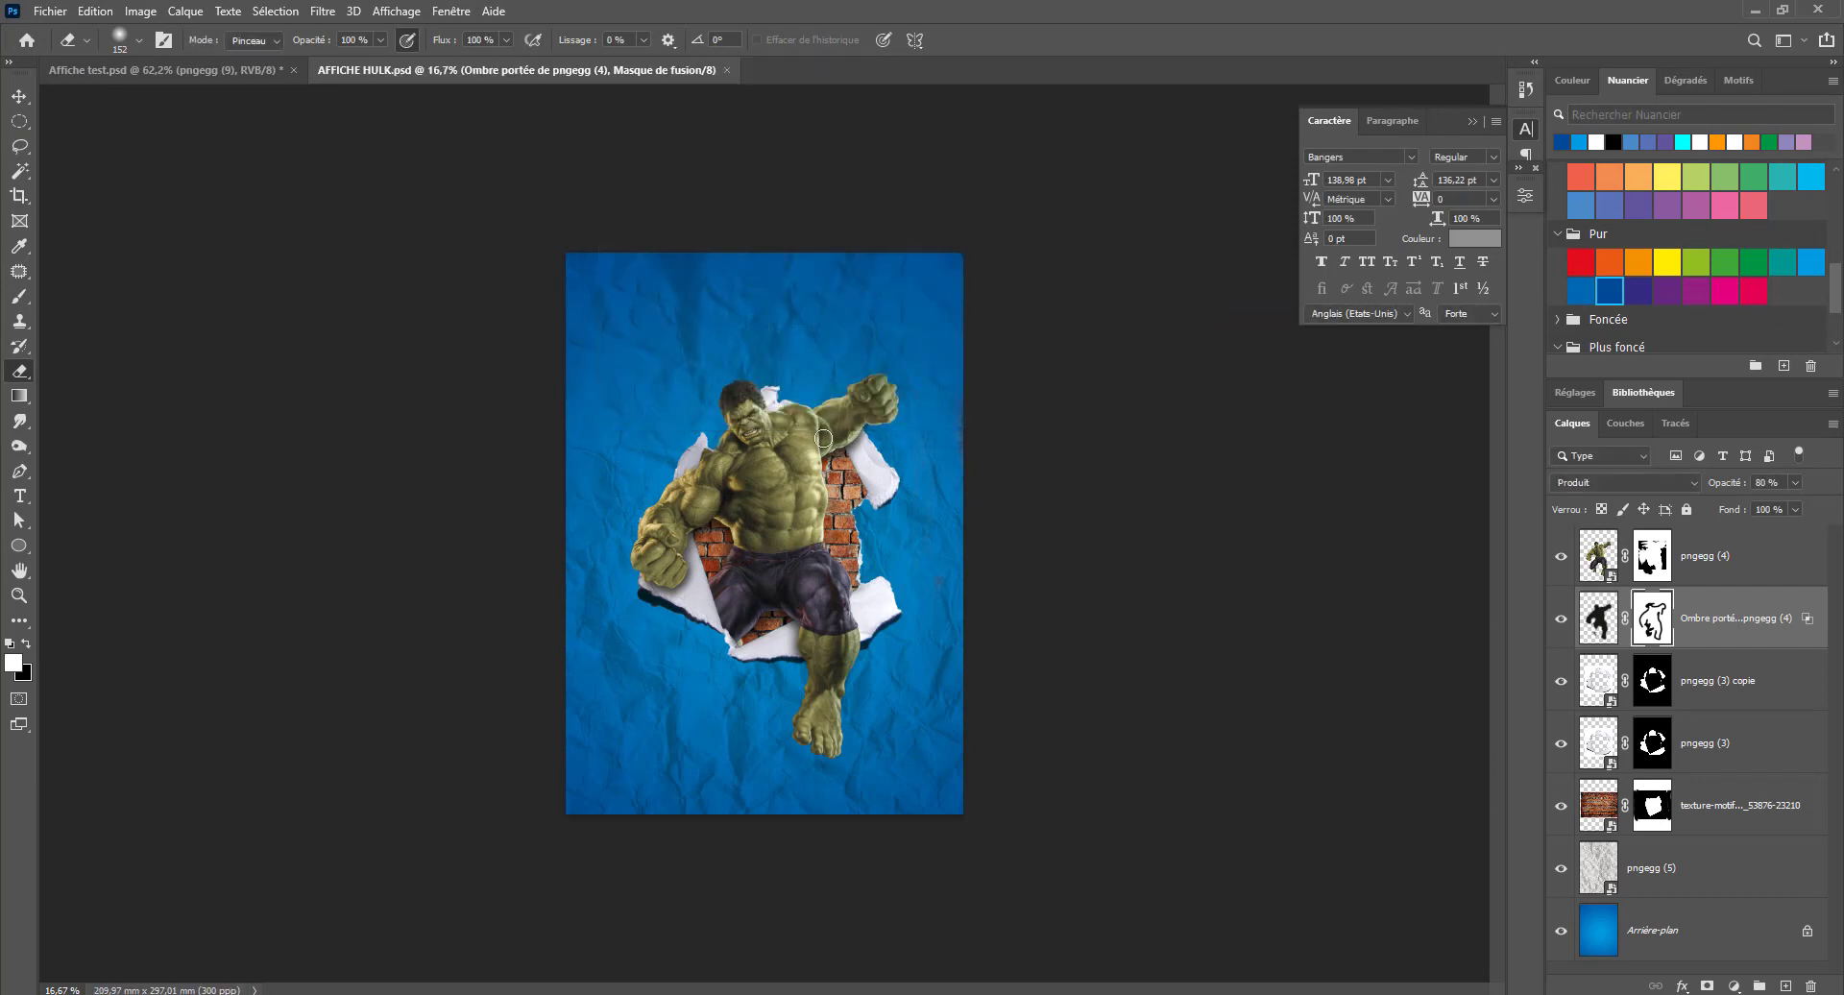
Compare the whole poster with the lighting and spark effects in Affiche test.psd, and return to AFFICHE HULK.psd
{"action": "left_click", "coordinate": [785, 476]}
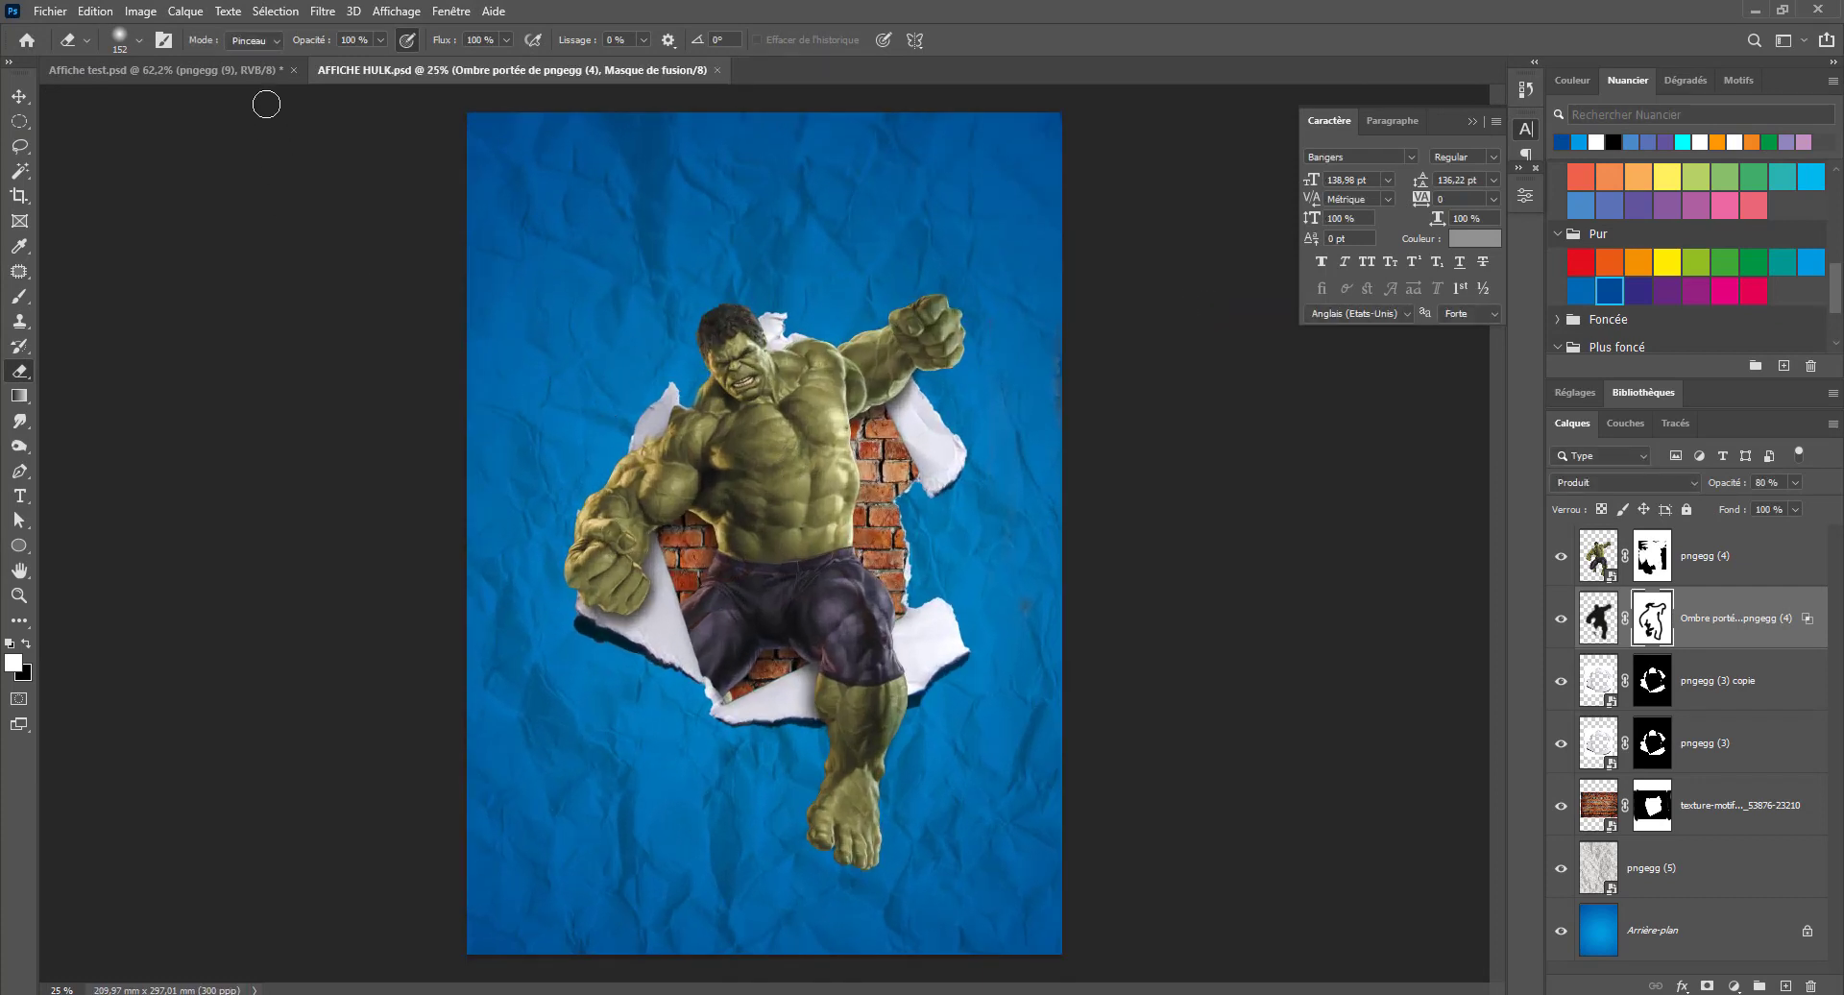
{"action": "left_click", "coordinate": [183, 73]}
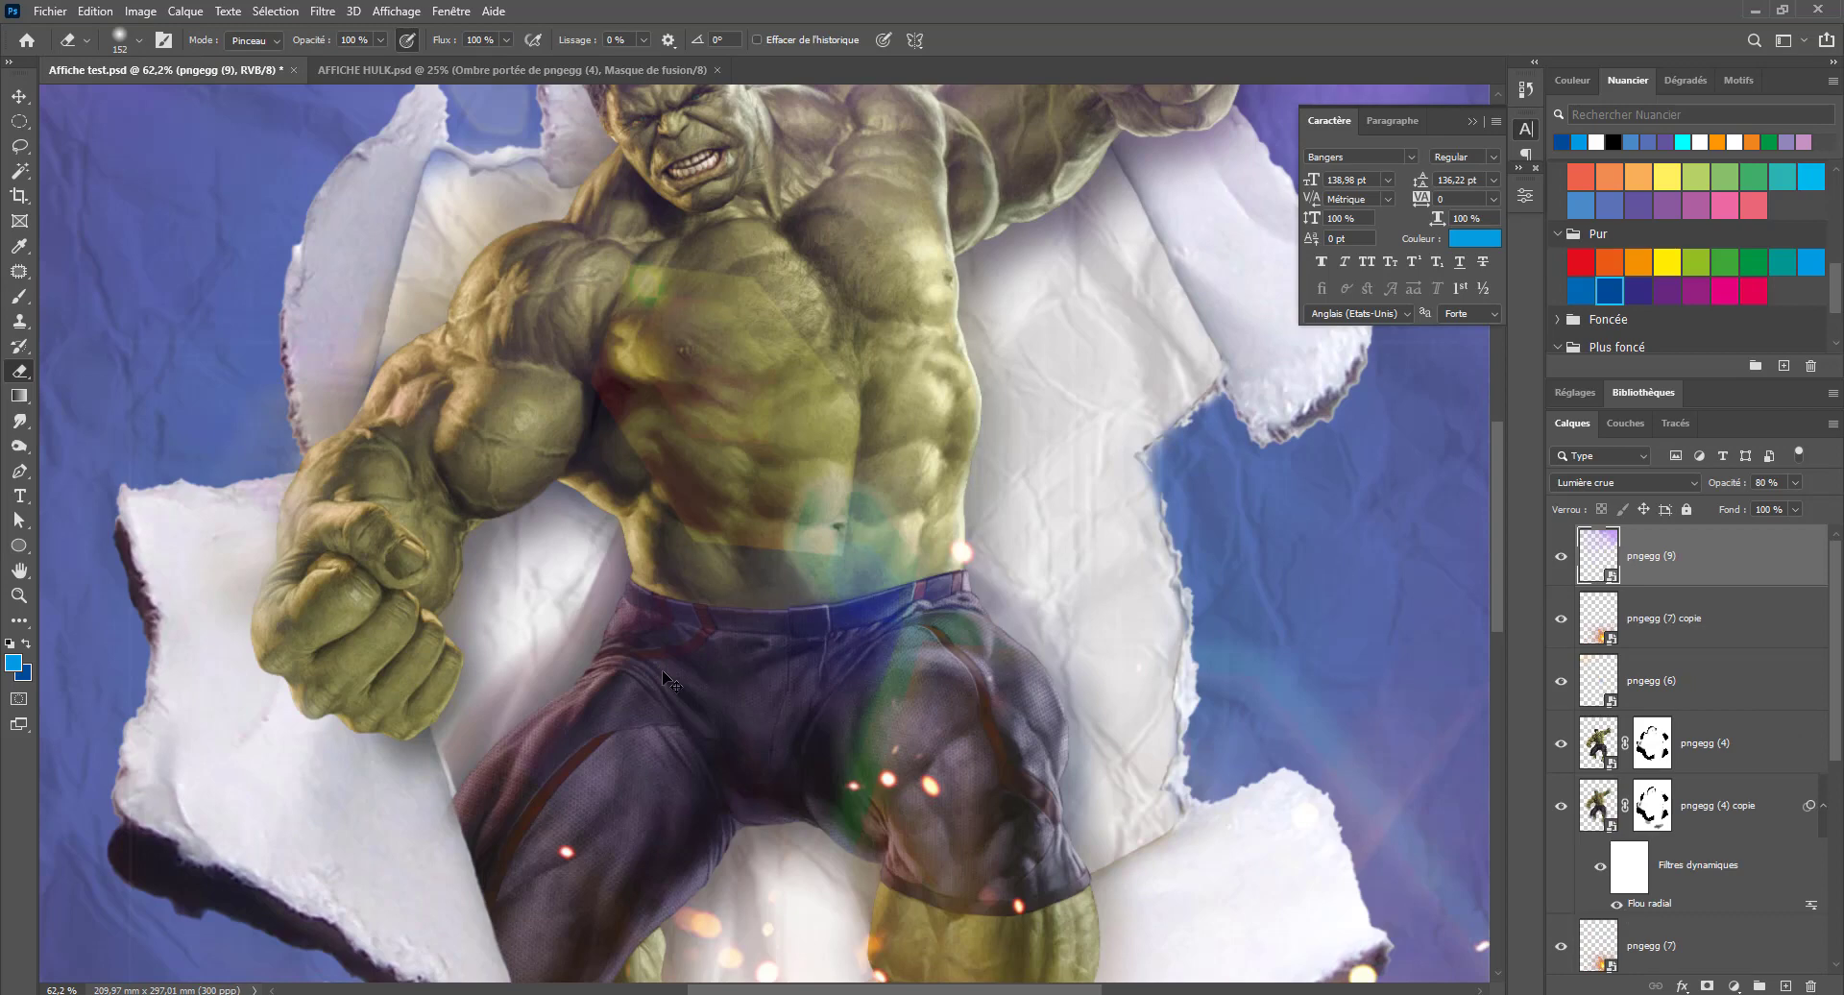
{"action": "key", "text": "ctrl+minus"}
{"action": "key", "text": "ctrl+minus"}
{"action": "key", "text": "ctrl+minus"}
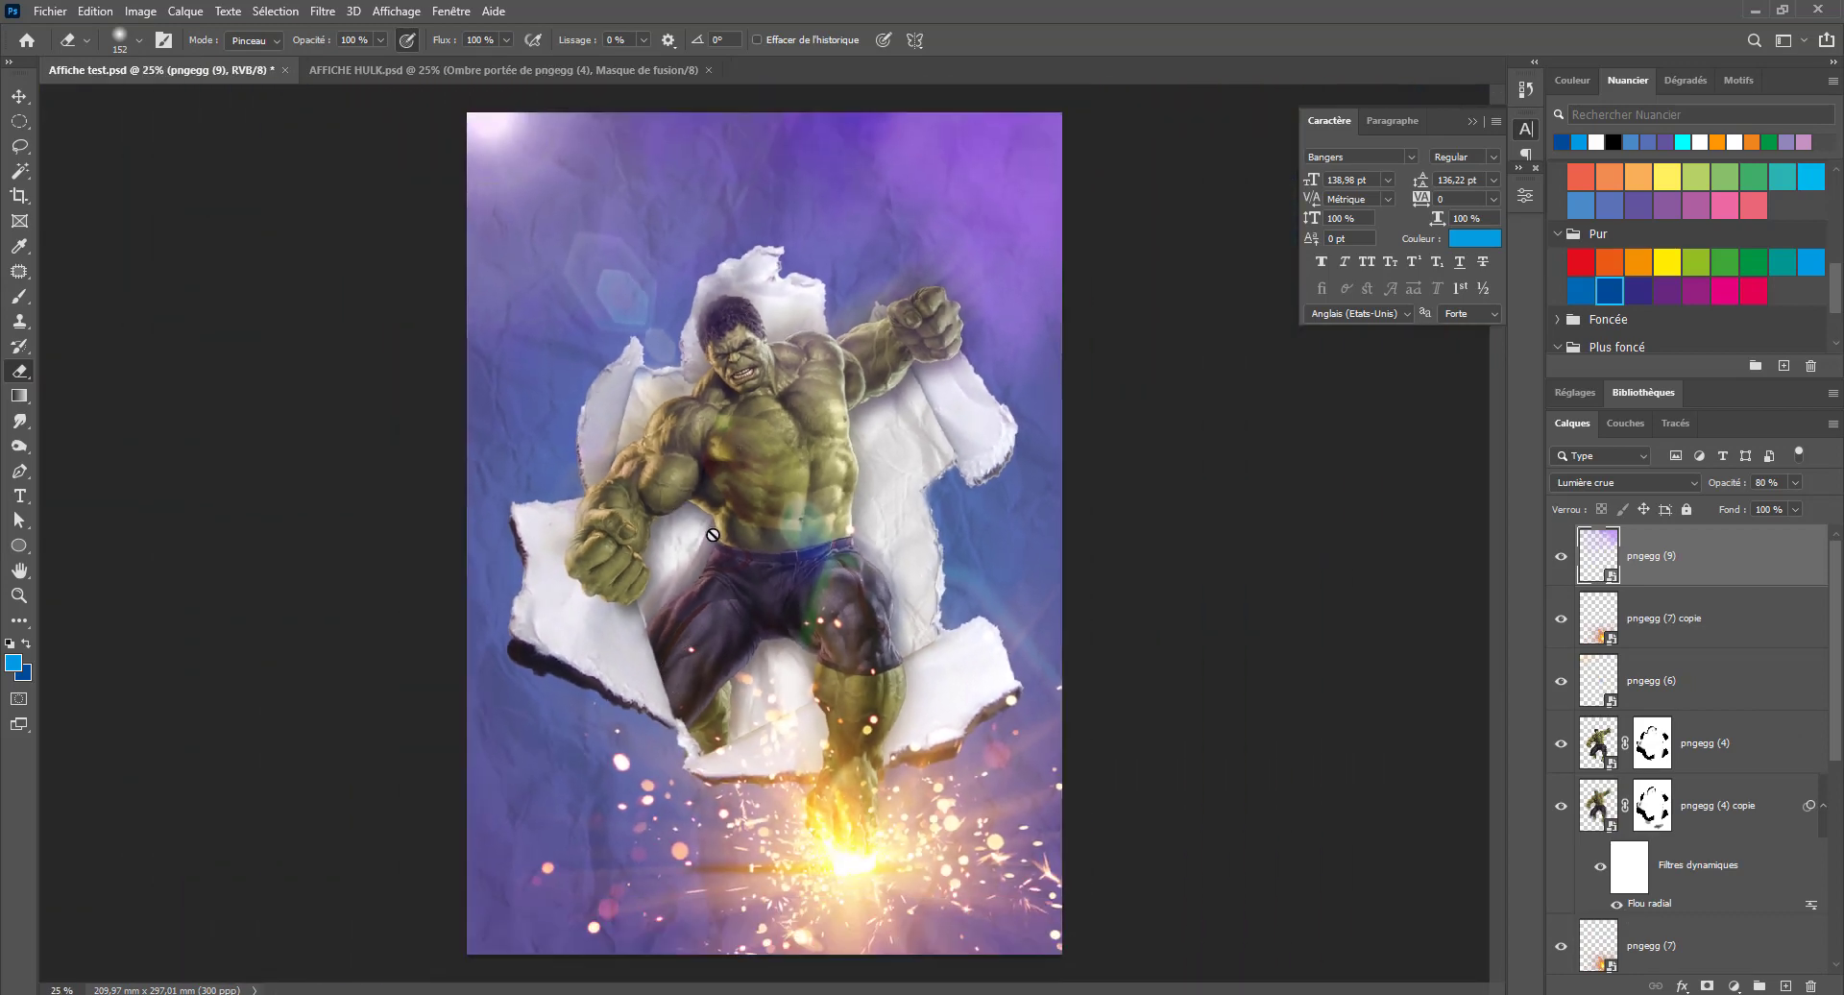
{"action": "left_click", "coordinate": [538, 70]}
{"action": "left_click", "coordinate": [189, 67]}
{"action": "left_click", "coordinate": [498, 62]}
Preview the pngegg images in the Téléchargements folder to identify the light flare file, and return to the poster
{"action": "key", "text": "alt+Tab"}
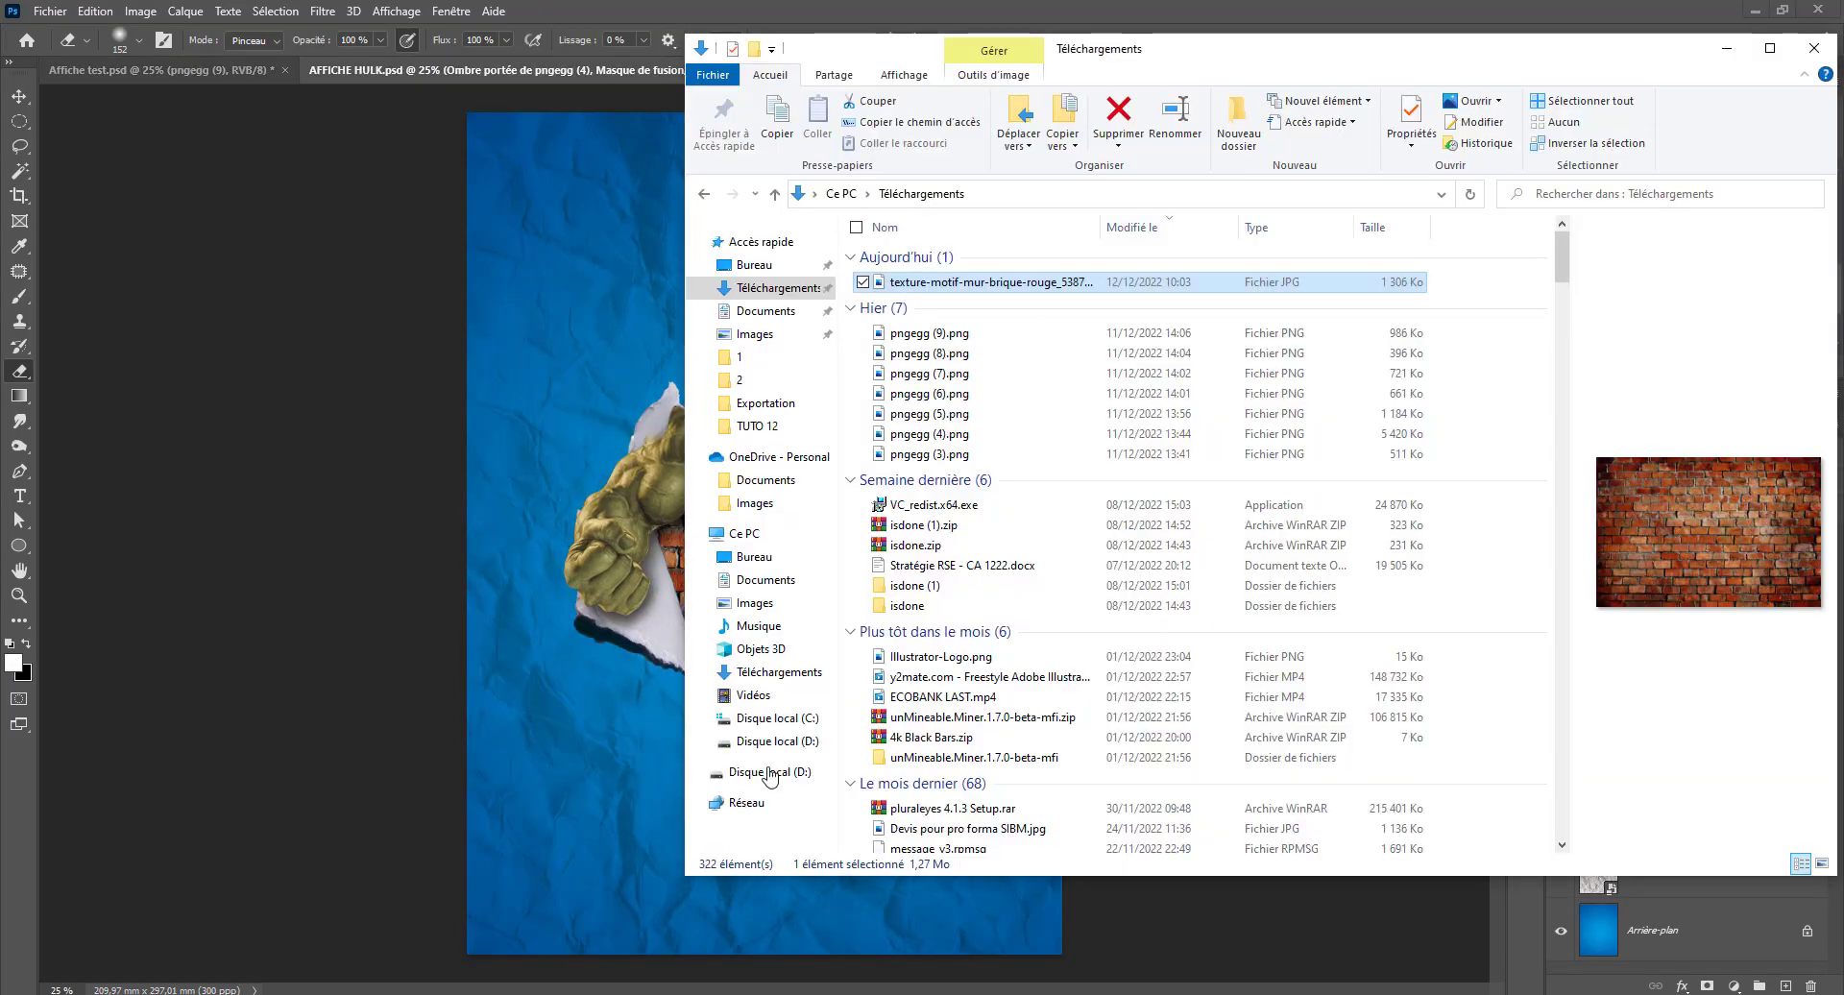
{"action": "left_click", "coordinate": [930, 334]}
{"action": "left_click", "coordinate": [930, 353]}
{"action": "left_click", "coordinate": [925, 392]}
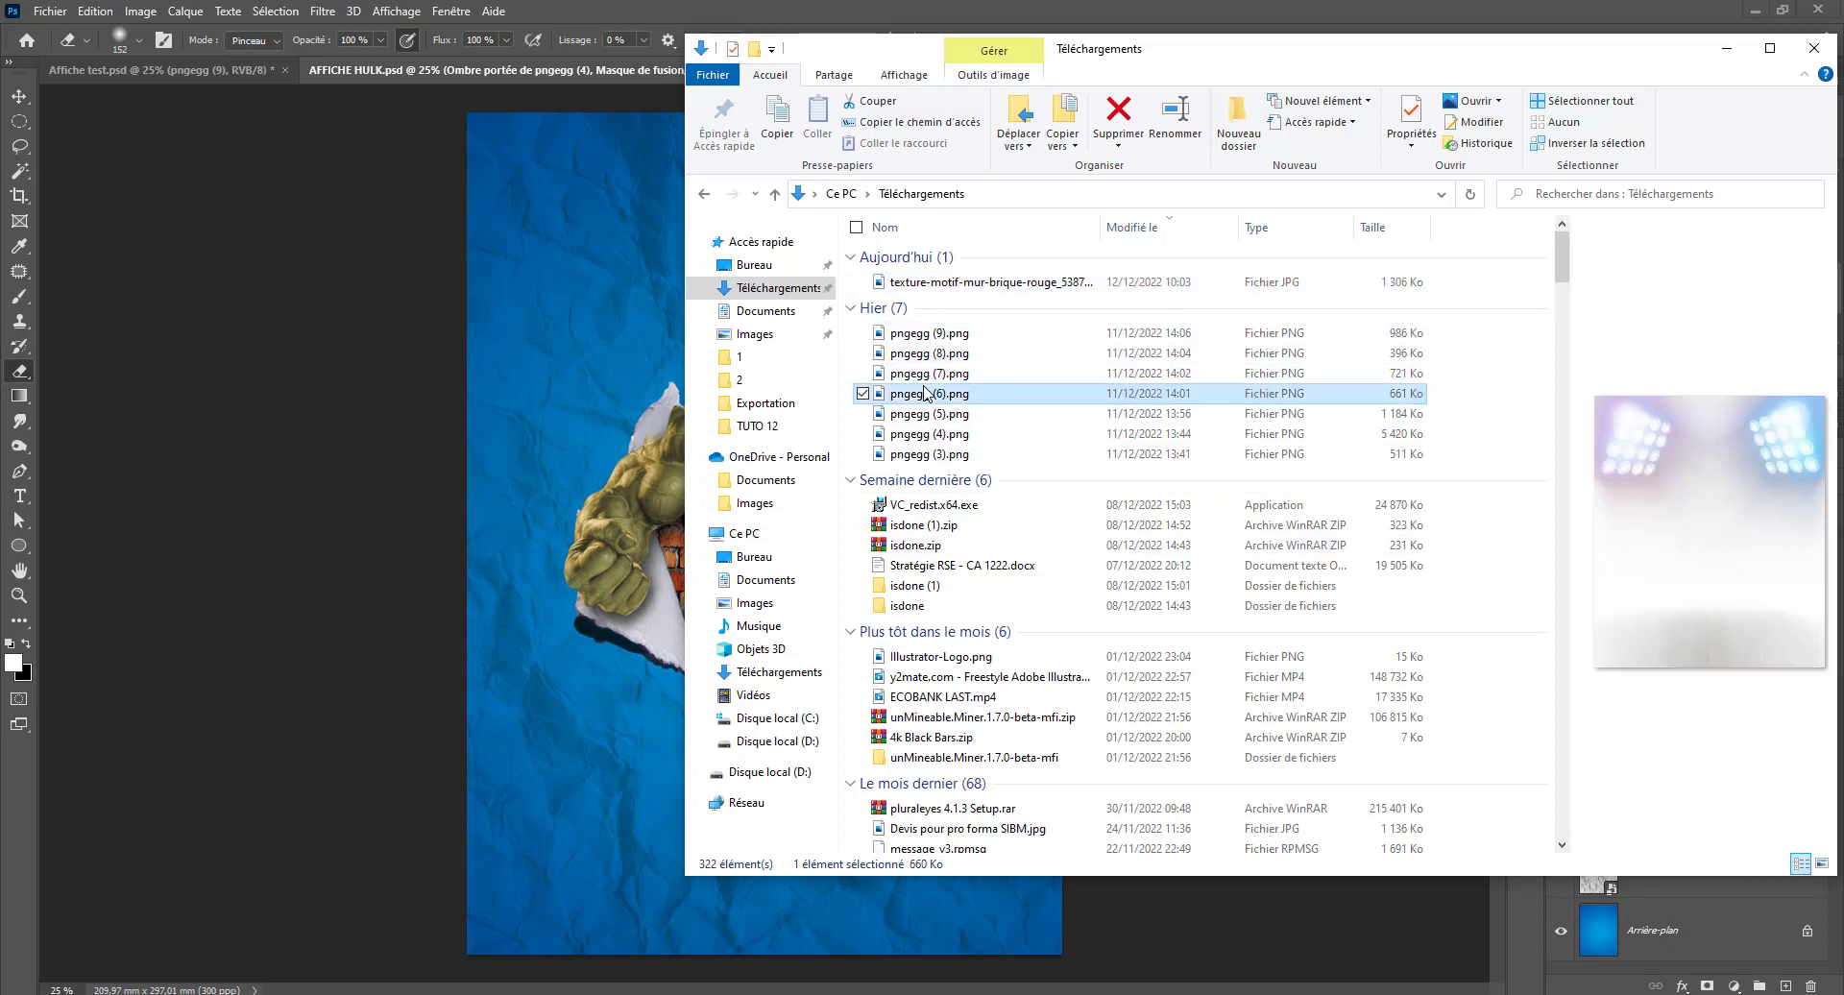
{"action": "left_click", "coordinate": [901, 413]}
{"action": "left_click", "coordinate": [895, 397]}
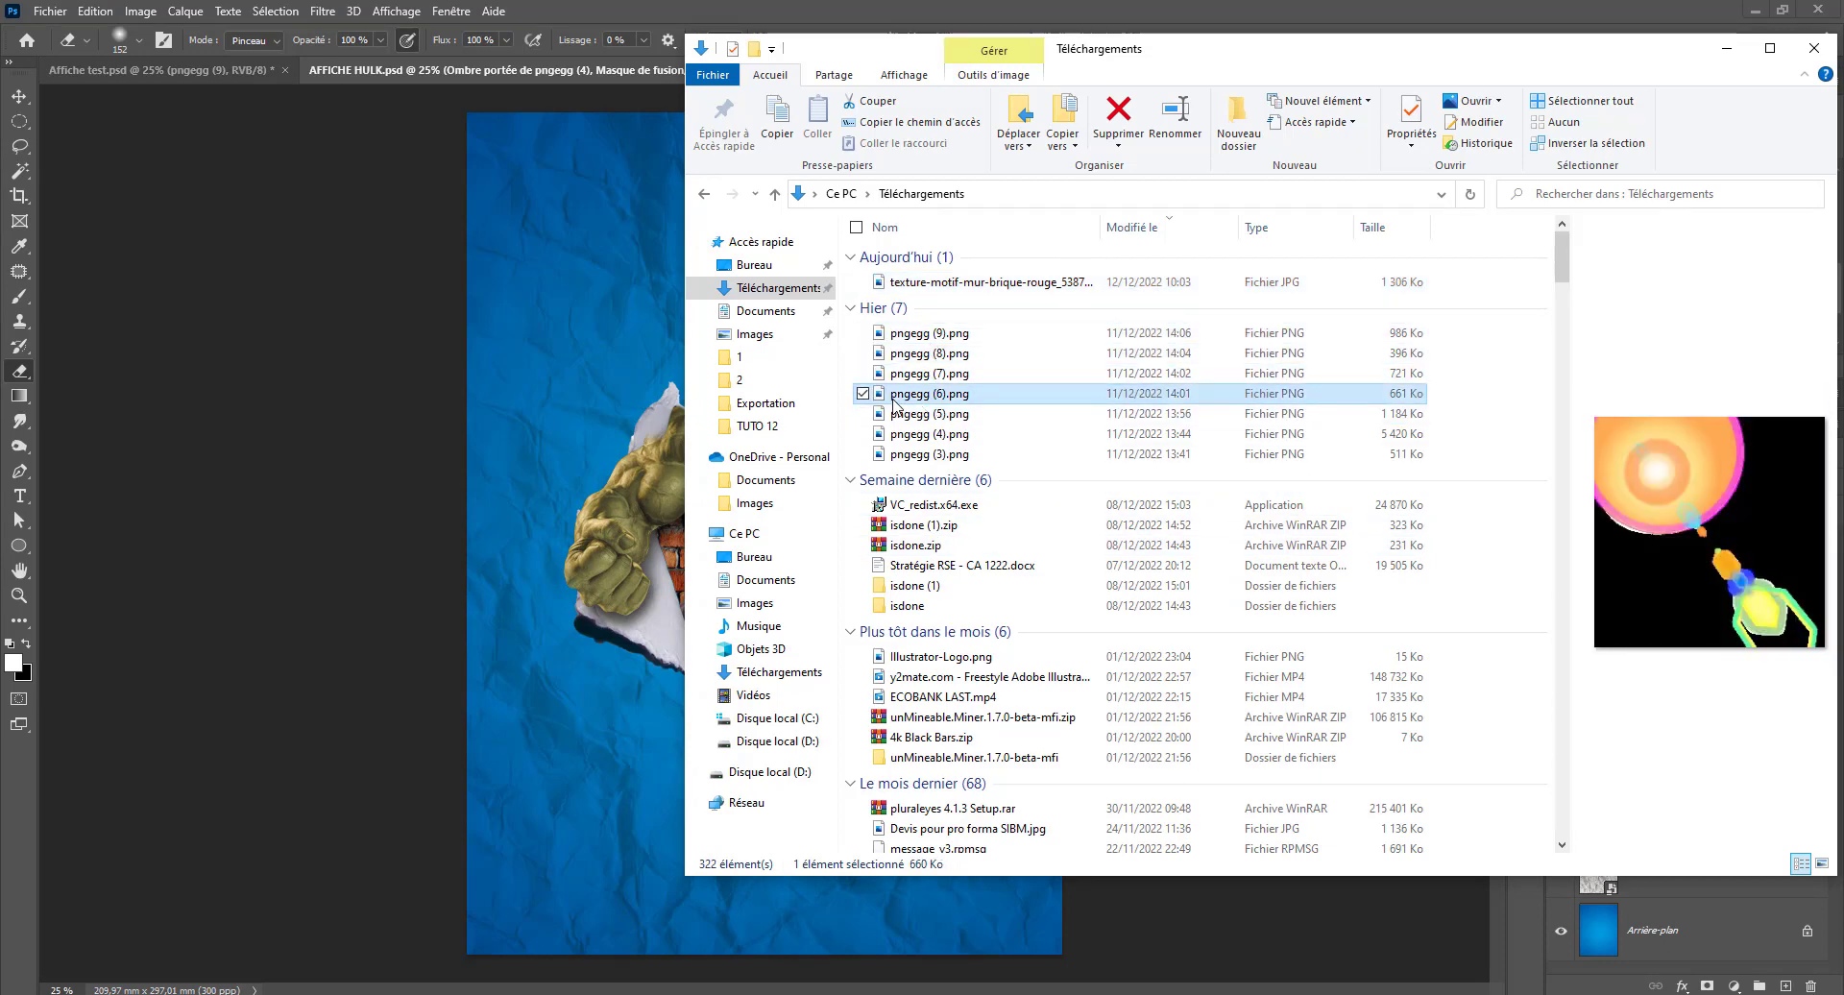
{"action": "left_click", "coordinate": [526, 346]}
Place pngegg (6).png above the Hulk layer and enlarge it over the poster, with its bright light in the poster's upper-left corner
{"action": "left_click", "coordinate": [1615, 576]}
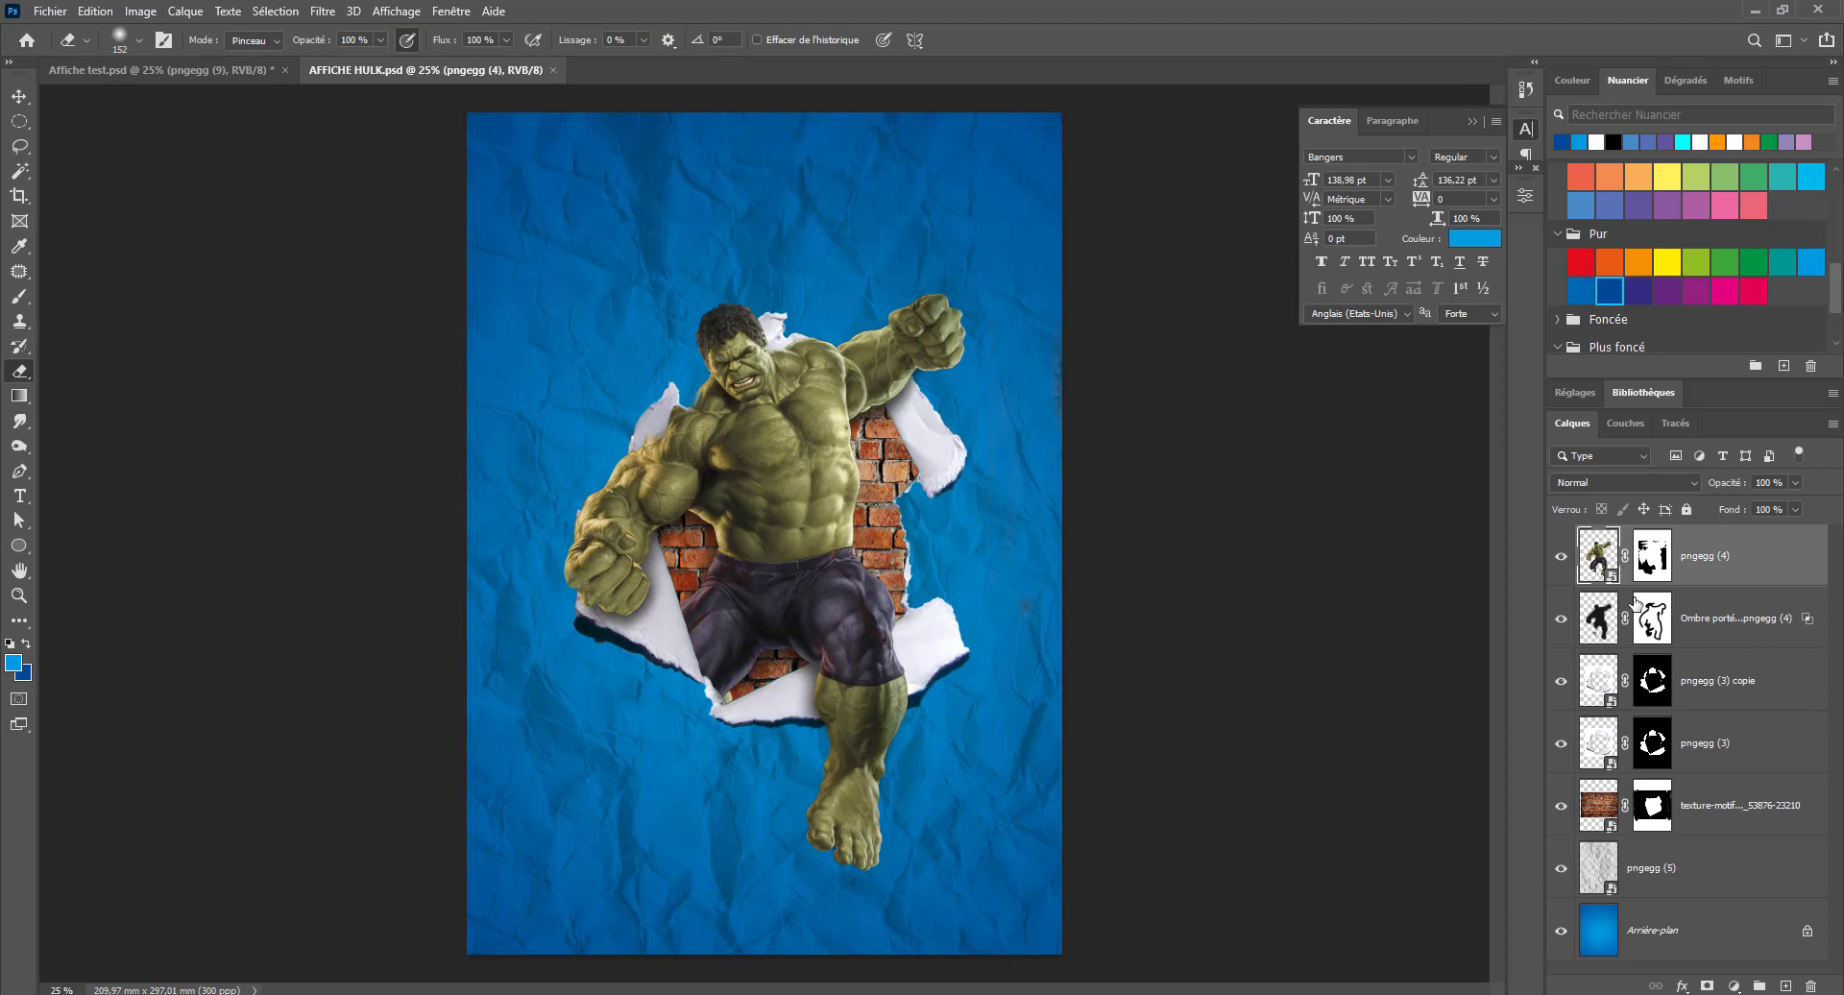
{"action": "key", "text": "alt+Tab"}
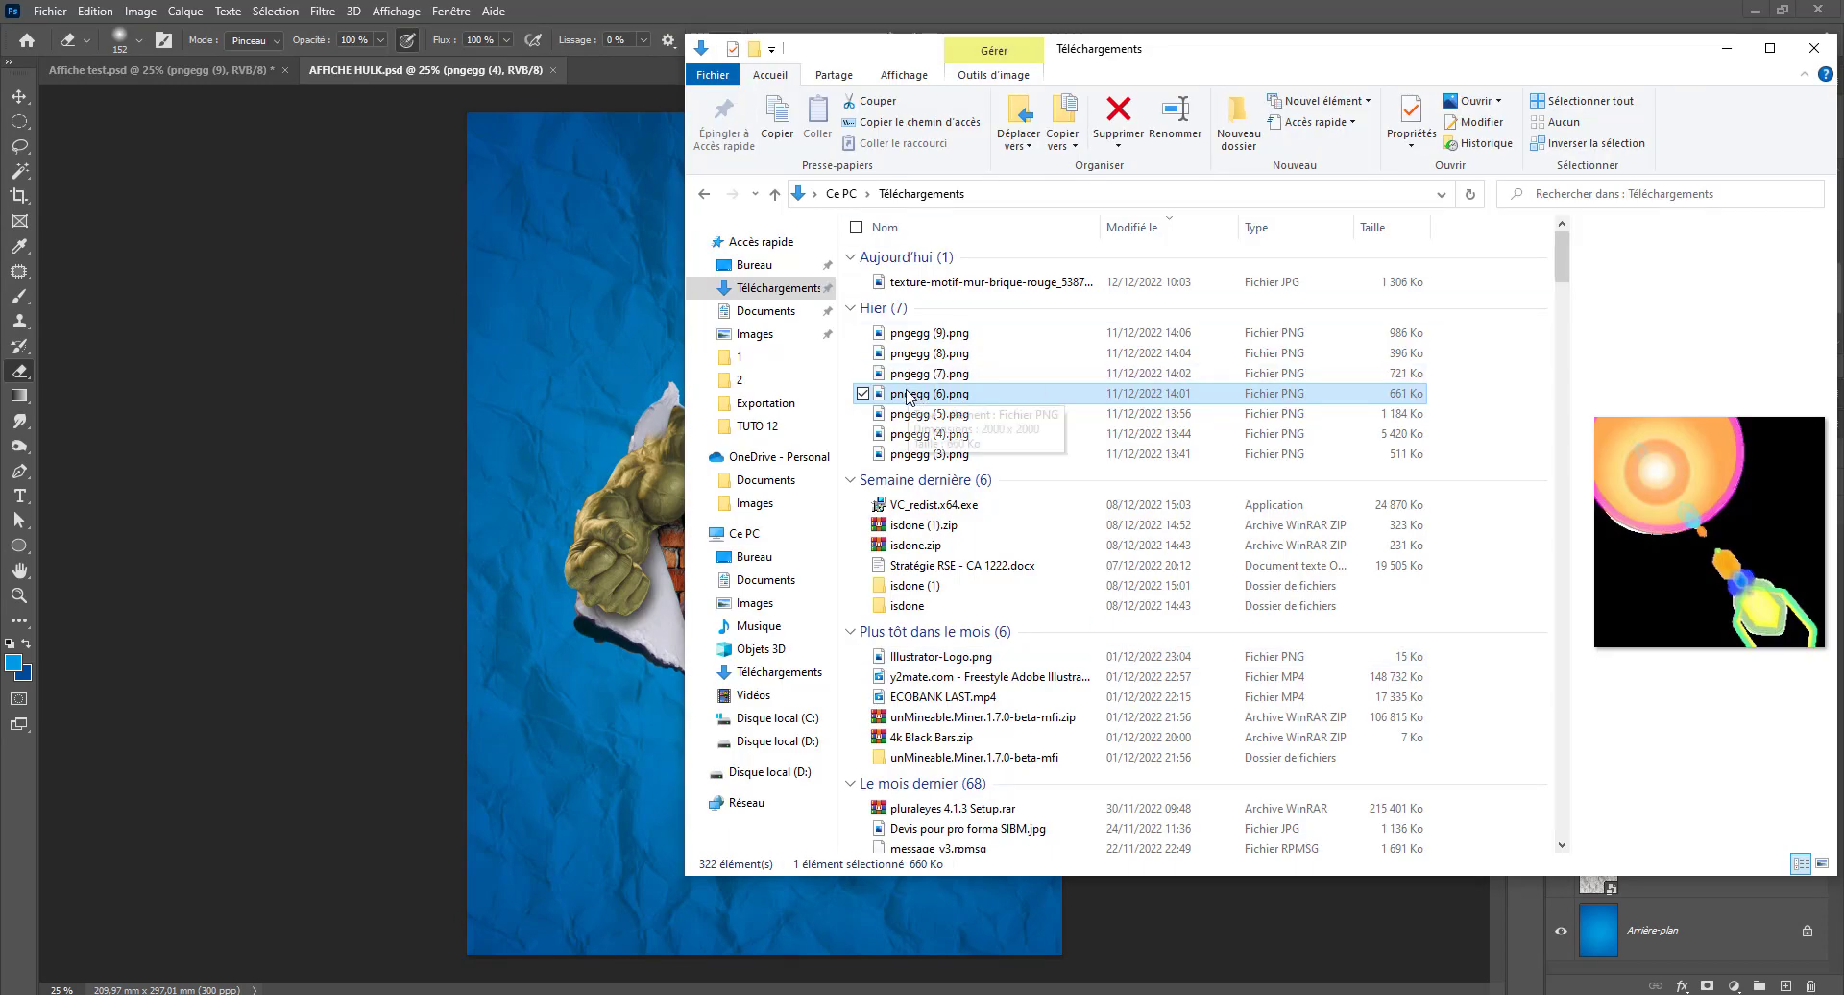
{"action": "left_click_drag", "start_coordinate": [905, 395], "coordinate": [579, 406]}
{"action": "left_click_drag", "start_coordinate": [712, 488], "coordinate": [598, 279]}
{"action": "left_click_drag", "start_coordinate": [953, 618], "coordinate": [1271, 947]}
{"action": "left_click_drag", "start_coordinate": [933, 693], "coordinate": [816, 573]}
{"action": "key", "text": "Return"}
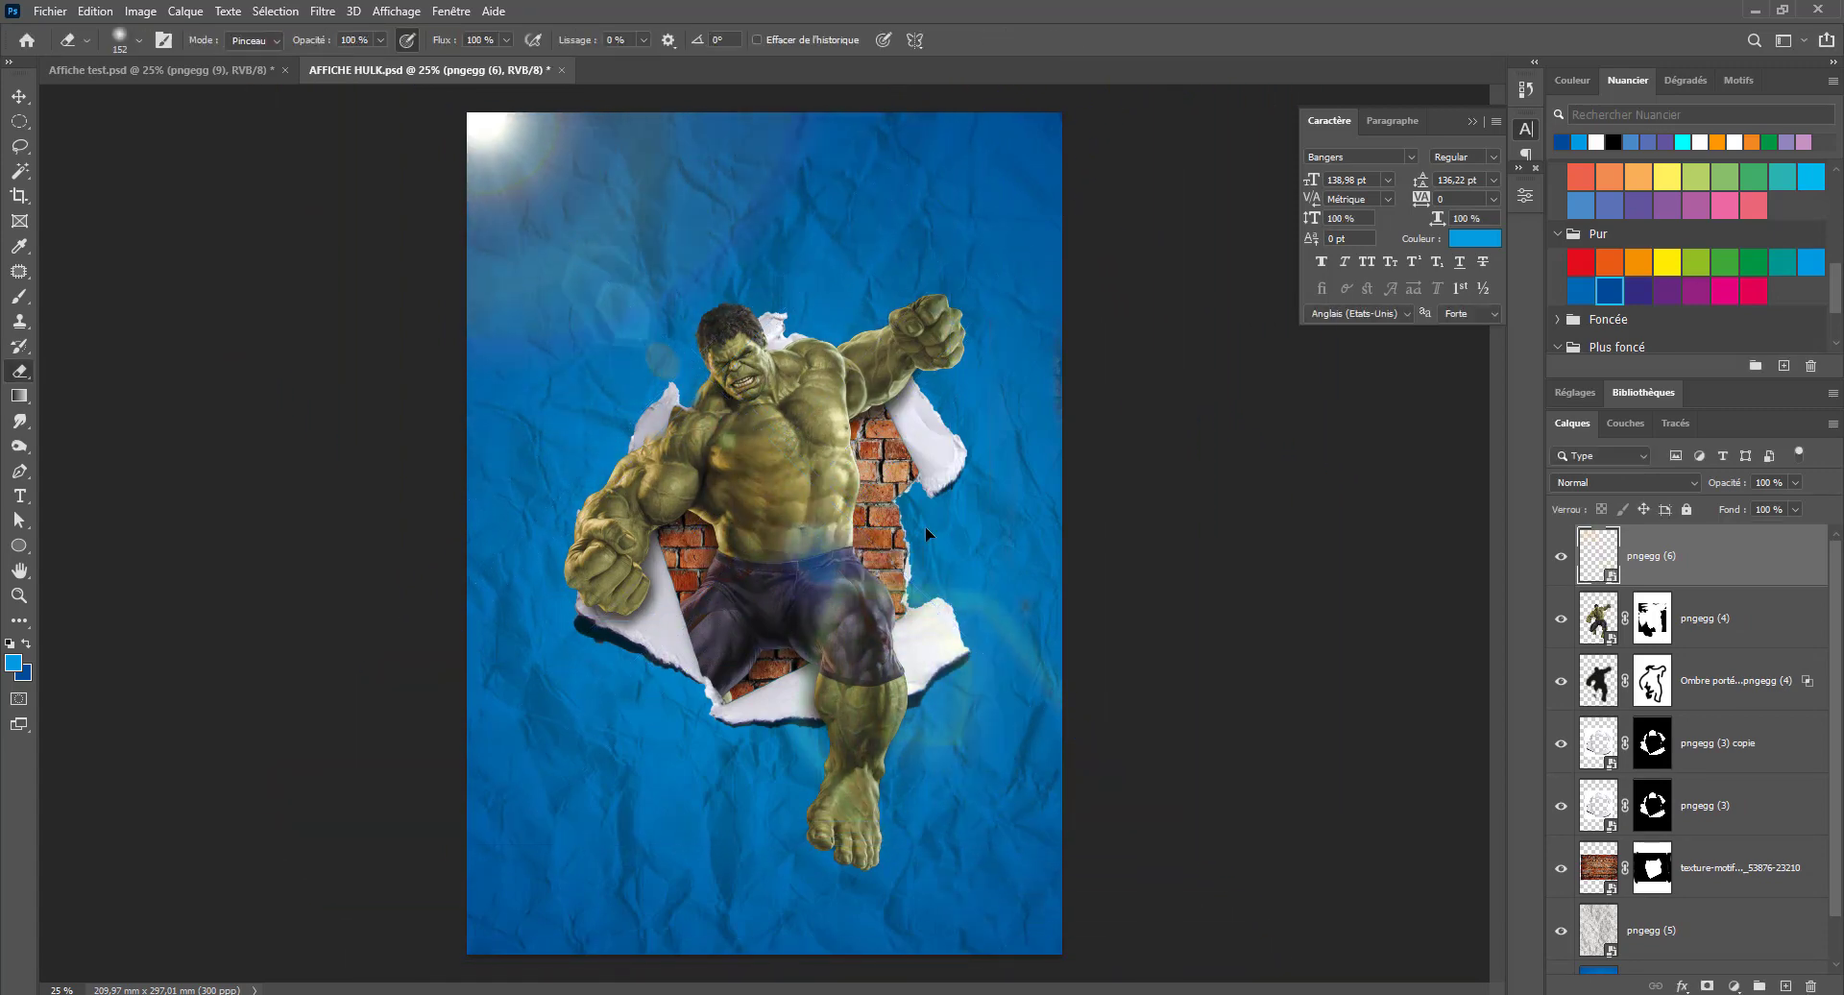
Set the blend mode of the light flare layer pngegg (6) to Superposition
{"action": "key", "text": "e"}
{"action": "left_click", "coordinate": [1648, 483]}
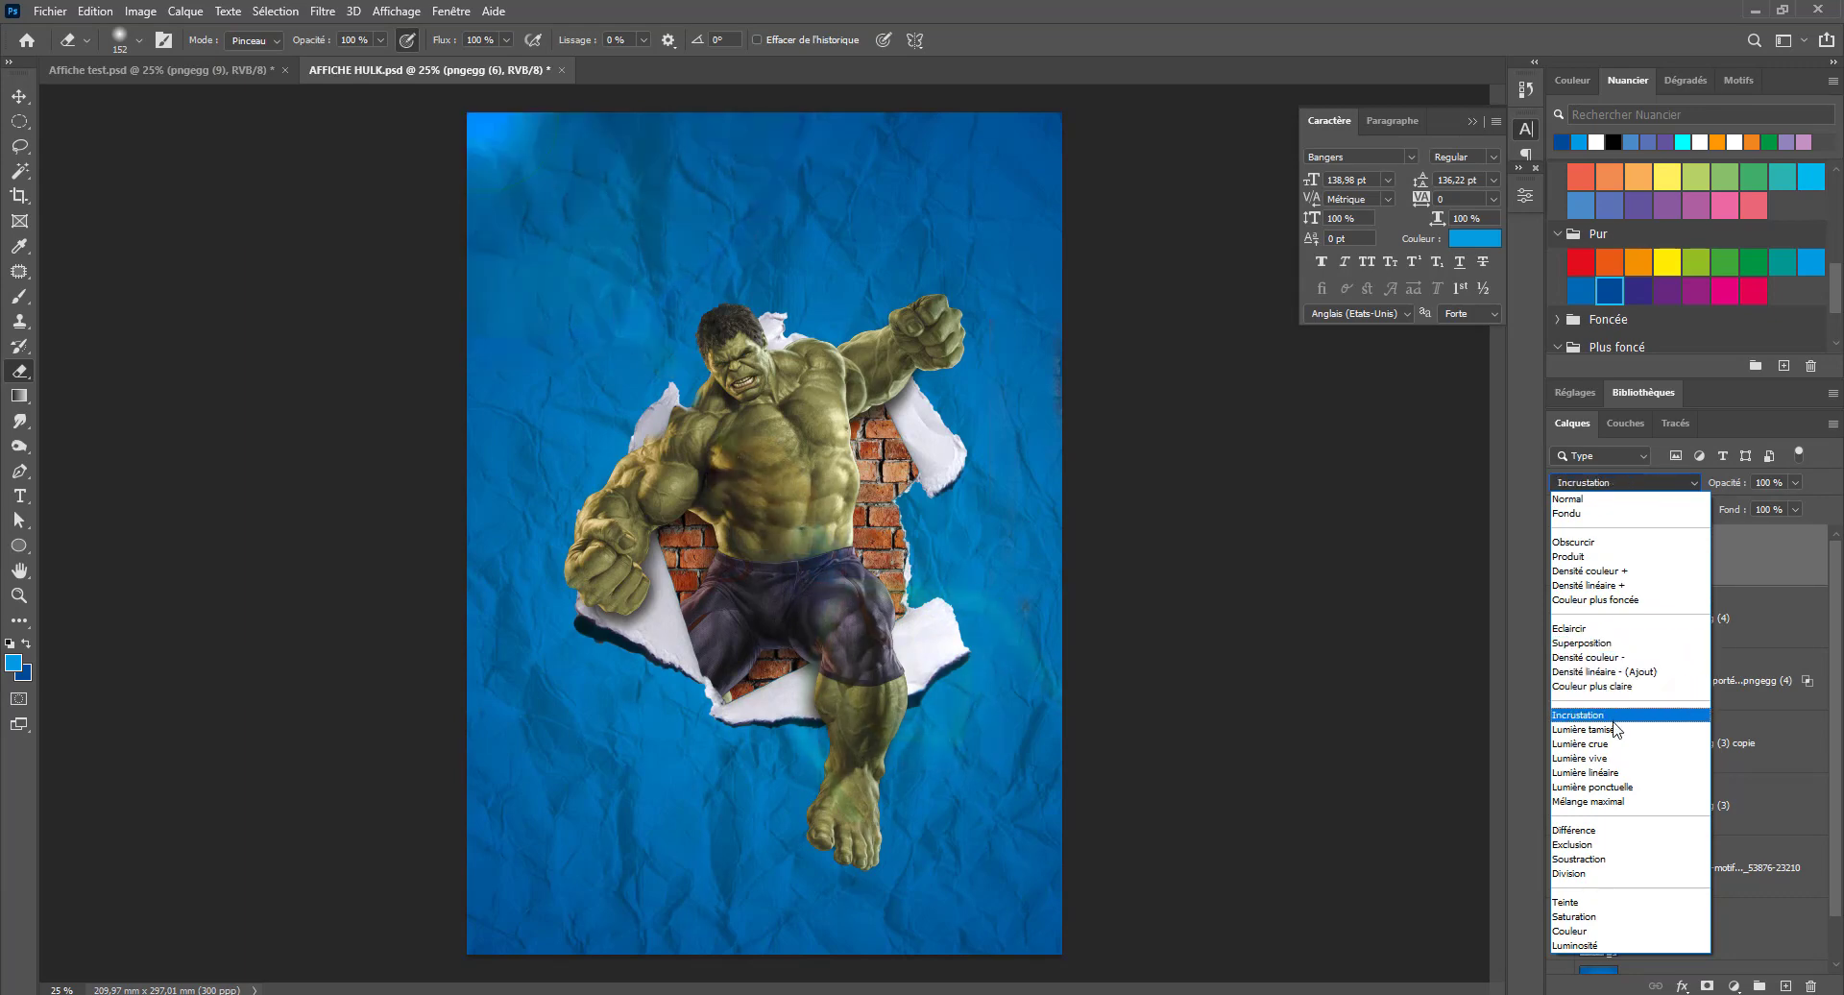
{"action": "left_click", "coordinate": [1613, 644]}
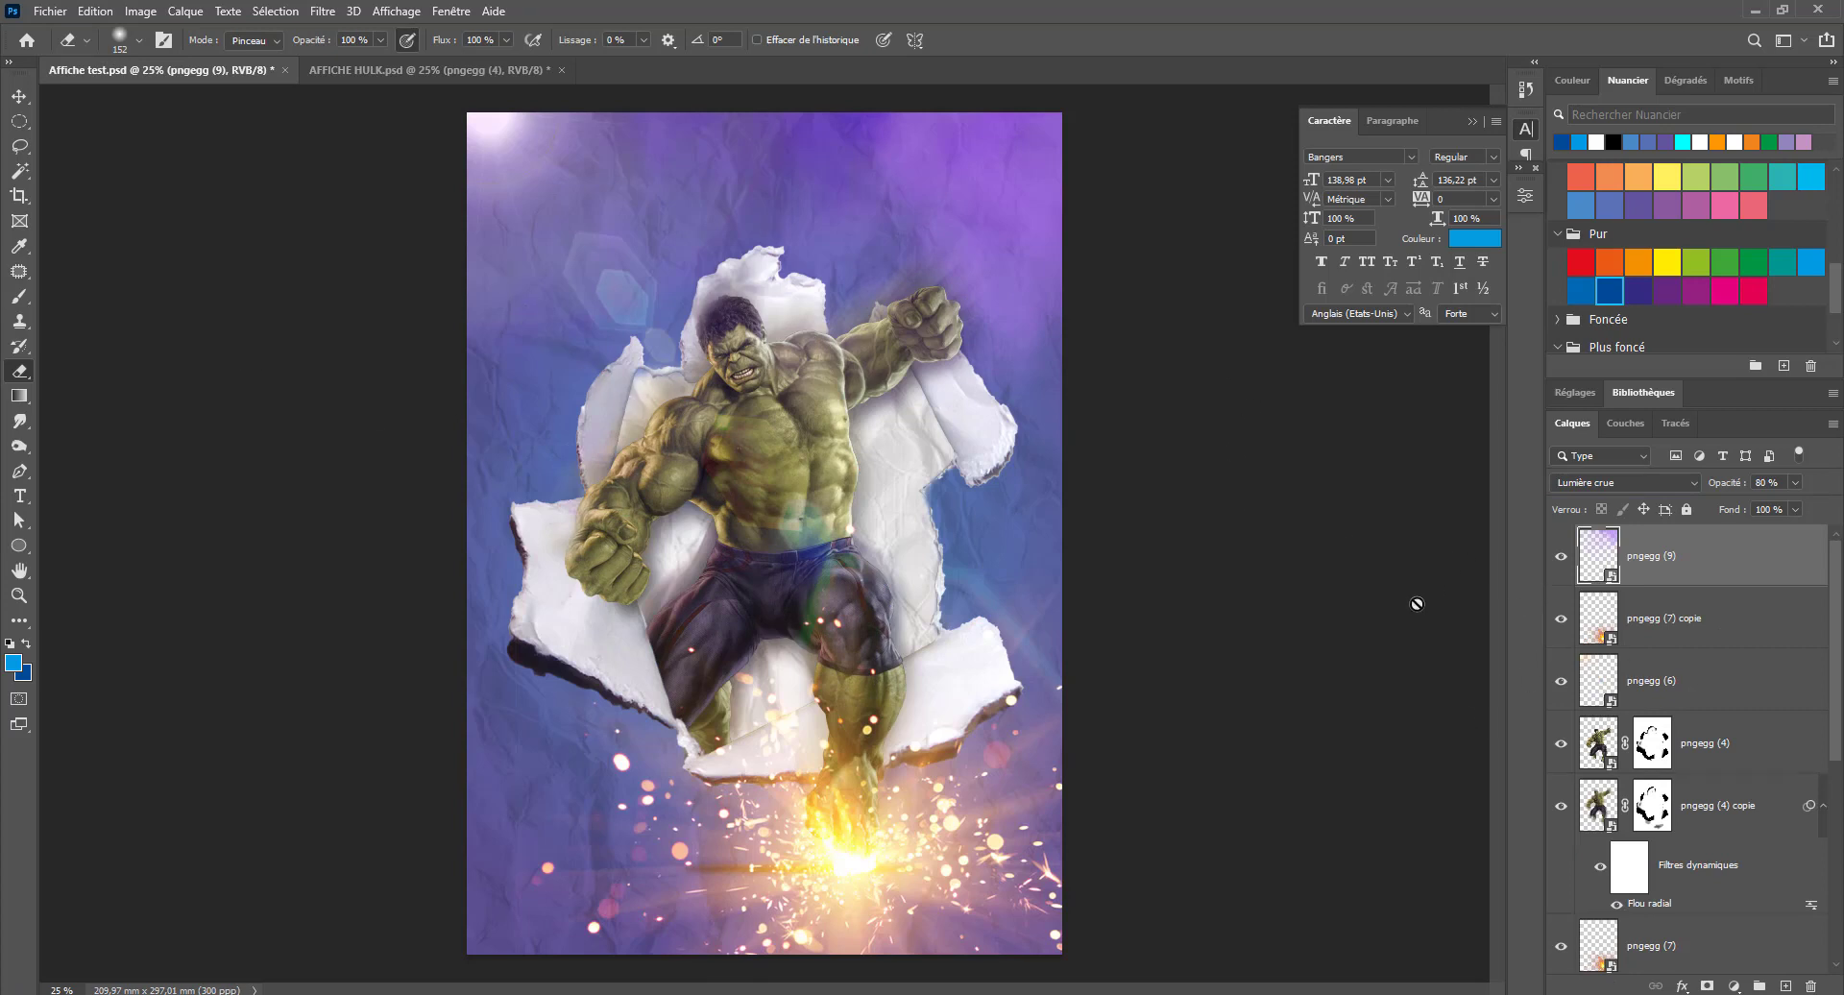
Duplicate the Hulk layer pngegg (4) in AFFICHE HULK.psd and place the copy directly beneath the original
{"action": "left_click", "coordinate": [492, 69]}
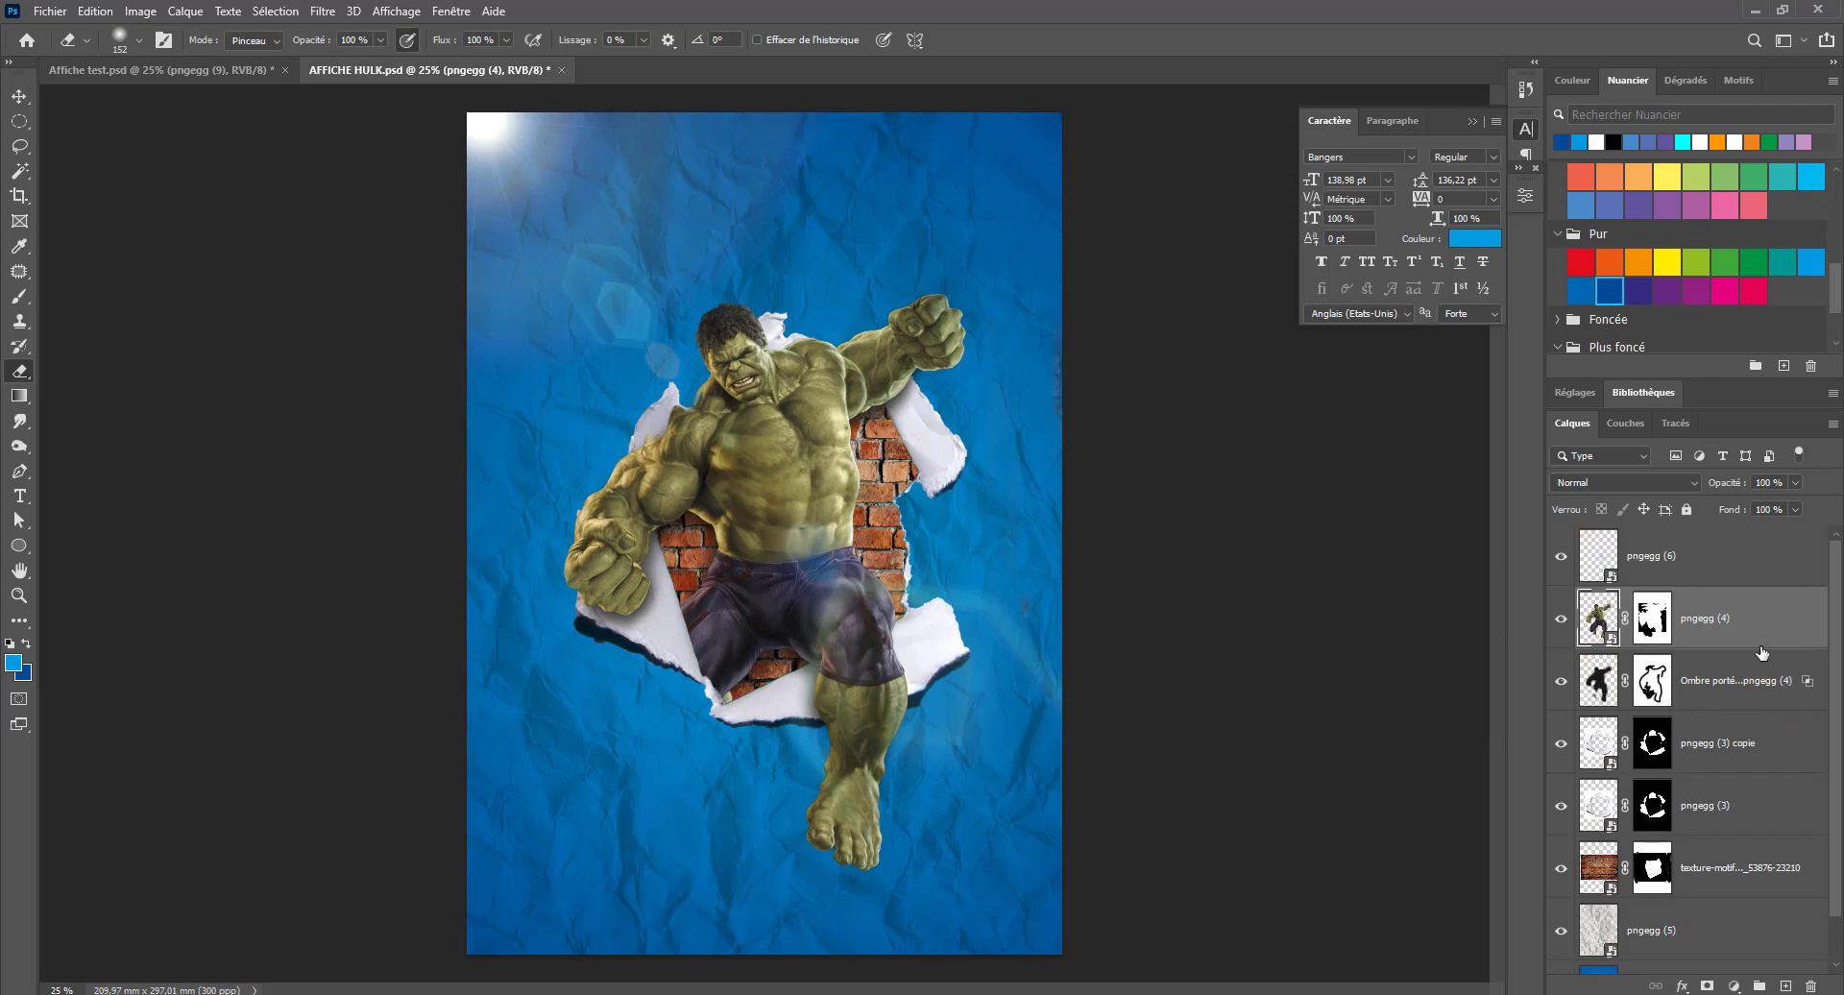
{"action": "key", "text": "ctrl+j"}
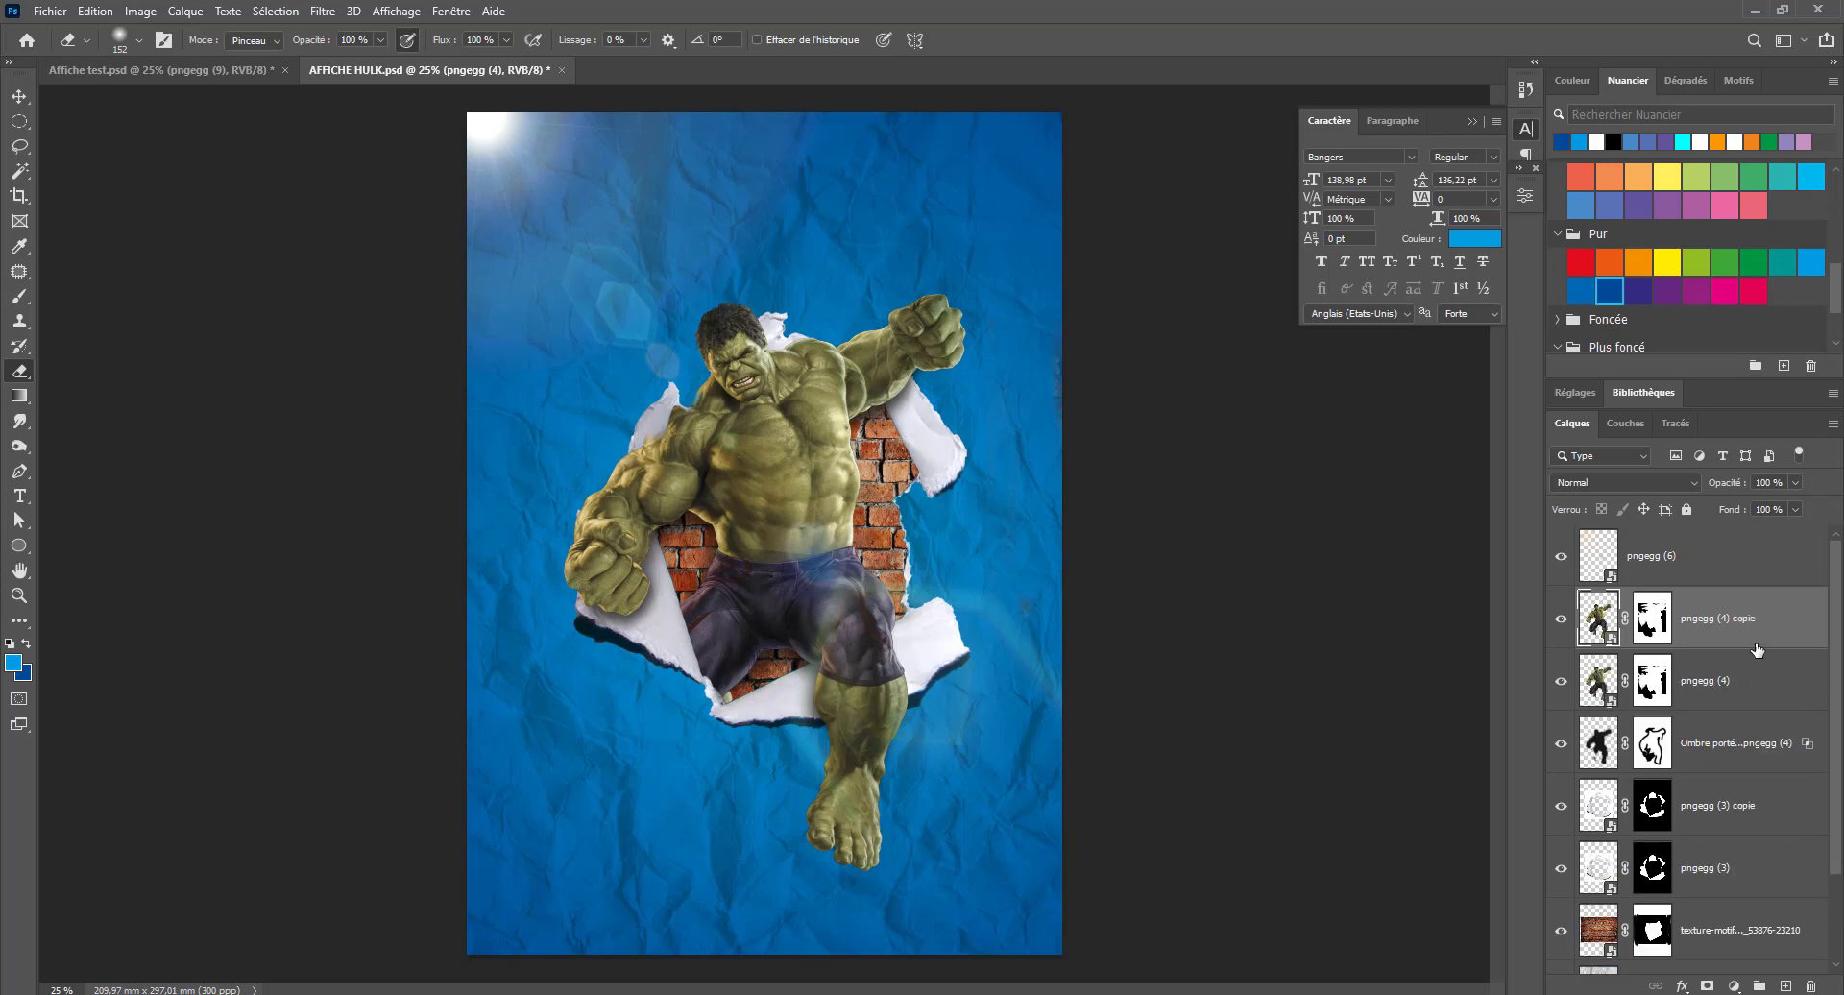
{"action": "left_click_drag", "start_coordinate": [1754, 622], "coordinate": [1731, 710]}
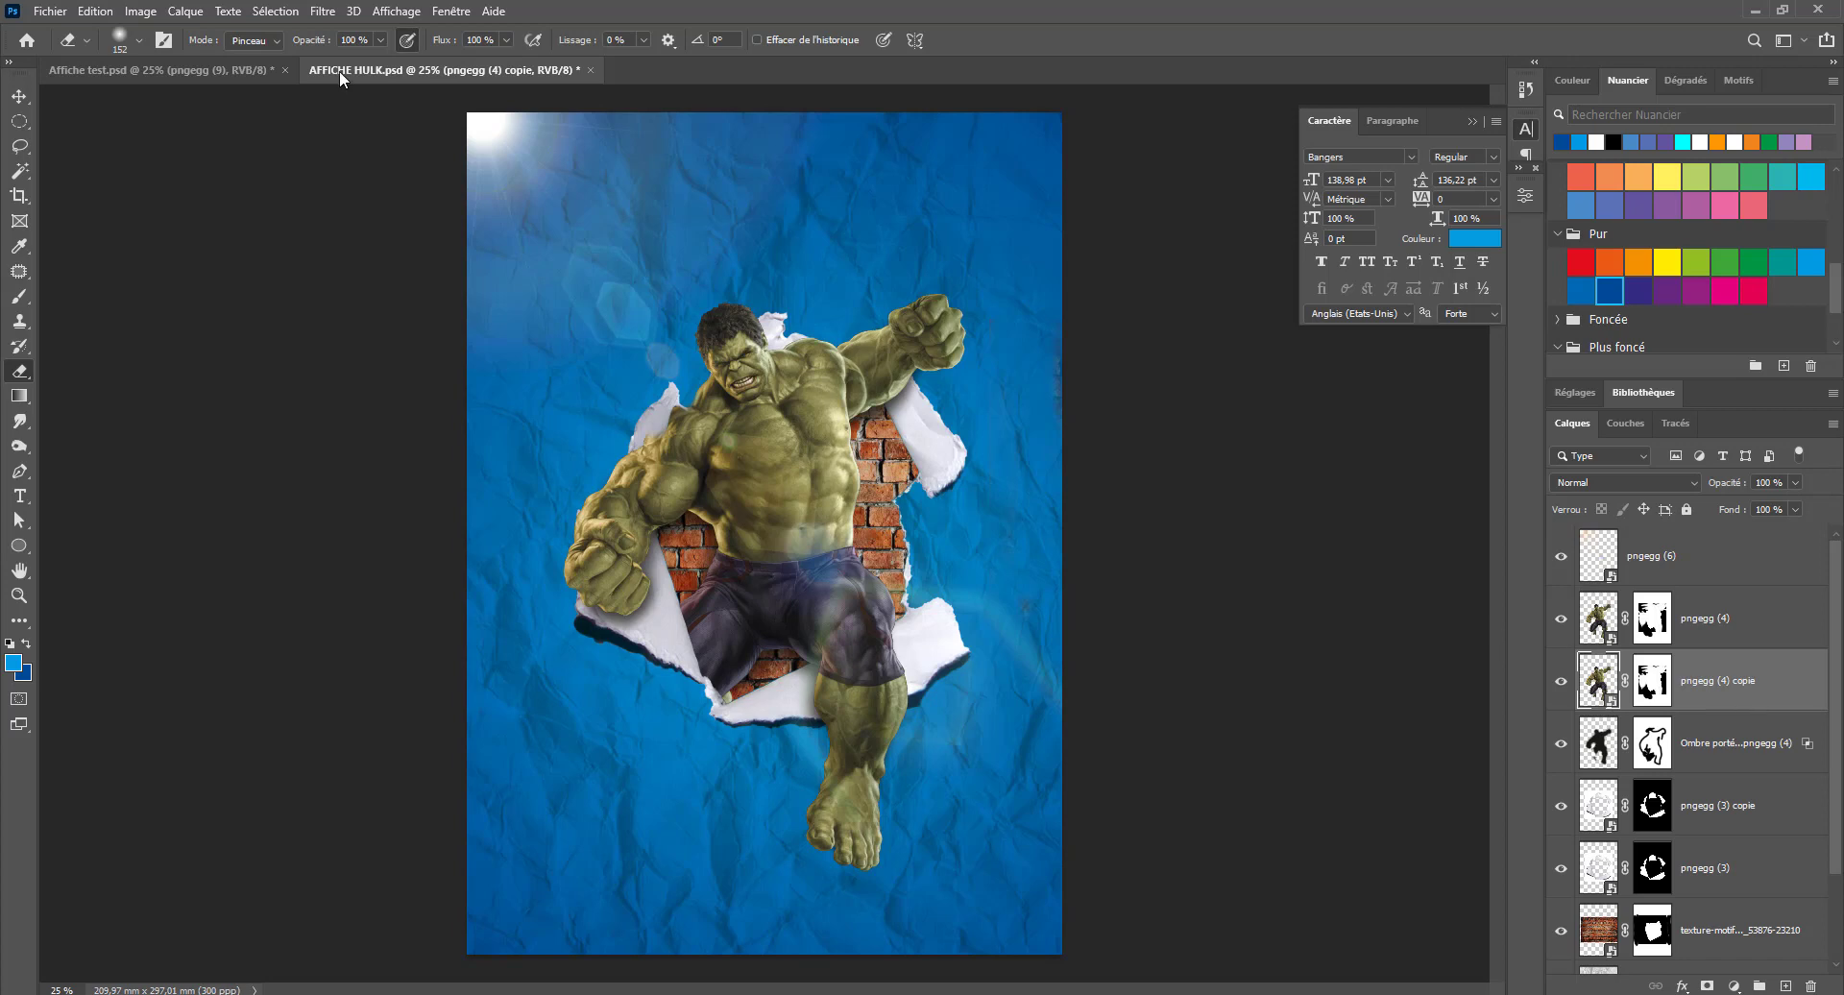
{"action": "left_click", "coordinate": [313, 12]}
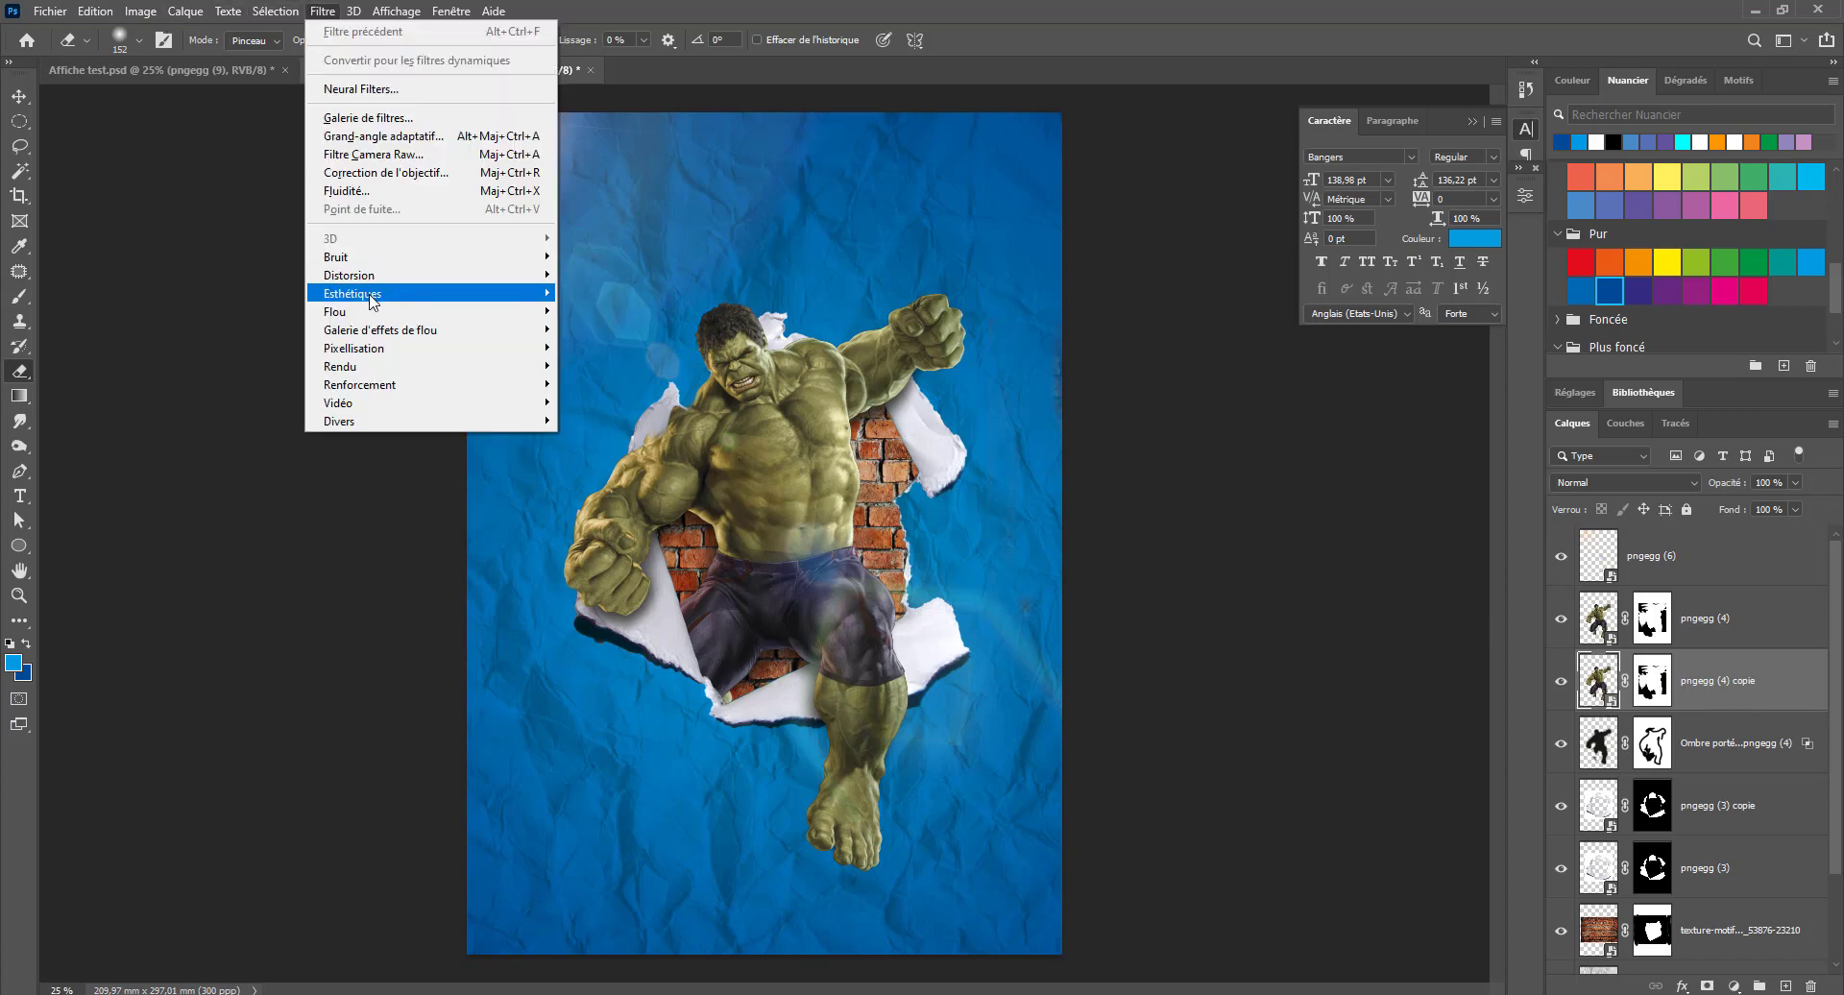
{"action": "mouse_move", "coordinate": [459, 312]}
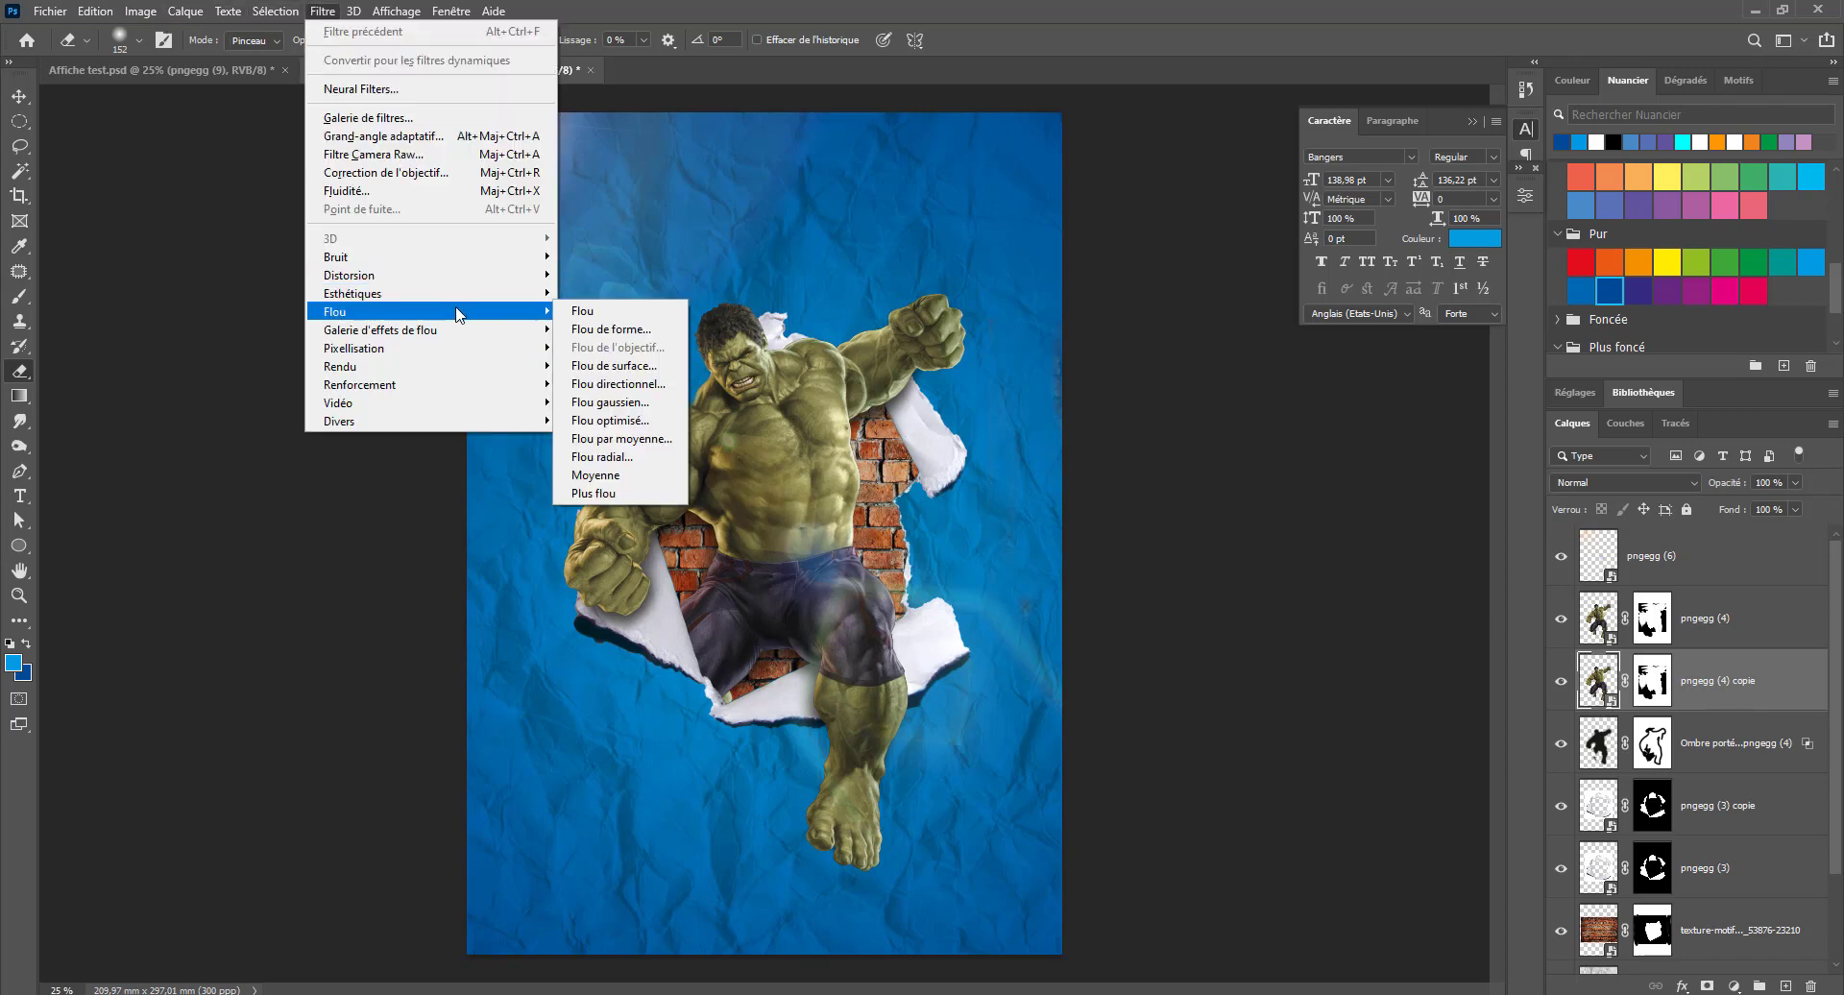
{"action": "left_click", "coordinate": [615, 383]}
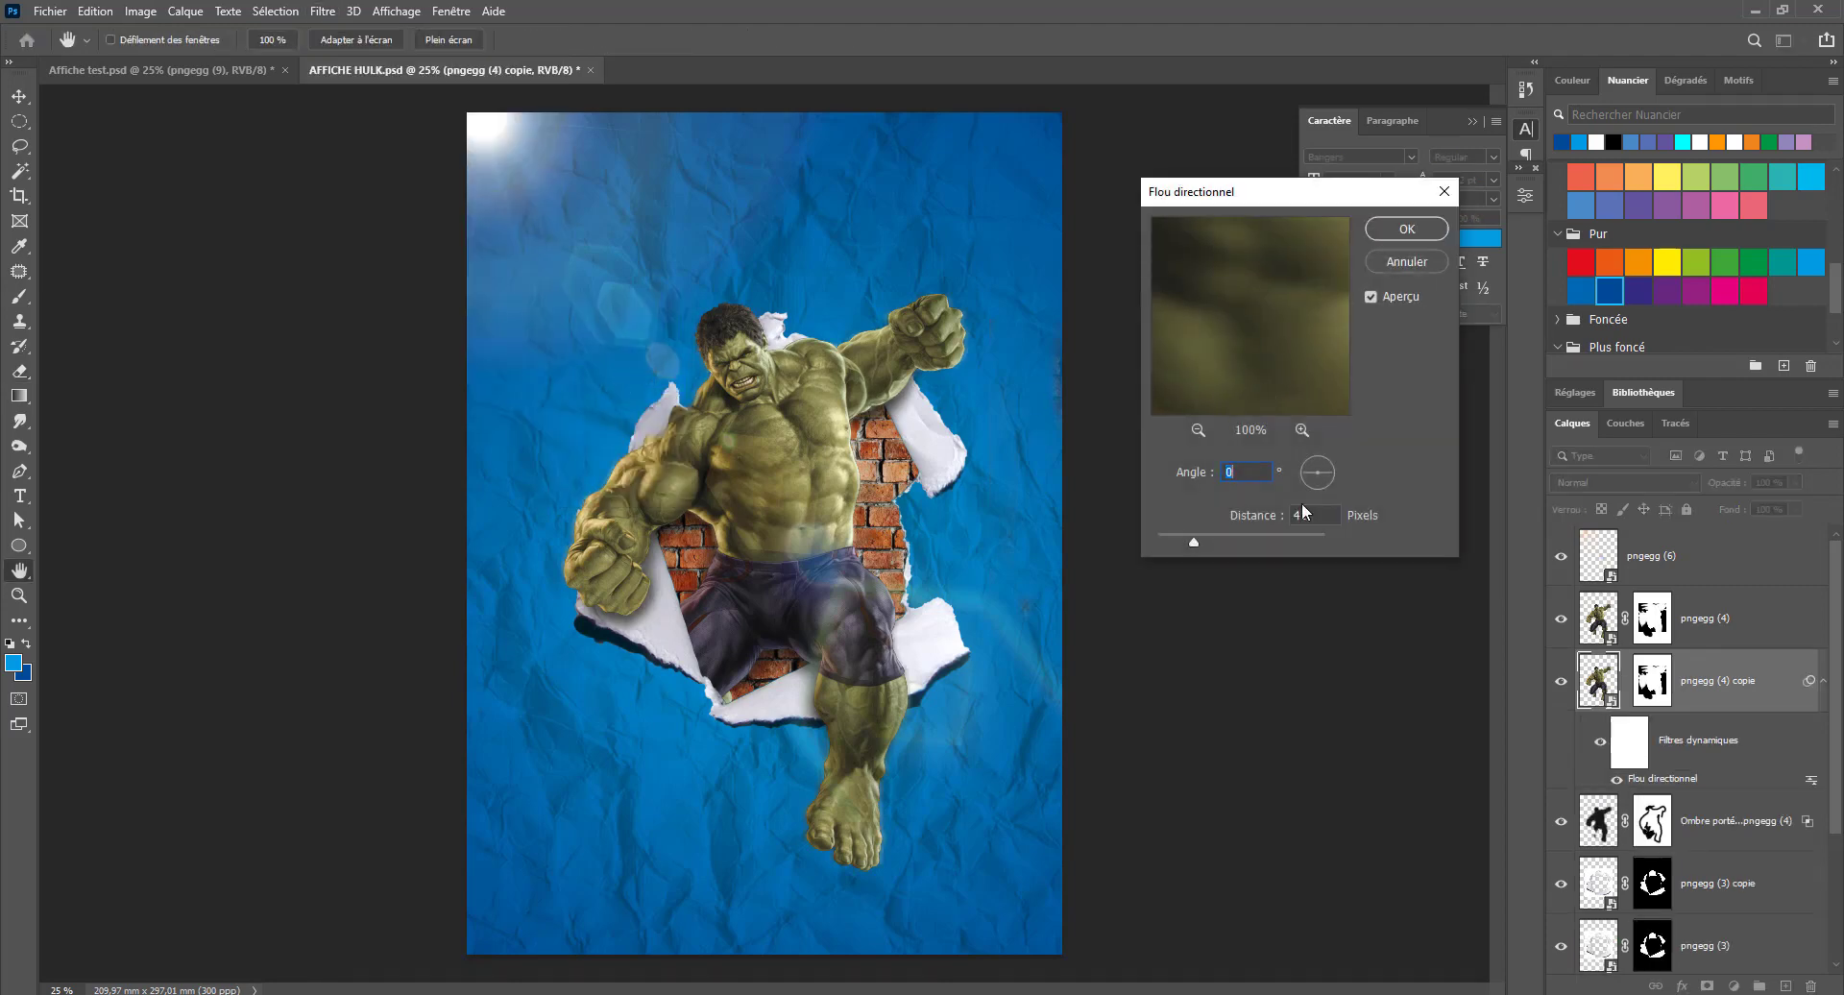
{"action": "left_click", "coordinate": [1406, 262]}
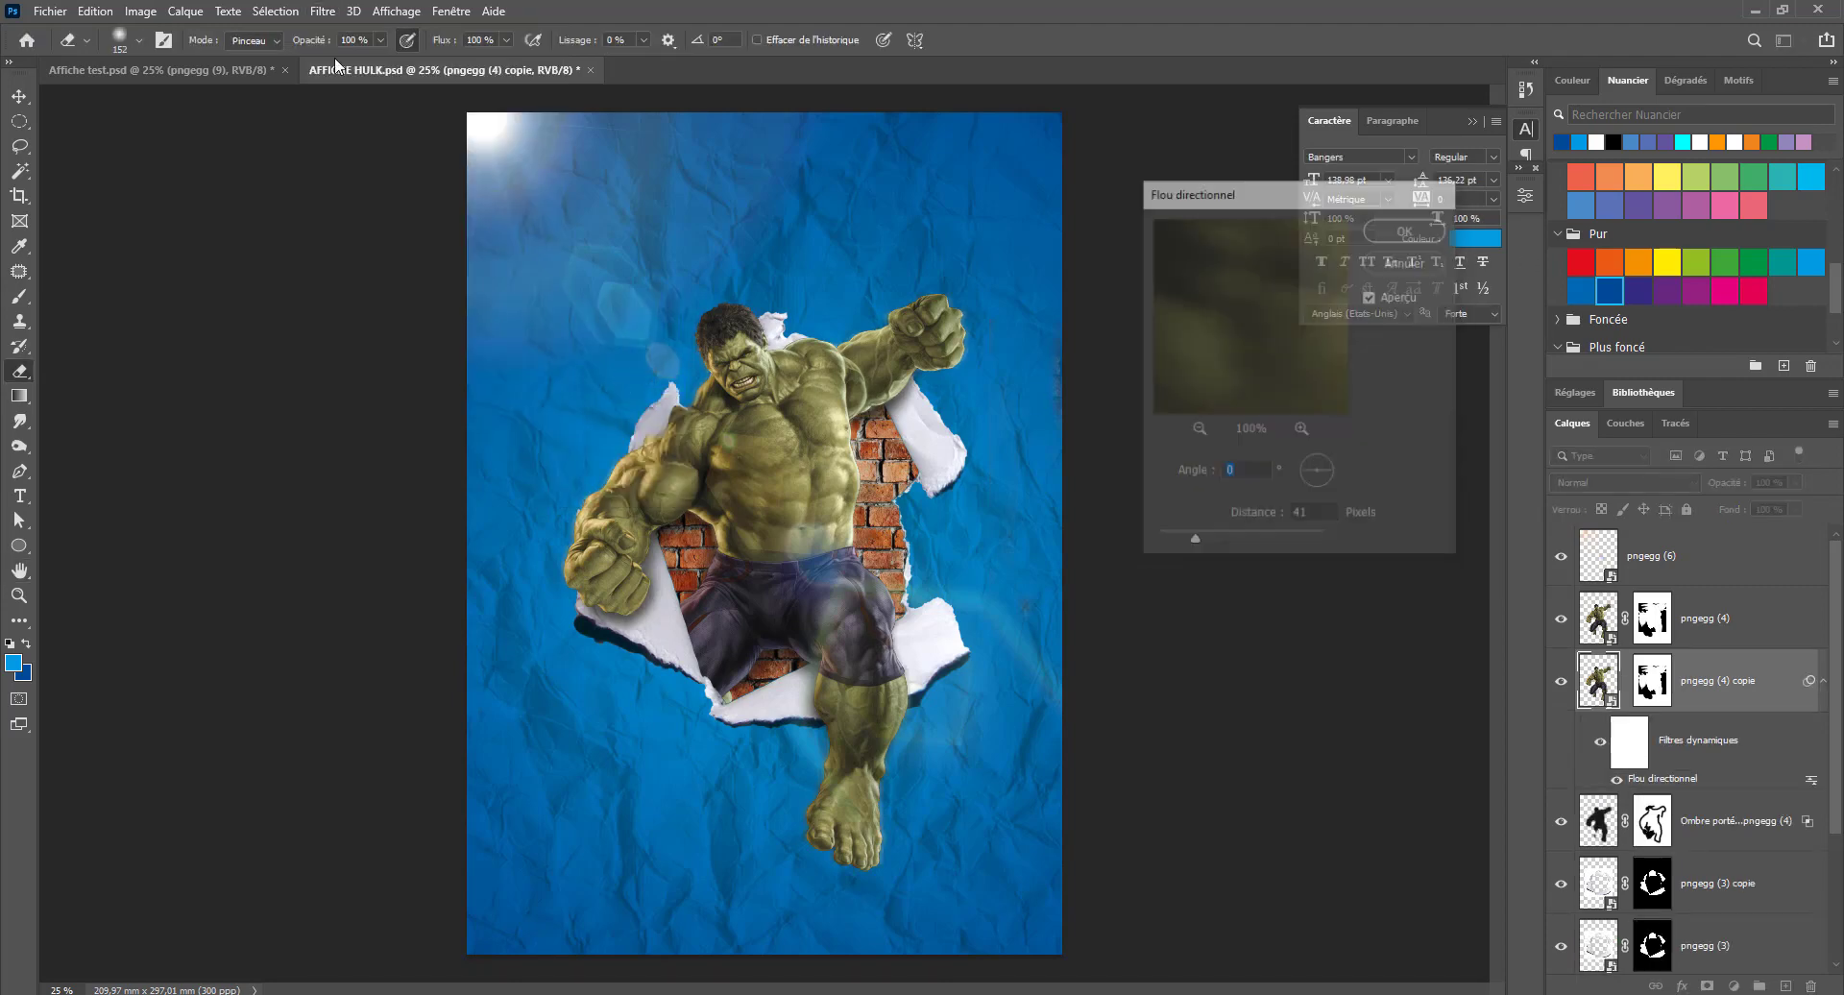
Apply a radial blur to the Hulk copy layer pngegg (4) copie, using Zoom mode, a value of 100 and normal quality
{"action": "left_click", "coordinate": [323, 12]}
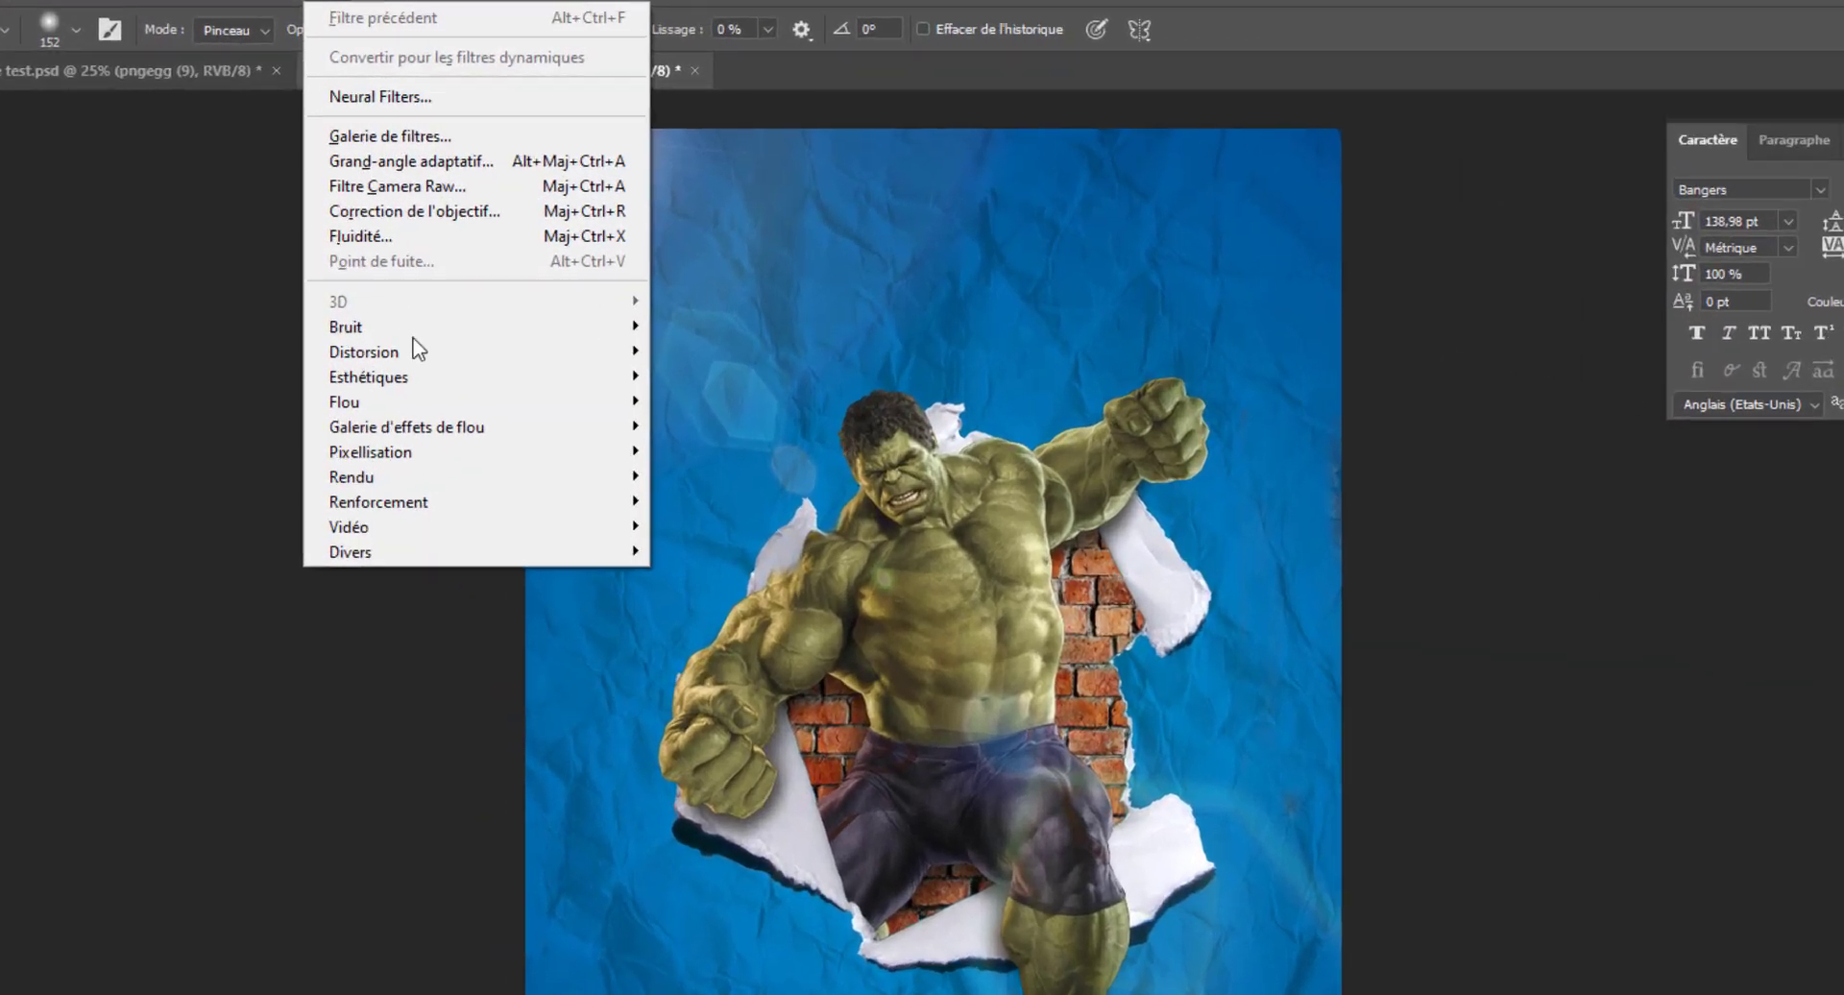
{"action": "mouse_move", "coordinate": [384, 401]}
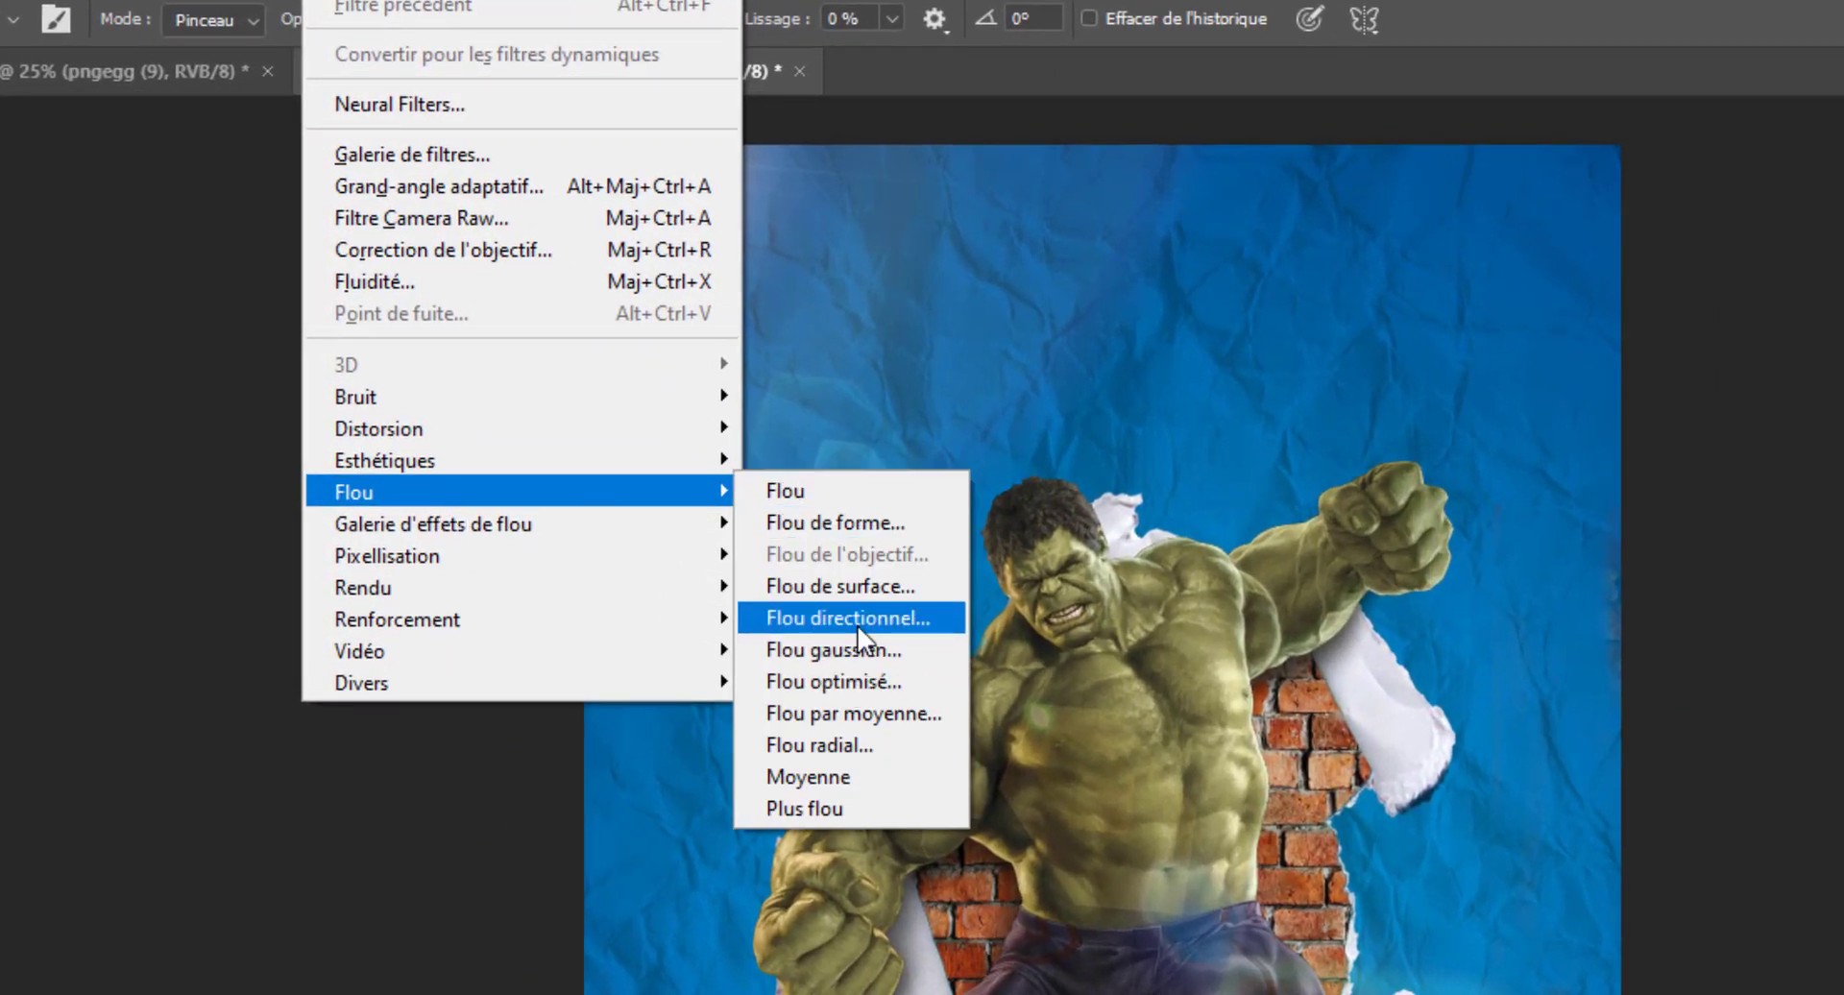
{"action": "left_click", "coordinate": [818, 745]}
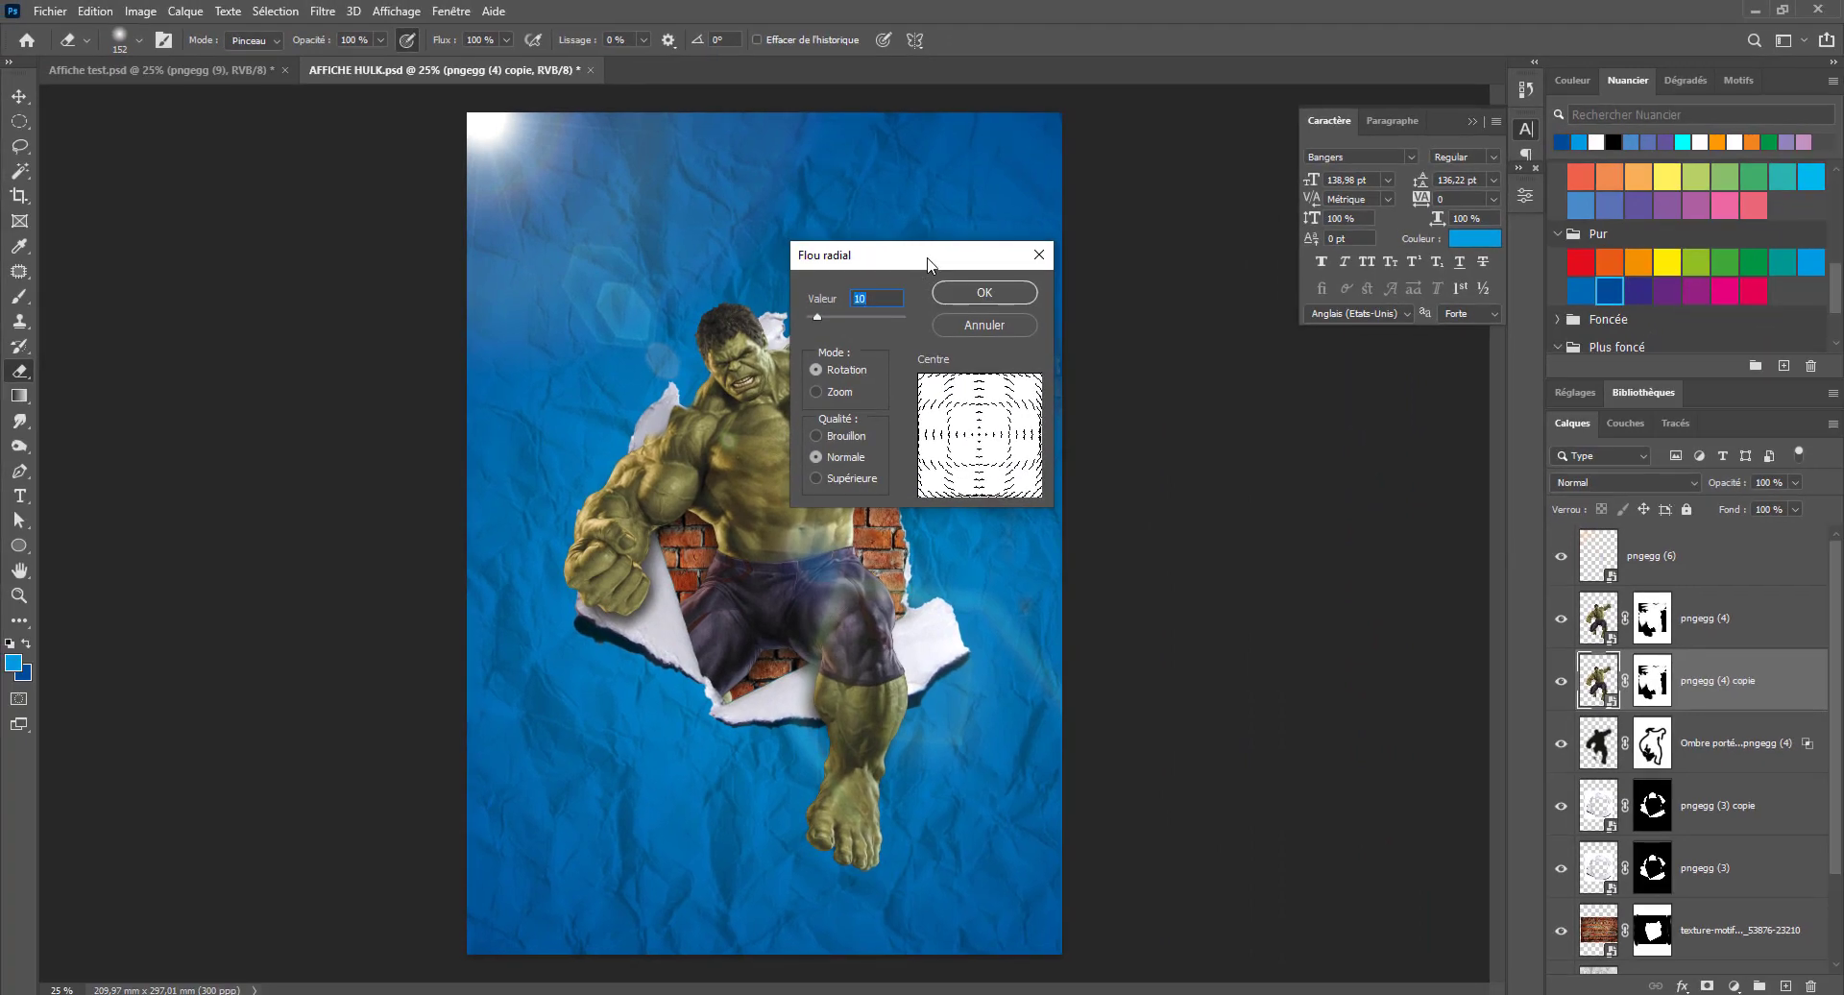
{"action": "left_click_drag", "start_coordinate": [928, 264], "coordinate": [1053, 259]}
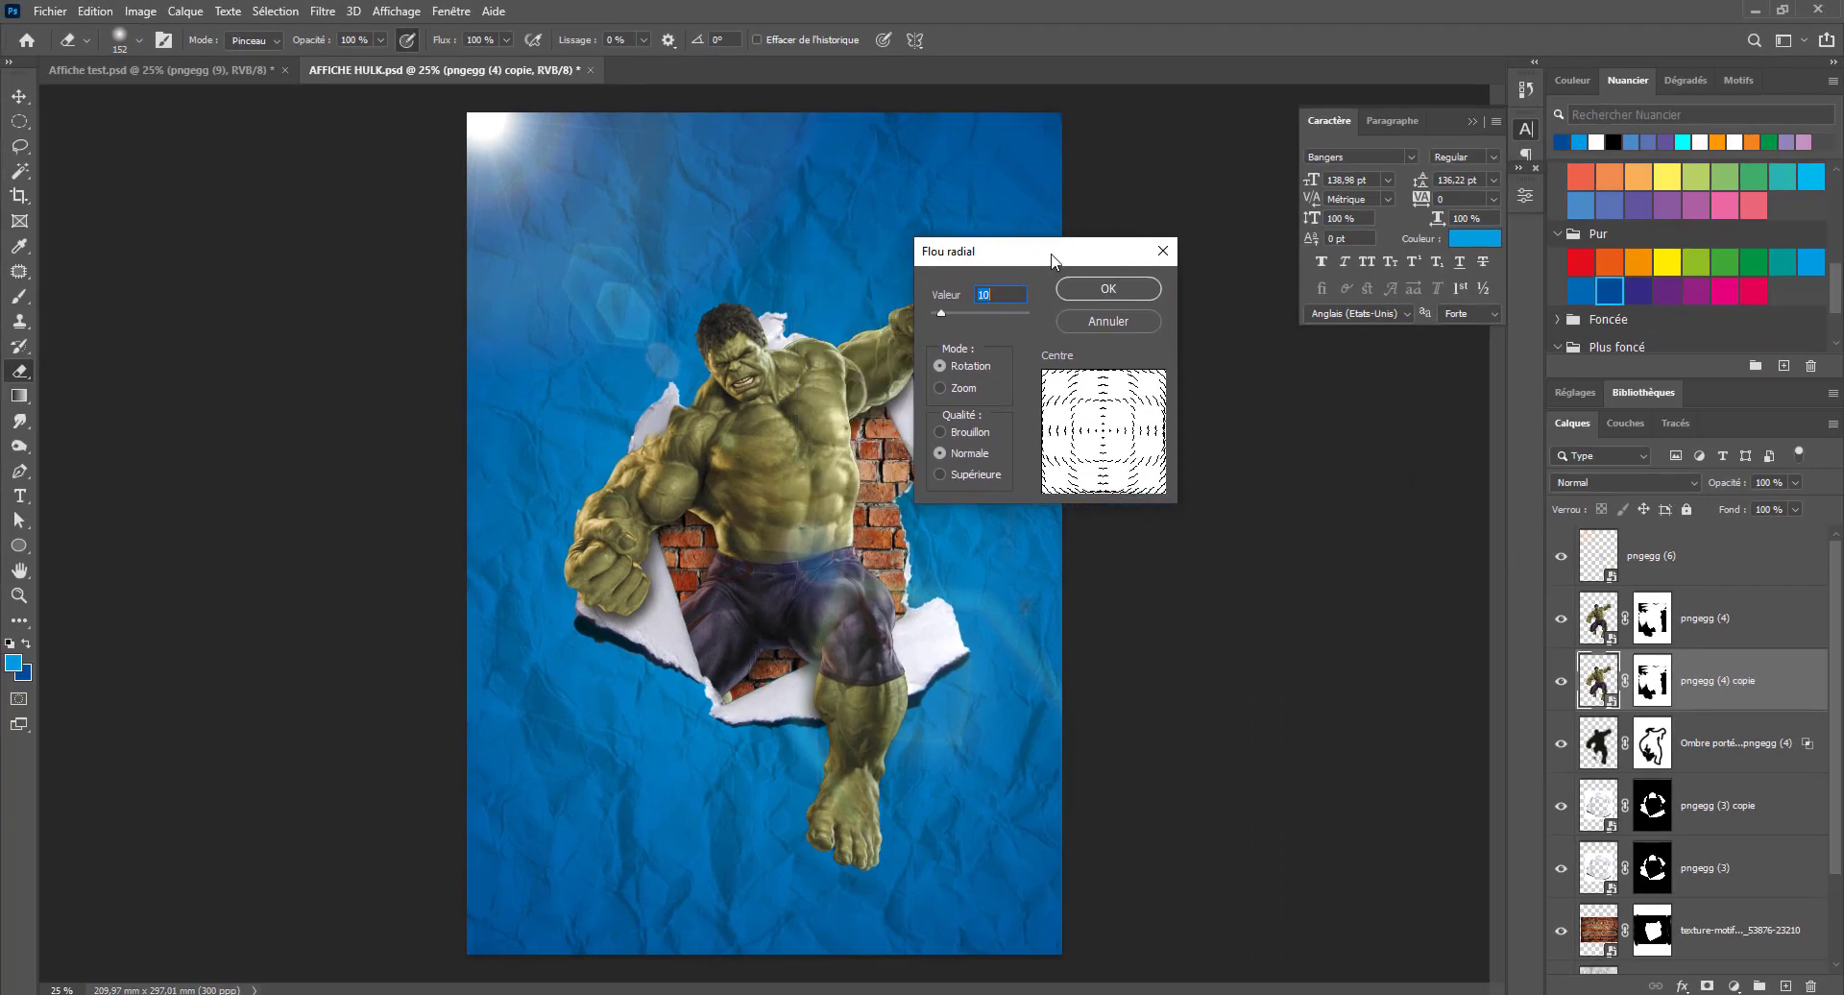
{"action": "left_click", "coordinate": [956, 390]}
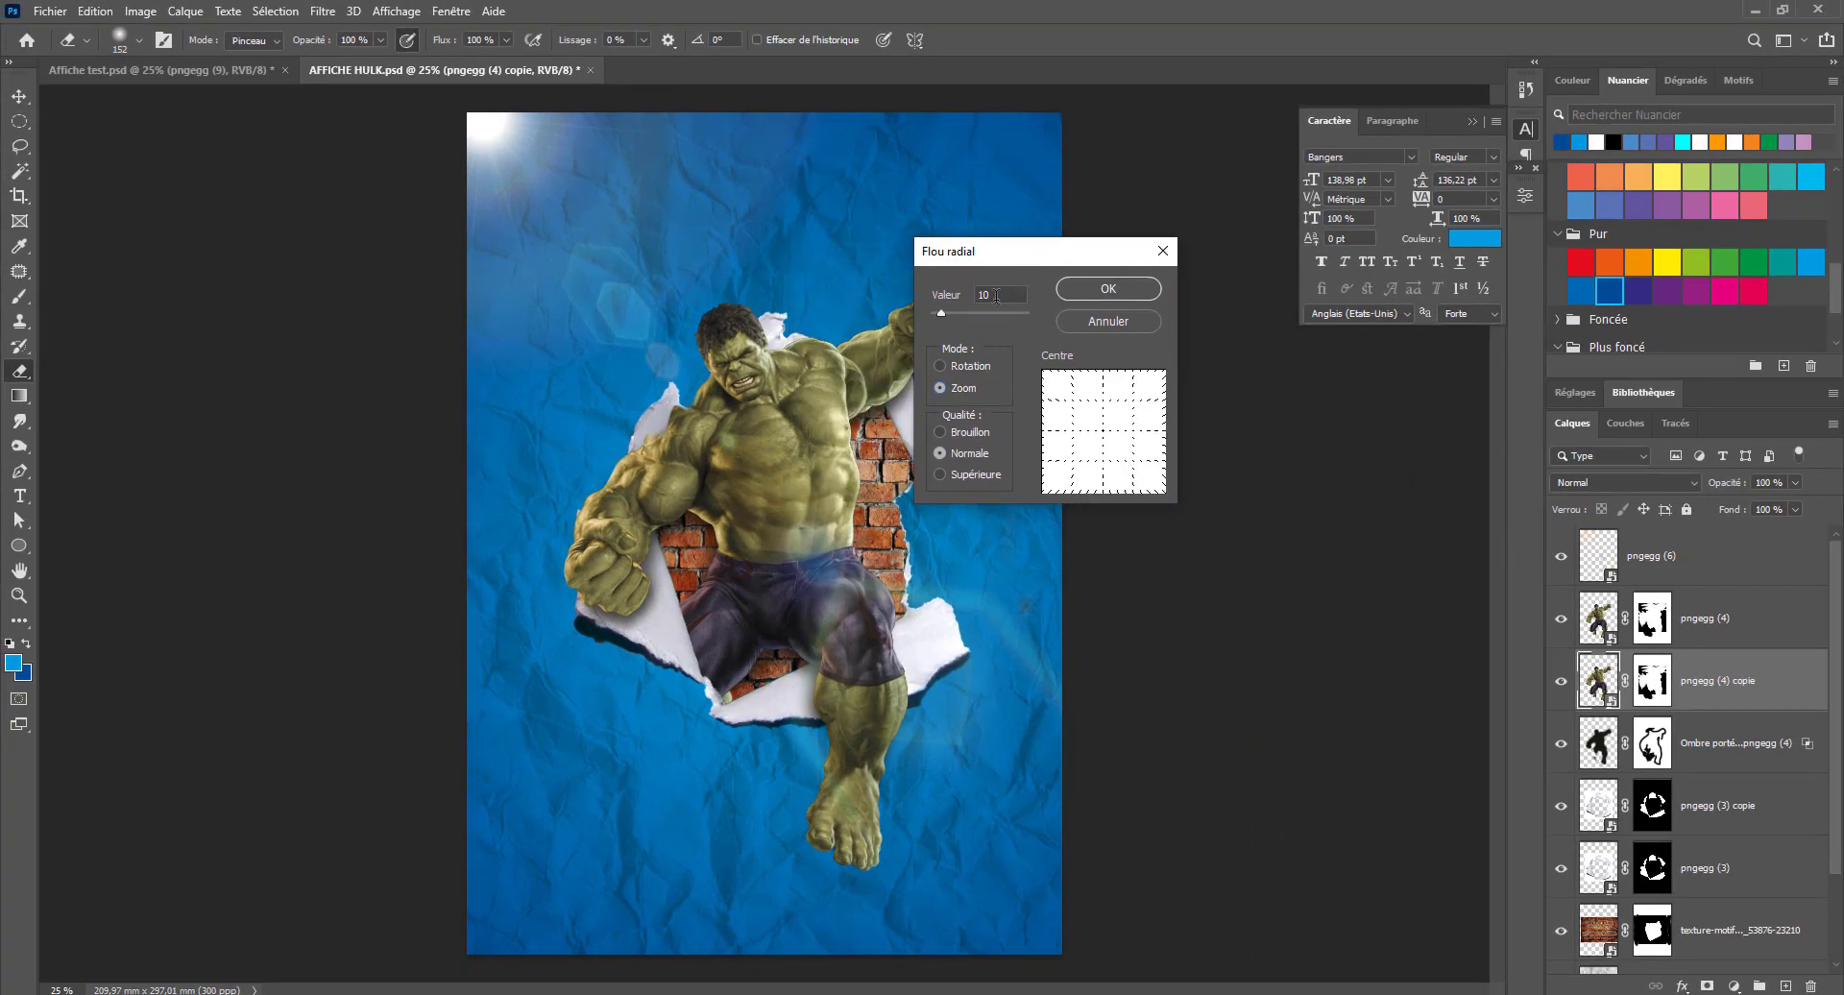
{"action": "type", "text": "100"}
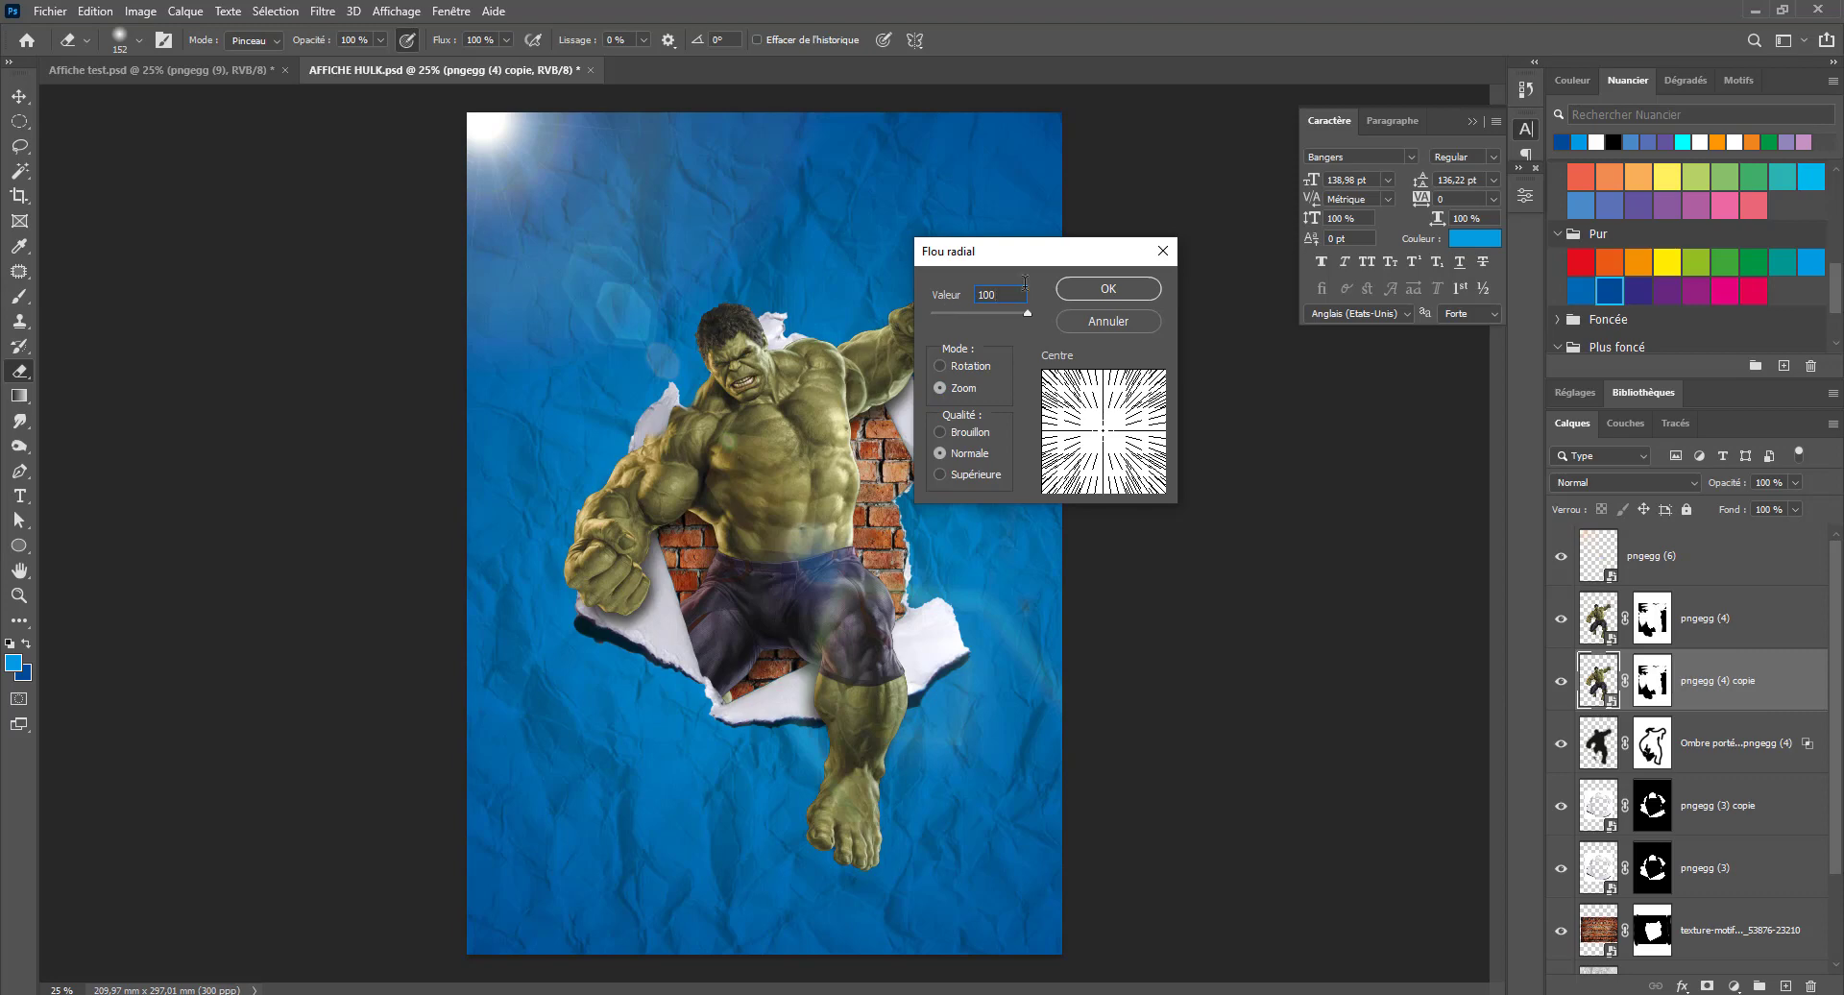
{"action": "left_click", "coordinate": [1118, 295]}
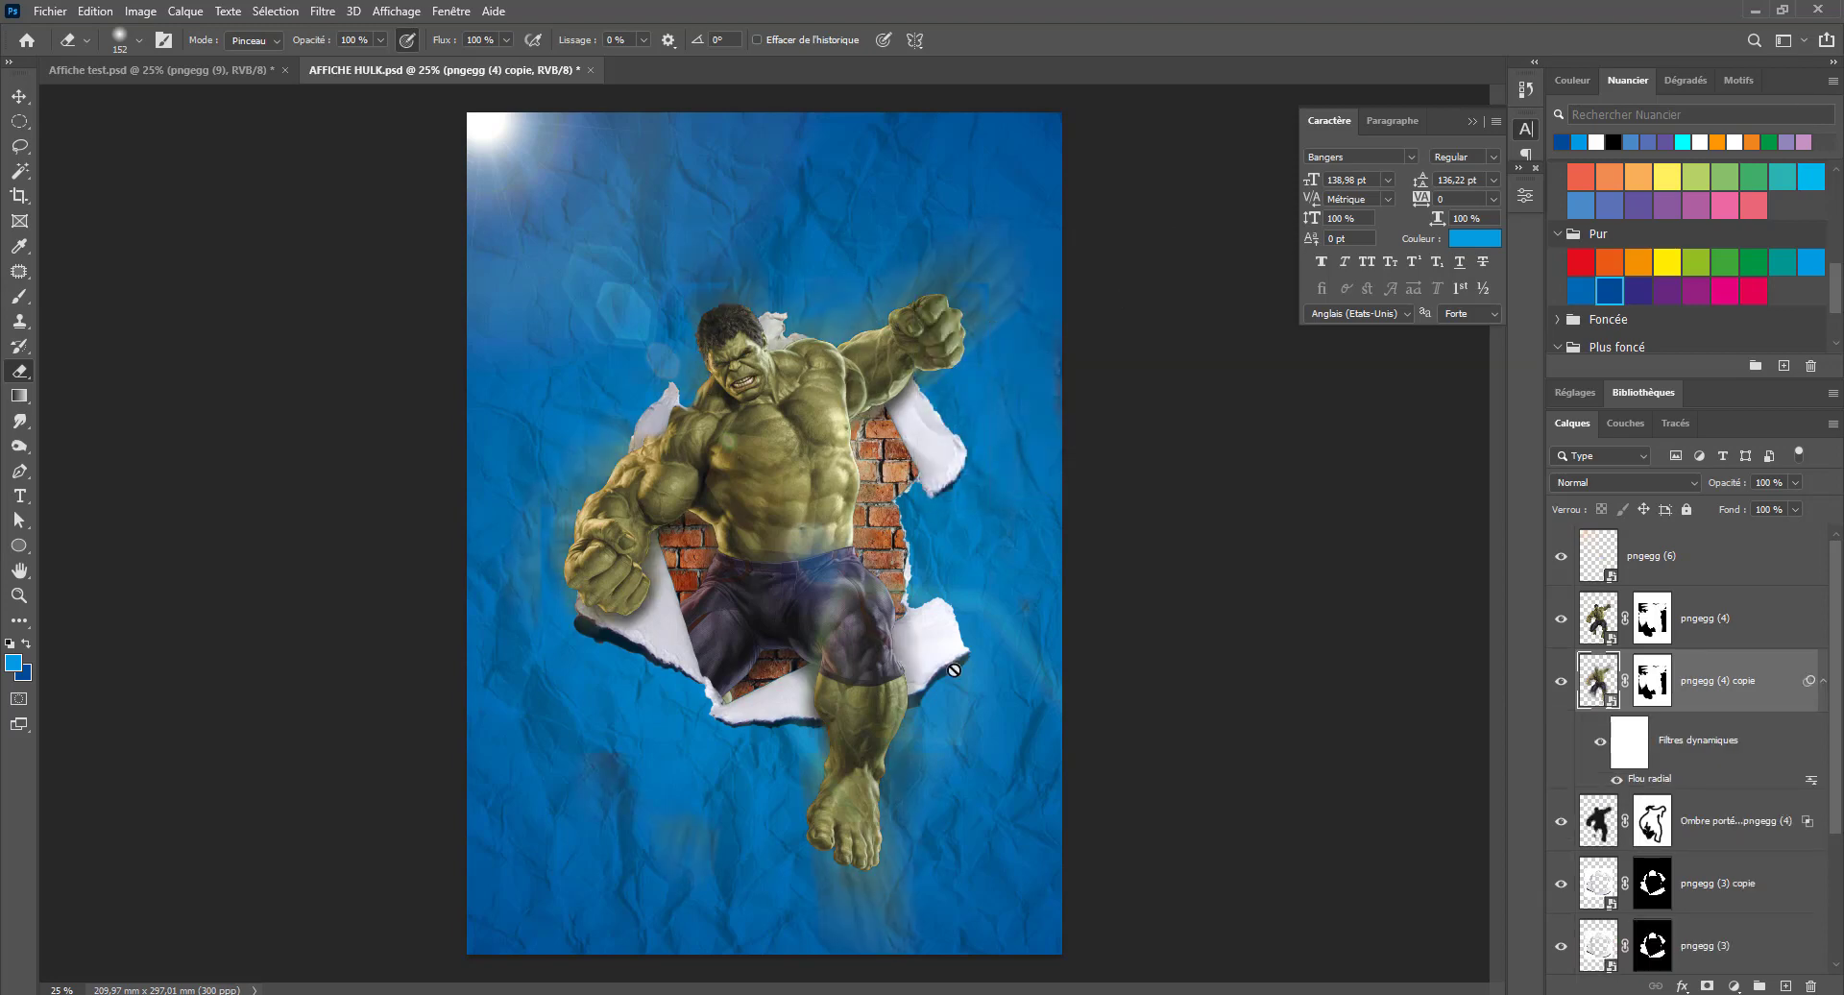
Erase the blur over the brick opening on the mask of pngegg (4) copie, and compare the poster with and without that layer
{"action": "left_click", "coordinate": [1650, 702]}
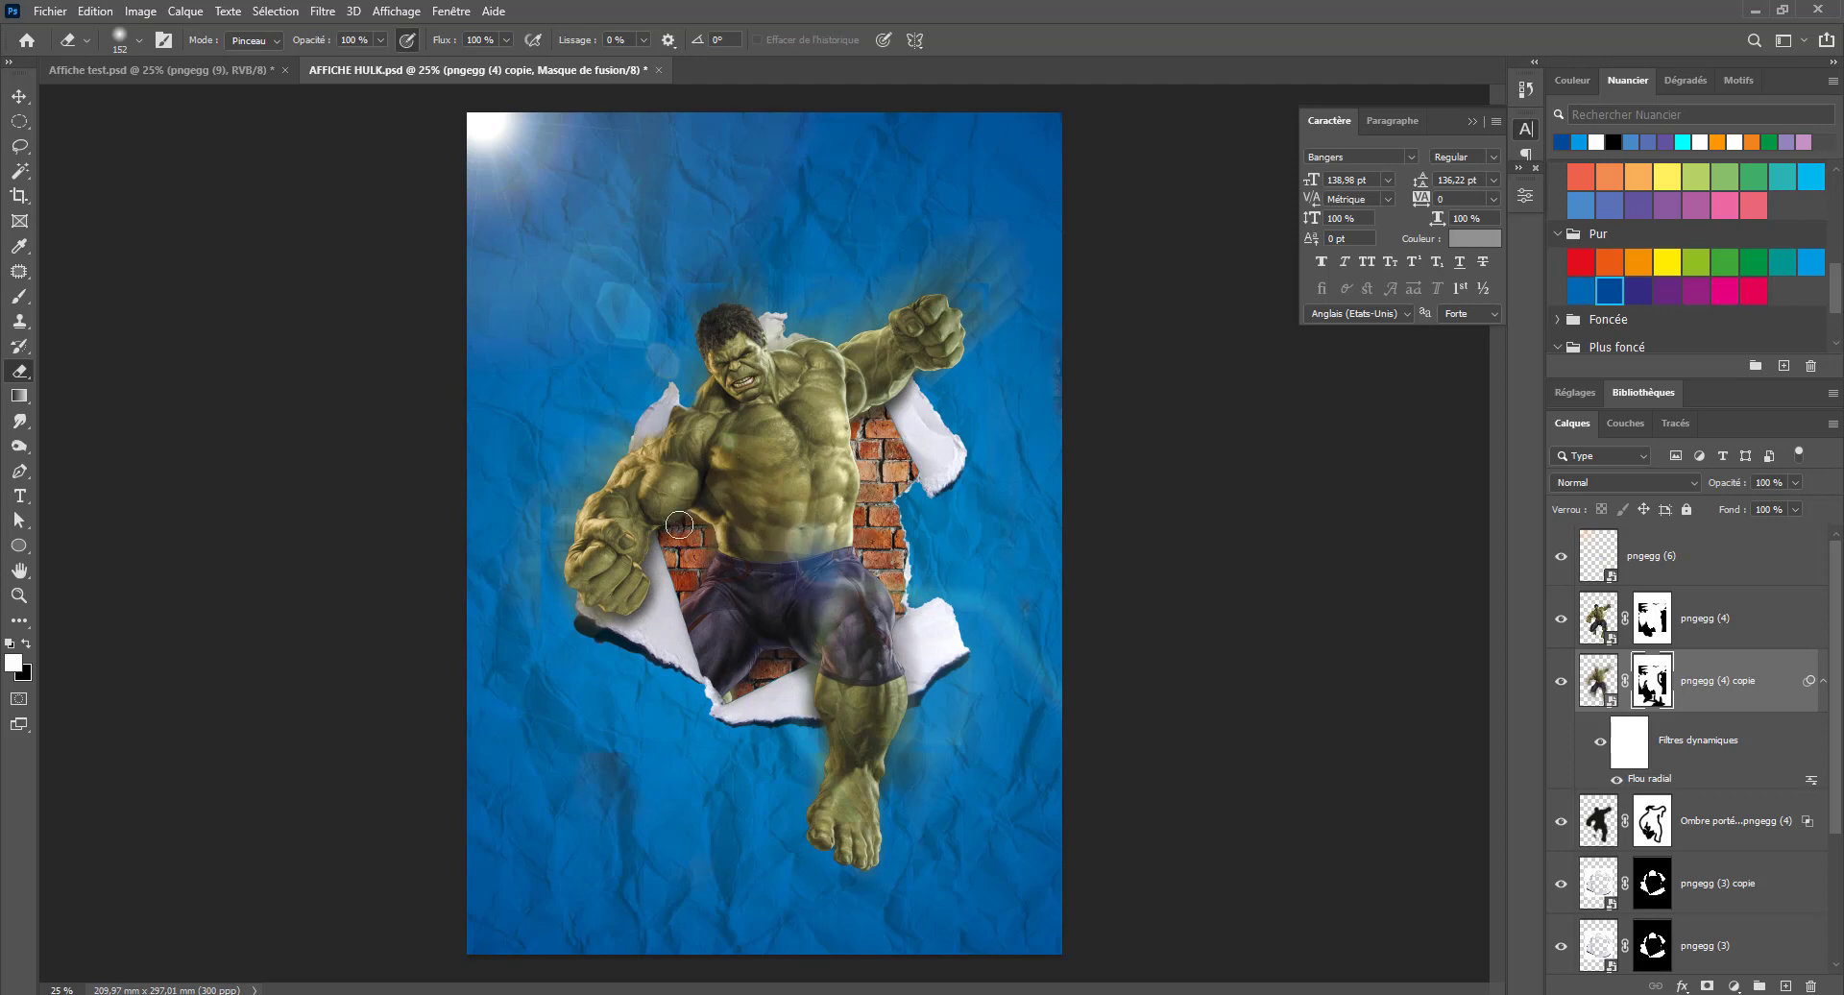
{"action": "left_click_drag", "start_coordinate": [691, 518], "coordinate": [692, 585]}
{"action": "left_click", "coordinate": [1561, 685]}
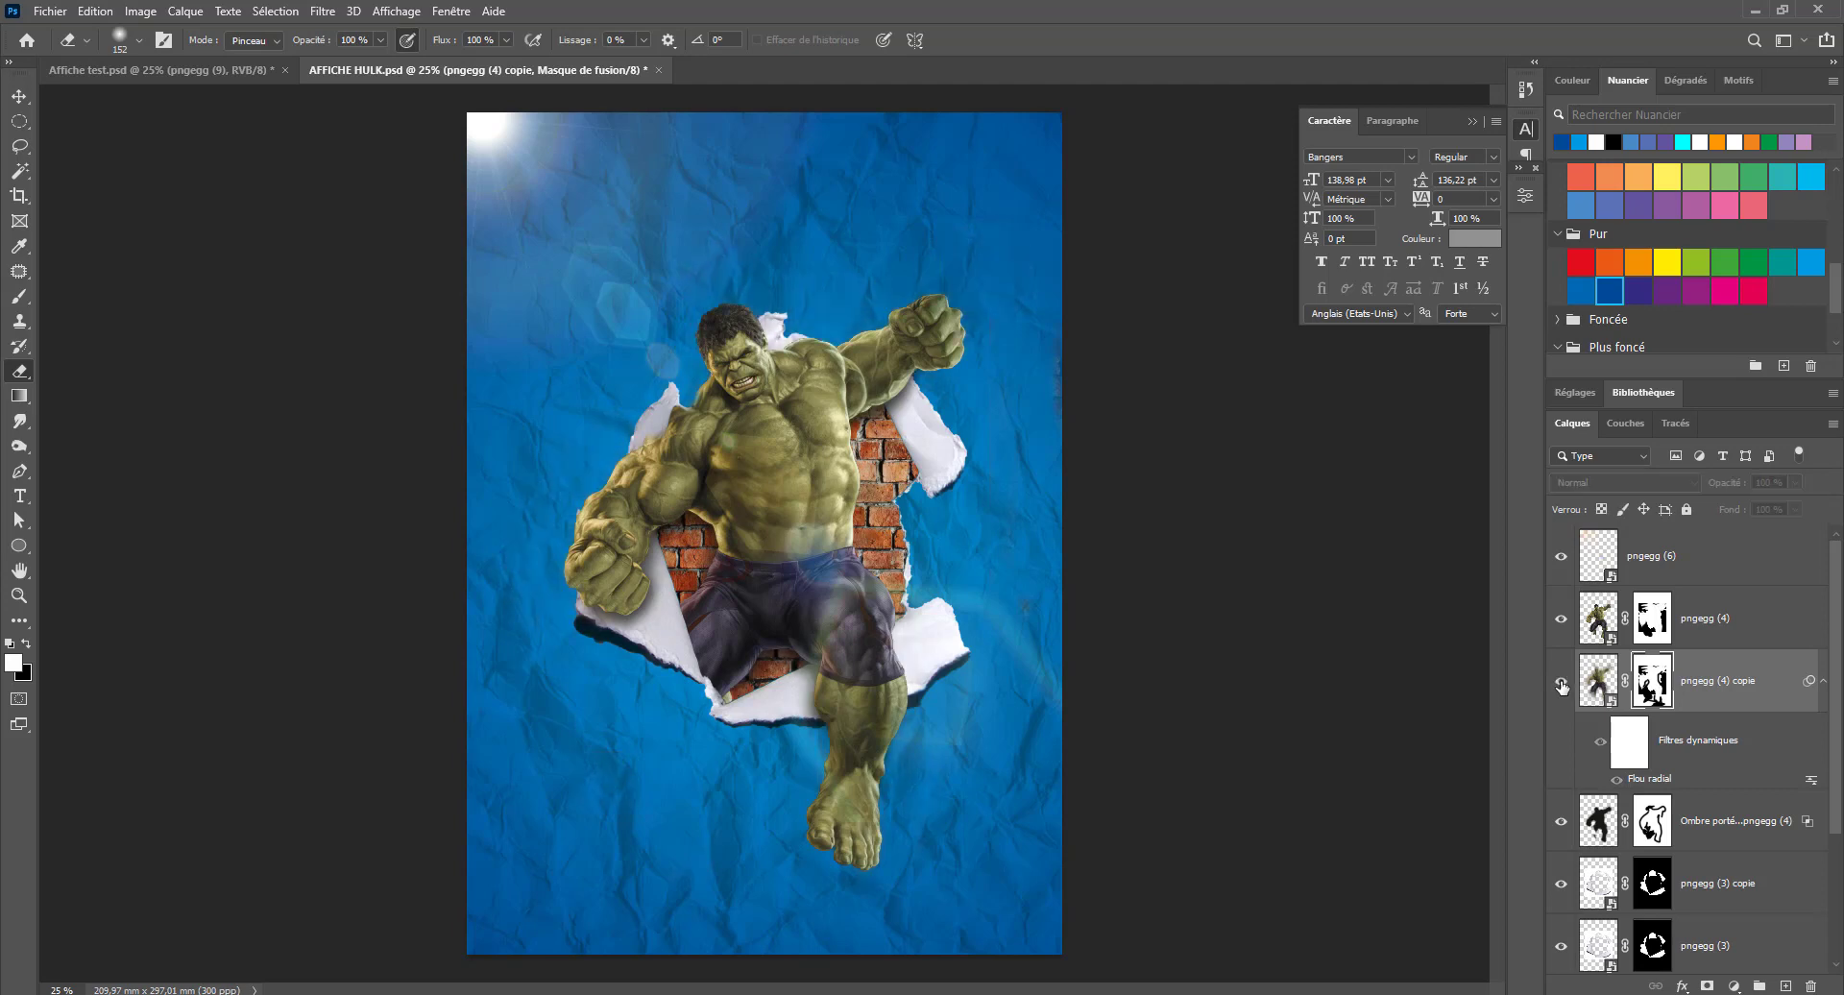
{"action": "left_click", "coordinate": [1561, 684]}
{"action": "left_click", "coordinate": [1560, 685]}
{"action": "left_click", "coordinate": [1560, 685]}
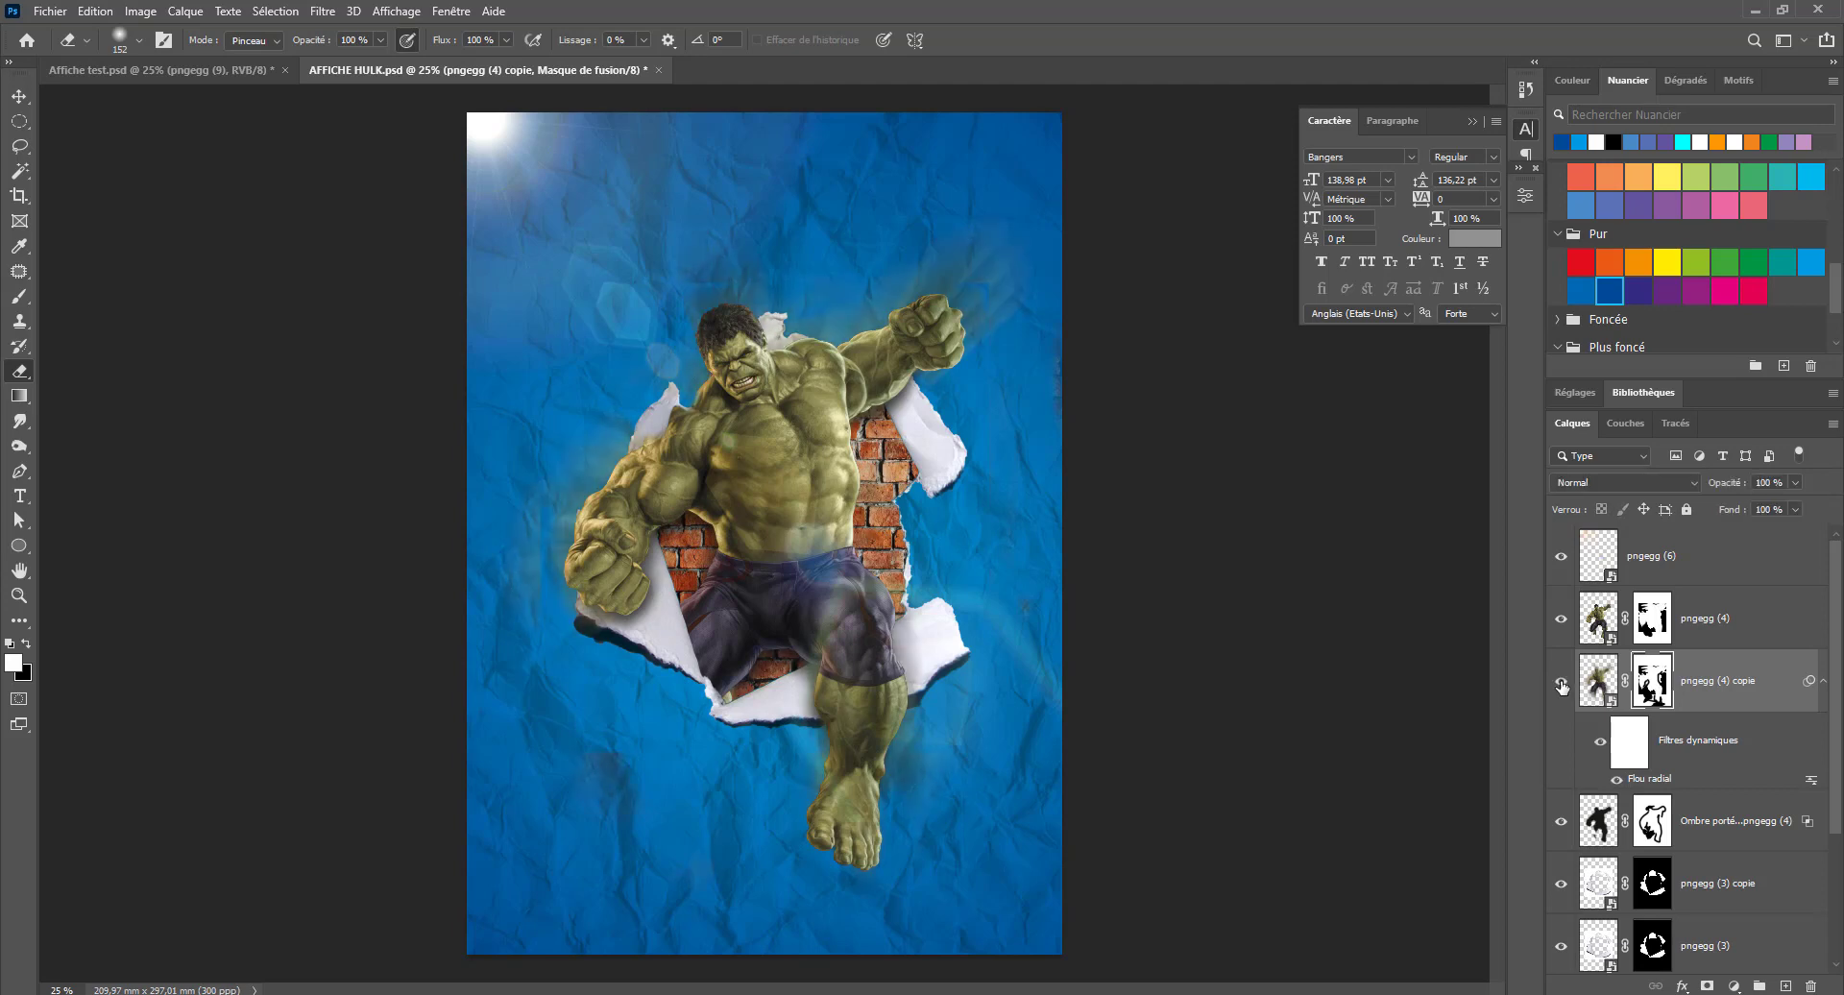
{"action": "left_click", "coordinate": [1560, 685]}
{"action": "left_click", "coordinate": [1561, 685]}
Check the explosion effect in the reference Affiche test.psd and locate the sparks image pngegg (7).png in the Téléchargements folder
{"action": "key", "text": "v"}
{"action": "left_click", "coordinate": [251, 73]}
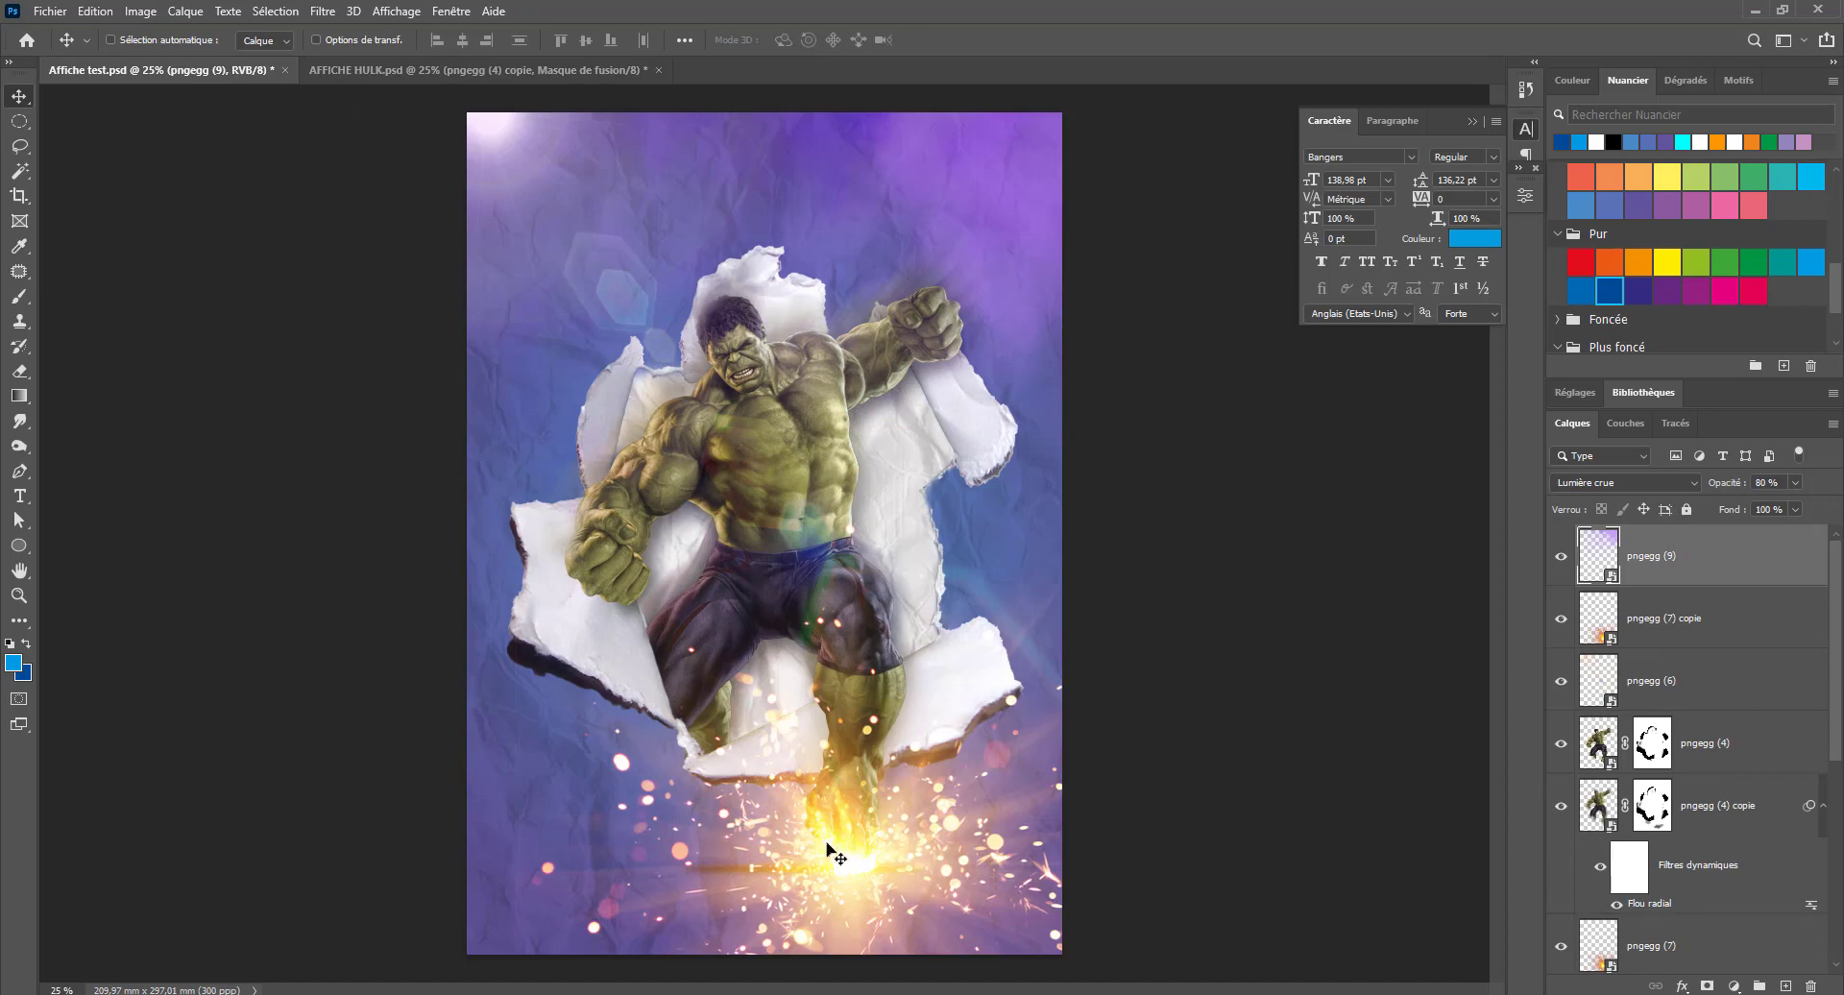
{"action": "left_click", "coordinate": [384, 70]}
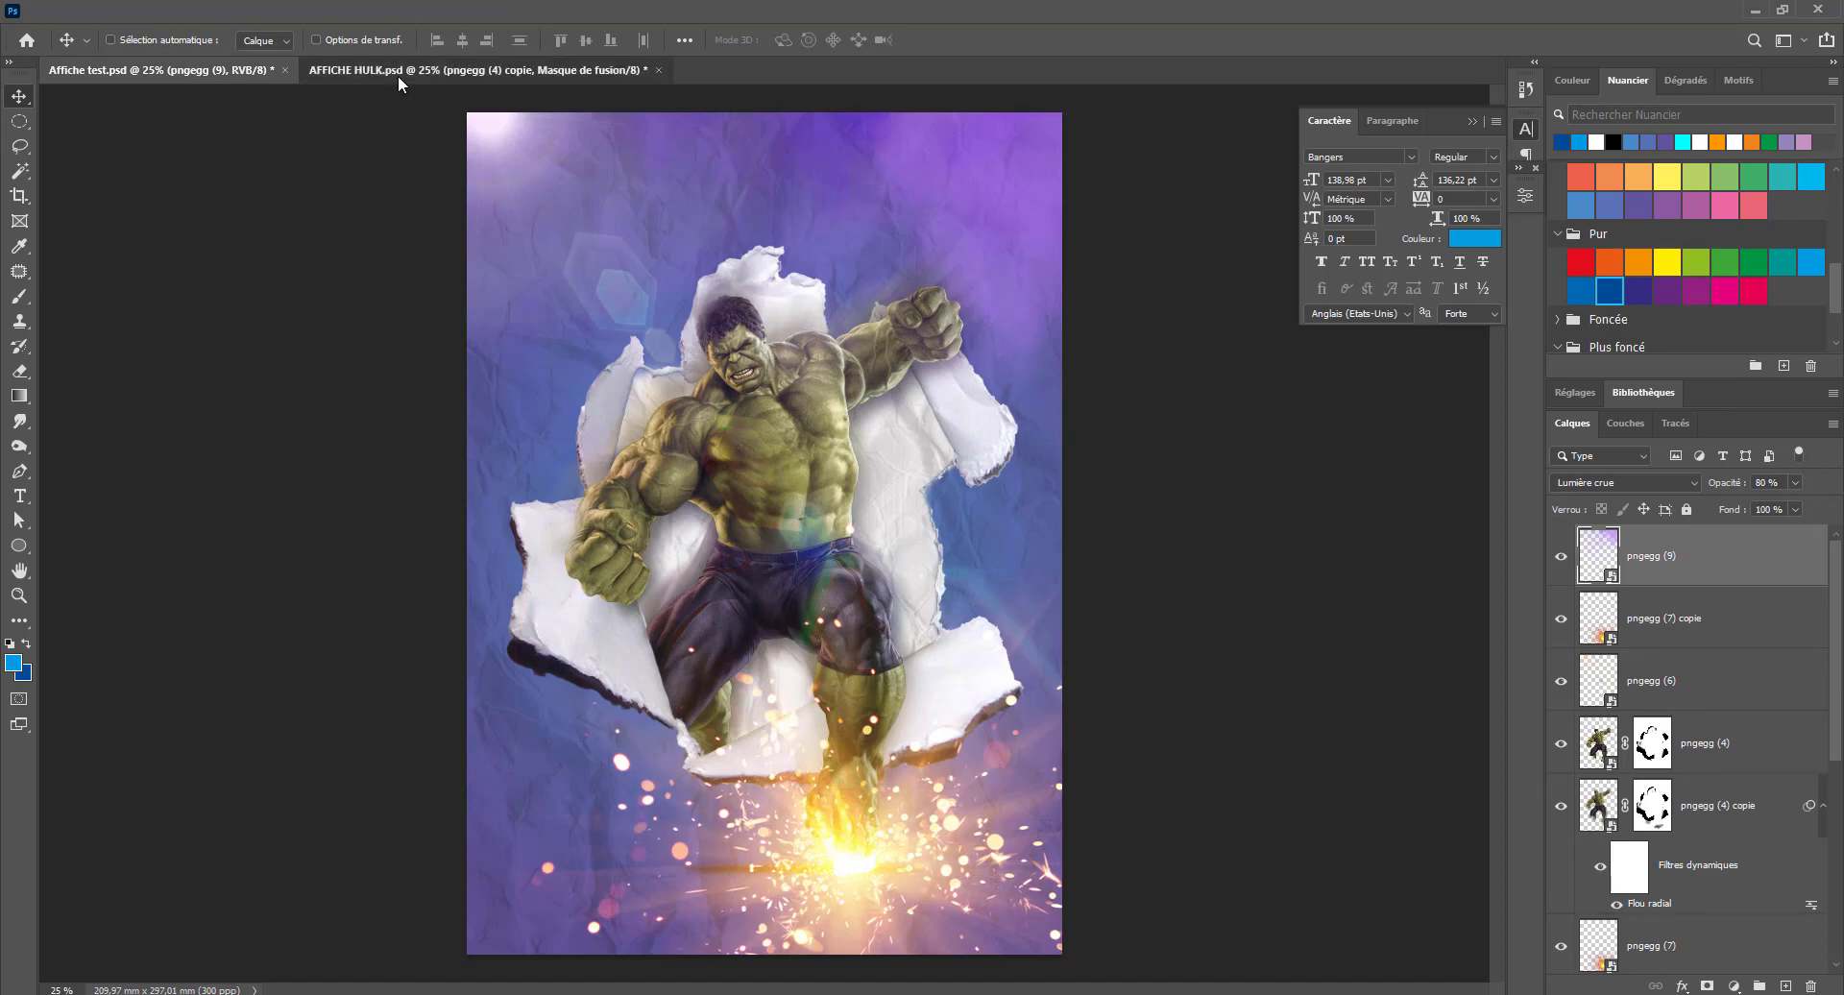
{"action": "key", "text": "alt+Tab"}
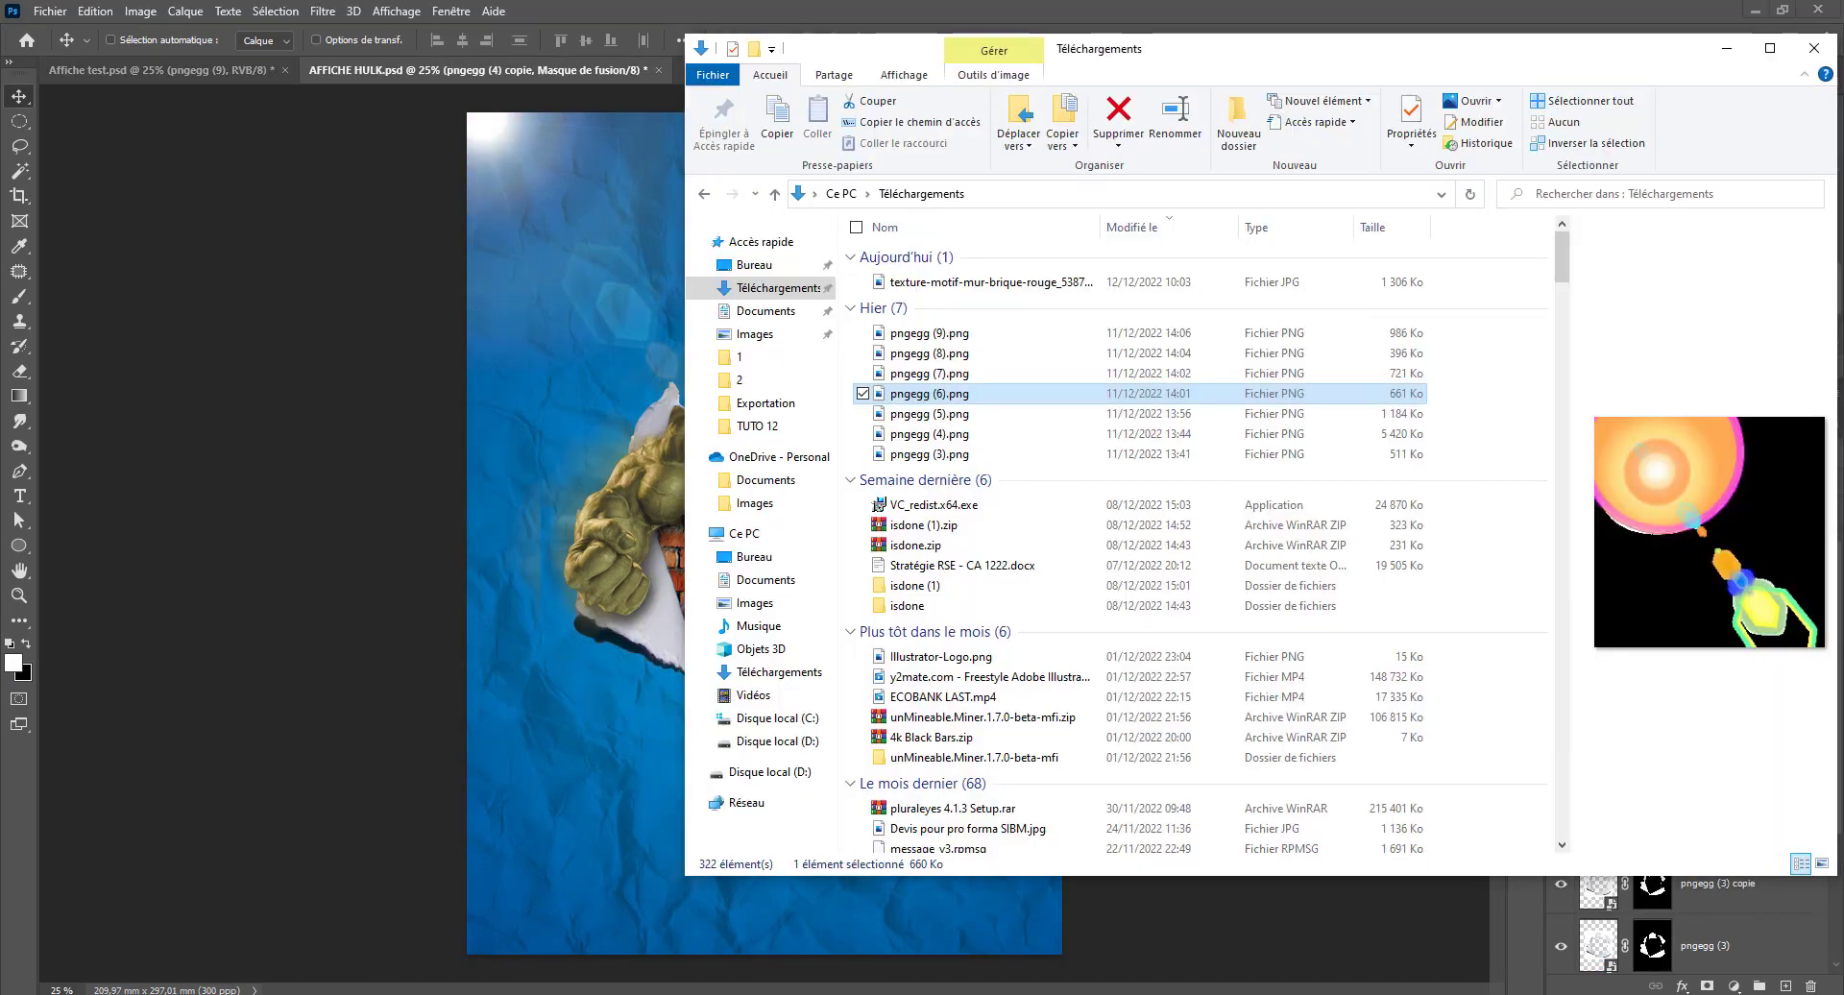
{"action": "left_click", "coordinate": [927, 376]}
{"action": "left_click", "coordinate": [634, 788]}
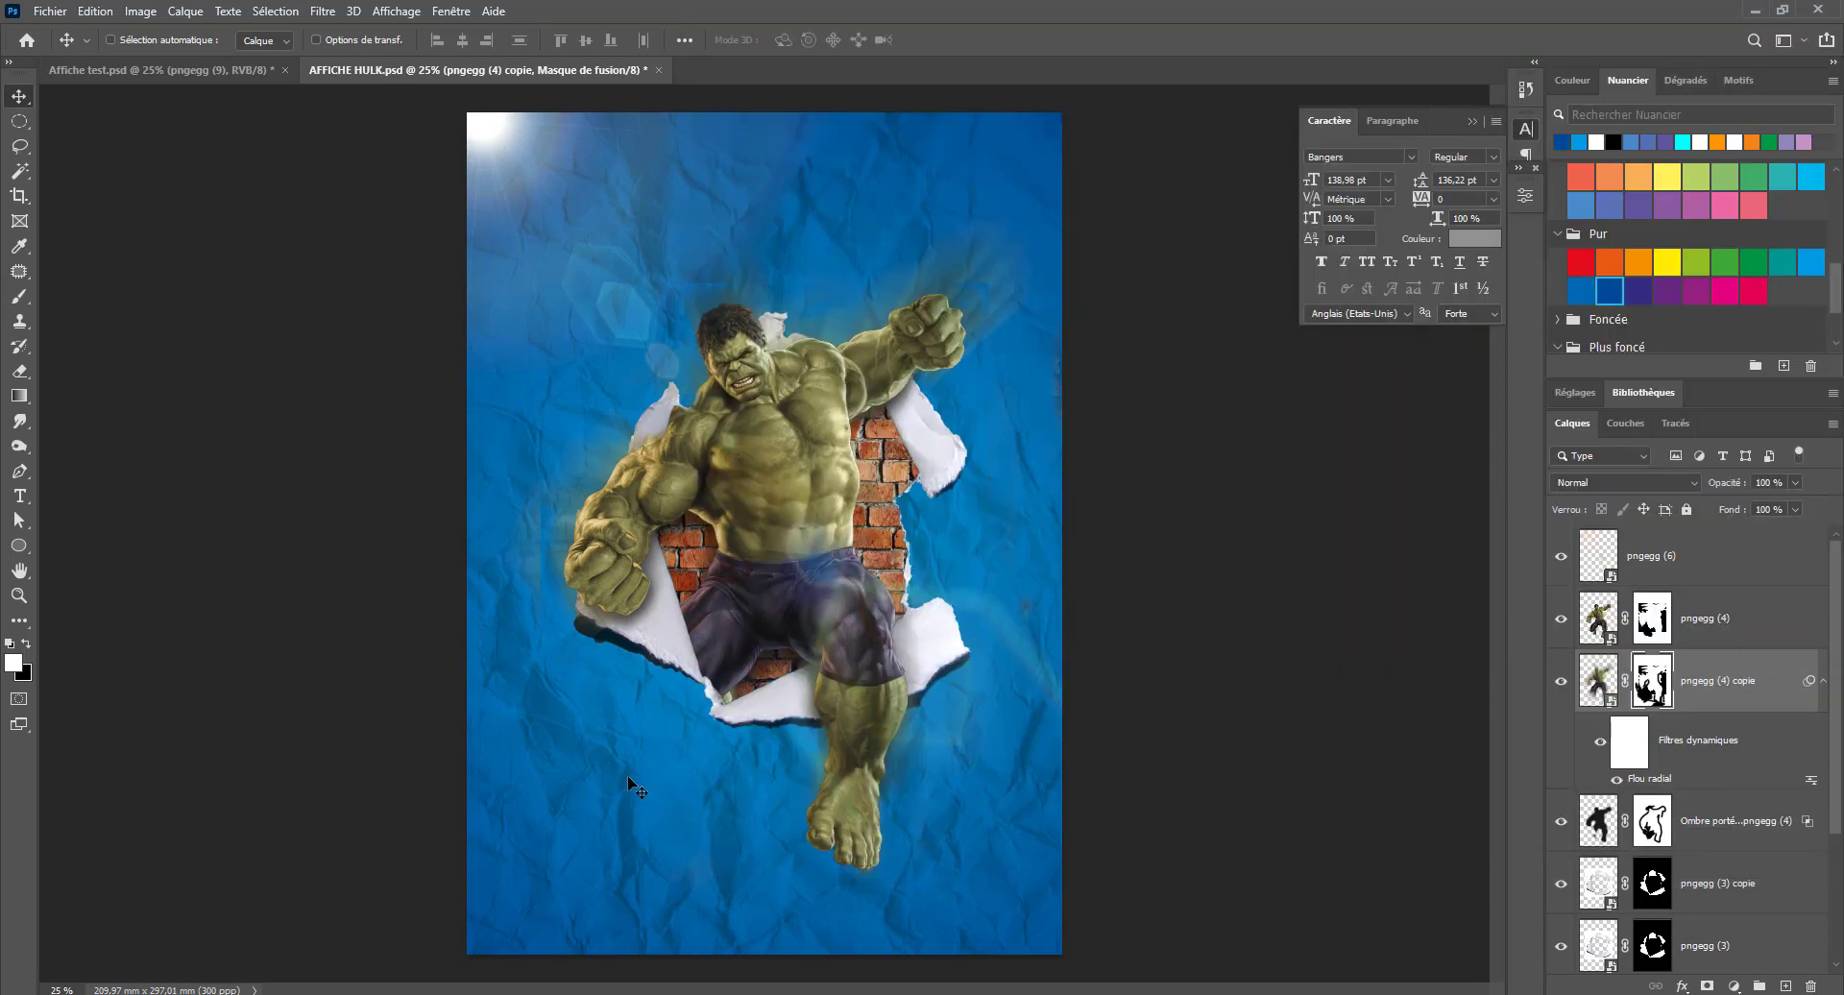
Place pngegg (7).png above the light flare layer in AFFICHE HULK.psd, with its burst around Hulk's foot
{"action": "left_click", "coordinate": [1697, 541]}
{"action": "key", "text": "alt+Tab"}
{"action": "left_click_drag", "start_coordinate": [926, 373], "coordinate": [659, 834]}
{"action": "left_click_drag", "start_coordinate": [865, 573], "coordinate": [905, 764]}
{"action": "key", "text": "Return"}
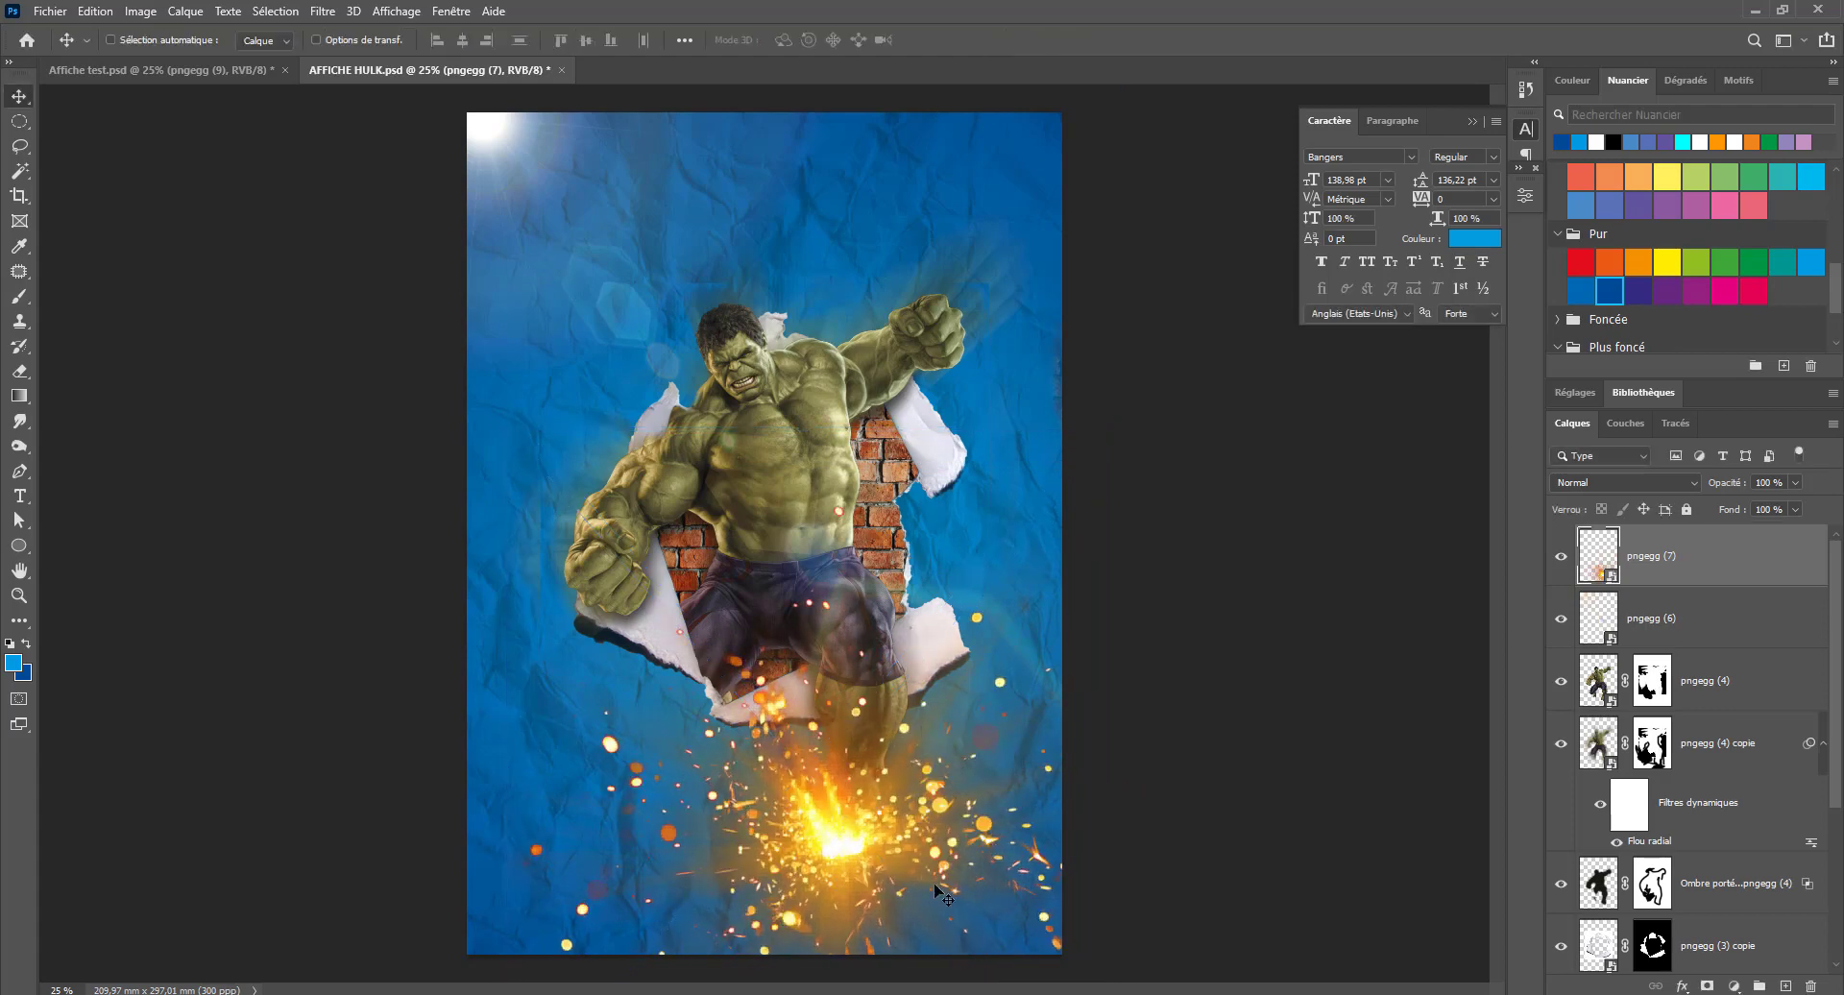
Set the sparks layer pngegg (7) to the Superposition blend mode and align the burst's centre with the sole of Hulk's foot
{"action": "left_click_drag", "start_coordinate": [939, 848], "coordinate": [951, 848]}
{"action": "left_click", "coordinate": [1643, 486]}
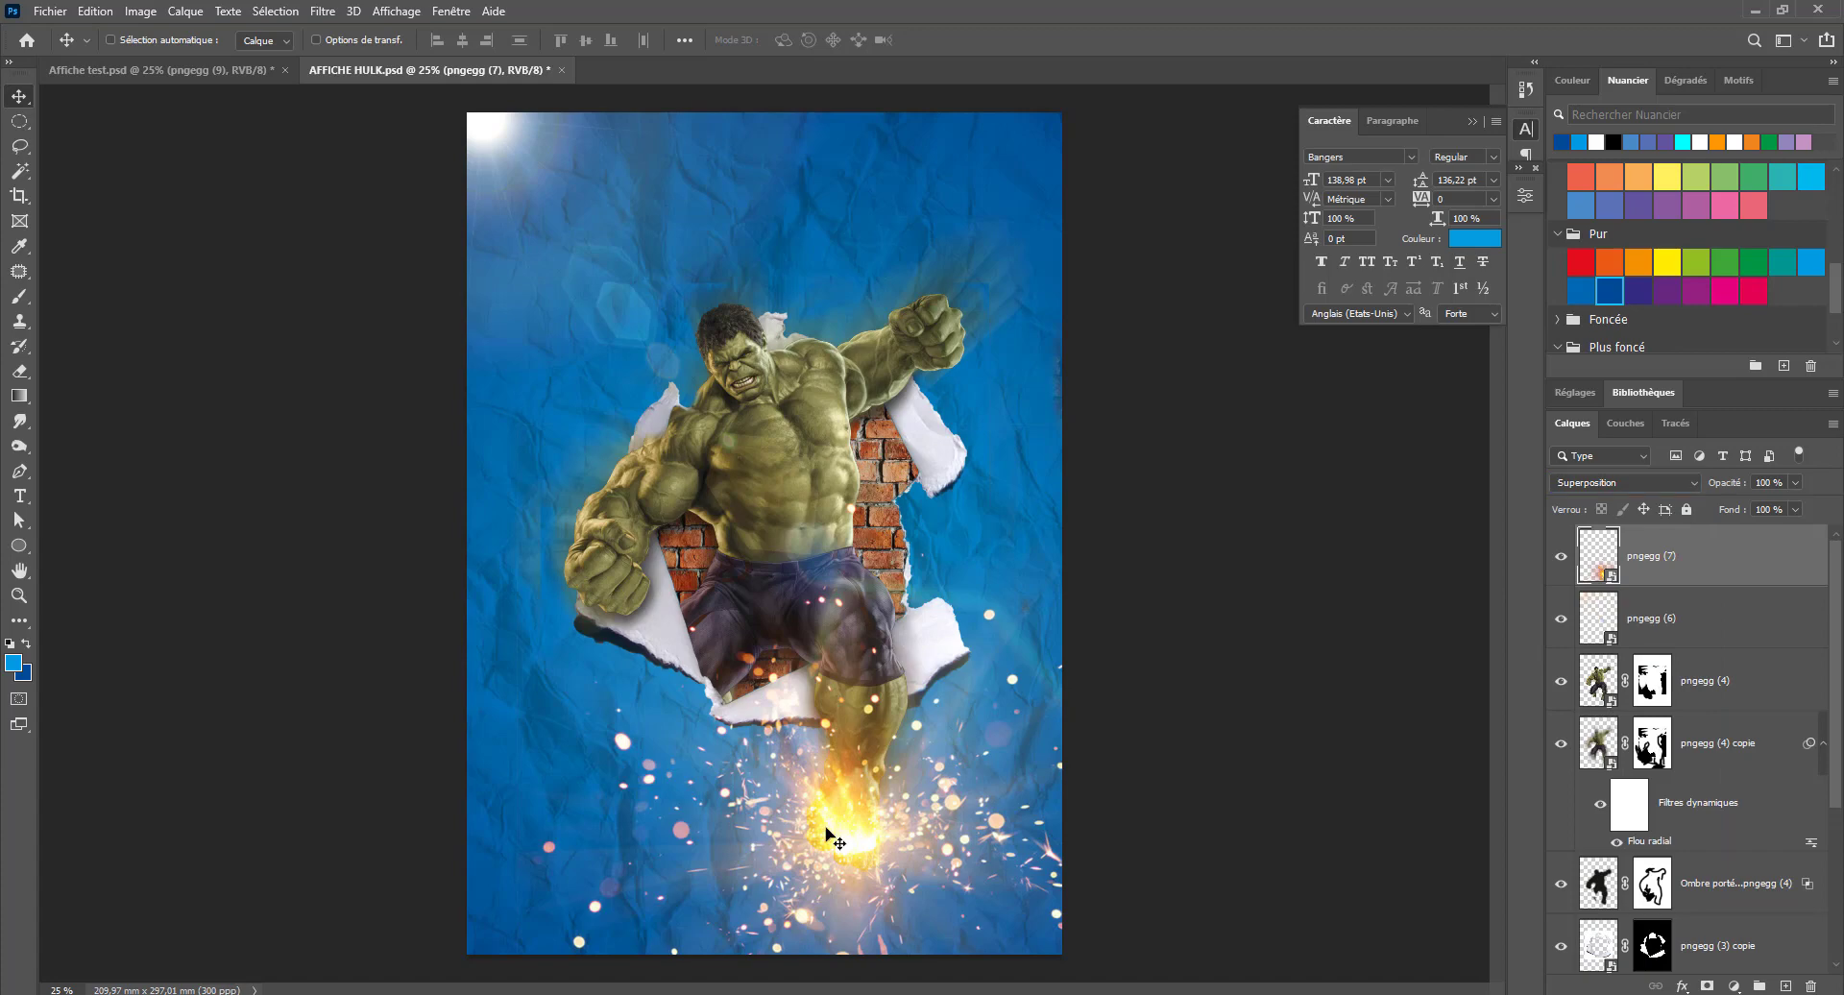
{"action": "mouse_move", "coordinate": [823, 825]}
{"action": "left_mouse_down"}
{"action": "mouse_move", "coordinate": [823, 859]}
{"action": "mouse_move", "coordinate": [865, 862]}
{"action": "mouse_move", "coordinate": [818, 850]}
{"action": "left_mouse_up"}
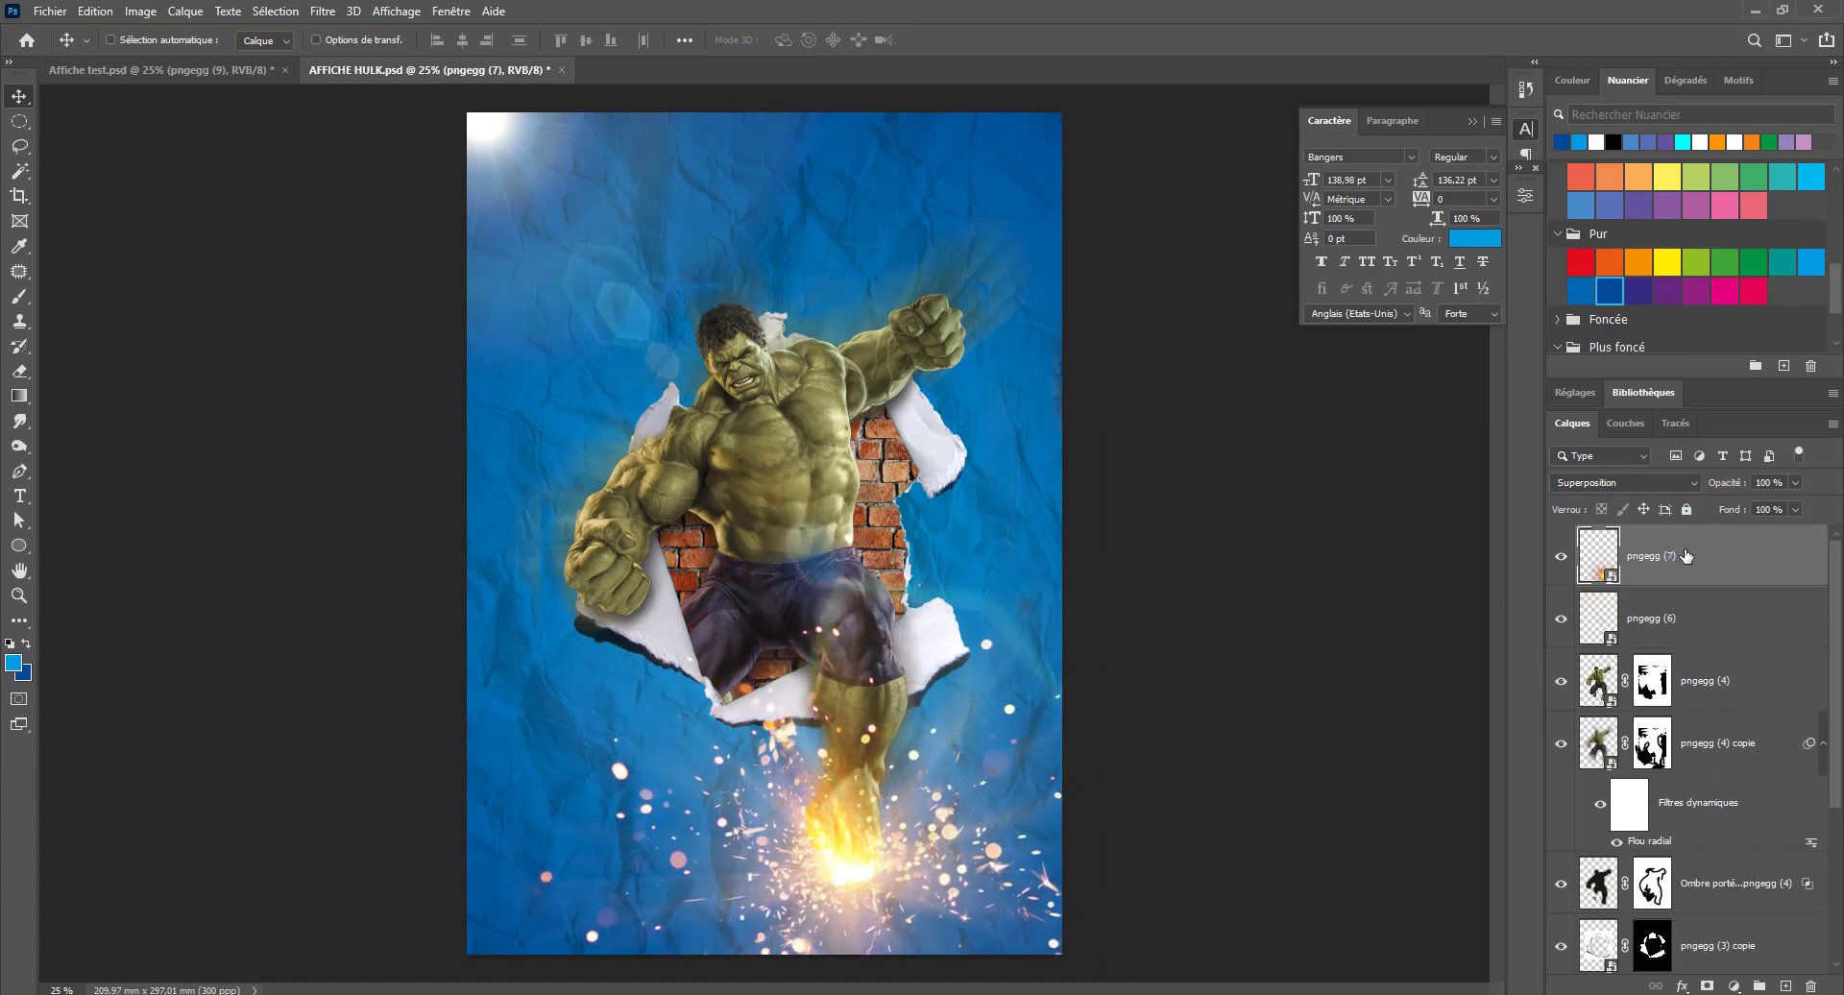
Move the sparks layer pngegg (7) beneath Hulk's drop shadow layer, and put a duplicate of it at the top of the layer stack
{"action": "left_click_drag", "start_coordinate": [1686, 555], "coordinate": [1696, 906]}
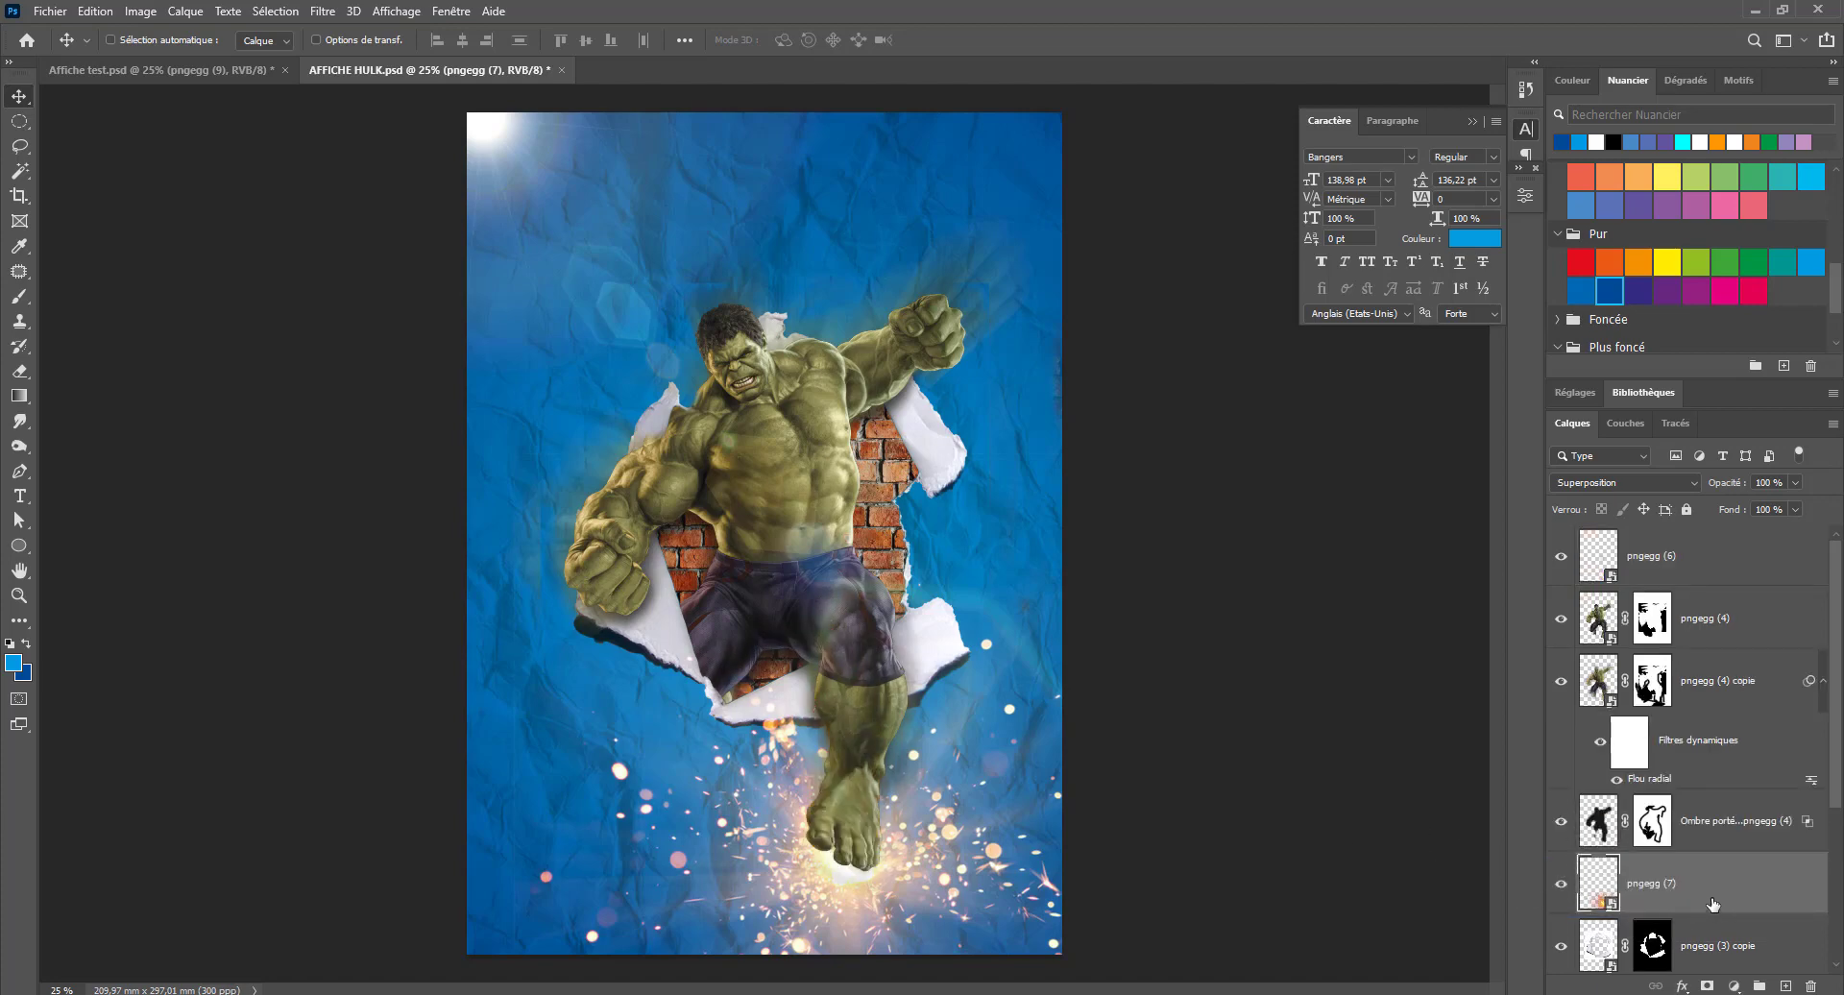
{"action": "key", "text": "ctrl+j"}
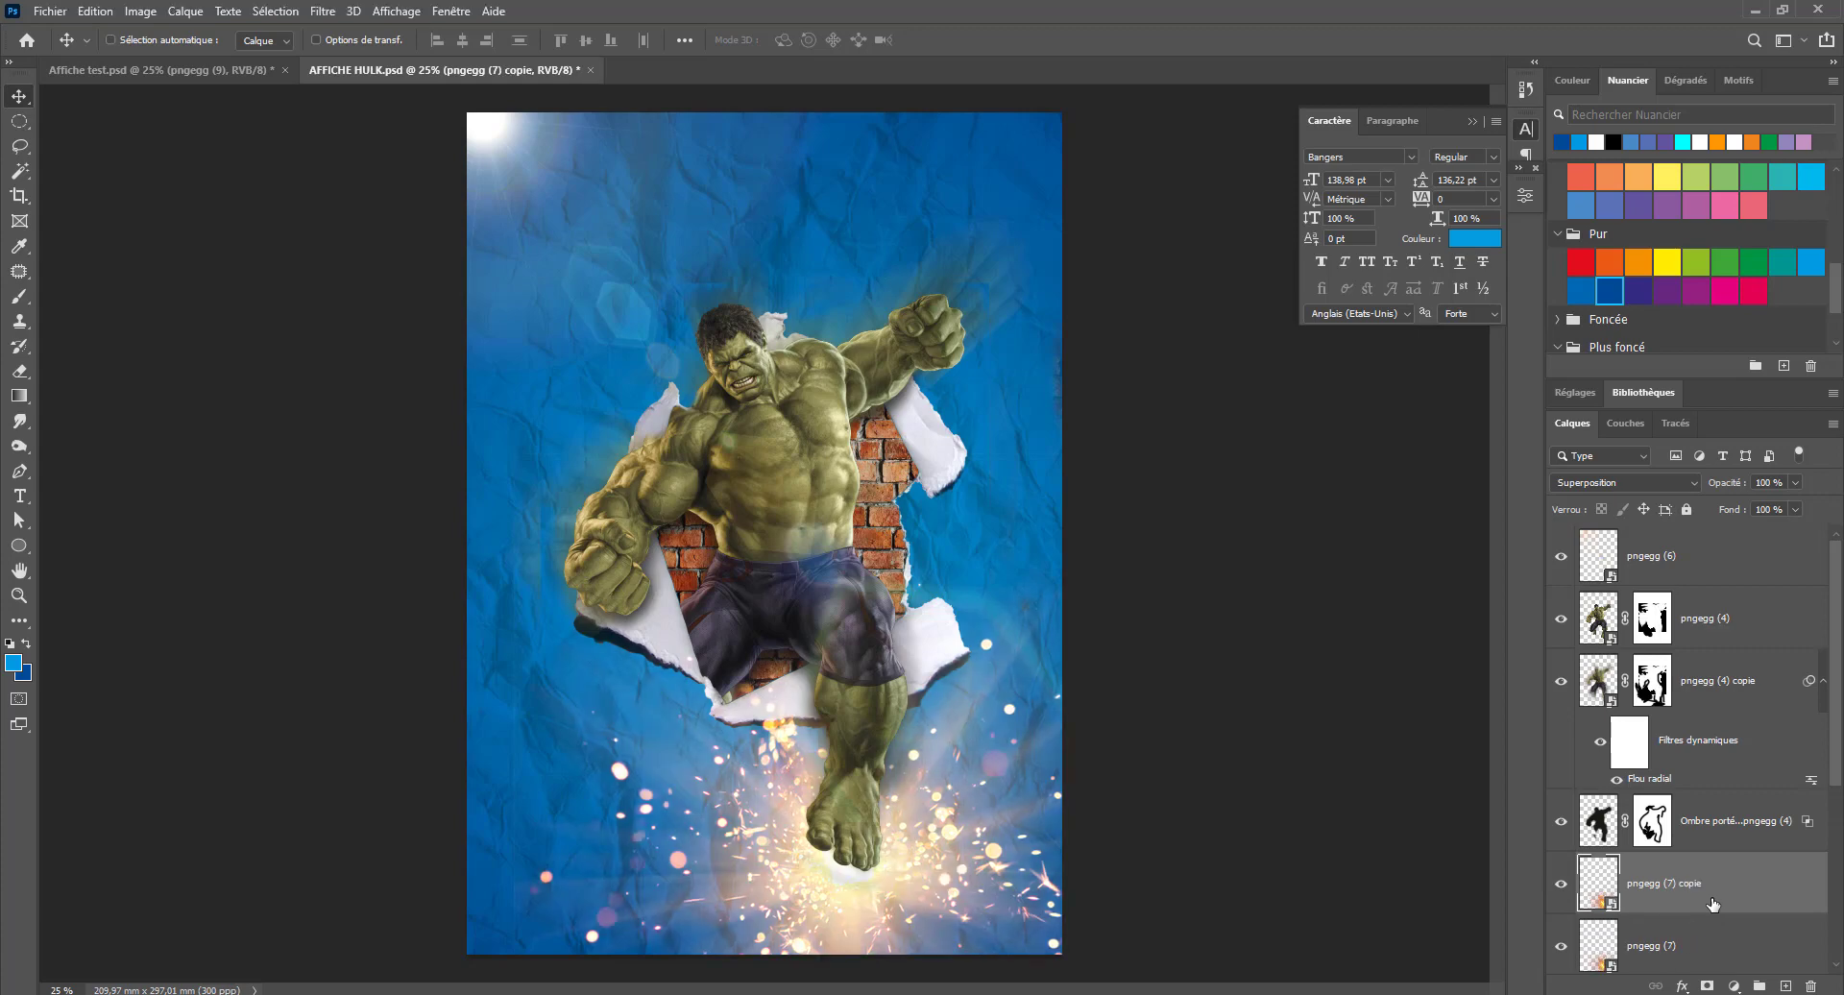
{"action": "left_click_drag", "start_coordinate": [1678, 536], "coordinate": [1677, 534]}
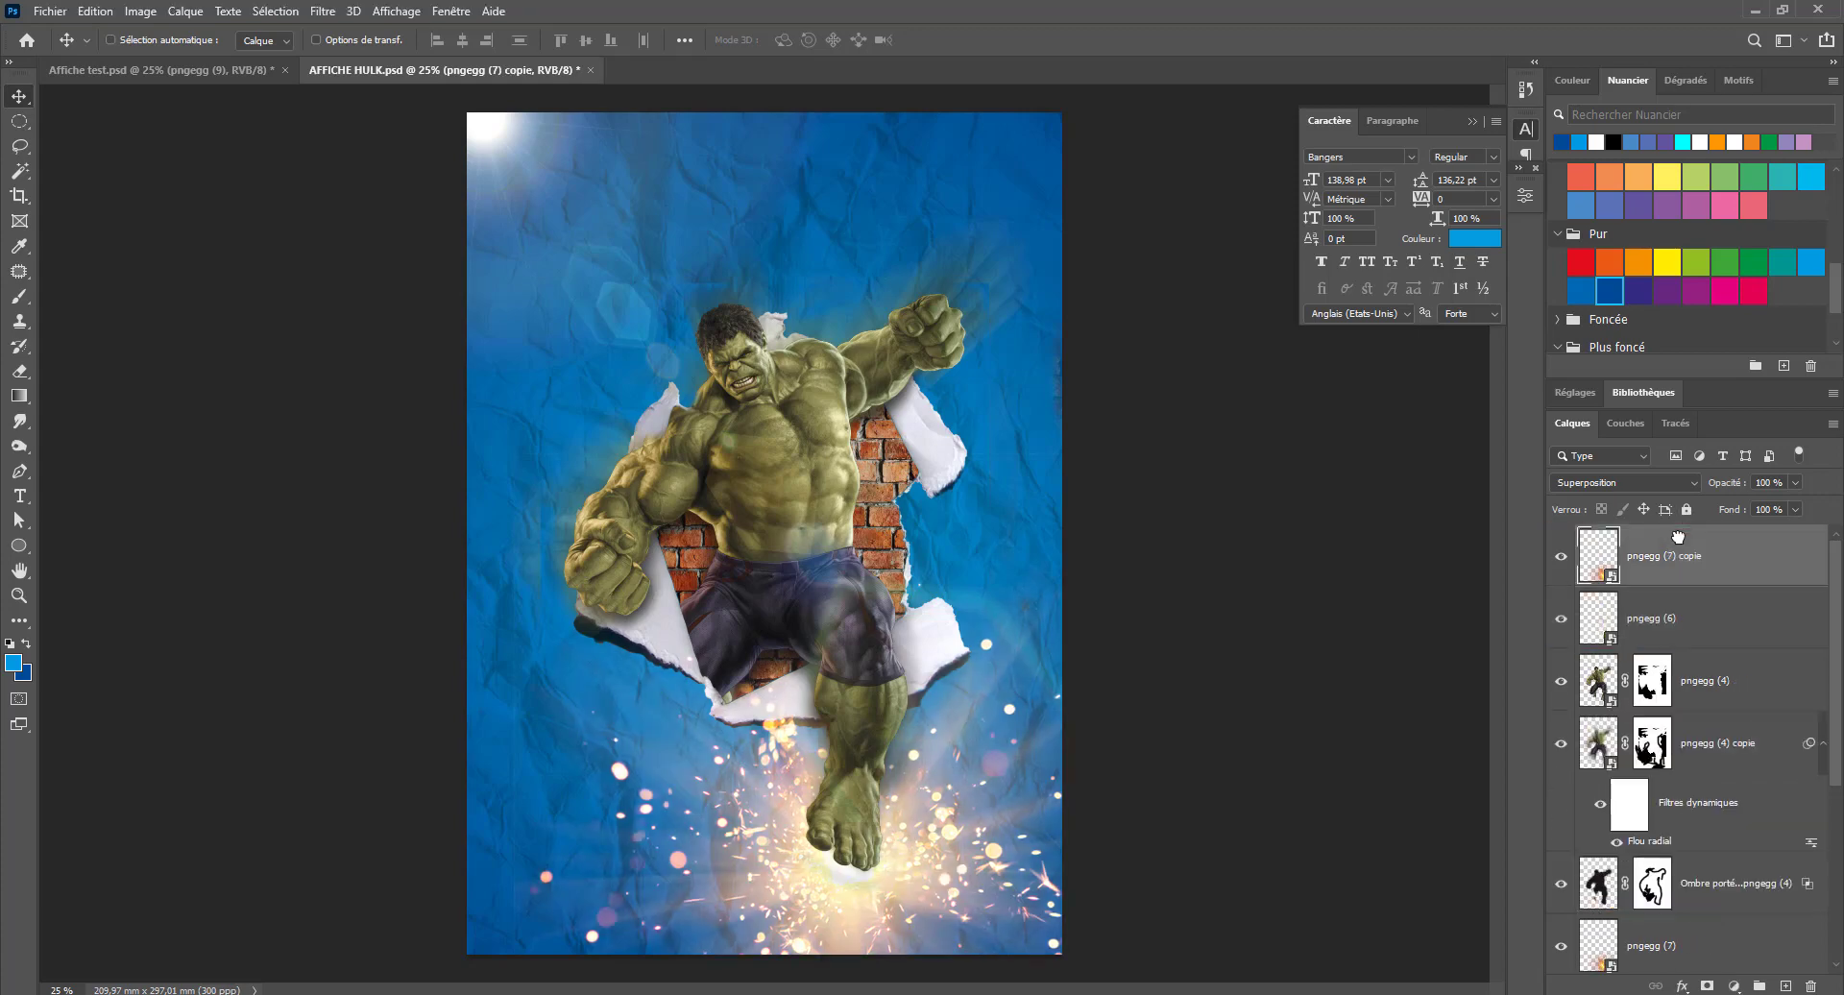
{"action": "left_click_drag", "start_coordinate": [849, 877], "coordinate": [893, 889]}
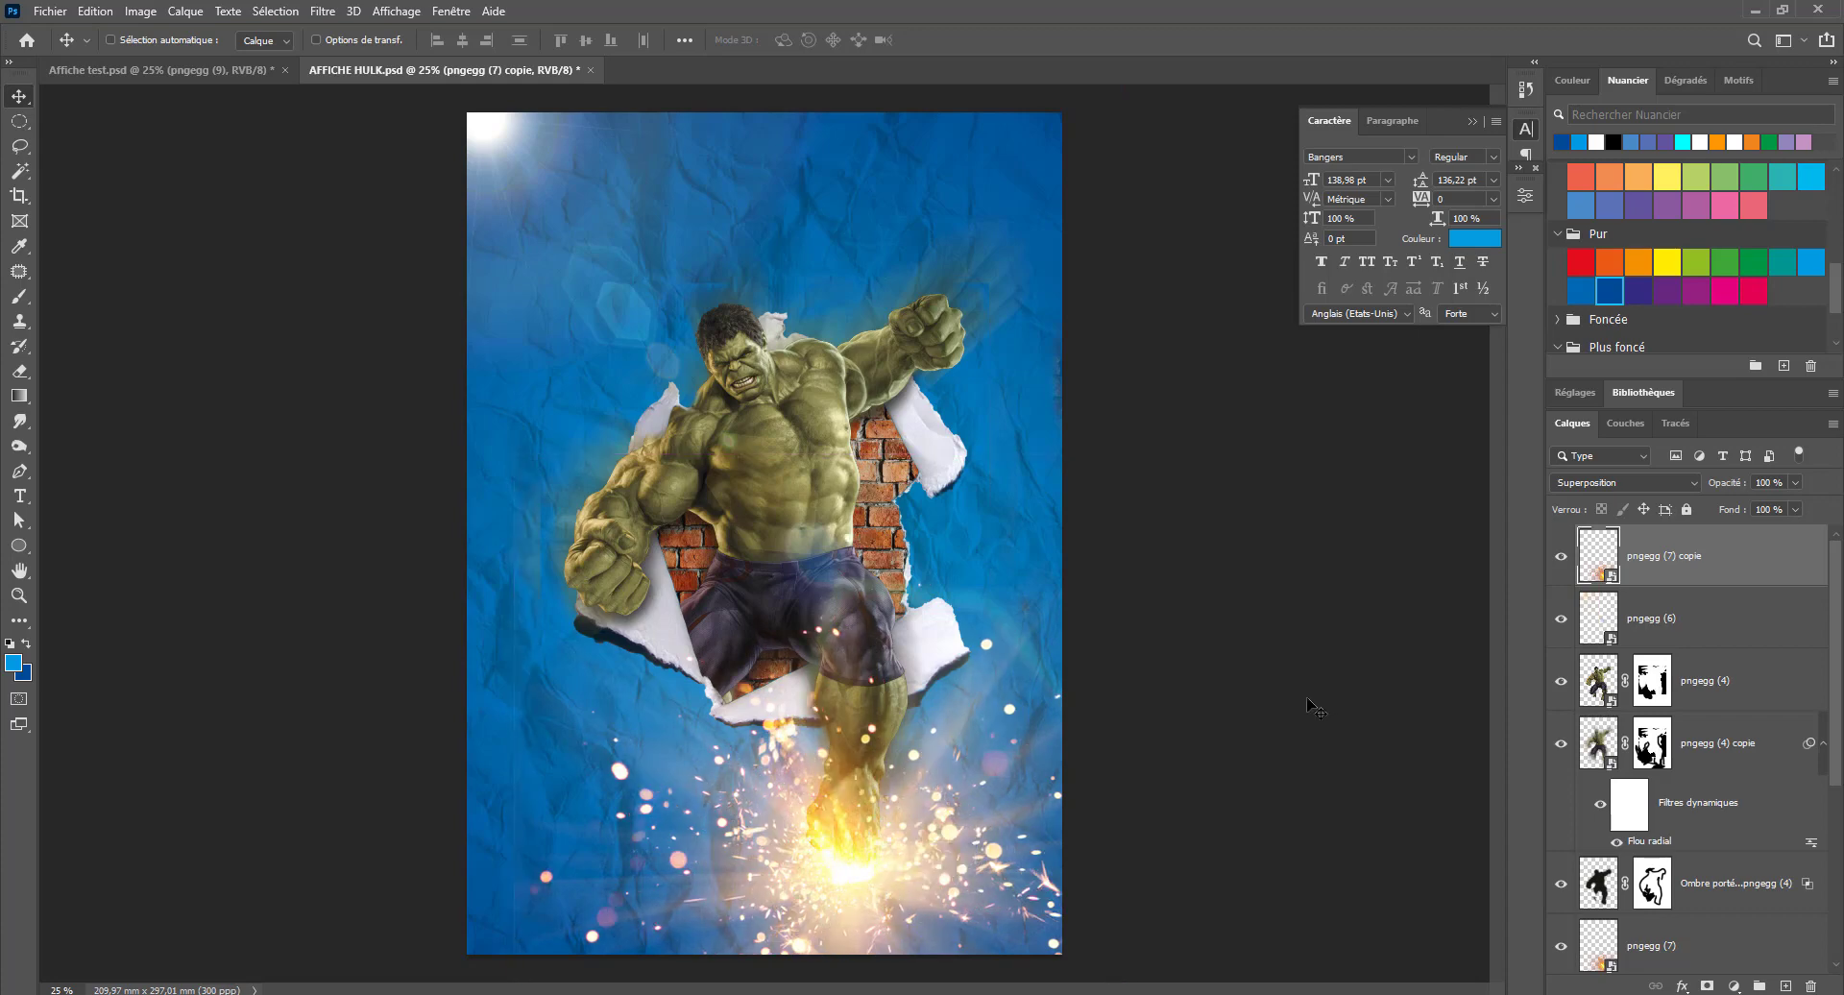
Compare the poster with Affiche test.psd and preview pngegg (7), (8) and (9) in the Téléchargements folder to identify the purple smoke image
{"action": "left_click", "coordinate": [159, 77]}
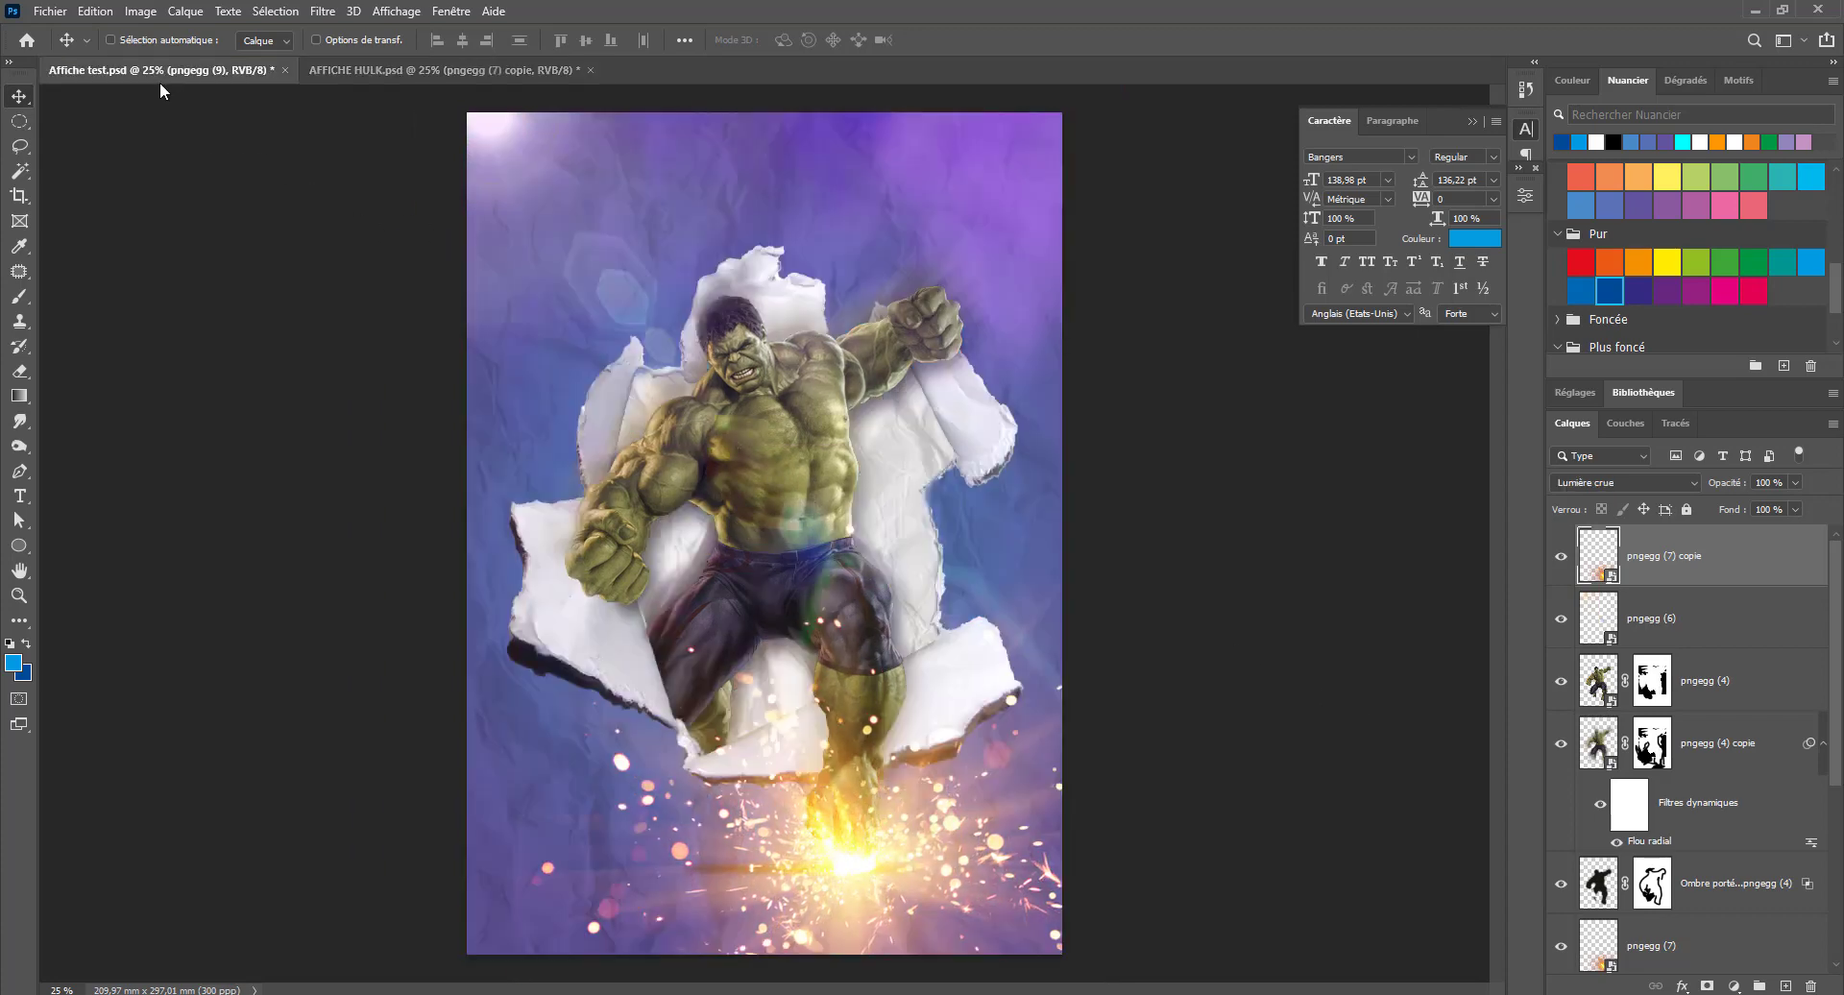
{"action": "left_click", "coordinate": [423, 67]}
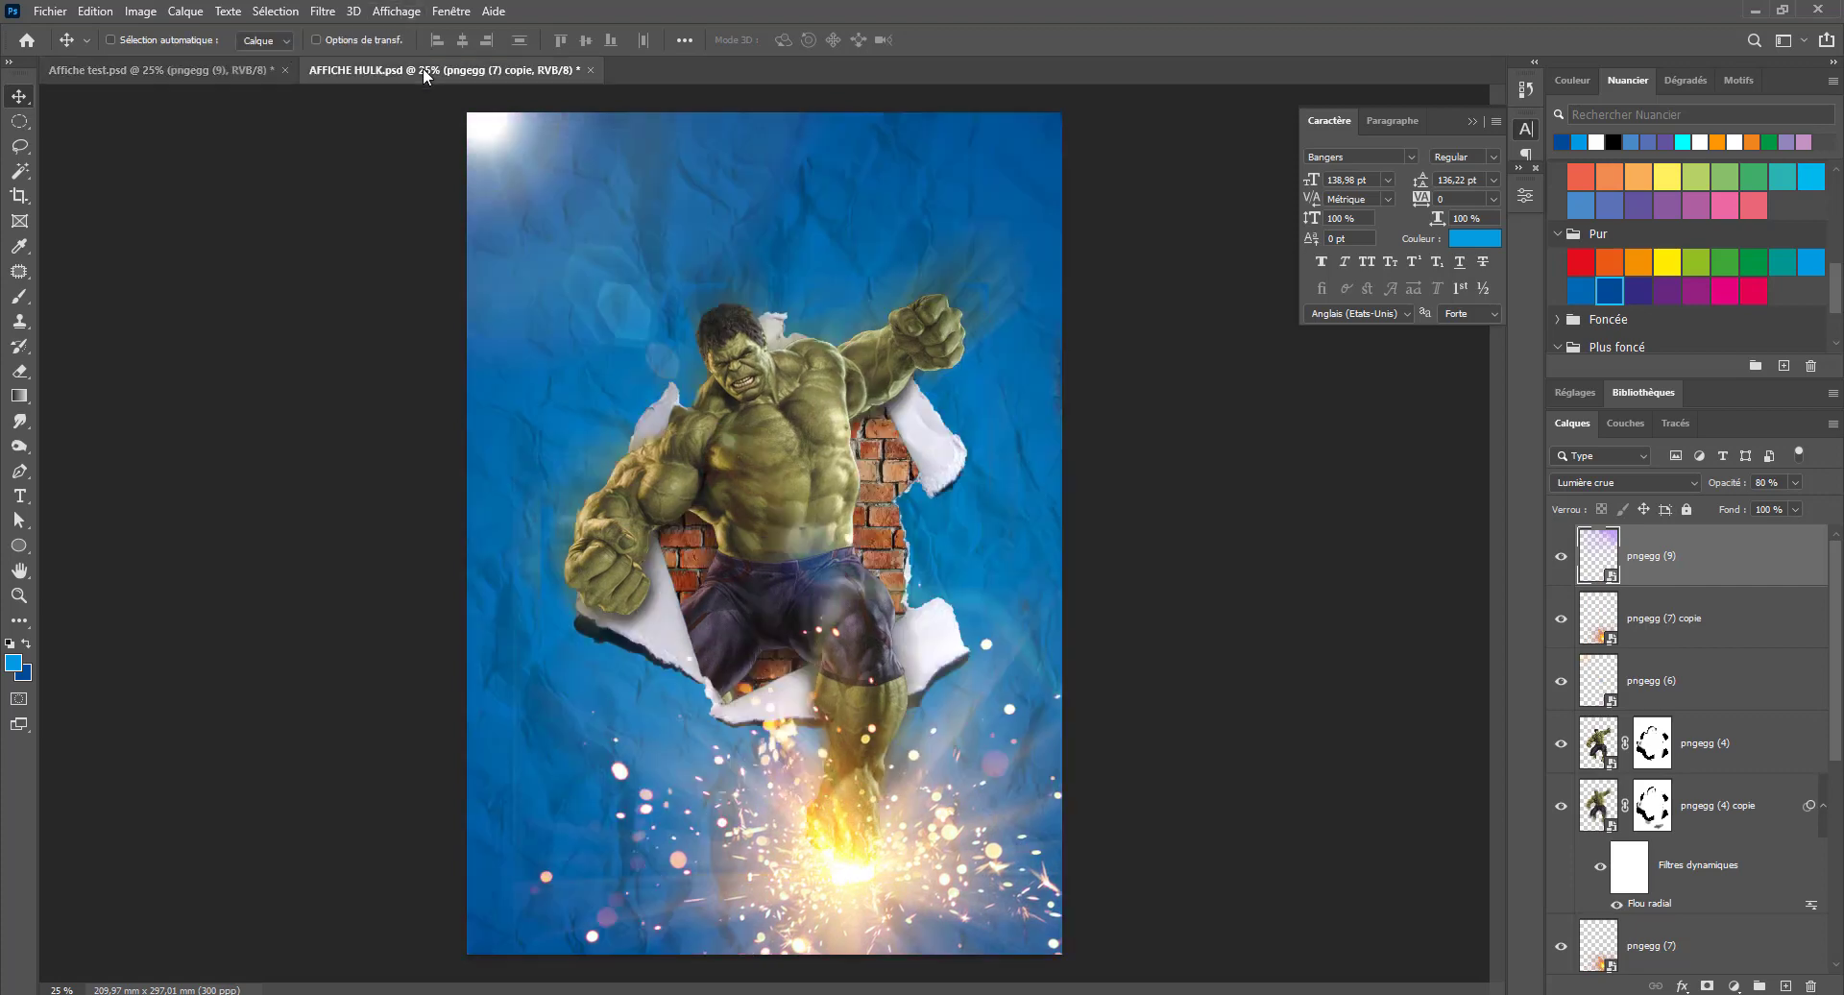
{"action": "left_click", "coordinate": [251, 72]}
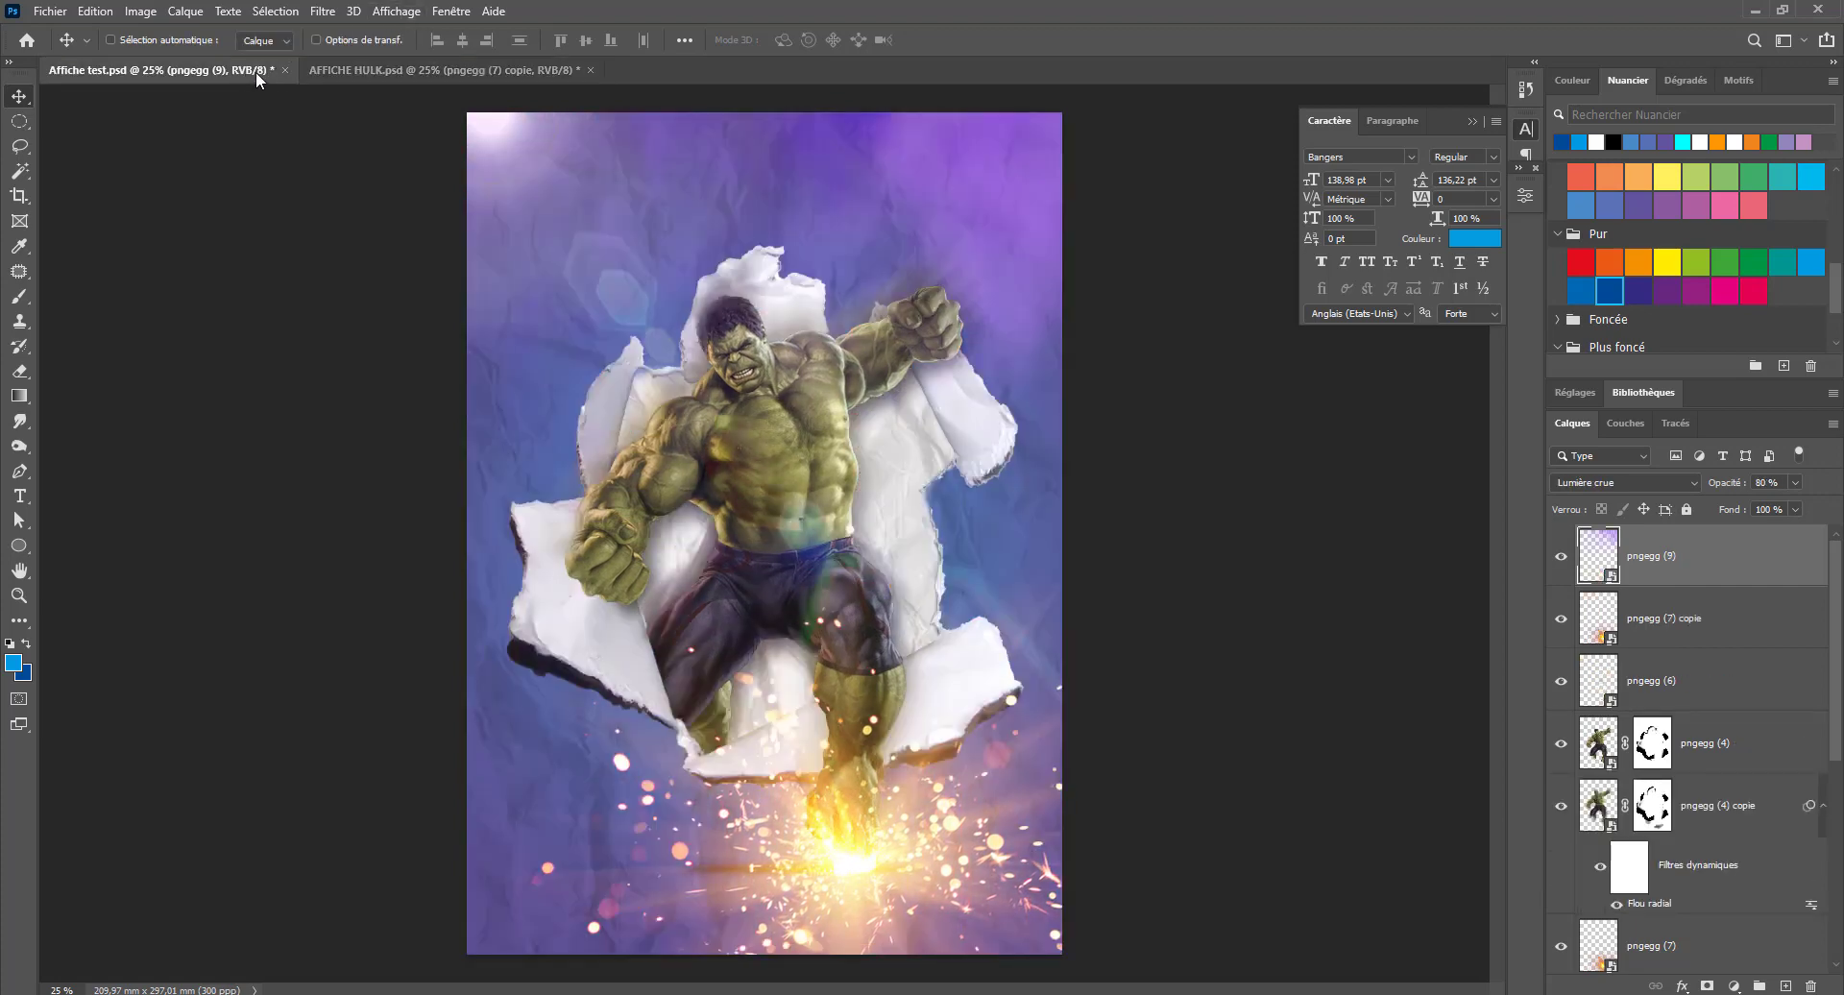
{"action": "left_click", "coordinate": [465, 71]}
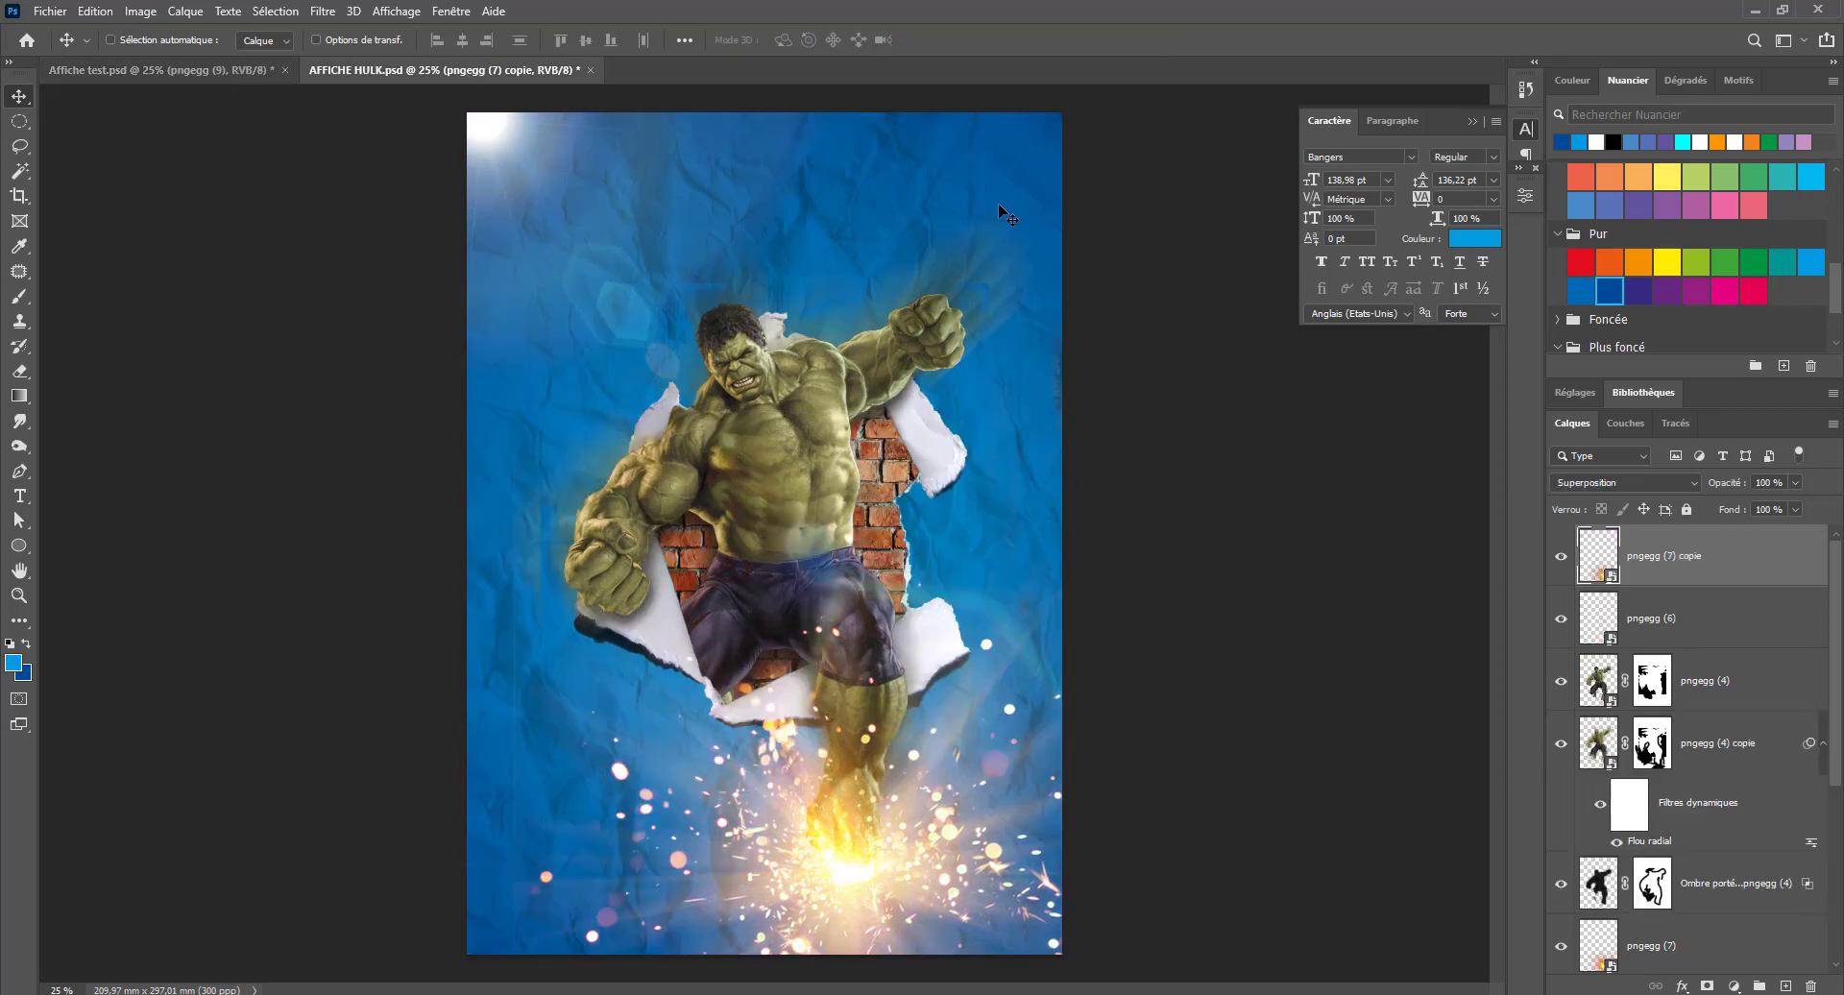
{"action": "key", "text": "alt+Tab"}
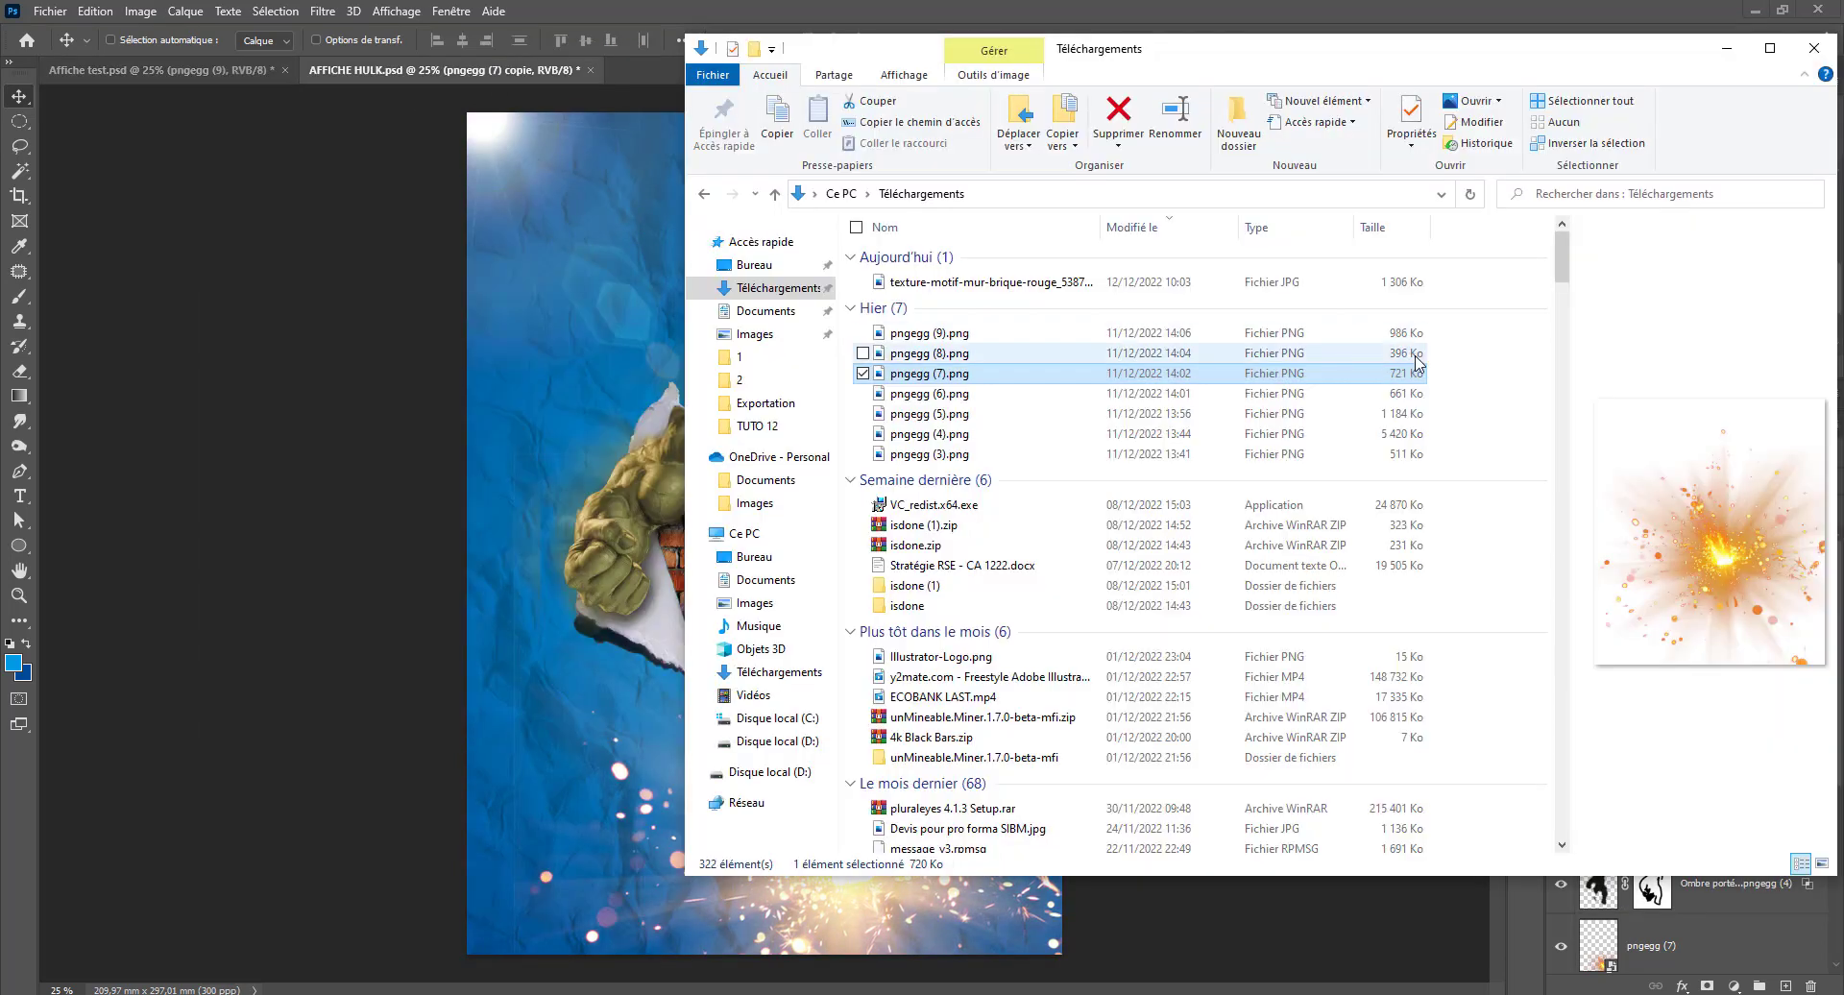
{"action": "left_click", "coordinate": [918, 336]}
{"action": "left_click", "coordinate": [936, 375]}
{"action": "left_click", "coordinate": [938, 354]}
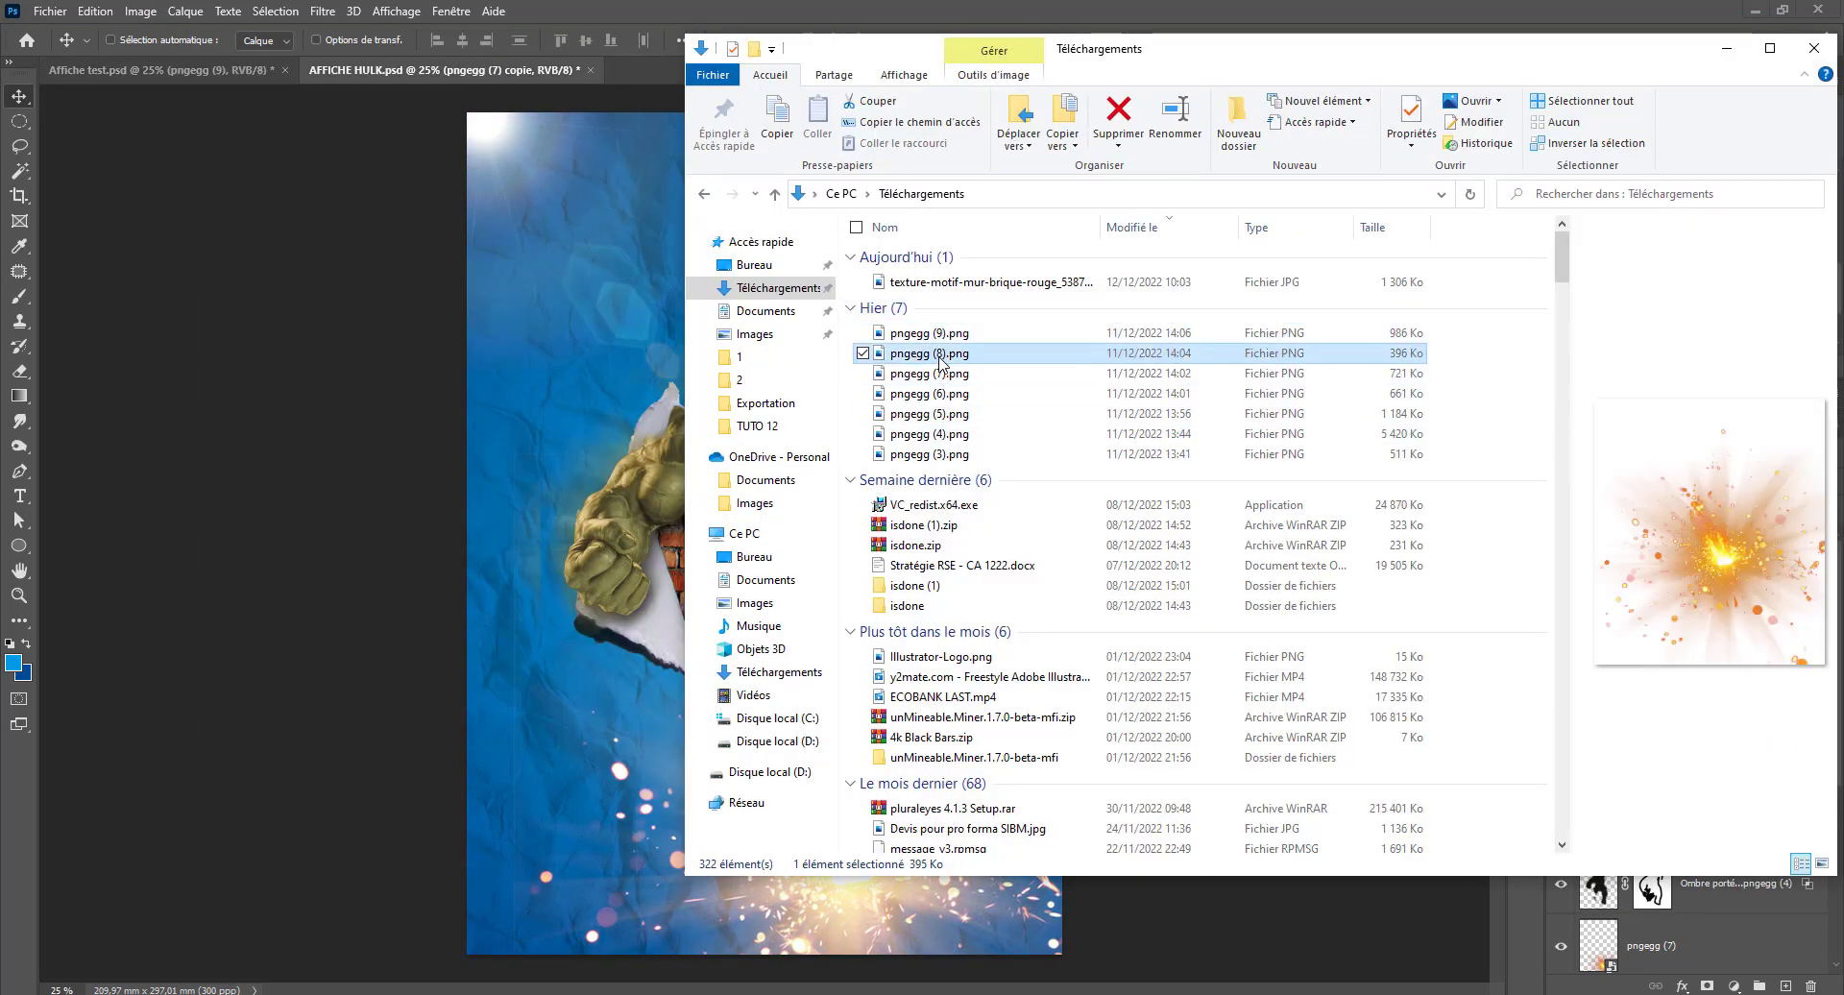
{"action": "left_click", "coordinate": [935, 335]}
Place pngegg (9).png as the top layer, enlarge it to about 345 mm square, and position the purple smoke over the poster's upper half
{"action": "left_click_drag", "start_coordinate": [930, 336], "coordinate": [649, 458]}
{"action": "left_click_drag", "start_coordinate": [828, 493], "coordinate": [1028, 140]}
{"action": "left_click_drag", "start_coordinate": [660, 533], "coordinate": [276, 916]}
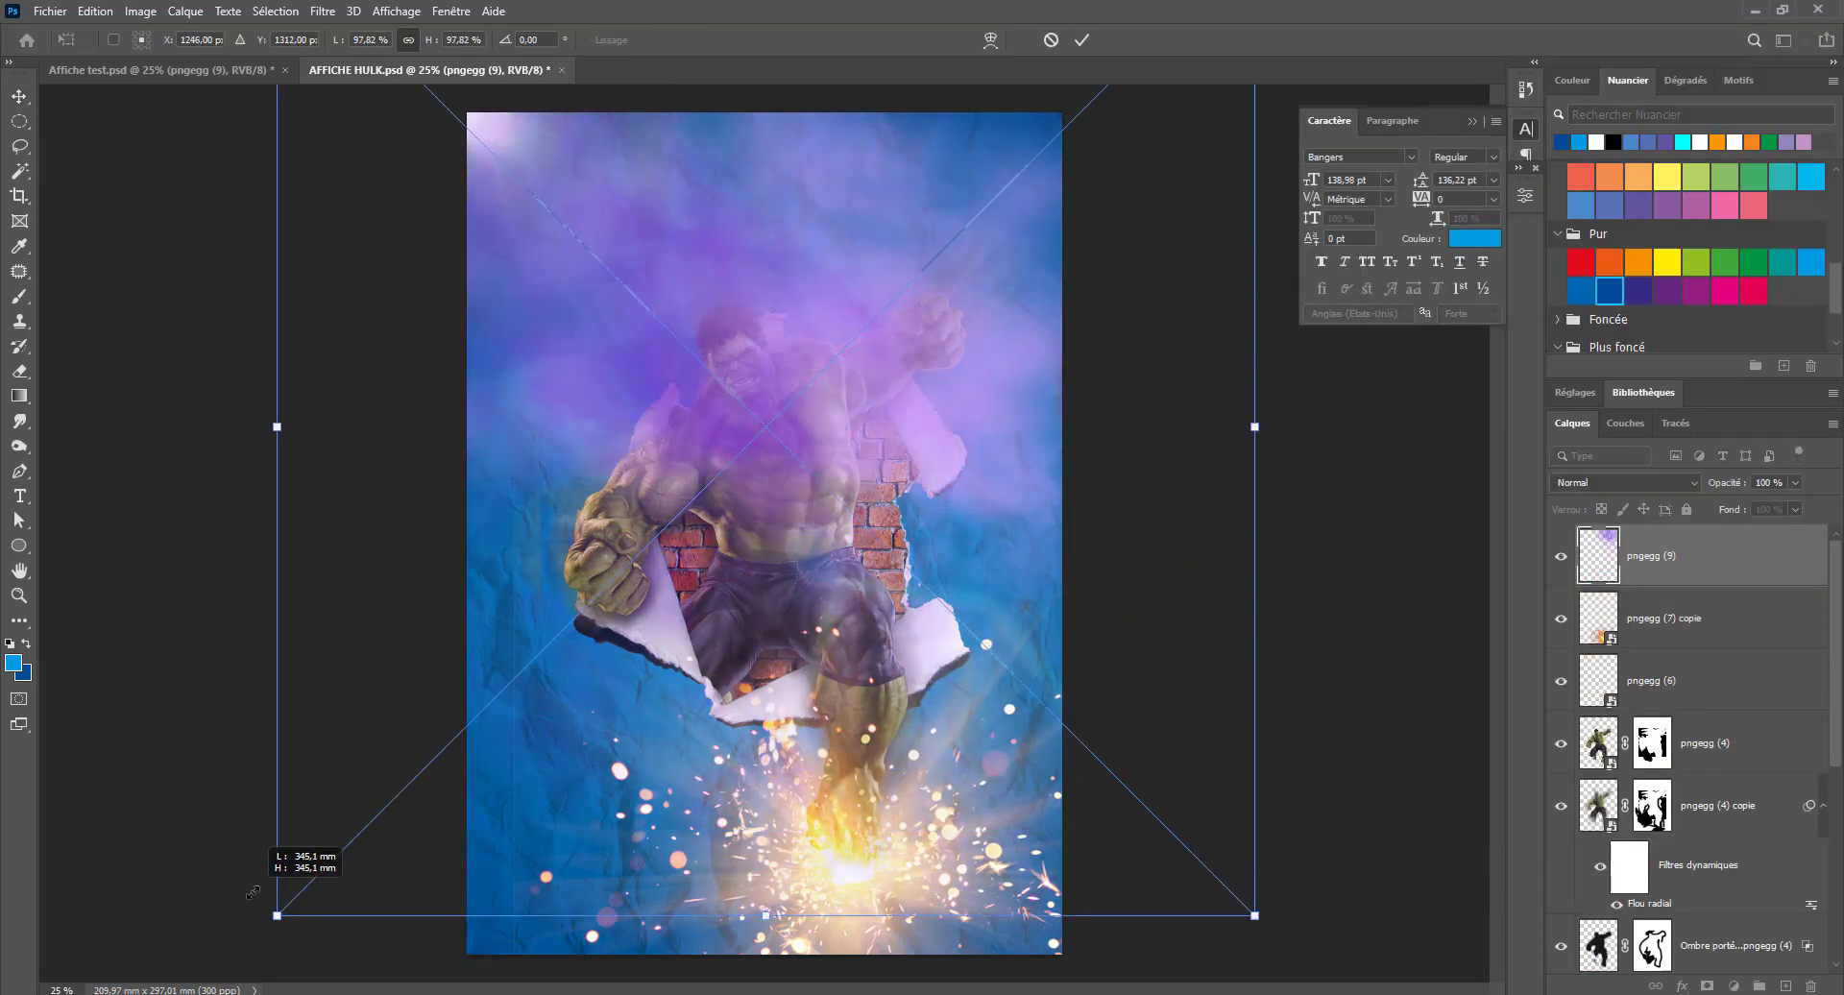
{"action": "left_click_drag", "start_coordinate": [743, 567], "coordinate": [855, 469]}
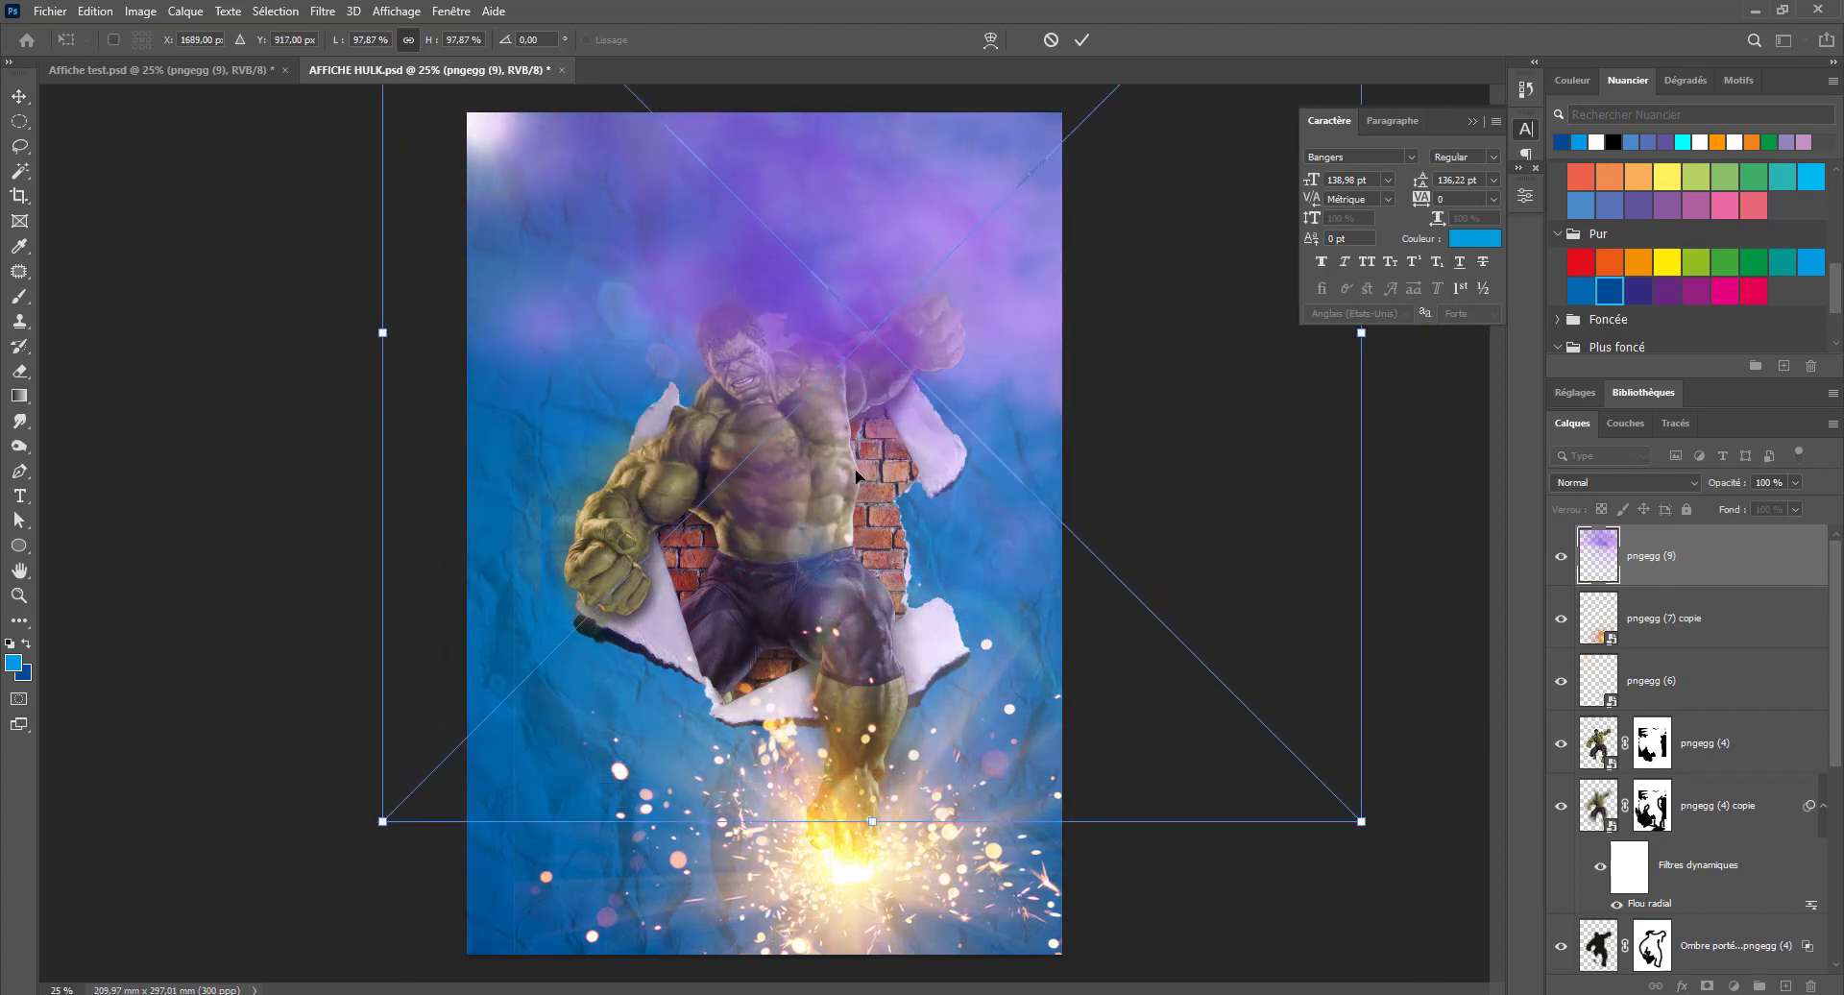
{"action": "key", "text": "Return"}
Set the purple smoke layer pngegg (9) to the Superposition blend mode with 50 % opacity
{"action": "left_click", "coordinate": [1600, 480]}
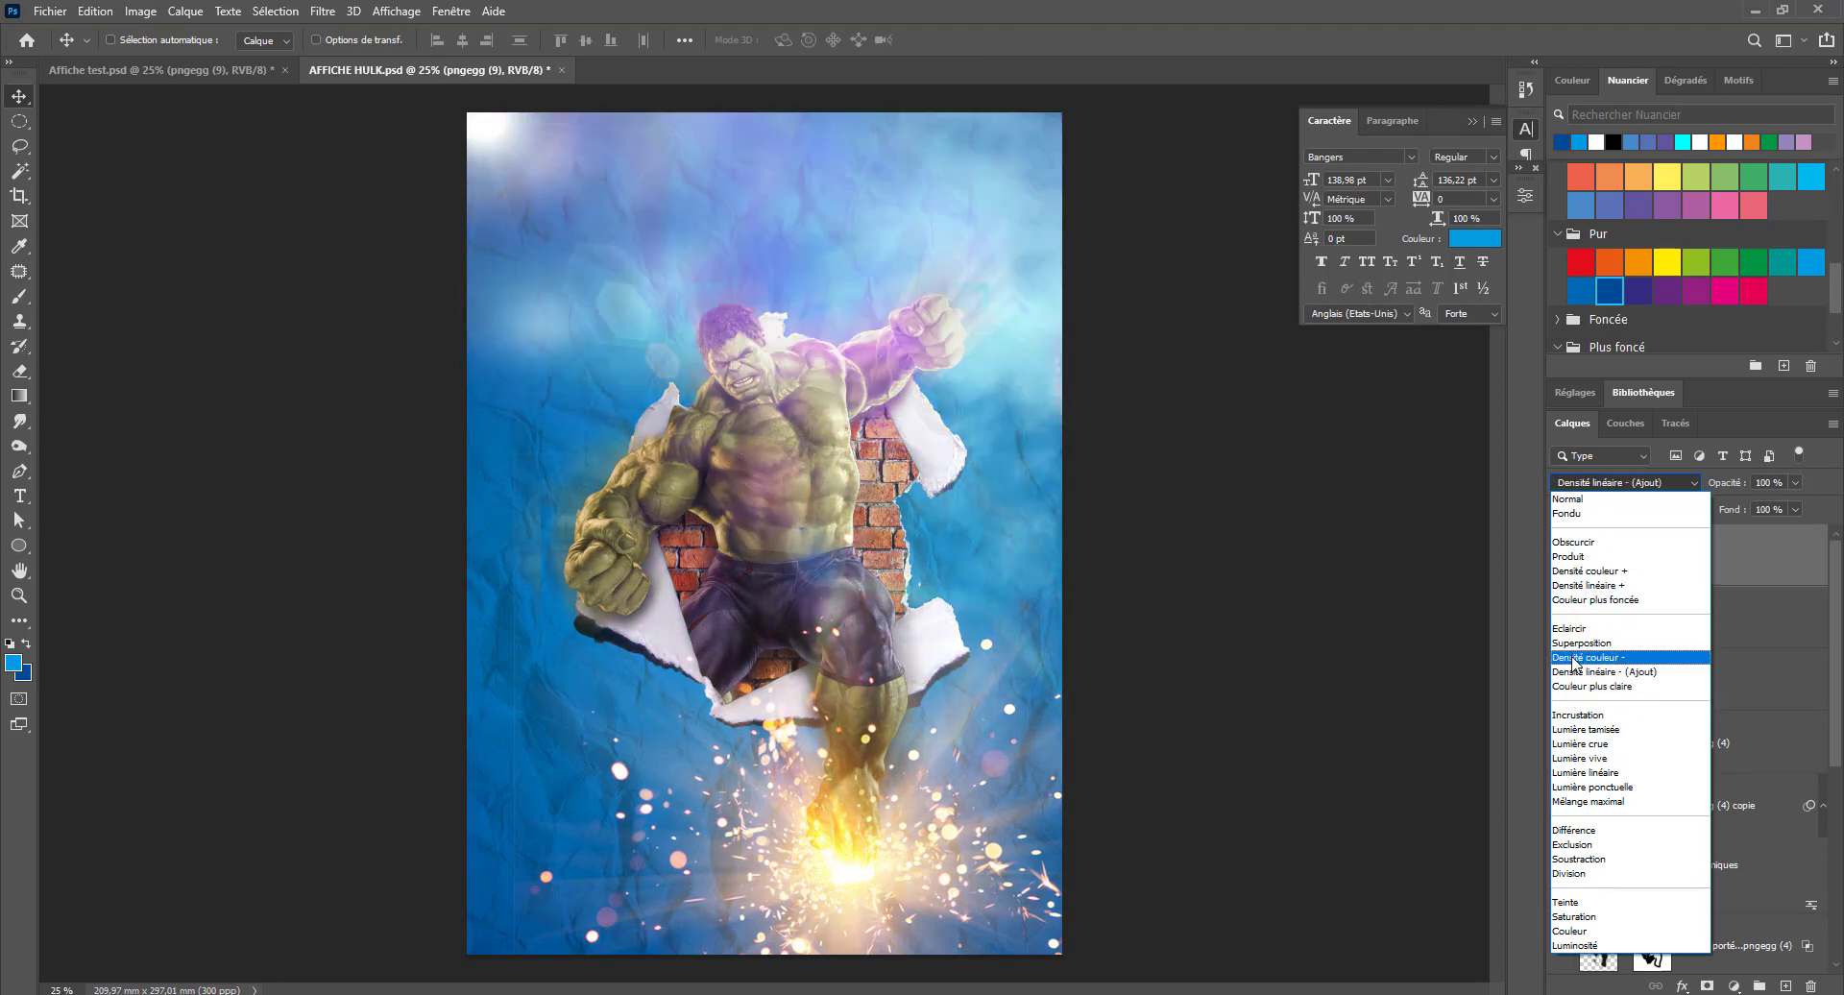
{"action": "left_click", "coordinate": [1575, 643]}
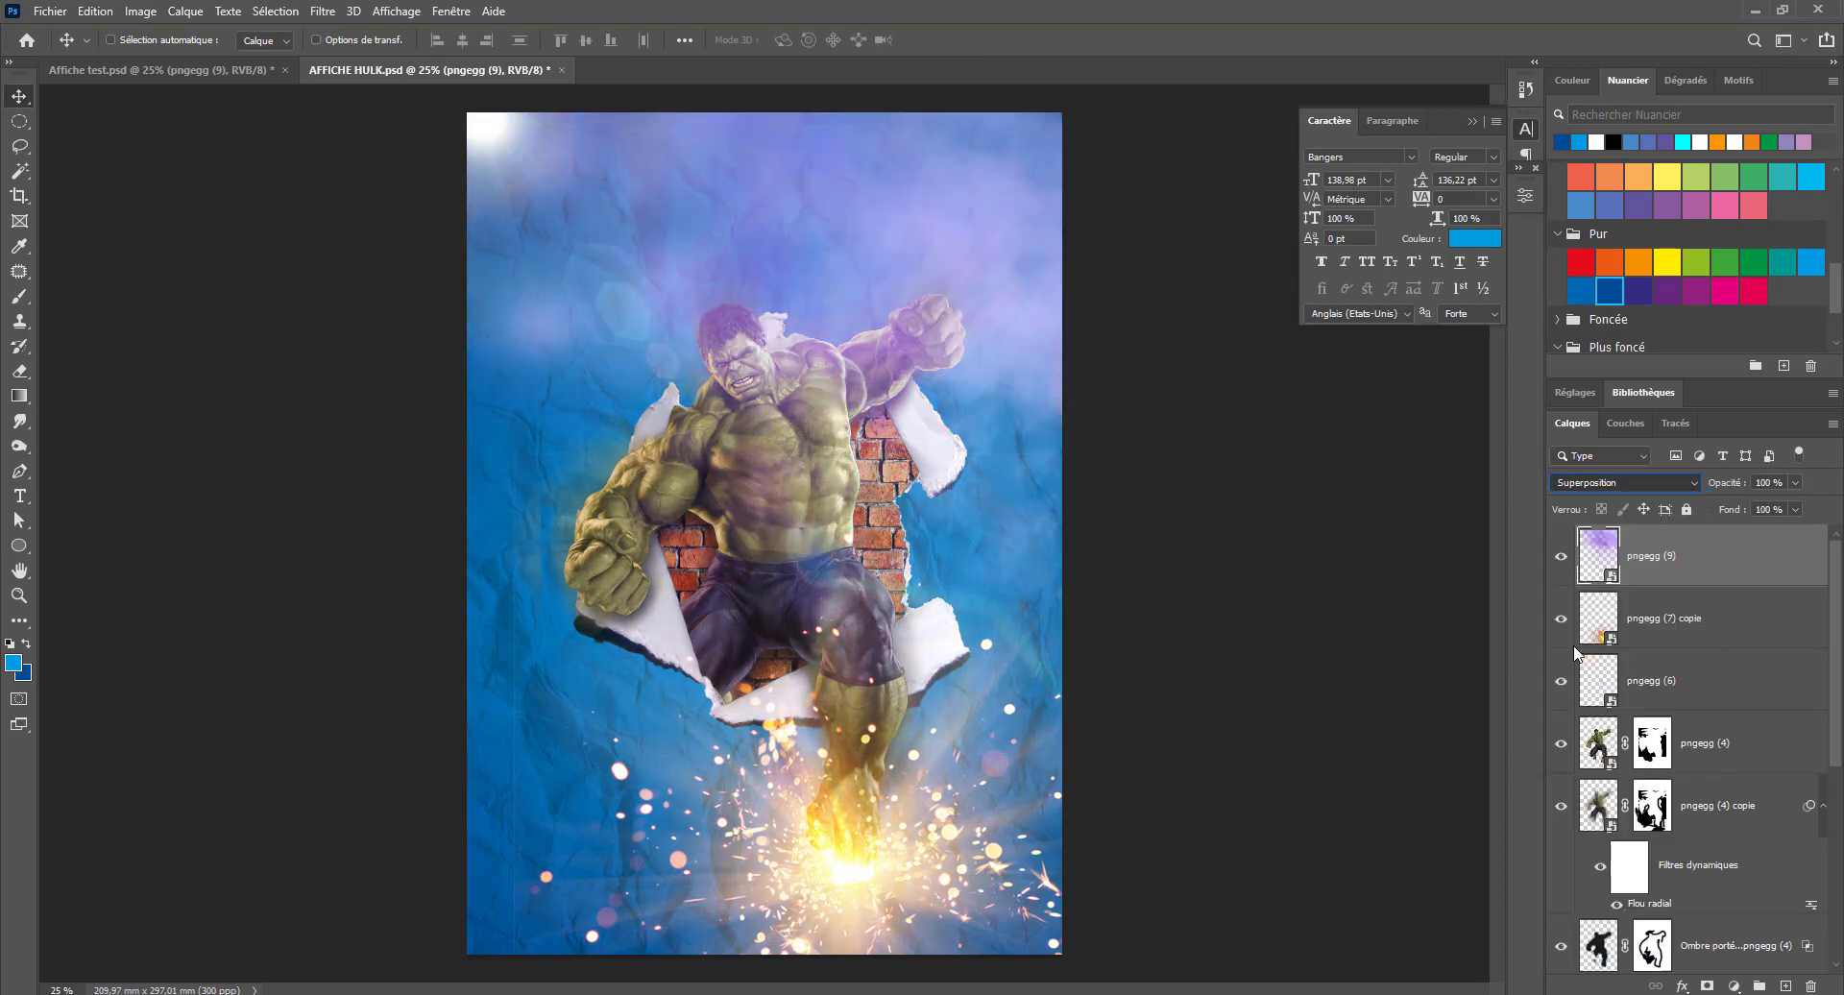
{"action": "left_click", "coordinate": [1763, 481]}
{"action": "type", "text": "50"}
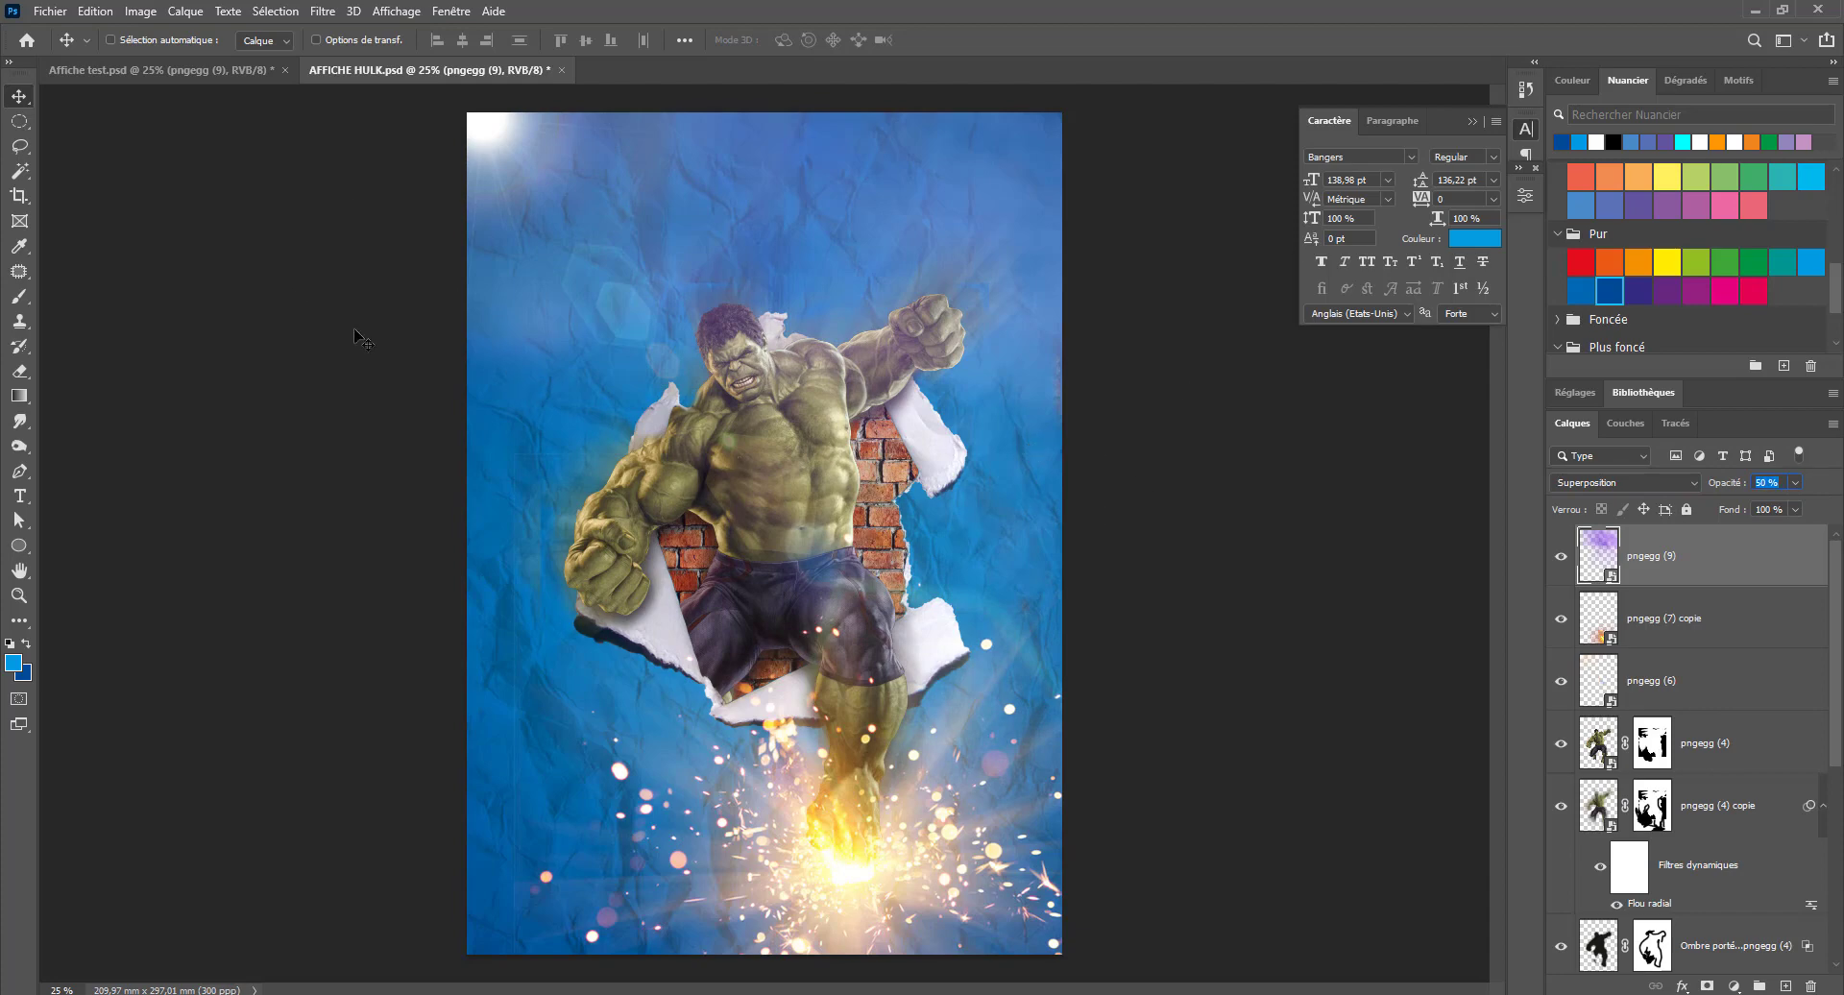
Compare the smoke effect with the reference Affiche test.psd and save AFFICHE HULK.psd
{"action": "left_click", "coordinate": [194, 69]}
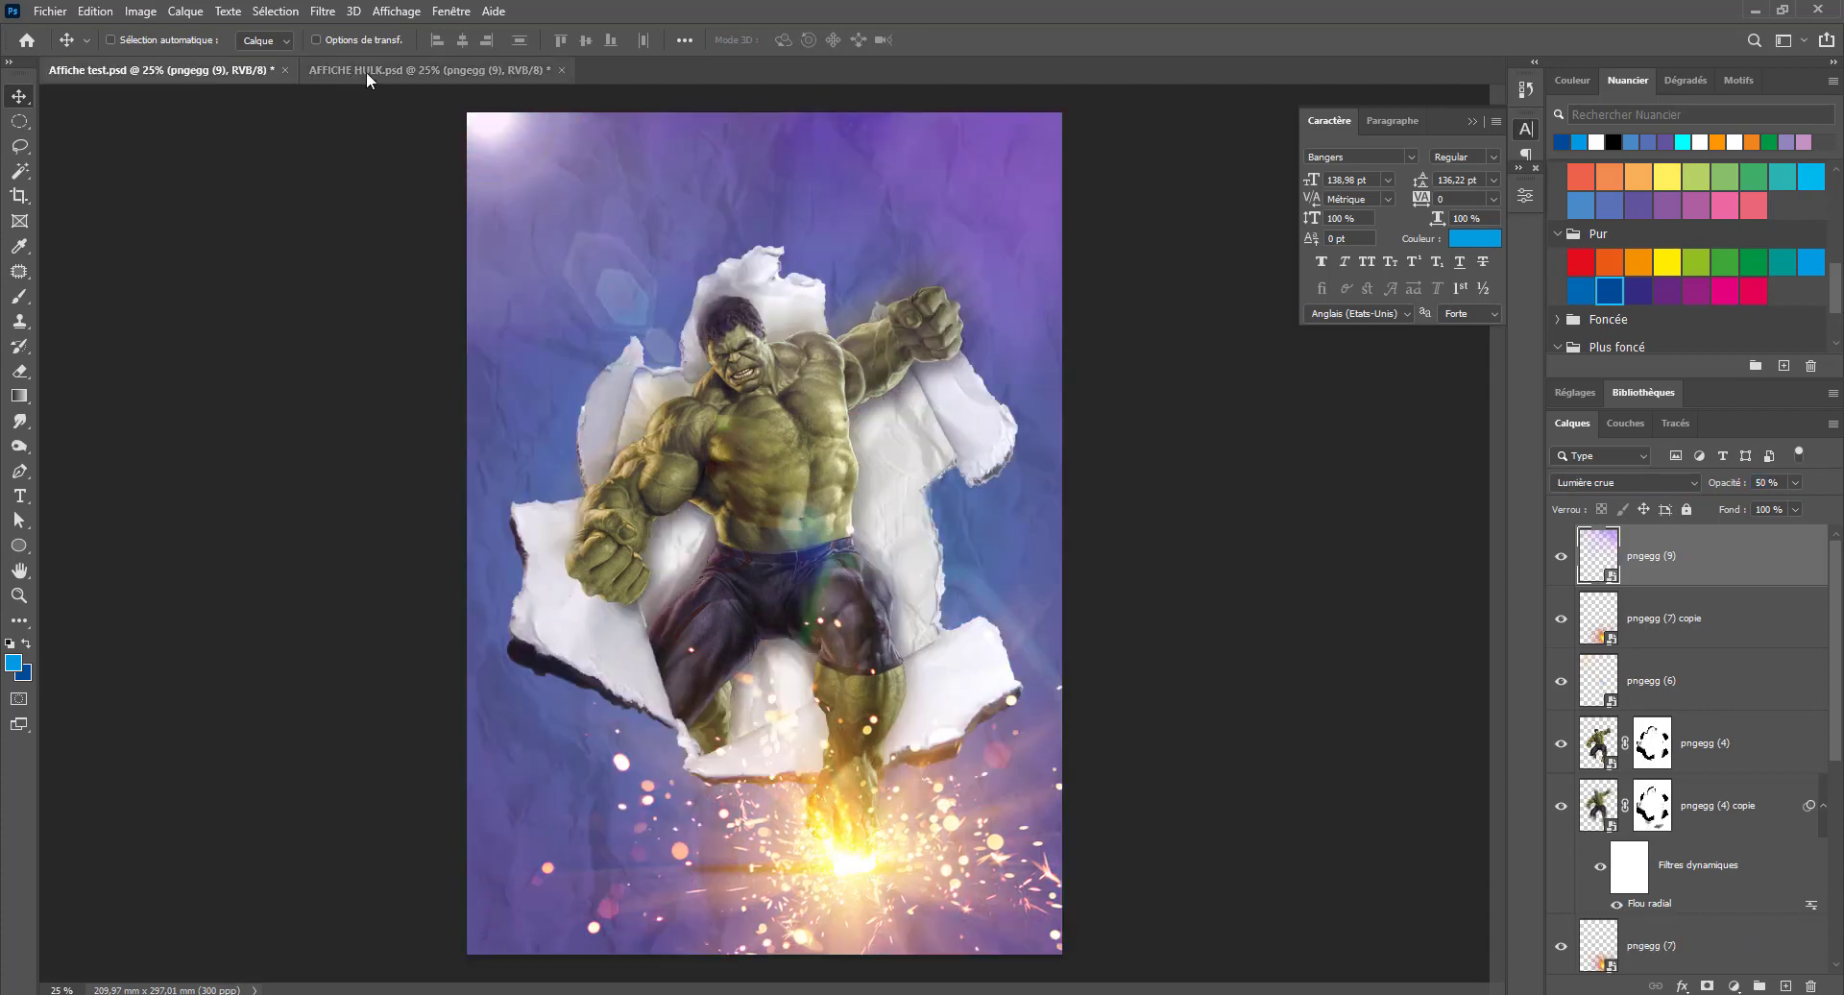
{"action": "left_click", "coordinate": [366, 72]}
{"action": "key", "text": "ctrl+s"}
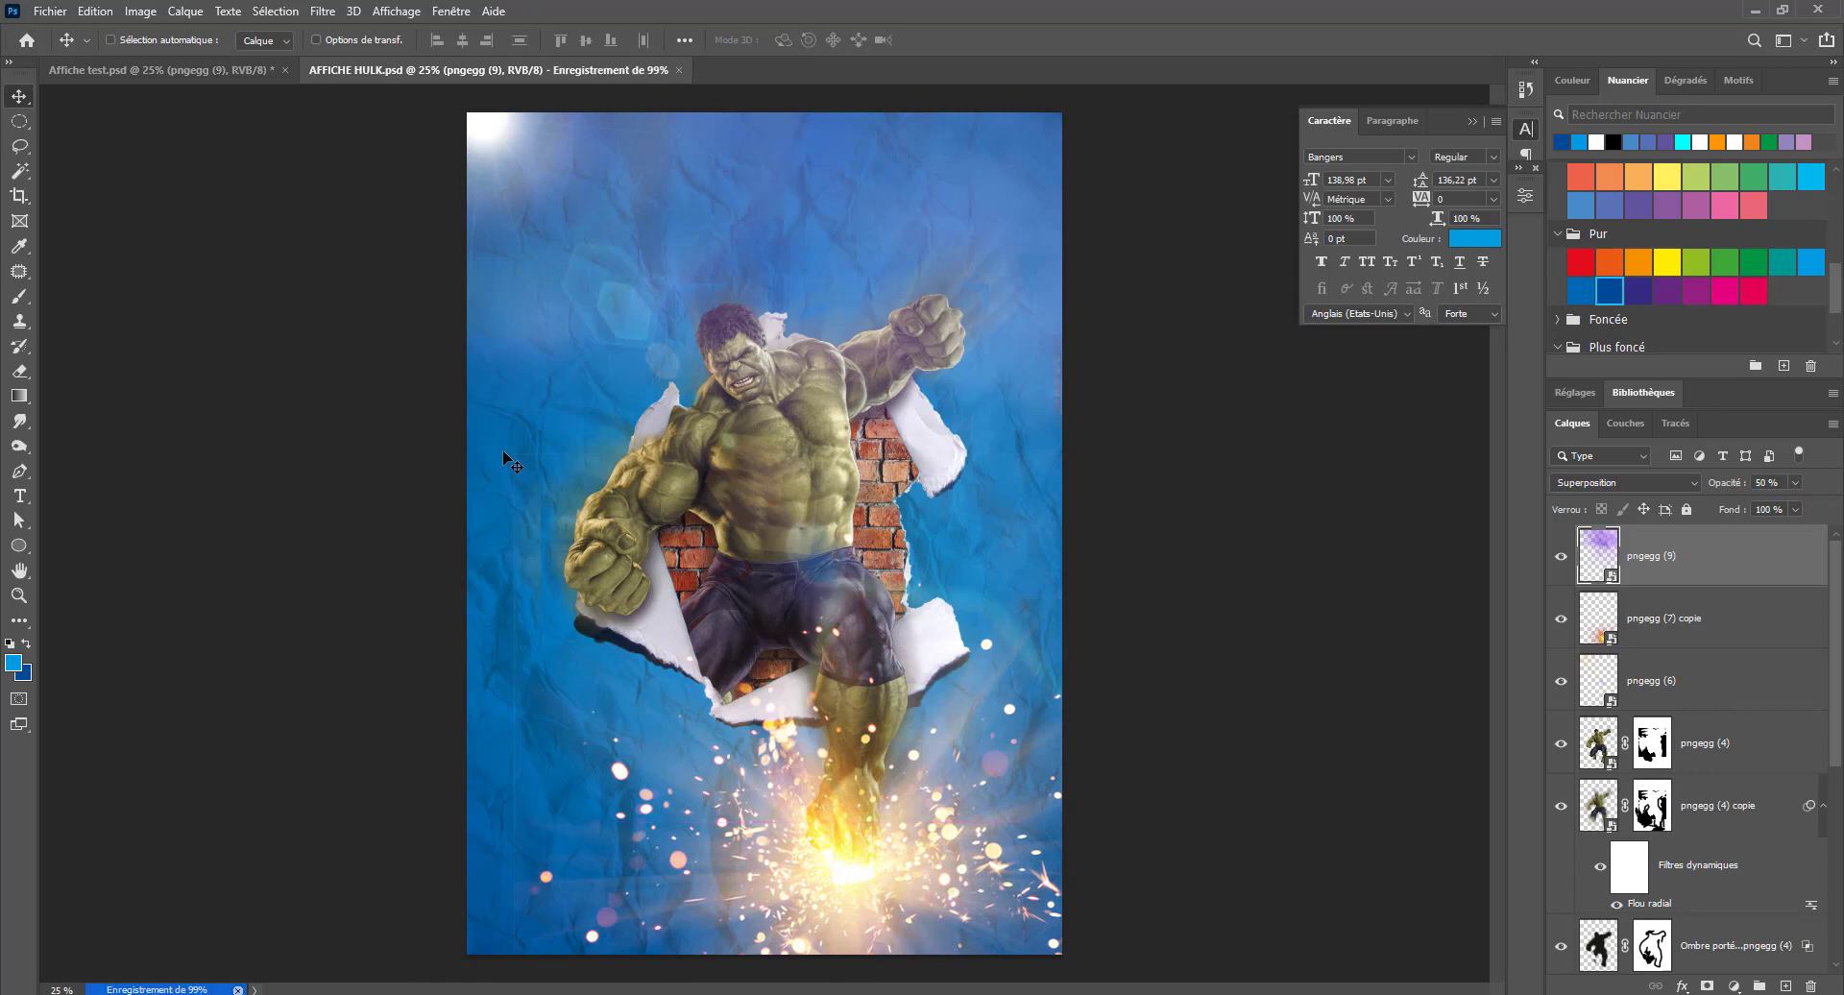
{"action": "left_click", "coordinate": [184, 65]}
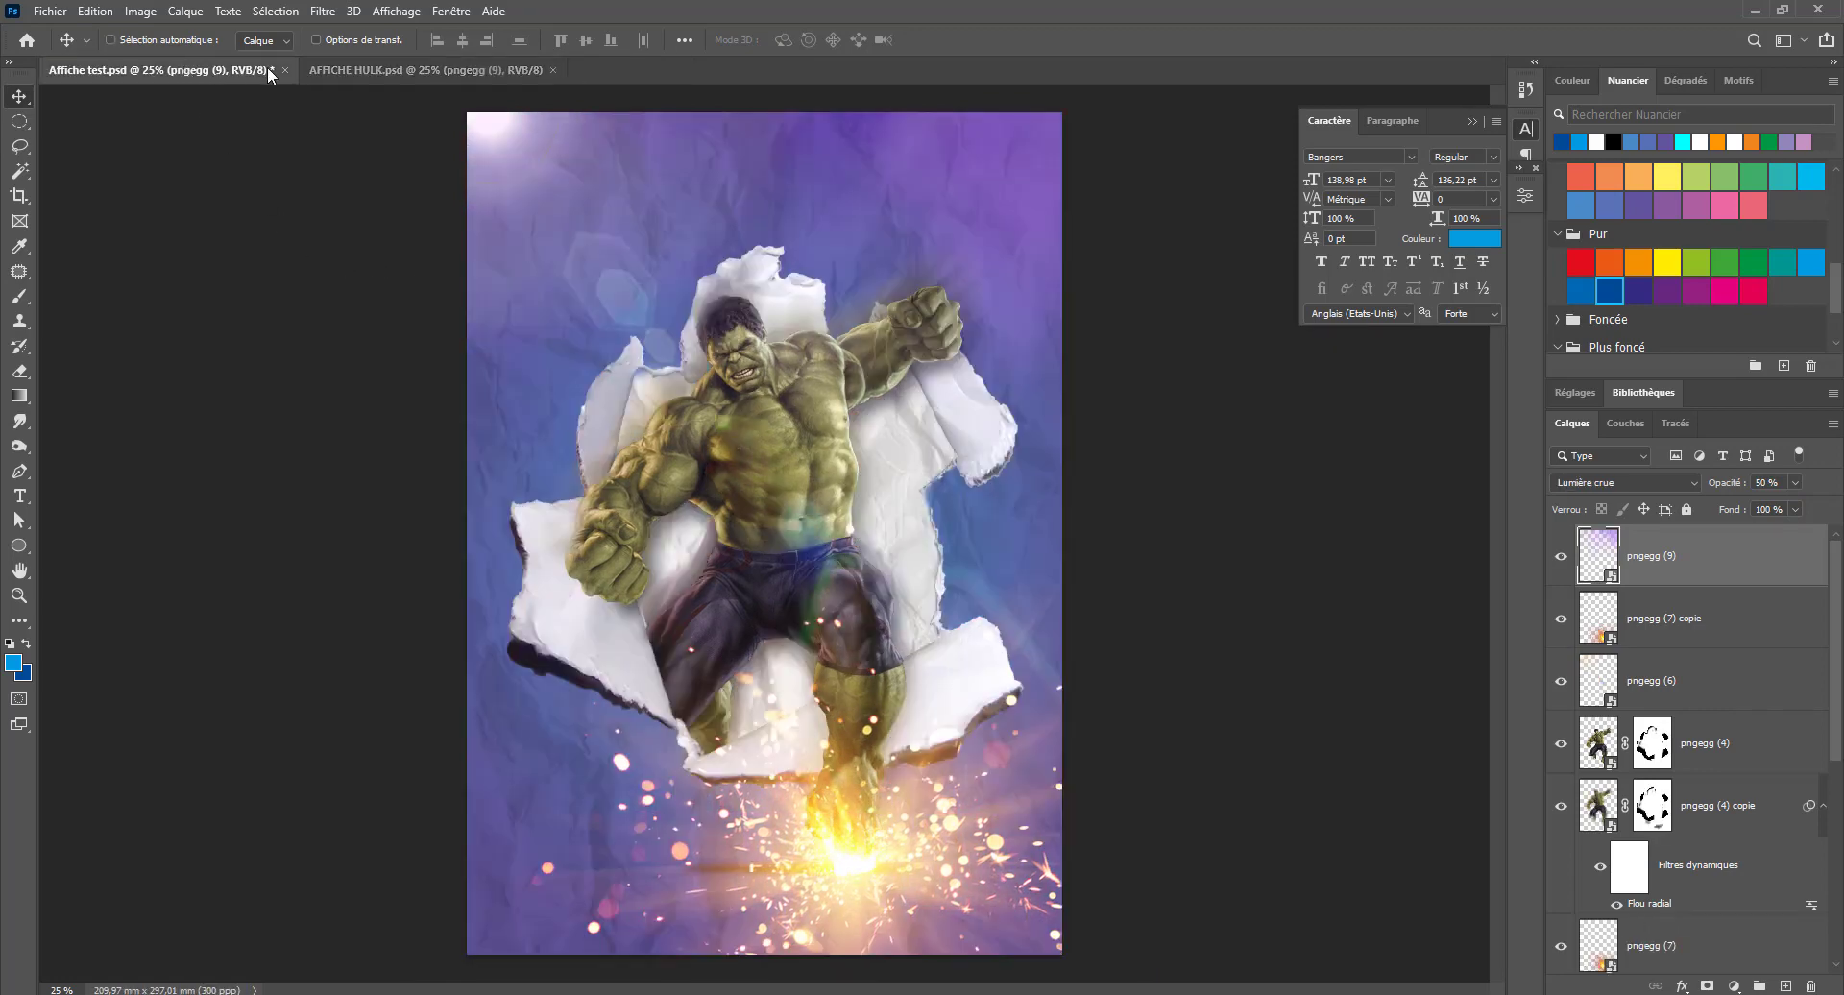
Compare AFFICHE HULK.psd with the reference Affiche test.psd, checking the smoke, colours and paper around the Hulk
{"action": "left_click", "coordinate": [363, 77]}
{"action": "left_click", "coordinate": [199, 77]}
{"action": "left_click", "coordinate": [429, 65]}
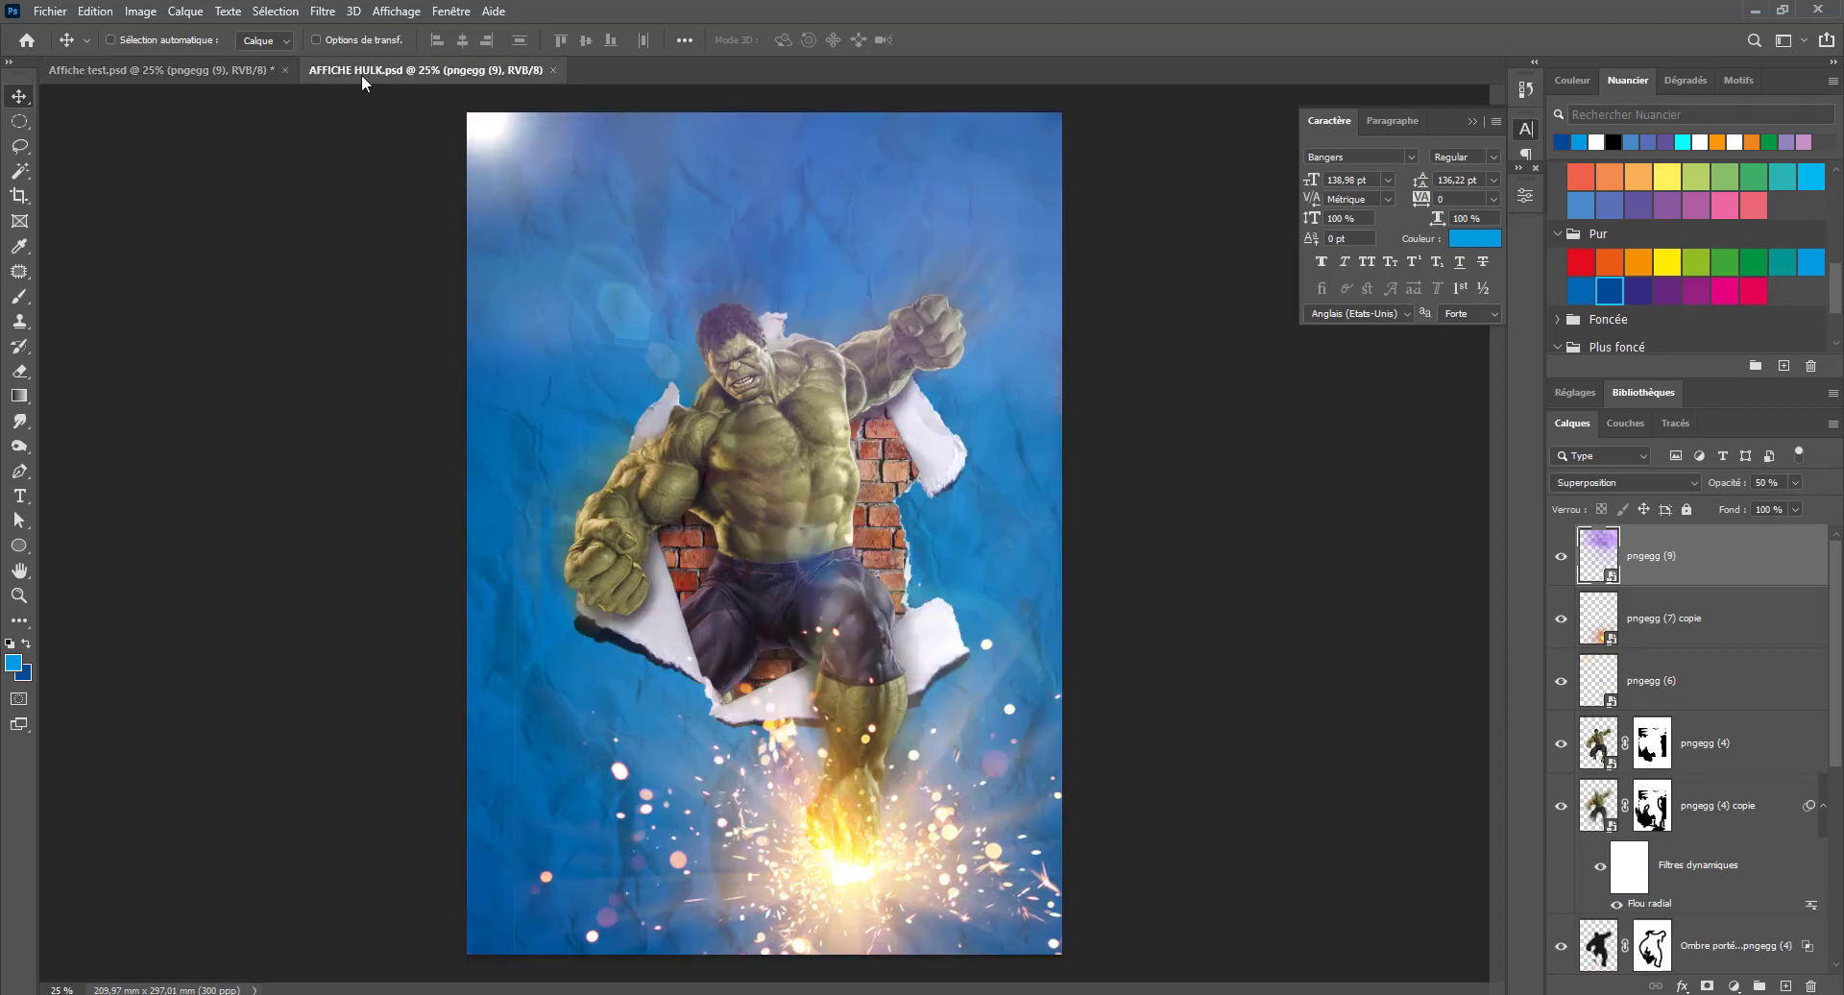
{"action": "left_click", "coordinate": [208, 69]}
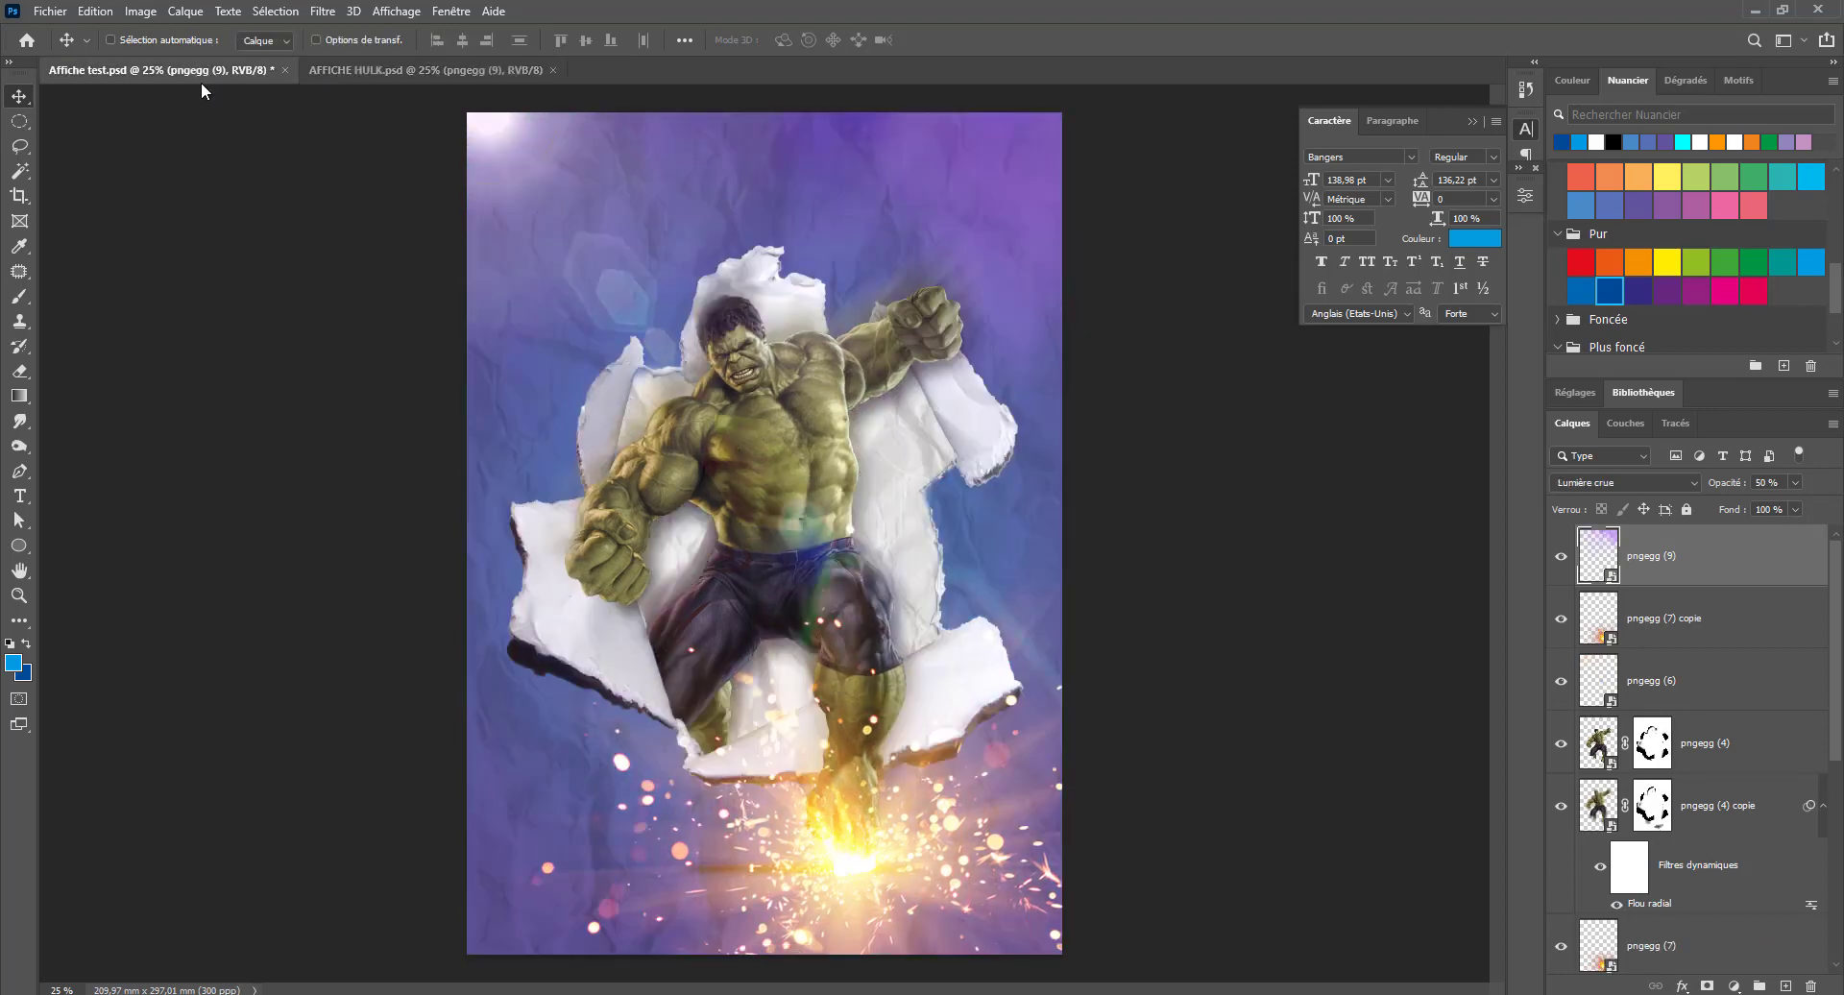
{"action": "left_click", "coordinate": [401, 65]}
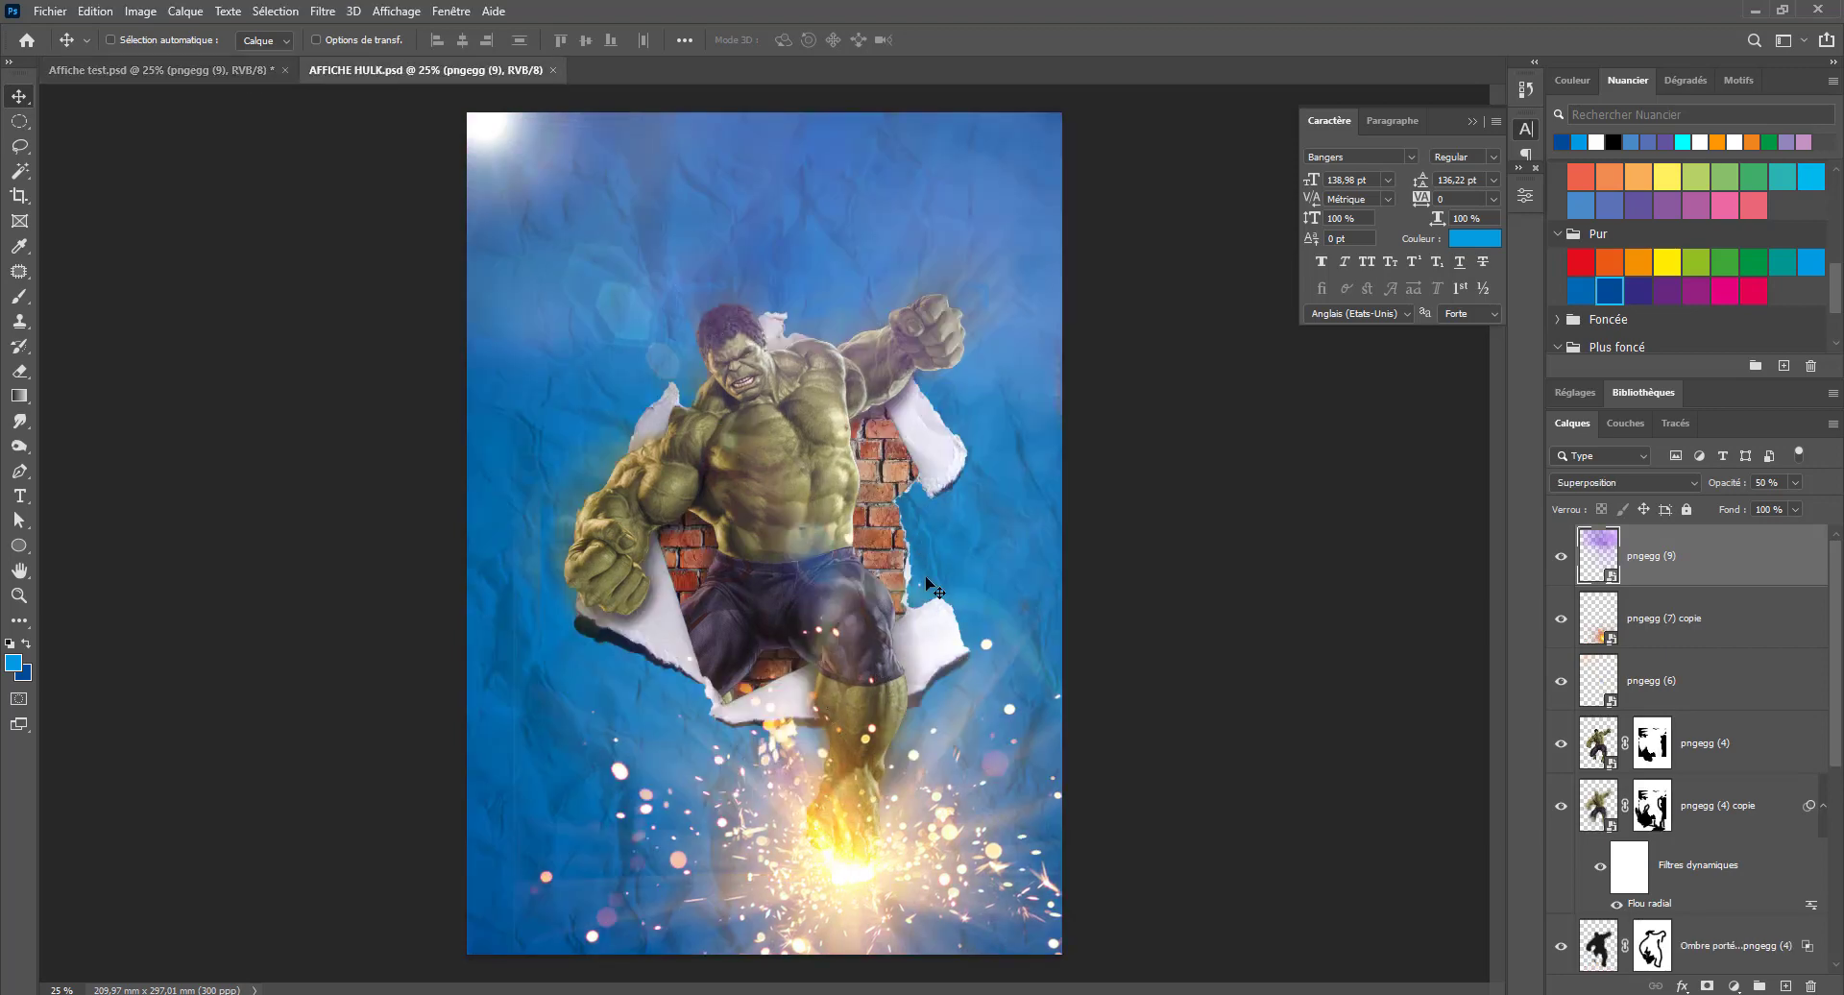
{"action": "left_click", "coordinate": [147, 75]}
{"action": "left_click", "coordinate": [416, 71]}
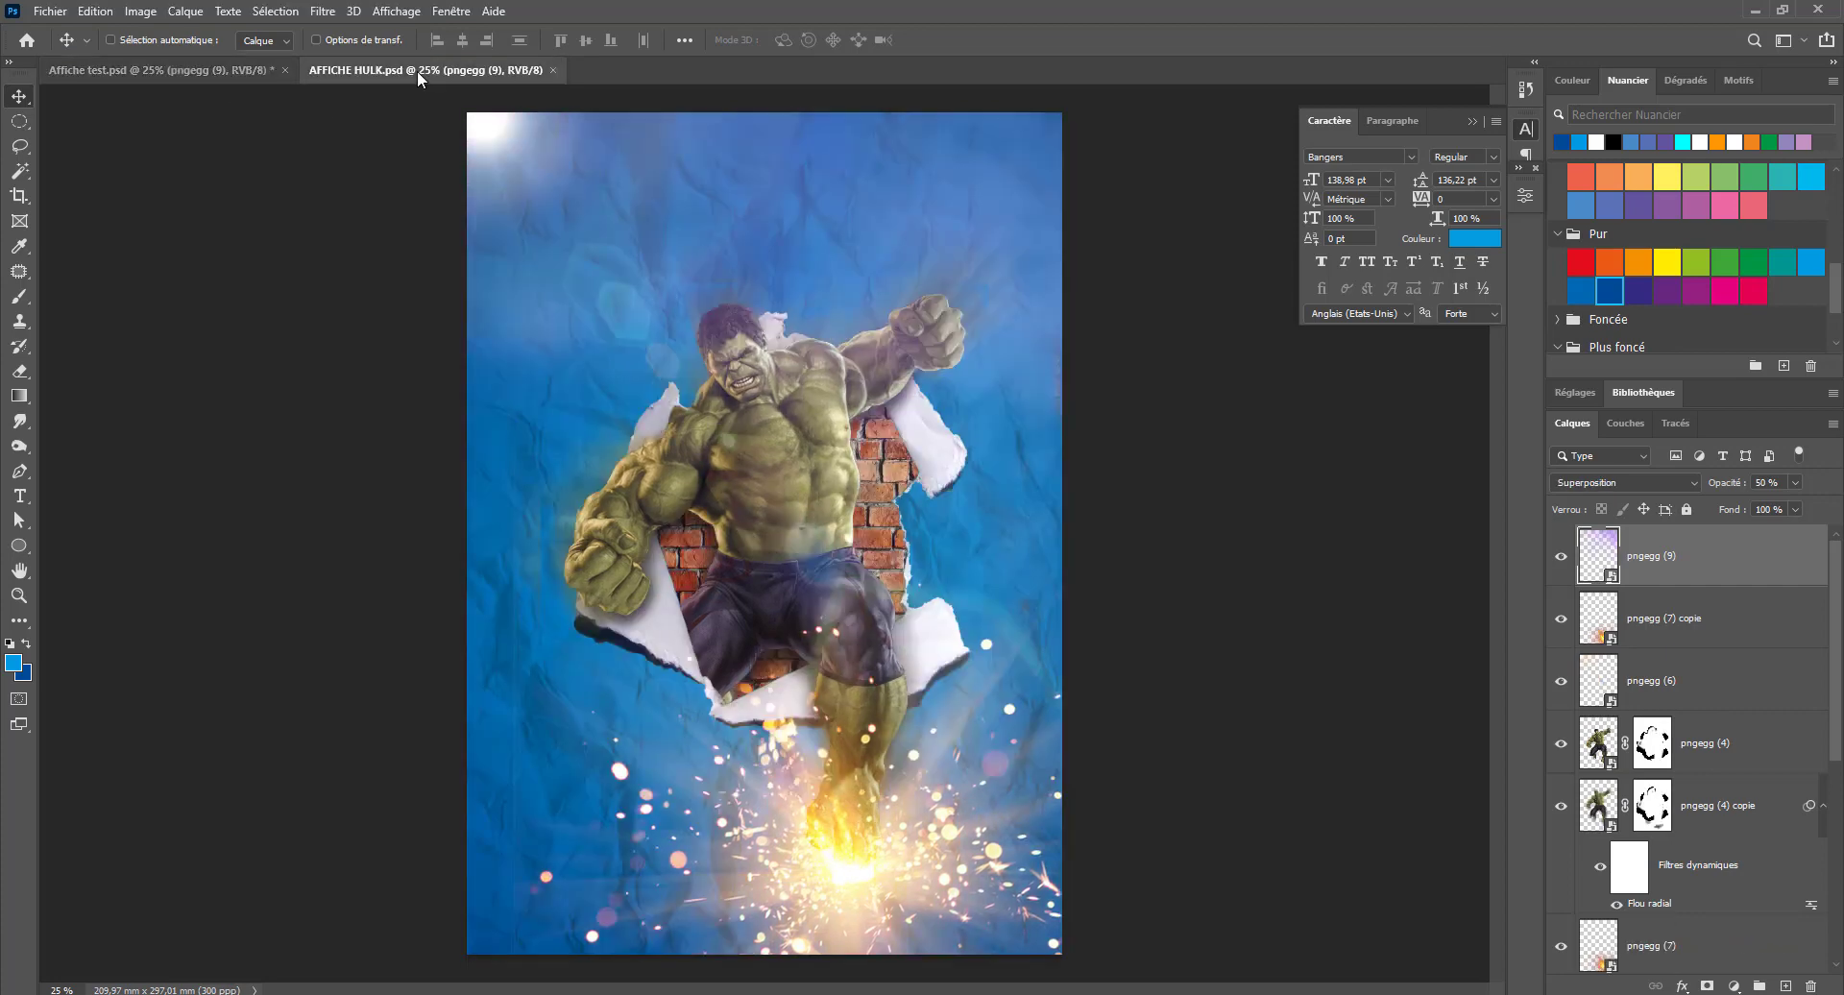
Touch up the layer masks of pngegg (4) and pngegg (4) copie with the Eraser in the area around Hulk's head
{"action": "left_click_drag", "start_coordinate": [724, 290], "coordinate": [791, 447]}
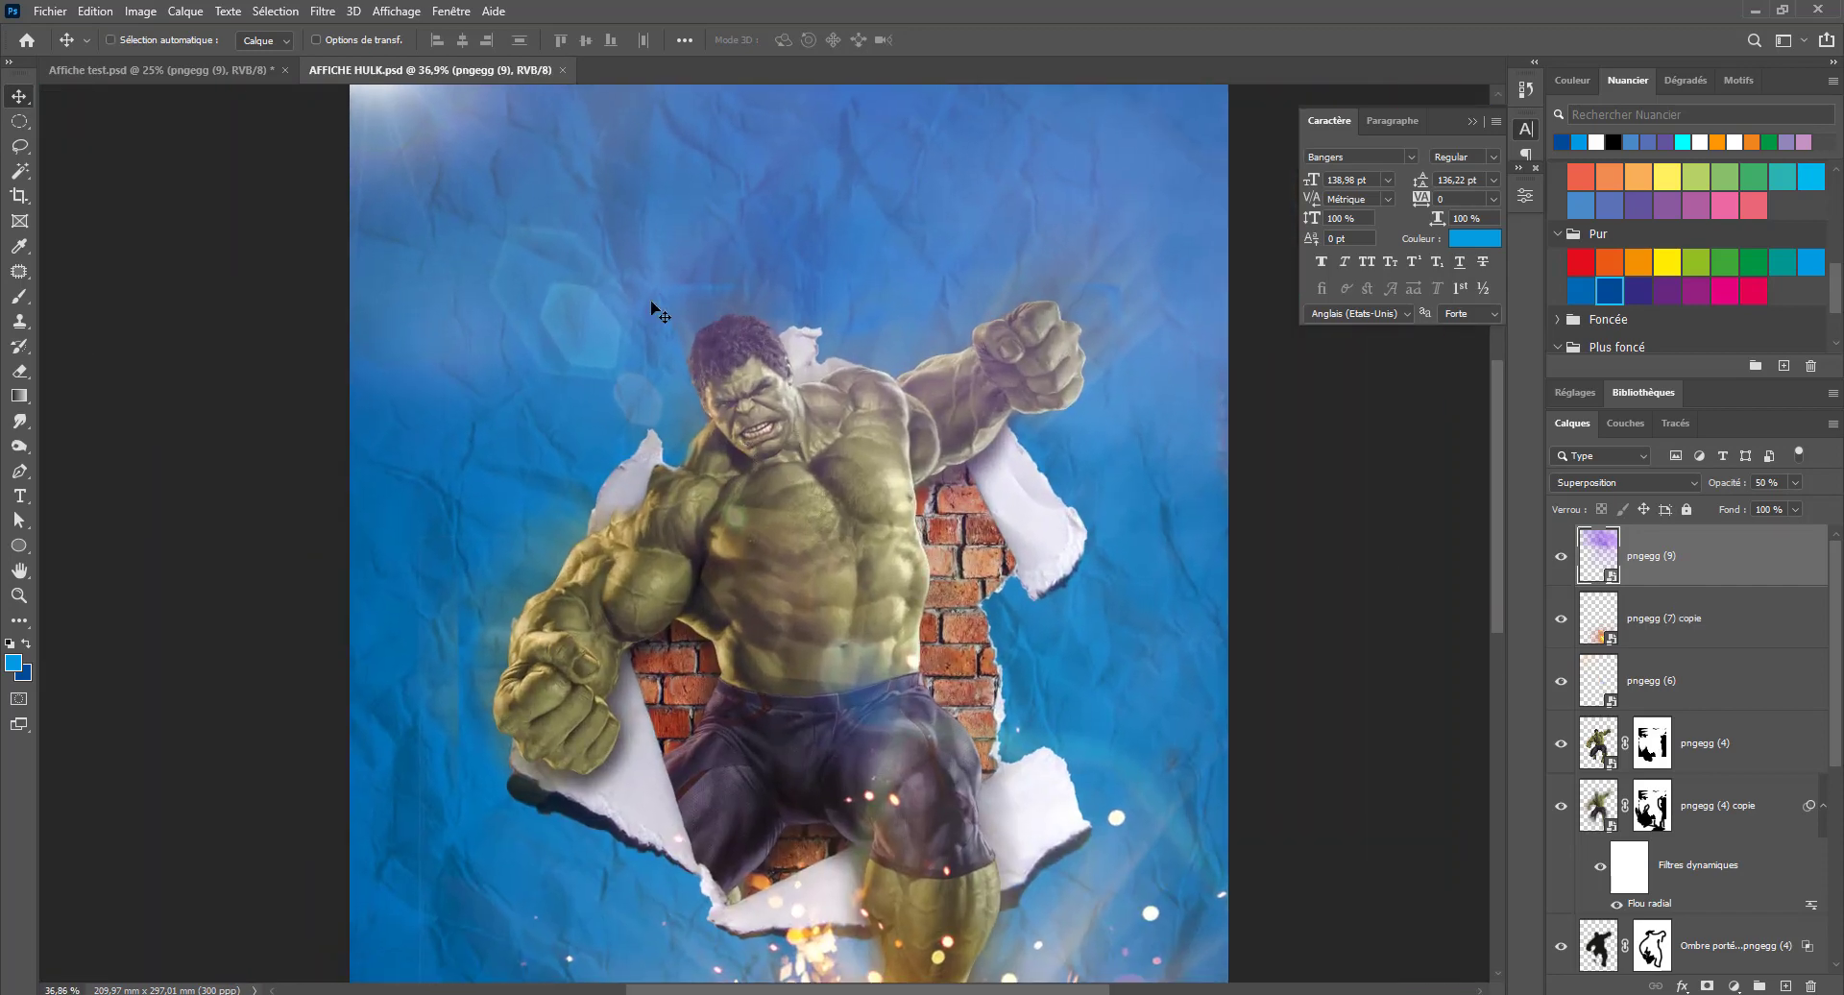
{"action": "left_click", "coordinate": [1665, 763]}
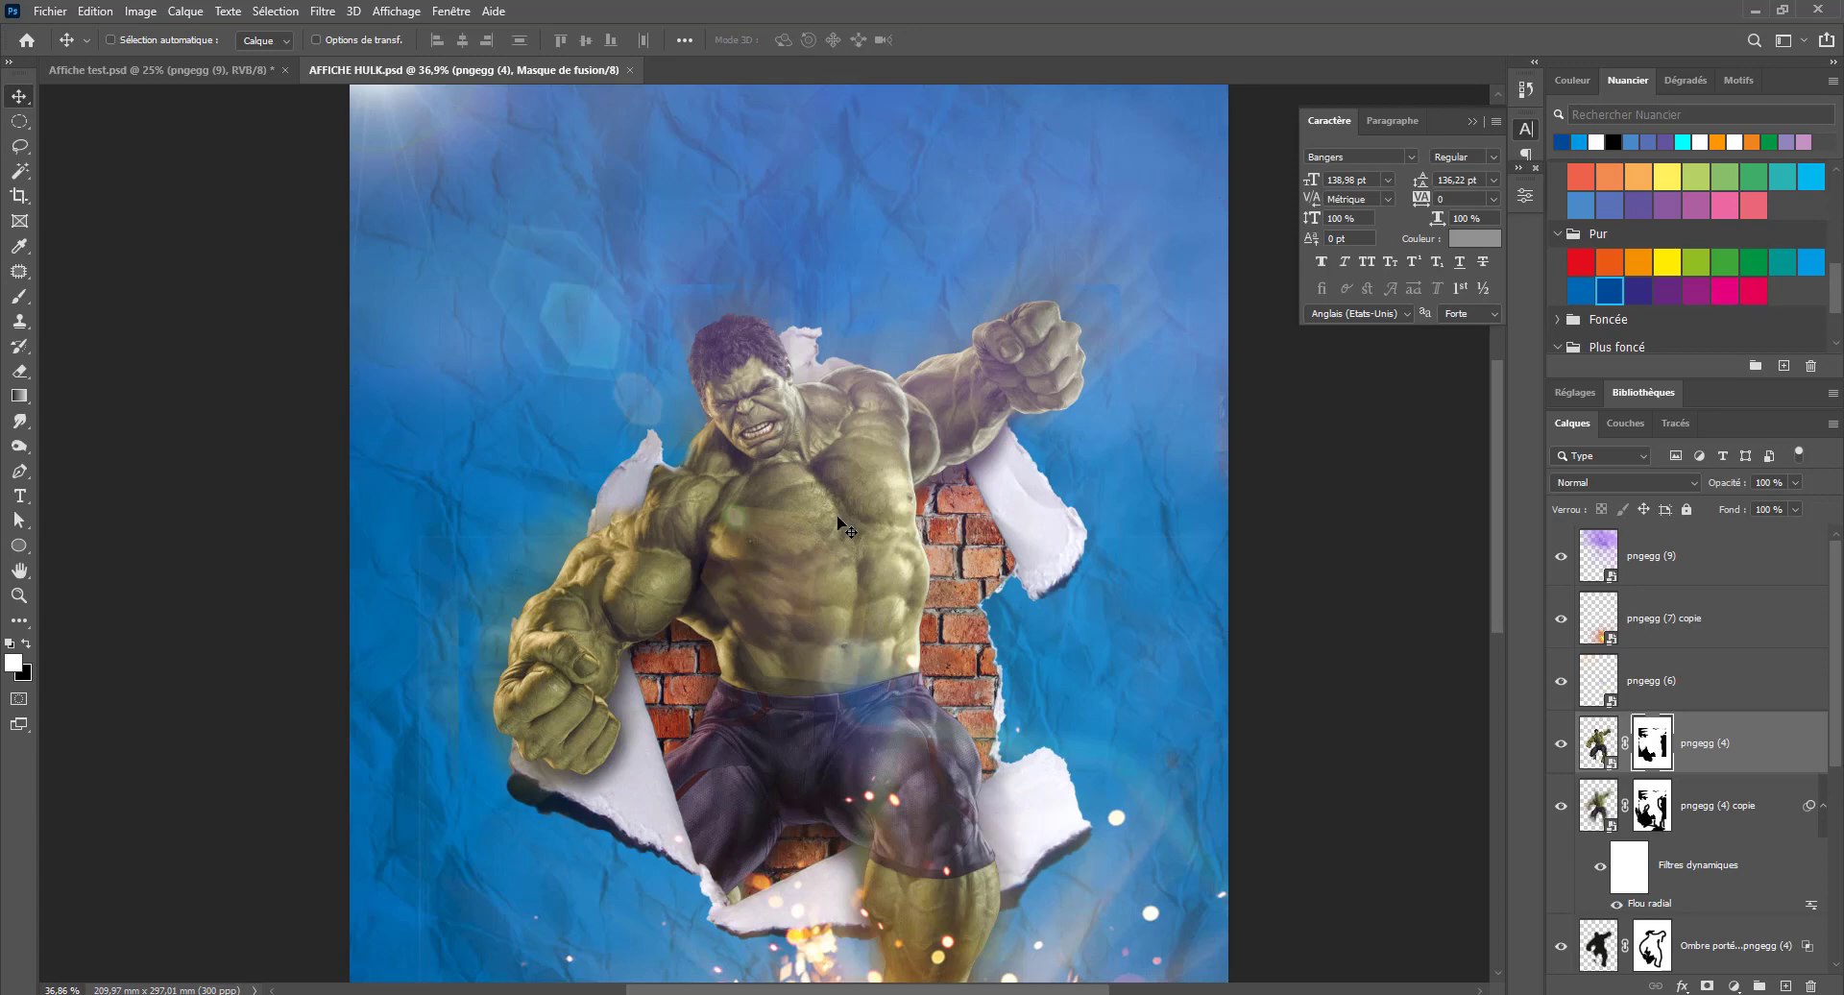
{"action": "key", "text": "b"}
{"action": "key", "text": "e"}
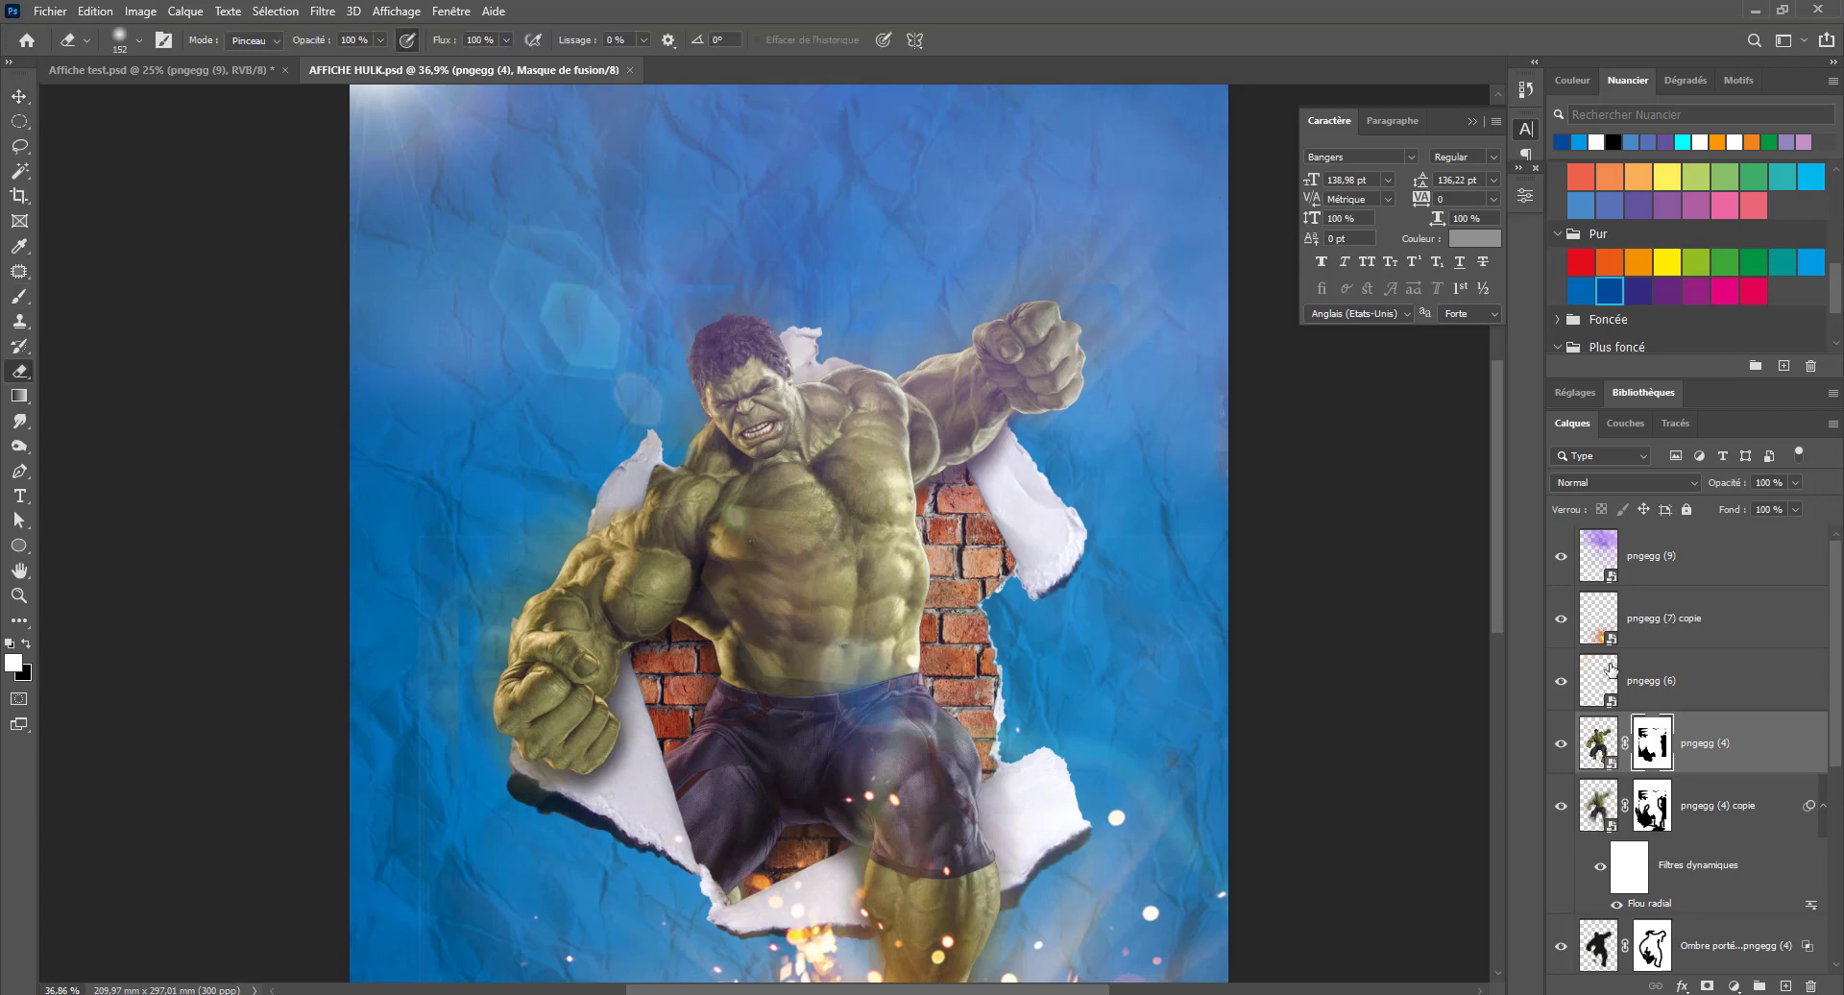
{"action": "left_click", "coordinate": [675, 271]}
{"action": "left_click", "coordinate": [1652, 807]}
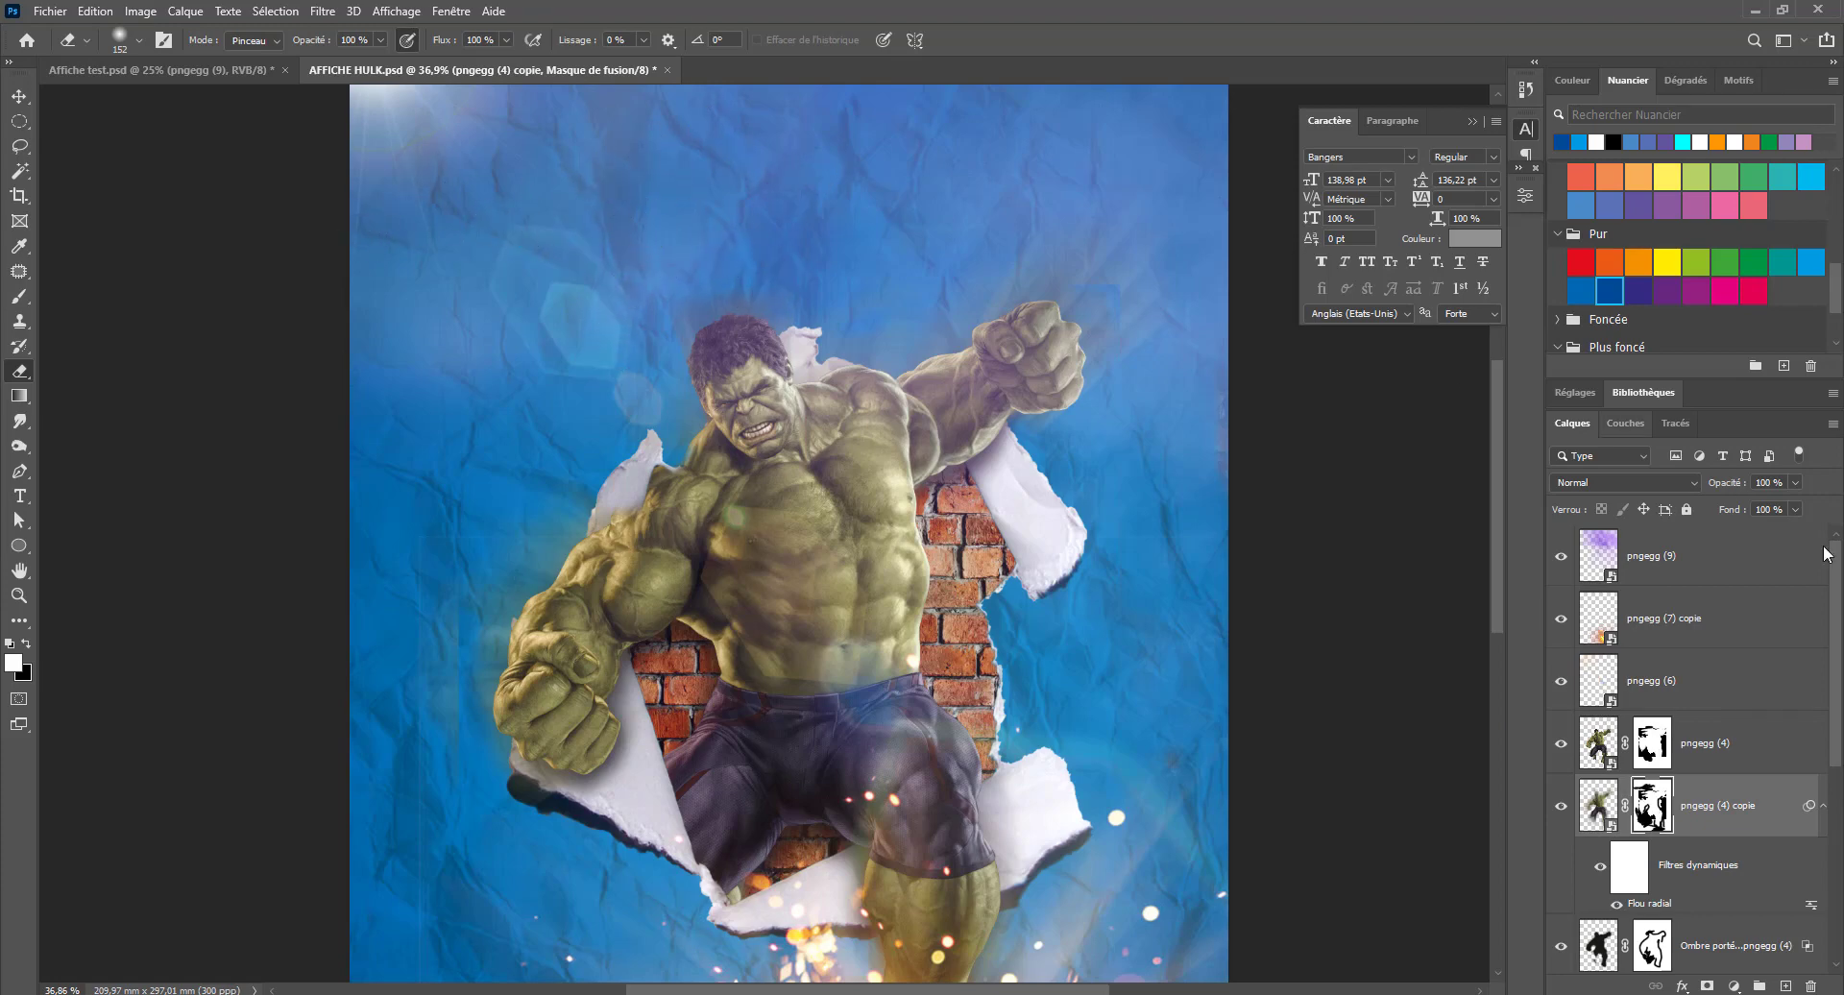
{"action": "left_click", "coordinate": [1653, 743]}
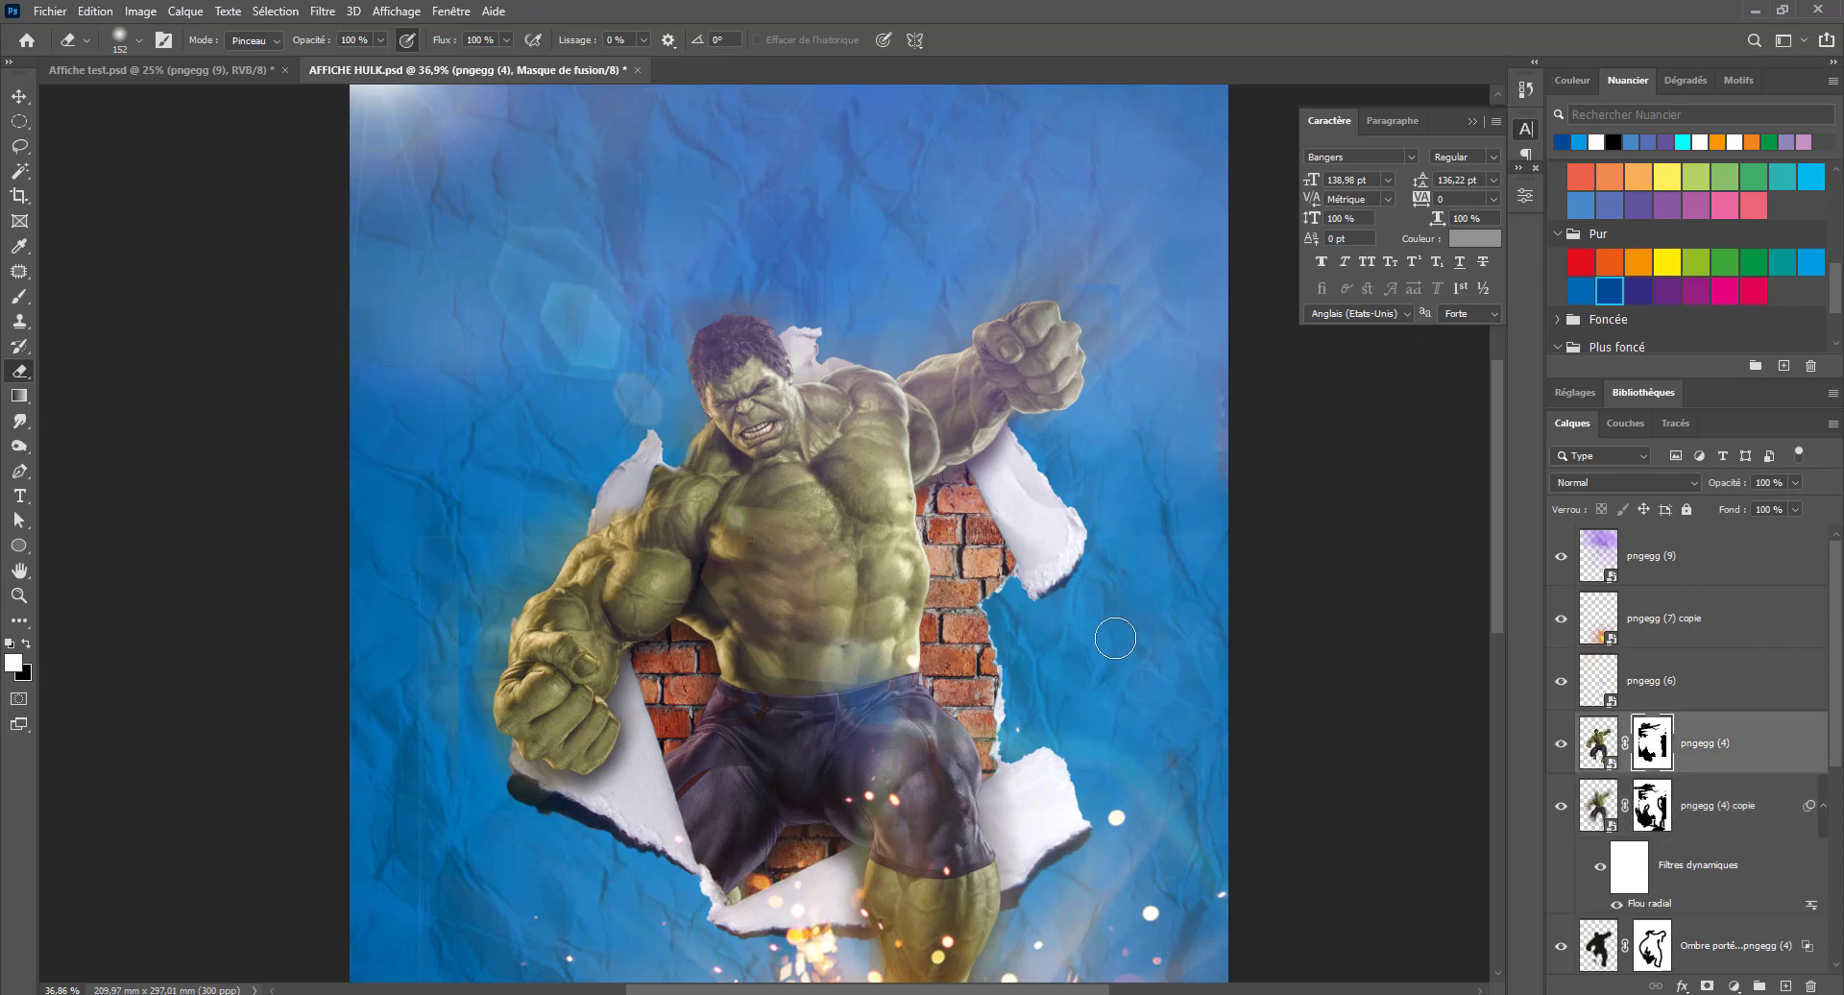
{"action": "key", "text": "ctrl+minus"}
{"action": "key", "text": "ctrl+minus"}
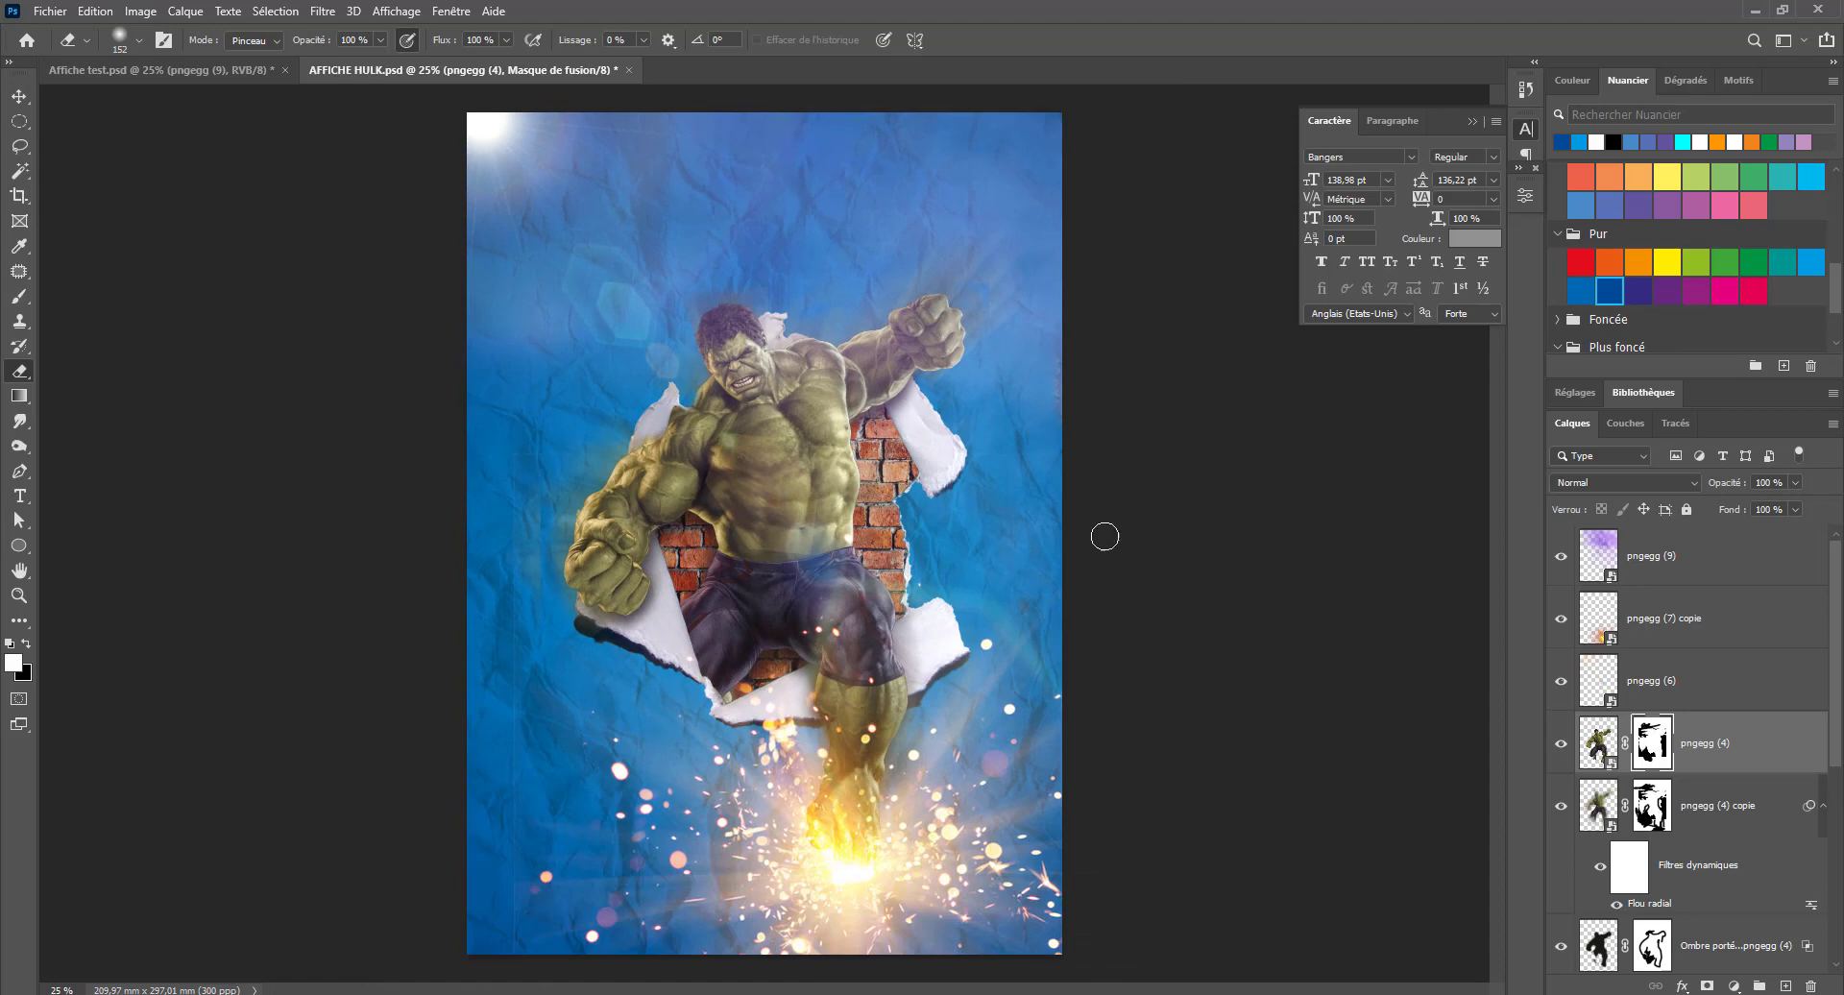